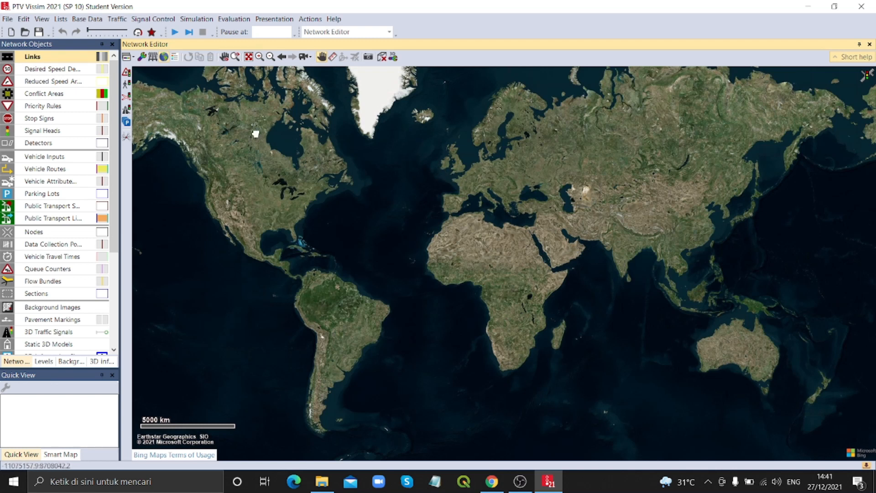
Change the network editor's map provider to PTV Default
{"action": "left_click", "coordinate": [142, 57]}
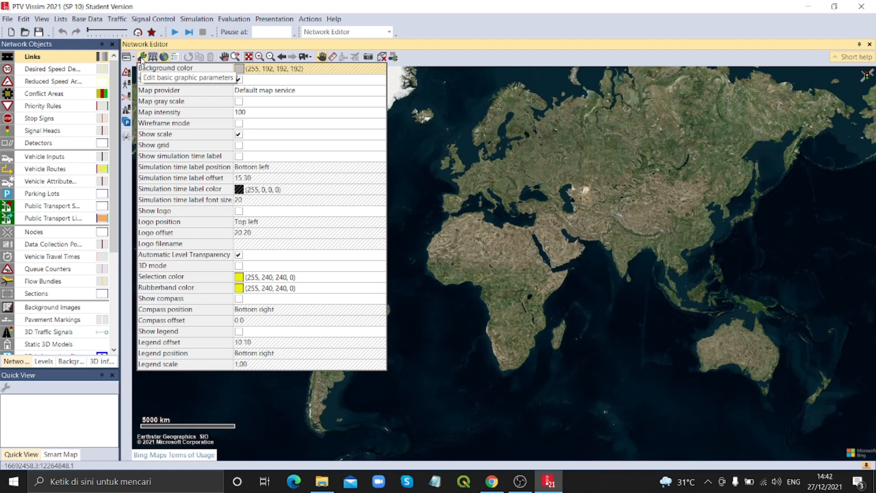
{"action": "left_click", "coordinate": [301, 91]}
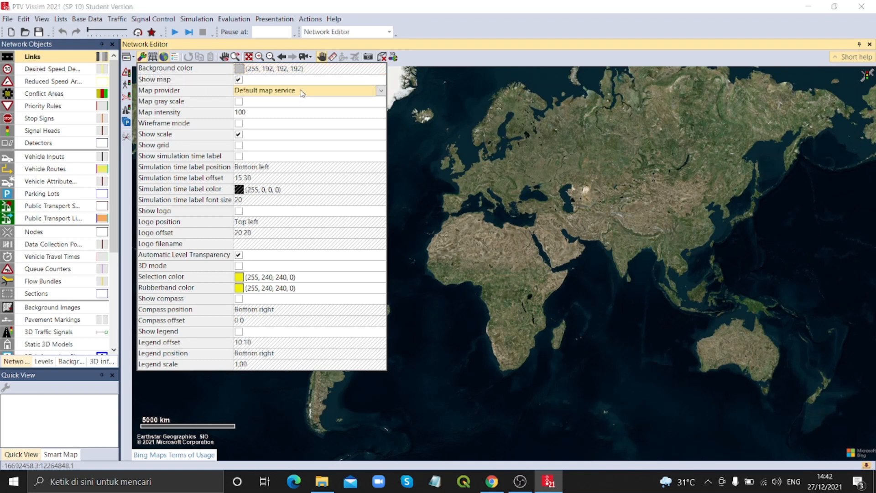
{"action": "left_click", "coordinate": [381, 93]}
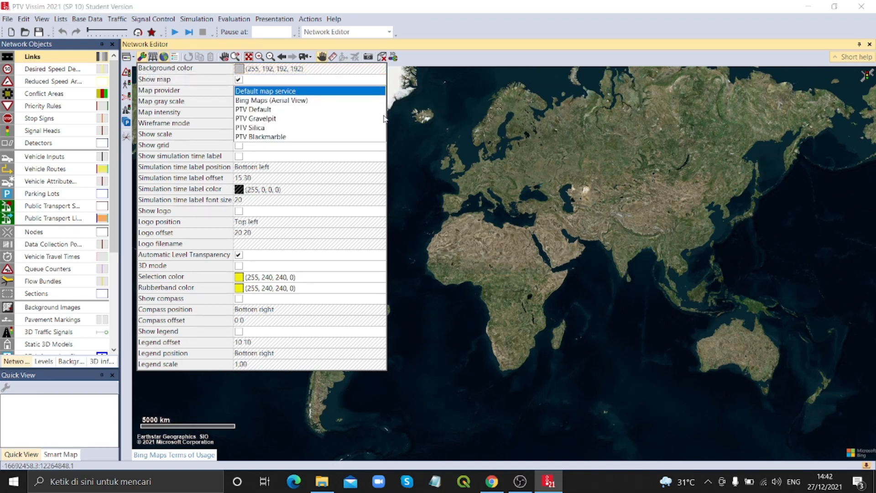
{"action": "left_click", "coordinate": [301, 109]}
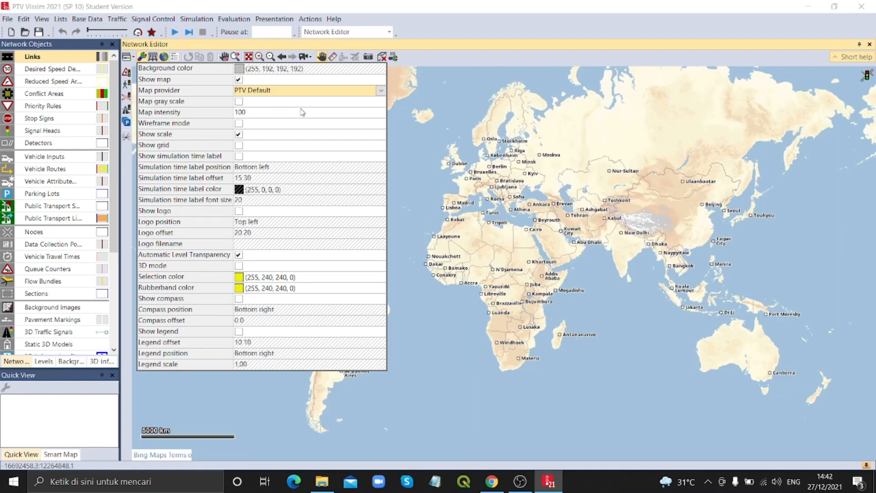
Locate the Jambi area on Sumatra in the background map
{"action": "left_click_drag", "start_coordinate": [600, 242], "coordinate": [534, 222]}
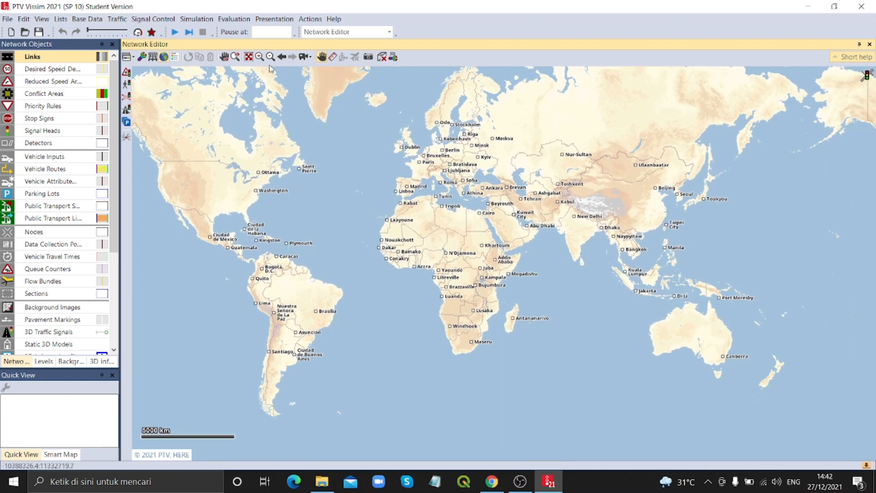
{"action": "left_click", "coordinate": [258, 57]}
{"action": "left_click_drag", "start_coordinate": [619, 278], "coordinate": [645, 290]}
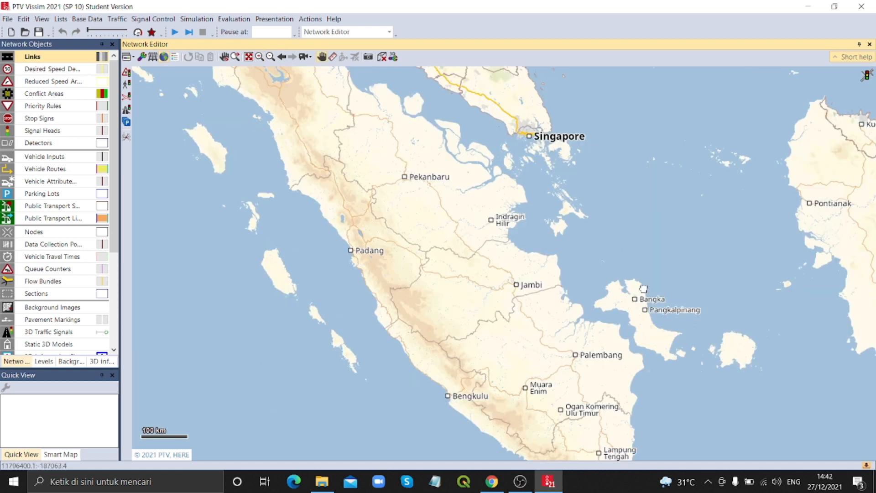
{"action": "left_click", "coordinate": [258, 57]}
{"action": "left_click_drag", "start_coordinate": [494, 271], "coordinate": [605, 272]}
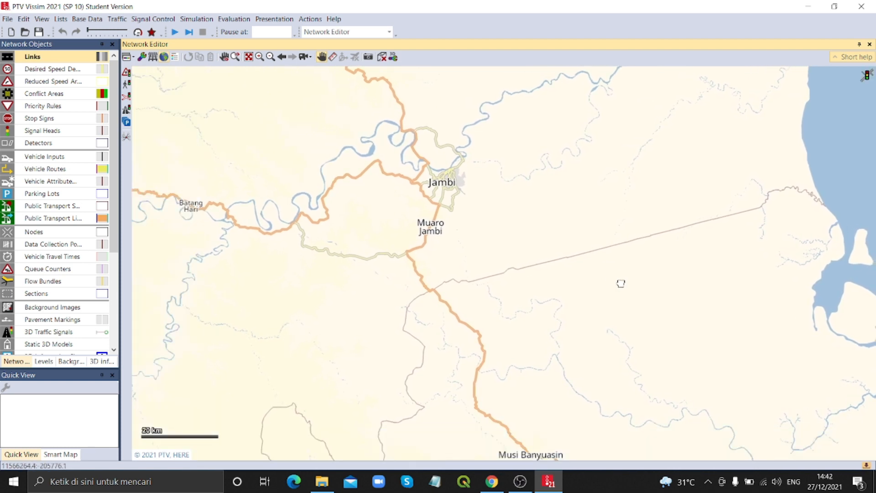
{"action": "left_click_drag", "start_coordinate": [621, 283], "coordinate": [673, 310]}
{"action": "left_click_drag", "start_coordinate": [563, 251], "coordinate": [553, 287]}
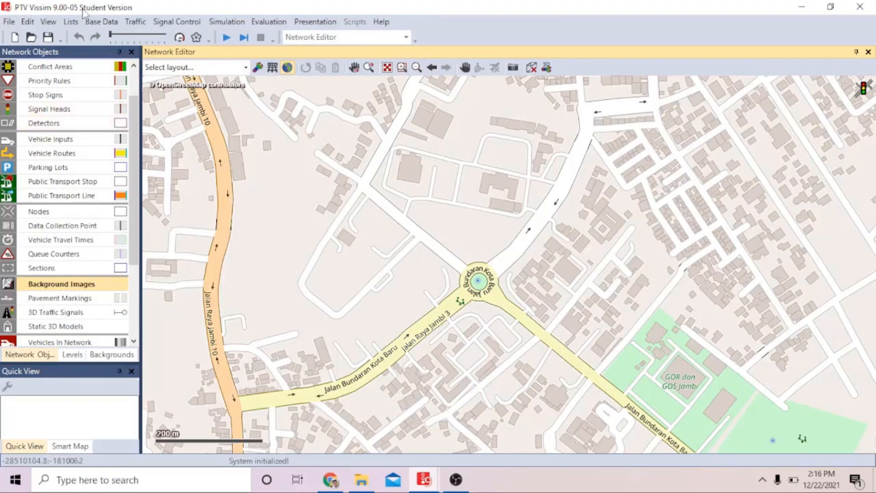
Set the network's traffic regulations to left-hand traffic and accept the required driving behavior adjustment
{"action": "left_click", "coordinate": [93, 22]}
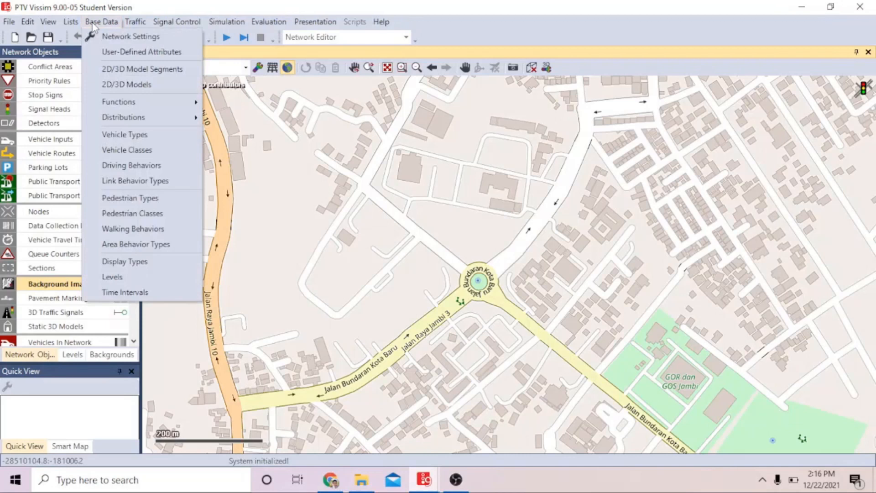
{"action": "left_click", "coordinate": [135, 40]}
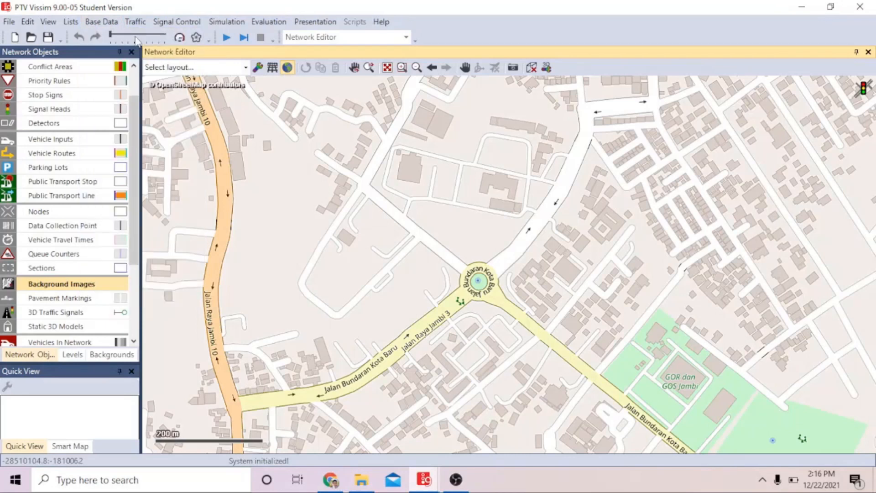
{"action": "left_click", "coordinate": [297, 190]}
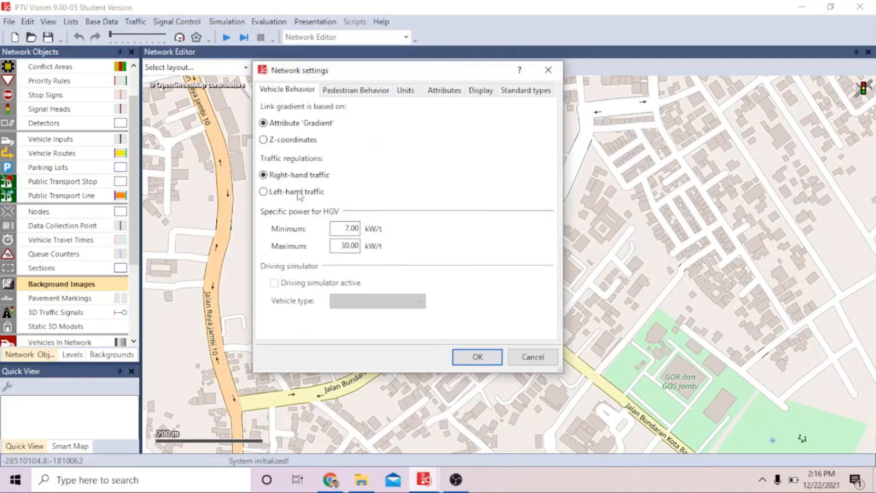
{"action": "left_click", "coordinate": [479, 360]}
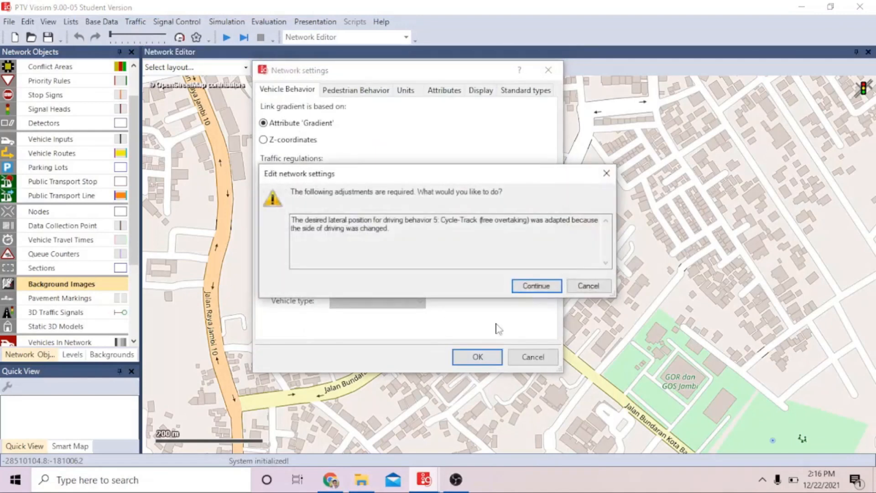
{"action": "left_click", "coordinate": [560, 293]}
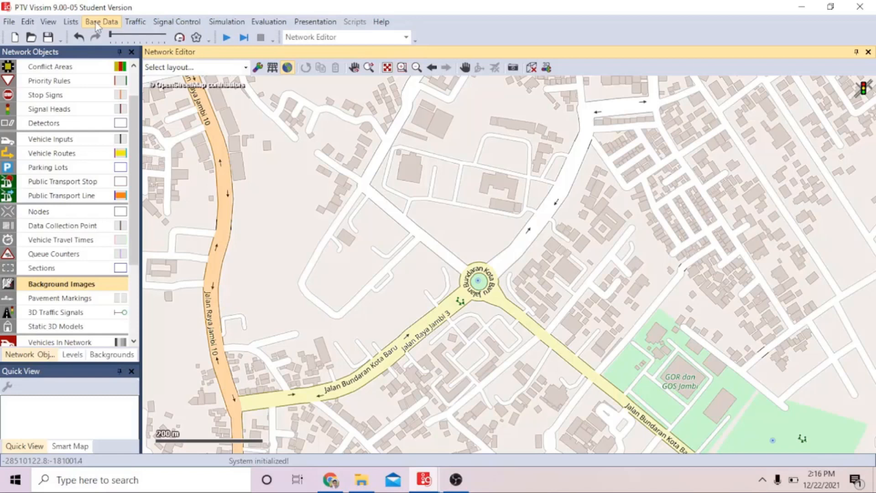
Draw a two-lane link about 645 m long from Jalan Bundaran Kota Baru southwest of the roundabout to the junction northeast of it
{"action": "scroll", "coordinate": [68, 201], "scroll_direction": "up", "scroll_amount": 1}
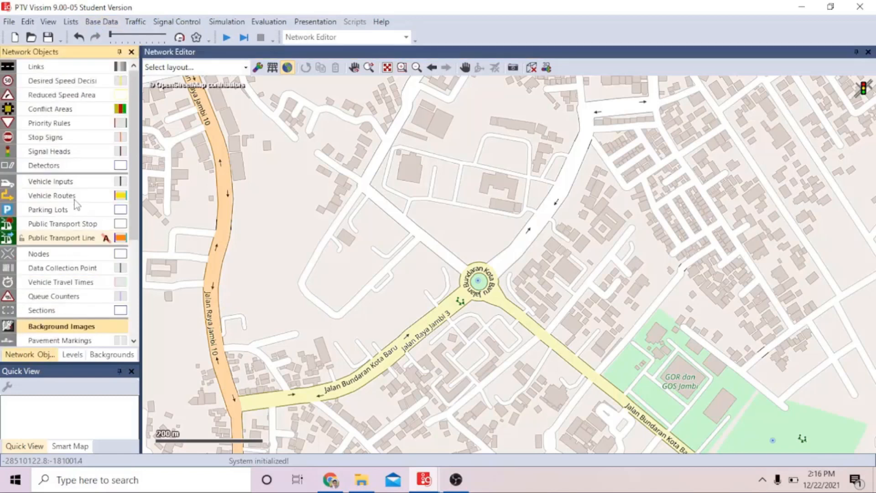
{"action": "left_click", "coordinate": [64, 69]}
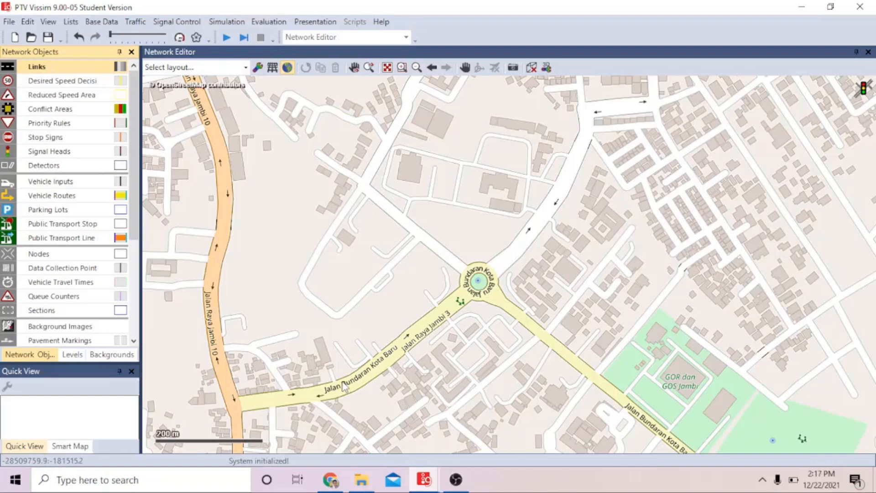
{"action": "mouse_move", "coordinate": [343, 383]}
{"action": "left_mouse_down"}
{"action": "mouse_move", "coordinate": [511, 256]}
{"action": "mouse_move", "coordinate": [570, 167]}
{"action": "mouse_move", "coordinate": [581, 131]}
{"action": "left_mouse_up"}
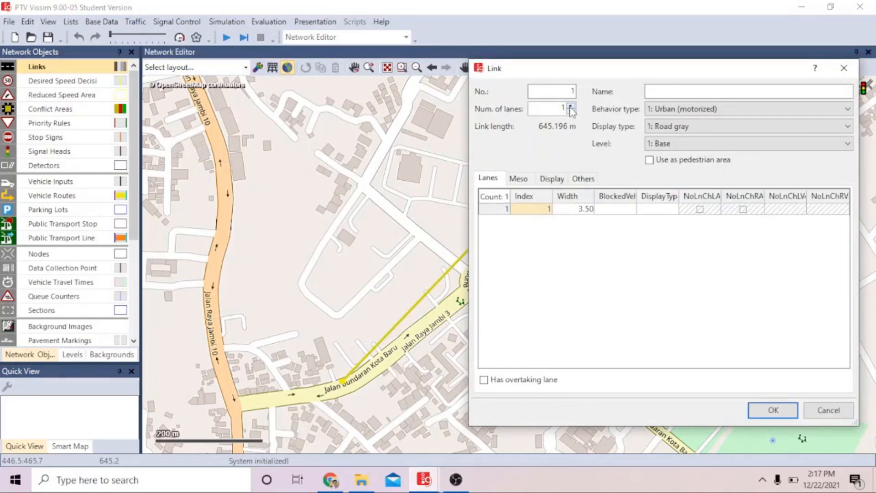
{"action": "left_click", "coordinate": [570, 107]}
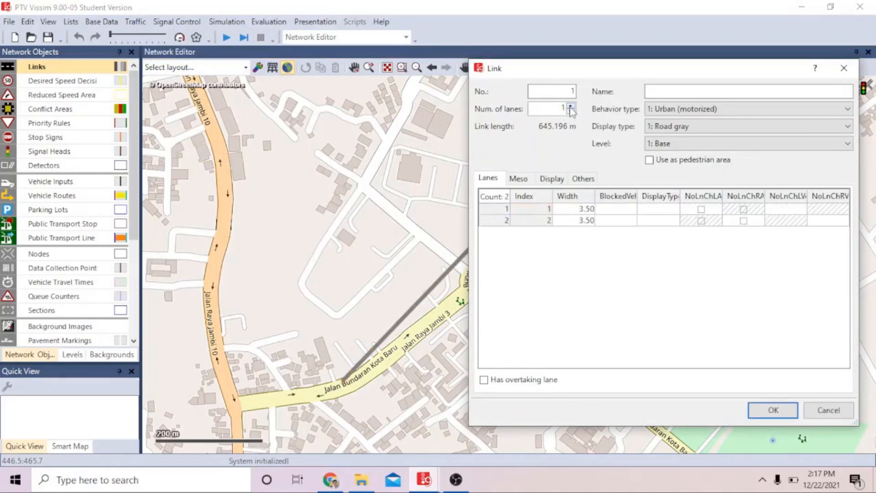
Set both lane widths of the link to 4 m and name it "jl. bundaran kota baru"
{"action": "left_click", "coordinate": [587, 212]}
{"action": "type", "text": "4"}
{"action": "left_click", "coordinate": [580, 222]}
{"action": "type", "text": "4"}
{"action": "left_click", "coordinate": [690, 93]}
{"action": "type", "text": "j"}
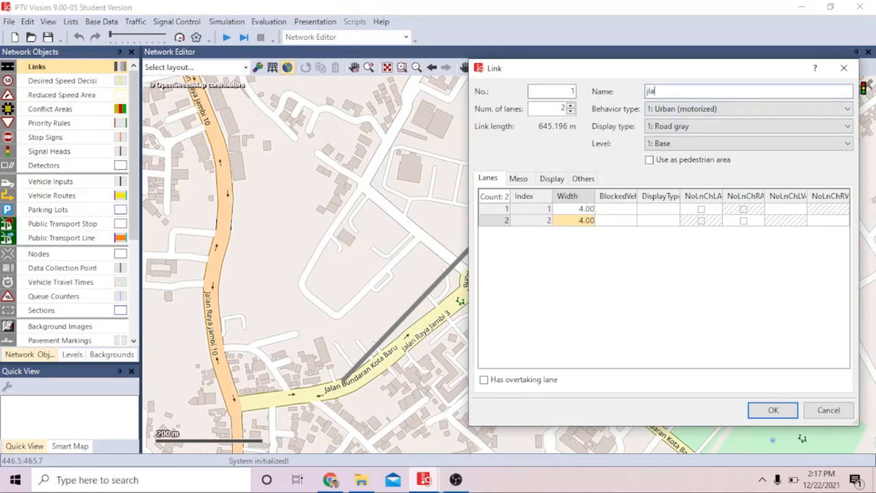
{"action": "type", "text": "l. bundaran kota baru"}
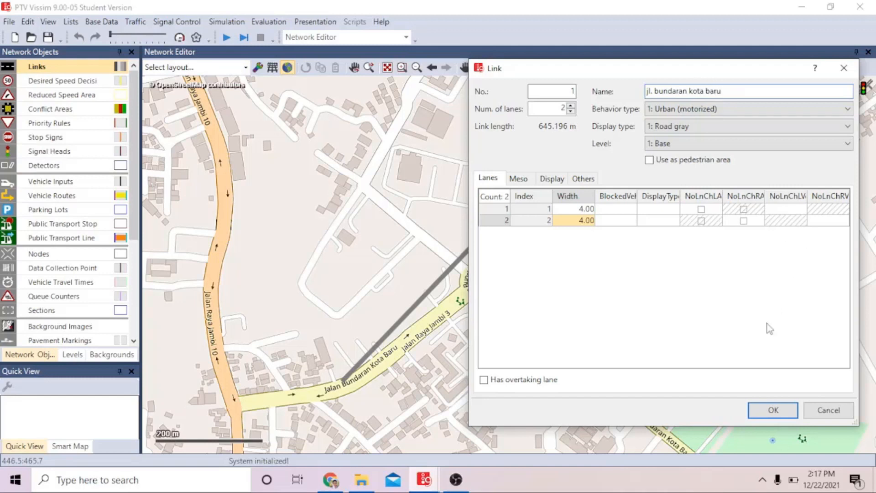
{"action": "left_click", "coordinate": [773, 410]}
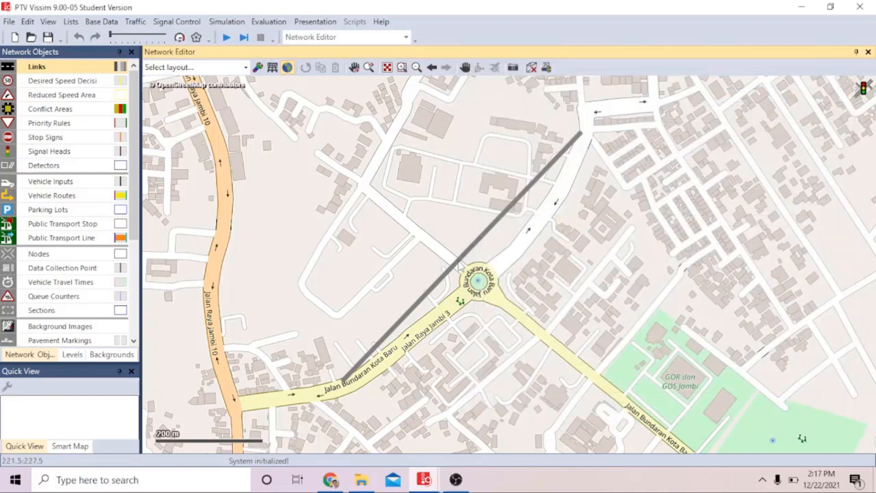
Add intermediate points to the link and move them to follow the road from its southwestern end to the roundabout
{"action": "scroll", "coordinate": [456, 266], "scroll_direction": "up", "scroll_amount": 5}
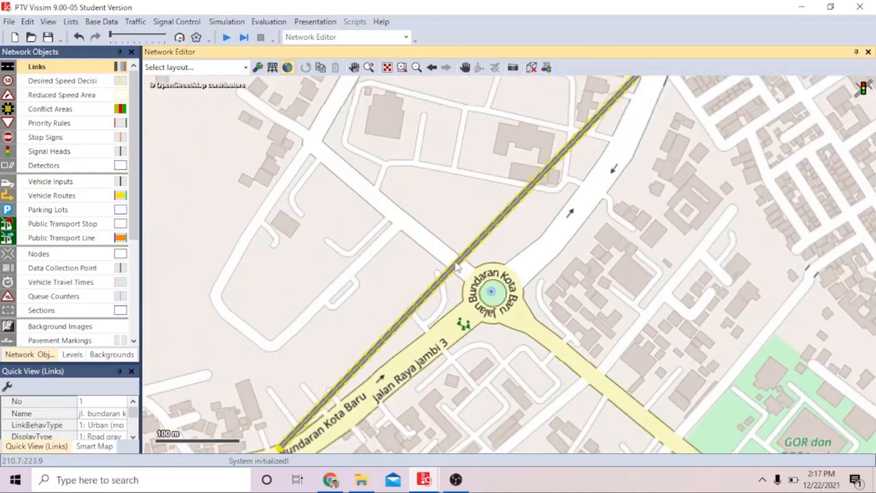
{"action": "scroll", "coordinate": [502, 281], "scroll_direction": "up", "scroll_amount": 3}
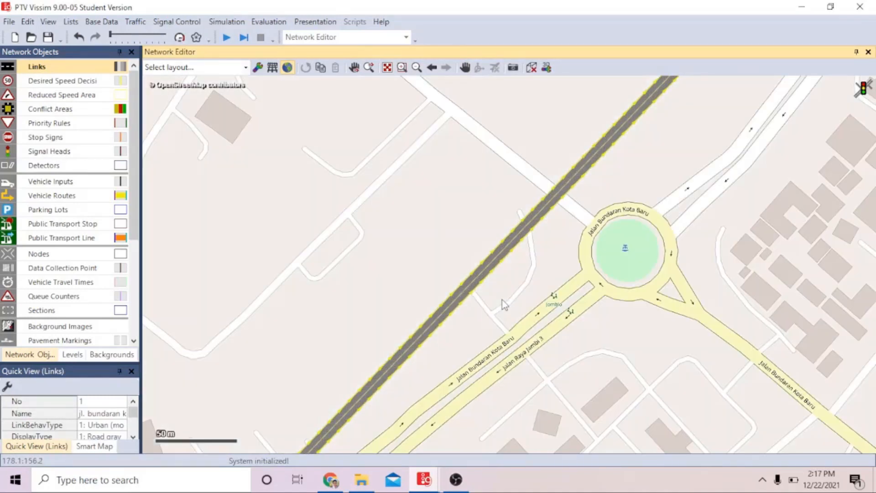
{"action": "scroll", "coordinate": [503, 304], "scroll_direction": "down", "scroll_amount": 2}
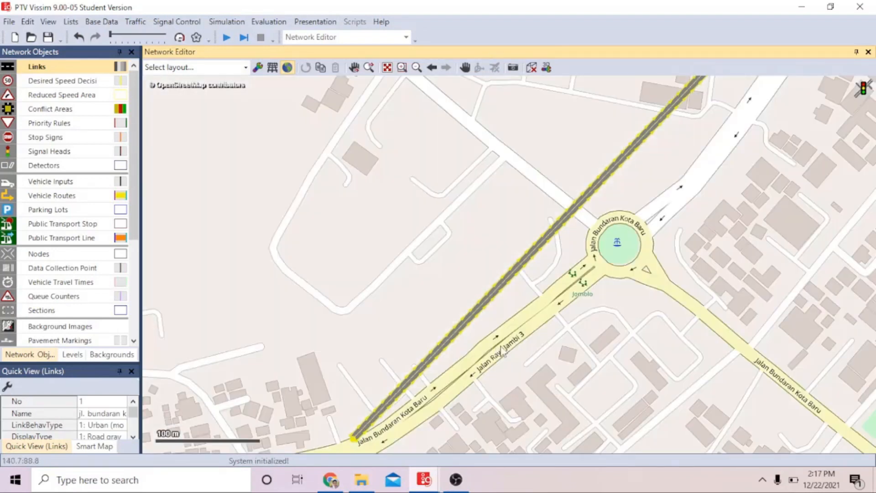
{"action": "left_click_drag", "start_coordinate": [497, 345], "coordinate": [535, 303]}
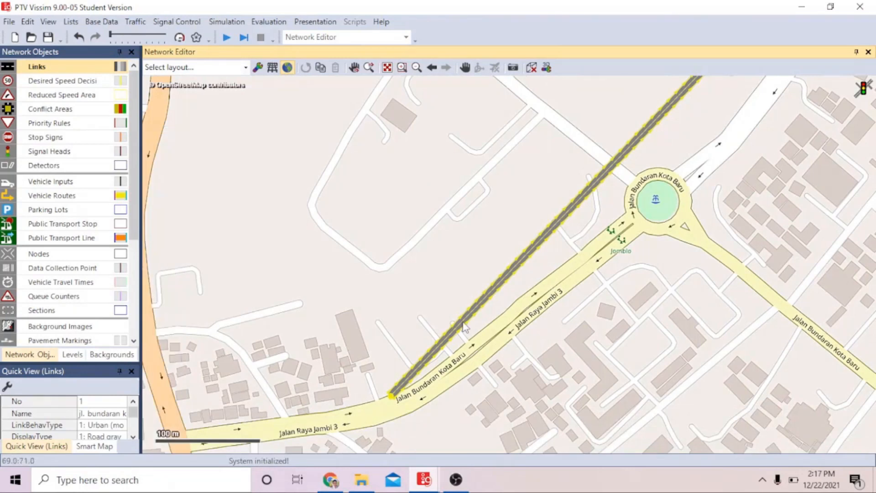
{"action": "mouse_move", "coordinate": [461, 322]}
{"action": "left_mouse_down"}
{"action": "mouse_move", "coordinate": [510, 287]}
{"action": "mouse_move", "coordinate": [516, 261]}
{"action": "left_mouse_up"}
{"action": "left_click", "coordinate": [517, 262]}
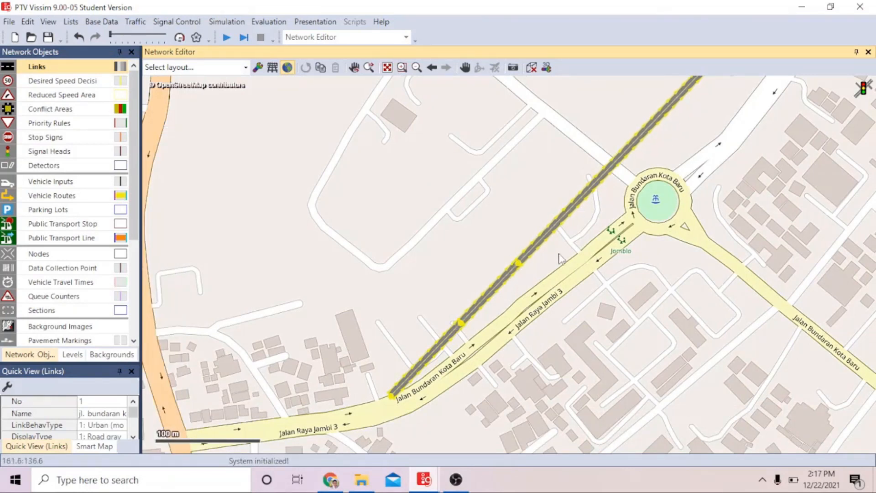
{"action": "left_click", "coordinate": [559, 224]}
{"action": "left_click_drag", "start_coordinate": [462, 326], "coordinate": [481, 342]}
{"action": "left_click_drag", "start_coordinate": [519, 264], "coordinate": [539, 292]}
{"action": "left_click_drag", "start_coordinate": [558, 223], "coordinate": [621, 226]}
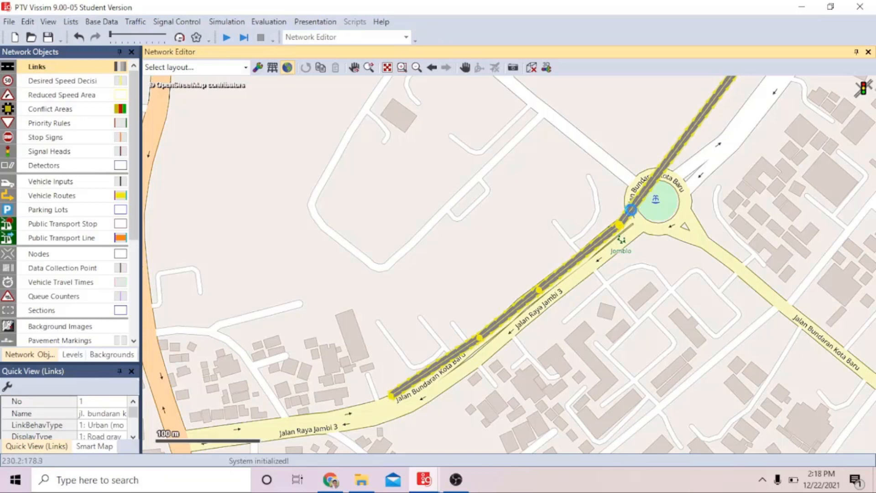
Add more points to the link and bend it around the northwestern side of the roundabout
{"action": "left_click", "coordinate": [663, 166]}
{"action": "left_click_drag", "start_coordinate": [632, 210], "coordinate": [671, 174]}
{"action": "left_click", "coordinate": [669, 153]}
{"action": "left_click", "coordinate": [683, 135]}
{"action": "left_click_drag", "start_coordinate": [683, 135], "coordinate": [710, 152]}
{"action": "left_click_drag", "start_coordinate": [671, 174], "coordinate": [675, 176]}
Add a point to the link northeast of the roundabout and shift it onto the road's curve
{"action": "scroll", "coordinate": [799, 100], "scroll_direction": "down", "scroll_amount": 1}
{"action": "left_click_drag", "start_coordinate": [798, 100], "coordinate": [671, 267]}
{"action": "left_click", "coordinate": [646, 222]}
{"action": "left_click_drag", "start_coordinate": [646, 221], "coordinate": [662, 231]}
Generate the opposite direction of the link with 2 lanes
{"action": "scroll", "coordinate": [669, 242], "scroll_direction": "down", "scroll_amount": 1}
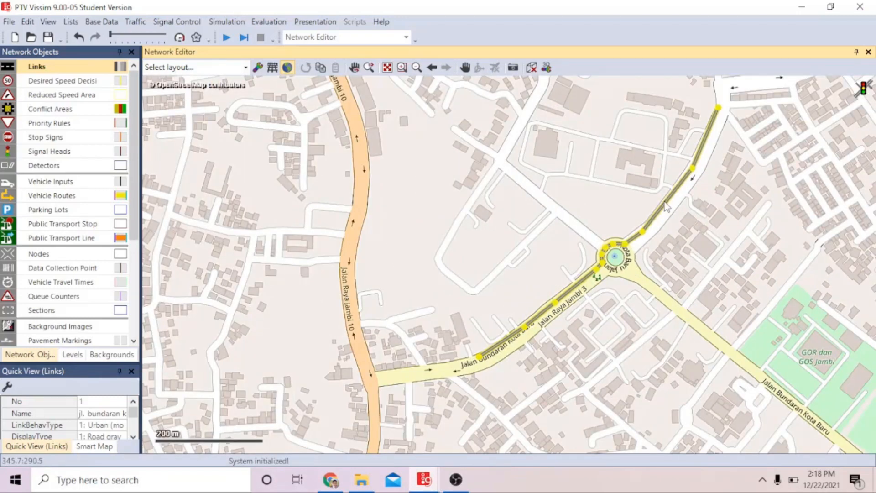
{"action": "right_click", "coordinate": [665, 206]}
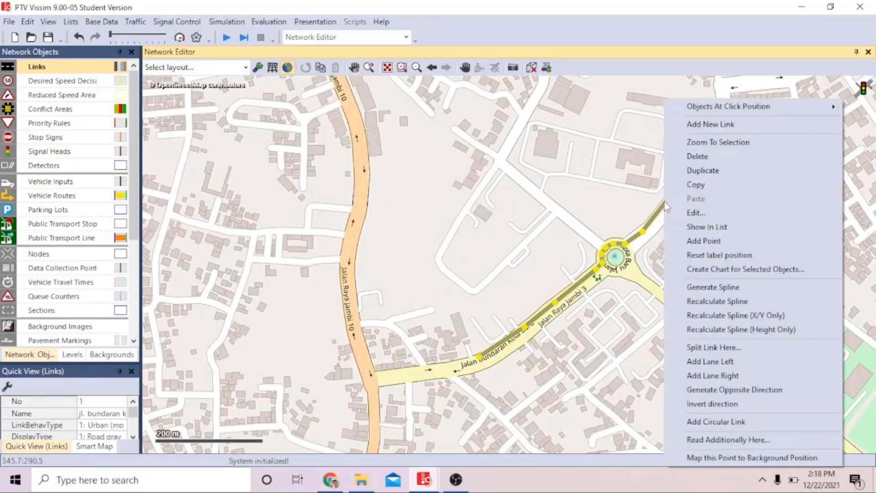
{"action": "left_click", "coordinate": [719, 390]}
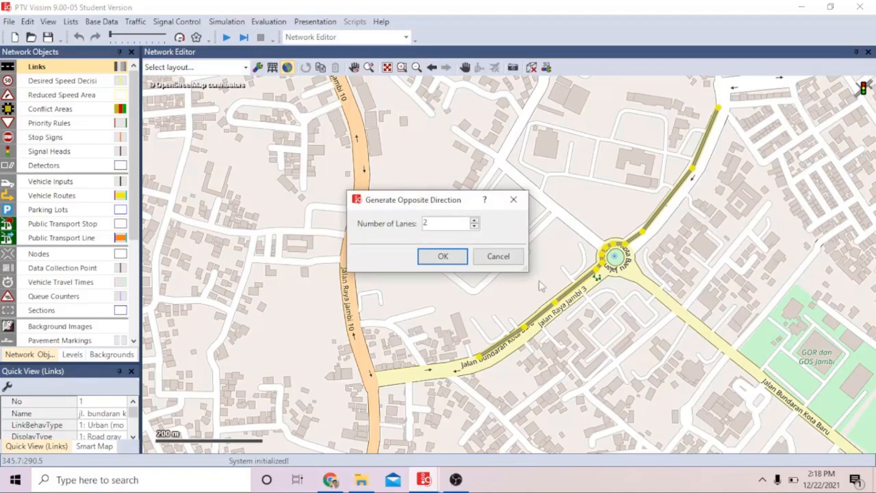
{"action": "left_click", "coordinate": [442, 256]}
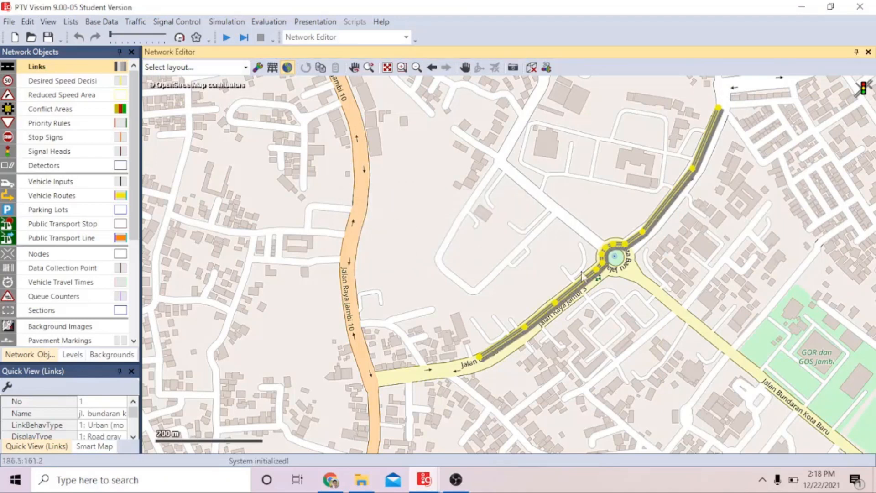
Move the opposite-direction link's points so it runs around the southeastern side of the roundabout
{"action": "left_click", "coordinate": [648, 243]}
{"action": "left_click_drag", "start_coordinate": [649, 243], "coordinate": [643, 242]}
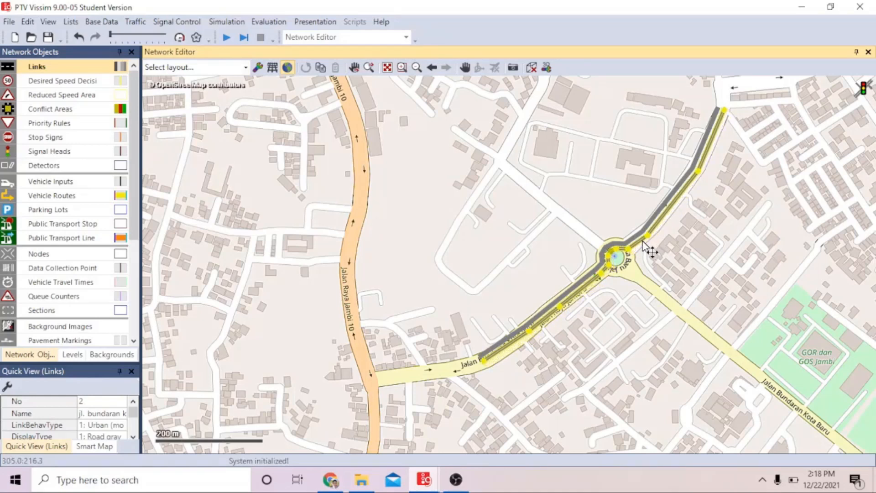
{"action": "scroll", "coordinate": [614, 291], "scroll_direction": "up", "scroll_amount": 3}
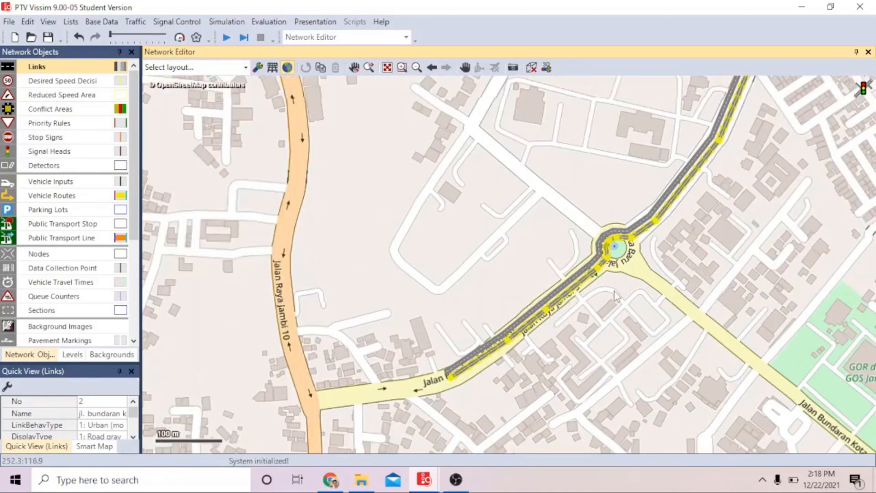
{"action": "left_click_drag", "start_coordinate": [599, 248], "coordinate": [602, 259]}
{"action": "left_click_drag", "start_coordinate": [597, 225], "coordinate": [642, 248]}
{"action": "left_click_drag", "start_coordinate": [617, 209], "coordinate": [651, 214]}
{"action": "left_click_drag", "start_coordinate": [694, 177], "coordinate": [691, 179]}
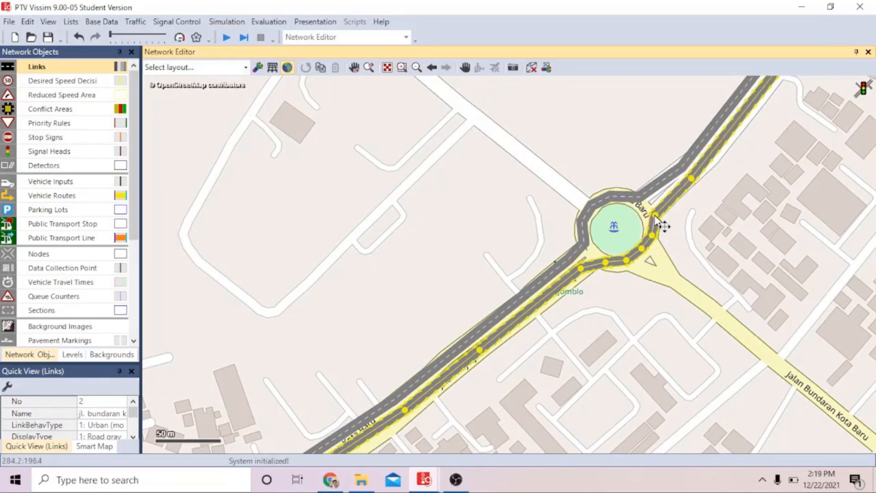
Inspect both links at the roundabout and the adjoining road toward GOR dan GOS Jambi
{"action": "scroll", "coordinate": [680, 219], "scroll_direction": "down", "scroll_amount": 5}
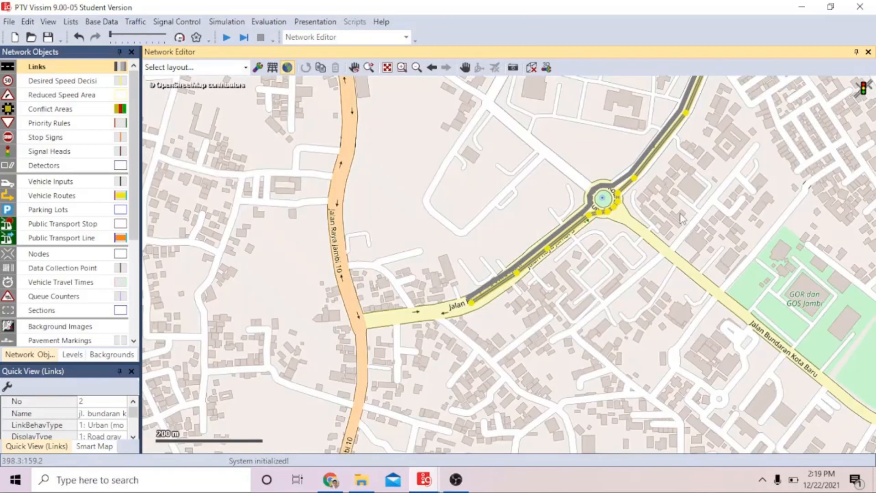
{"action": "left_click", "coordinate": [680, 219]}
{"action": "left_click_drag", "start_coordinate": [680, 219], "coordinate": [629, 232]}
{"action": "scroll", "coordinate": [631, 225], "scroll_direction": "up", "scroll_amount": 1}
{"action": "scroll", "coordinate": [628, 213], "scroll_direction": "down", "scroll_amount": 2}
{"action": "left_click", "coordinate": [567, 220]}
{"action": "scroll", "coordinate": [565, 219], "scroll_direction": "up", "scroll_amount": 4}
{"action": "scroll", "coordinate": [564, 219], "scroll_direction": "down", "scroll_amount": 2}
{"action": "left_click", "coordinate": [694, 373]}
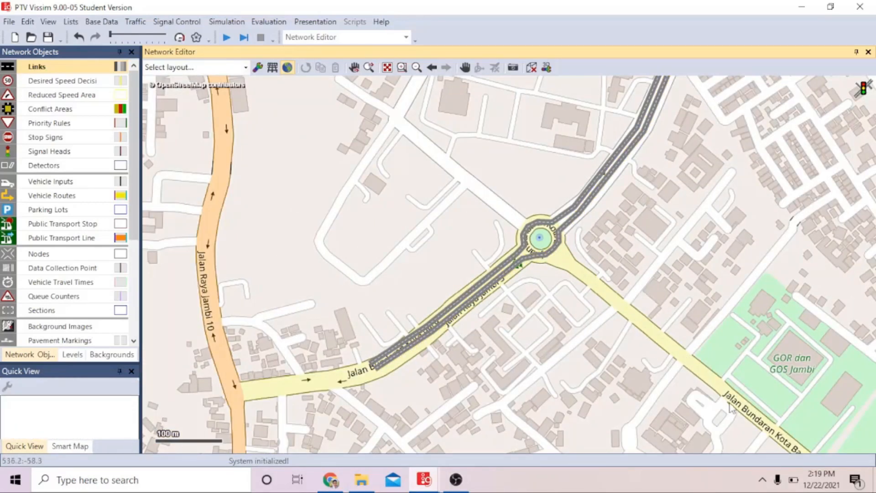
Draw a two-lane link about 613 m long from the southeastern road across the roundabout to the northwestern road, with both lanes 3.5 m wide
{"action": "mouse_move", "coordinate": [729, 406]}
{"action": "left_mouse_down"}
{"action": "mouse_move", "coordinate": [490, 180]}
{"action": "mouse_move", "coordinate": [414, 140]}
{"action": "left_mouse_up"}
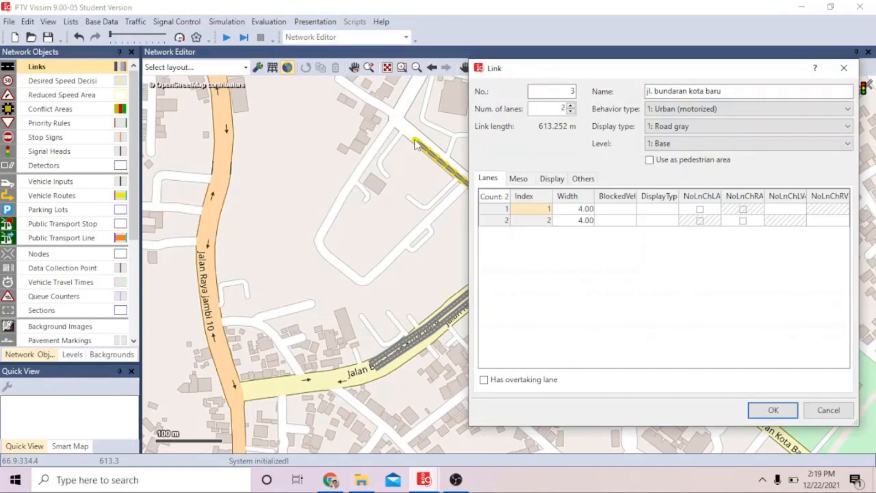
{"action": "left_click", "coordinate": [586, 209]}
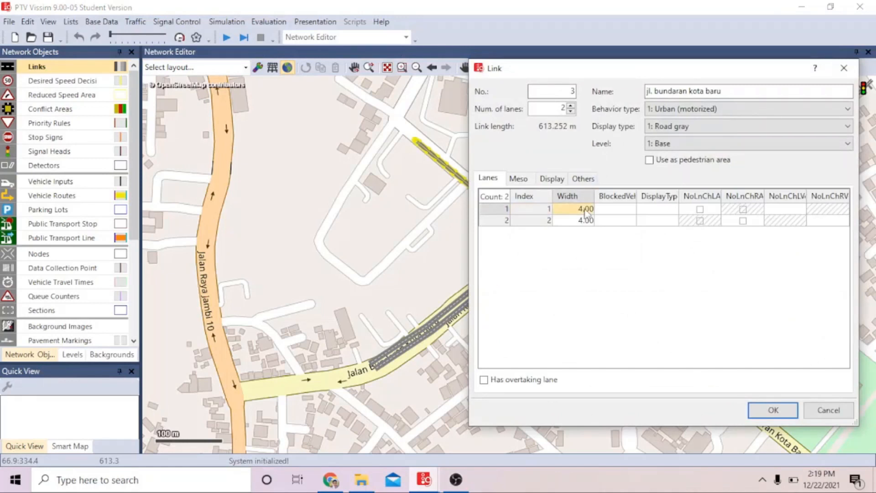
{"action": "type", "text": "3.5"}
{"action": "key", "text": "Return"}
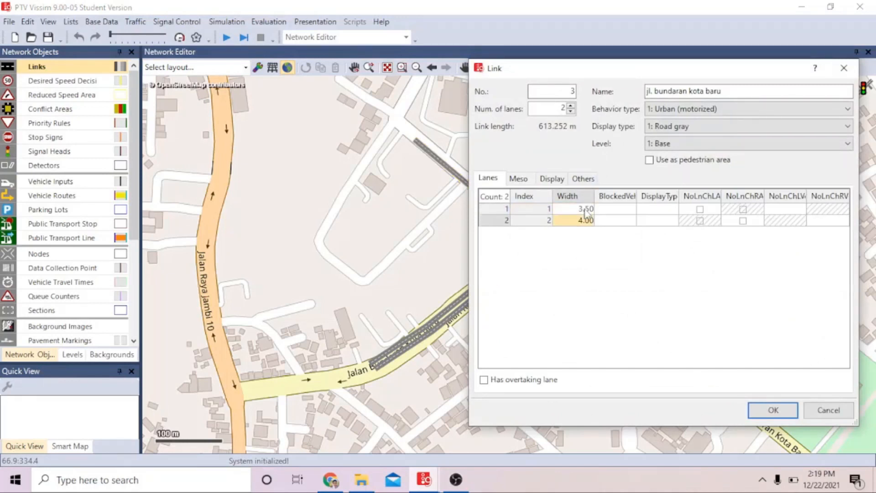
{"action": "type", "text": "3"}
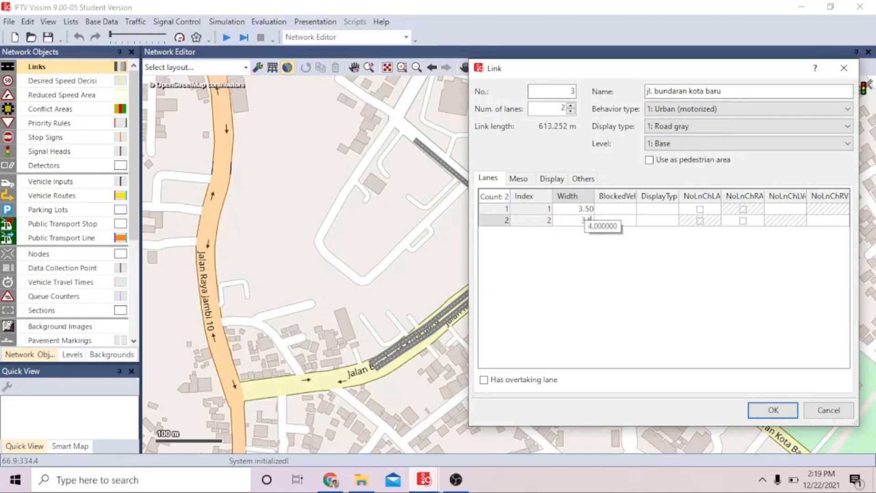
{"action": "type", "text": ".5"}
{"action": "left_click", "coordinate": [756, 87]}
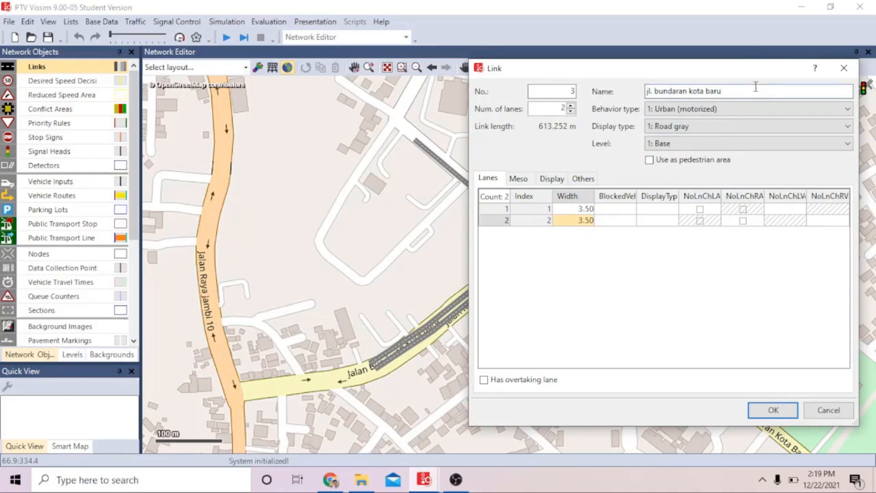
{"action": "left_click_drag", "start_coordinate": [755, 87], "coordinate": [630, 89]}
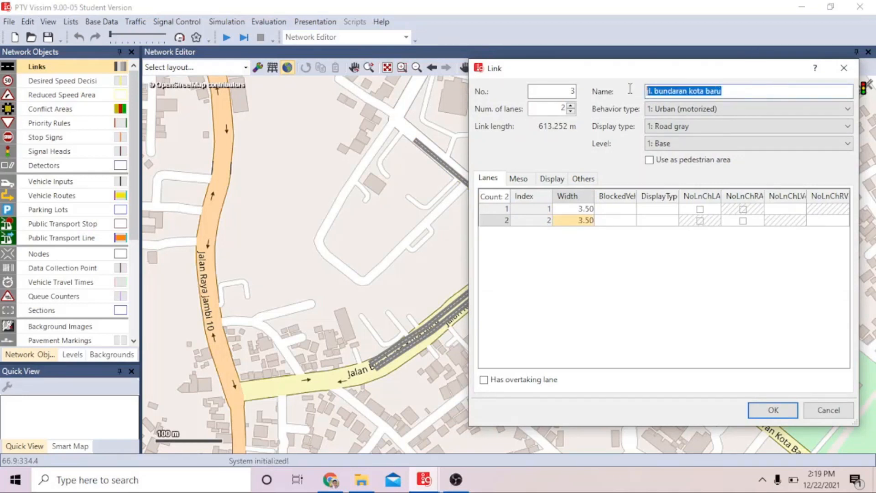
{"action": "left_click", "coordinate": [773, 410]}
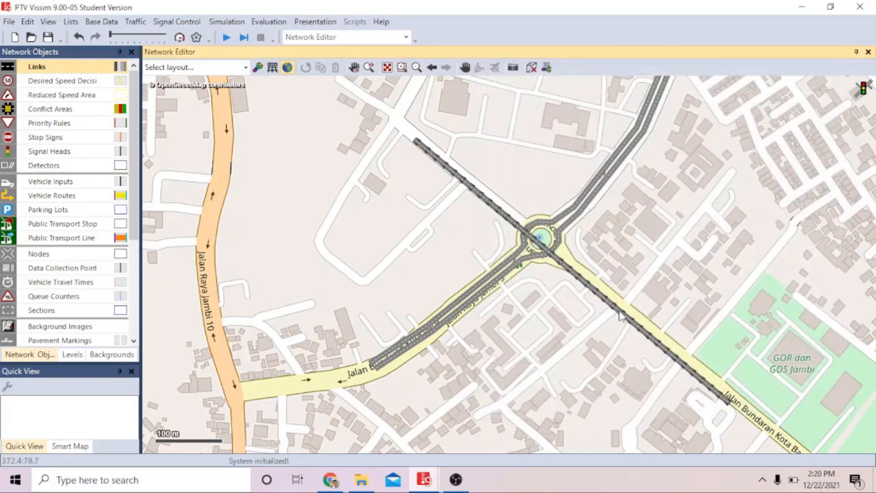
Add points to the new southeast–northwest link and move them so it runs around the southwestern side of the roundabout
{"action": "scroll", "coordinate": [532, 269], "scroll_direction": "up", "scroll_amount": 3}
{"action": "scroll", "coordinate": [533, 268], "scroll_direction": "up", "scroll_amount": 1}
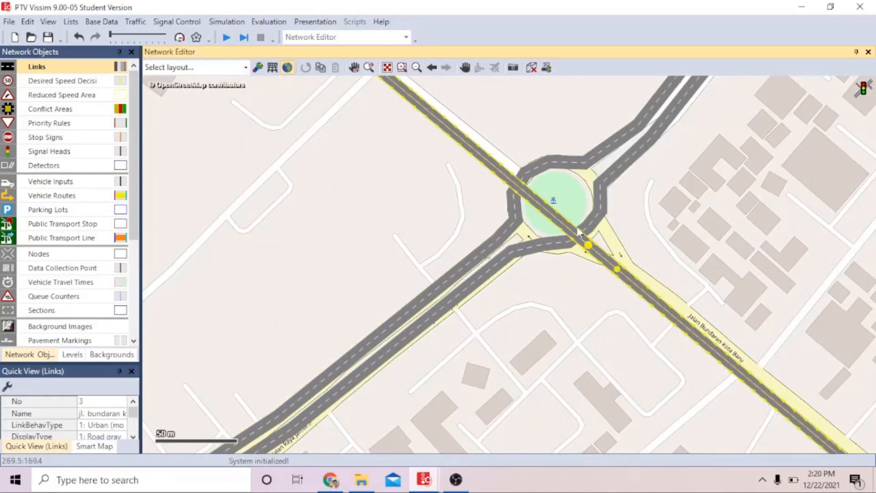
{"action": "right_click", "coordinate": [530, 196]}
{"action": "right_click", "coordinate": [515, 183]}
{"action": "left_click_drag", "start_coordinate": [617, 268], "coordinate": [548, 243]}
{"action": "left_click_drag", "start_coordinate": [547, 210], "coordinate": [525, 229]}
{"action": "left_click_drag", "start_coordinate": [530, 197], "coordinate": [514, 178]}
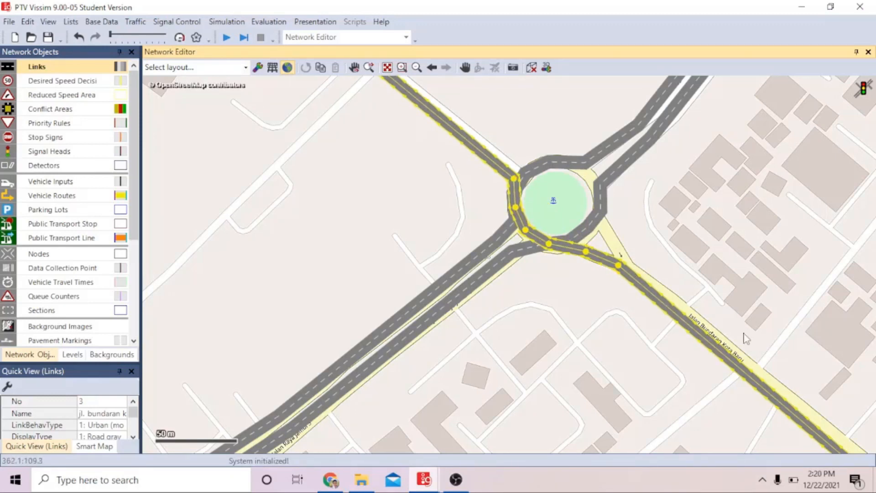
Generate the opposite direction of the southeast–northwest link
{"action": "scroll", "coordinate": [676, 325], "scroll_direction": "down", "scroll_amount": 3}
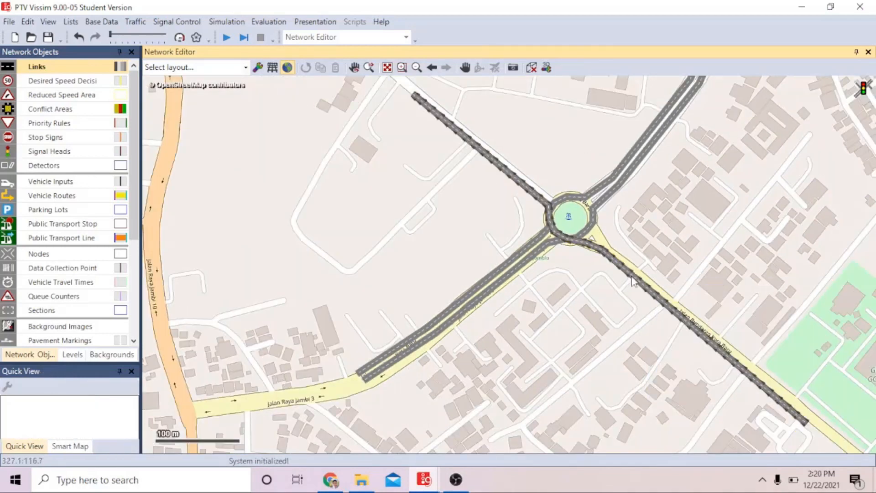
{"action": "right_click", "coordinate": [632, 277]}
{"action": "left_click", "coordinate": [702, 389]}
Move the opposite-direction link's points so it curves around the northeastern side of the roundabout
{"action": "scroll", "coordinate": [600, 246], "scroll_direction": "up", "scroll_amount": 3}
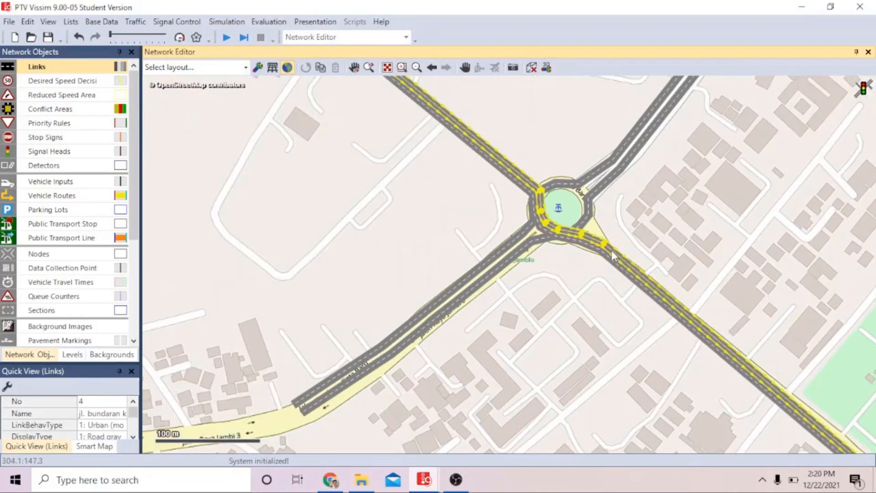
{"action": "left_click_drag", "start_coordinate": [589, 213], "coordinate": [582, 213]}
{"action": "left_click_drag", "start_coordinate": [529, 221], "coordinate": [575, 181]}
{"action": "left_click_drag", "start_coordinate": [511, 210], "coordinate": [565, 163]}
{"action": "left_click_drag", "start_coordinate": [505, 194], "coordinate": [536, 149]}
{"action": "left_click_drag", "start_coordinate": [503, 160], "coordinate": [502, 156]}
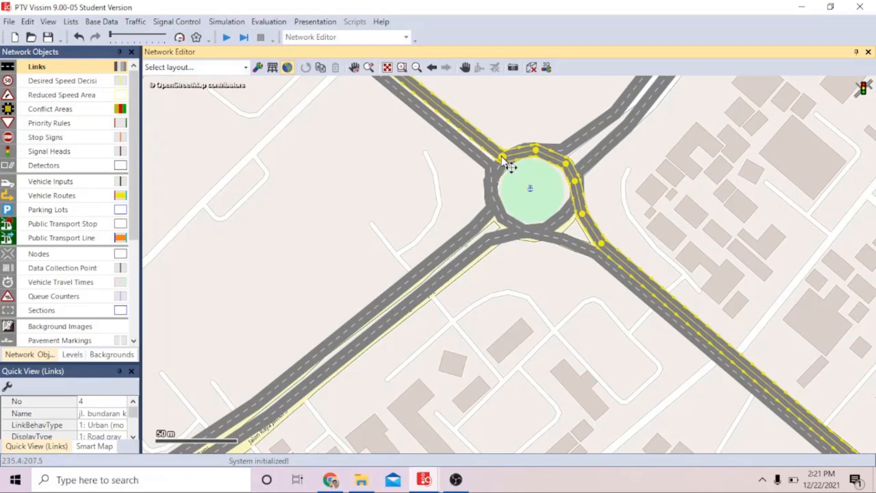
{"action": "left_click", "coordinate": [683, 226]}
Examine the four links, their approach arms and how they overlap around the roundabout
{"action": "scroll", "coordinate": [693, 228], "scroll_direction": "down", "scroll_amount": 5}
{"action": "key", "text": "alt+Tab"}
{"action": "key", "text": "alt+Tab"}
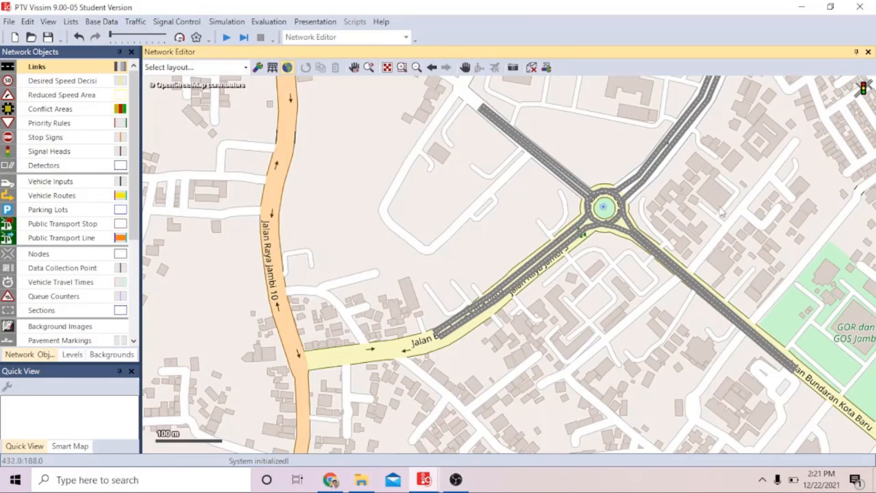
{"action": "left_click_drag", "start_coordinate": [729, 243], "coordinate": [645, 244]}
{"action": "left_click_drag", "start_coordinate": [542, 226], "coordinate": [626, 253]}
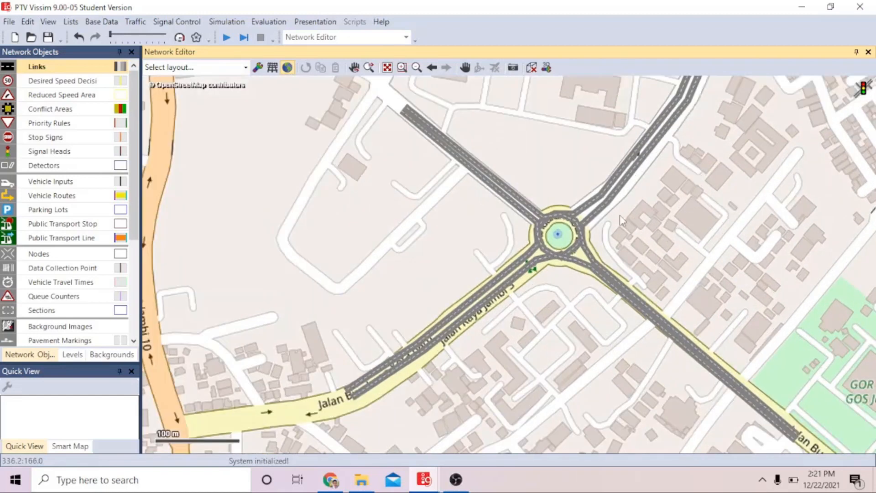
{"action": "scroll", "coordinate": [620, 219], "scroll_direction": "up", "scroll_amount": 3}
{"action": "left_click_drag", "start_coordinate": [692, 224], "coordinate": [729, 227]}
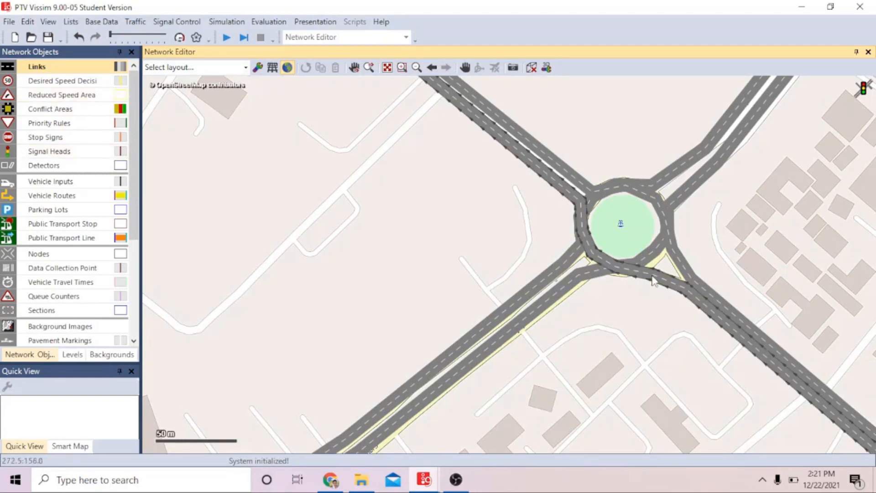
{"action": "scroll", "coordinate": [653, 279], "scroll_direction": "up", "scroll_amount": 2}
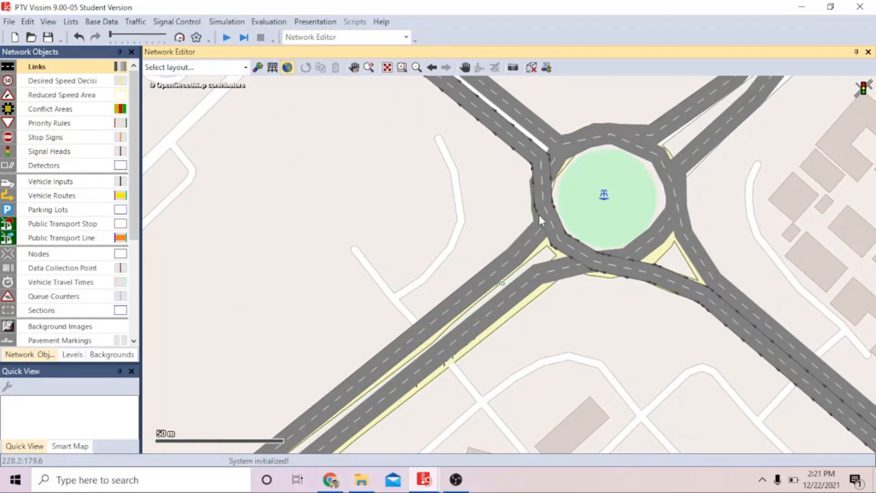
Add connector 1.1, about 27 m long, from link 1 lane 2 to link 3 lane 2 at the northwestern exit, with spline 10
{"action": "left_click", "coordinate": [538, 221]}
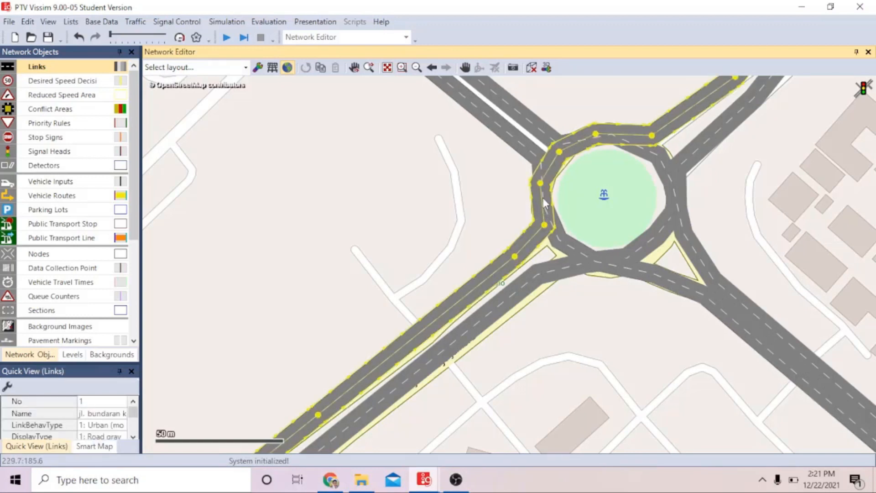
{"action": "mouse_move", "coordinate": [543, 189]}
{"action": "left_mouse_down"}
{"action": "mouse_move", "coordinate": [536, 157]}
{"action": "mouse_move", "coordinate": [524, 137]}
{"action": "mouse_move", "coordinate": [519, 142]}
{"action": "left_mouse_up"}
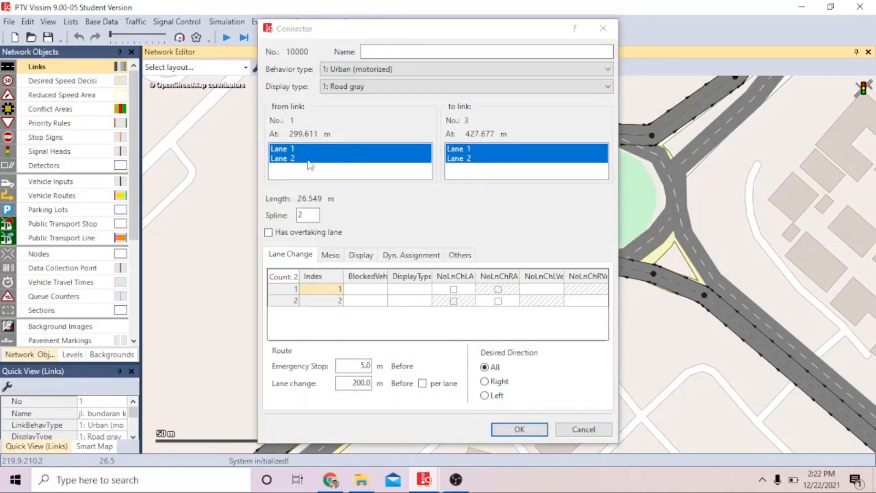
{"action": "left_click", "coordinate": [308, 158]}
{"action": "left_click", "coordinate": [485, 159]}
{"action": "left_click", "coordinate": [384, 51]}
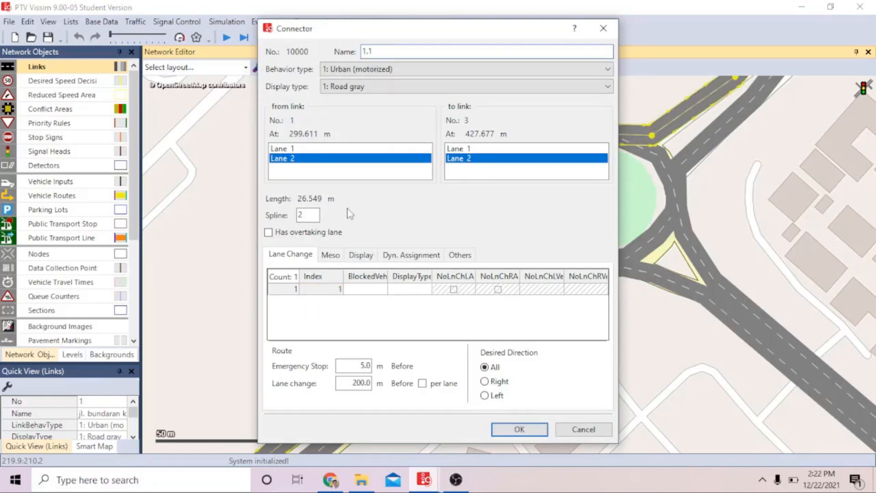
{"action": "left_click", "coordinate": [315, 216]}
{"action": "left_click", "coordinate": [538, 429]}
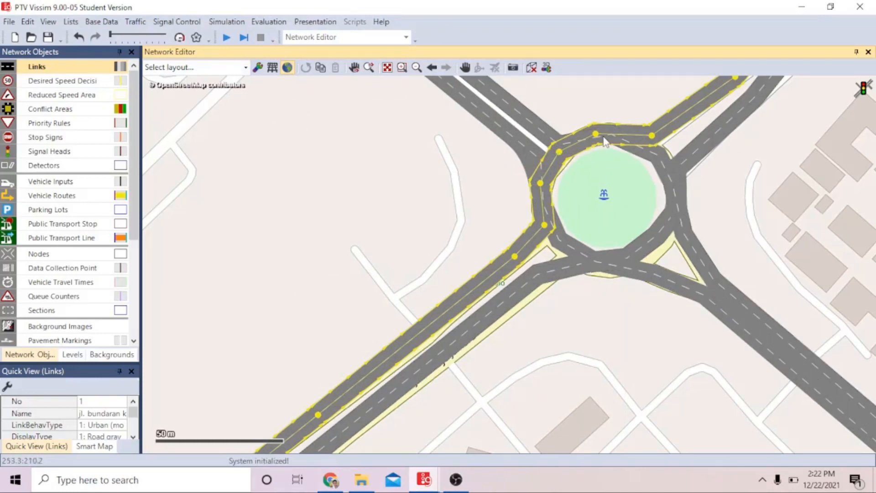
Add connector 1.2, about 30 m long, from link 1 to link 4 along the roundabout's northern side
{"action": "left_click_drag", "start_coordinate": [596, 136], "coordinate": [662, 164]}
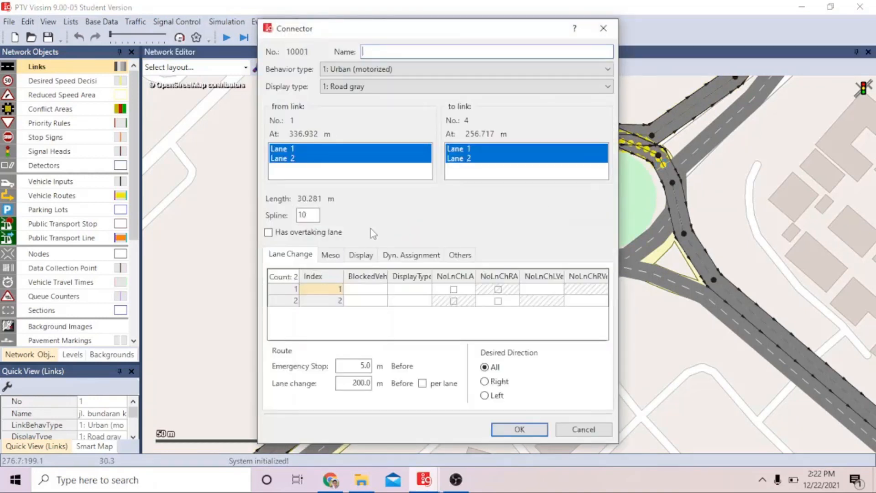
{"action": "type", "text": "1,2"}
{"action": "left_click", "coordinate": [520, 434]}
{"action": "left_click", "coordinate": [769, 214]}
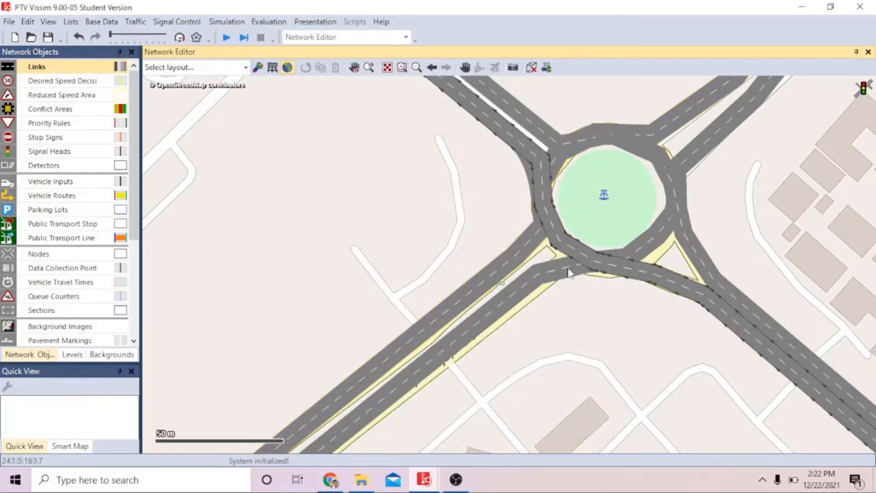
Add connector 2.1, about 30 m long, from link 2 lane 2 to link 4 lane 2 at the southeastern exit
{"action": "left_click_drag", "start_coordinate": [676, 175], "coordinate": [692, 249]}
{"action": "type", "text": "2,1"}
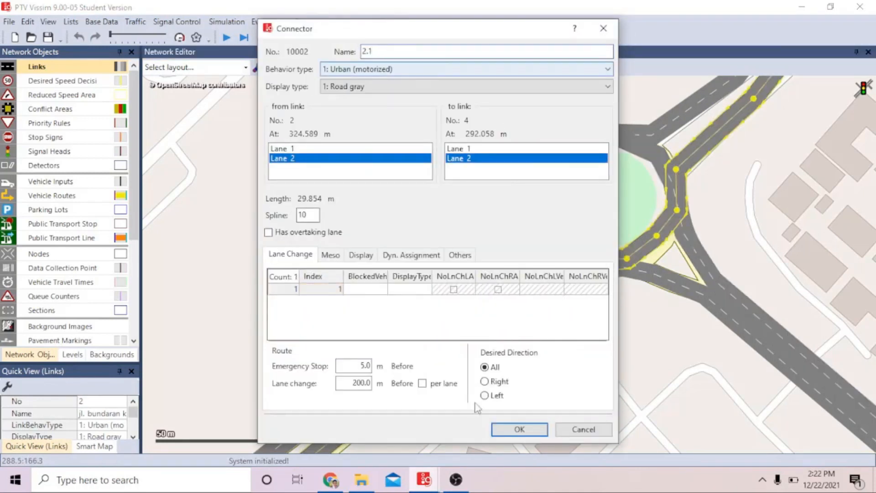
{"action": "left_click", "coordinate": [529, 433]}
{"action": "left_click", "coordinate": [530, 434]}
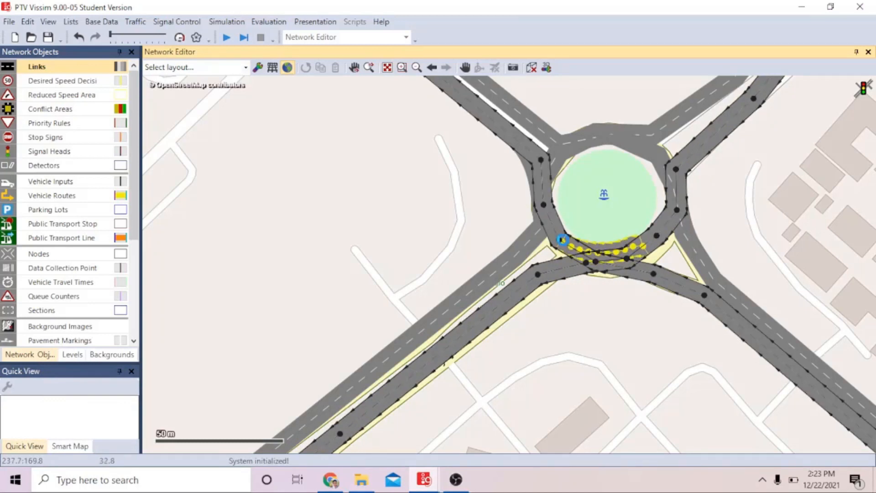
Add connector 2.2, about 33 m long, from link 2 lane 1 to link 3 lane 1 along the roundabout's southern side
{"action": "left_click_drag", "start_coordinate": [562, 239], "coordinate": [562, 239]}
{"action": "type", "text": "2,2"}
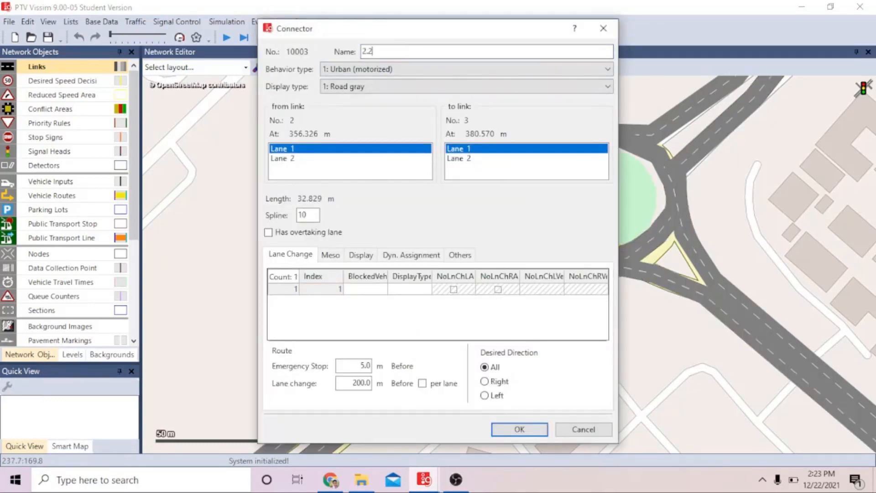
{"action": "left_click", "coordinate": [529, 432]}
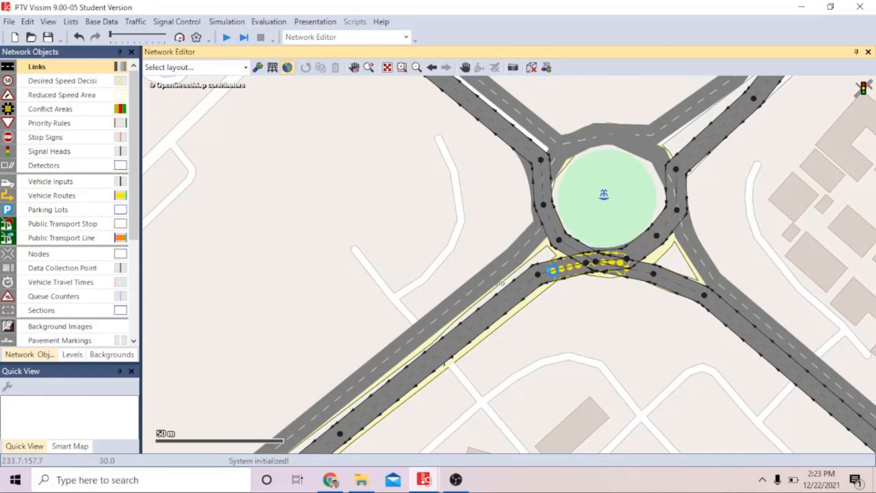
Connect link 3 lane 2 to link 2 lane 2 at the southwestern exit, and link 3 to link 1 along the roundabout's northwestern side
{"action": "double_click", "coordinate": [553, 270]}
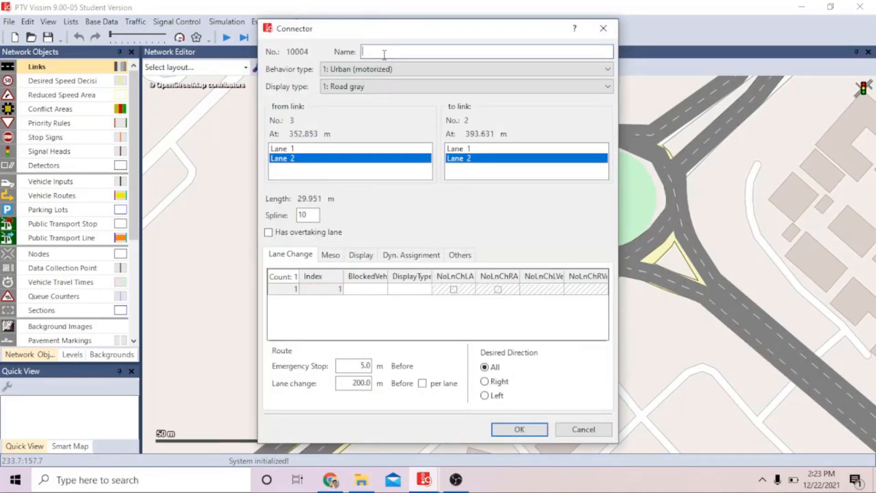
{"action": "left_click", "coordinate": [519, 430]}
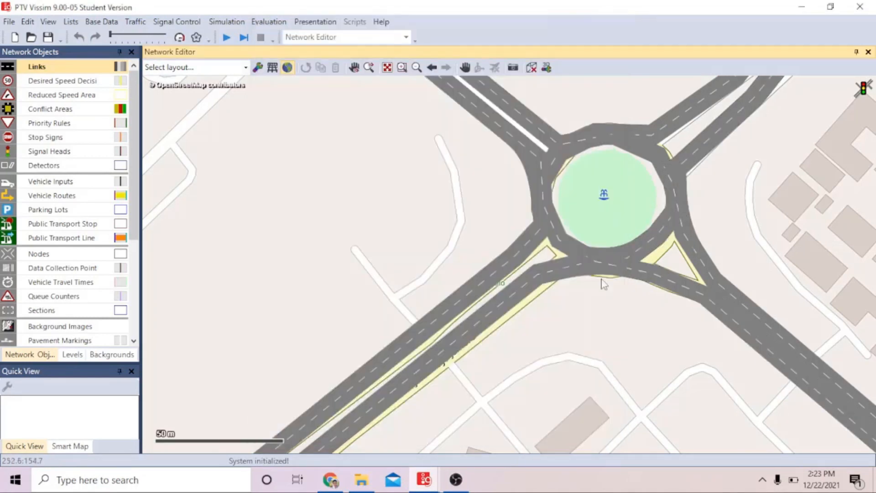
{"action": "left_click", "coordinate": [582, 148]}
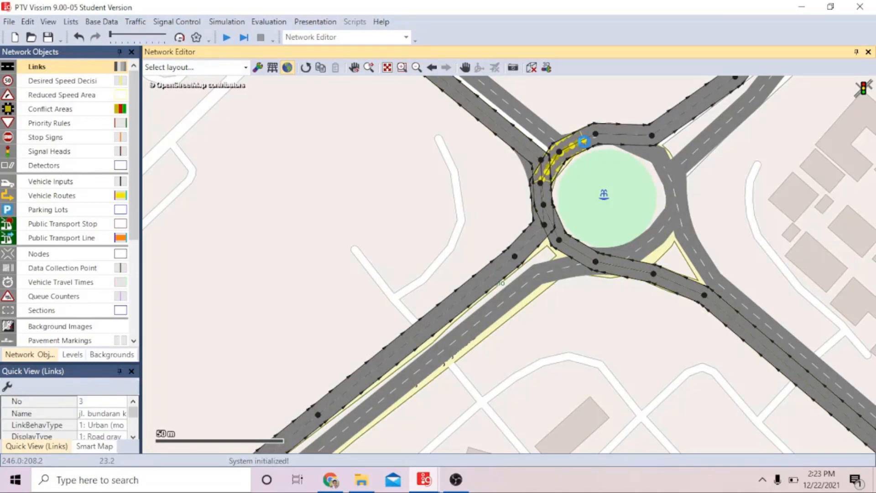
{"action": "left_click", "coordinate": [349, 150]}
{"action": "left_click", "coordinate": [403, 52]}
{"action": "left_click", "coordinate": [529, 427]}
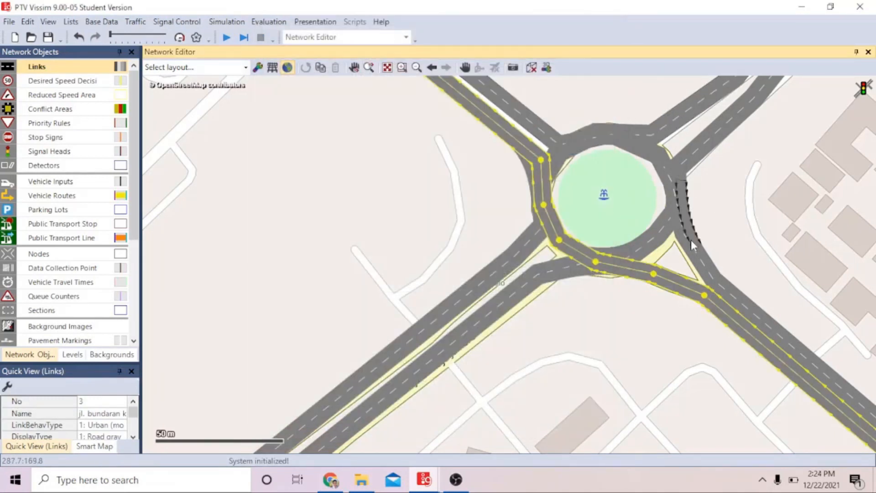
Add a connector about 33 m long from link 4 to link 1 at the northeastern exit
{"action": "left_click", "coordinate": [606, 140]}
{"action": "left_click_drag", "start_coordinate": [607, 141], "coordinate": [681, 108]}
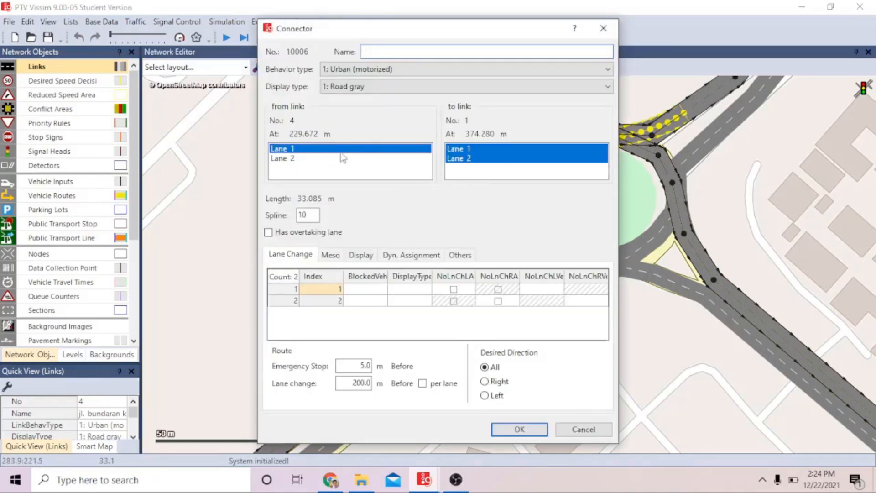
{"action": "left_click", "coordinate": [532, 427]}
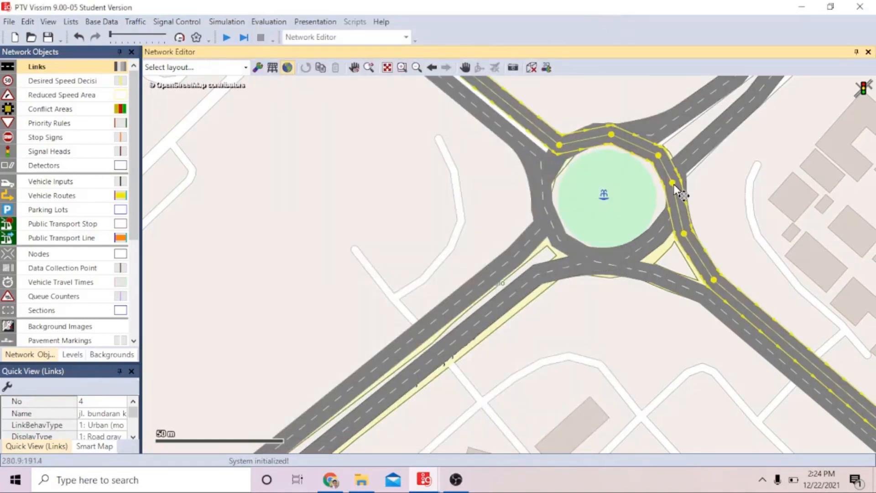
Add a named connector about 28 m long from link 4 lane 1 to link 2 lane 1 along the roundabout's eastern side
{"action": "left_click", "coordinate": [641, 245]}
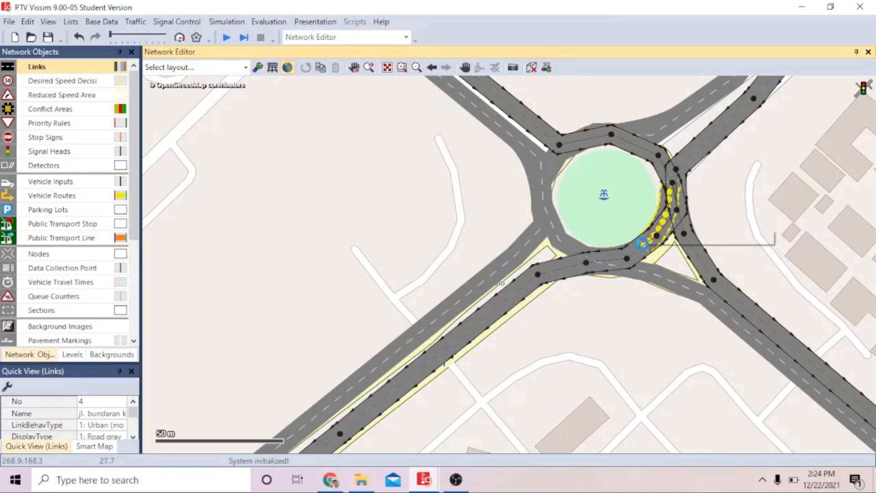
{"action": "left_click", "coordinate": [337, 159]}
{"action": "left_click", "coordinate": [469, 158]}
{"action": "left_click", "coordinate": [387, 148]}
{"action": "left_click", "coordinate": [459, 149]}
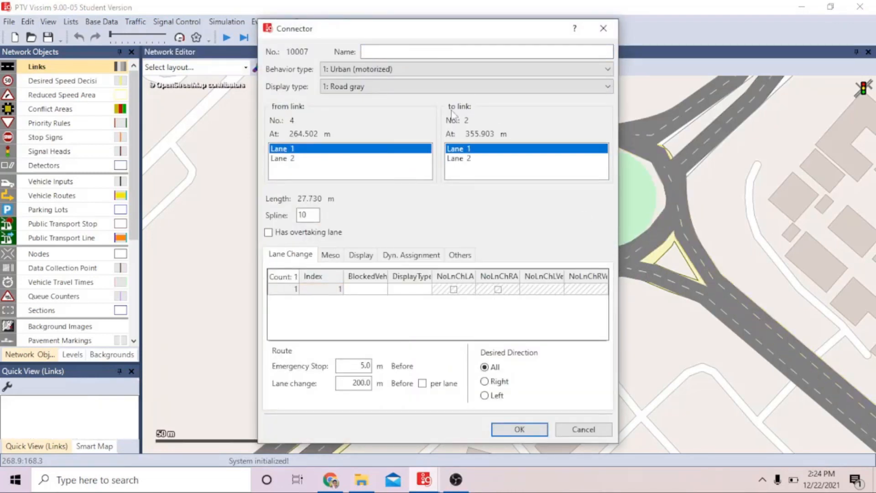
{"action": "left_click", "coordinate": [453, 52]}
{"action": "type", "text": "4."}
{"action": "key", "text": "Return"}
{"action": "scroll", "coordinate": [645, 340], "scroll_direction": "down", "scroll_amount": 3}
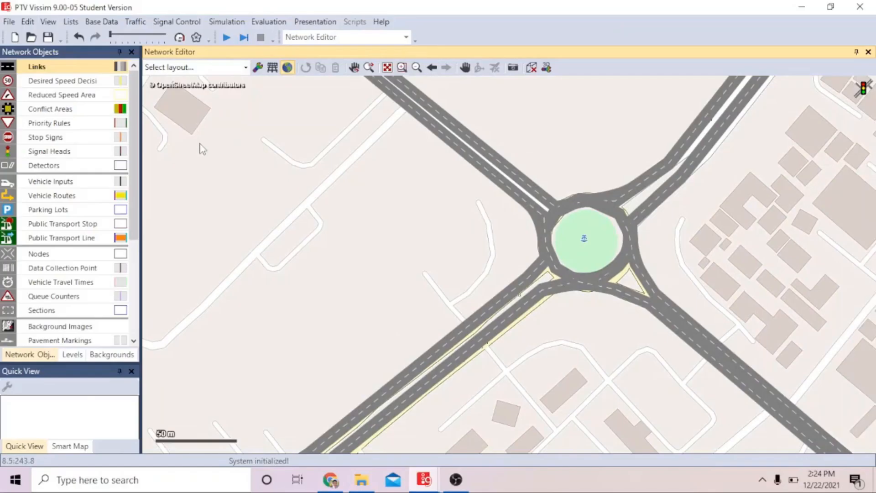
Place a static vehicle routing decision about 54 m along link 1's southwestern approach and route it to the northwestern exit on link 3
{"action": "left_click", "coordinate": [57, 197]}
{"action": "left_click_drag", "start_coordinate": [365, 274], "coordinate": [518, 157]}
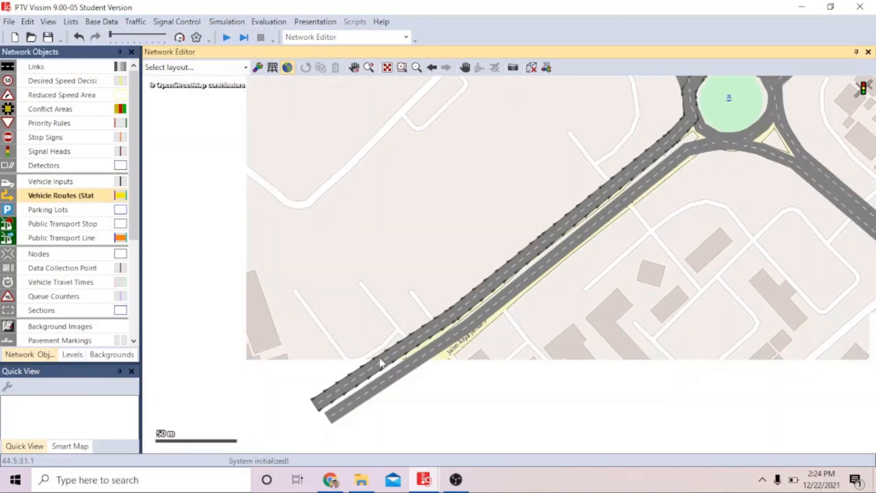
{"action": "right_click", "coordinate": [387, 355], "text": "ctrl"}
{"action": "left_click_drag", "start_coordinate": [504, 191], "coordinate": [413, 314]}
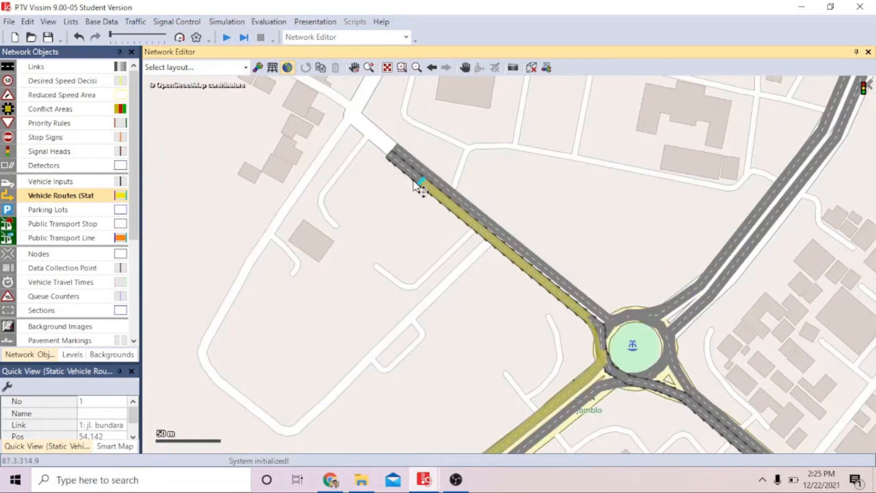
{"action": "left_click", "coordinate": [418, 181]}
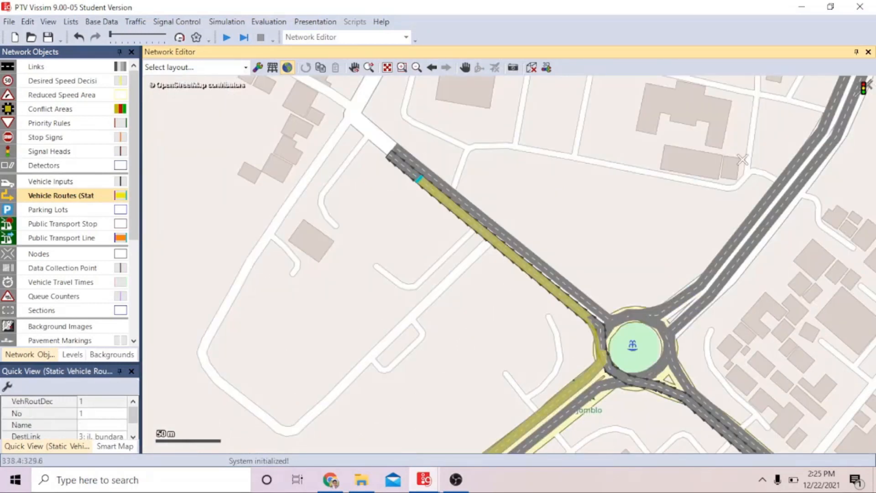
Add routes from link 1's routing decision to the northeastern exit at about 631 m on link 1 and the southeastern exit at about 548 m on link 4
{"action": "left_click_drag", "start_coordinate": [736, 165], "coordinate": [580, 242]}
{"action": "left_click", "coordinate": [714, 120]}
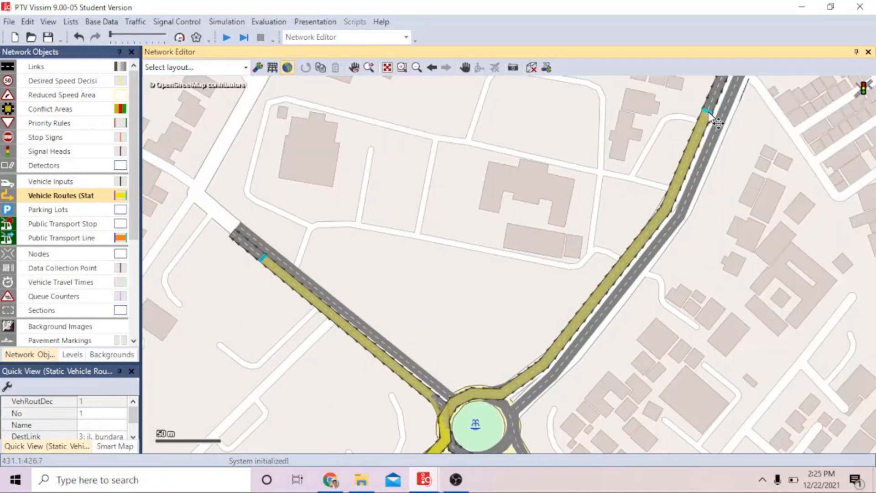
{"action": "left_click", "coordinate": [708, 114]}
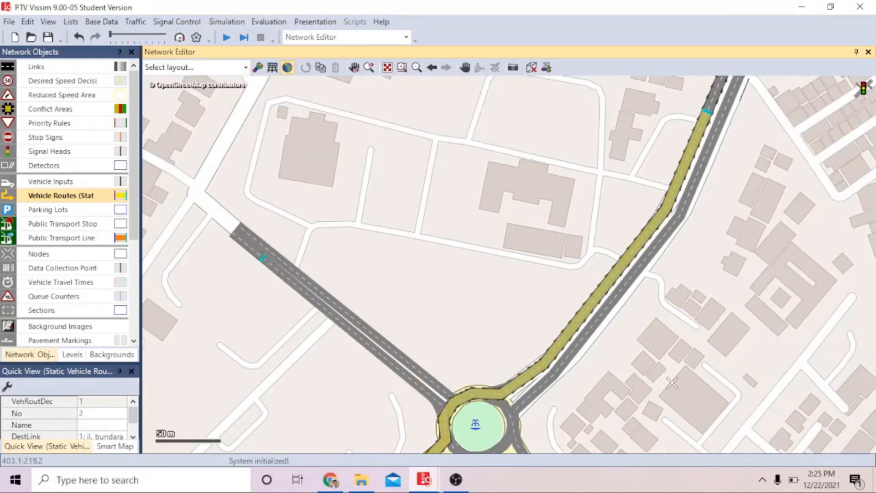
{"action": "left_click_drag", "start_coordinate": [671, 382], "coordinate": [624, 234]}
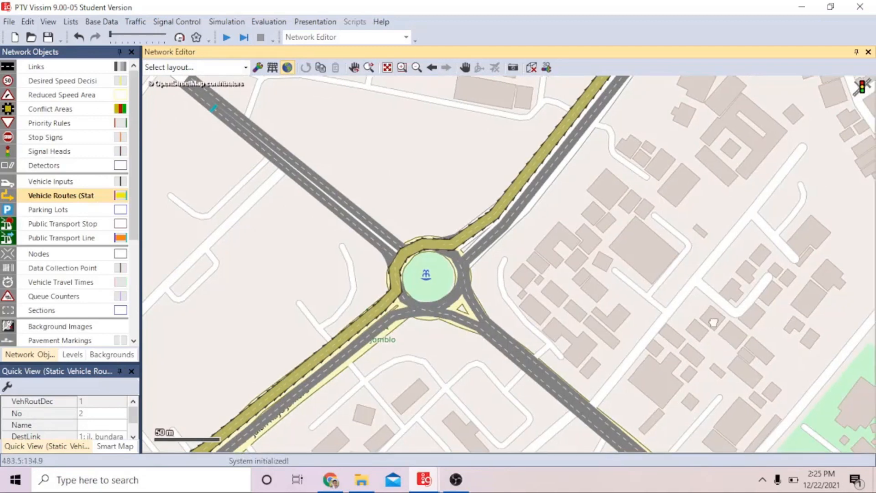
{"action": "left_click_drag", "start_coordinate": [728, 348], "coordinate": [647, 170]}
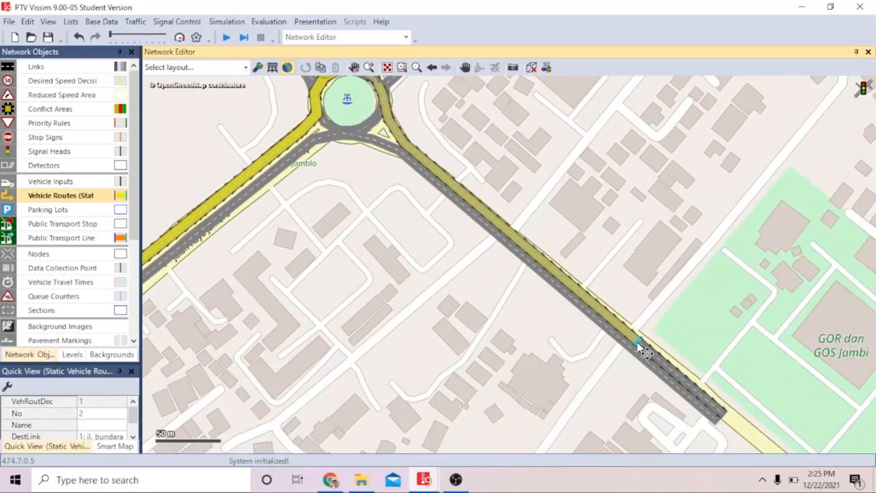
{"action": "left_click", "coordinate": [645, 347]}
Adjust the height of the static routing decisions and routes list below the network map
{"action": "left_click_drag", "start_coordinate": [611, 256], "coordinate": [682, 325]}
{"action": "left_click_drag", "start_coordinate": [543, 193], "coordinate": [667, 247]}
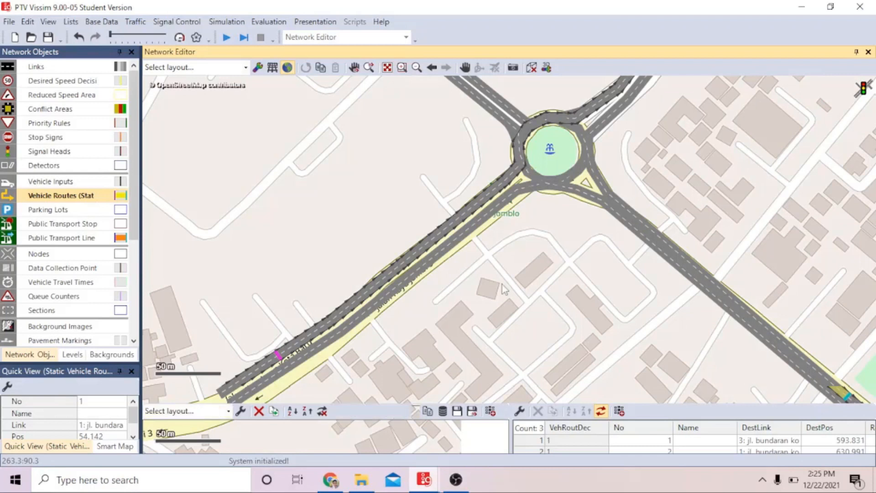
{"action": "left_click_drag", "start_coordinate": [533, 233], "coordinate": [506, 340]}
{"action": "left_click_drag", "start_coordinate": [543, 191], "coordinate": [469, 318]}
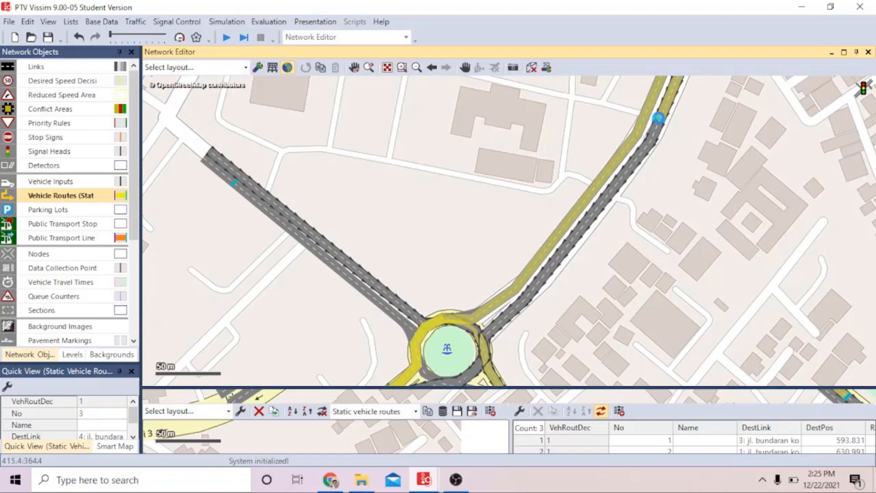
{"action": "left_click", "coordinate": [659, 119]}
{"action": "left_click", "coordinate": [670, 184]}
{"action": "left_click_drag", "start_coordinate": [498, 387], "coordinate": [535, 360]}
{"action": "left_click", "coordinate": [605, 374]}
{"action": "left_click", "coordinate": [538, 310]}
{"action": "left_click_drag", "start_coordinate": [615, 296], "coordinate": [724, 170]}
{"action": "left_click_drag", "start_coordinate": [539, 192], "coordinate": [483, 341]}
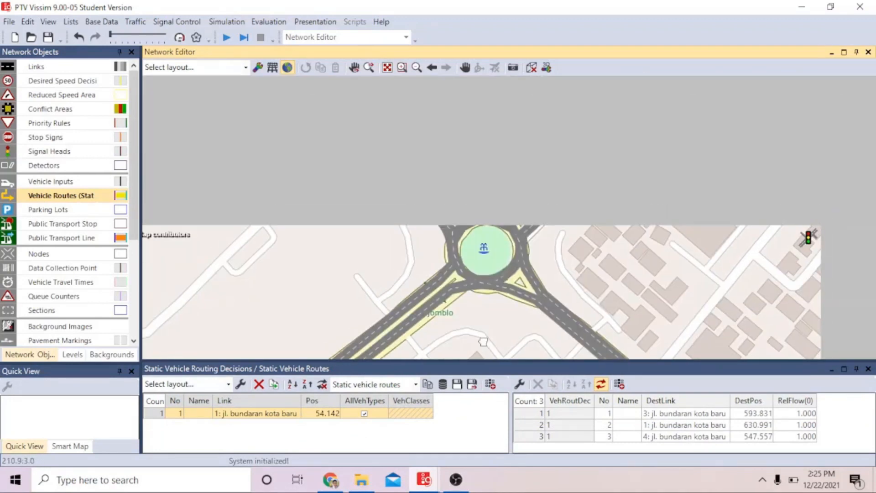
{"action": "left_click_drag", "start_coordinate": [518, 228], "coordinate": [481, 334]}
{"action": "left_click_drag", "start_coordinate": [543, 360], "coordinate": [542, 379]}
Place a routing decision about 42 m along link 2's northeastern approach and route it to the southeastern exit on link 4
{"action": "left_click_drag", "start_coordinate": [662, 245], "coordinate": [639, 303]}
{"action": "left_click_drag", "start_coordinate": [696, 156], "coordinate": [686, 168]}
{"action": "right_click", "coordinate": [667, 141], "text": "ctrl"}
{"action": "left_click_drag", "start_coordinate": [661, 349], "coordinate": [639, 150]}
{"action": "left_click_drag", "start_coordinate": [657, 272], "coordinate": [625, 149]}
{"action": "left_click", "coordinate": [681, 300]}
Add routes from link 2's decision to the southwestern exit at about 619 m on link 2 and the northwestern exit at about 600 m on link 3
{"action": "left_click_drag", "start_coordinate": [570, 146], "coordinate": [768, 275]}
{"action": "left_click_drag", "start_coordinate": [516, 269], "coordinate": [698, 163]}
{"action": "left_click", "coordinate": [495, 284]}
{"action": "left_click_drag", "start_coordinate": [661, 126], "coordinate": [608, 355]}
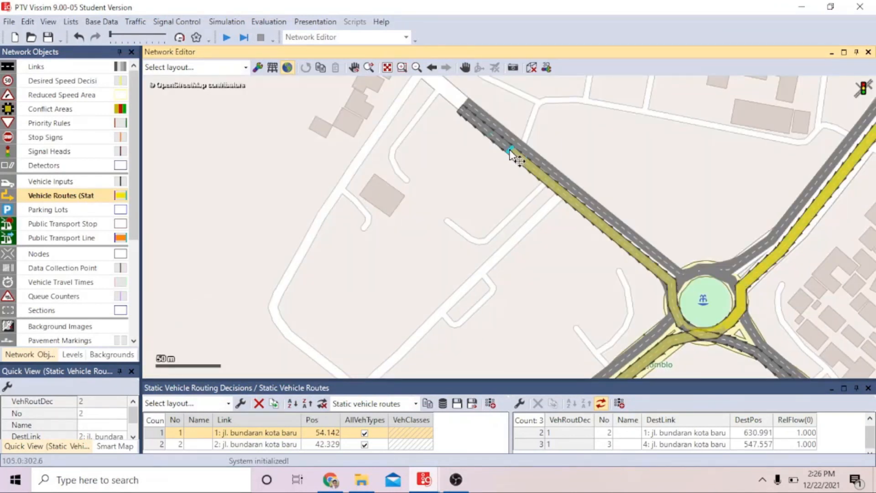
{"action": "left_click", "coordinate": [483, 128]}
{"action": "left_click_drag", "start_coordinate": [571, 316], "coordinate": [534, 192]}
{"action": "left_click", "coordinate": [495, 182]}
{"action": "left_click", "coordinate": [495, 182]}
Place a routing decision about 81 m along link 3's southeastern approach and route it to the southwestern exit on link 2
{"action": "scroll", "coordinate": [674, 315], "scroll_direction": "up", "scroll_amount": 1}
{"action": "left_click_drag", "start_coordinate": [674, 315], "coordinate": [421, 167]}
{"action": "left_click_drag", "start_coordinate": [687, 310], "coordinate": [572, 242]}
{"action": "right_click", "coordinate": [666, 245], "text": "ctrl"}
{"action": "left_click_drag", "start_coordinate": [362, 174], "coordinate": [762, 194]}
{"action": "left_click", "coordinate": [272, 269]}
Add routes from link 3's decision to the northwestern exit at about 610 m on link 3 and the northeastern exit at about 642 m on link 1
{"action": "left_click_drag", "start_coordinate": [451, 82], "coordinate": [470, 260]}
{"action": "left_click_drag", "start_coordinate": [438, 110], "coordinate": [561, 310]}
{"action": "left_click", "coordinate": [466, 150]}
{"action": "left_click_drag", "start_coordinate": [702, 208], "coordinate": [315, 137]}
{"action": "left_click_drag", "start_coordinate": [476, 146], "coordinate": [406, 238]}
{"action": "left_click_drag", "start_coordinate": [431, 181], "coordinate": [385, 317]}
{"action": "left_click", "coordinate": [543, 122]}
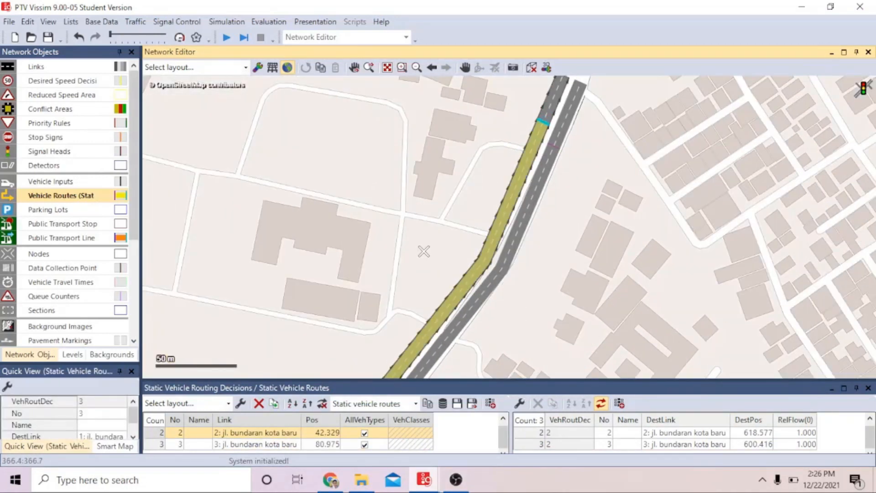
{"action": "left_click_drag", "start_coordinate": [423, 251], "coordinate": [566, 105]}
{"action": "left_click_drag", "start_coordinate": [460, 274], "coordinate": [607, 132]}
{"action": "left_click", "coordinate": [175, 444]}
{"action": "left_click", "coordinate": [747, 246]}
Place a routing decision about 29 m along link 4's northwestern approach and route it to the northeastern exit on link 1
{"action": "left_click_drag", "start_coordinate": [411, 150], "coordinate": [638, 292]}
{"action": "left_click_drag", "start_coordinate": [482, 146], "coordinate": [672, 280]}
{"action": "right_click", "coordinate": [523, 223], "text": "ctrl"}
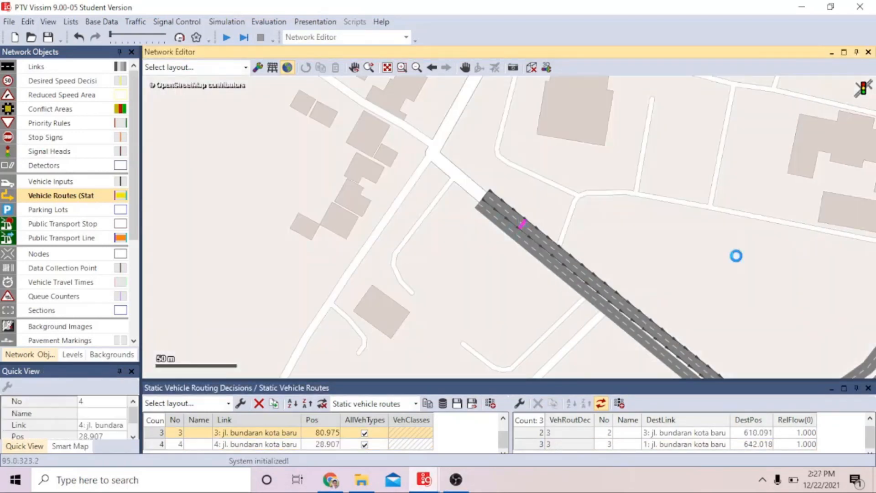
{"action": "left_click_drag", "start_coordinate": [736, 246], "coordinate": [356, 311]}
{"action": "left_click_drag", "start_coordinate": [602, 166], "coordinate": [559, 215]}
{"action": "left_click", "coordinate": [639, 147]}
Add routes from link 4's decision to the southeastern exit at about 574 m on link 4 and the southwestern exit at about 638 m on link 2
{"action": "left_click_drag", "start_coordinate": [637, 285], "coordinate": [634, 123]}
{"action": "left_click_drag", "start_coordinate": [641, 282], "coordinate": [635, 123]}
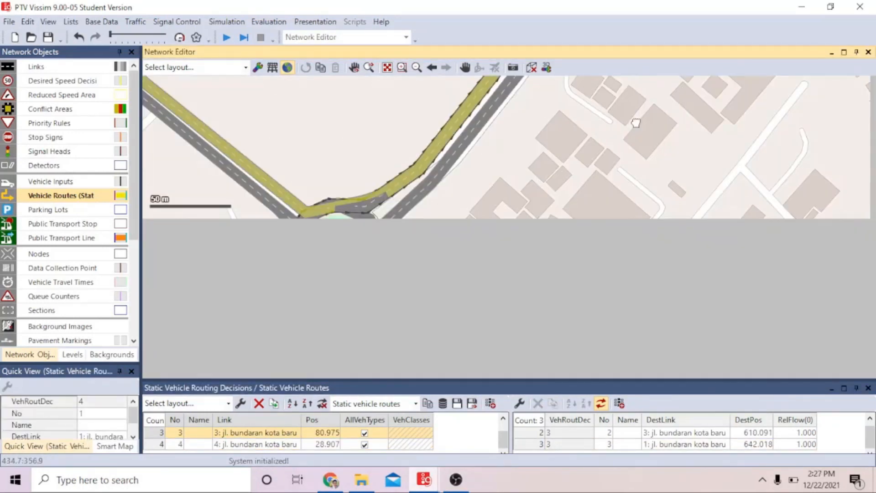
{"action": "left_click_drag", "start_coordinate": [712, 310], "coordinate": [411, 142]}
{"action": "left_click", "coordinate": [581, 267]}
{"action": "left_click", "coordinate": [475, 297]}
{"action": "left_click_drag", "start_coordinate": [292, 282], "coordinate": [501, 356]}
{"action": "left_click", "coordinate": [649, 288]}
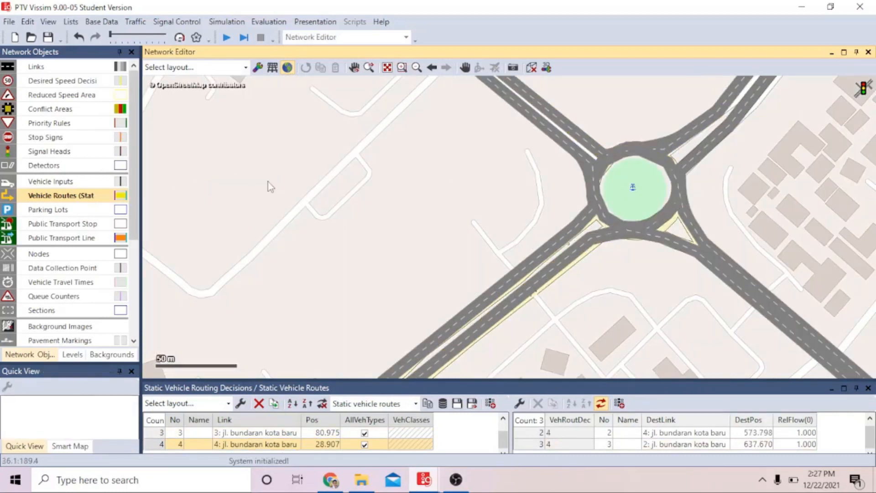
Switch to vehicle inputs, show their list and give it more height below the map
{"action": "left_click", "coordinate": [106, 181]}
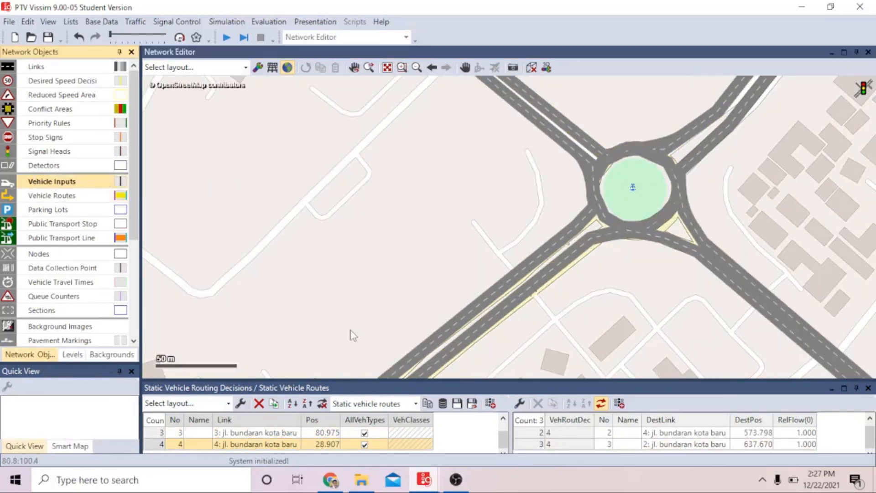
{"action": "right_click", "coordinate": [47, 181]}
{"action": "left_click", "coordinate": [88, 185]}
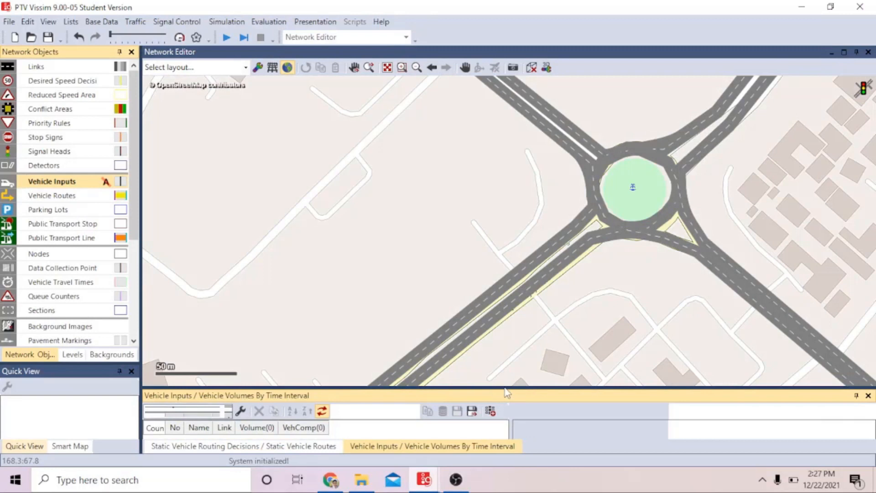
{"action": "left_click_drag", "start_coordinate": [518, 387], "coordinate": [494, 363]}
Add vehicle inputs on link 1's southwestern approach and link 2's northeastern approach
{"action": "left_click_drag", "start_coordinate": [385, 297], "coordinate": [505, 121]}
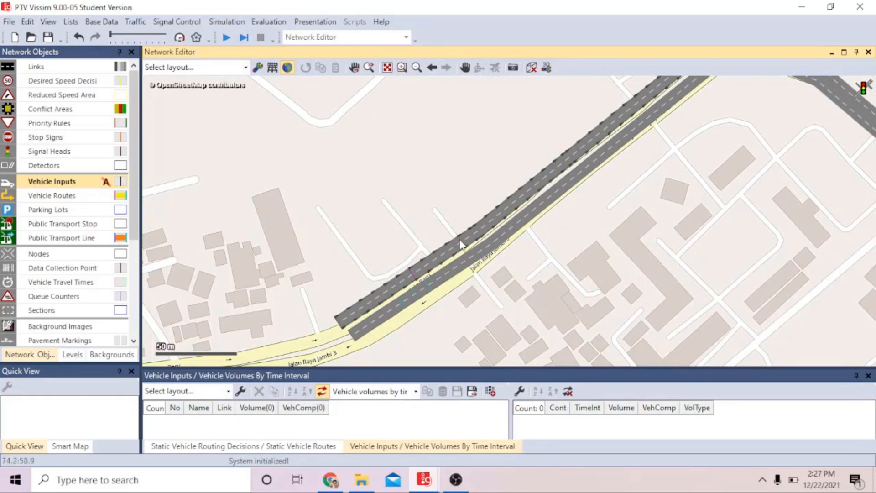
{"action": "right_click", "coordinate": [458, 239]}
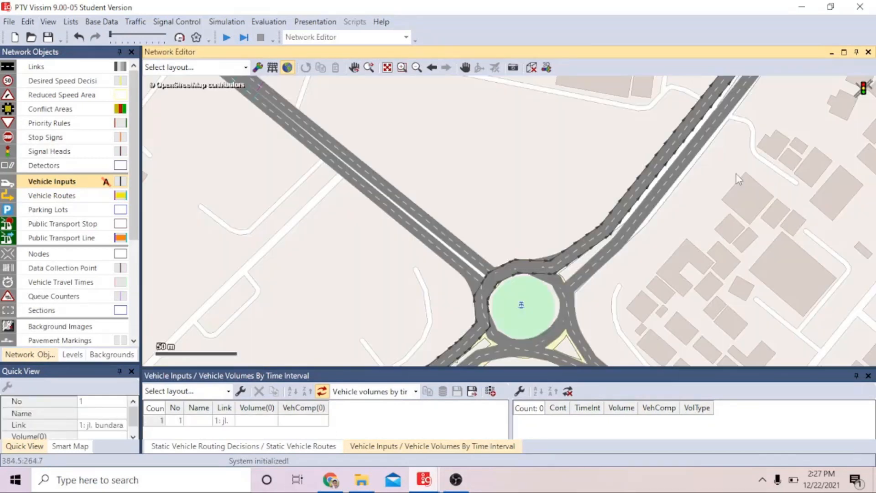
{"action": "left_click_drag", "start_coordinate": [739, 136], "coordinate": [679, 217]}
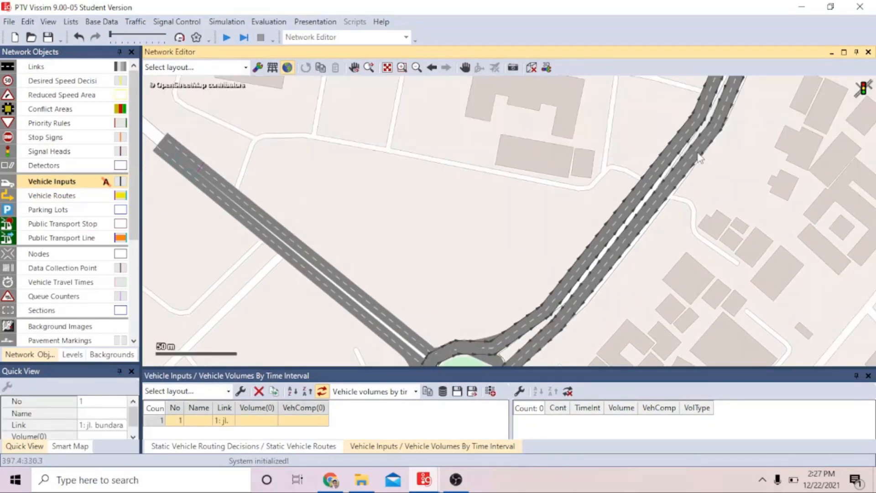
{"action": "right_click", "coordinate": [697, 149]}
Add vehicle inputs on link 3's southeastern approach and link 4's northwestern approach
{"action": "left_click_drag", "start_coordinate": [733, 294], "coordinate": [704, 141]}
{"action": "left_click_drag", "start_coordinate": [688, 297], "coordinate": [639, 171]}
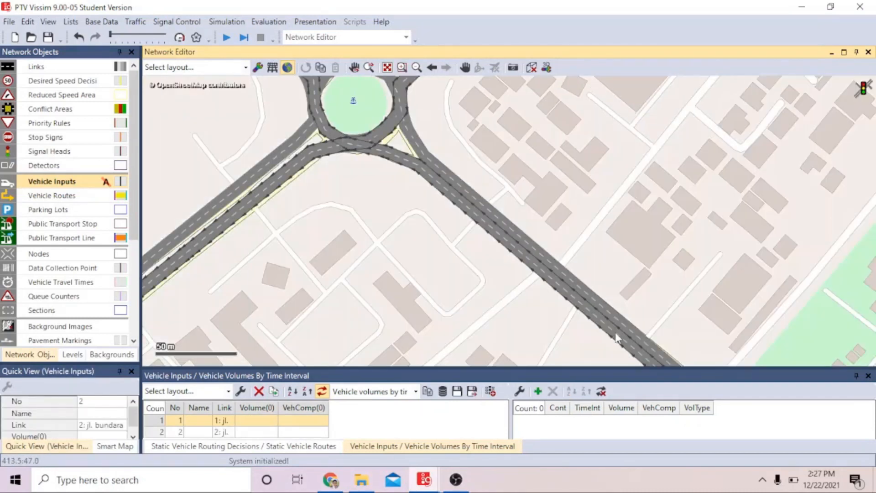
{"action": "right_click", "coordinate": [617, 337]}
{"action": "left_click_drag", "start_coordinate": [854, 361], "coordinate": [870, 399]}
{"action": "left_click_drag", "start_coordinate": [201, 105], "coordinate": [589, 365]}
{"action": "right_click", "coordinate": [484, 182]}
Enlarge the vehicle inputs list and widen its Link column to fit the link names
{"action": "left_click_drag", "start_coordinate": [497, 303], "coordinate": [451, 146]}
{"action": "left_click_drag", "start_coordinate": [538, 374], "coordinate": [521, 325]}
{"action": "left_click", "coordinate": [521, 362]}
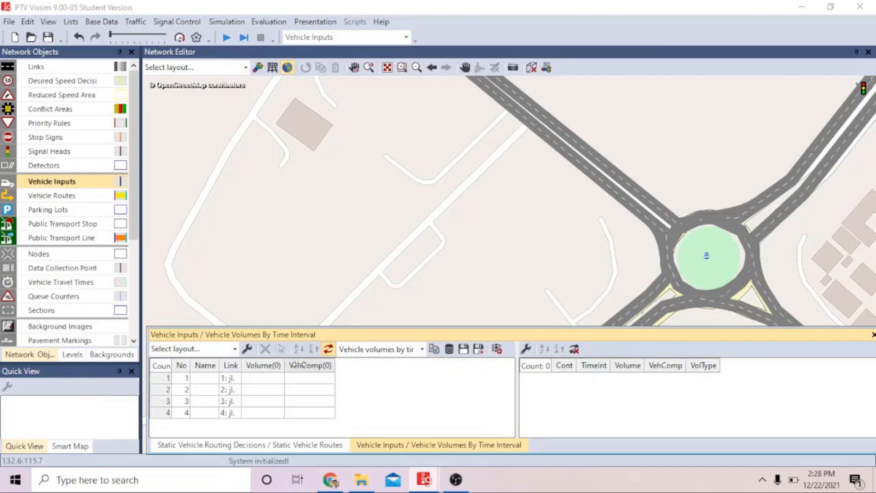
{"action": "left_click_drag", "start_coordinate": [296, 364], "coordinate": [298, 364]}
Set the vehicle input volumes to 1500 for link 1 and 1000 for link 2
{"action": "left_click", "coordinate": [339, 380]}
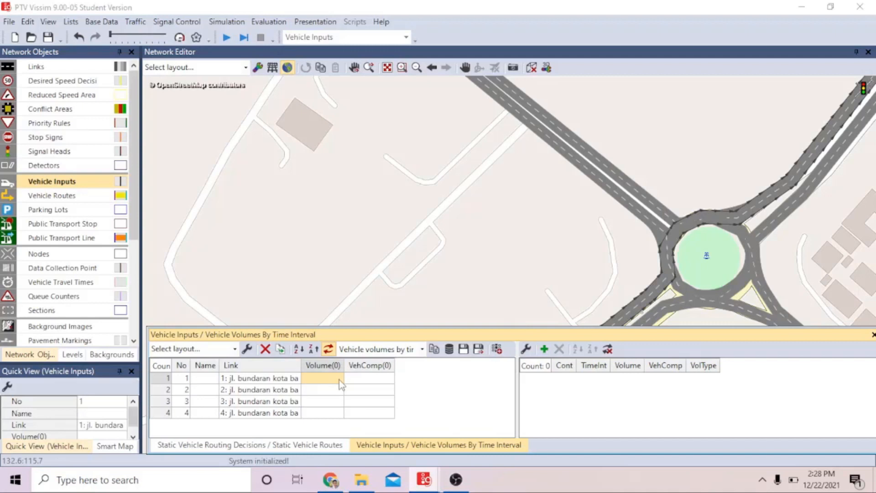
{"action": "left_click_drag", "start_coordinate": [548, 285], "coordinate": [387, 213]}
{"action": "scroll", "coordinate": [556, 239], "scroll_direction": "down", "scroll_amount": 1}
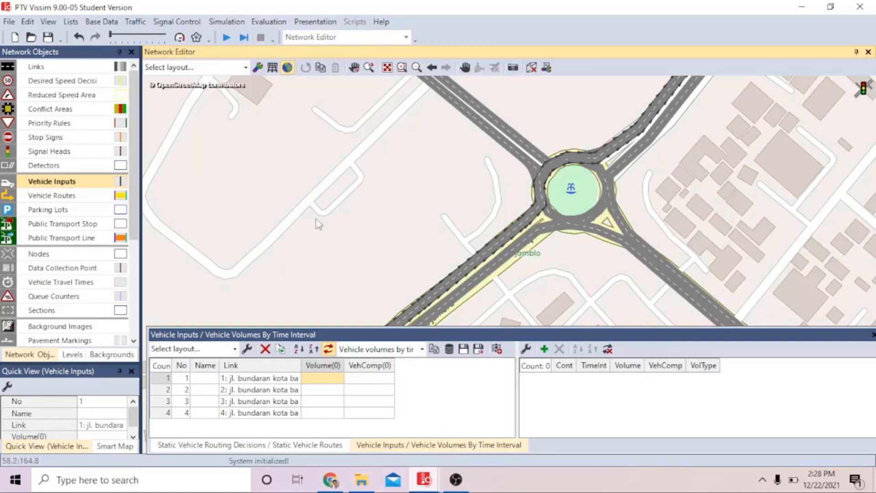
{"action": "left_click", "coordinate": [317, 380]}
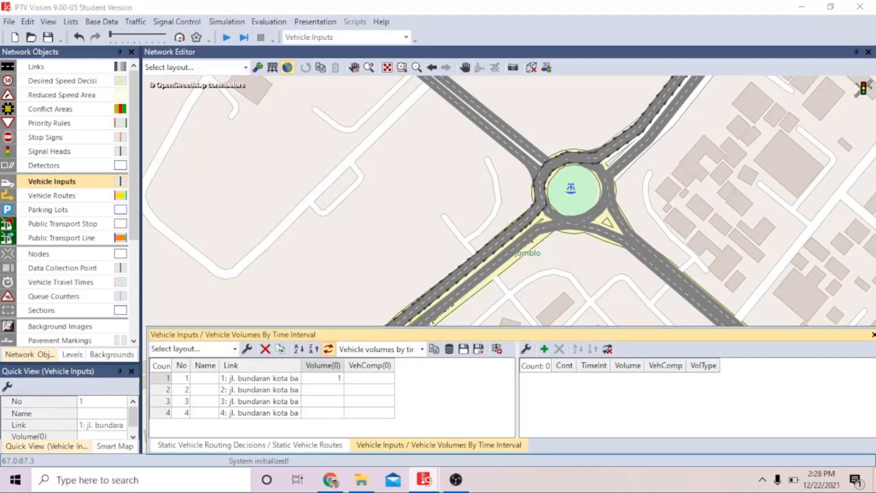
{"action": "left_click", "coordinate": [336, 391]}
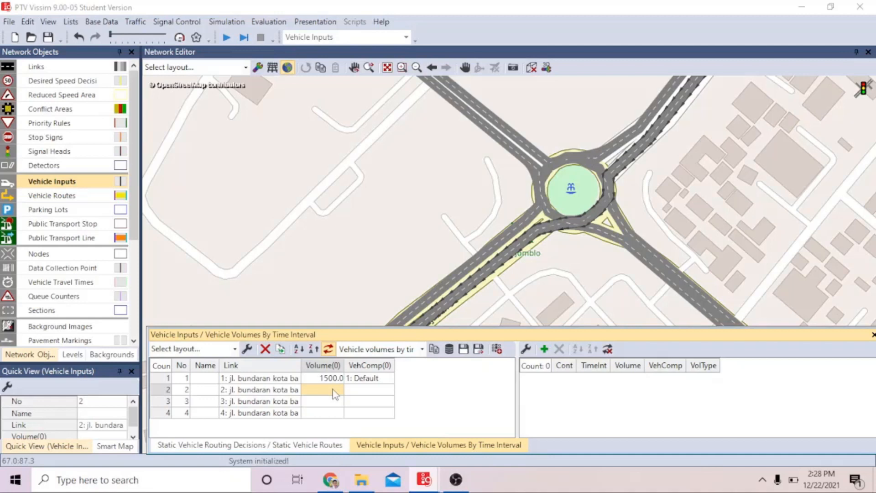
{"action": "type", "text": "1000"}
Set the vehicle input volumes to 750 for link 3 and 1000 for link 4, then close the vehicle inputs and routing lists
{"action": "left_click", "coordinate": [330, 400]}
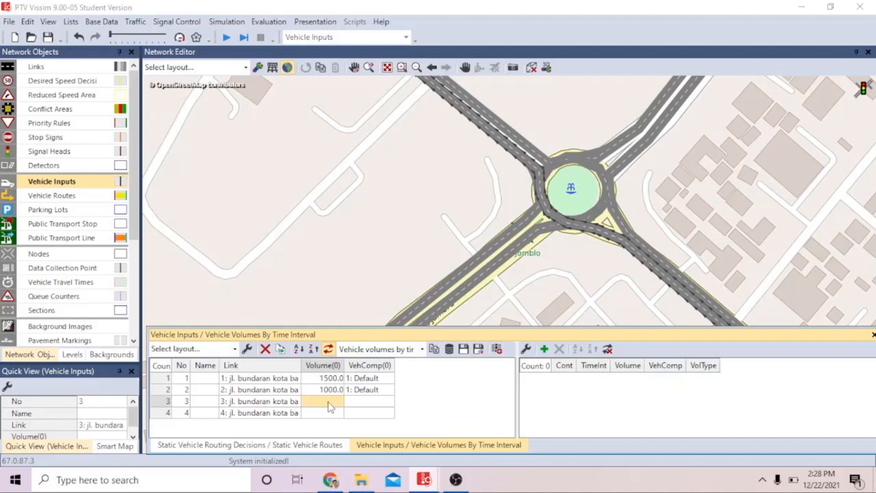
{"action": "type", "text": "750"}
{"action": "left_click", "coordinate": [326, 413]}
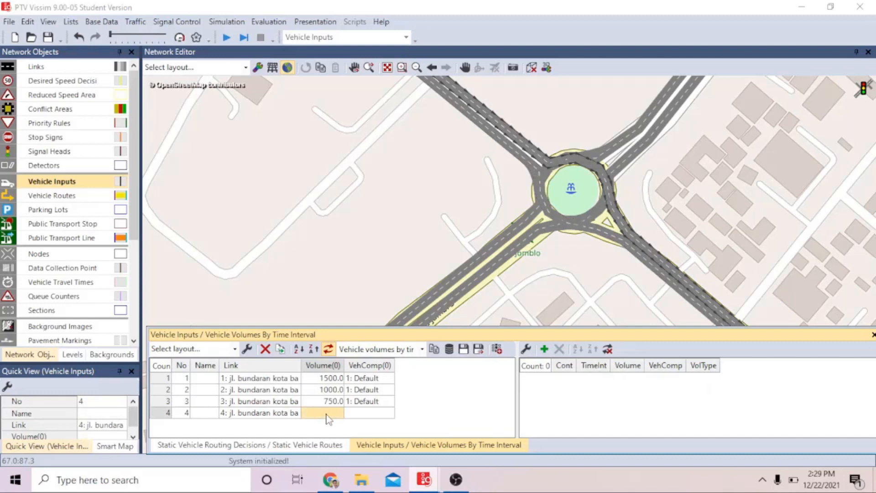
{"action": "type", "text": "1000"}
{"action": "key", "text": "Return"}
{"action": "left_click", "coordinate": [873, 336]}
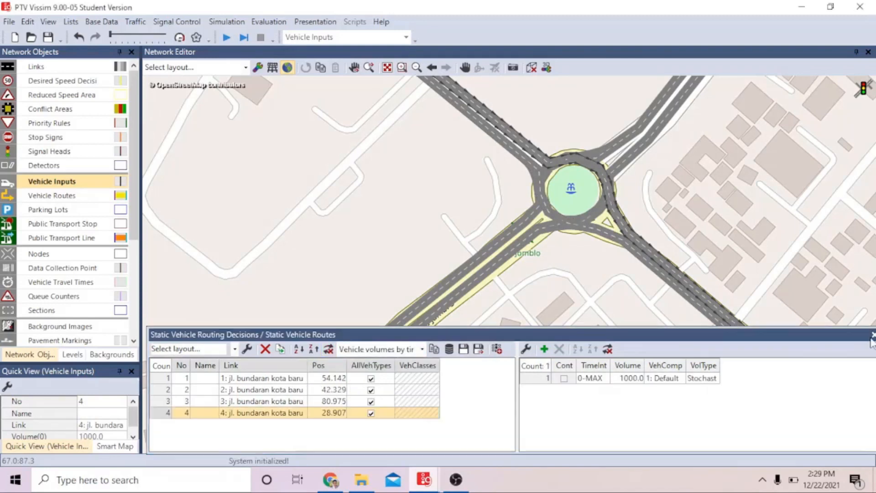
{"action": "left_click", "coordinate": [873, 336]}
Open the base data list of 2D/3D models and enlarge it below the map
{"action": "left_click", "coordinate": [135, 21]}
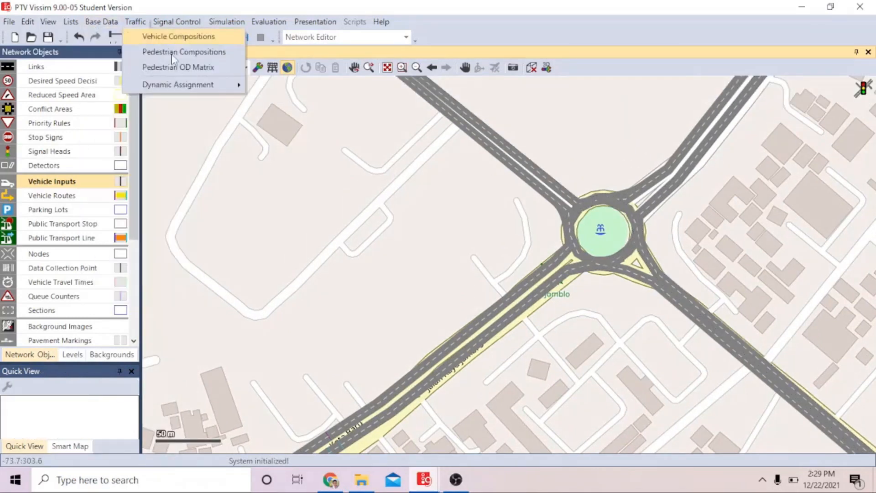
{"action": "mouse_move", "coordinate": [105, 22]}
{"action": "left_click", "coordinate": [132, 84]}
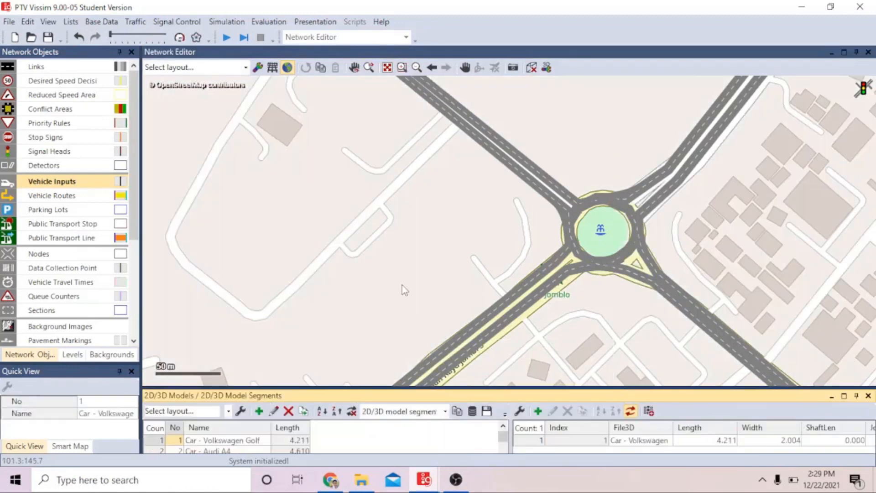
{"action": "left_click_drag", "start_coordinate": [490, 387], "coordinate": [487, 308]}
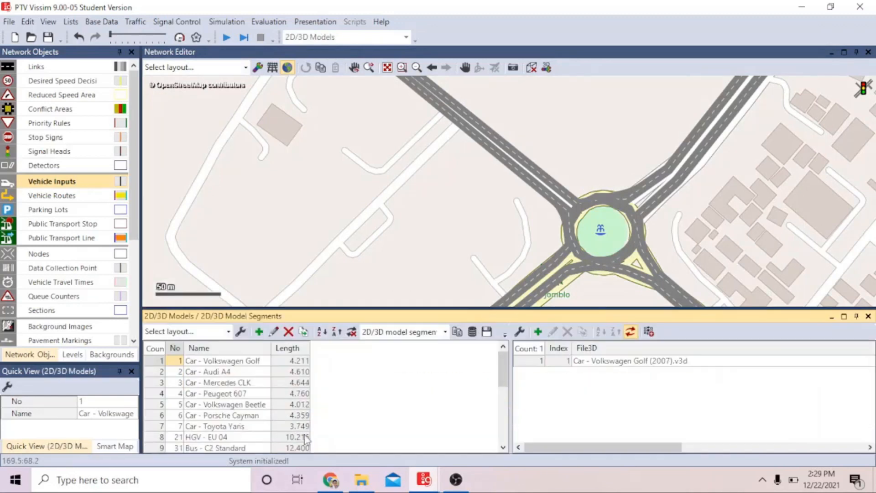
{"action": "left_click_drag", "start_coordinate": [515, 309], "coordinate": [510, 296]}
Start adding a new 2D/3D model and browse to the Road folder of the Vehicles 3D models
{"action": "scroll", "coordinate": [334, 420], "scroll_direction": "down", "scroll_amount": 5}
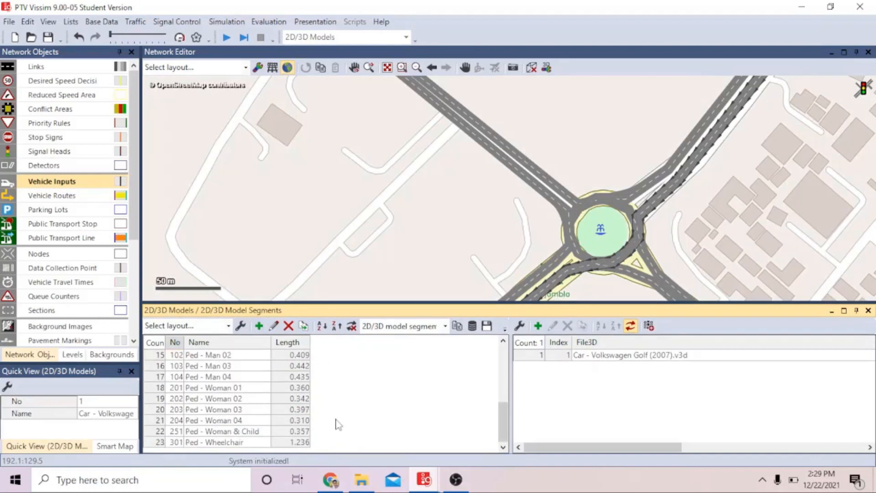
{"action": "right_click", "coordinate": [338, 424]}
{"action": "left_click", "coordinate": [367, 211]}
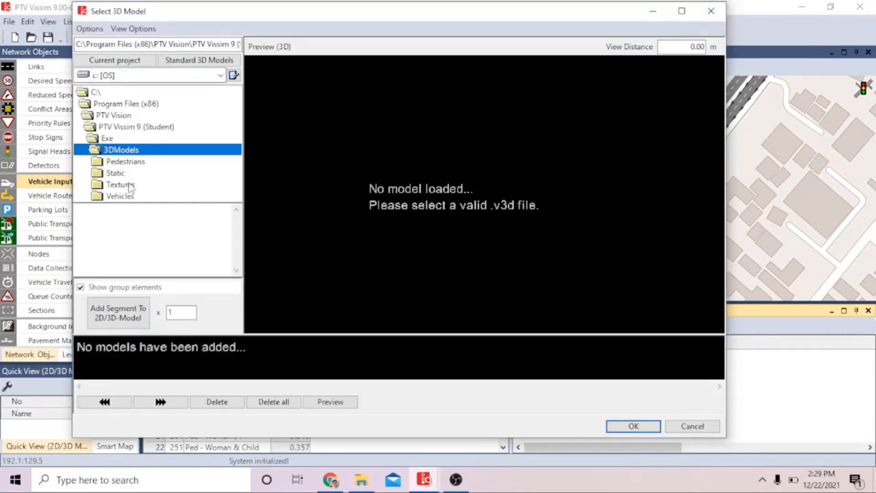
{"action": "left_click", "coordinate": [121, 198]}
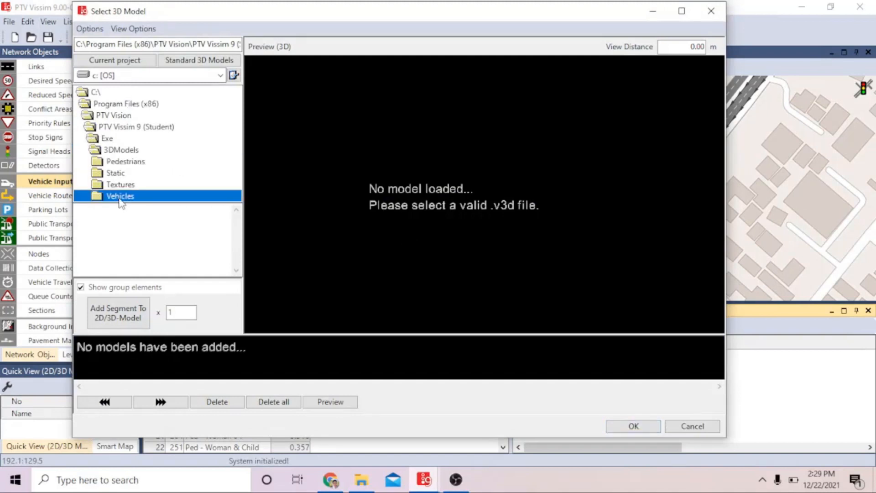
{"action": "double_click", "coordinate": [120, 197]}
{"action": "left_click", "coordinate": [118, 198]}
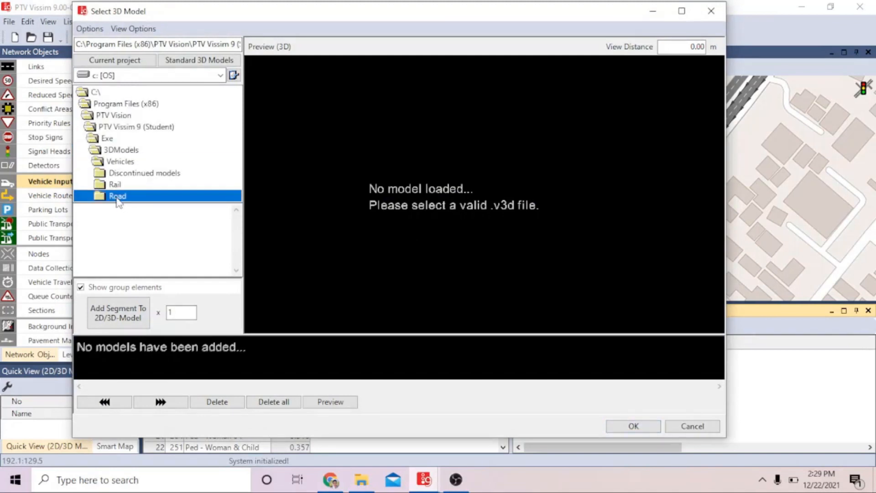
{"action": "double_click", "coordinate": [117, 199]}
Add Bike - Scooter 01.v3d as the new model's single segment and confirm the selection
{"action": "scroll", "coordinate": [234, 219], "scroll_direction": "down", "scroll_amount": 2}
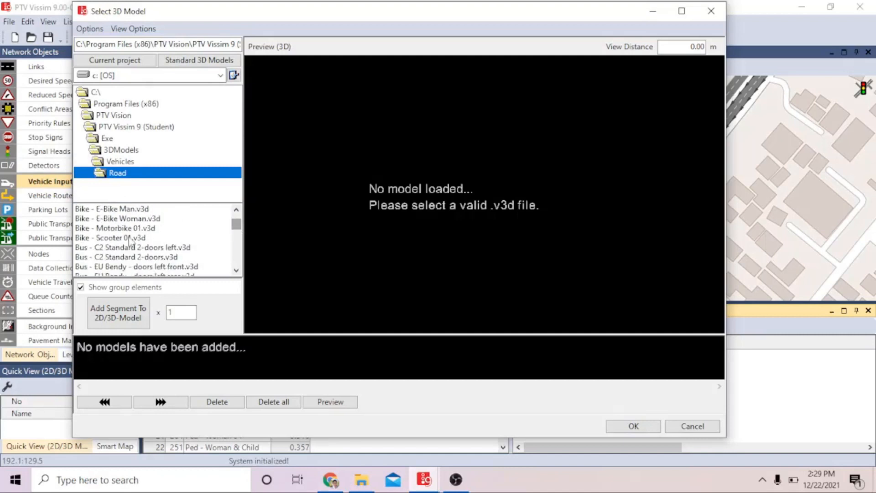
{"action": "left_click", "coordinate": [124, 239]}
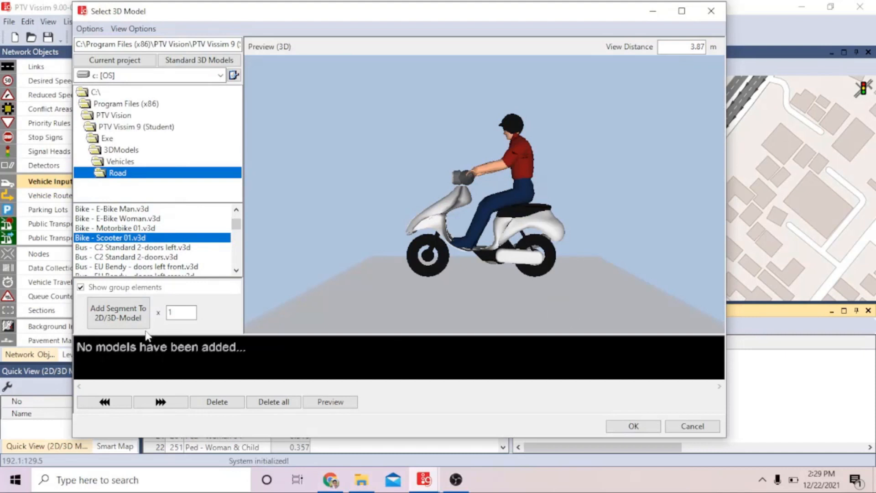
{"action": "left_click", "coordinate": [105, 318]}
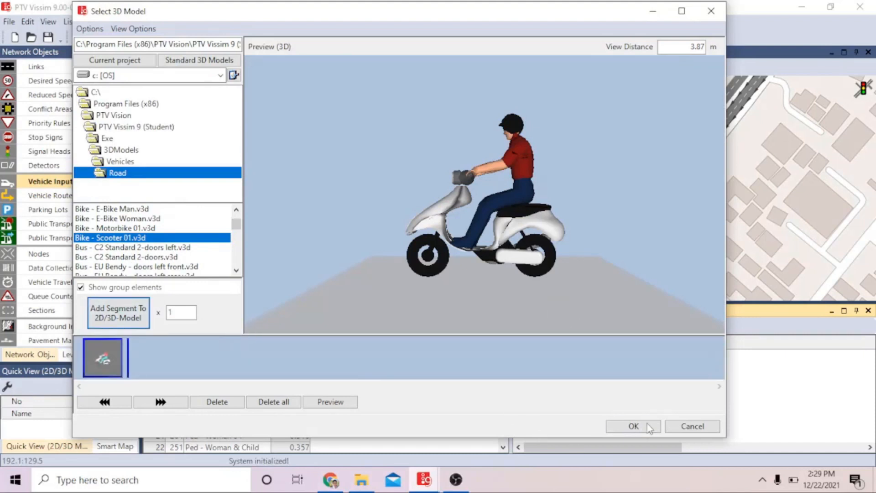
{"action": "left_click", "coordinate": [633, 425]}
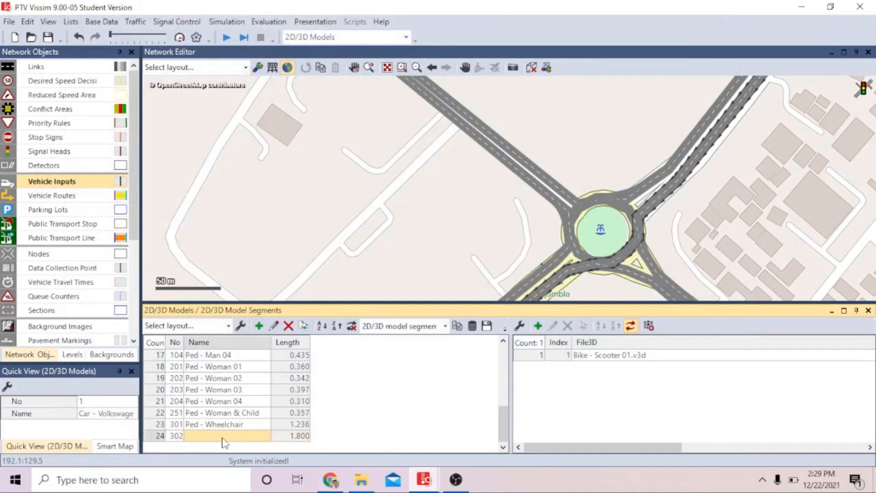
Name the new scooter model Sepeda Motor and close the 2D/3D models list
{"action": "type", "text": "Sepeda Motor"}
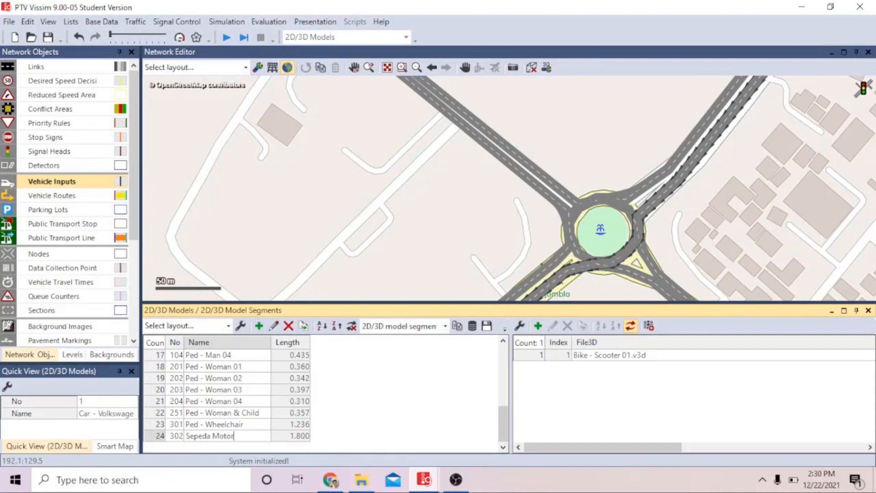
{"action": "key", "text": "Return"}
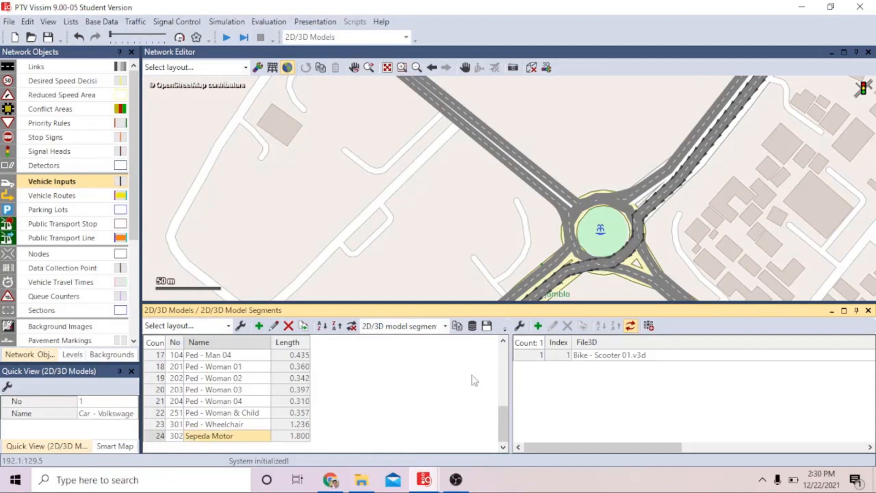
{"action": "left_click", "coordinate": [870, 311]}
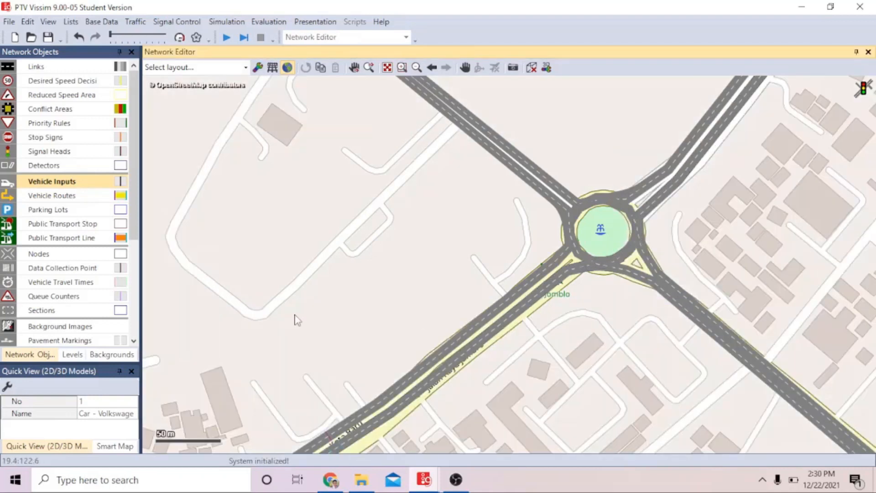
{"action": "left_click", "coordinate": [99, 22]}
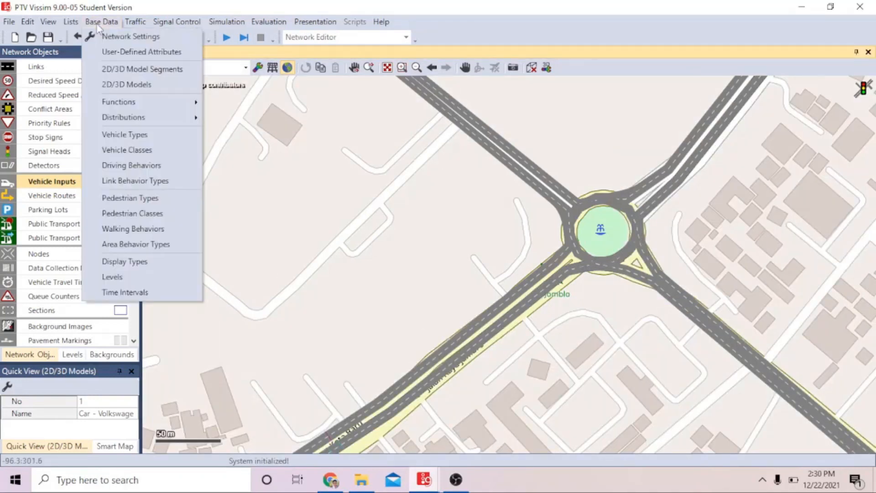
{"action": "left_click", "coordinate": [152, 137]}
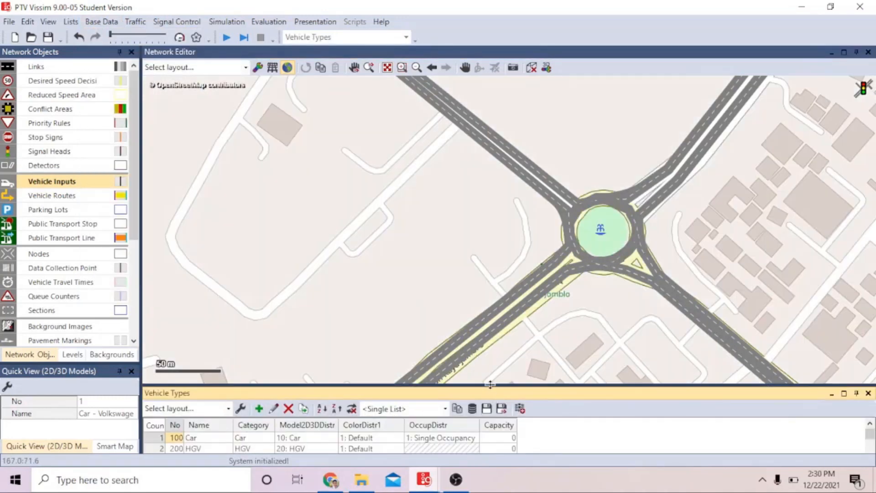
{"action": "right_click", "coordinate": [593, 399]}
{"action": "left_click", "coordinate": [625, 216]}
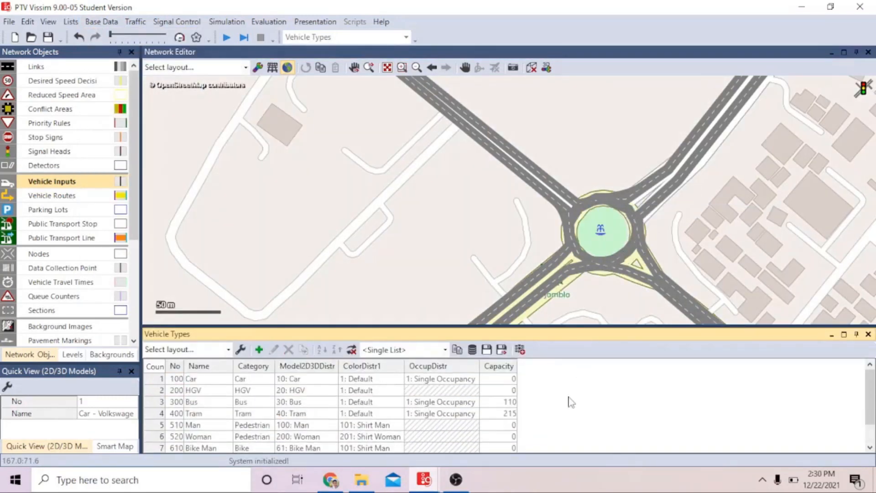
{"action": "left_click", "coordinate": [288, 174]}
{"action": "left_click", "coordinate": [238, 209]}
{"action": "left_click", "coordinate": [282, 174]}
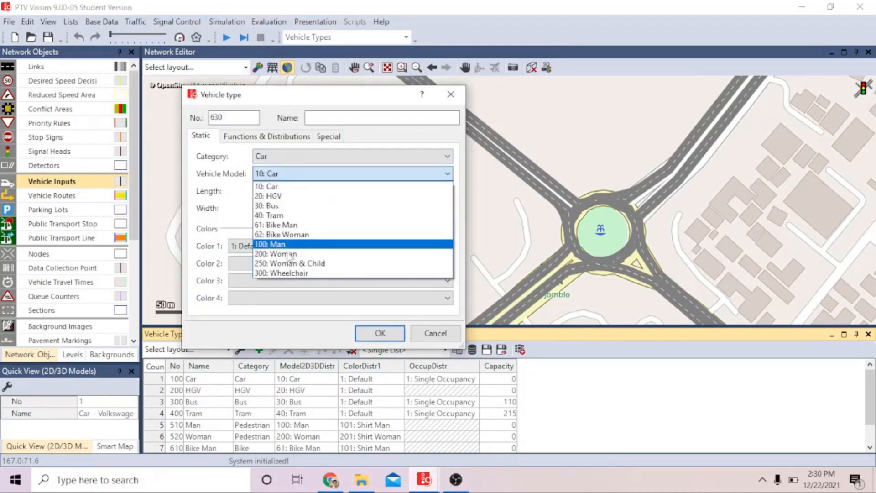
{"action": "left_click", "coordinate": [434, 335]}
{"action": "left_click", "coordinate": [434, 335]}
{"action": "left_click", "coordinate": [99, 21]}
{"action": "left_click", "coordinate": [868, 335]}
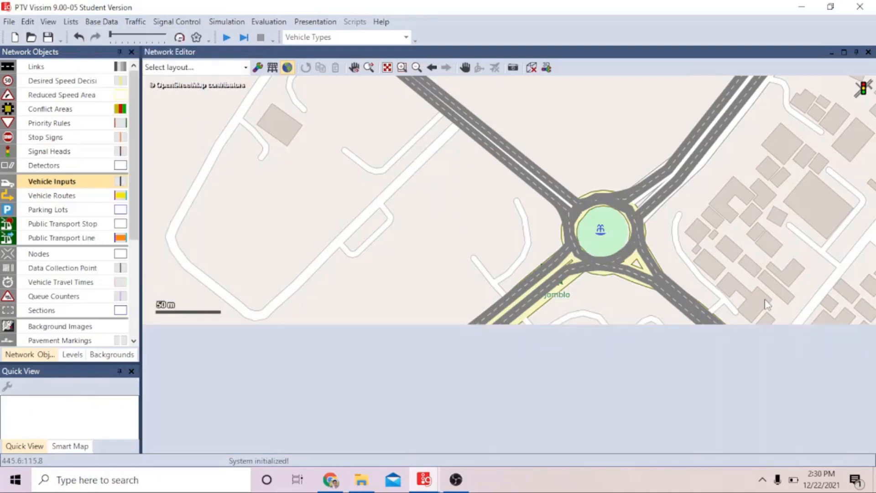
Add a new vehicle class to the vehicle classes list, check its selectable vehicle types, and close the list
{"action": "left_click", "coordinate": [101, 22]}
{"action": "left_click", "coordinate": [145, 151]}
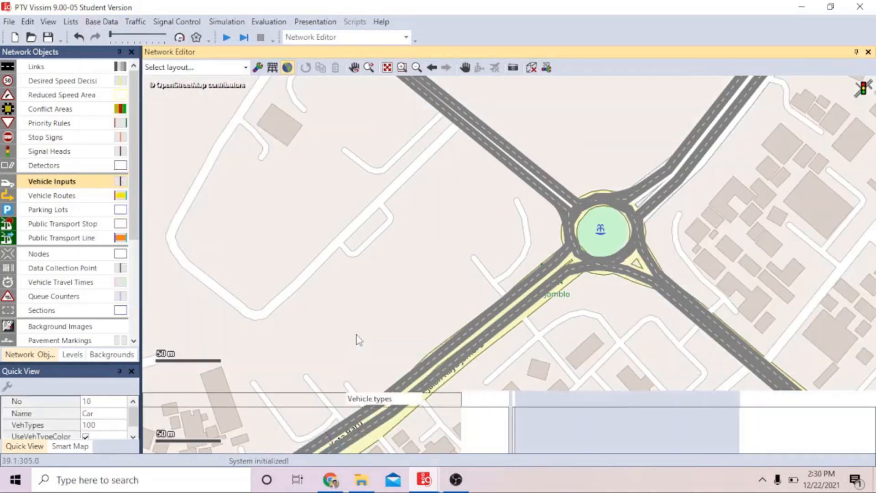
{"action": "left_click_drag", "start_coordinate": [503, 391], "coordinate": [501, 305]}
{"action": "right_click", "coordinate": [423, 403]}
{"action": "left_click", "coordinate": [486, 228]}
{"action": "left_click", "coordinate": [258, 427]}
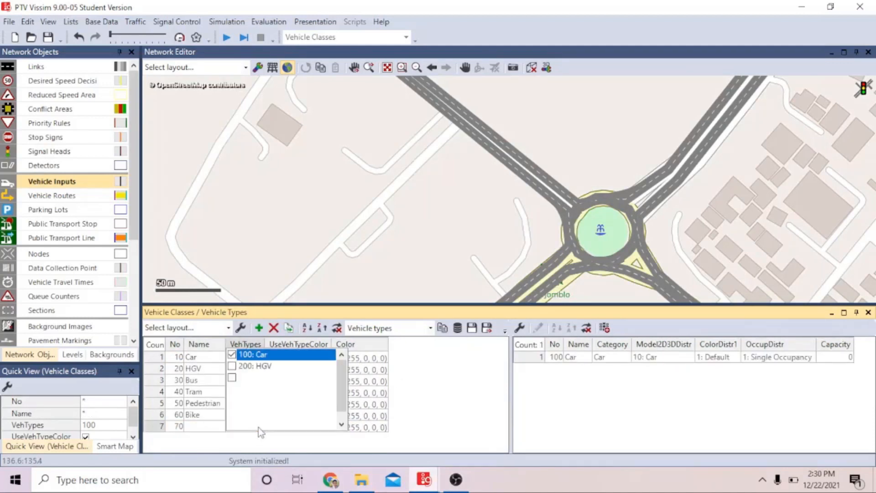
{"action": "left_click", "coordinate": [454, 430]}
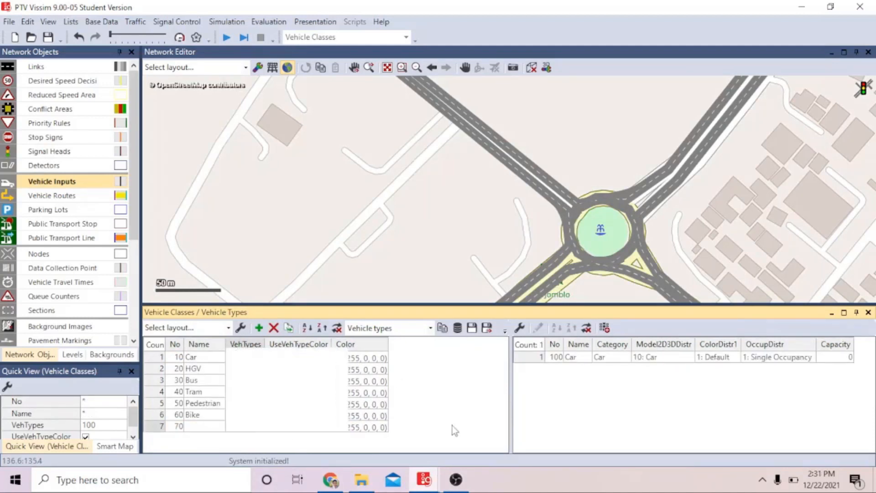
{"action": "left_click", "coordinate": [867, 314]}
Add a new 2D/3D model distribution named Sepeda Motor
{"action": "left_click", "coordinate": [100, 21]}
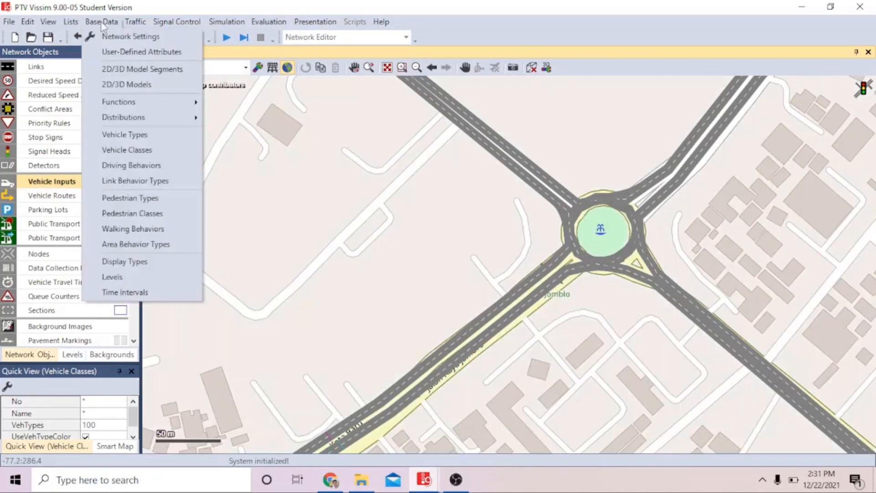
{"action": "mouse_move", "coordinate": [192, 117]}
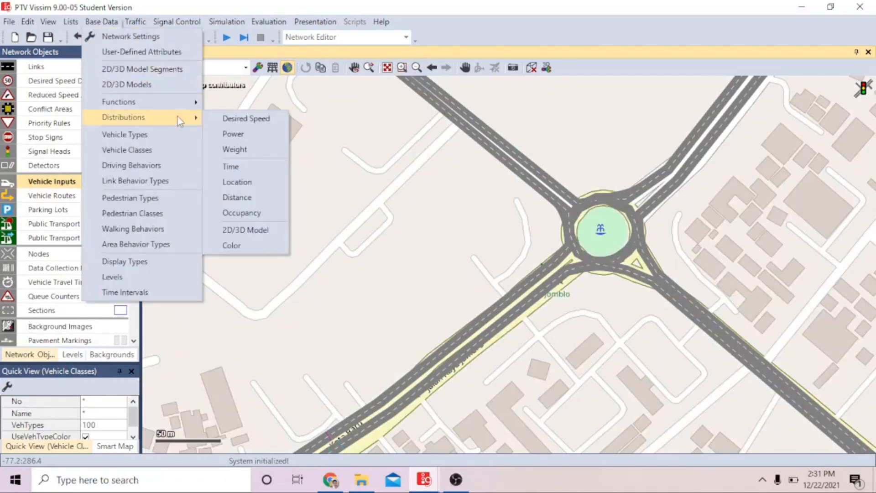
{"action": "left_click", "coordinate": [243, 230]}
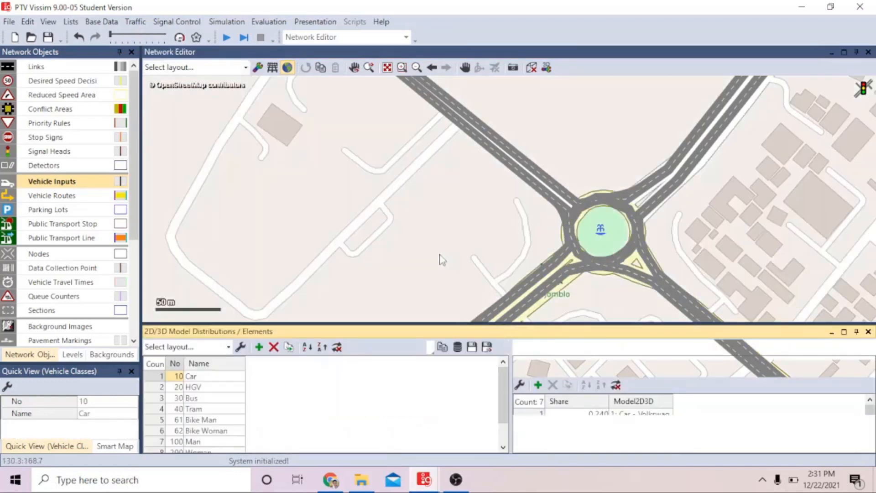
{"action": "left_click_drag", "start_coordinate": [491, 324], "coordinate": [496, 282]}
{"action": "left_click", "coordinate": [327, 420]}
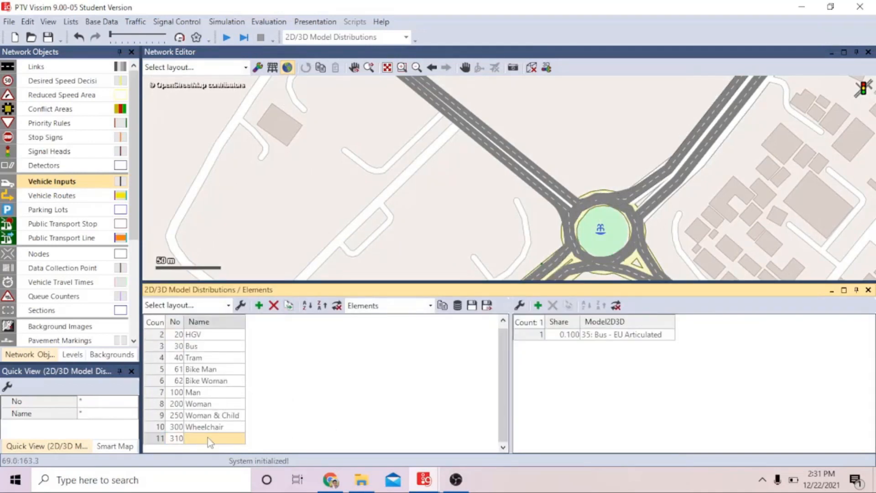
{"action": "type", "text": "Sepe"}
Assign the model 302: Sepeda Motor to the new distribution's element and close the distributions list
{"action": "left_click", "coordinate": [666, 335]}
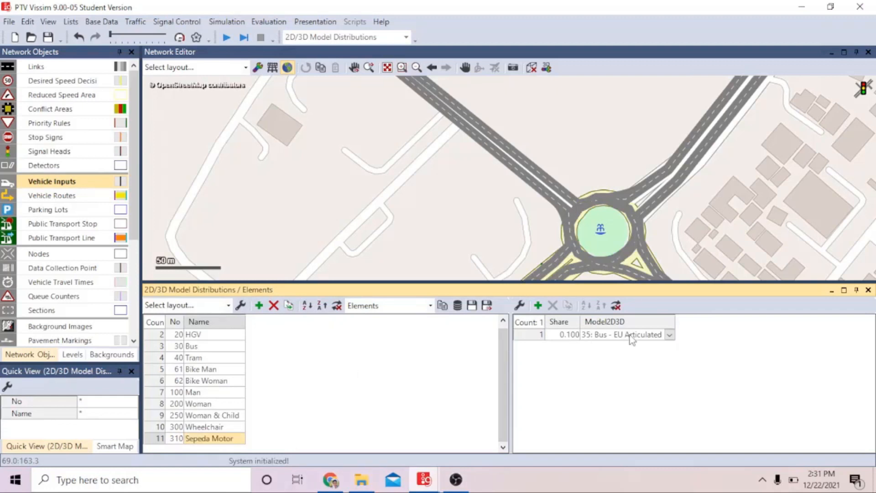
{"action": "left_click", "coordinate": [671, 334]}
{"action": "scroll", "coordinate": [656, 390], "scroll_direction": "down", "scroll_amount": 1}
{"action": "scroll", "coordinate": [656, 390], "scroll_direction": "down", "scroll_amount": 3}
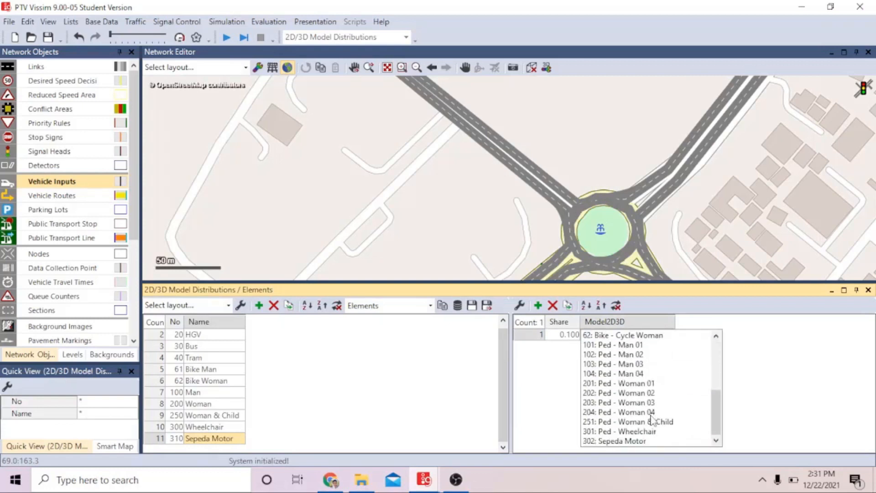
{"action": "left_click", "coordinate": [648, 442]}
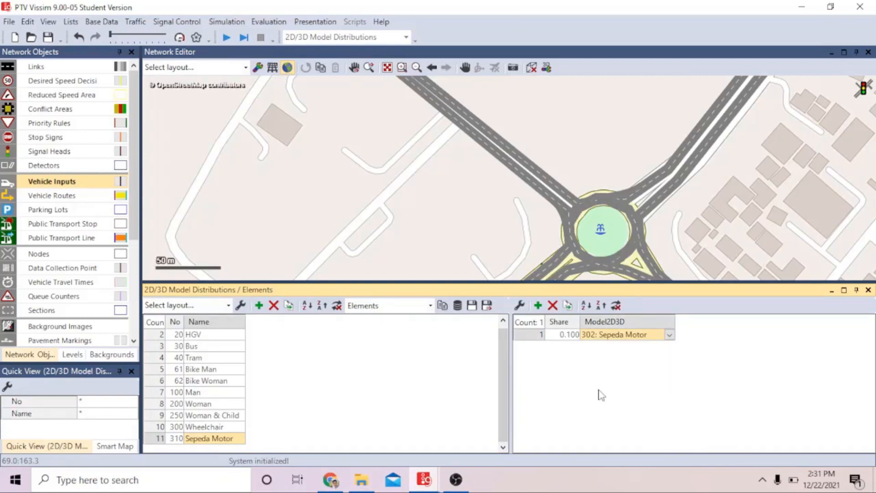
{"action": "left_click", "coordinate": [868, 289]}
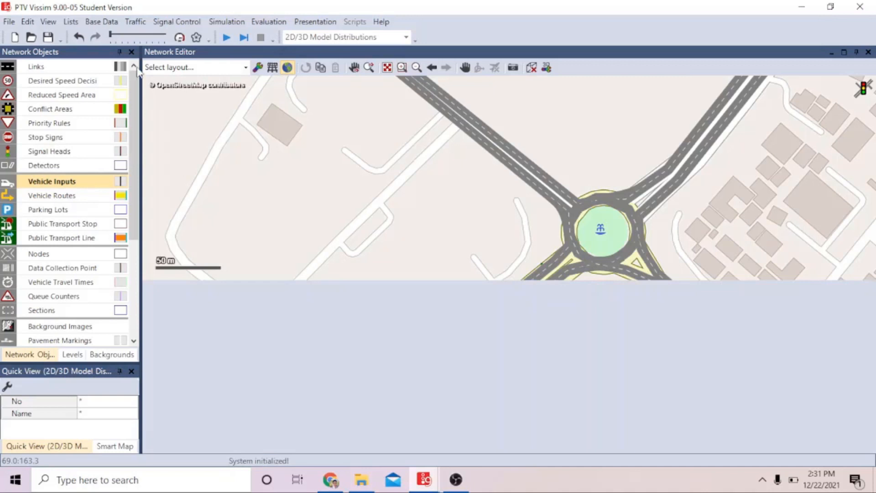
Check the vehicle types selectable for the unnamed class 70 in the vehicle classes list, and close the list
{"action": "left_click", "coordinate": [101, 23]}
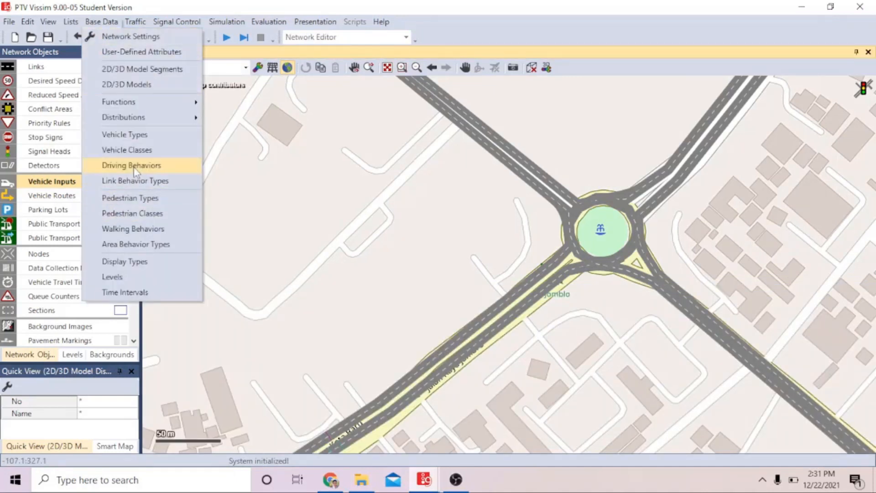
{"action": "left_click", "coordinate": [137, 154]}
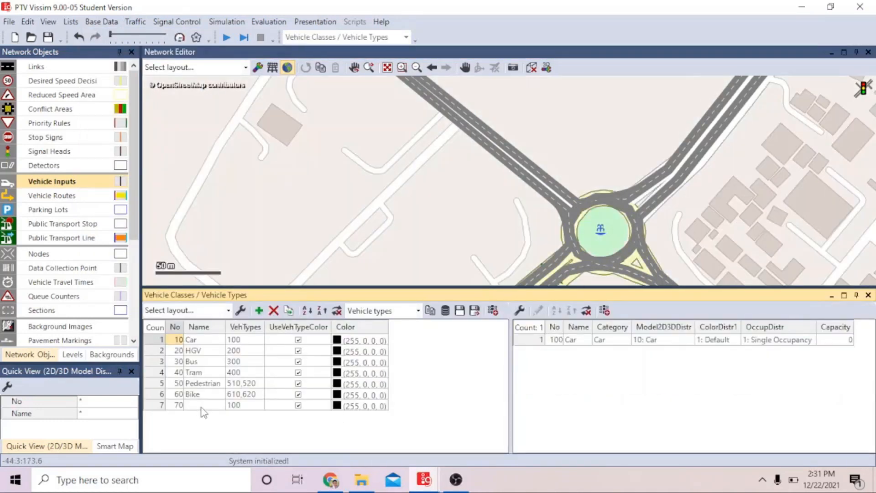
{"action": "left_click", "coordinate": [201, 407]}
{"action": "left_click", "coordinate": [251, 406]}
{"action": "left_click", "coordinate": [259, 405]}
{"action": "left_click", "coordinate": [420, 417]}
{"action": "left_click", "coordinate": [868, 295]}
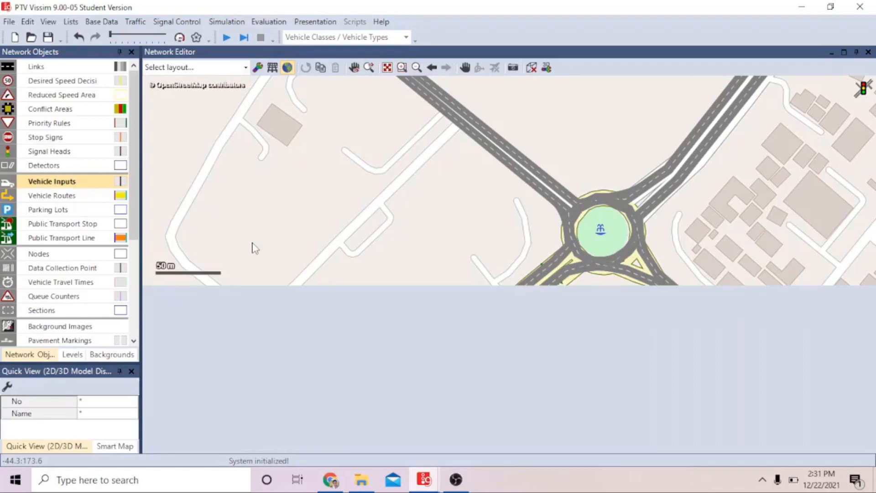
Add a new vehicle type to the vehicle types list and set its vehicle model to 310: Sepeda Motor
{"action": "left_click", "coordinate": [101, 21]}
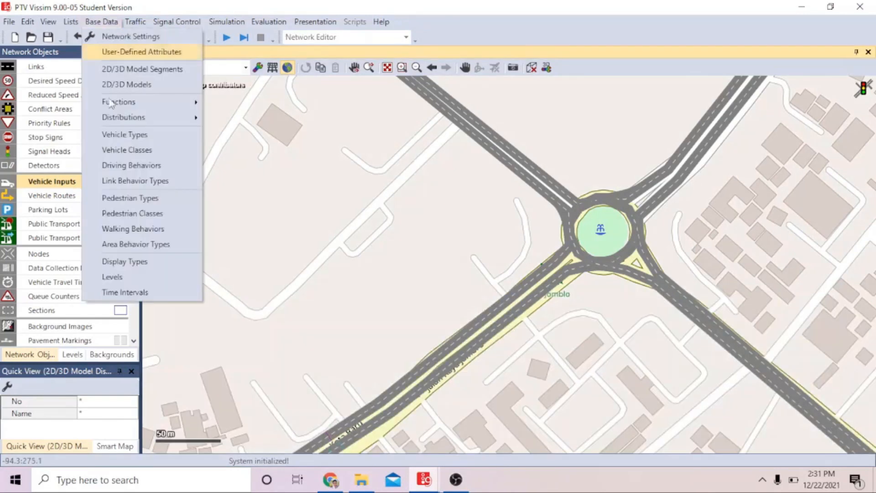
{"action": "left_click", "coordinate": [139, 136]}
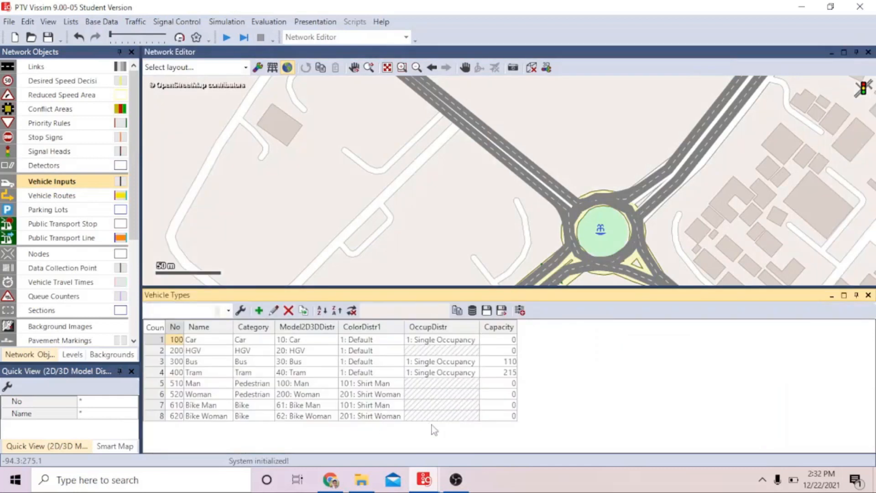
{"action": "right_click", "coordinate": [437, 431]}
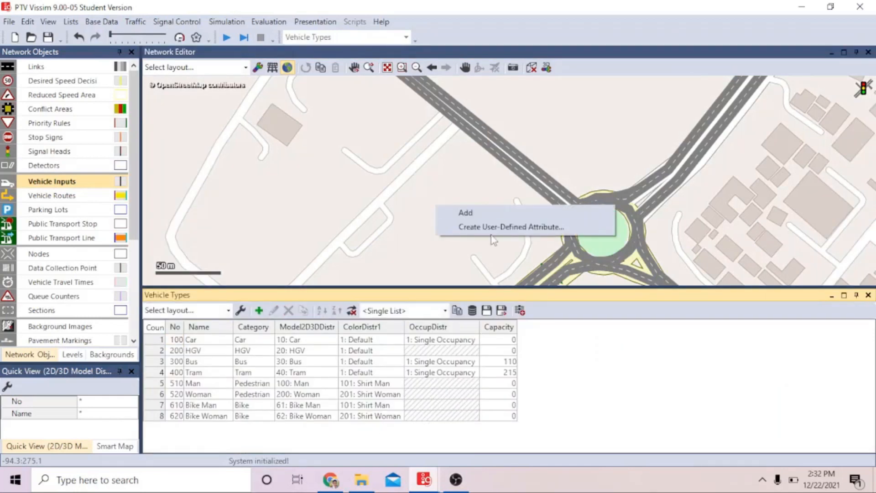
{"action": "left_click", "coordinate": [465, 212]}
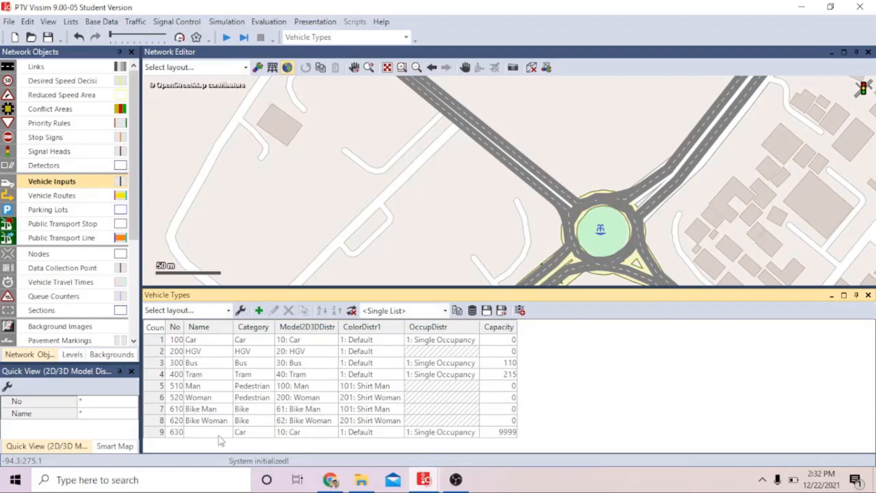
{"action": "double_click", "coordinate": [315, 433]}
{"action": "left_click", "coordinate": [370, 176]}
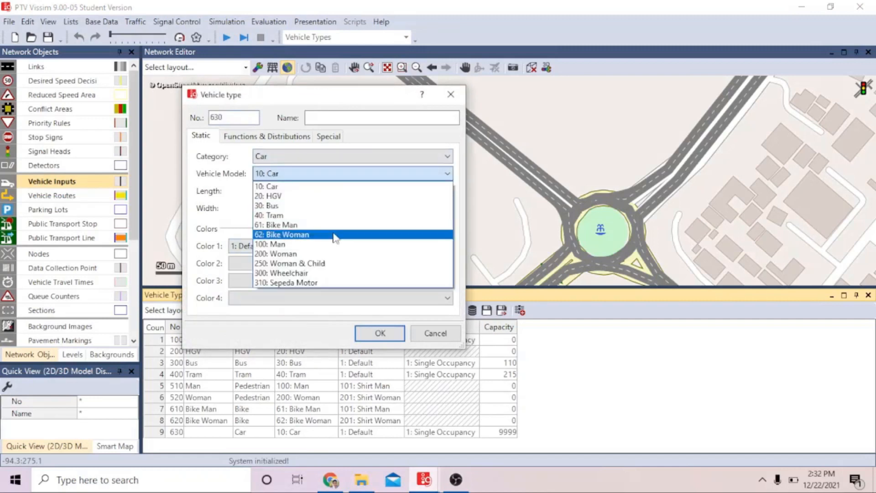
{"action": "left_click", "coordinate": [324, 283]}
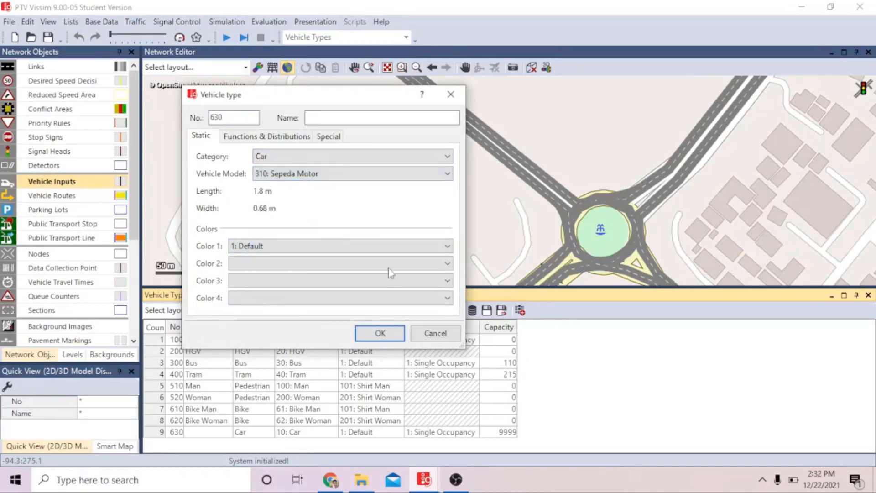
{"action": "left_click", "coordinate": [380, 333]}
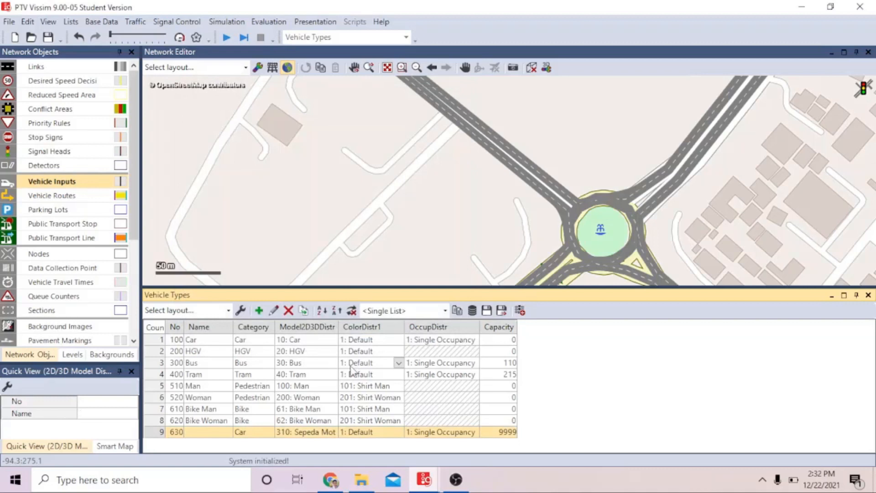
Name the new vehicle type 630 Sepeda Motor in the vehicle types list
{"action": "type", "text": "Sep"}
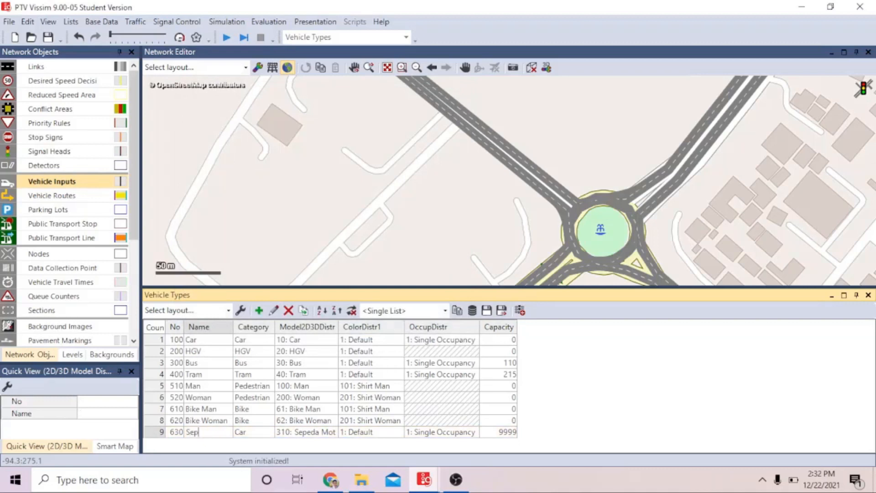
{"action": "type", "text": "eda motorM"}
{"action": "left_click", "coordinate": [332, 432]}
{"action": "left_click", "coordinate": [335, 433]}
{"action": "left_click", "coordinate": [619, 394]}
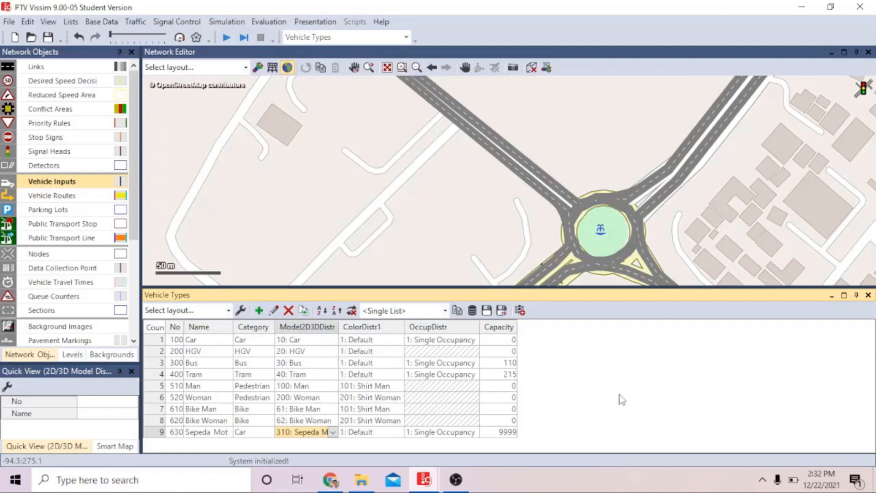
Set the capacity to 2 for Sepeda Motor, 1 for Bike Woman and Bike Man, and 4 for Car, and close the vehicle types list
{"action": "left_click", "coordinate": [510, 432]}
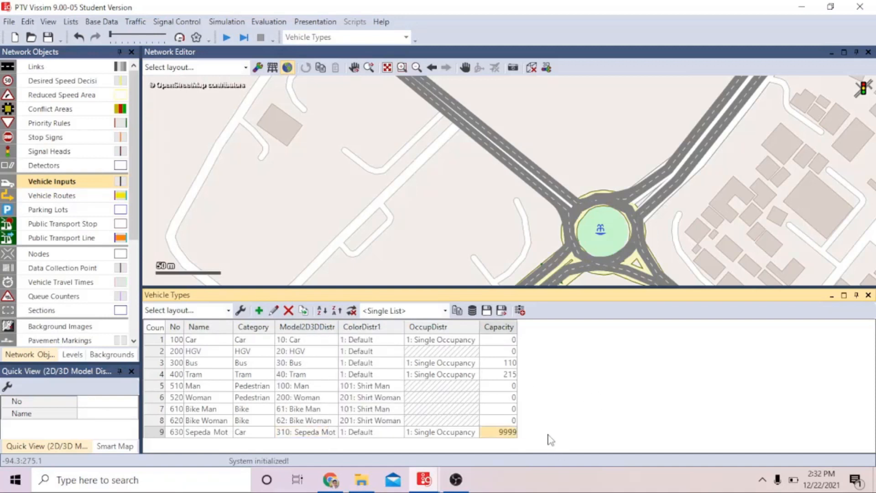
{"action": "type", "text": "2"}
{"action": "left_click", "coordinate": [513, 420]}
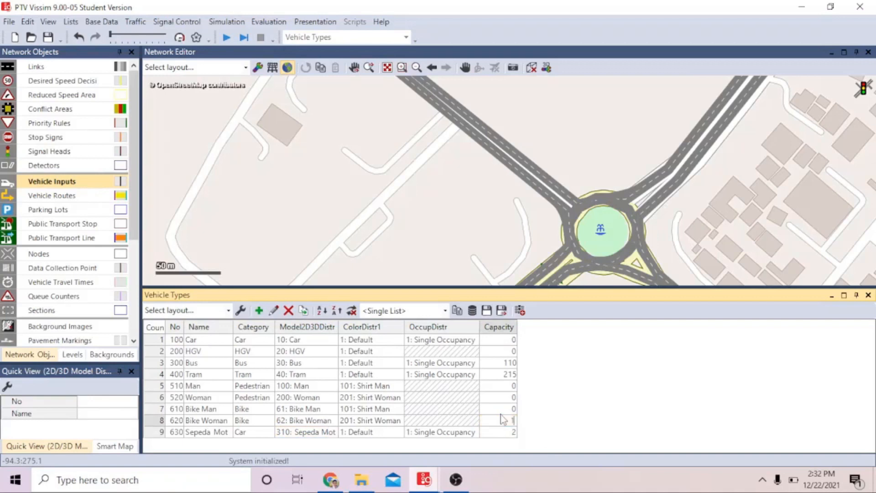
{"action": "left_click", "coordinate": [509, 409]}
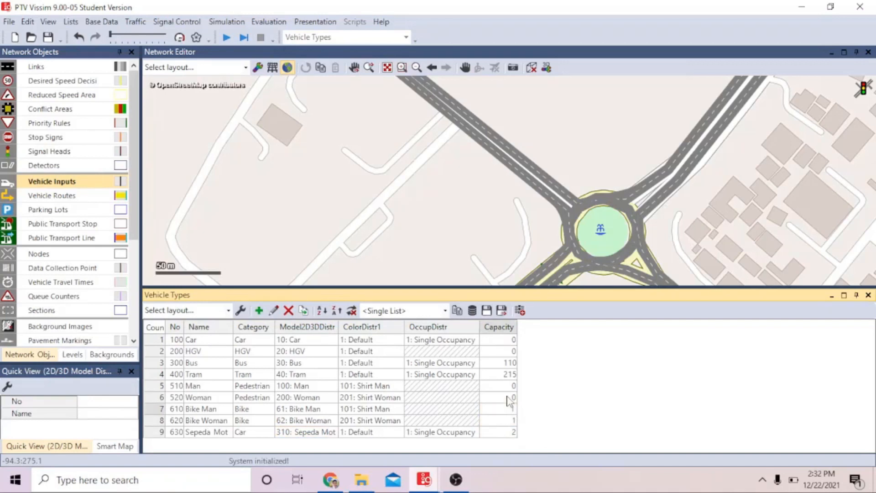
{"action": "left_click", "coordinate": [510, 362]}
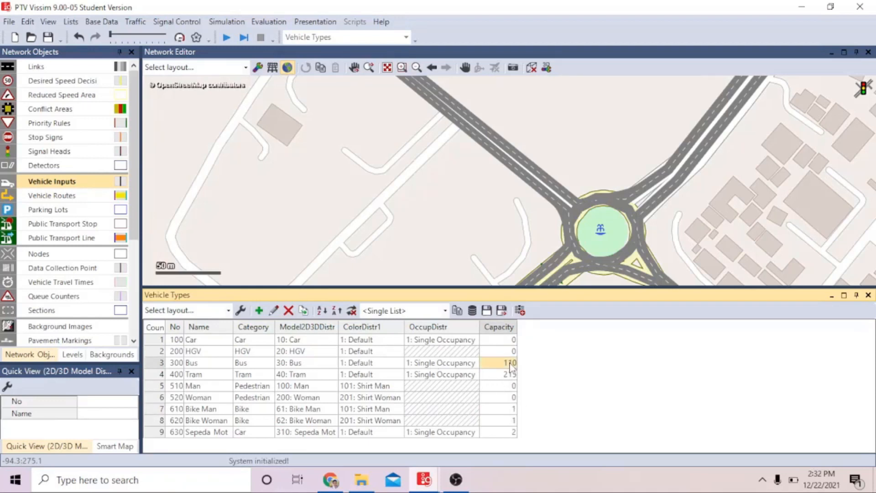
{"action": "left_click", "coordinate": [507, 340]}
{"action": "type", "text": "4"}
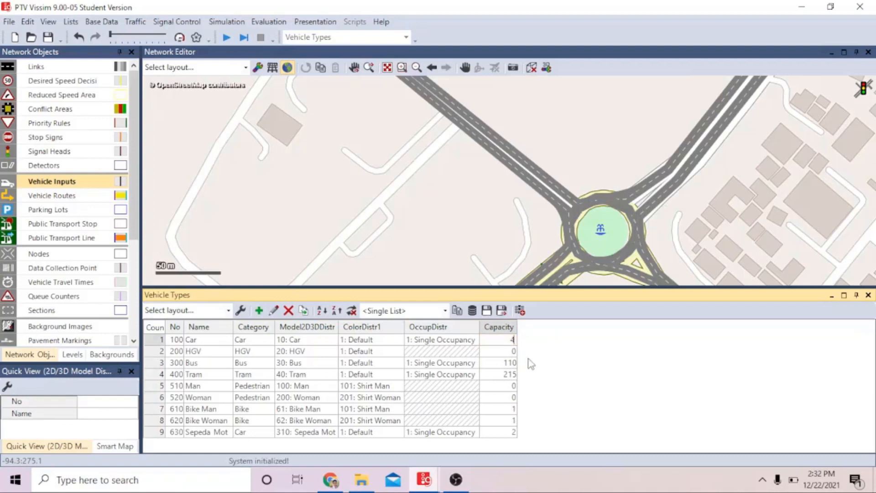
{"action": "key", "text": "Return"}
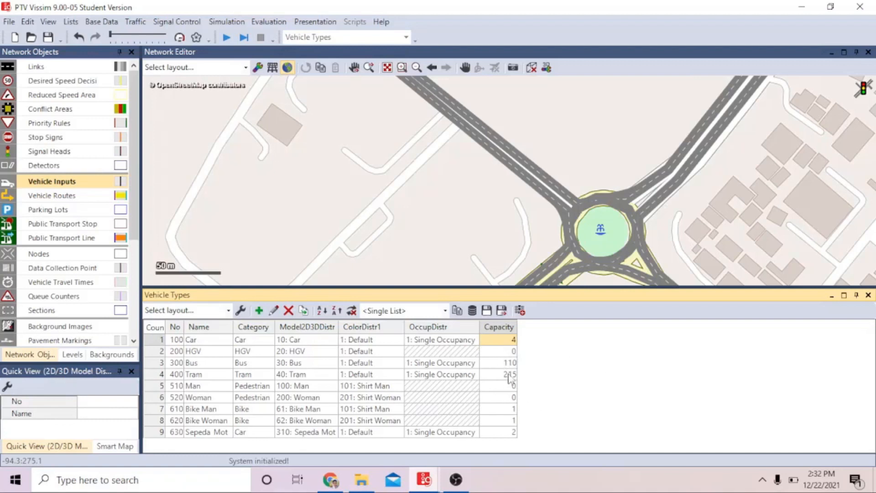
{"action": "left_click", "coordinate": [868, 295]}
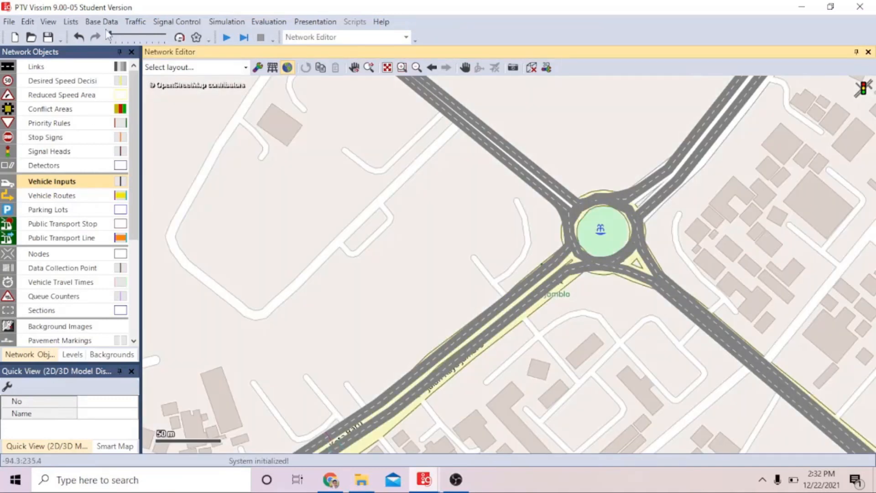
Add the vehicle type 630: Sepeda Motor to the unnamed class 70 in the vehicle classes list
{"action": "left_click", "coordinate": [100, 22]}
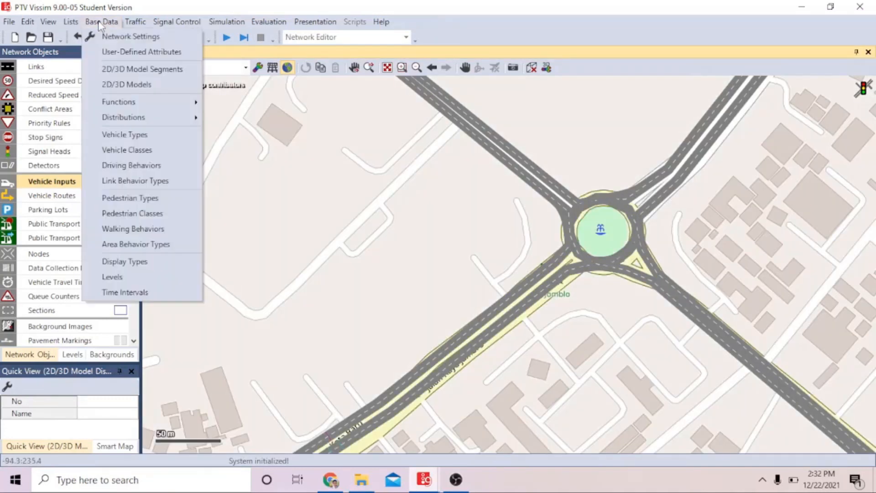
{"action": "left_click", "coordinate": [145, 151]}
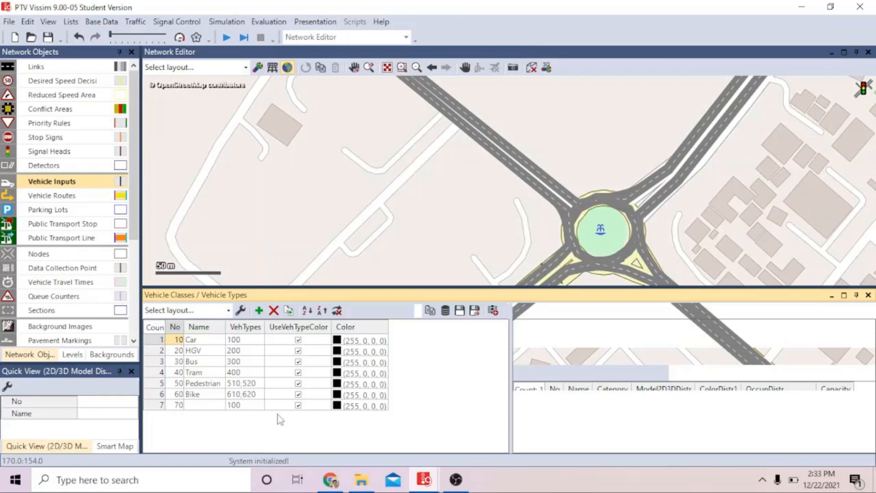
{"action": "left_click", "coordinate": [259, 406]}
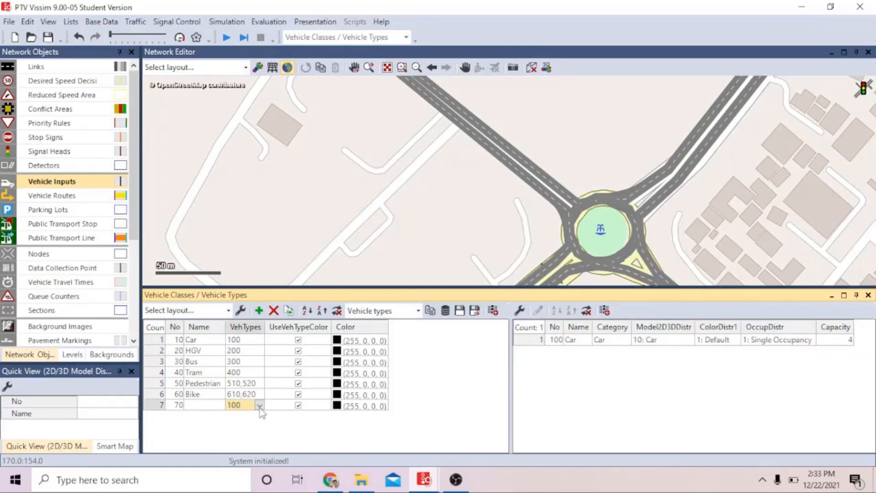
{"action": "left_click", "coordinate": [260, 406]}
{"action": "scroll", "coordinate": [290, 370], "scroll_direction": "down", "scroll_amount": 1}
{"action": "left_click", "coordinate": [282, 403]}
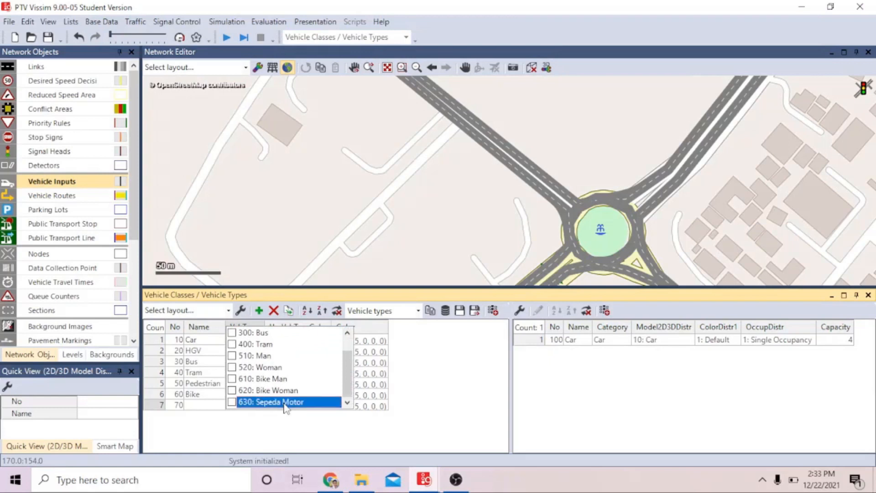
{"action": "left_click", "coordinate": [229, 416]}
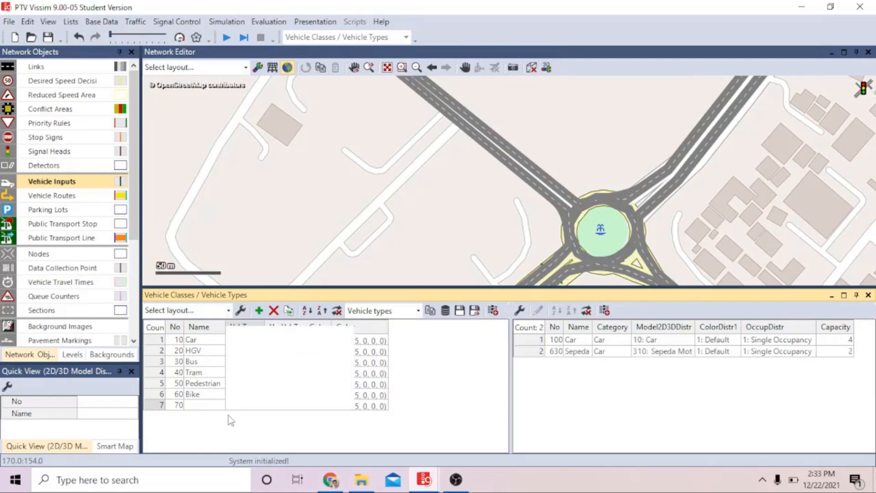
Name vehicle class 70 Sepeda Motor and close the vehicle classes list
{"action": "left_click", "coordinate": [203, 406]}
{"action": "type", "text": "Sepe"}
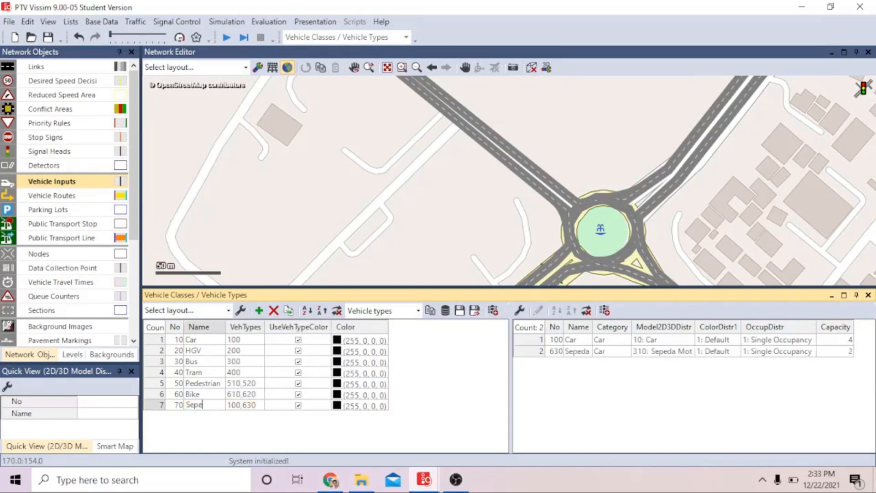
{"action": "type", "text": "da Motor"}
{"action": "key", "text": "Return"}
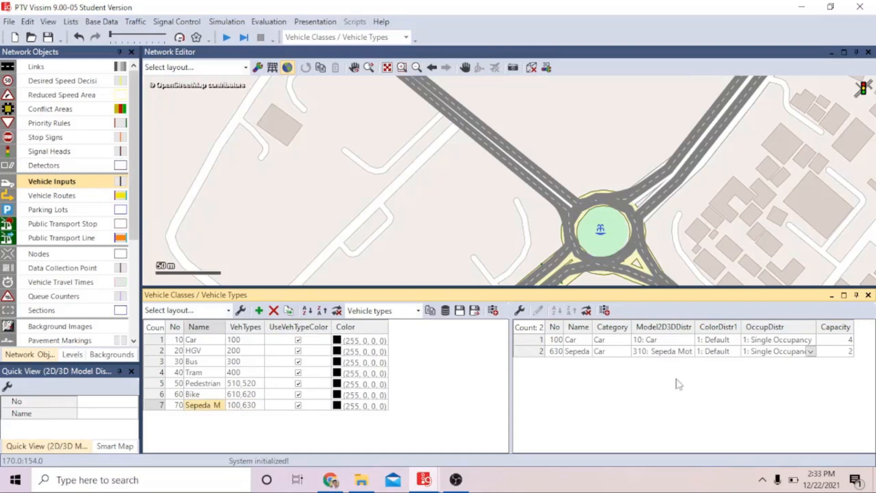
{"action": "left_click", "coordinate": [868, 295]}
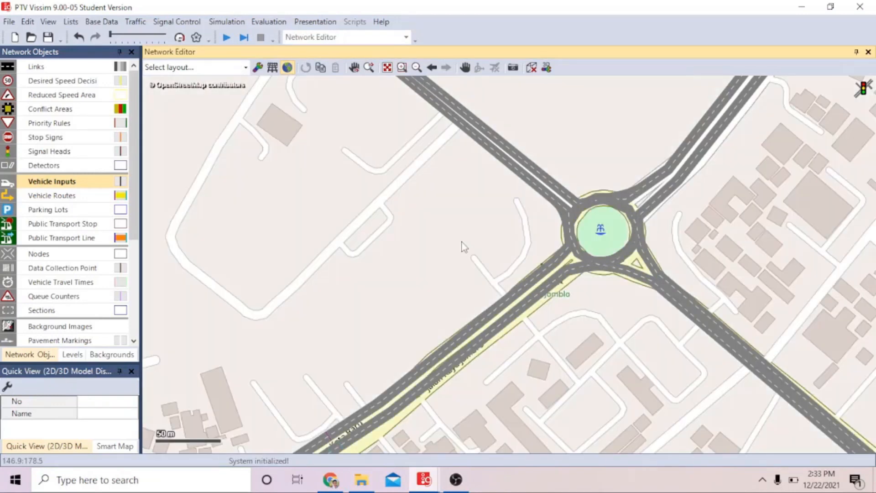
Start the simulation and, for saving the network, create a folder named kelompok 3 baru inside the dipa folder in Documents
{"action": "left_click_drag", "start_coordinate": [430, 273], "coordinate": [401, 276]}
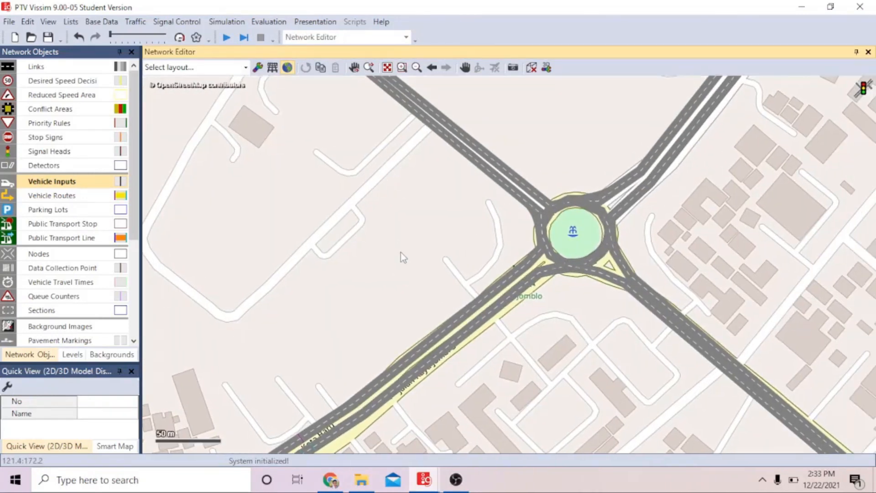
{"action": "left_click", "coordinate": [227, 40]}
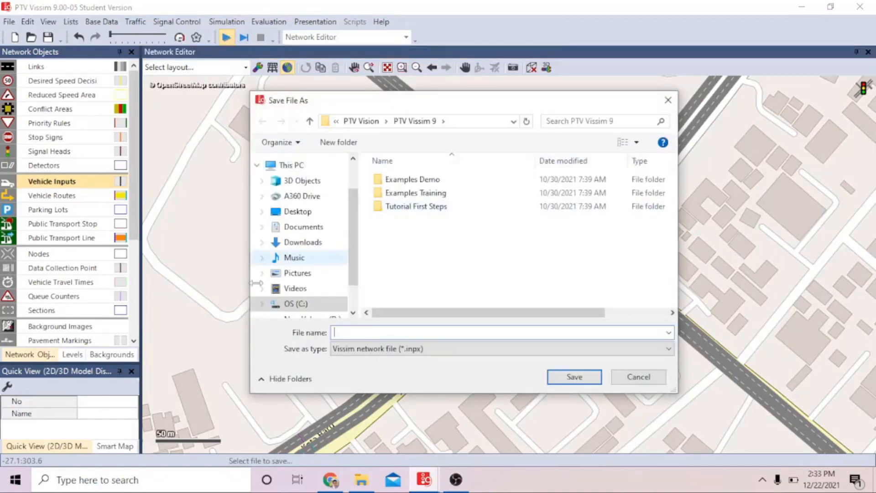
{"action": "left_click", "coordinate": [301, 247]}
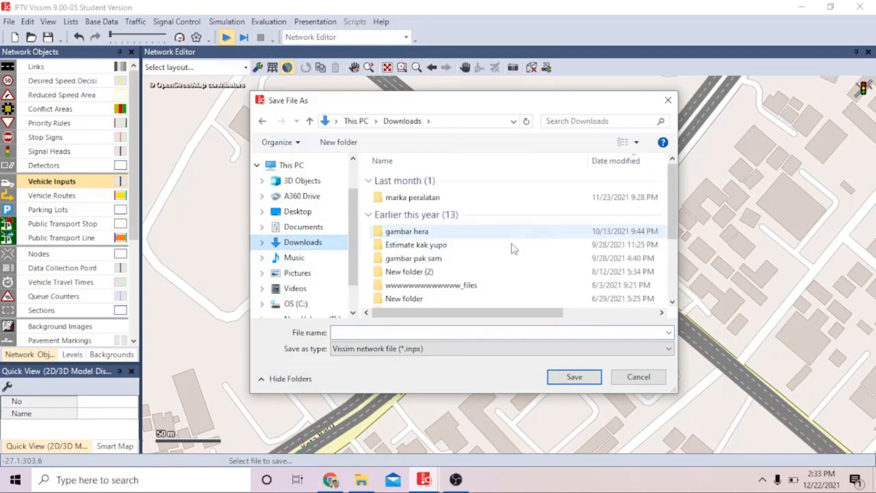
{"action": "scroll", "coordinate": [401, 279], "scroll_direction": "down", "scroll_amount": 2}
{"action": "scroll", "coordinate": [392, 285], "scroll_direction": "up", "scroll_amount": 3}
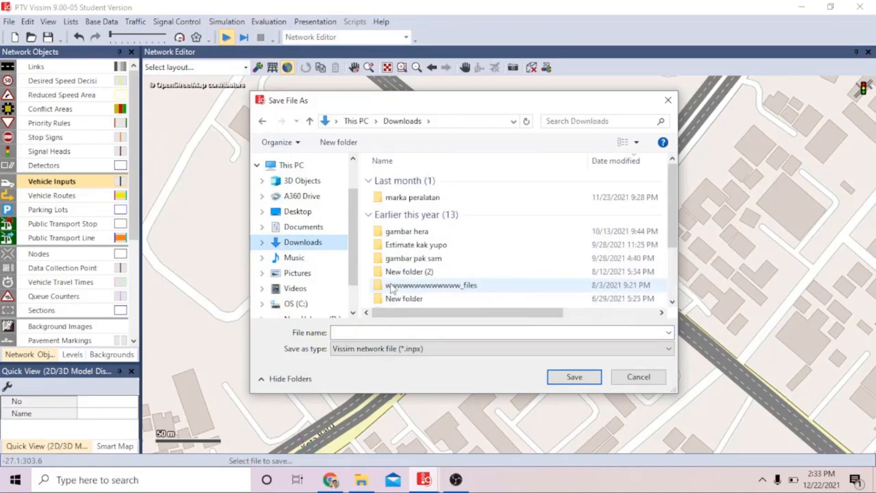
{"action": "left_click", "coordinate": [304, 227]}
{"action": "left_click", "coordinate": [441, 234]}
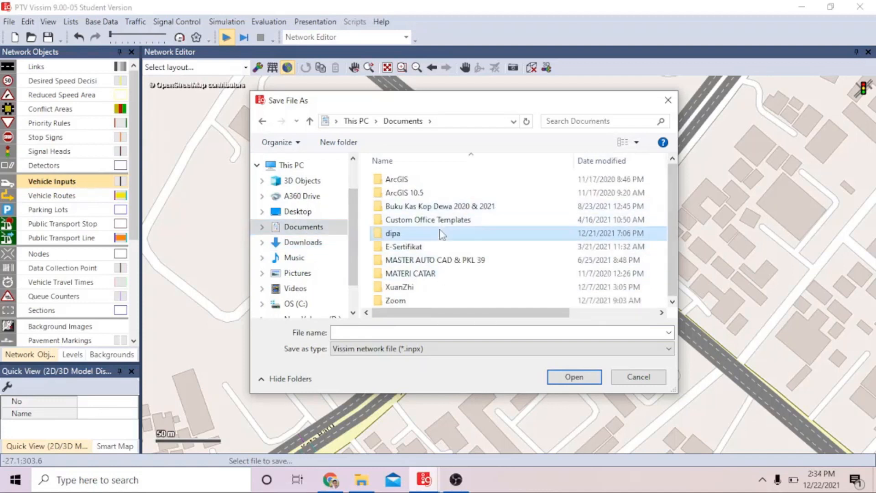
{"action": "double_click", "coordinate": [441, 234]}
{"action": "right_click", "coordinate": [417, 247]}
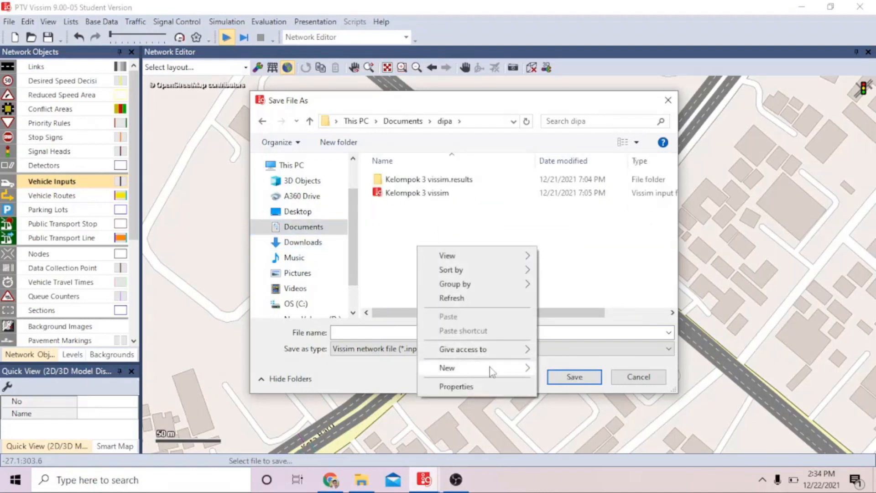
{"action": "mouse_move", "coordinate": [492, 372]}
{"action": "left_click", "coordinate": [589, 182]}
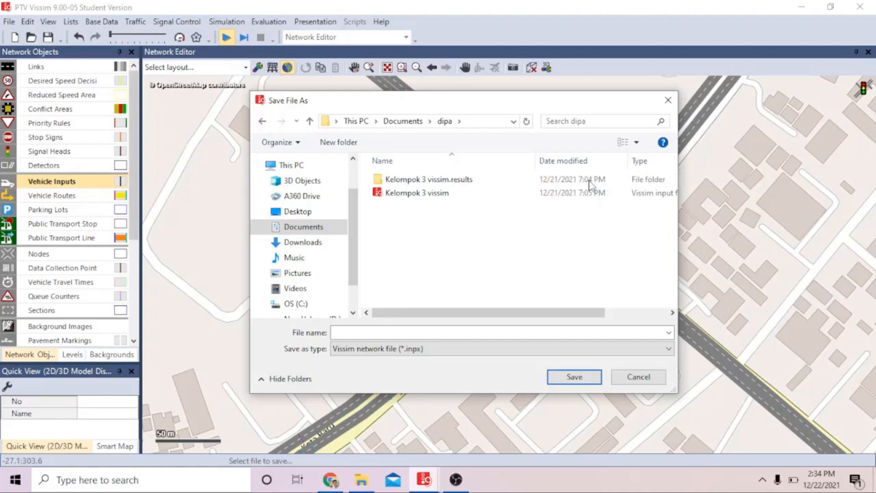
{"action": "type", "text": "kelompok 3 baru"}
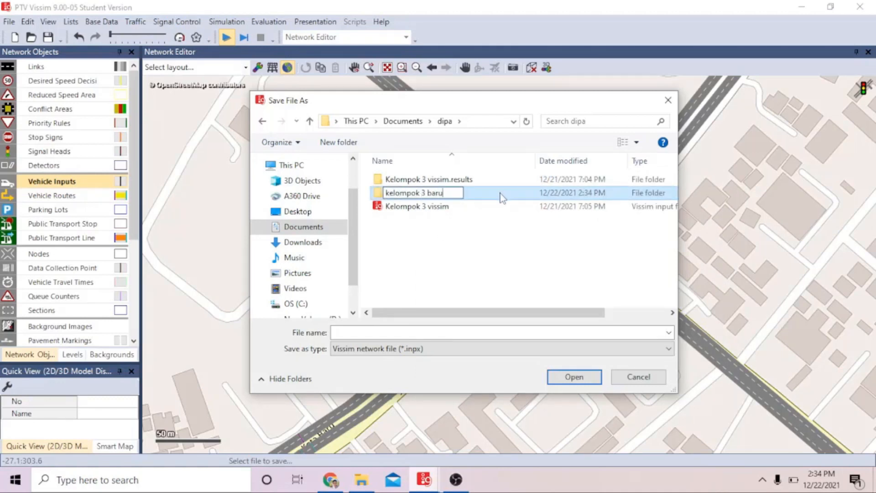
Save the network as visim kelompok 3 in the Kelompok 3 vissim.results folder and acknowledge the notice about additional files
{"action": "double_click", "coordinate": [502, 197]}
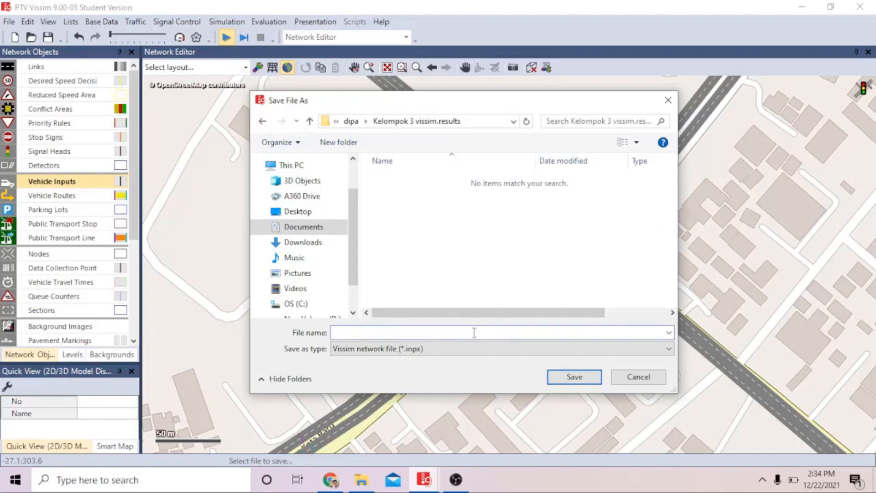
{"action": "type", "text": "kelompok 3"}
{"action": "left_click", "coordinate": [582, 376]}
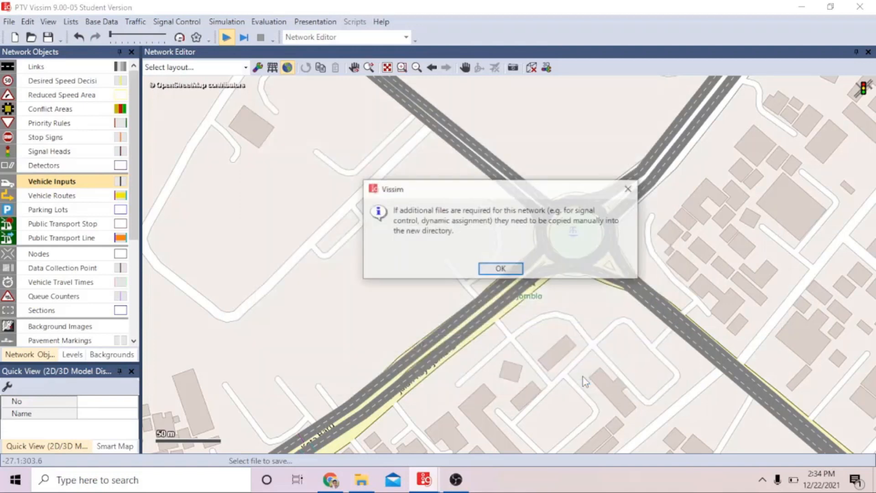
{"action": "left_click", "coordinate": [506, 269]}
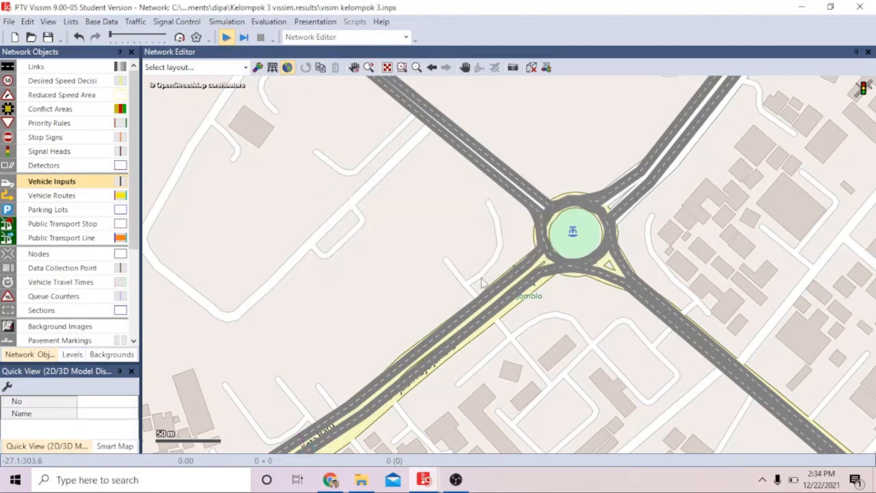
Run the traffic simulation and switch the network view to 3D
{"action": "key", "text": "F5"}
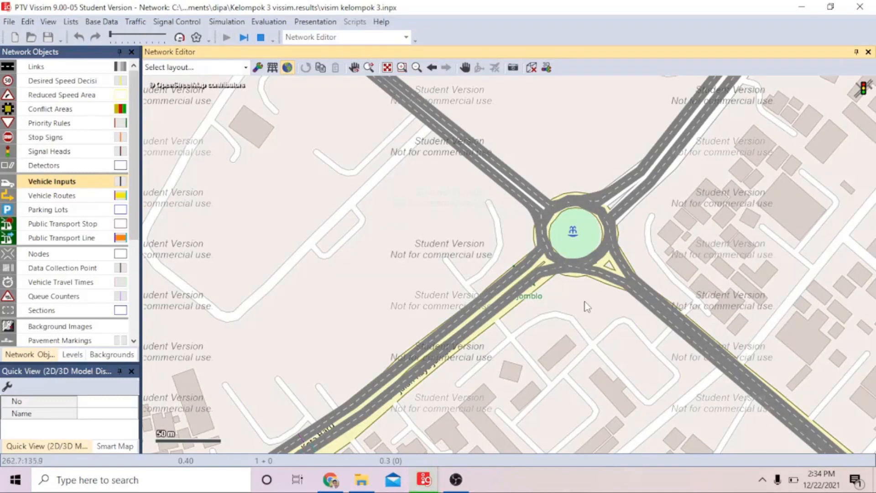
{"action": "left_click_drag", "start_coordinate": [578, 313], "coordinate": [526, 291]}
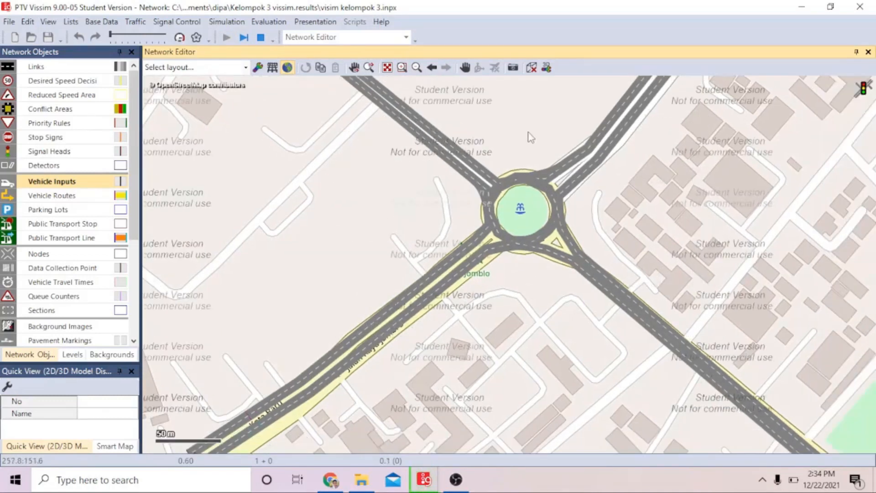
{"action": "left_click", "coordinate": [534, 71]}
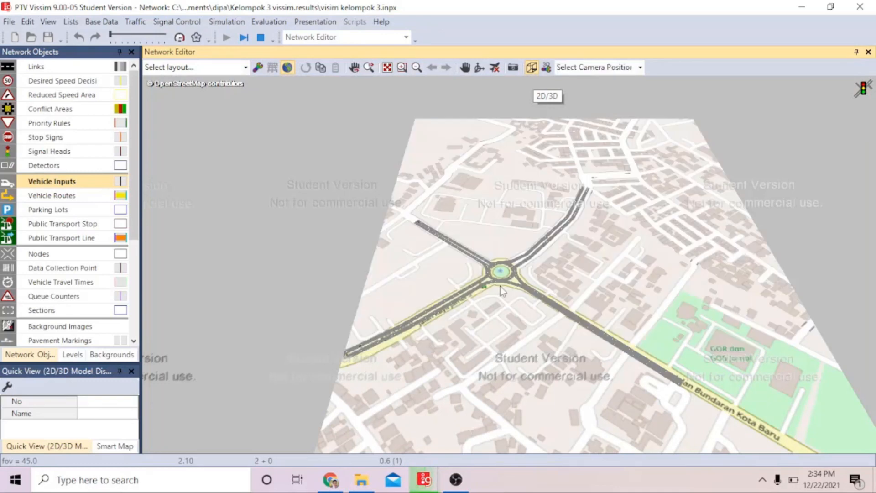
Examine the simulated vehicles moving through the roundabout up close in 3D, and return the network view to 2D
{"action": "scroll", "coordinate": [500, 291], "scroll_direction": "up", "scroll_amount": 2}
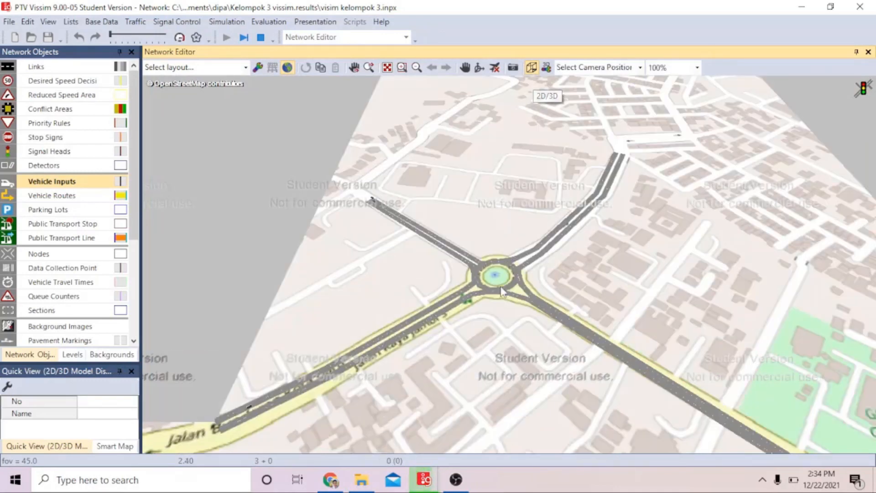
{"action": "scroll", "coordinate": [480, 307], "scroll_direction": "down", "scroll_amount": 1}
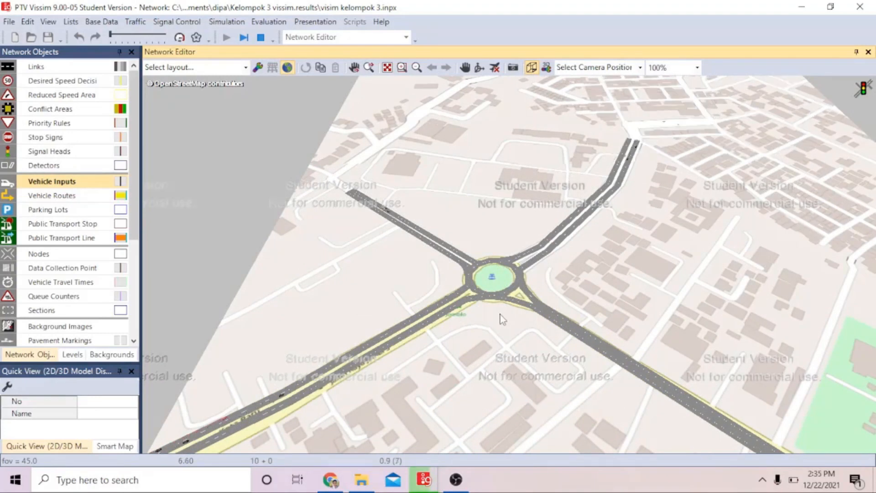
{"action": "scroll", "coordinate": [469, 346], "scroll_direction": "up", "scroll_amount": 1}
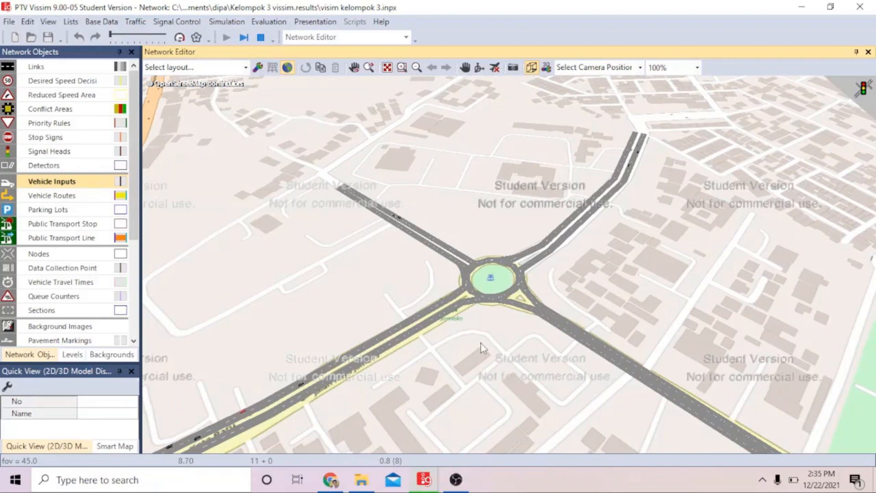
{"action": "scroll", "coordinate": [483, 329], "scroll_direction": "up", "scroll_amount": 2}
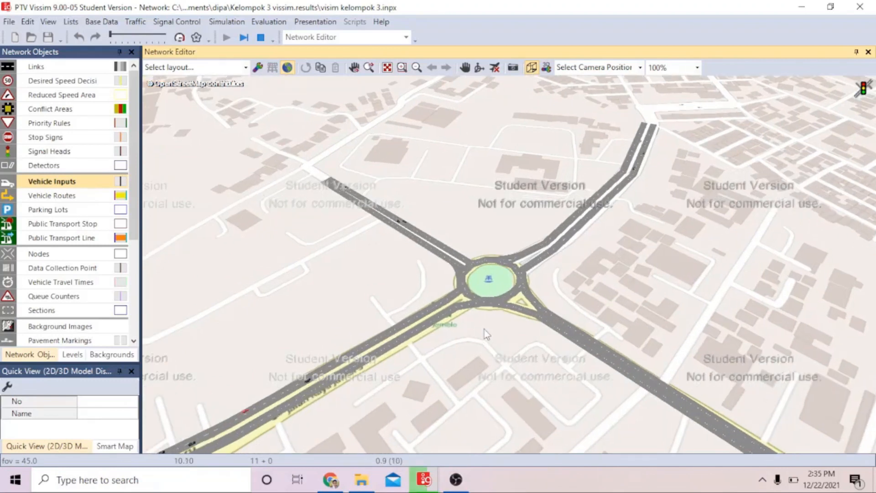
{"action": "scroll", "coordinate": [486, 320], "scroll_direction": "up", "scroll_amount": 1}
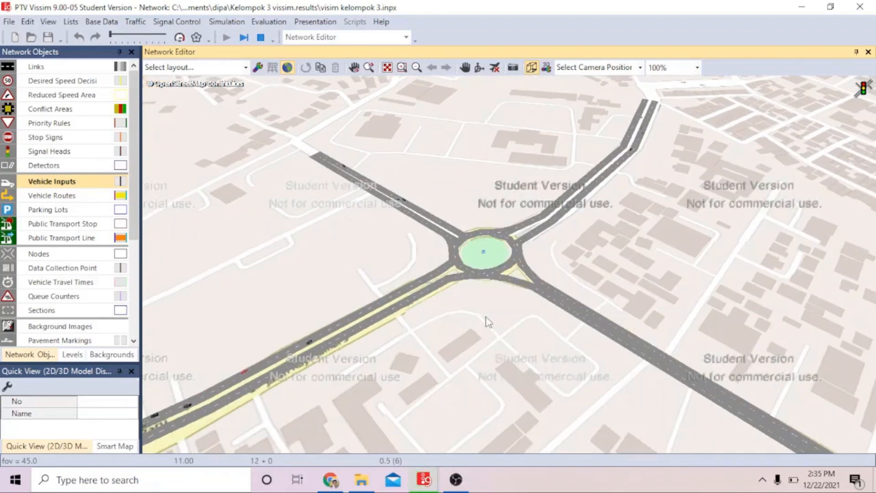
{"action": "scroll", "coordinate": [487, 322], "scroll_direction": "up", "scroll_amount": 1}
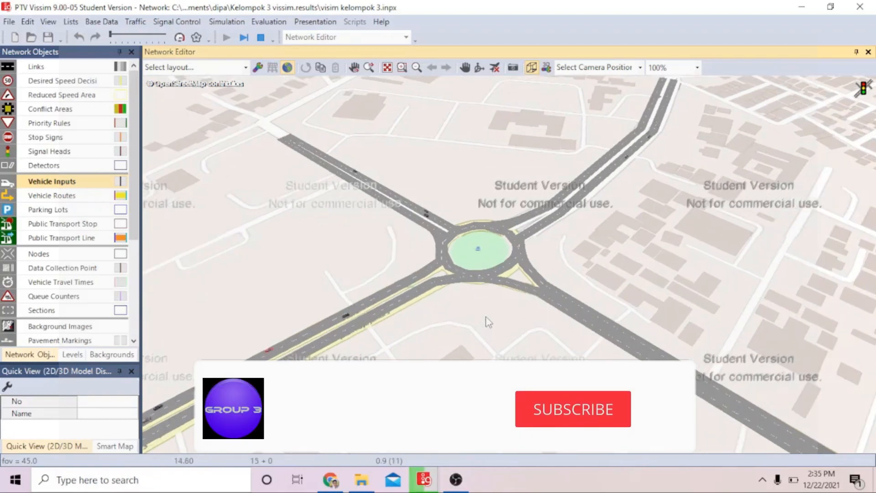
{"action": "scroll", "coordinate": [487, 321], "scroll_direction": "up", "scroll_amount": 1}
{"action": "scroll", "coordinate": [487, 321], "scroll_direction": "up", "scroll_amount": 1}
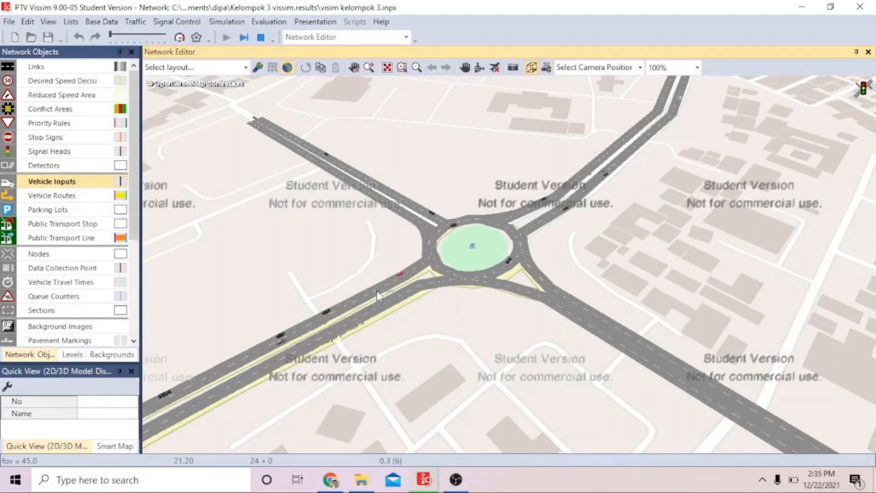
{"action": "scroll", "coordinate": [447, 348], "scroll_direction": "up", "scroll_amount": 1}
{"action": "left_click_drag", "start_coordinate": [447, 347], "coordinate": [488, 310]}
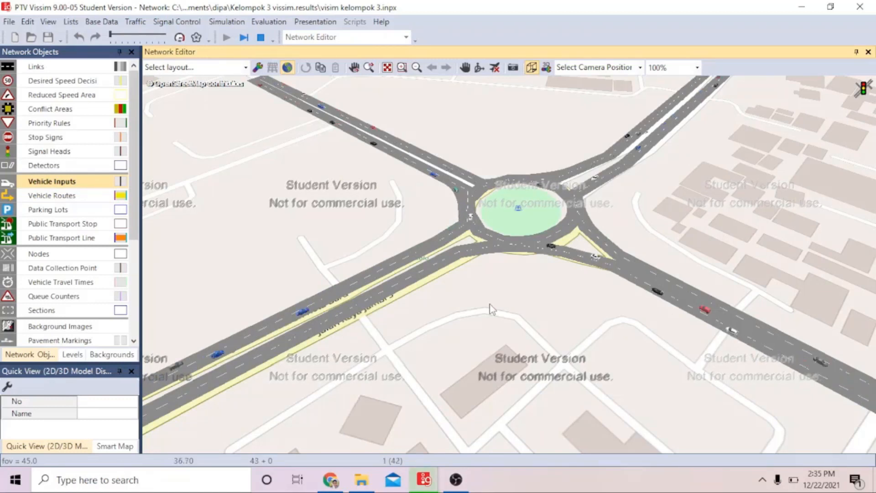
{"action": "left_click", "coordinate": [531, 68]}
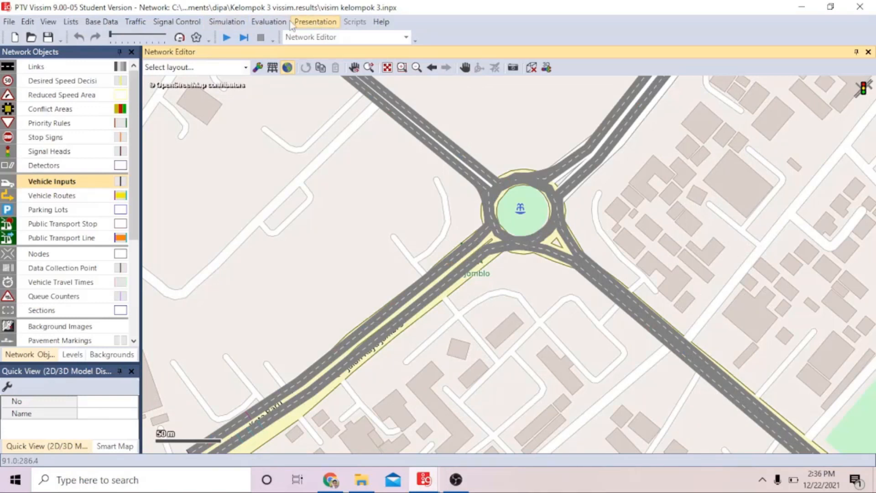
Open the vehicle compositions list, add a second composition and select it with its relative flows
{"action": "left_click", "coordinate": [75, 22]}
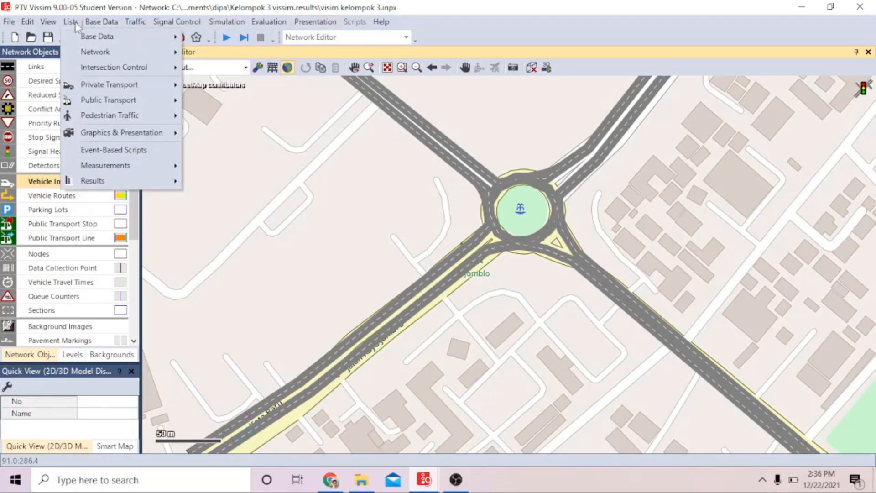
{"action": "mouse_move", "coordinate": [94, 30]}
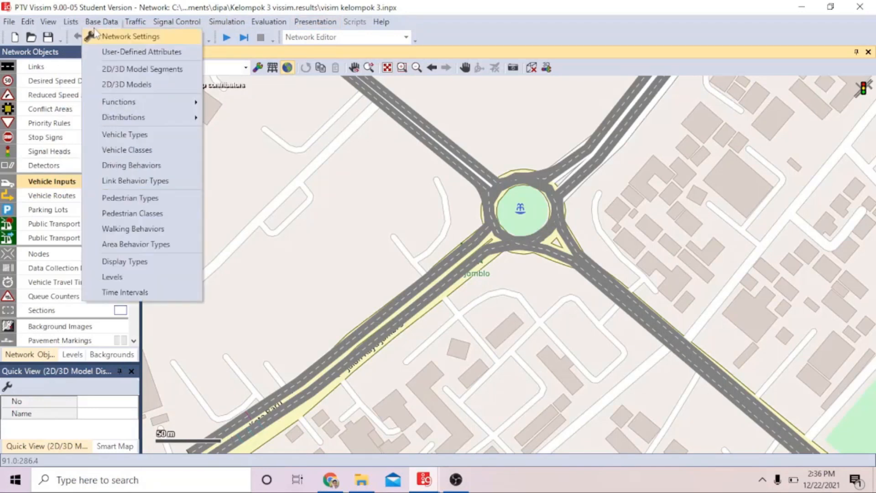
{"action": "mouse_move", "coordinate": [66, 23]}
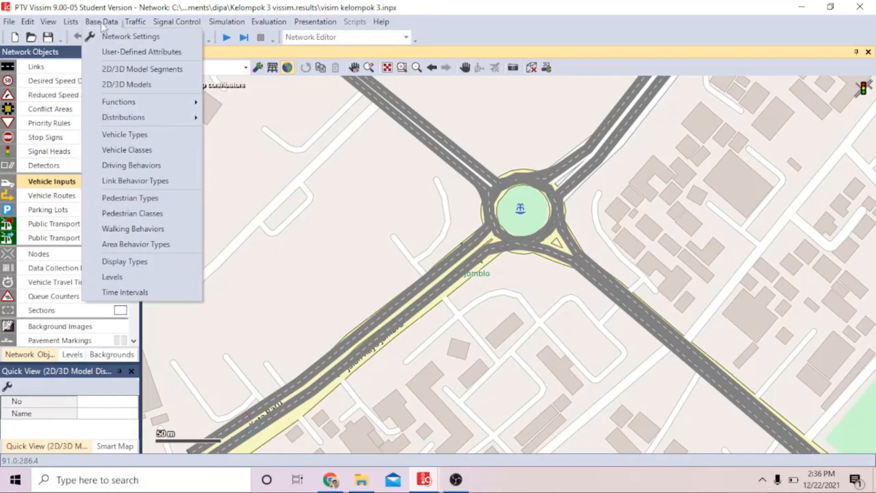
{"action": "mouse_move", "coordinate": [130, 25]}
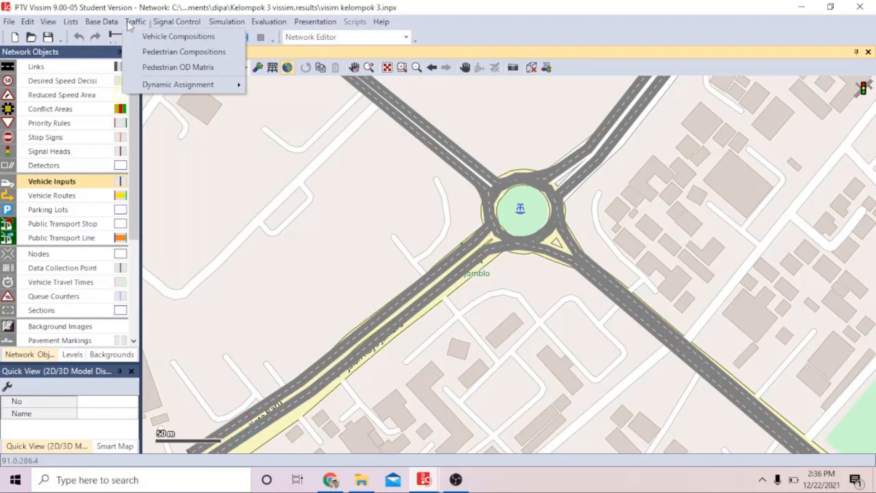
{"action": "left_click", "coordinate": [172, 40]}
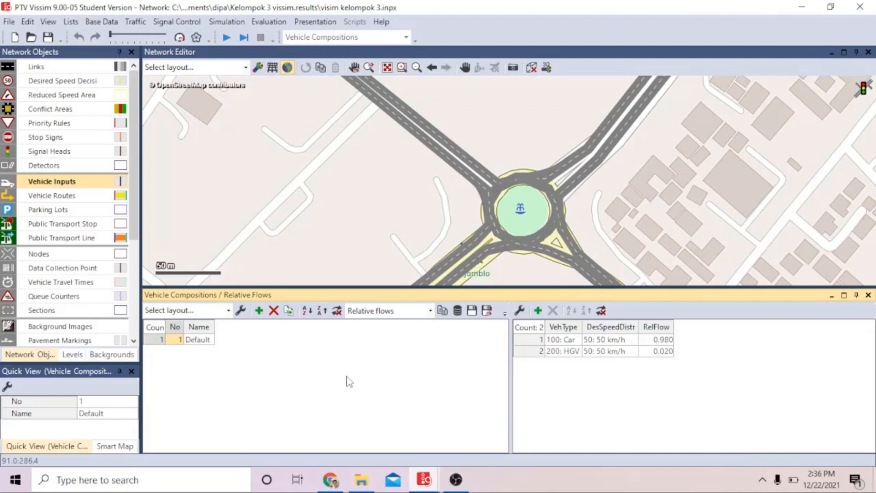
{"action": "right_click", "coordinate": [279, 366]}
{"action": "left_click", "coordinate": [307, 228]}
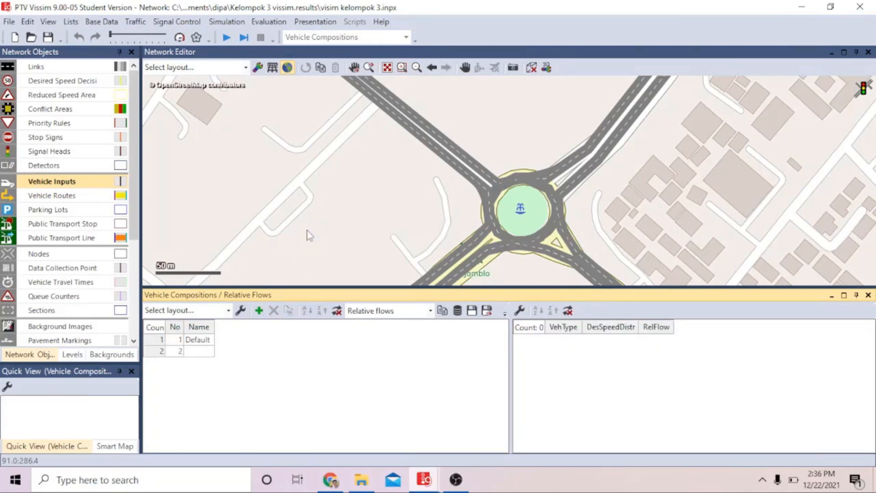
{"action": "left_click", "coordinate": [198, 352]}
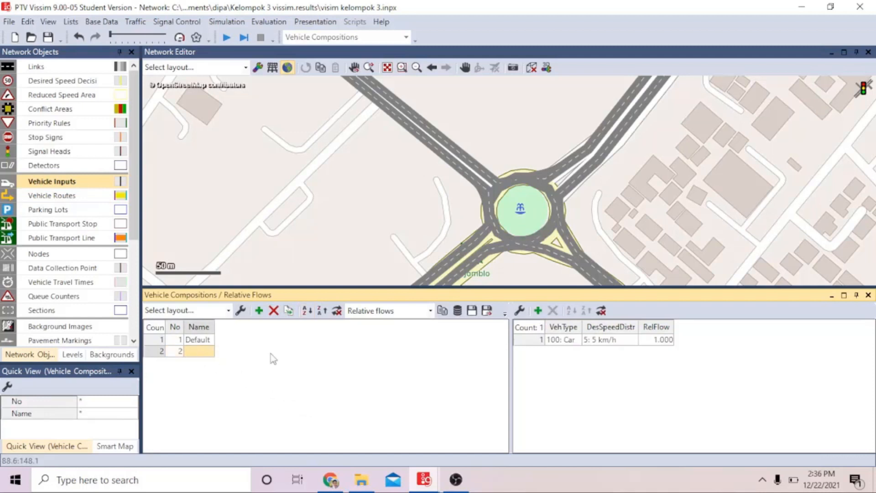
Add four more relative flow entries to vehicle composition 2, for HGV, Bus, Tram and Man
{"action": "right_click", "coordinate": [625, 362]}
{"action": "left_click", "coordinate": [666, 289]}
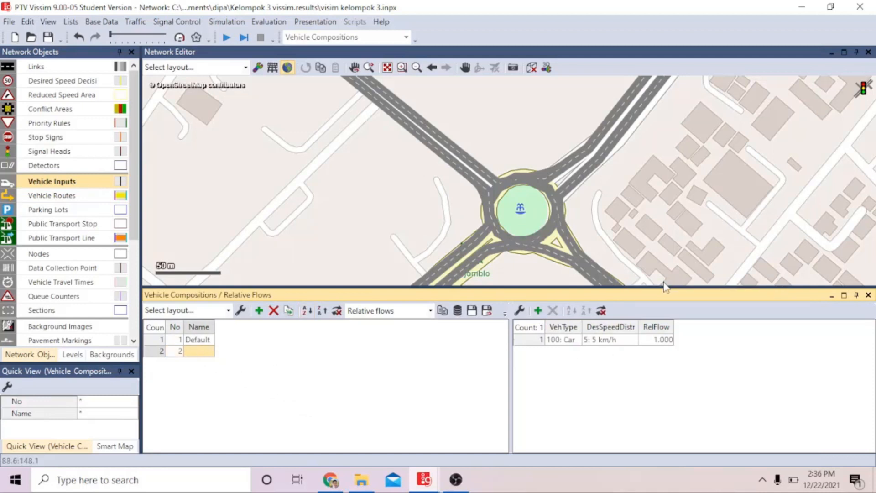
{"action": "right_click", "coordinate": [614, 385]}
{"action": "left_click", "coordinate": [648, 393]}
{"action": "right_click", "coordinate": [571, 416]}
{"action": "left_click", "coordinate": [584, 422]}
{"action": "right_click", "coordinate": [584, 417]}
{"action": "left_click", "coordinate": [621, 425]}
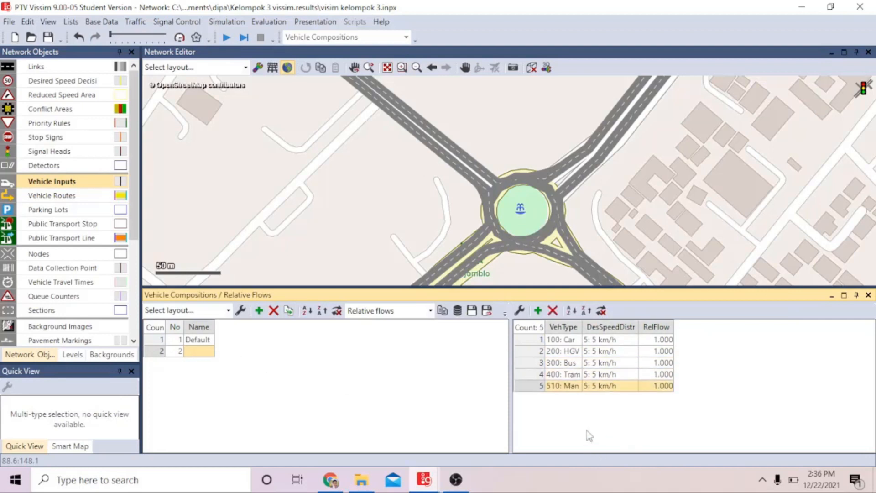
Set the desired speed distributions in composition 2 to 50 km/h for Car, 20 km/h for HGV and 40 km/h for Bus
{"action": "left_click", "coordinate": [630, 341]}
{"action": "left_click", "coordinate": [632, 341]}
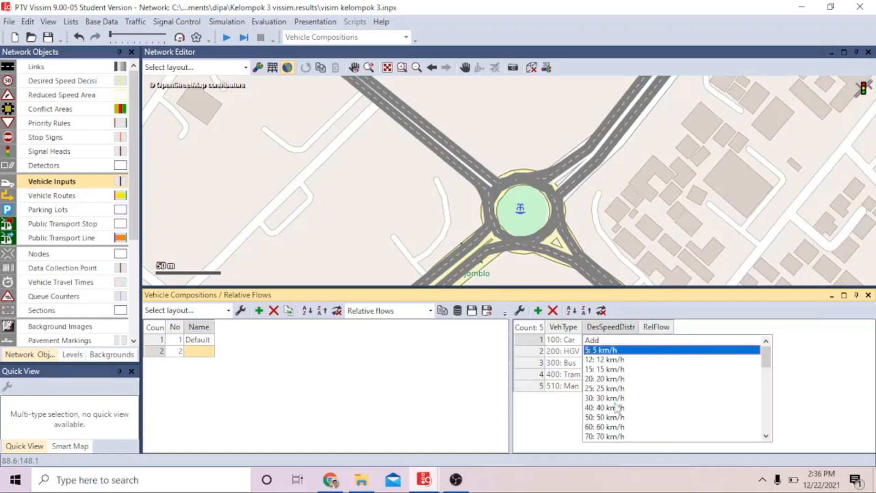
{"action": "left_click", "coordinate": [607, 407]}
{"action": "left_click", "coordinate": [632, 351]}
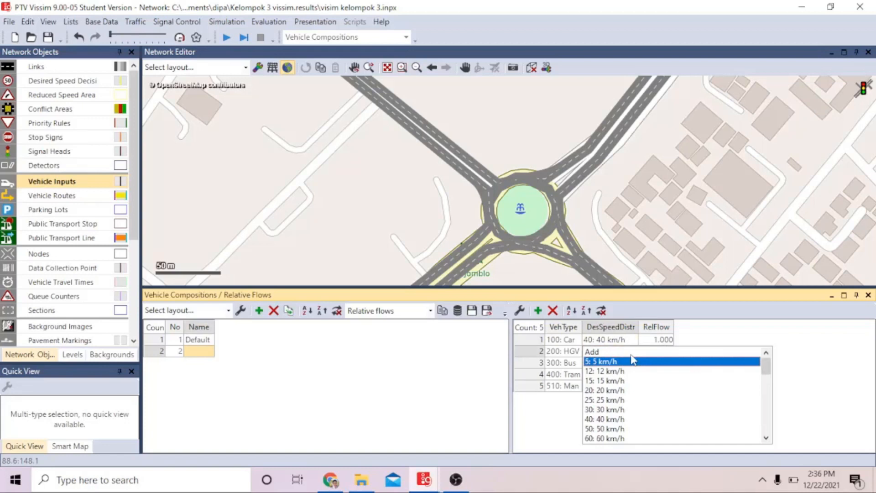
{"action": "left_click", "coordinate": [620, 391]}
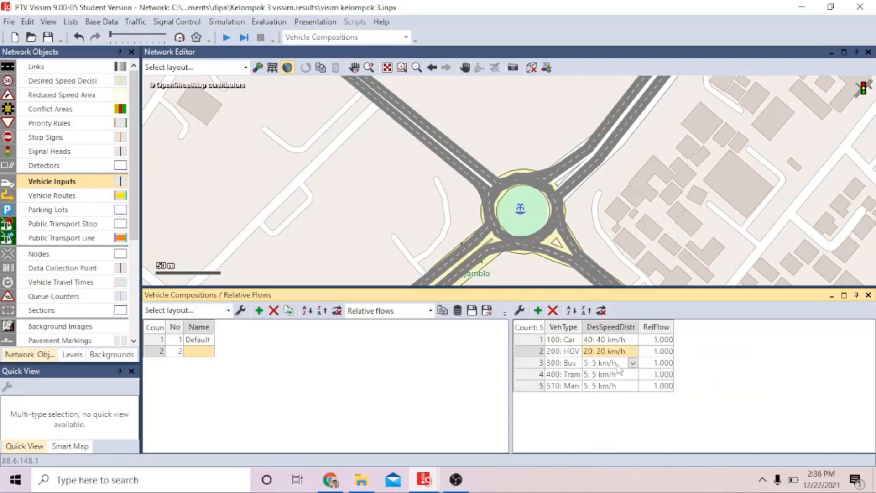
{"action": "left_click", "coordinate": [628, 367]}
{"action": "left_click", "coordinate": [634, 364]}
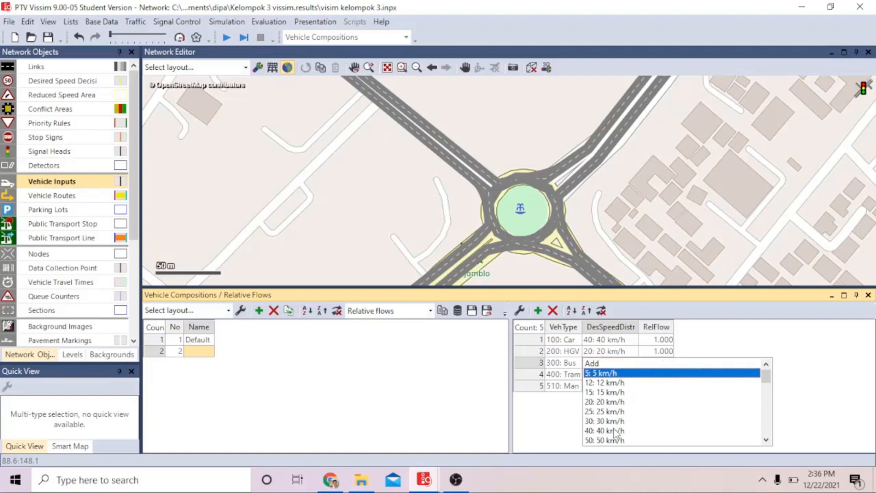
{"action": "left_click", "coordinate": [613, 422]}
{"action": "left_click", "coordinate": [633, 341]}
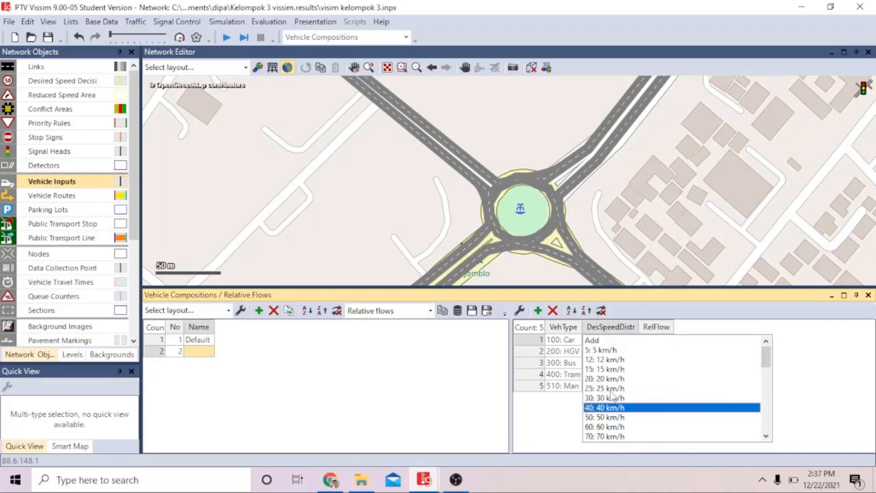
{"action": "left_click", "coordinate": [613, 417]}
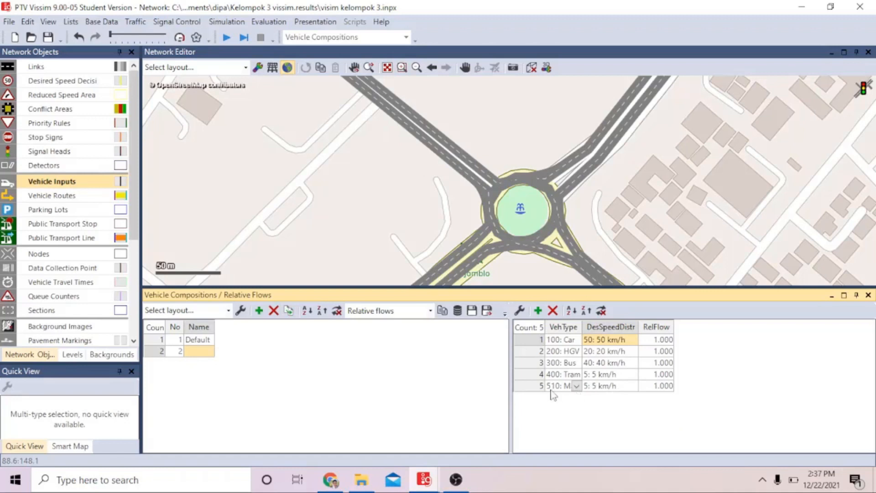
Change the fifth relative flow's vehicle type to 630: Sepeda Motor and its desired speed distribution to 40 km/h
{"action": "left_click", "coordinate": [577, 387]}
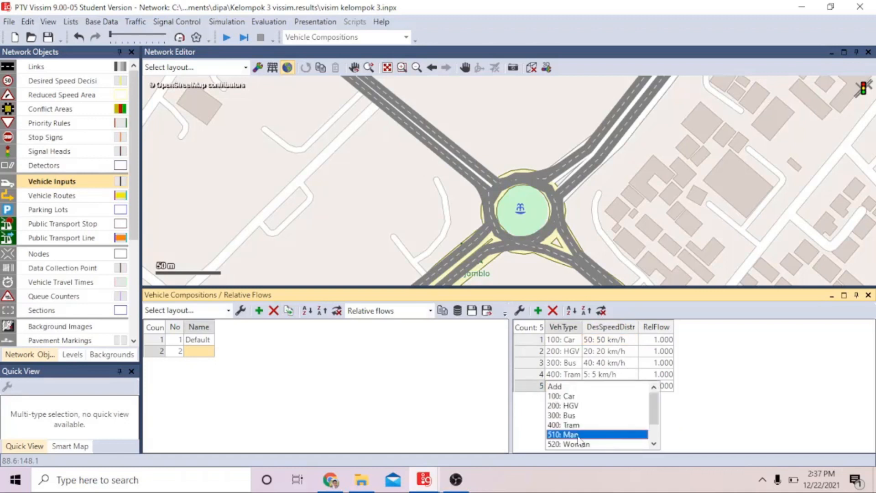
{"action": "scroll", "coordinate": [581, 440], "scroll_direction": "down", "scroll_amount": 1}
{"action": "left_click", "coordinate": [588, 443]}
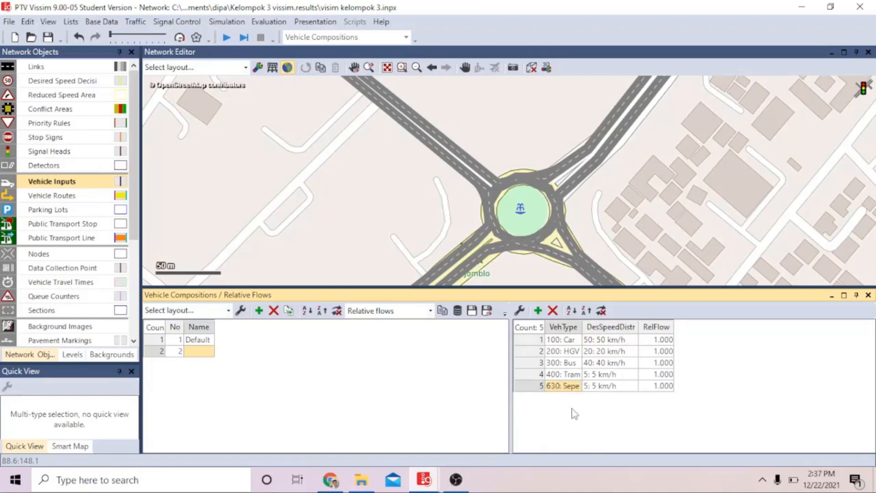
{"action": "left_click", "coordinate": [633, 391]}
{"action": "left_click", "coordinate": [633, 391]}
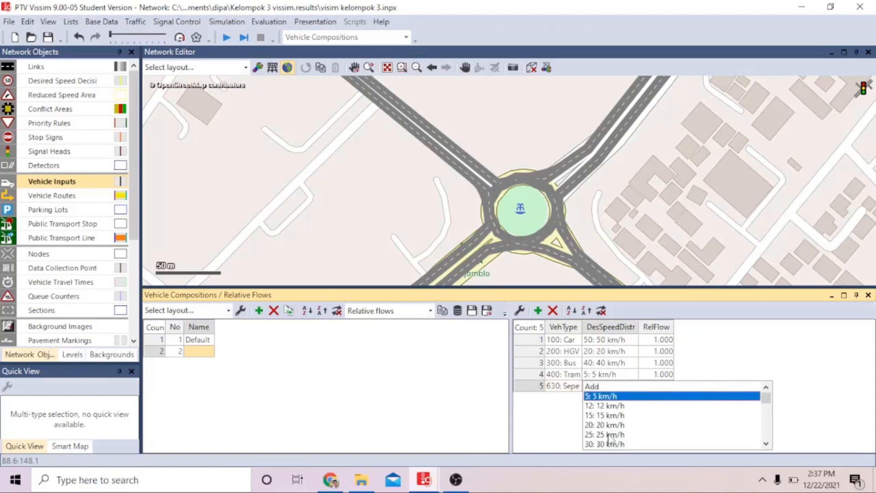
{"action": "scroll", "coordinate": [611, 433], "scroll_direction": "down", "scroll_amount": 3}
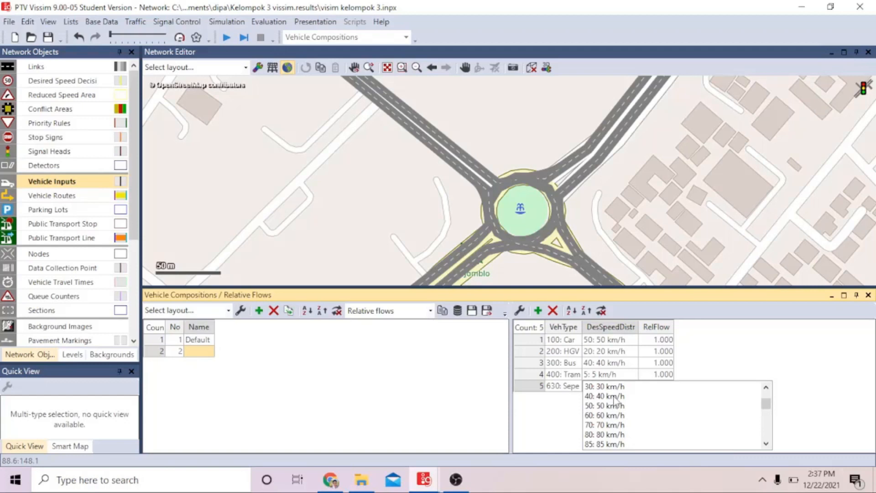
{"action": "left_click", "coordinate": [613, 396]}
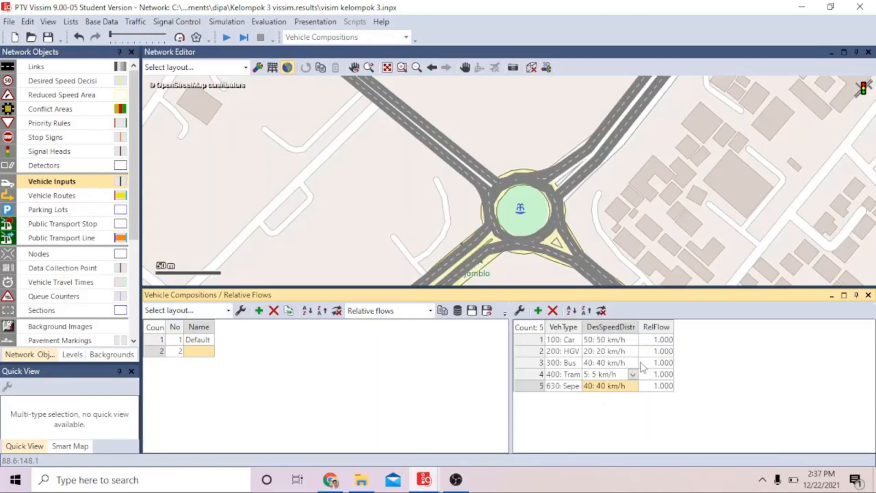
Set composition 2's relative flows to 0.5 for Sepeda Motor and 0.1 each for Tram, Bus and HGV
{"action": "left_click", "coordinate": [661, 389]}
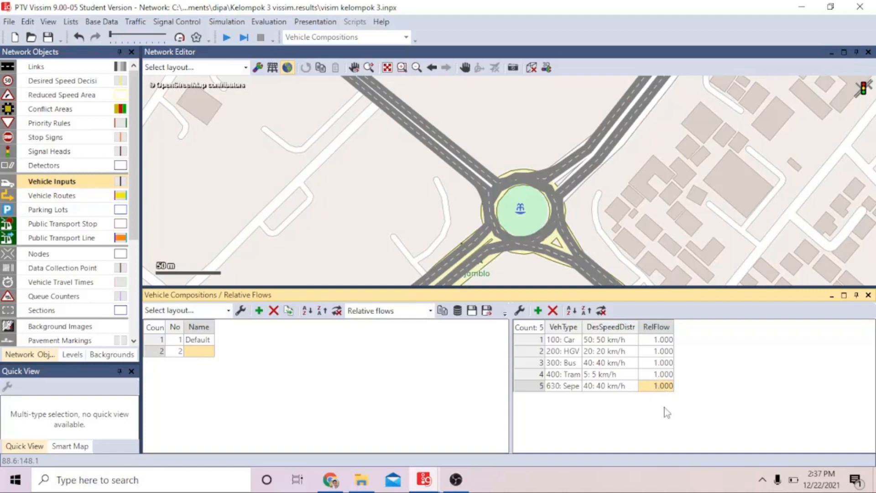
{"action": "type", "text": "0.5"}
{"action": "left_click", "coordinate": [662, 374]}
{"action": "type", "text": "0.1"}
{"action": "left_click", "coordinate": [670, 363]}
{"action": "type", "text": "0."}
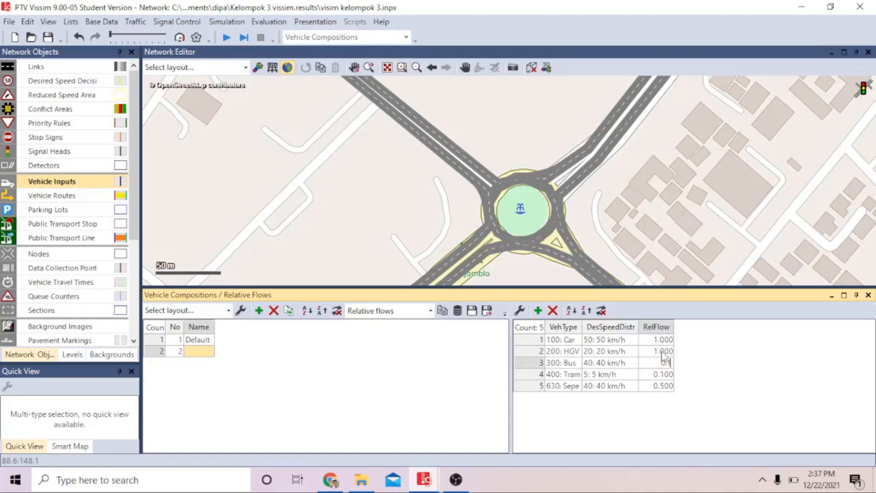
{"action": "type", "text": "1"}
{"action": "left_click", "coordinate": [663, 351]}
{"action": "type", "text": "0.1"}
Set composition 2's relative flow to 0.3 for Car and 0.4 for Sepeda Motor
{"action": "left_click", "coordinate": [660, 339]}
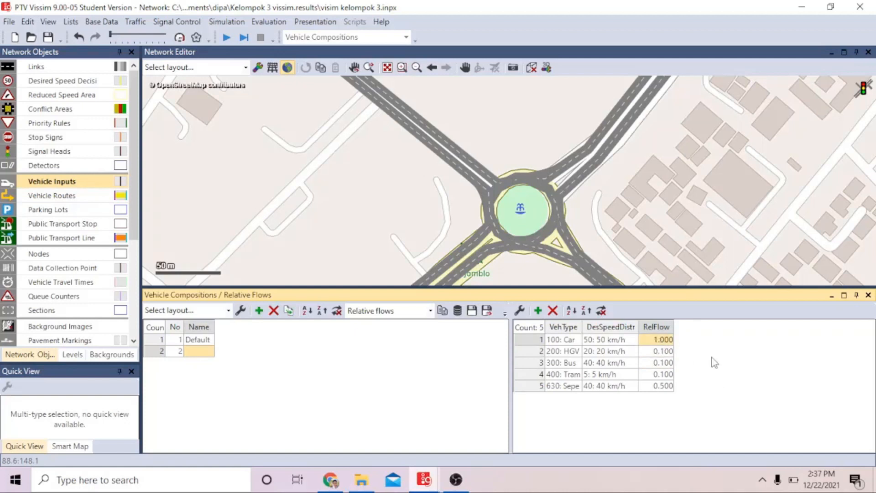
{"action": "type", "text": "0.3"}
{"action": "left_click", "coordinate": [665, 387]}
{"action": "type", "text": "0"}
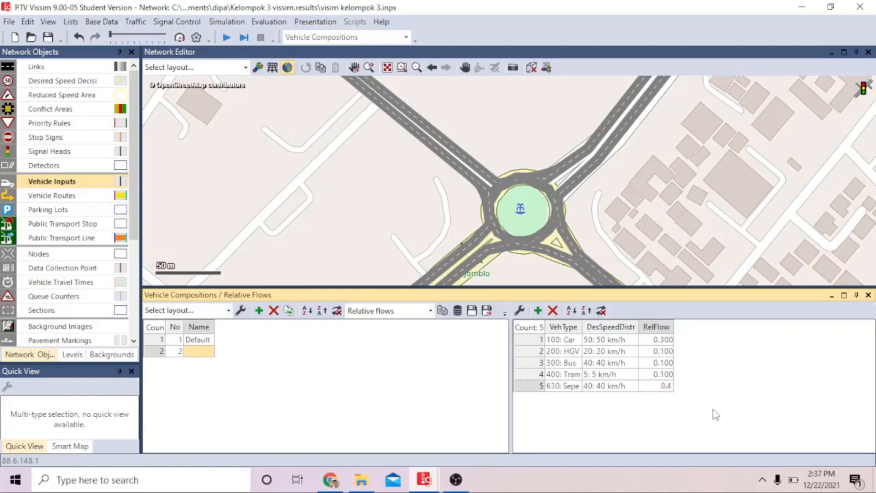
{"action": "key", "text": "Return"}
Name vehicle composition 2 "visim 1" and close the vehicle compositions list
{"action": "left_click", "coordinate": [197, 352]}
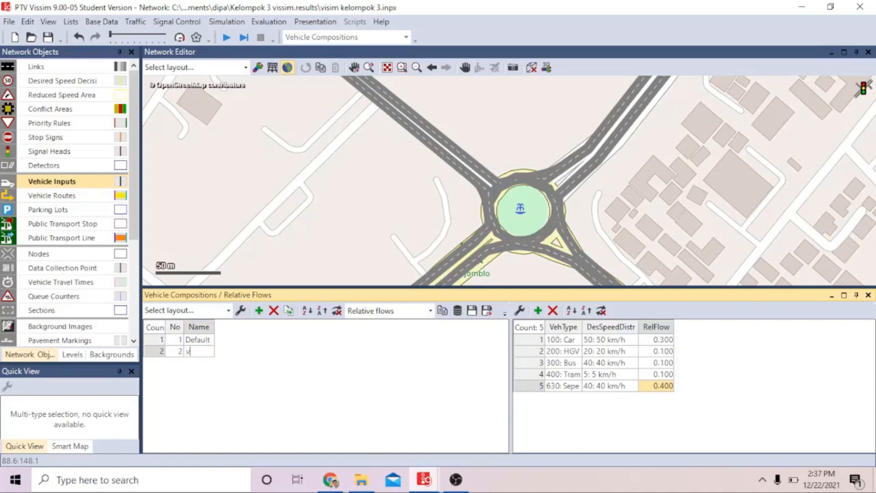
{"action": "key", "text": "Return"}
{"action": "left_click", "coordinate": [868, 296]}
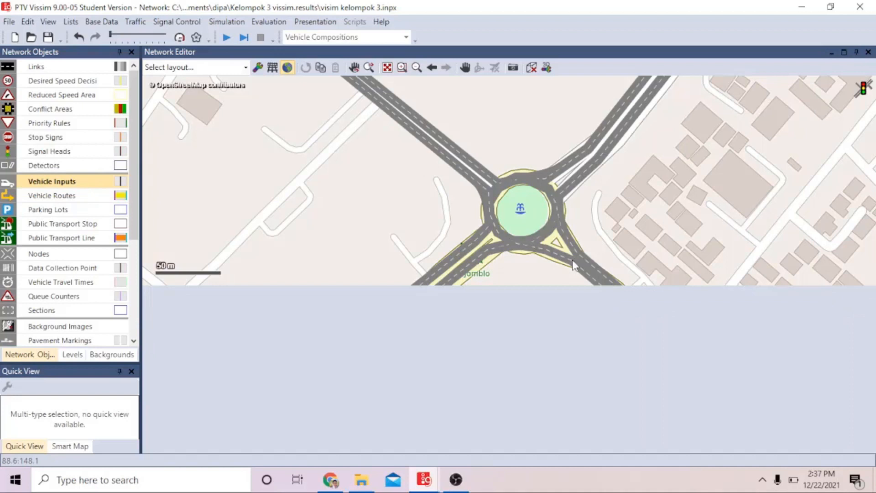
Open the vehicle inputs list, assign composition 2: visim 1 to all four inputs and close the list
{"action": "right_click", "coordinate": [55, 181]}
{"action": "left_click", "coordinate": [118, 189]}
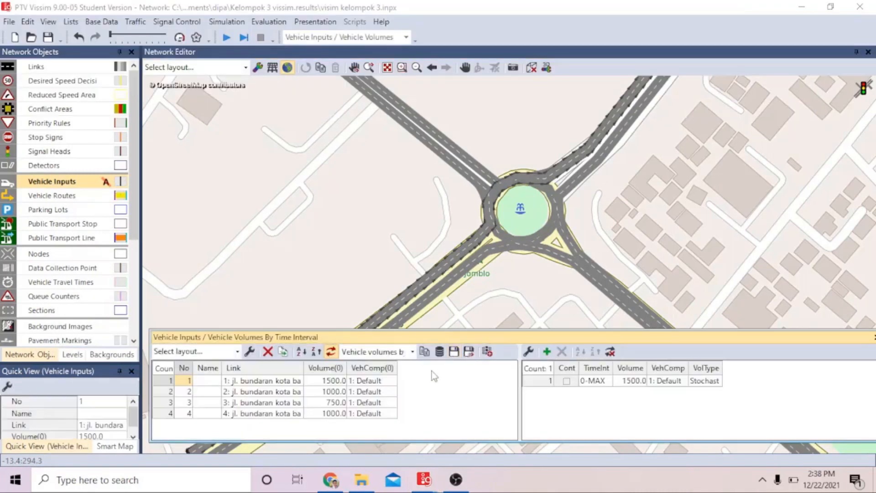
{"action": "left_click", "coordinate": [393, 381]}
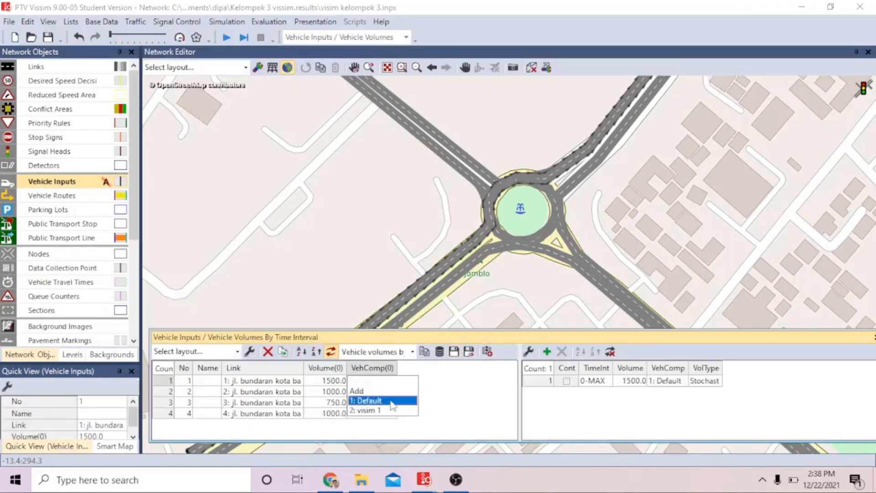
{"action": "left_click", "coordinate": [385, 409]}
{"action": "left_click", "coordinate": [391, 394]}
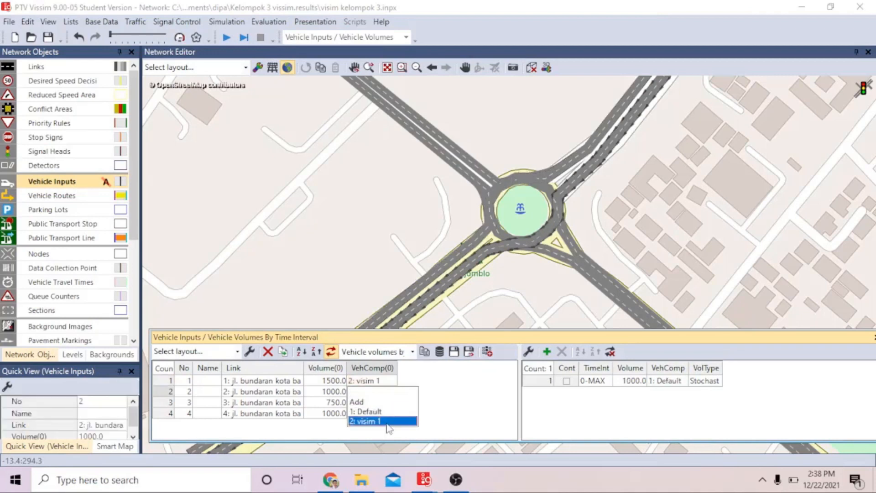
{"action": "left_click", "coordinate": [386, 420]}
{"action": "left_click", "coordinate": [392, 403]}
{"action": "left_click", "coordinate": [387, 431]}
{"action": "left_click", "coordinate": [389, 413]}
{"action": "left_click", "coordinate": [391, 413]}
{"action": "left_click", "coordinate": [389, 414]}
{"action": "left_click", "coordinate": [873, 337]}
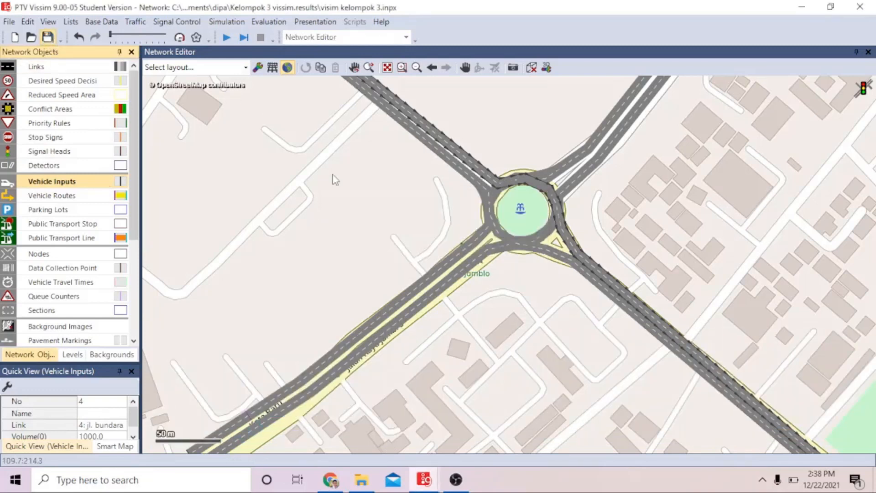
Run the simulation and watch the traffic at the roundabout in a tilted 3D view
{"action": "left_click", "coordinate": [226, 38]}
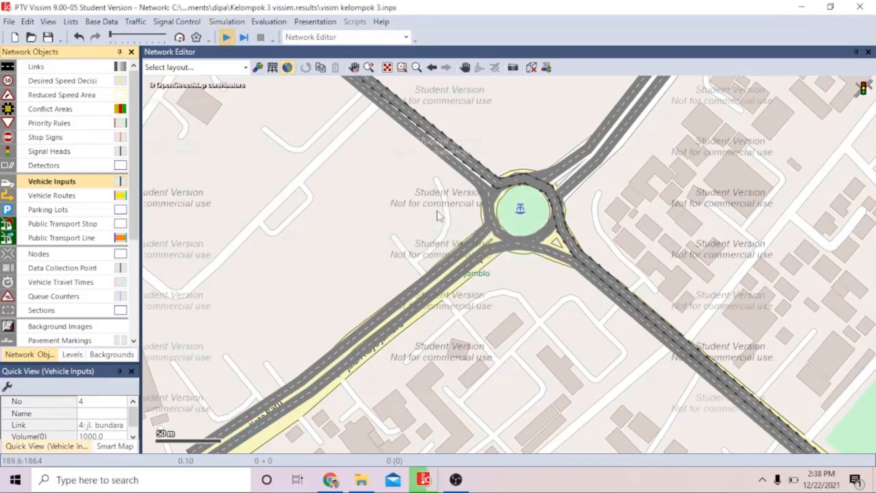
{"action": "left_click", "coordinate": [531, 68]}
{"action": "mouse_move", "coordinate": [507, 150]}
{"action": "left_mouse_down"}
{"action": "mouse_move", "coordinate": [557, 223]}
{"action": "mouse_move", "coordinate": [524, 149]}
{"action": "left_mouse_up"}
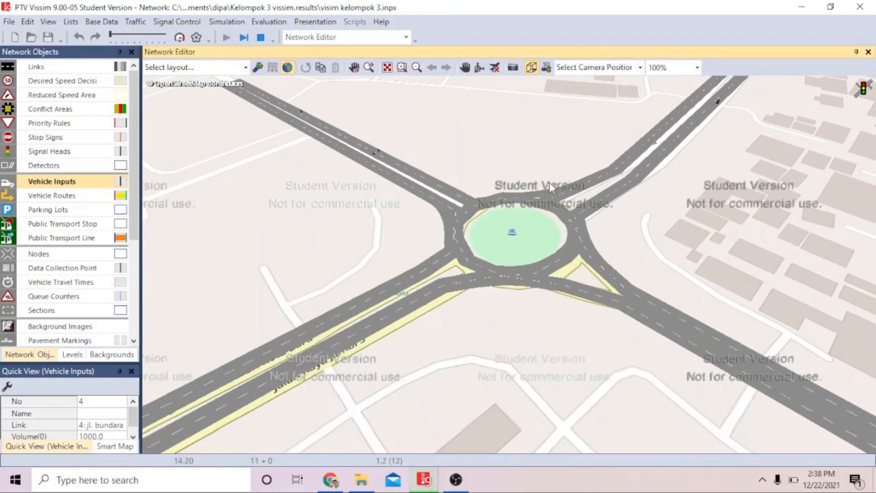
{"action": "scroll", "coordinate": [549, 182], "scroll_direction": "up", "scroll_amount": 1}
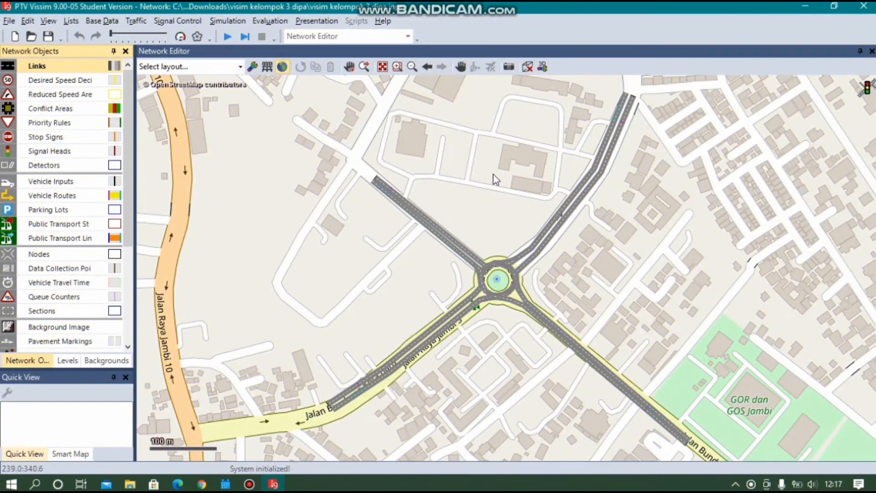
Open the signal controllers list and add a new signal controller
{"action": "left_click", "coordinate": [460, 66]}
{"action": "left_click_drag", "start_coordinate": [513, 213], "coordinate": [508, 204]}
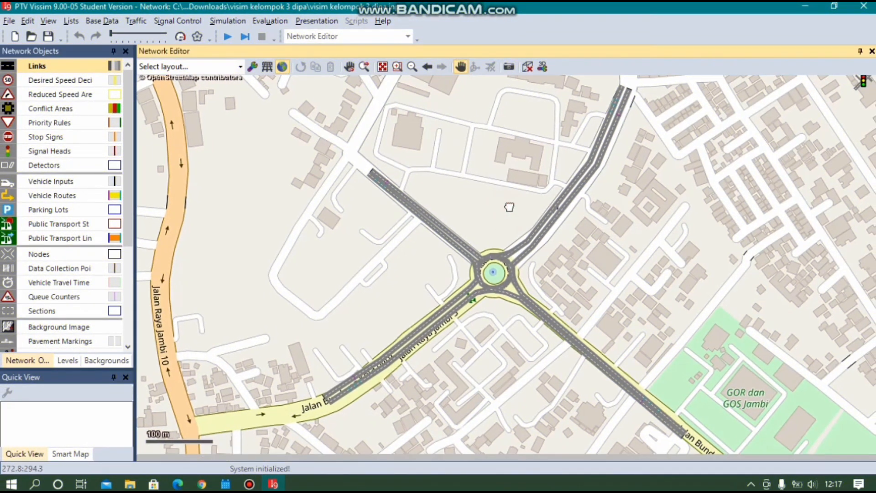
{"action": "left_click", "coordinate": [461, 68]}
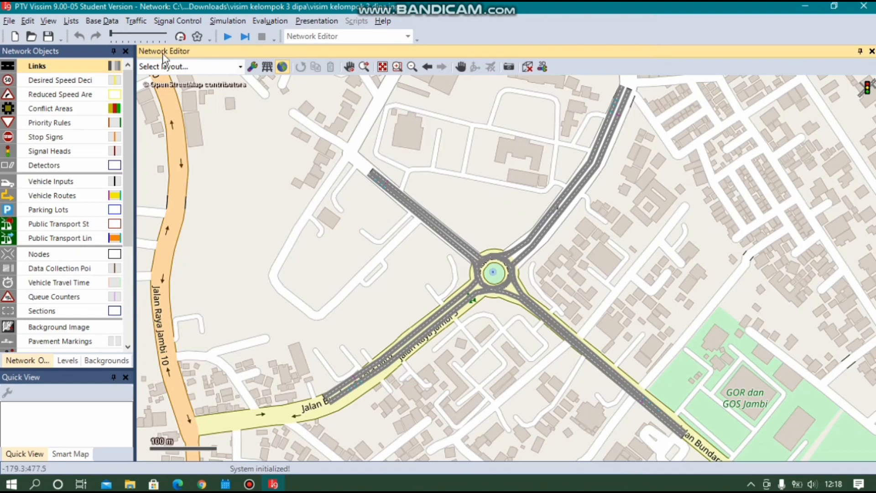
{"action": "left_click", "coordinate": [185, 24]}
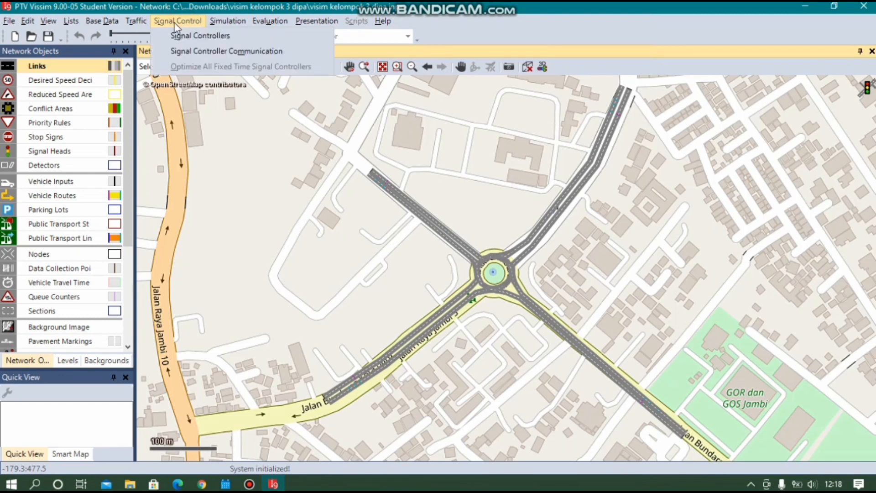
{"action": "left_click", "coordinate": [200, 36]}
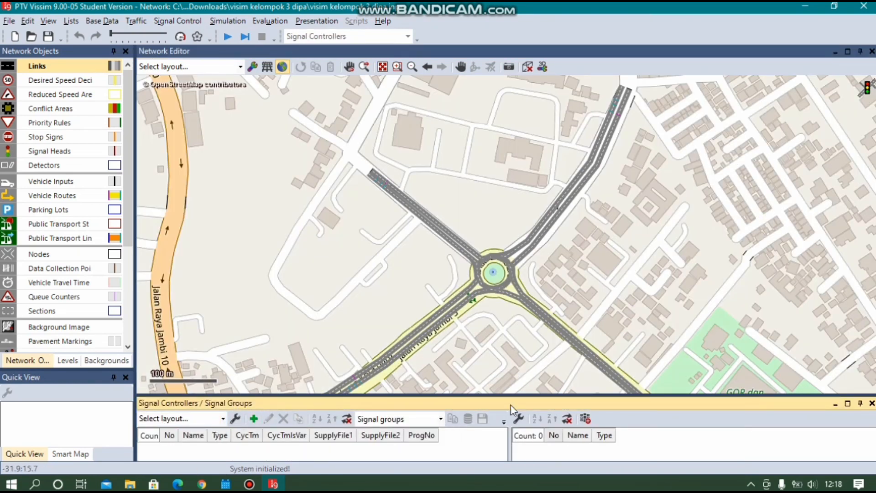
{"action": "left_click", "coordinate": [254, 419]}
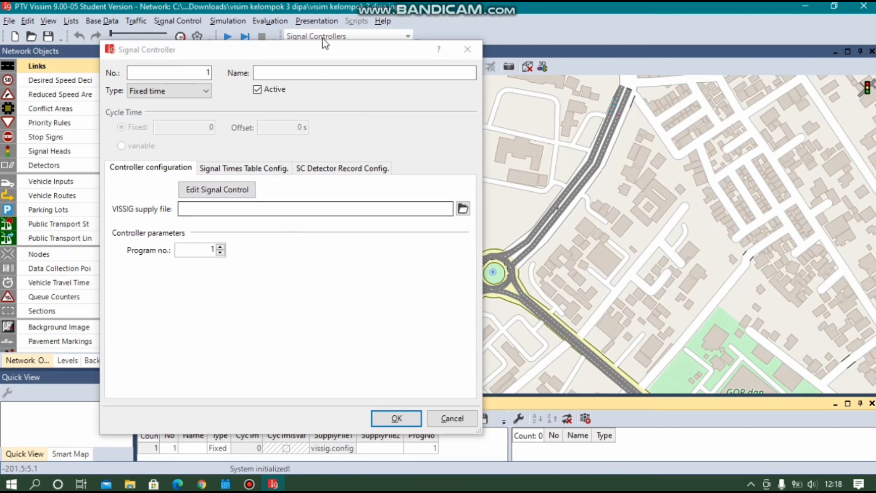
Name the new signal controller "simpang tugu keris"
{"action": "left_click", "coordinate": [307, 55]}
{"action": "left_click_drag", "start_coordinate": [306, 56], "coordinate": [473, 49]}
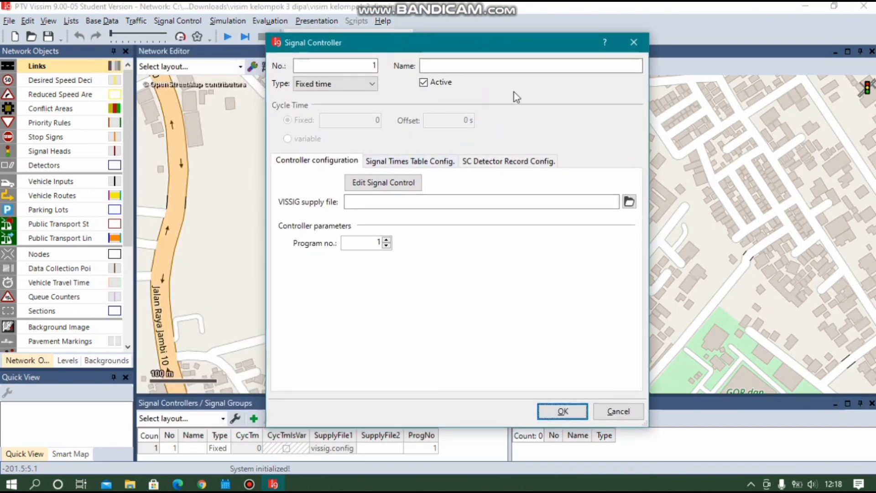
{"action": "left_click", "coordinate": [469, 66]}
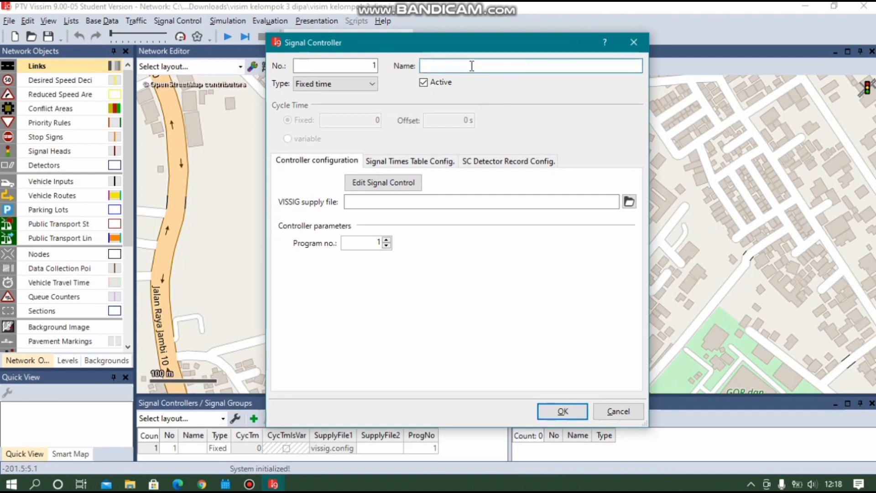
{"action": "type", "text": "simpang tugu keris"}
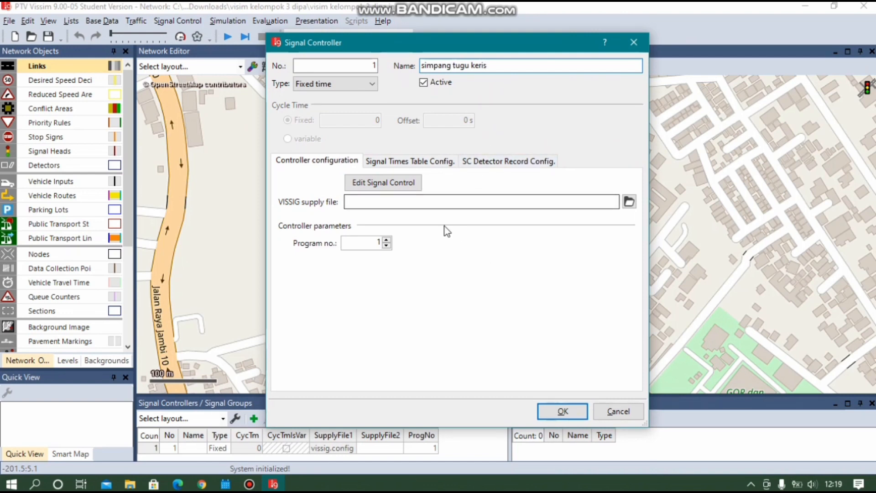
Open the controller's signal control for editing and name it "simpang tugu keris"
{"action": "left_click", "coordinate": [405, 186]}
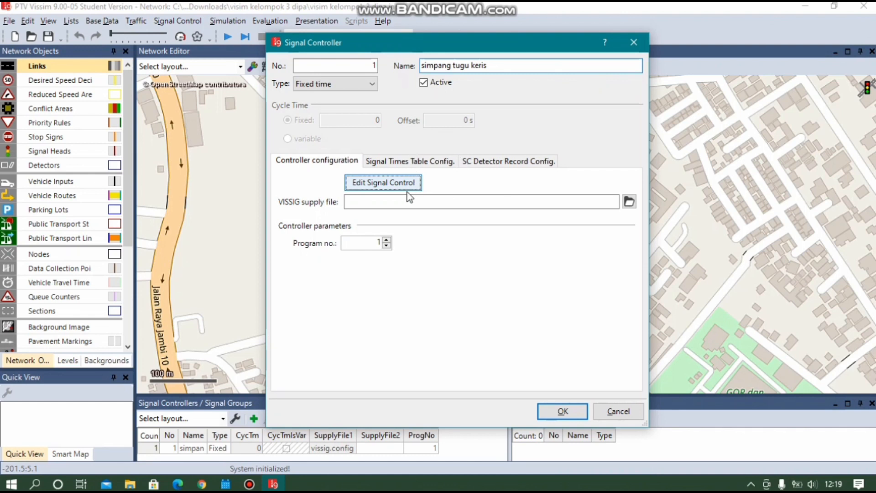
{"action": "left_click", "coordinate": [392, 187]}
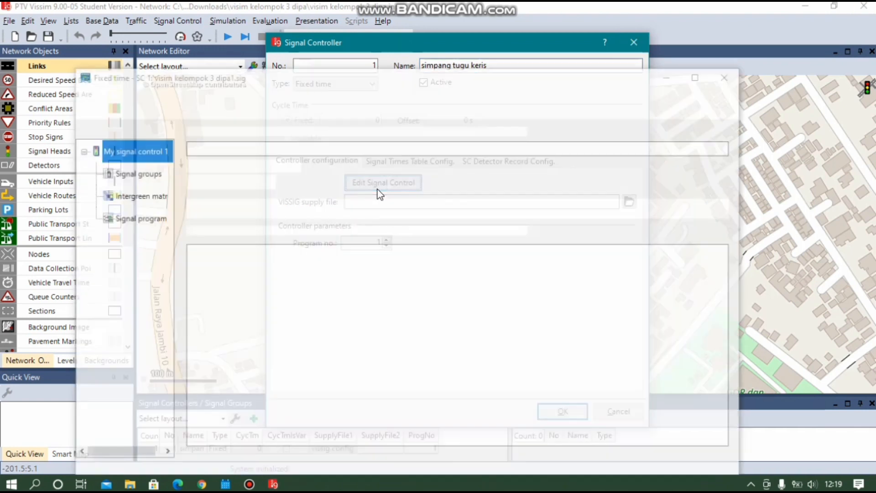
{"action": "left_click_drag", "start_coordinate": [448, 59], "coordinate": [456, 32]}
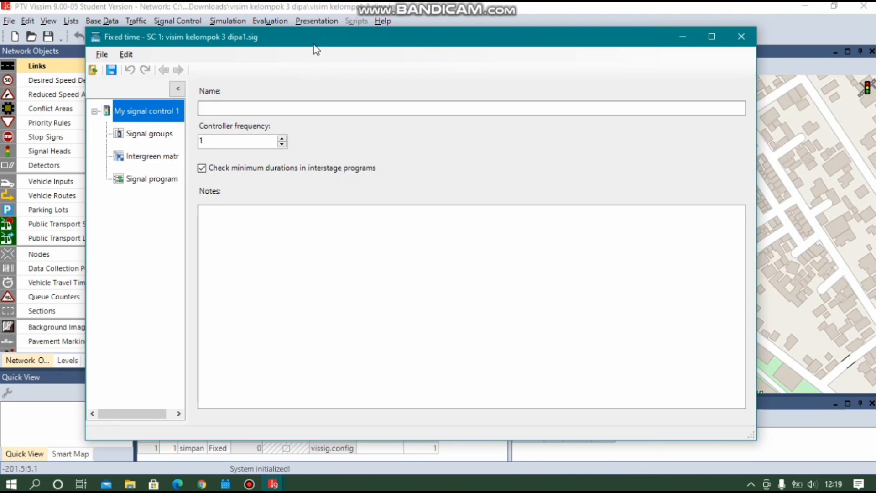
{"action": "left_click_drag", "start_coordinate": [304, 42], "coordinate": [326, 50]}
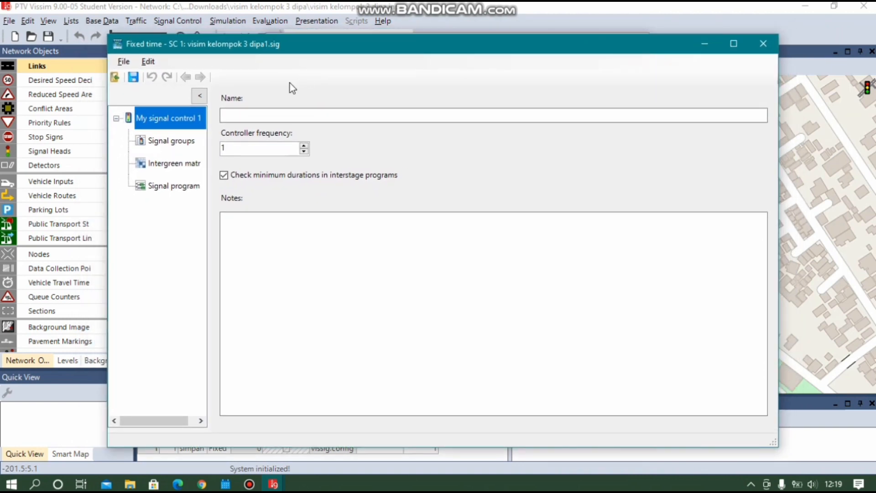
{"action": "left_click", "coordinate": [266, 115]}
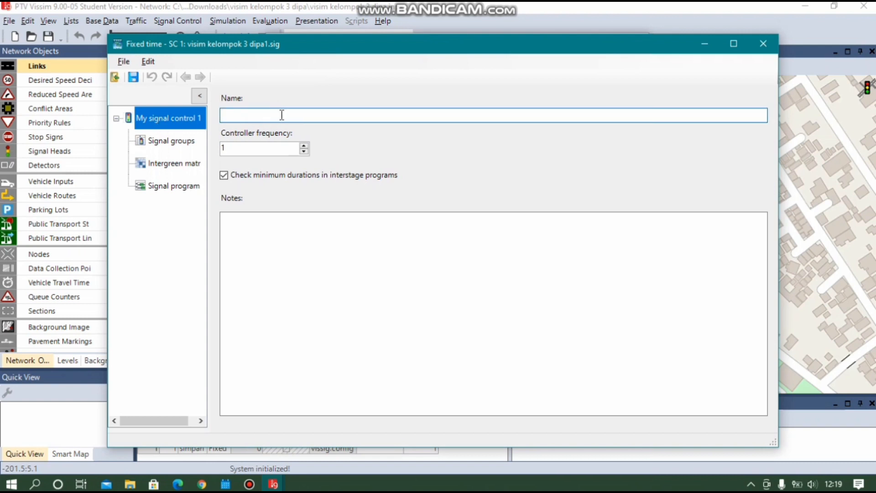
{"action": "type", "text": "simpang tugu keris"}
Add four signal groups to the simpang tugu keris signal control
{"action": "left_click", "coordinate": [167, 144]}
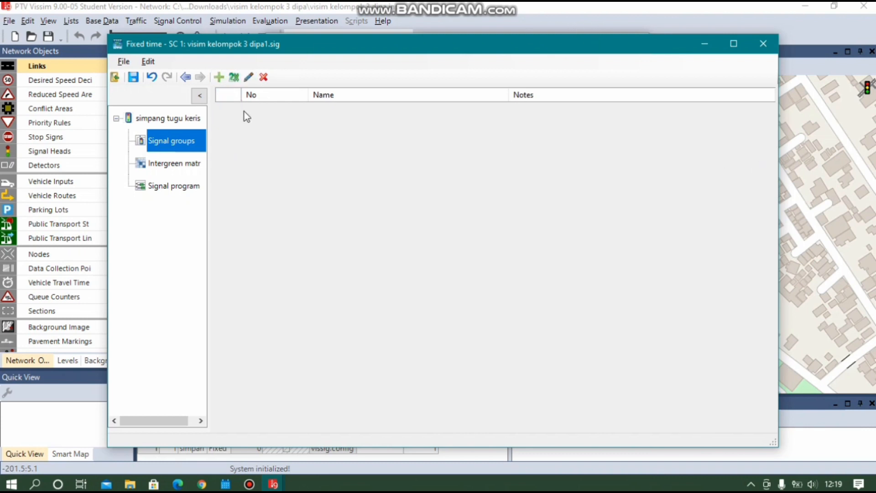
{"action": "left_click", "coordinate": [220, 80]}
{"action": "left_click", "coordinate": [219, 78]}
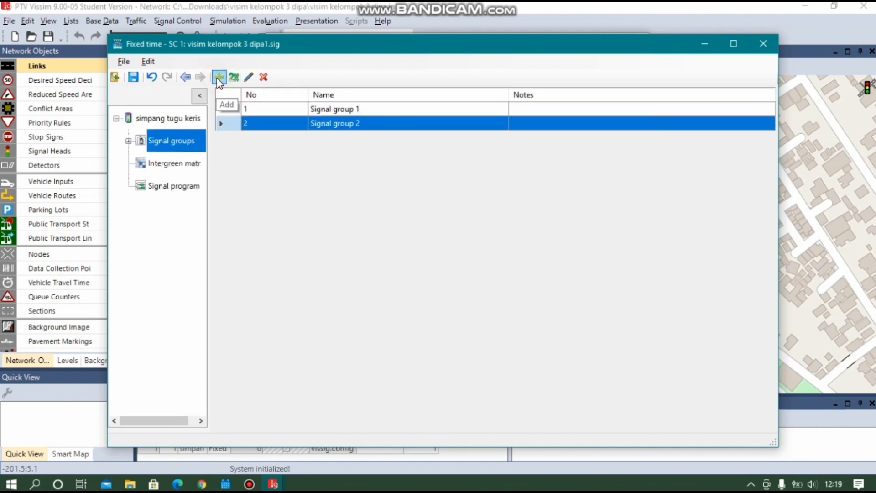
{"action": "left_click", "coordinate": [219, 78]}
{"action": "left_click", "coordinate": [219, 79]}
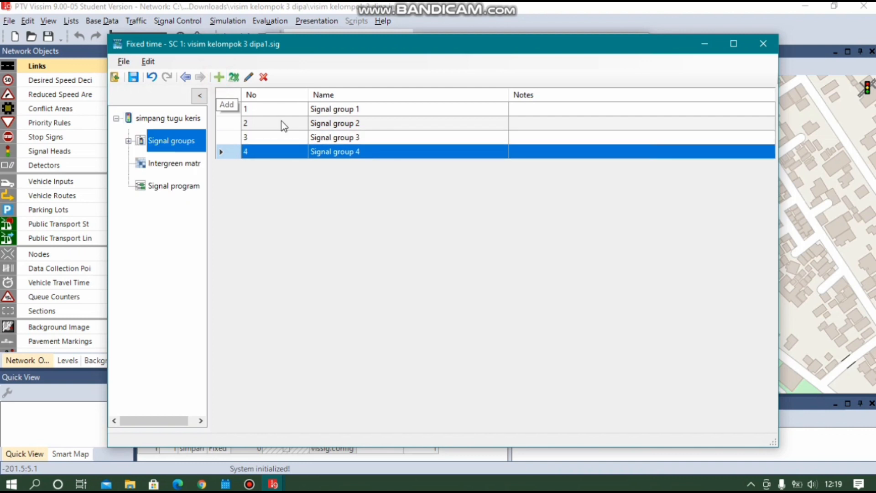
Rename signal group 1 as "barat laut" and signal group 2 as "timur laut"
{"action": "left_click", "coordinate": [349, 109]}
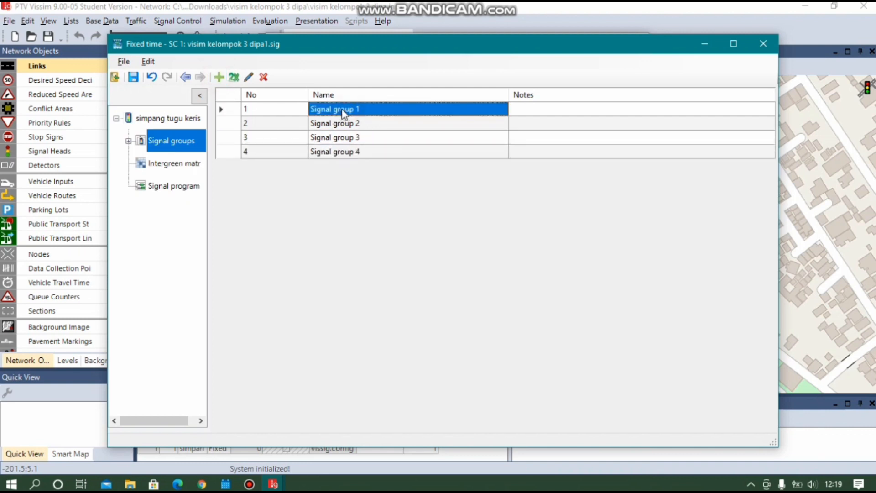
{"action": "left_click", "coordinate": [344, 113]}
{"action": "left_click_drag", "start_coordinate": [377, 109], "coordinate": [295, 109]}
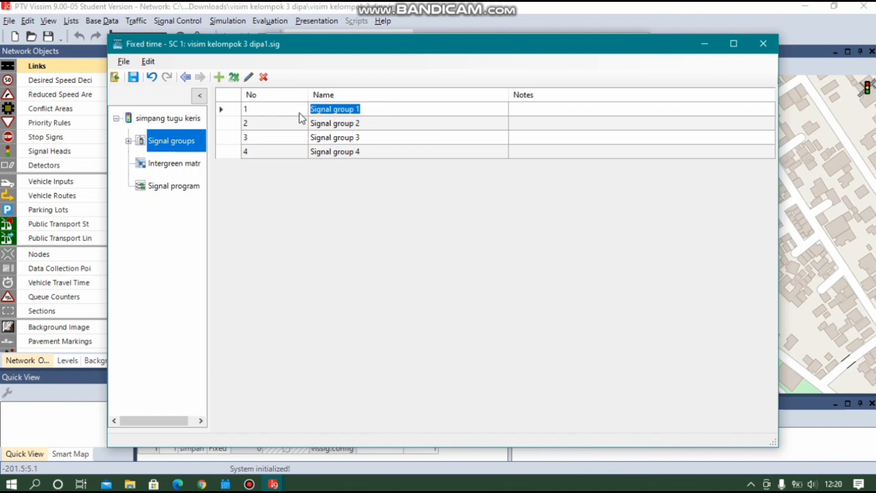
{"action": "type", "text": "barat laut"}
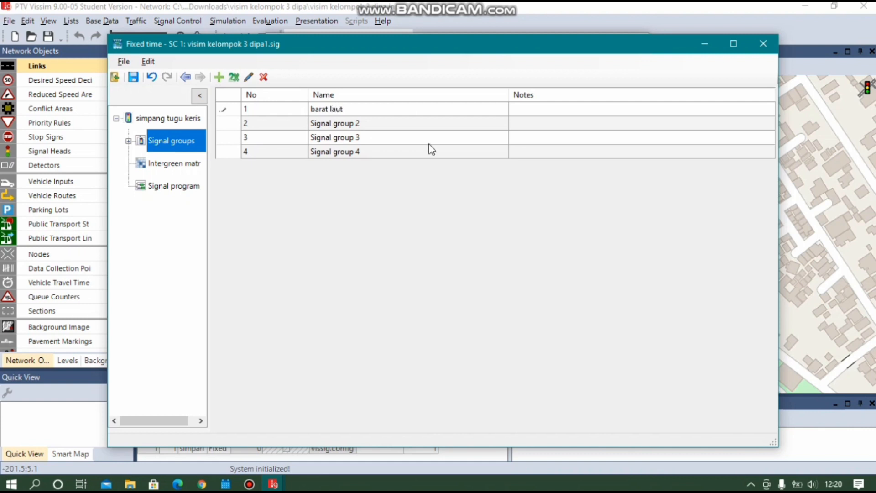
{"action": "left_click", "coordinate": [359, 123]}
{"action": "left_click", "coordinate": [359, 122]}
{"action": "left_click_drag", "start_coordinate": [361, 122], "coordinate": [261, 94]}
{"action": "type", "text": "timur laut"}
Rename signal group 3 as "tenggara"
{"action": "left_click", "coordinate": [361, 137]}
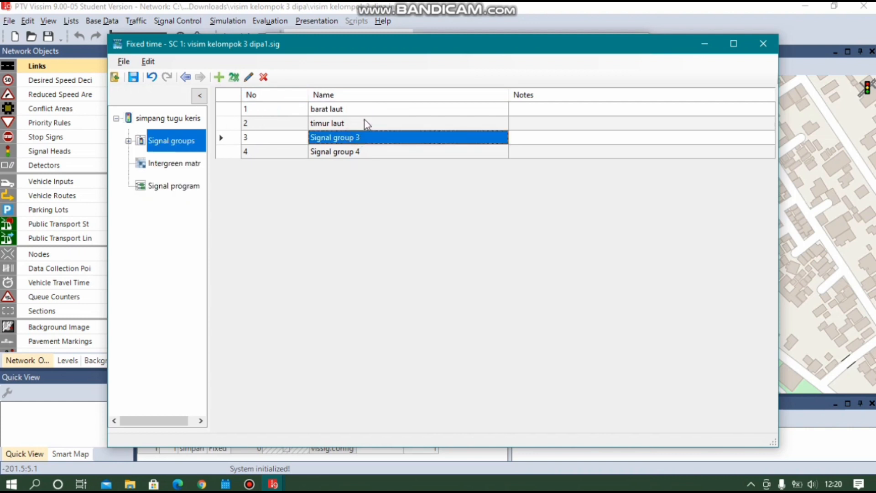
{"action": "left_click", "coordinate": [359, 137]}
{"action": "left_click_drag", "start_coordinate": [361, 137], "coordinate": [292, 132]}
{"action": "type", "text": "tenggara"}
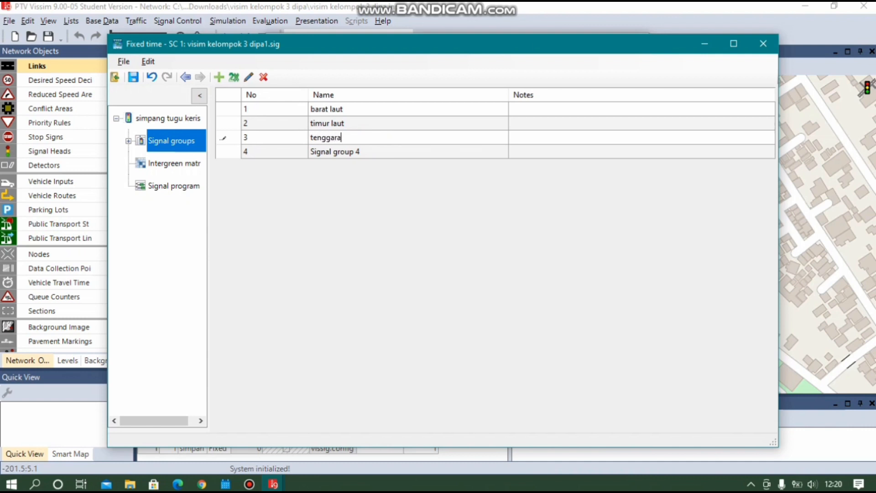
Rename signal group 4 as "barat daya"
{"action": "left_click", "coordinate": [406, 152]}
{"action": "left_click", "coordinate": [350, 151]}
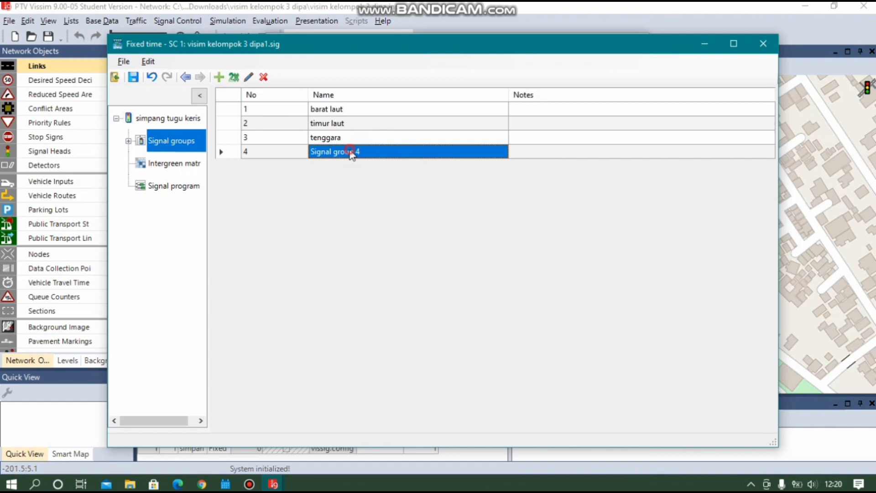
{"action": "left_click_drag", "start_coordinate": [361, 152], "coordinate": [276, 141]}
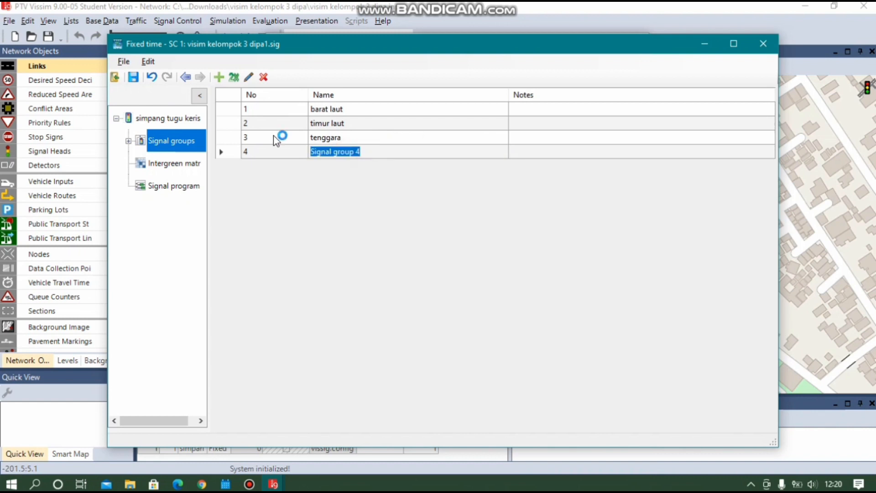
{"action": "type", "text": "barat daya"}
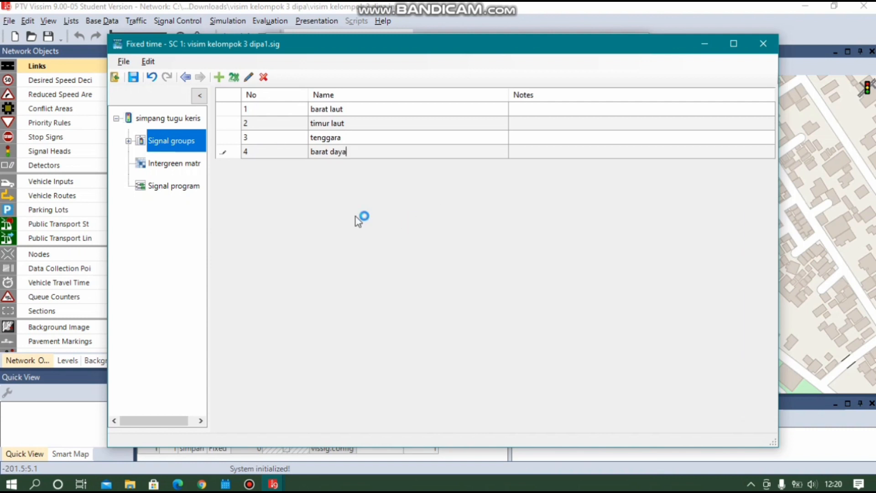
Expand the signal groups and examine the default sequence and minimum durations of each of the four groups
{"action": "left_click", "coordinate": [181, 146]}
{"action": "left_click", "coordinate": [128, 141]}
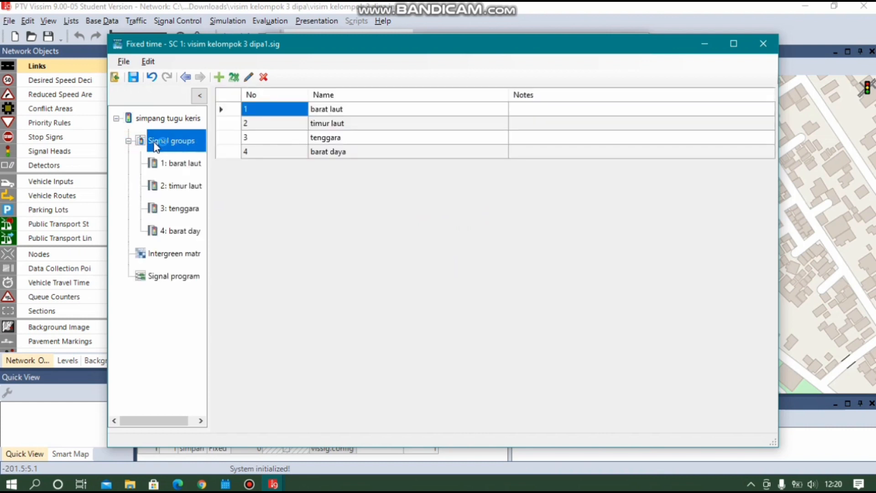
{"action": "left_click", "coordinate": [129, 141]}
{"action": "left_click", "coordinate": [129, 141]}
{"action": "left_click", "coordinate": [186, 170]}
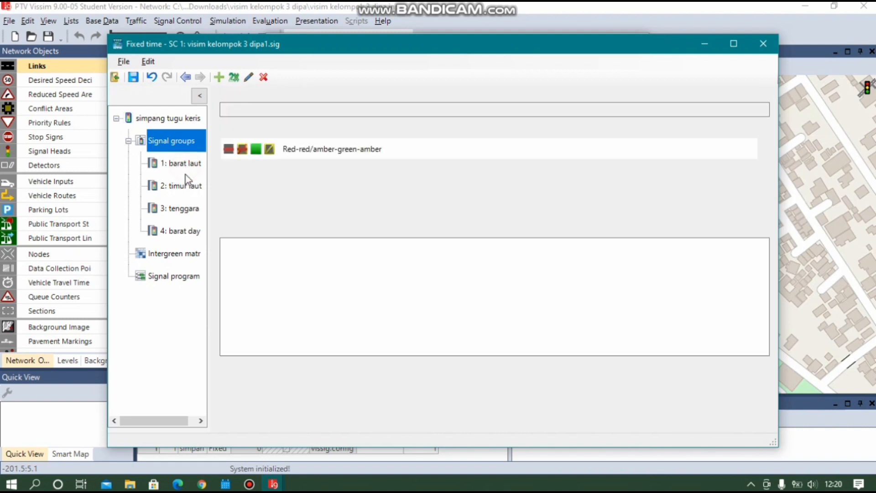
{"action": "left_click", "coordinate": [186, 182]}
{"action": "left_click", "coordinate": [190, 210]}
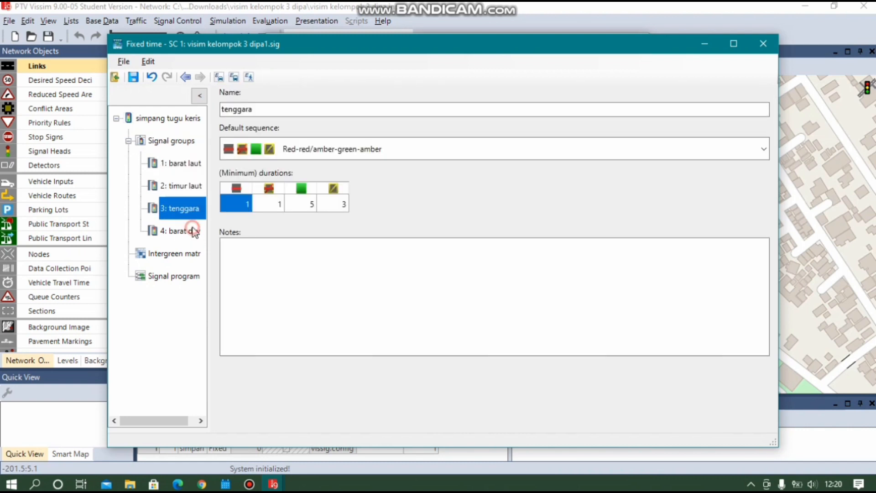
{"action": "left_click", "coordinate": [194, 231]}
Set the minimum red duration of the barat laut signal group to 10
{"action": "left_click", "coordinate": [162, 168]}
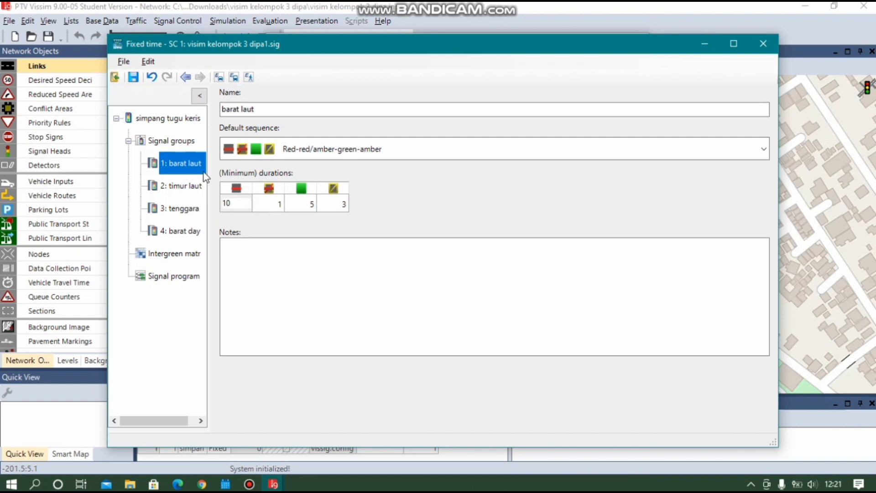
{"action": "left_click", "coordinate": [195, 187]}
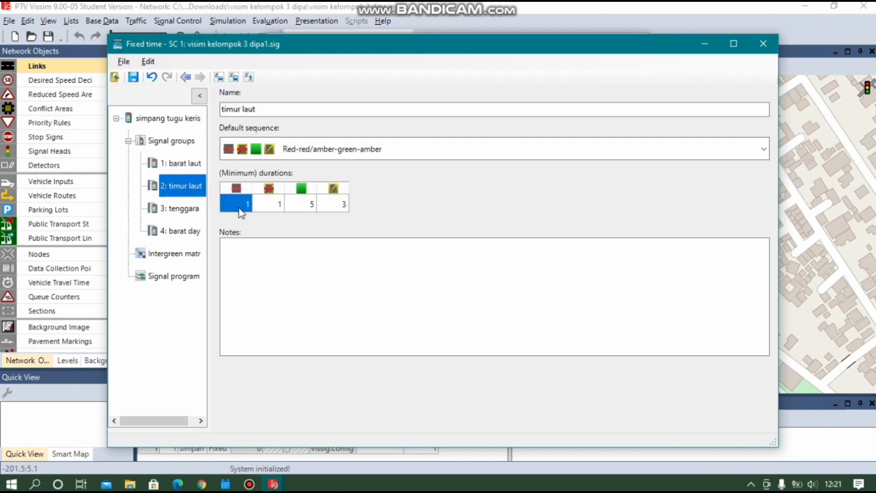
{"action": "key", "text": "Up"}
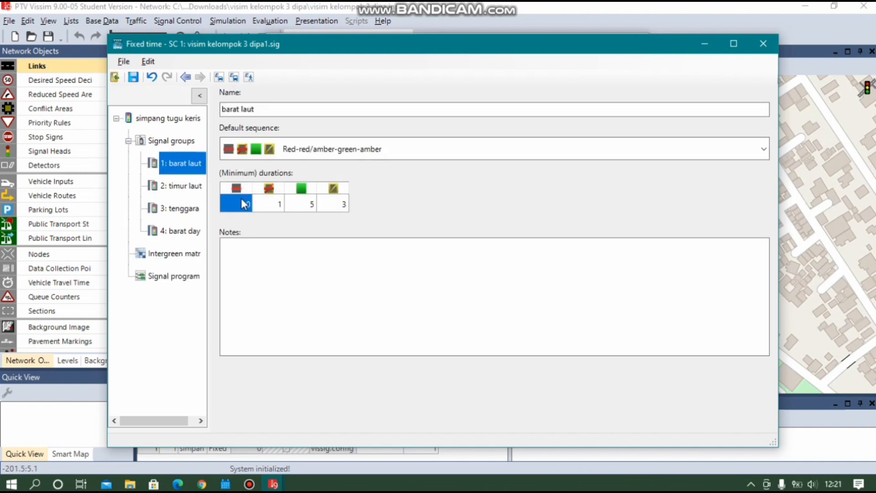
Set the minimum red duration to 10 for the timur laut and tenggara signal groups
{"action": "left_click", "coordinate": [178, 187]}
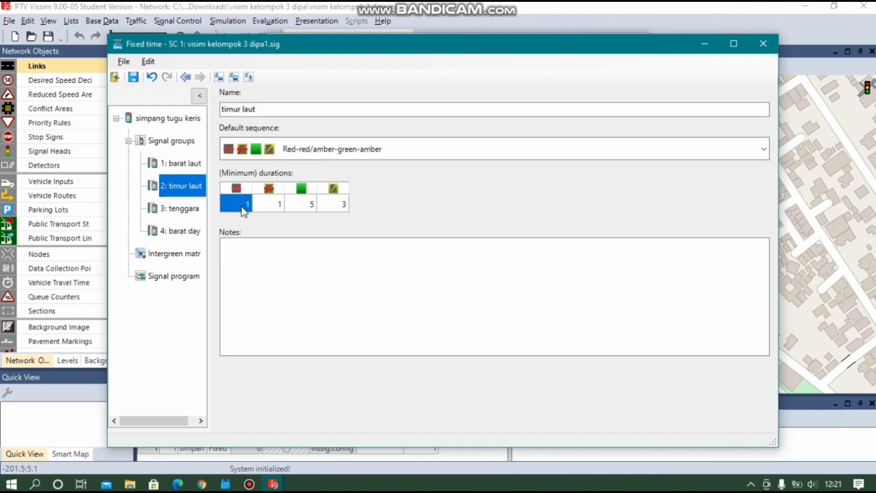
{"action": "left_click", "coordinate": [242, 206]}
{"action": "type", "text": "1"}
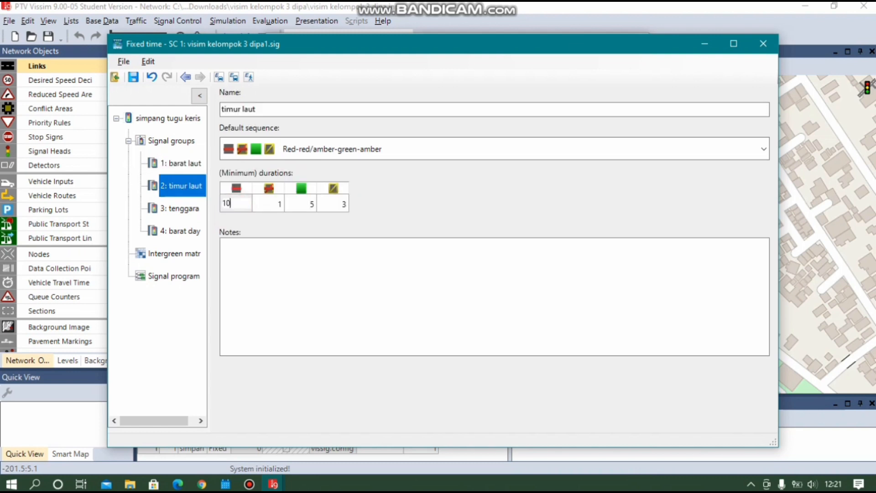
{"action": "left_click", "coordinate": [183, 209]}
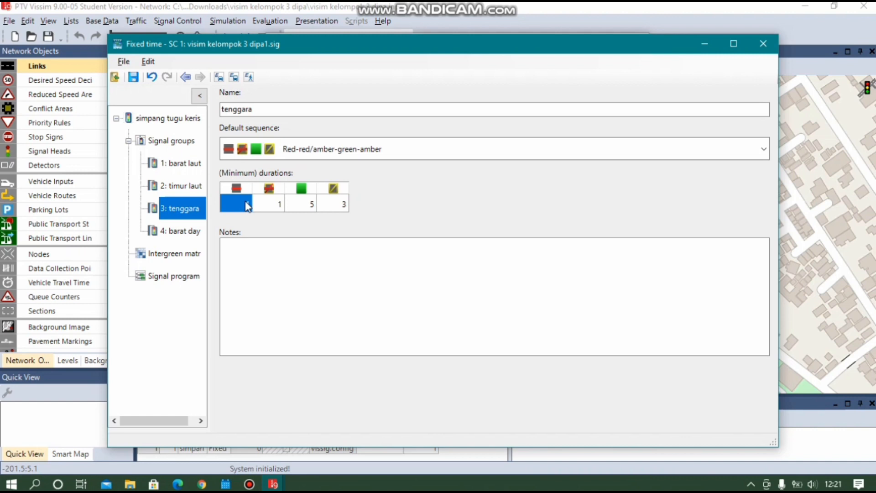
{"action": "left_click", "coordinate": [247, 202]}
{"action": "type", "text": "10"}
Set the barat daya group's minimum red duration to 10 and review the durations of all four signal groups
{"action": "left_click", "coordinate": [192, 231]}
{"action": "left_click", "coordinate": [240, 203]}
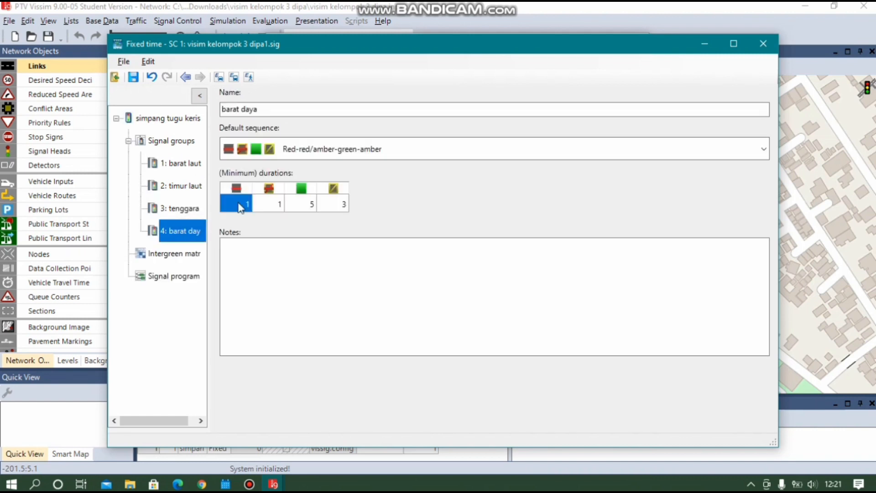
{"action": "type", "text": "1"}
{"action": "left_click", "coordinate": [179, 164]}
{"action": "left_click", "coordinate": [182, 186]}
{"action": "left_click", "coordinate": [186, 210]}
{"action": "left_click", "coordinate": [181, 231]}
Add a signal program, open it for editing and set its cycle time to 240 s
{"action": "left_click", "coordinate": [175, 276]}
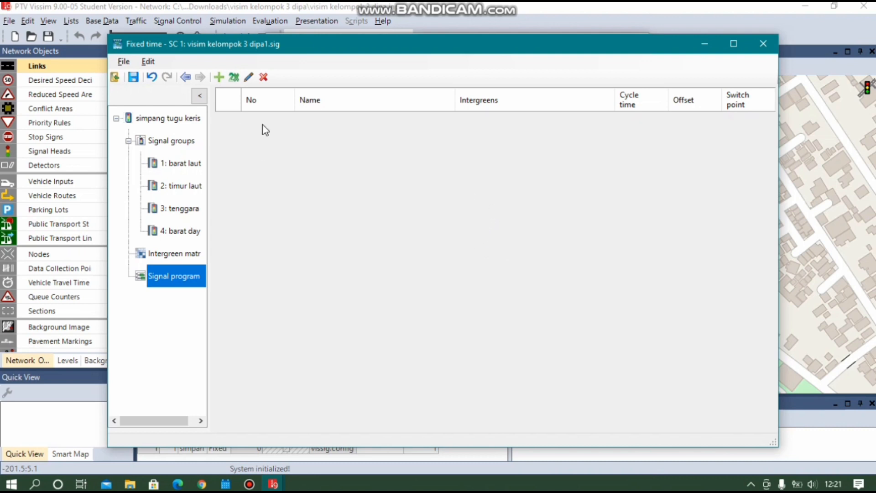
{"action": "left_click", "coordinate": [219, 78]}
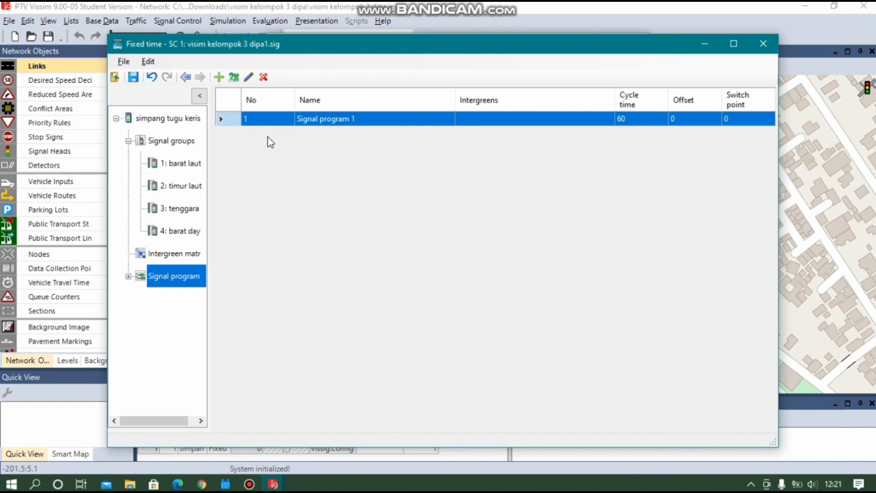
{"action": "double_click", "coordinate": [235, 122]}
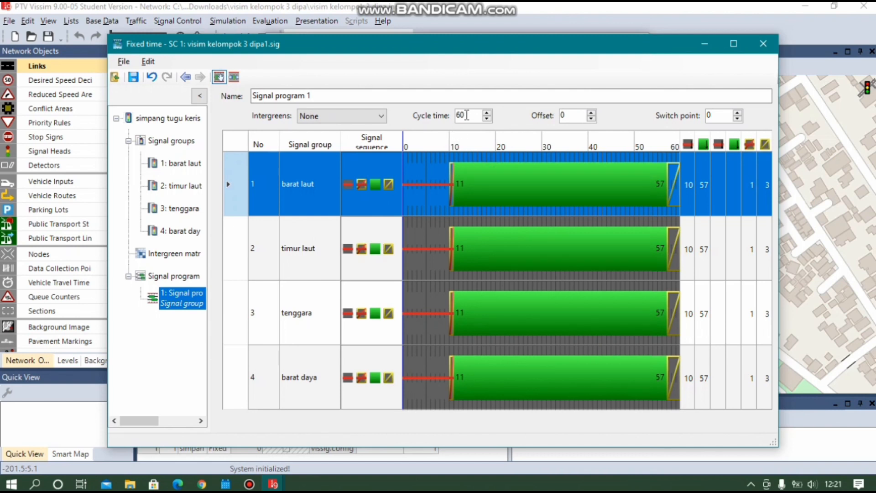
{"action": "double_click", "coordinate": [468, 114]}
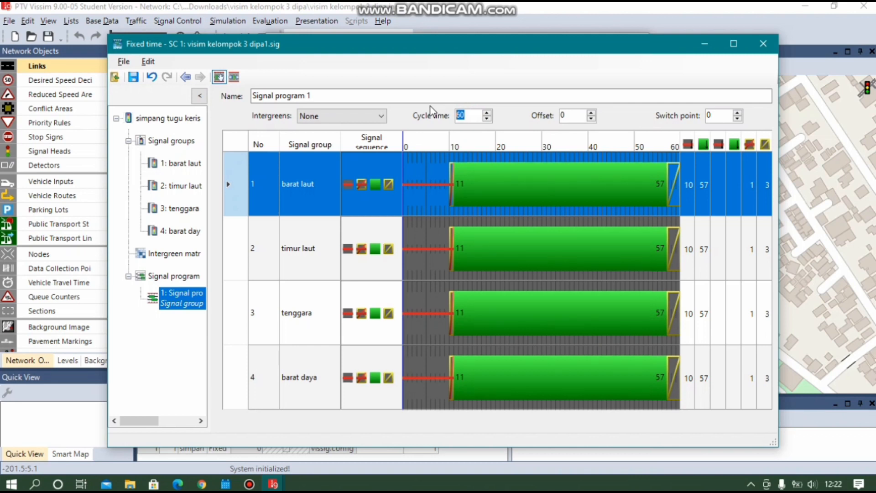
{"action": "type", "text": "24"}
{"action": "left_click", "coordinate": [420, 177]}
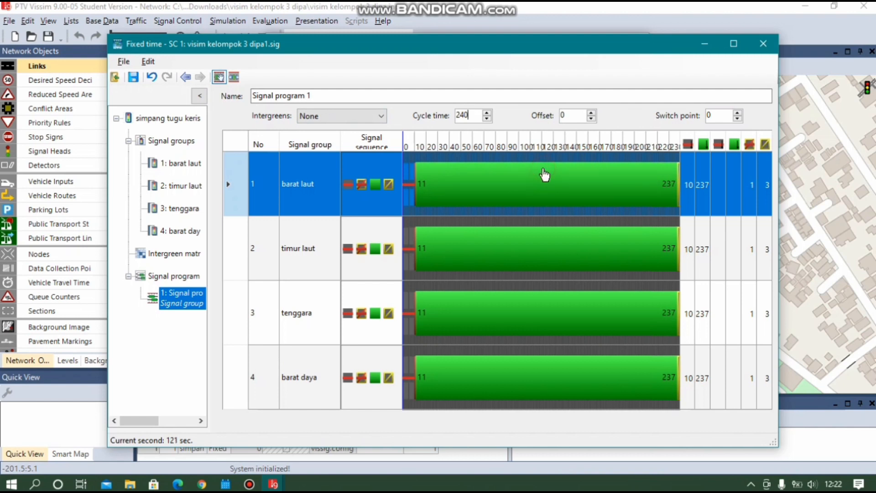
Maximize the signal program editor and make barat laut's green phase run from second 0 to second 57
{"action": "left_click", "coordinate": [734, 43]}
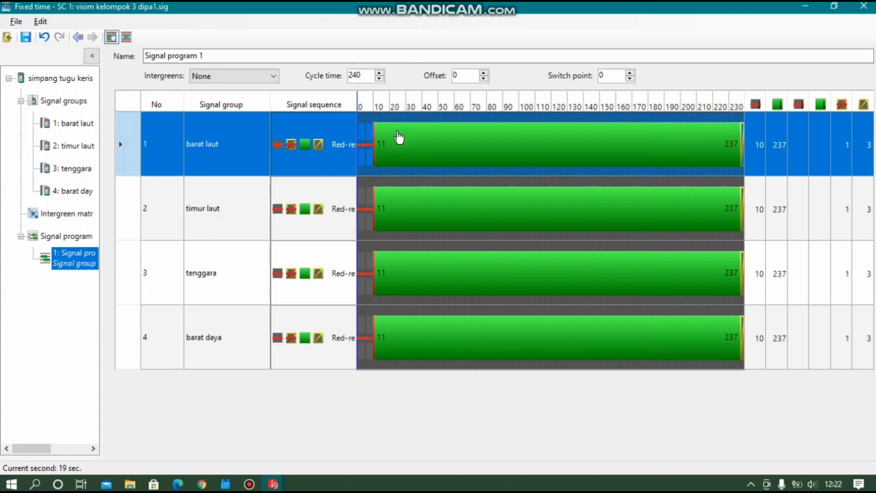
{"action": "left_click_drag", "start_coordinate": [417, 136], "coordinate": [398, 137]}
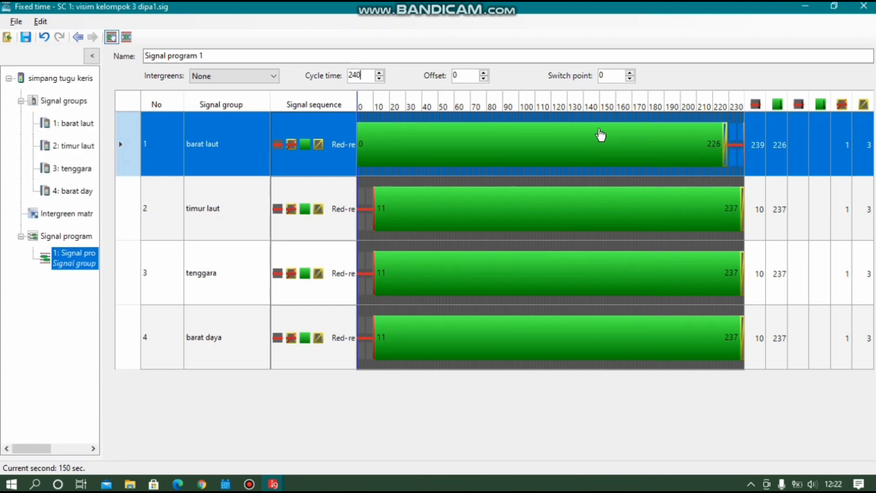
{"action": "mouse_move", "coordinate": [487, 130]}
{"action": "left_mouse_down"}
{"action": "mouse_move", "coordinate": [485, 137]}
{"action": "mouse_move", "coordinate": [500, 139]}
{"action": "mouse_move", "coordinate": [483, 141]}
{"action": "left_mouse_up"}
{"action": "left_click", "coordinate": [696, 135]}
{"action": "left_click_drag", "start_coordinate": [721, 131], "coordinate": [449, 129]}
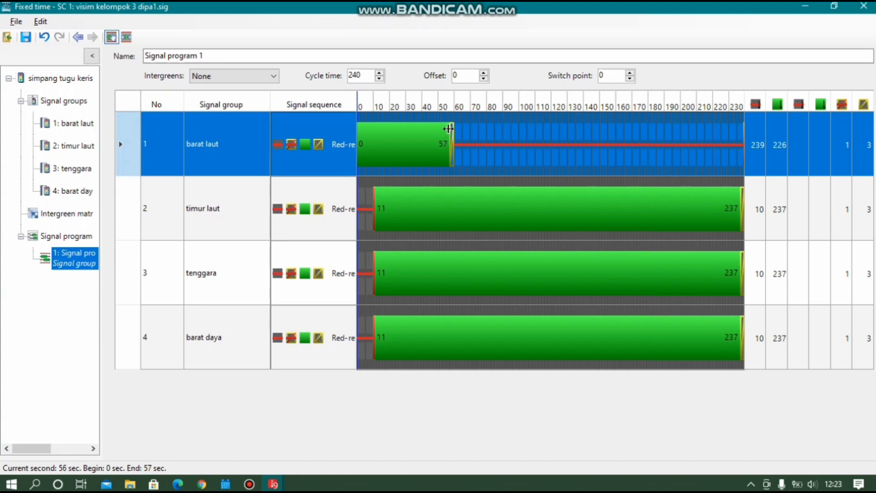
Shorten timur laut's green phase and shift it so it runs from second 60 to second 127
{"action": "left_click", "coordinate": [496, 207]}
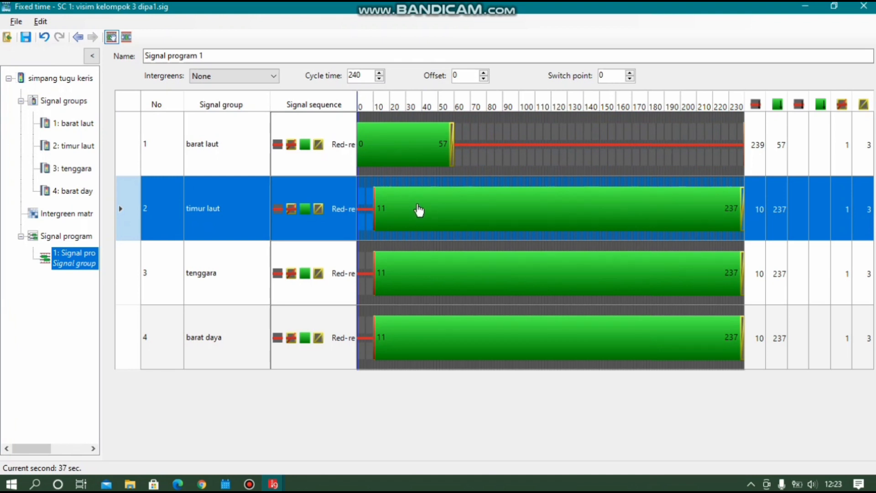
{"action": "left_click_drag", "start_coordinate": [740, 197], "coordinate": [480, 200]}
{"action": "left_click_drag", "start_coordinate": [423, 212], "coordinate": [502, 215]}
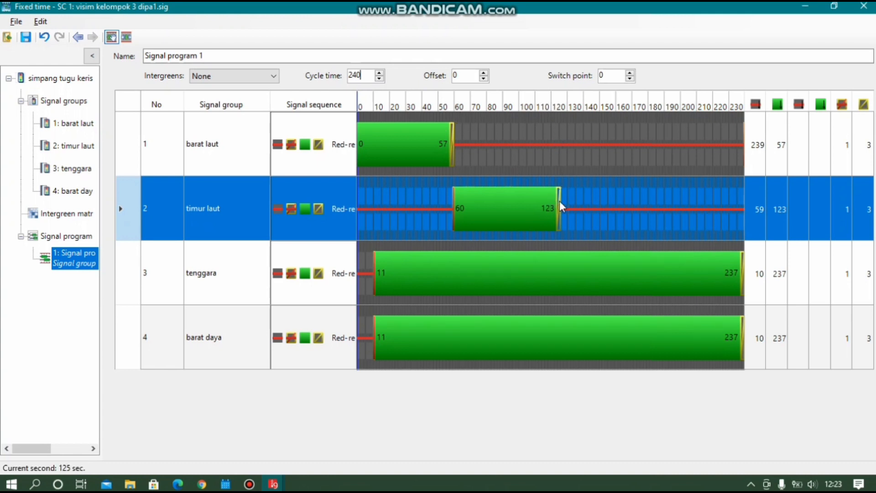
{"action": "left_click_drag", "start_coordinate": [558, 192], "coordinate": [552, 196]}
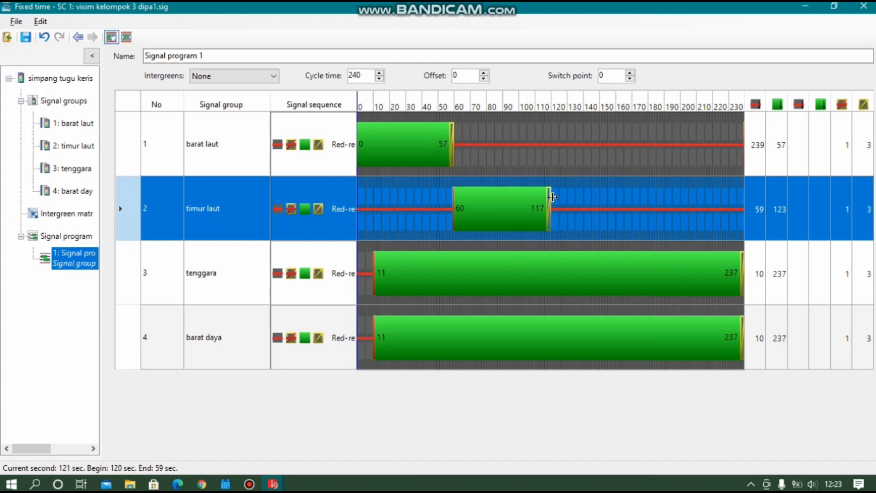
{"action": "left_click_drag", "start_coordinate": [552, 197], "coordinate": [570, 197]}
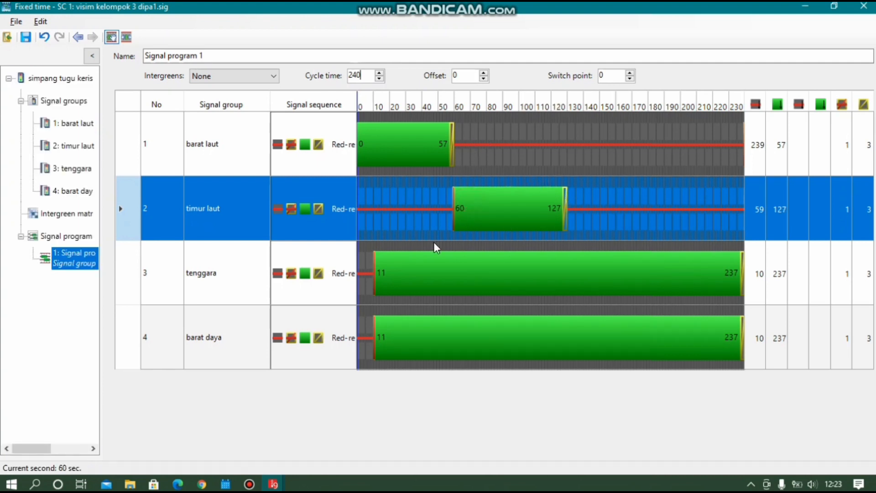
Shorten tenggara's green phase and shift it so it runs from second 131 to second 184
{"action": "left_click", "coordinate": [425, 270]}
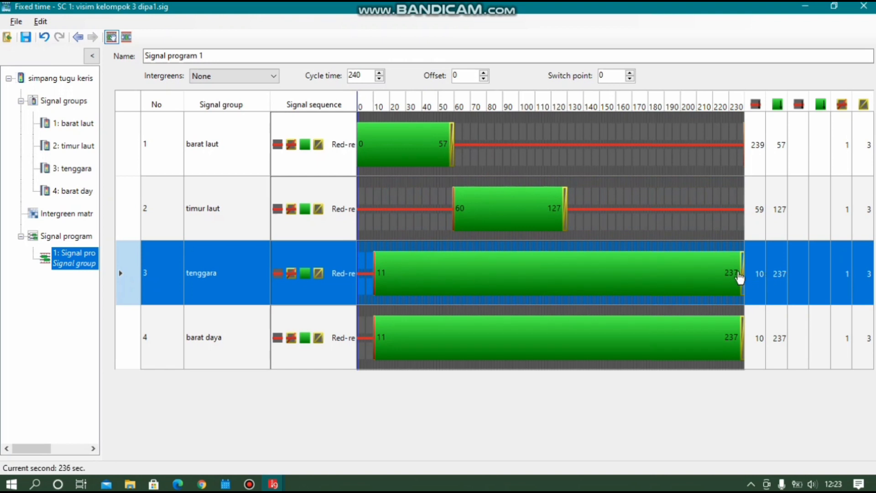
{"action": "left_click_drag", "start_coordinate": [739, 262], "coordinate": [464, 275]}
{"action": "left_click_drag", "start_coordinate": [412, 269], "coordinate": [607, 280]}
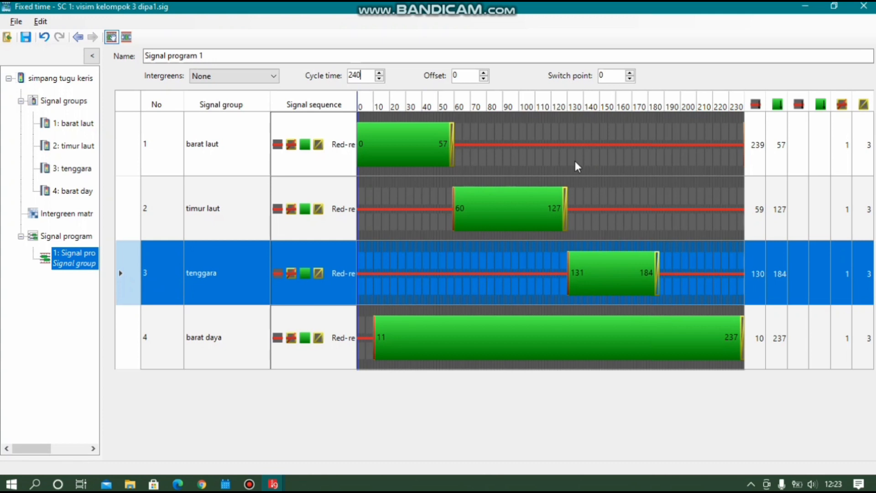
Make timur laut's green phase end at second 117 and shift tenggara's green phase to begin at second 121
{"action": "left_click", "coordinate": [566, 201]}
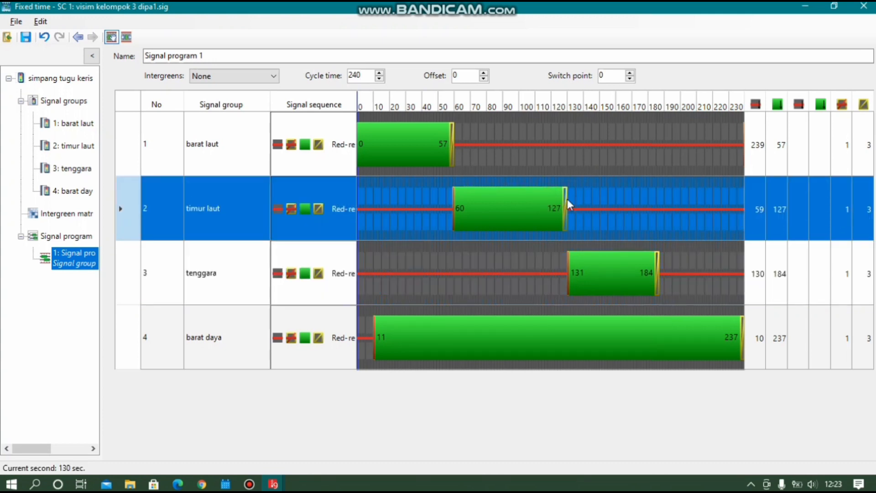
{"action": "left_click_drag", "start_coordinate": [568, 208], "coordinate": [550, 205]}
{"action": "left_click", "coordinate": [625, 271]}
{"action": "left_click_drag", "start_coordinate": [625, 271], "coordinate": [605, 272]}
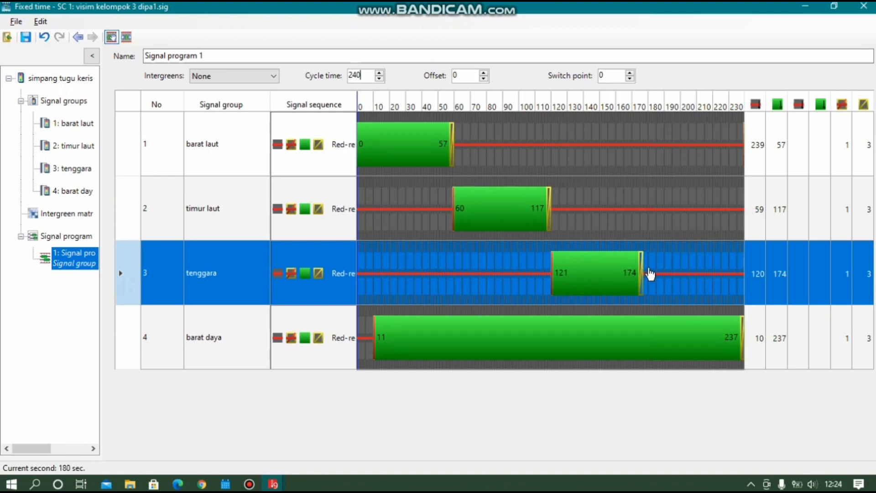
Extend tenggara's green phase to end at second 177 and make barat daya's green phase start at second 181
{"action": "left_click_drag", "start_coordinate": [643, 271], "coordinate": [650, 274]}
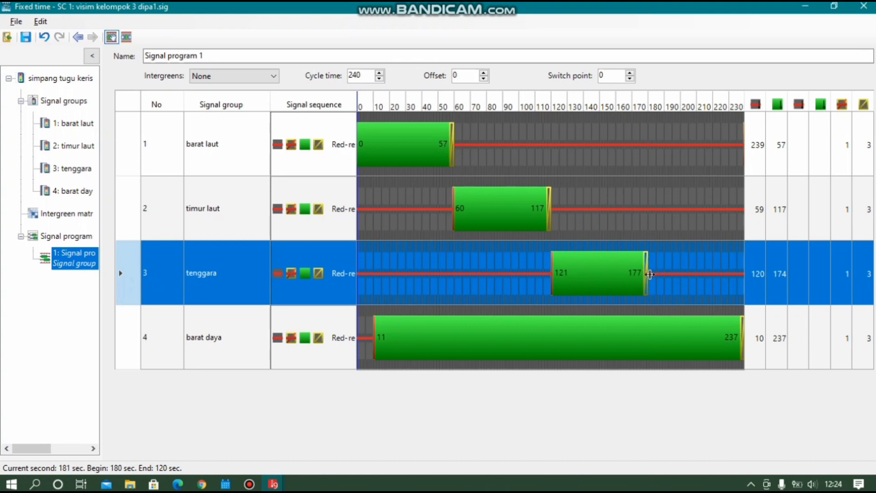
{"action": "left_click_drag", "start_coordinate": [651, 273], "coordinate": [650, 273]}
{"action": "left_click", "coordinate": [497, 338]}
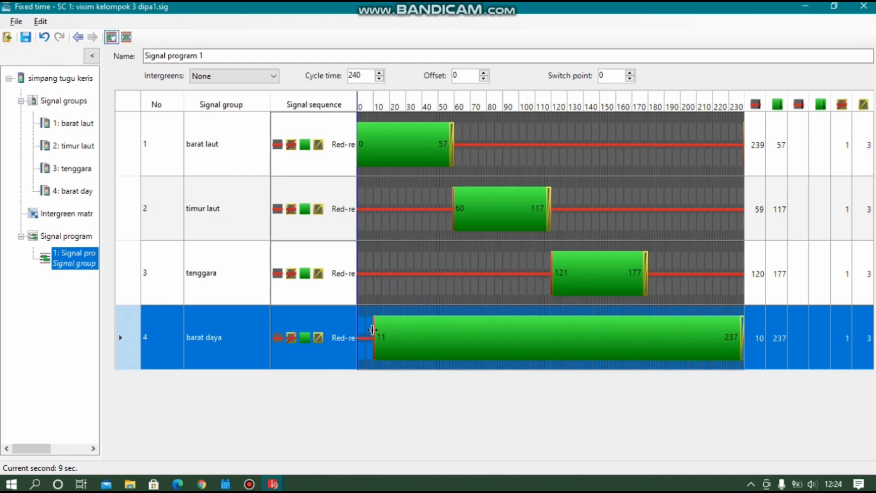
{"action": "left_click_drag", "start_coordinate": [372, 329], "coordinate": [647, 336]}
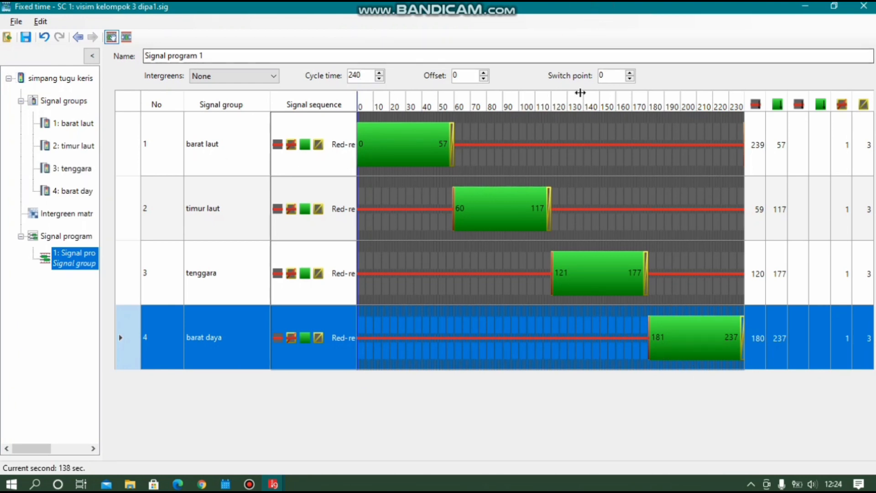
Close the fixed-time signal editor, saving the changes, and accept the signal controller's settings
{"action": "left_click", "coordinate": [870, 8]}
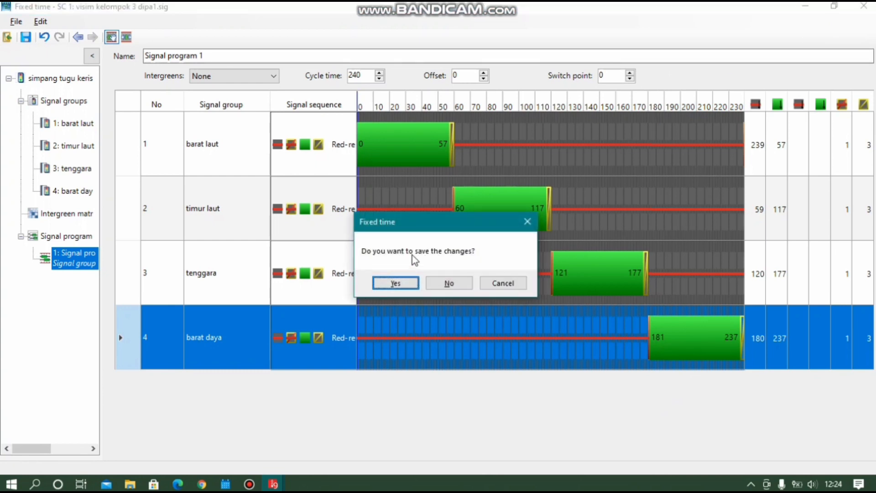
{"action": "left_click", "coordinate": [406, 283]}
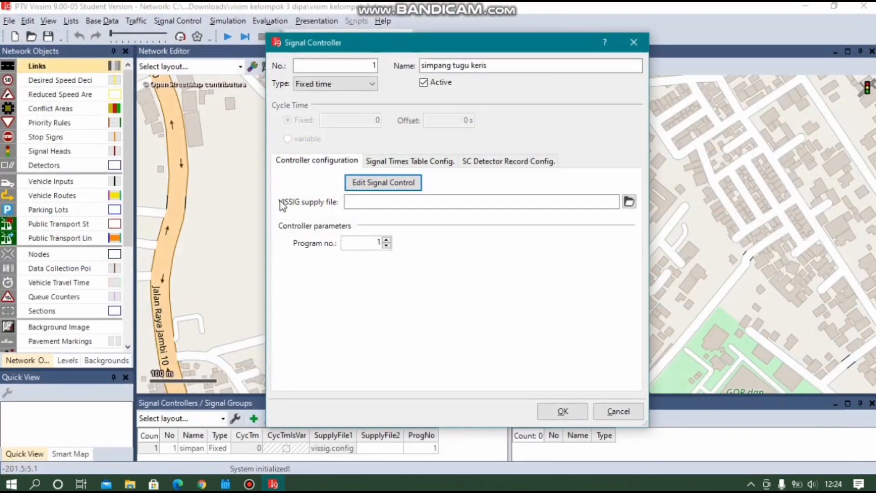
{"action": "left_click", "coordinate": [571, 414]}
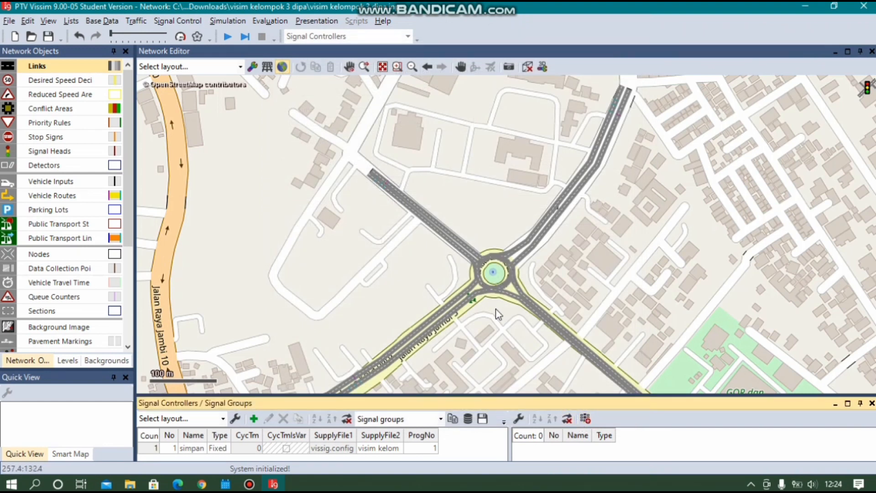
Make signal heads the active network object type for placement at the roundabout's entries
{"action": "scroll", "coordinate": [498, 314], "scroll_direction": "up", "scroll_amount": 1}
{"action": "scroll", "coordinate": [489, 298], "scroll_direction": "up", "scroll_amount": 1}
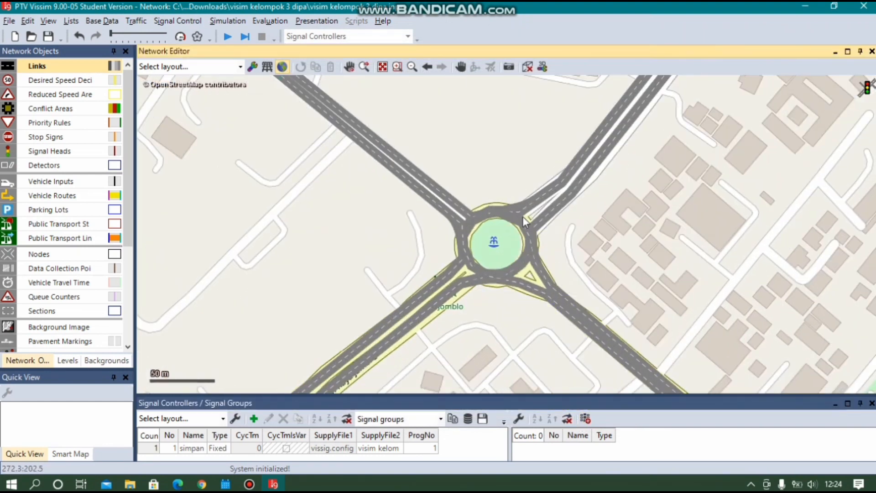
{"action": "scroll", "coordinate": [522, 217], "scroll_direction": "up", "scroll_amount": 2}
{"action": "left_click", "coordinate": [460, 67]}
{"action": "left_click_drag", "start_coordinate": [476, 143], "coordinate": [470, 104]}
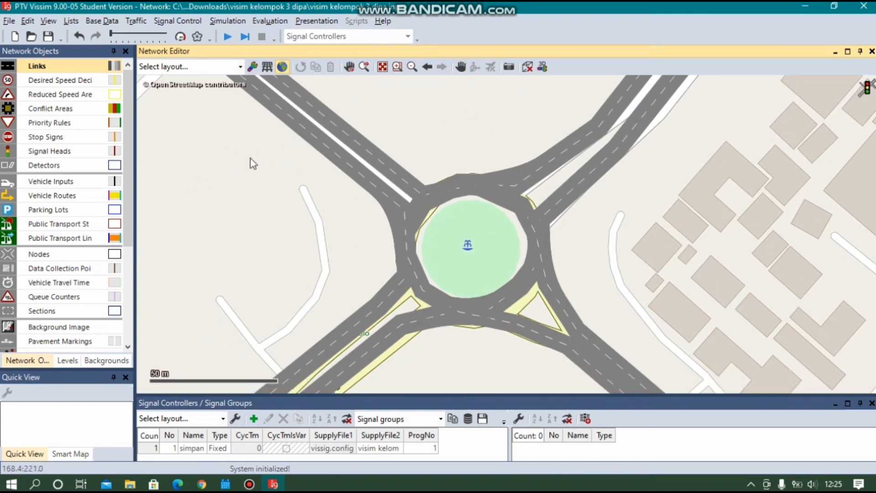
{"action": "left_click", "coordinate": [49, 151]}
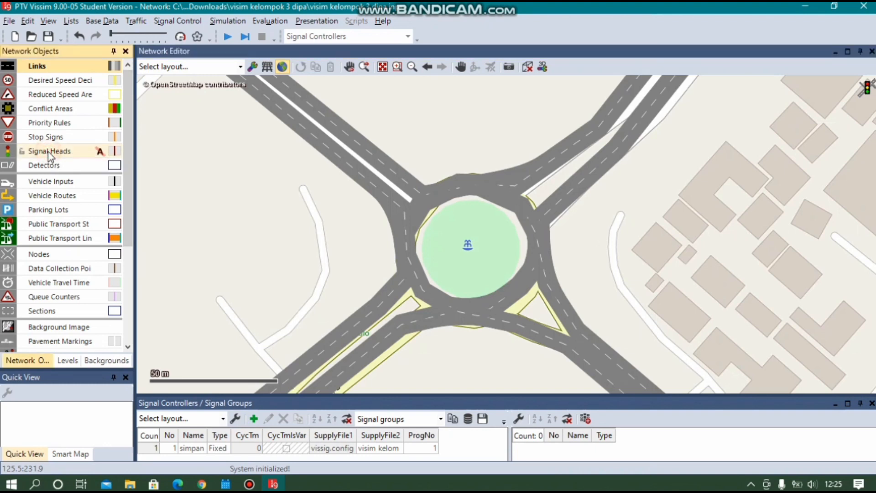
{"action": "left_click", "coordinate": [412, 183]}
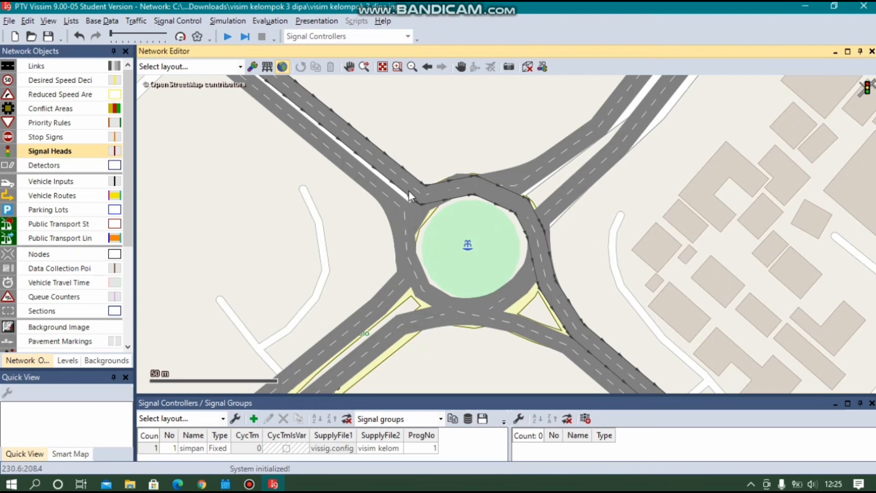
{"action": "left_click", "coordinate": [412, 179]}
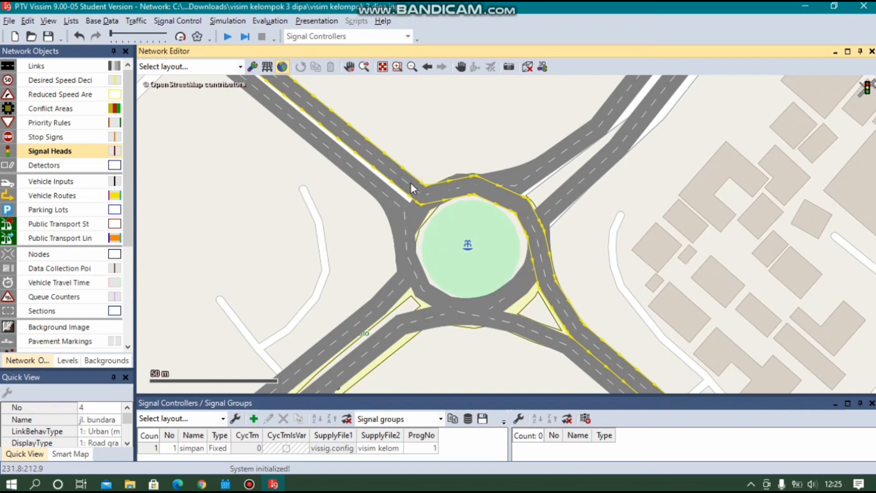
{"action": "right_click", "coordinate": [411, 183]}
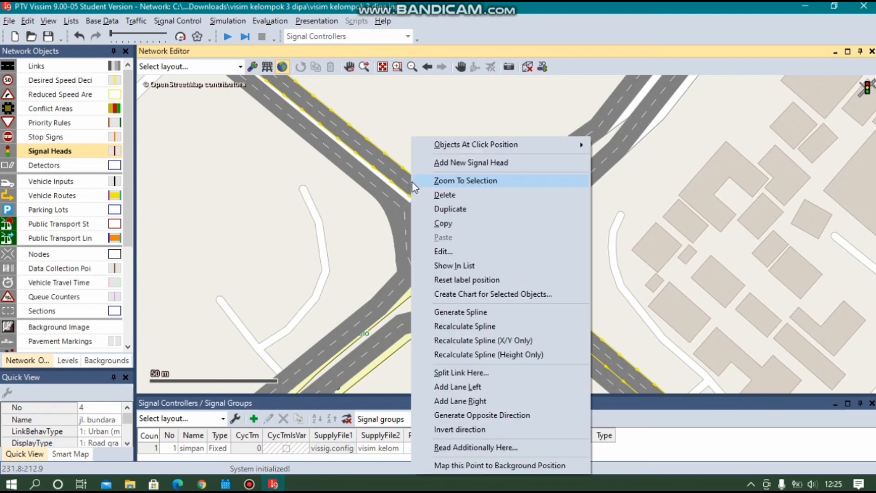
{"action": "left_click", "coordinate": [412, 181]}
{"action": "right_click", "coordinate": [412, 168]}
{"action": "left_click", "coordinate": [452, 138]}
{"action": "scroll", "coordinate": [454, 187], "scroll_direction": "up", "scroll_amount": 1}
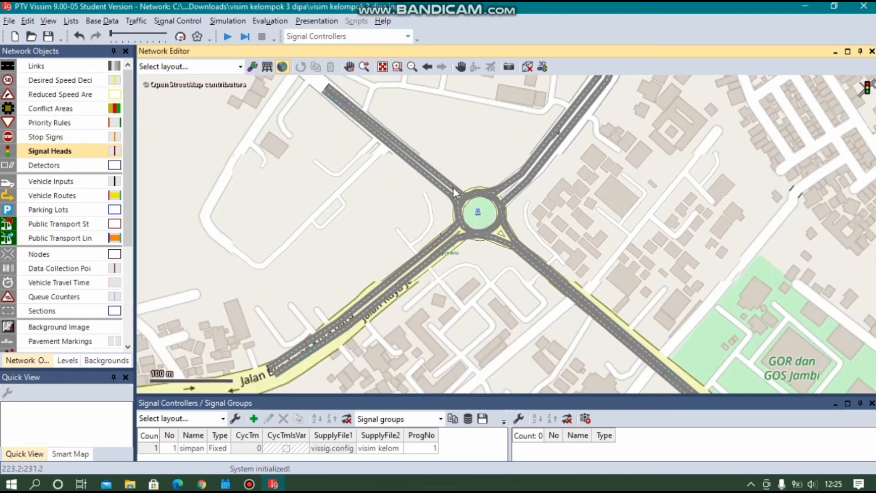
{"action": "scroll", "coordinate": [458, 196], "scroll_direction": "up", "scroll_amount": 5}
Add a signal head on link 4, lane 2, at about 203.6 m, assigned to signal group barat laut and named barat laut
{"action": "left_click", "coordinate": [466, 184]}
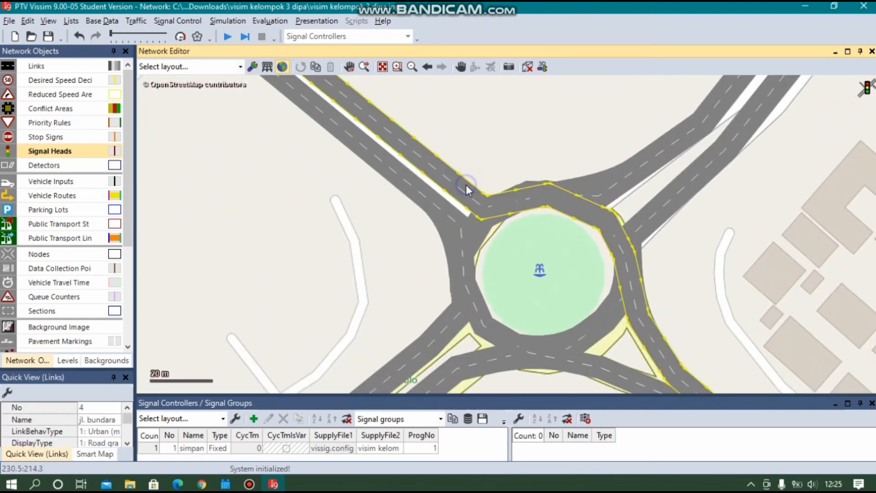
{"action": "right_click", "coordinate": [466, 185]}
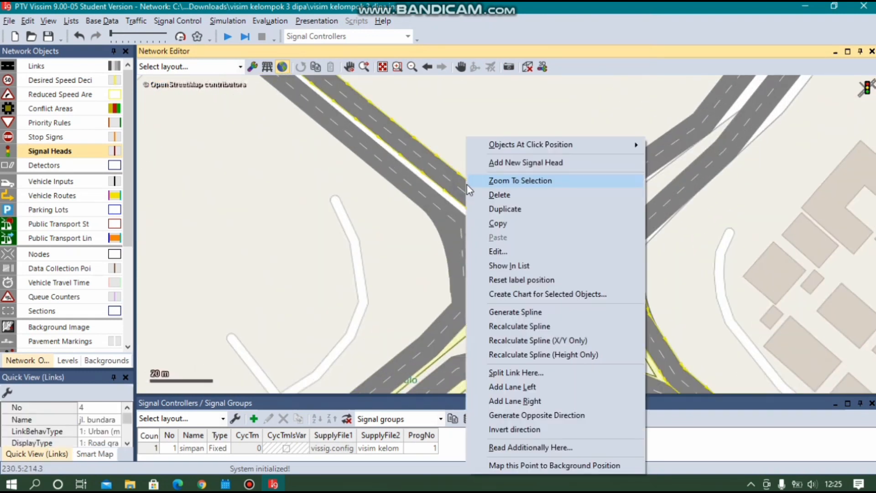
{"action": "left_click", "coordinate": [502, 167]}
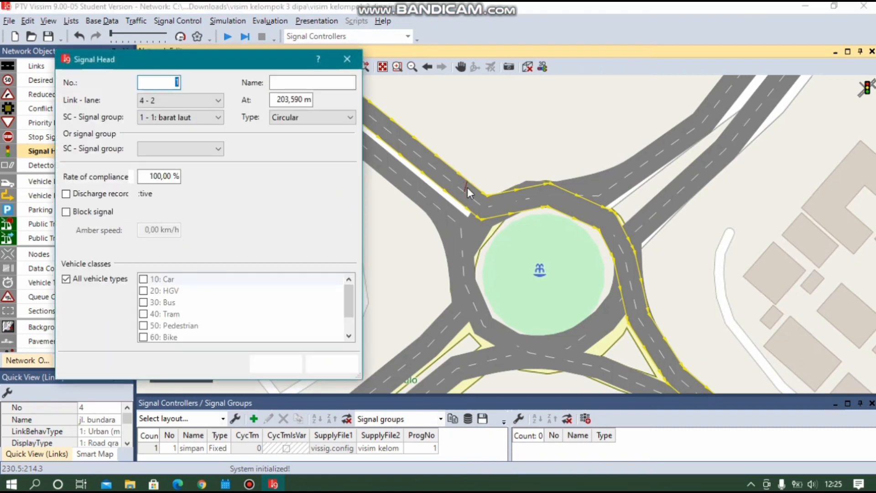
{"action": "left_click_drag", "start_coordinate": [160, 56], "coordinate": [222, 59]}
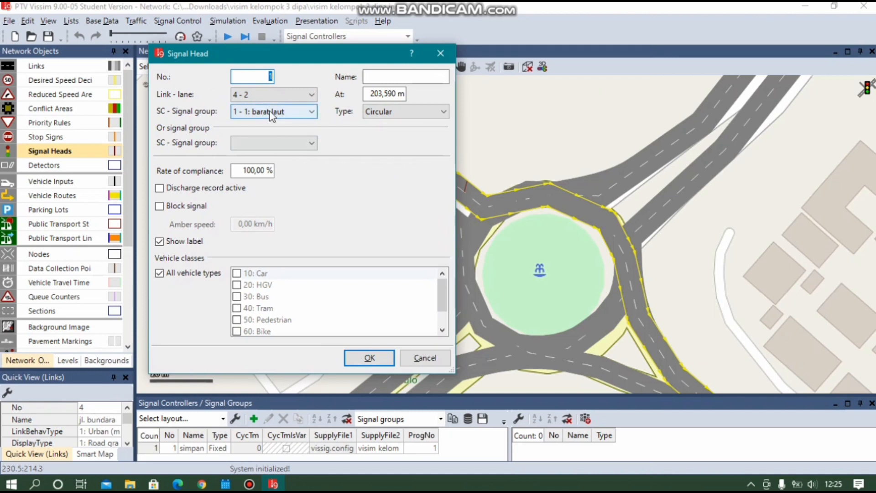
{"action": "left_click", "coordinate": [295, 113]}
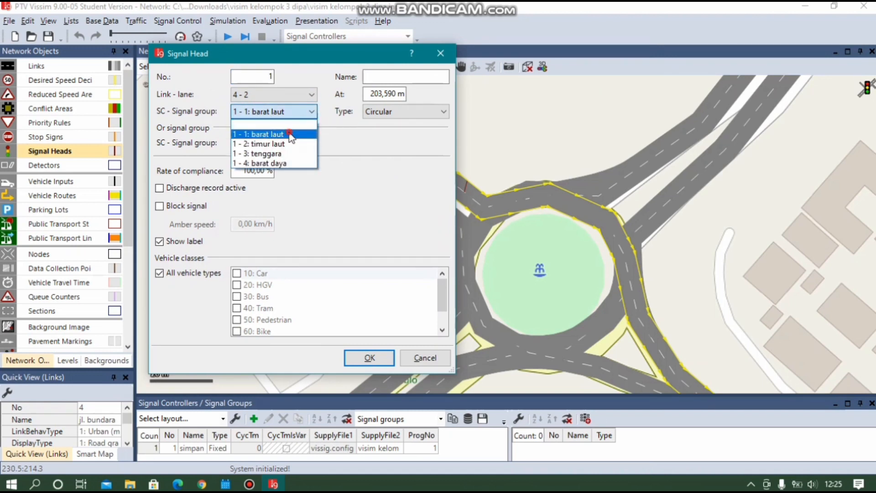
{"action": "left_click", "coordinate": [289, 133]}
{"action": "left_click", "coordinate": [388, 75]}
{"action": "left_click", "coordinate": [387, 75]}
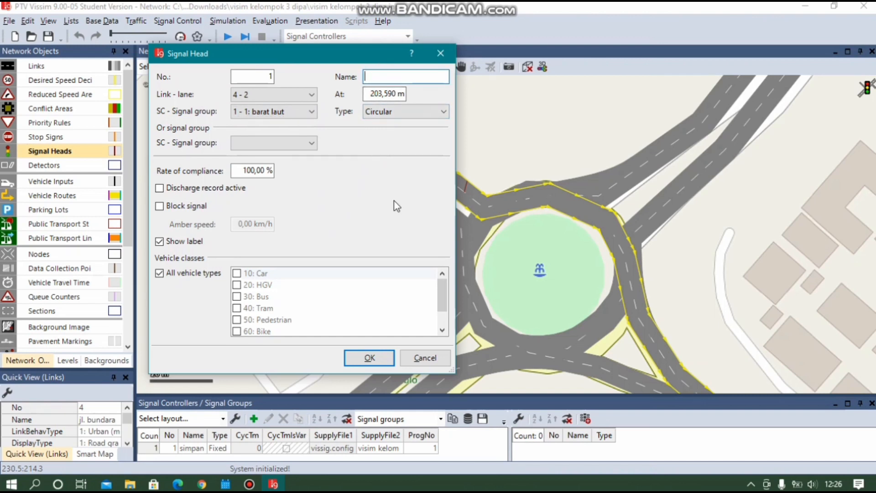
{"action": "type", "text": "barat laut"}
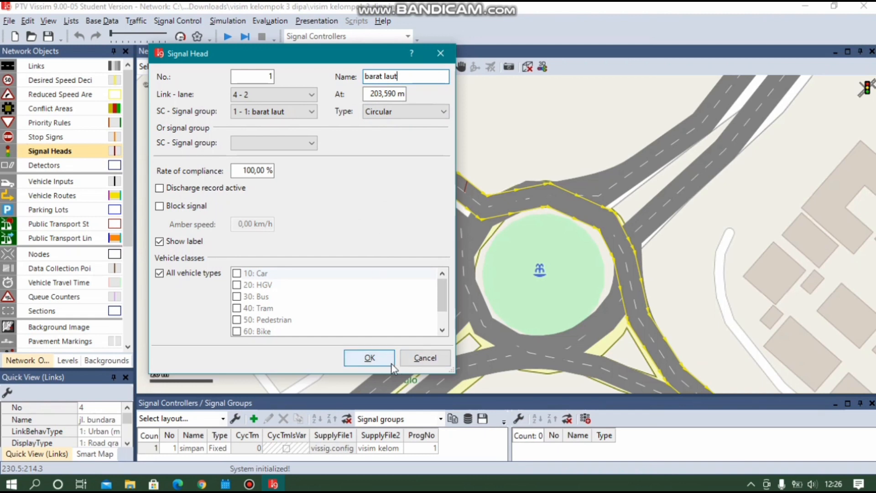
{"action": "left_click", "coordinate": [371, 359]}
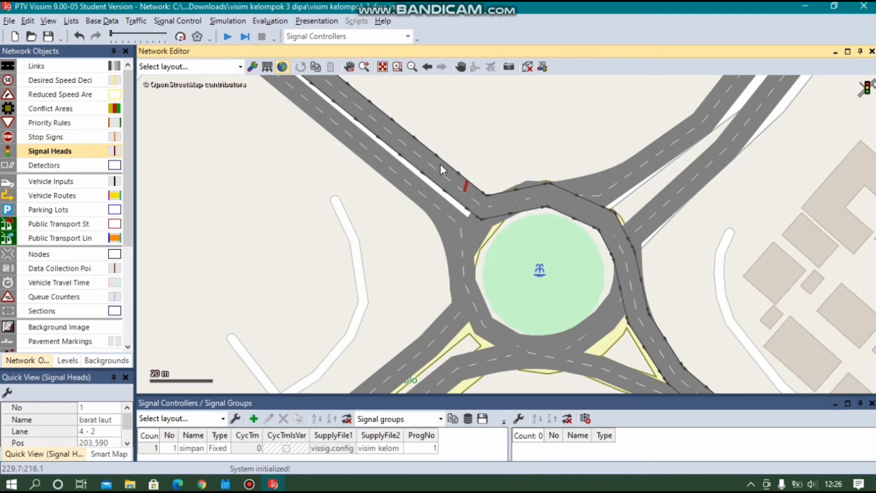
Add a signal head on link 4, lane 1, at about 201.5 m, with signal group barat laut and the name barat laut
{"action": "right_click", "coordinate": [459, 195]}
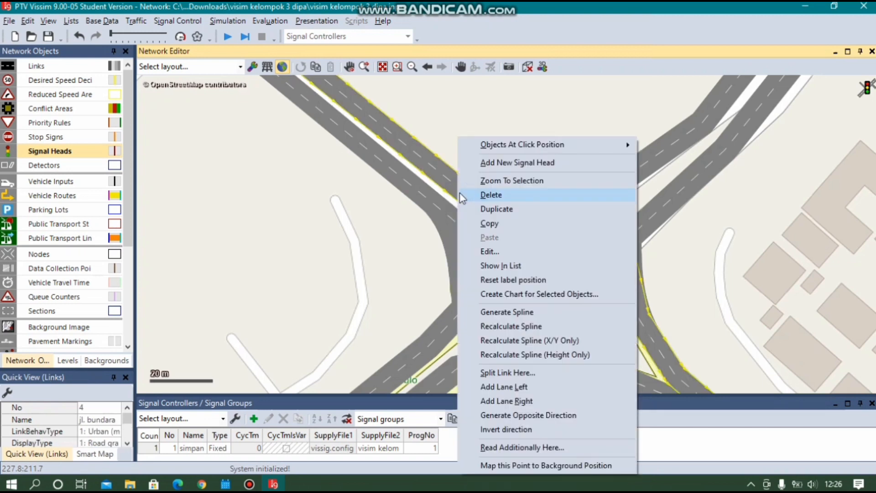
{"action": "left_click", "coordinate": [478, 162]}
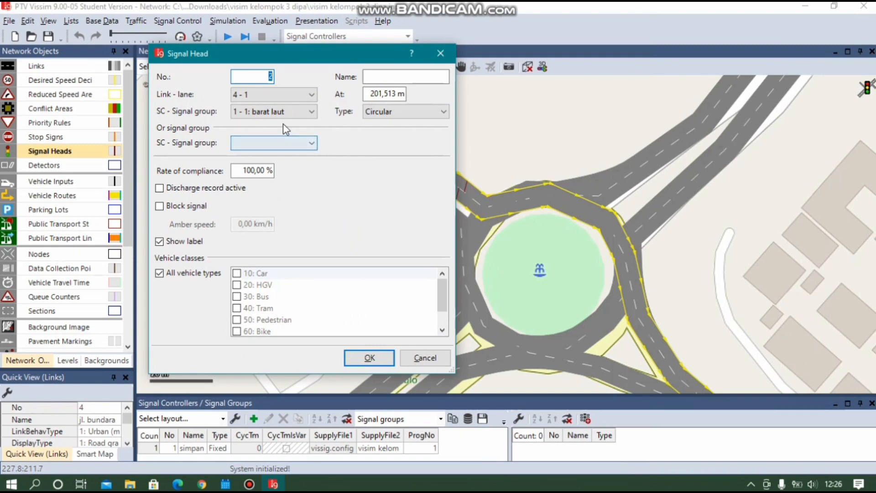
{"action": "left_click", "coordinate": [283, 111]}
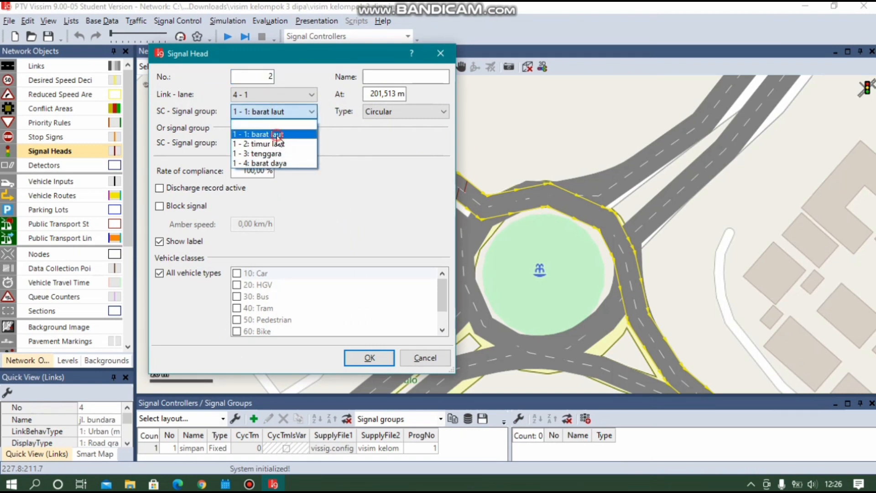
{"action": "left_click", "coordinate": [277, 135]}
{"action": "left_click", "coordinate": [391, 79]}
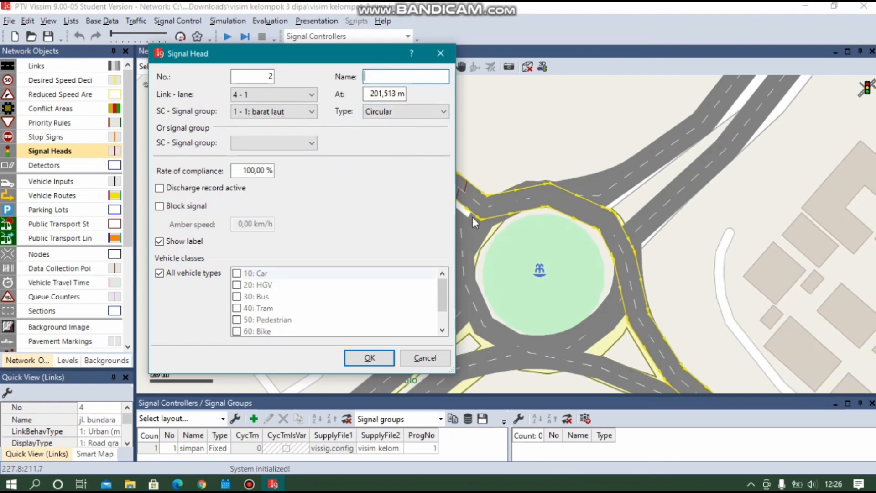
{"action": "left_click", "coordinate": [377, 358]}
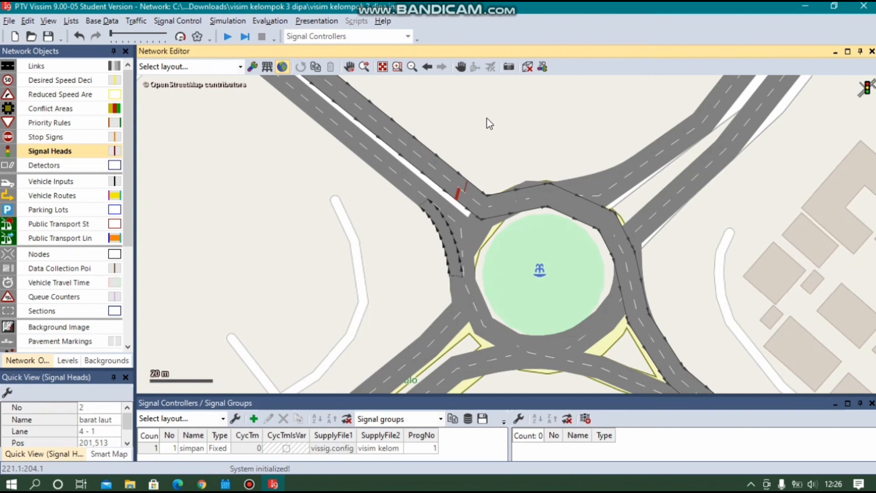
{"action": "left_click", "coordinate": [520, 146]}
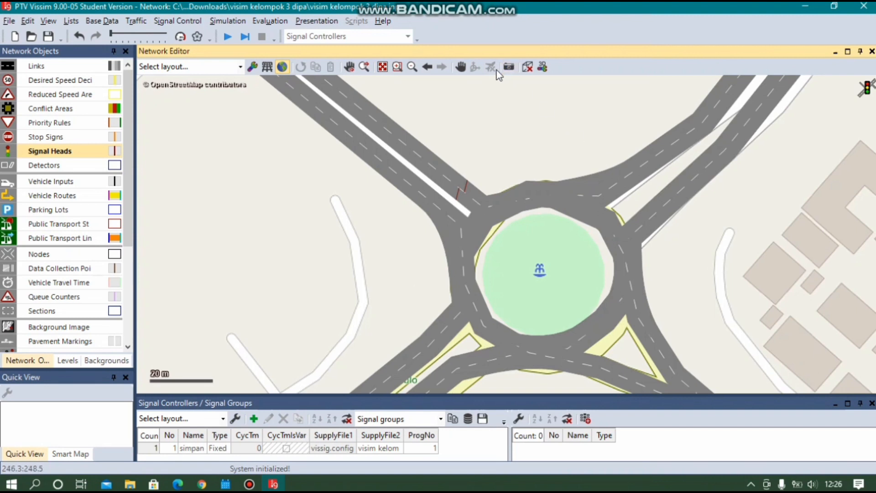
Add a signal head on link 2, lane 2, at about 315 m, assigned to signal group timur laut and named timur laut
{"action": "left_click", "coordinate": [461, 67]}
{"action": "left_click_drag", "start_coordinate": [586, 138], "coordinate": [432, 86]}
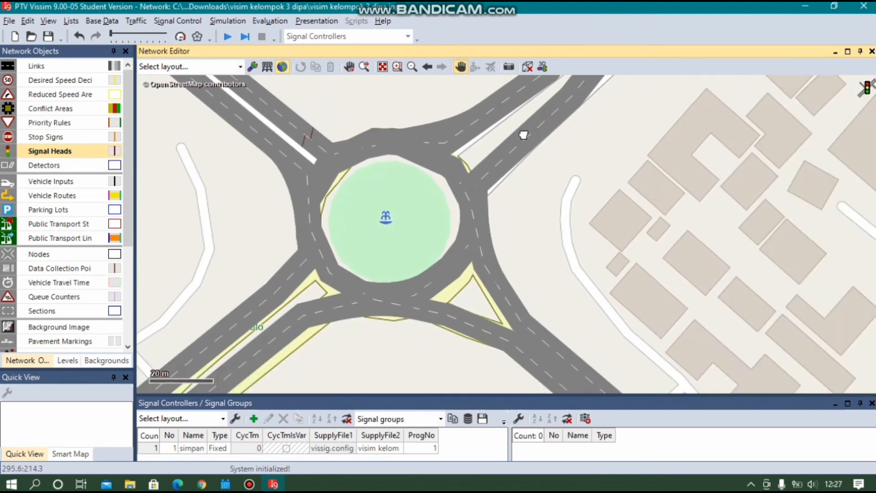
{"action": "left_click", "coordinate": [461, 67]}
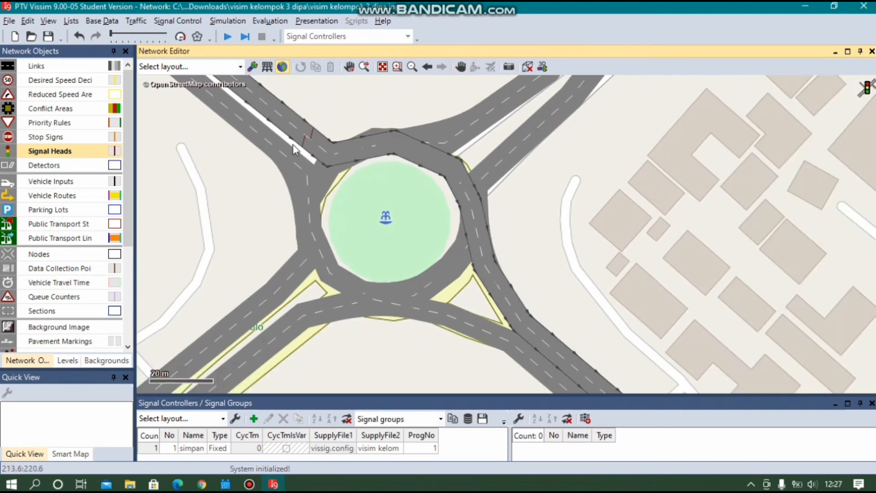
{"action": "right_click", "coordinate": [496, 175]}
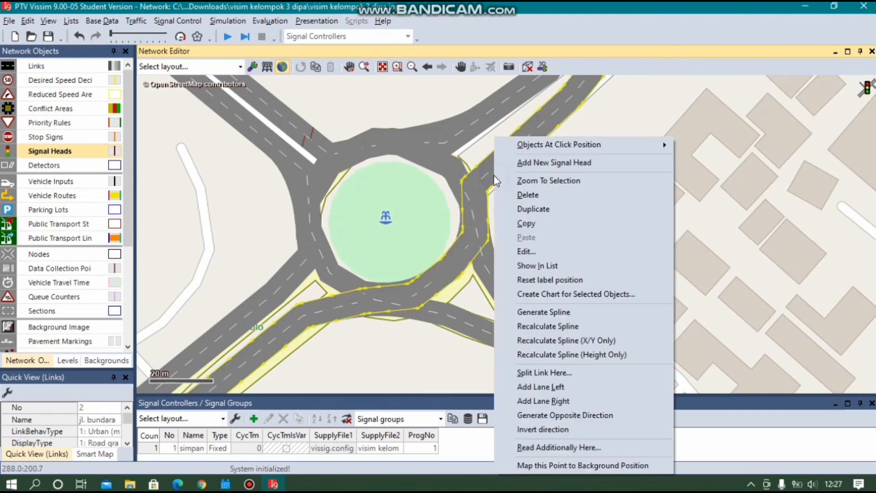
{"action": "left_click", "coordinate": [539, 164]}
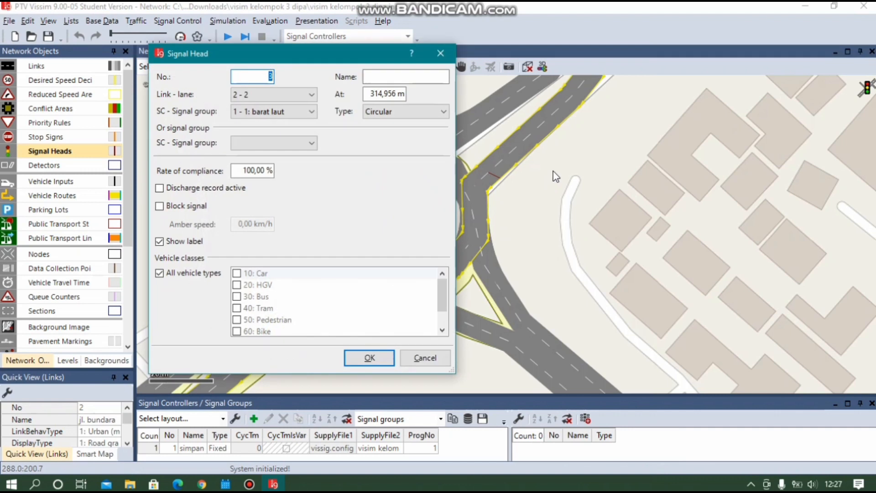
{"action": "left_click", "coordinate": [283, 114]}
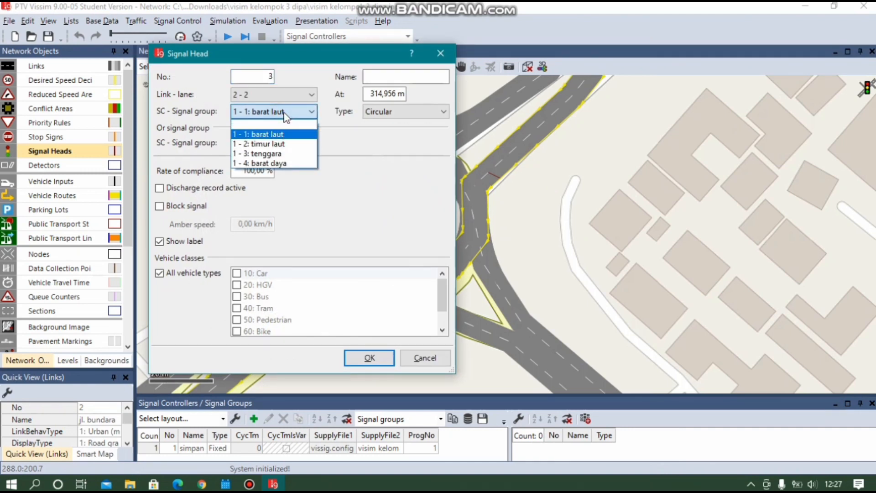
{"action": "left_click", "coordinate": [280, 144]}
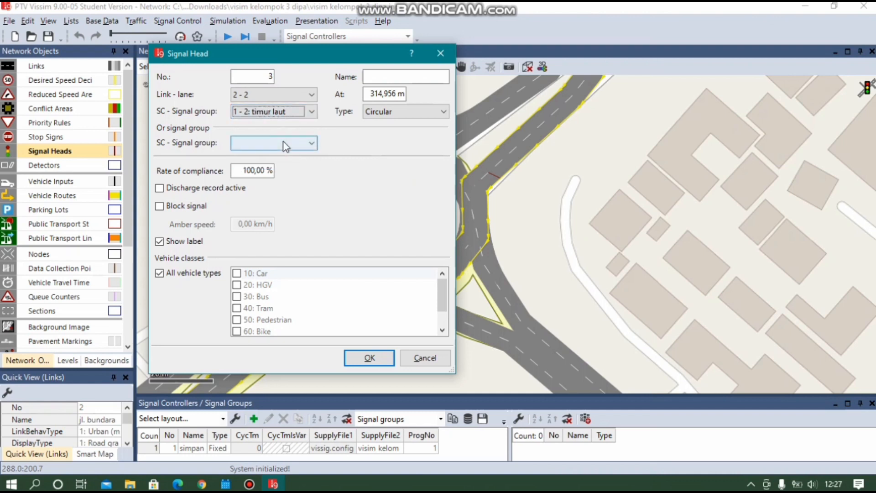
{"action": "left_click", "coordinate": [378, 79]}
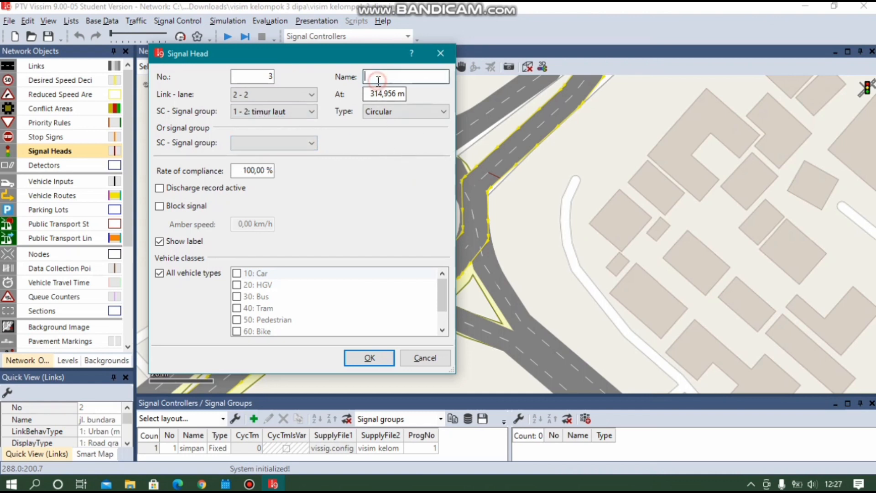
{"action": "type", "text": "timur laut"}
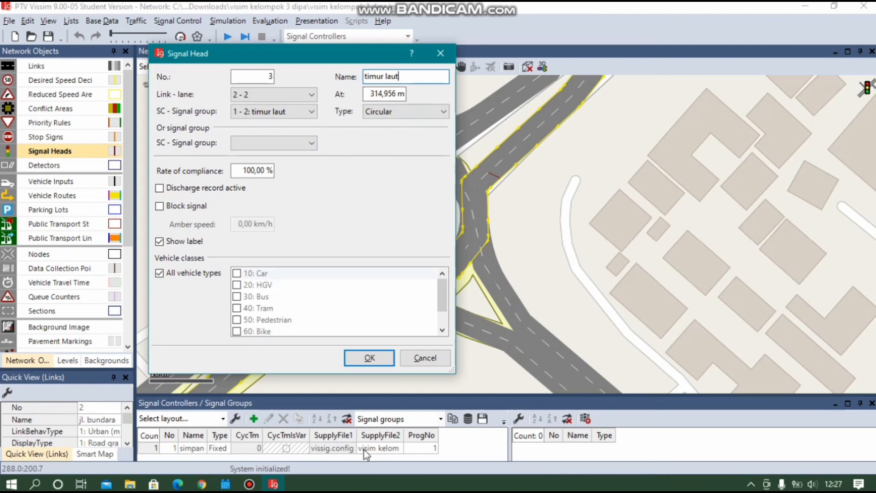
{"action": "left_click", "coordinate": [382, 359]}
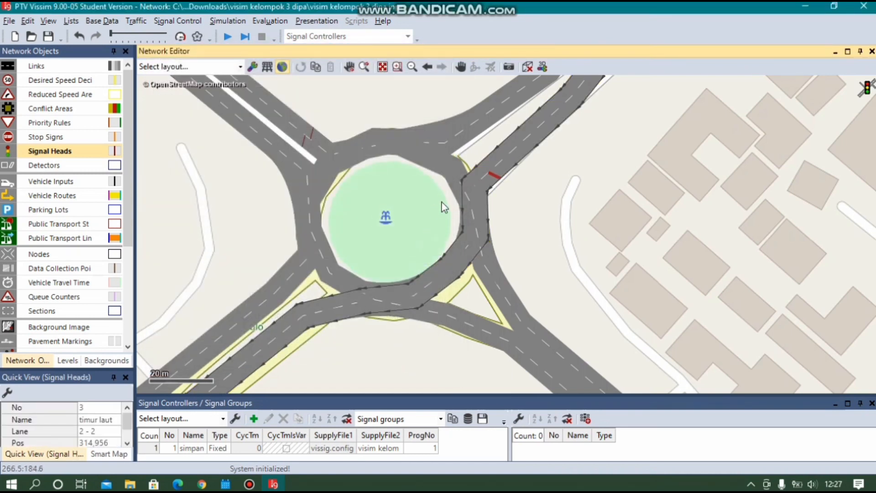
Add a signal head on link 2, lane 1, at about 313.6 m, with signal group timur laut and the name timur laut
{"action": "right_click", "coordinate": [487, 166]}
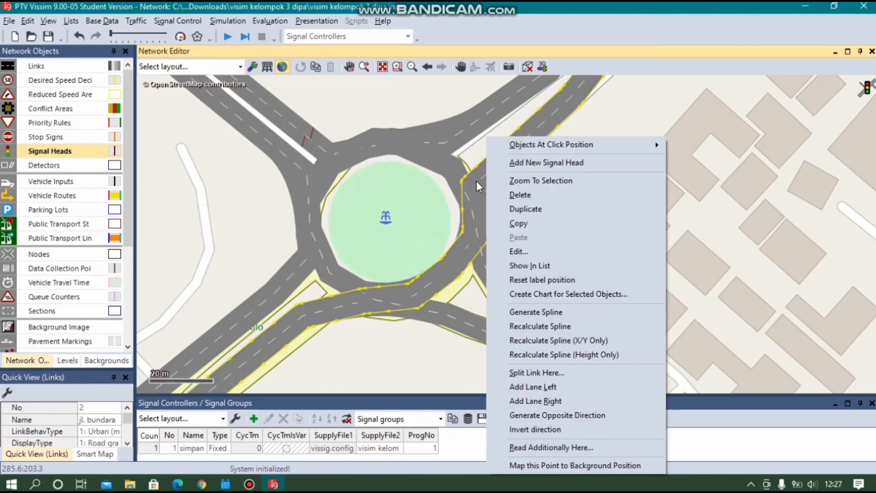
{"action": "left_click", "coordinate": [582, 165]}
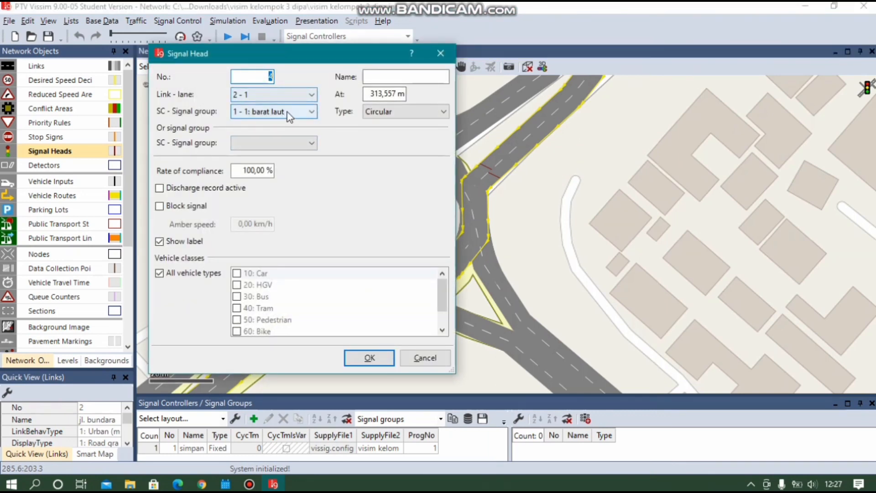
{"action": "left_click", "coordinate": [286, 112]}
{"action": "left_click", "coordinate": [270, 143]}
{"action": "left_click", "coordinate": [408, 77]}
{"action": "type", "text": "timur la"}
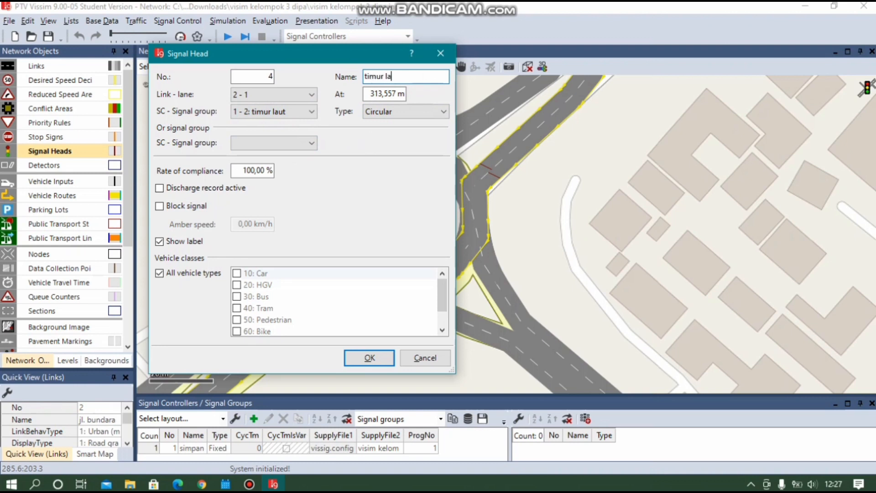
{"action": "type", "text": "ut"}
{"action": "left_click", "coordinate": [370, 357]}
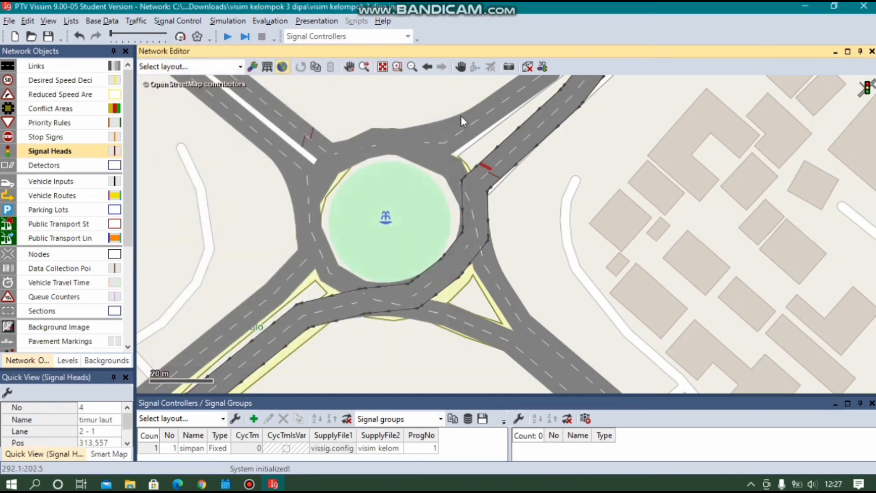
Add a new signal head on link 3 at the southeastern entry to the roundabout
{"action": "left_click", "coordinate": [459, 67]}
{"action": "left_click_drag", "start_coordinate": [599, 304], "coordinate": [573, 156]}
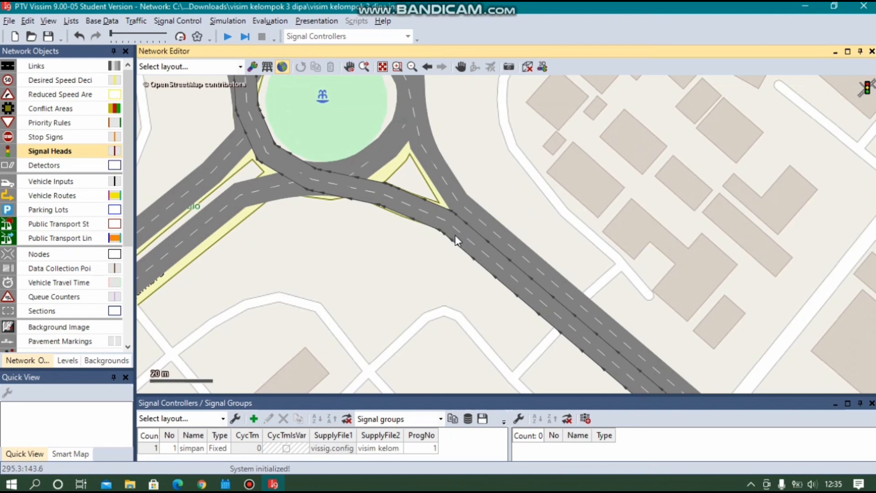
{"action": "right_click", "coordinate": [453, 232]}
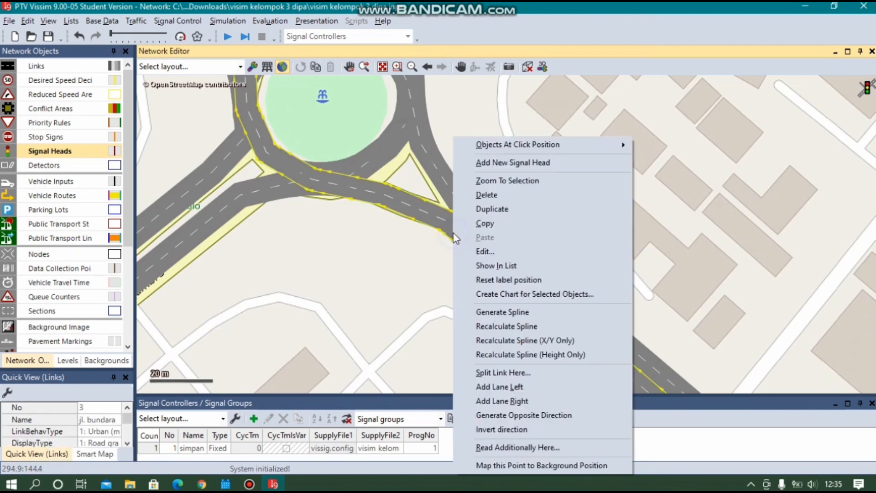
{"action": "left_click", "coordinate": [509, 164]}
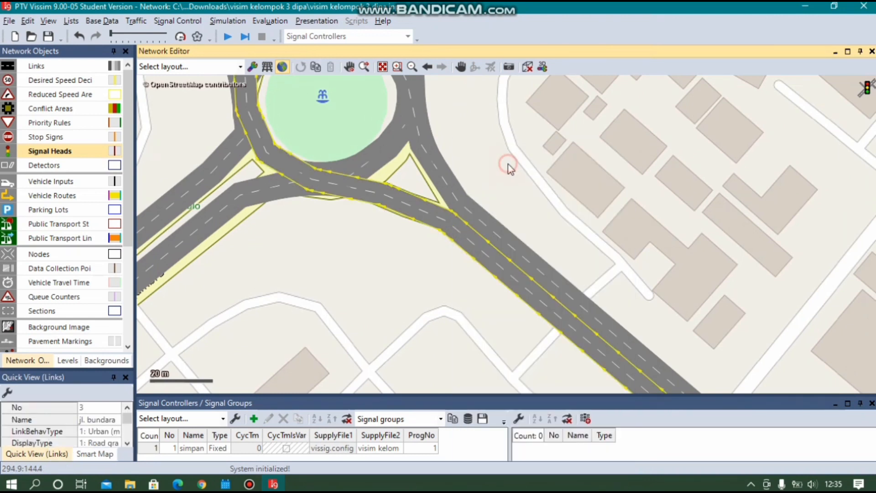
Assign the new signal head on link-lane 3 - 2 to signal group 1 - 3: tenggara and name it "tenggara"
{"action": "left_click", "coordinate": [290, 112]}
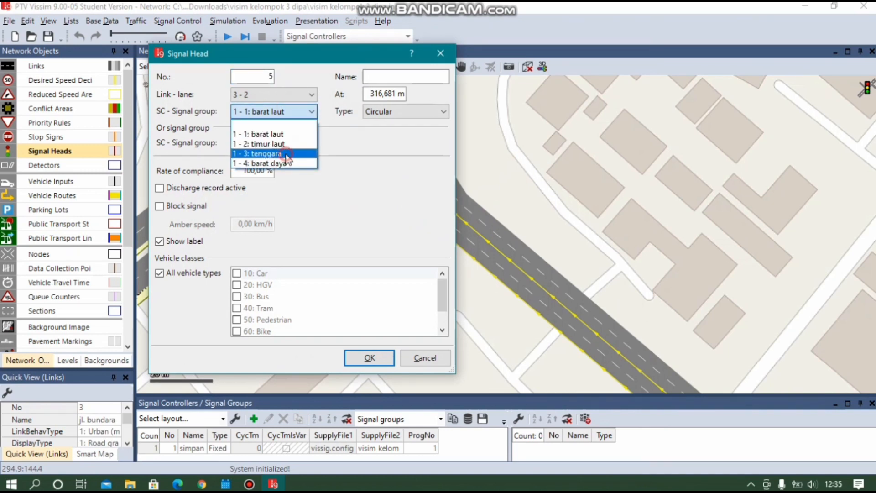
{"action": "left_click", "coordinate": [274, 154]}
{"action": "left_click", "coordinate": [422, 76]}
{"action": "type", "text": "tenggara"}
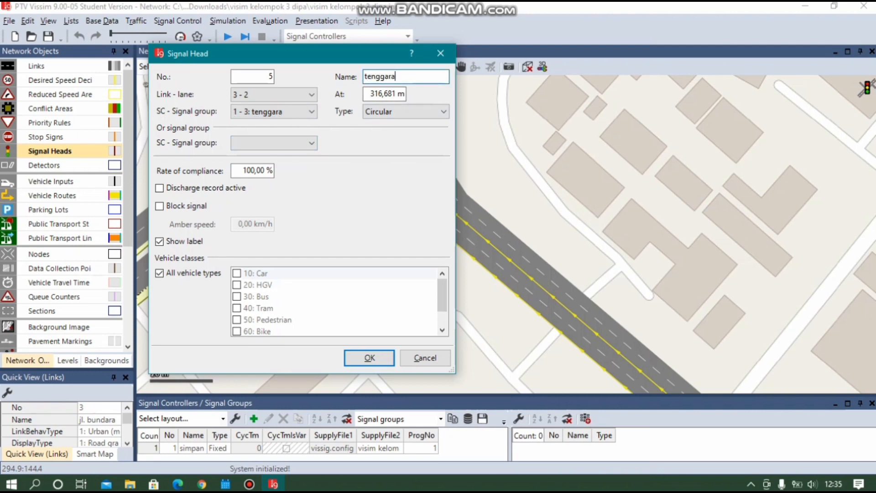
{"action": "left_click", "coordinate": [369, 358]}
Add a signal head on link-lane 3 - 1 beside the existing one, with signal group 1 - 3: tenggara and name "tenggara"
{"action": "right_click", "coordinate": [462, 224]}
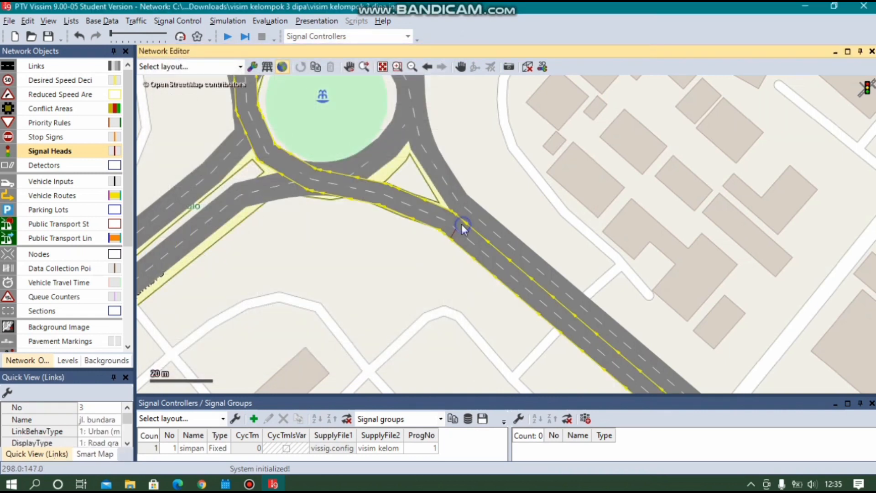
{"action": "left_click", "coordinate": [522, 163]}
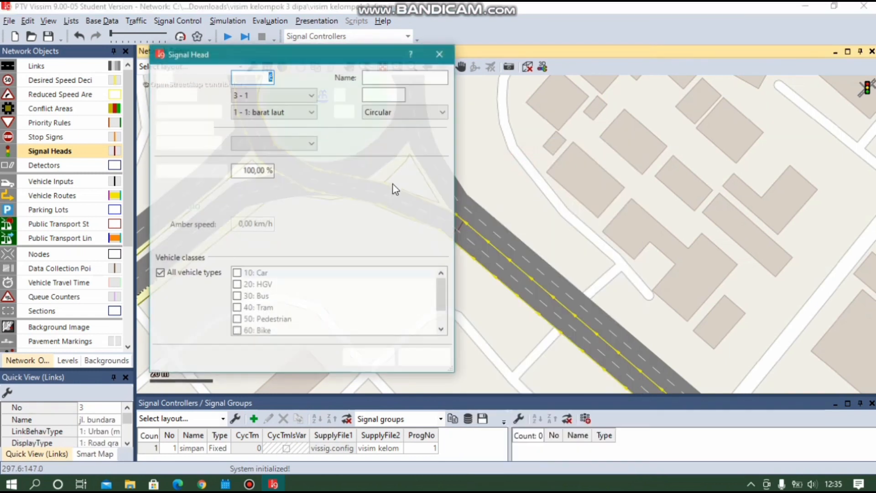
{"action": "left_click", "coordinate": [288, 112]}
{"action": "left_click", "coordinate": [276, 154]}
{"action": "left_click", "coordinate": [401, 77]}
{"action": "type", "text": "tenggara"}
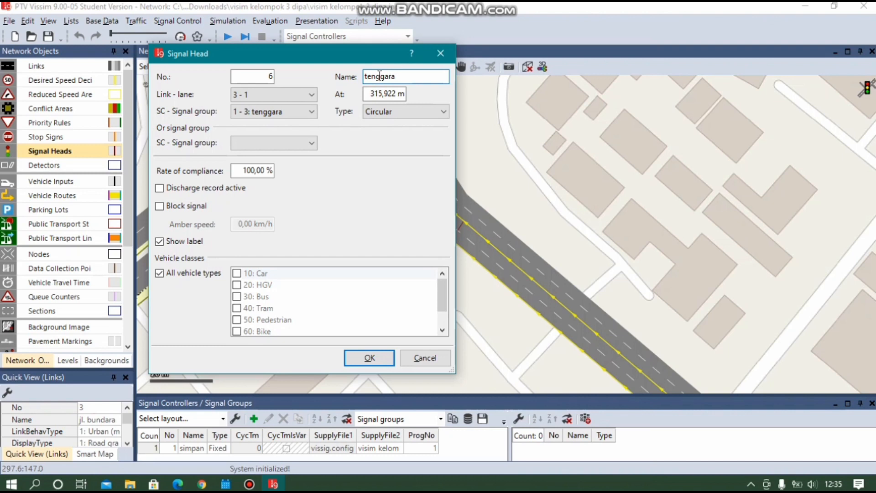
{"action": "left_click", "coordinate": [370, 358]}
Add a signal head on link-lane 1 - 2 of the southwest approach, with signal group 1 - 4: barat daya and name "barat daya"
{"action": "left_click", "coordinate": [460, 67]}
{"action": "left_click_drag", "start_coordinate": [467, 130], "coordinate": [682, 159]}
{"action": "left_click_drag", "start_coordinate": [466, 272], "coordinate": [522, 328]}
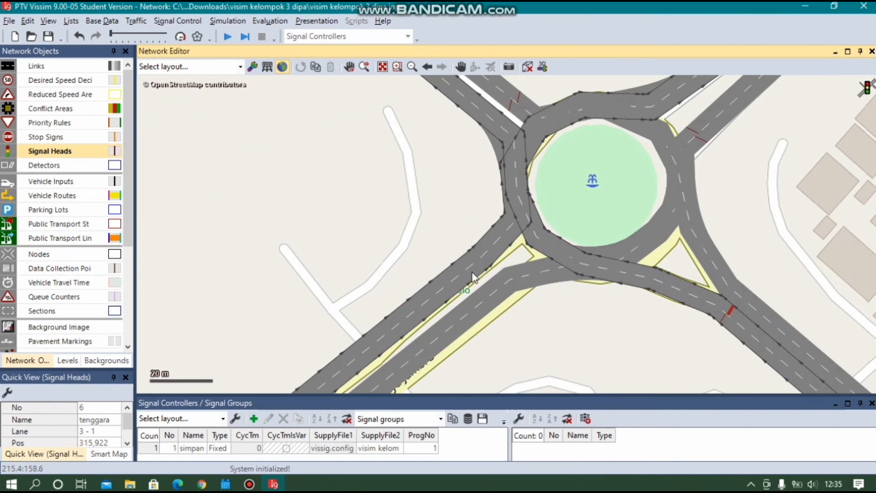
{"action": "right_click", "coordinate": [467, 259]}
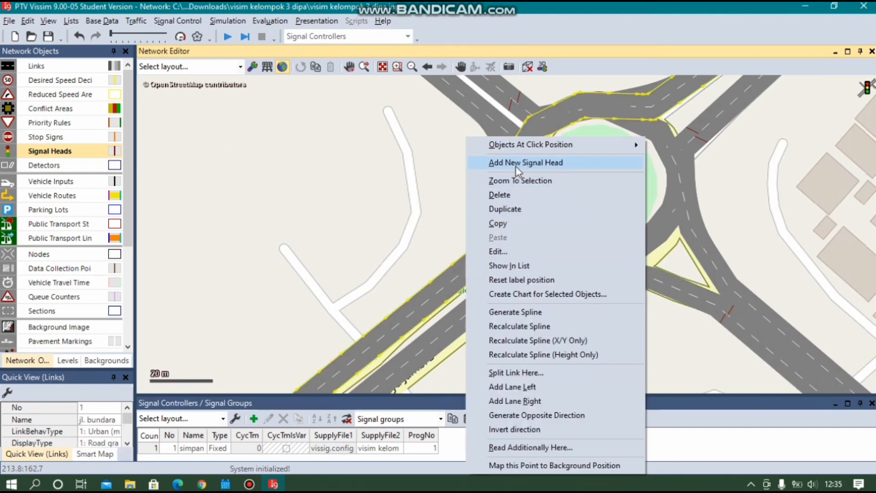
{"action": "left_click", "coordinate": [515, 163]}
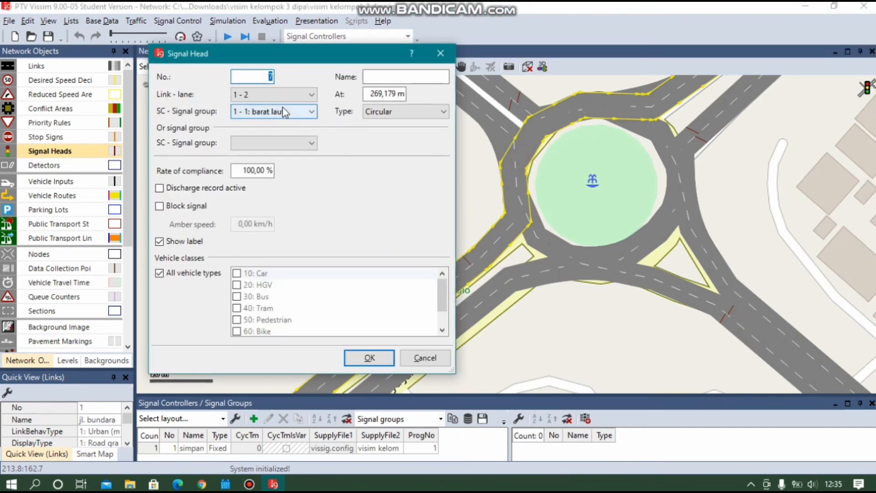
{"action": "left_click", "coordinate": [283, 164]}
{"action": "left_click", "coordinate": [416, 74]}
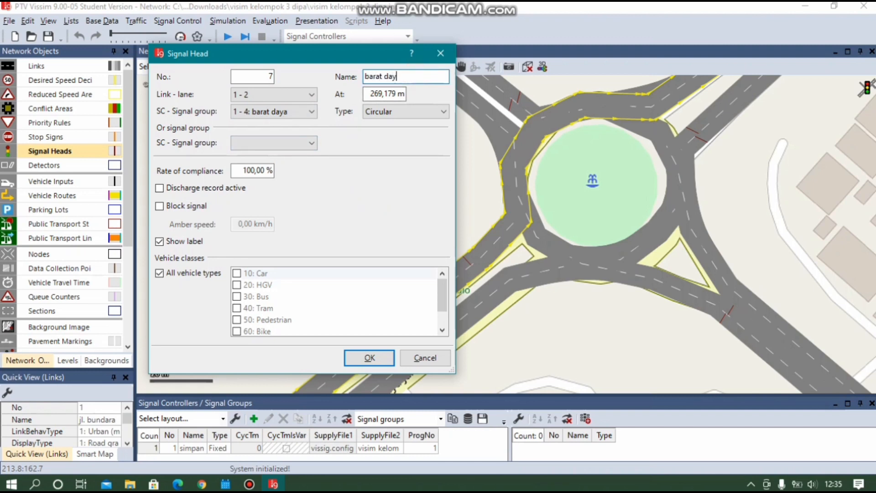
{"action": "type", "text": "barat daya"}
{"action": "left_click", "coordinate": [368, 357]}
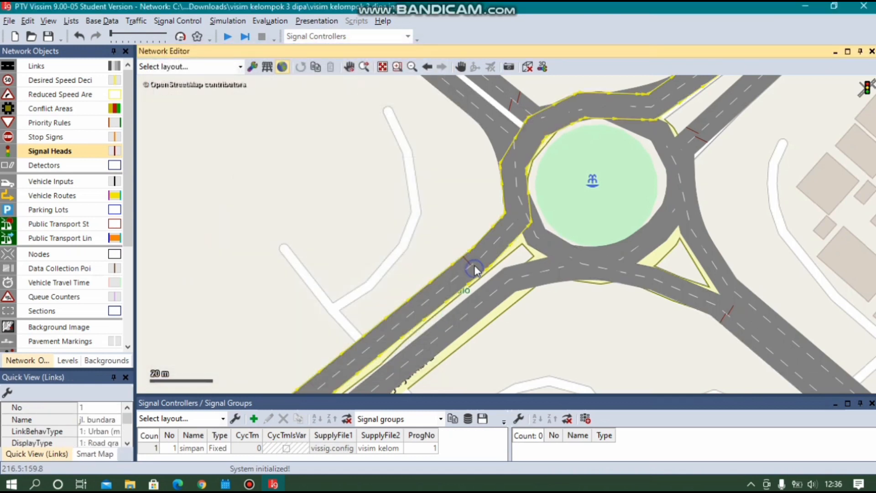
Add a matching signal head on link-lane 1 - 1 of the southwest approach, with signal group 1 - 4: barat daya and name "barat daya"
{"action": "right_click", "coordinate": [474, 265]}
{"action": "left_click", "coordinate": [529, 162]}
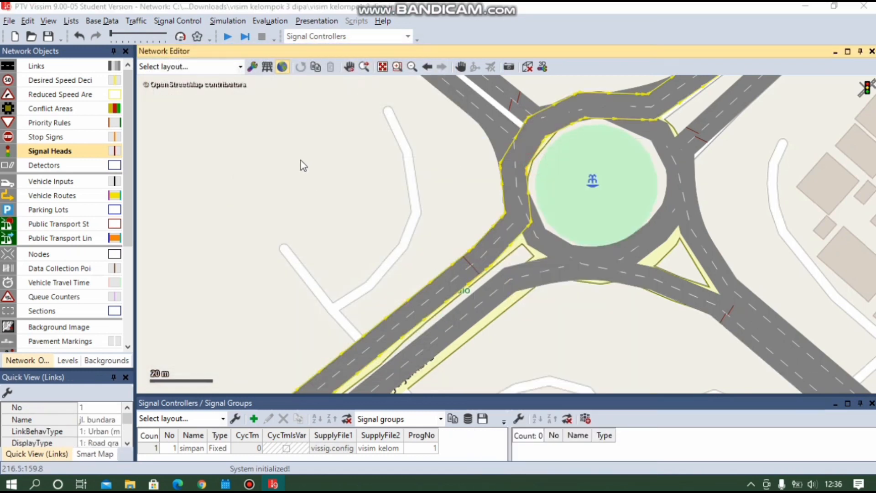
{"action": "left_click", "coordinate": [274, 112]}
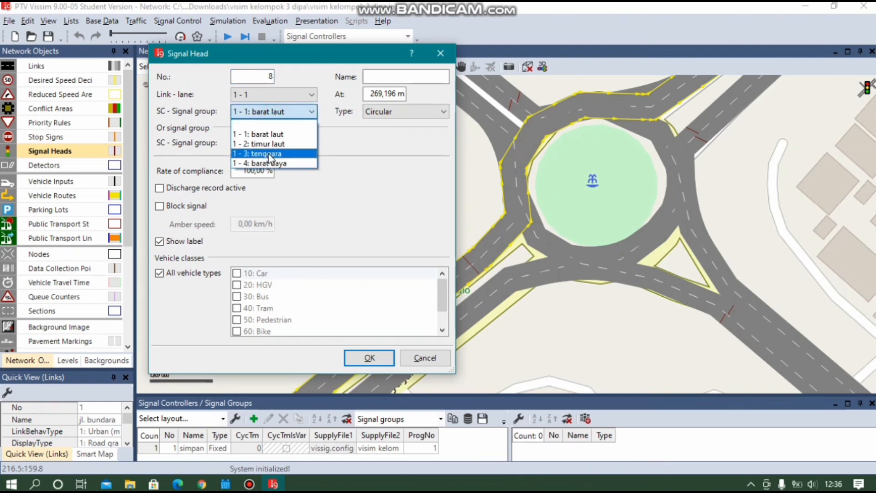
{"action": "left_click", "coordinate": [276, 164]}
{"action": "left_click", "coordinate": [405, 77]}
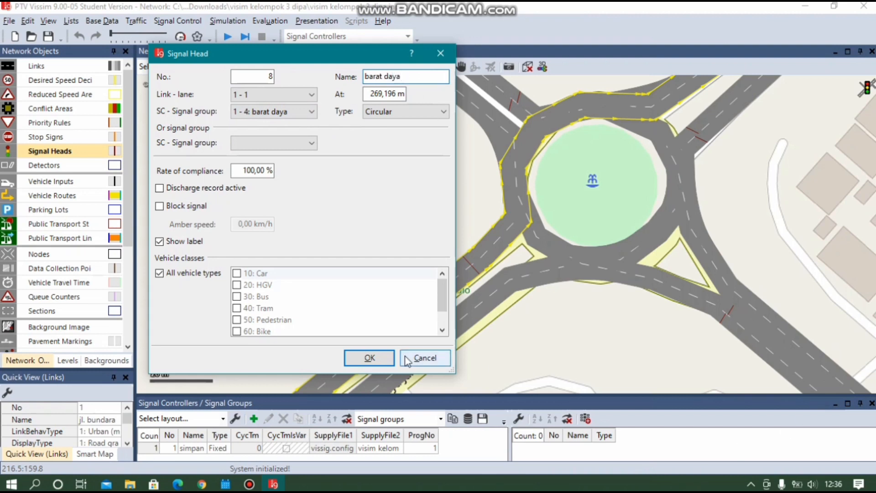
{"action": "left_click", "coordinate": [383, 358]}
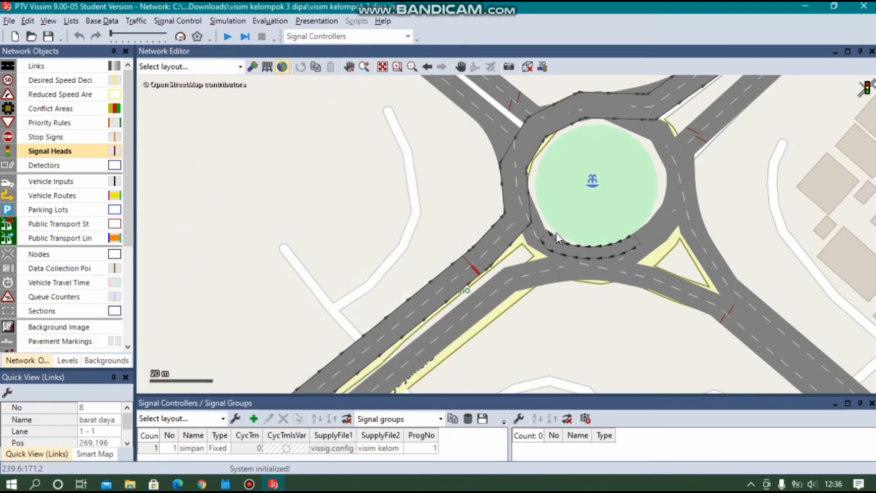
Save the network changes and run the simulation to check the roundabout's signals, stopping it after watching the traffic
{"action": "left_click", "coordinate": [461, 67]}
{"action": "left_click_drag", "start_coordinate": [723, 193], "coordinate": [623, 243]}
{"action": "scroll", "coordinate": [499, 210], "scroll_direction": "down", "scroll_amount": 2}
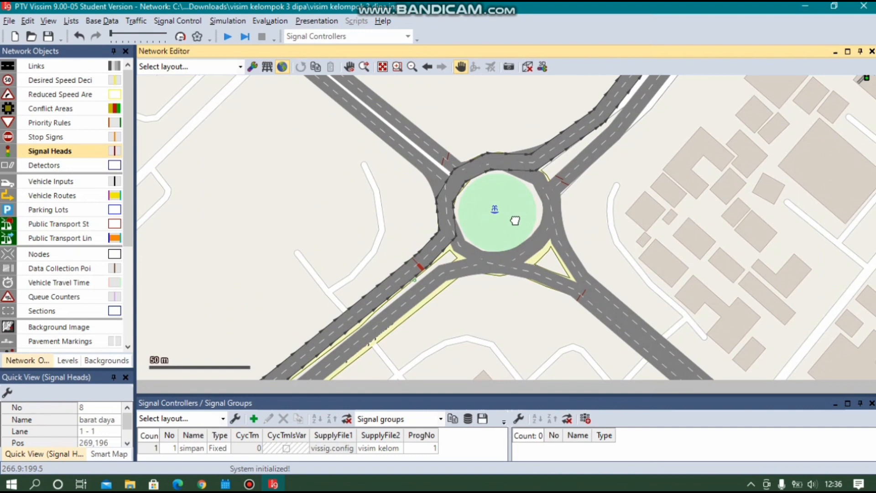
{"action": "scroll", "coordinate": [517, 206], "scroll_direction": "up", "scroll_amount": 2}
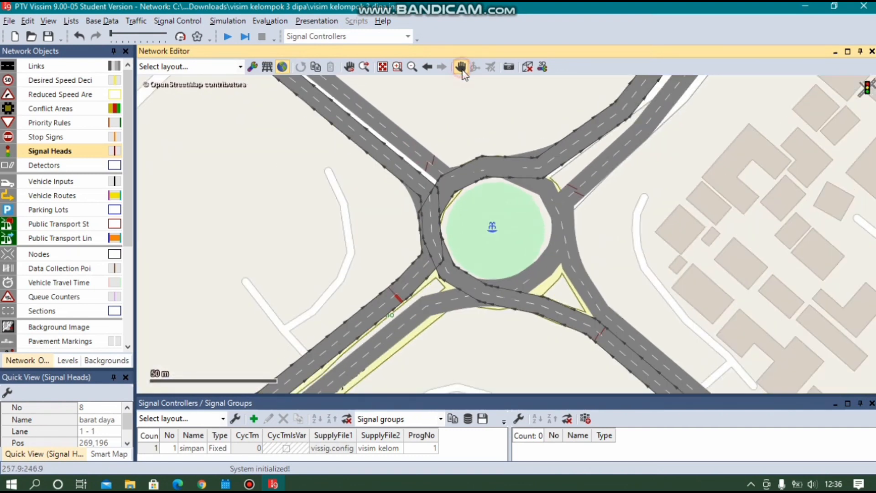
{"action": "left_click", "coordinate": [226, 37]}
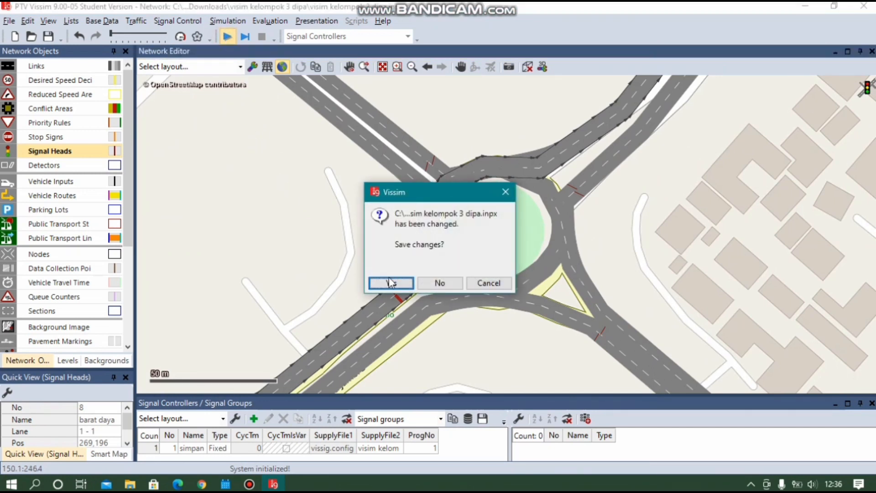
{"action": "left_click", "coordinate": [391, 283]}
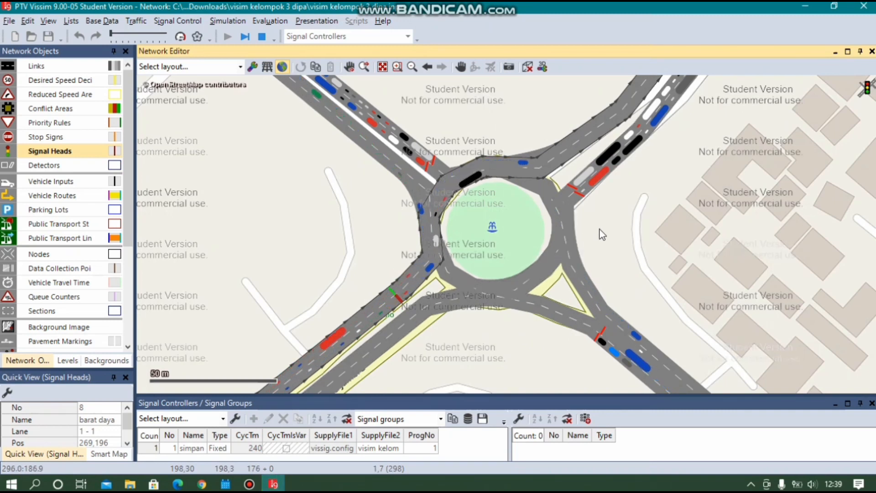
{"action": "left_click", "coordinate": [262, 36]}
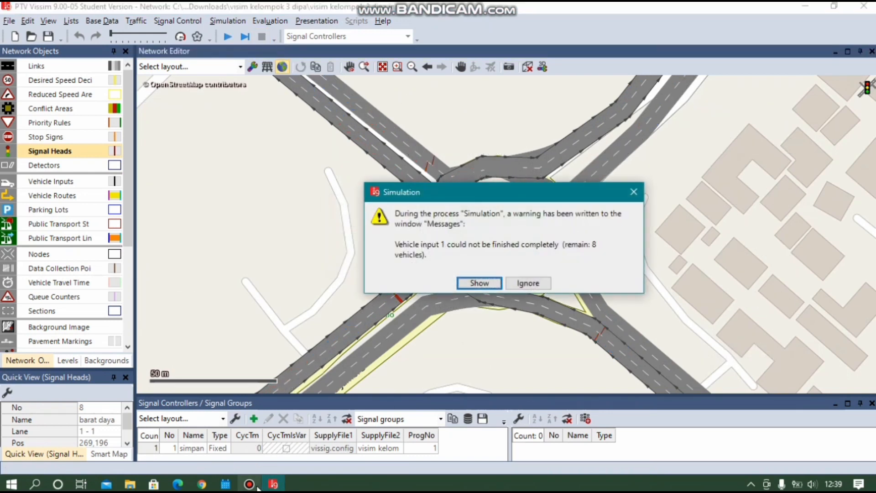
{"action": "left_click", "coordinate": [490, 284]}
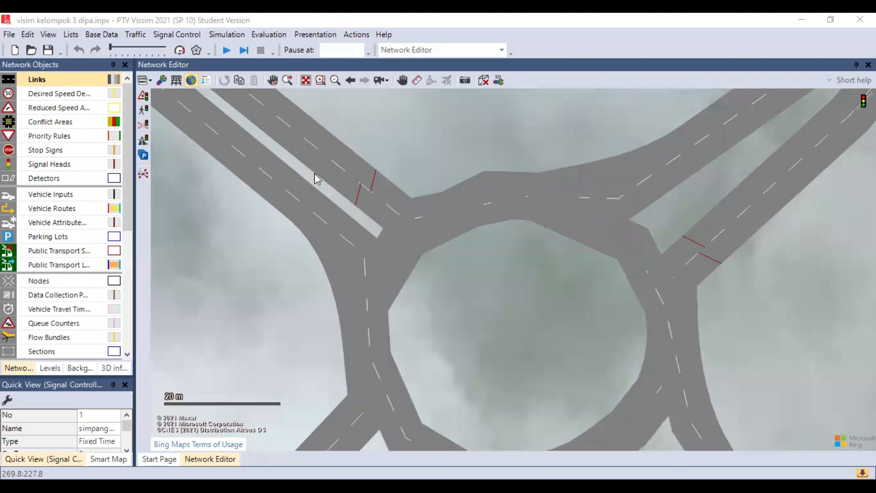
Start a public transport line at the outer end of the southwest road's lanes heading toward the roundabout
{"action": "left_click", "coordinate": [214, 275]}
{"action": "key", "text": "Down"}
{"action": "key", "text": "Down"}
{"action": "key", "text": "Down"}
{"action": "key", "text": "Down"}
{"action": "key", "text": "Down"}
{"action": "key", "text": "Left"}
{"action": "key", "text": "Down"}
{"action": "key", "text": "Down"}
{"action": "key", "text": "Left"}
{"action": "key", "text": "Left"}
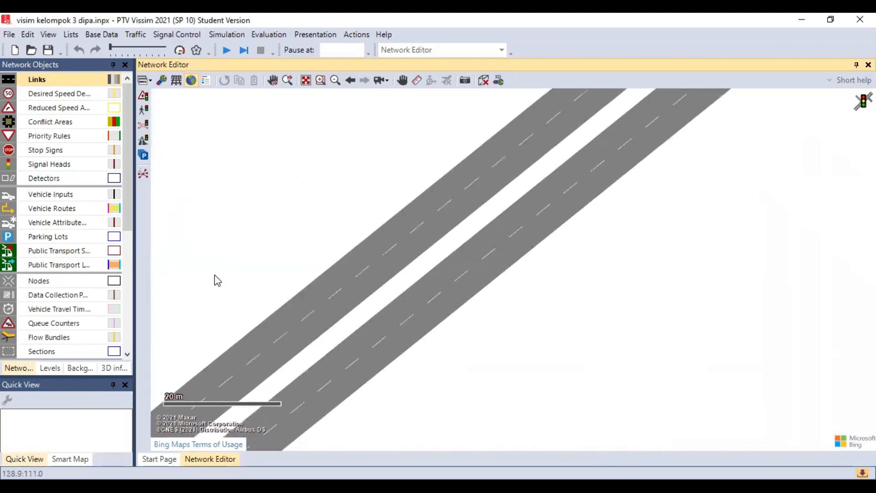
{"action": "key", "text": "Left"}
{"action": "key", "text": "Left"}
{"action": "key", "text": "Down"}
{"action": "key", "text": "Down"}
{"action": "key", "text": "Down"}
{"action": "key", "text": "Down"}
{"action": "key", "text": "Left"}
{"action": "key", "text": "Left"}
{"action": "key", "text": "Left"}
{"action": "key", "text": "Left"}
{"action": "scroll", "coordinate": [214, 275], "scroll_direction": "down", "scroll_amount": 2}
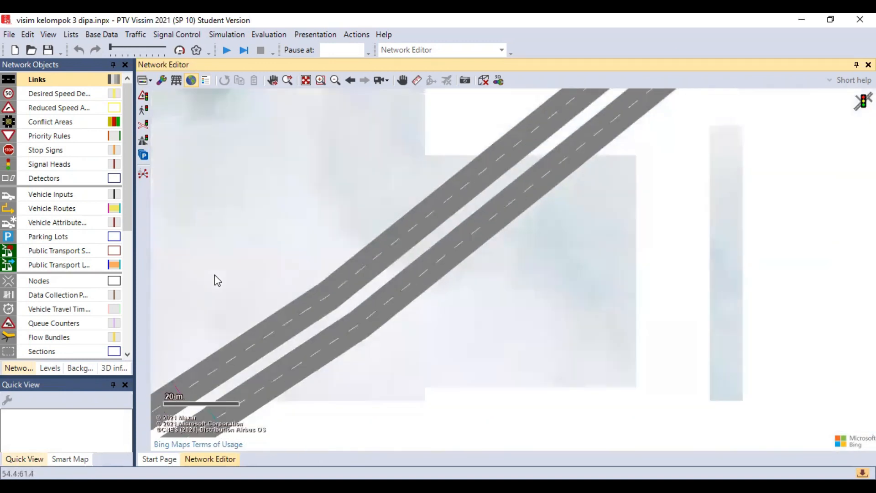
{"action": "key", "text": "Left"}
{"action": "key", "text": "Left"}
{"action": "key", "text": "Down"}
{"action": "key", "text": "Down"}
{"action": "key", "text": "Down"}
{"action": "key", "text": "Down"}
{"action": "key", "text": "Left"}
{"action": "key", "text": "Left"}
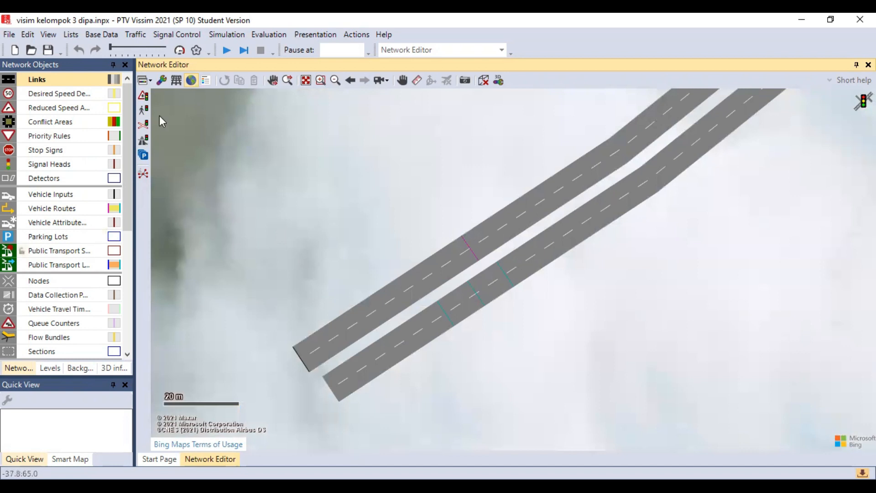
{"action": "left_click_drag", "start_coordinate": [135, 72], "coordinate": [191, 73]}
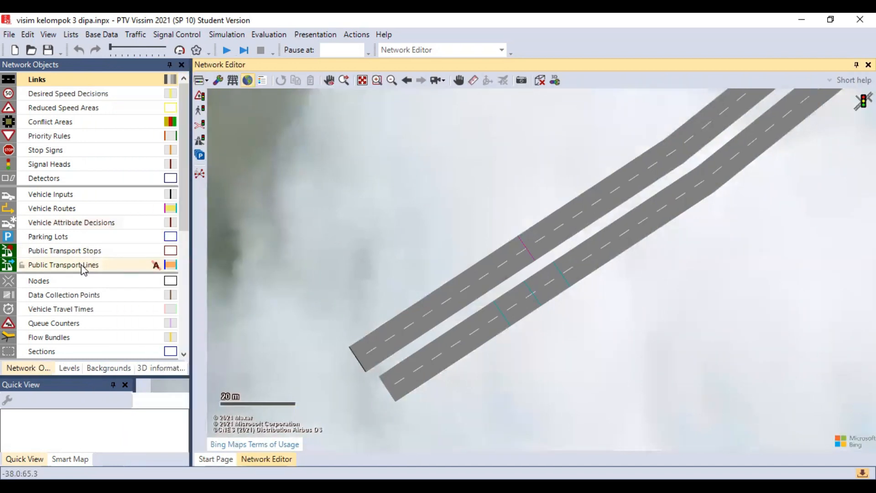
{"action": "left_click", "coordinate": [82, 265]}
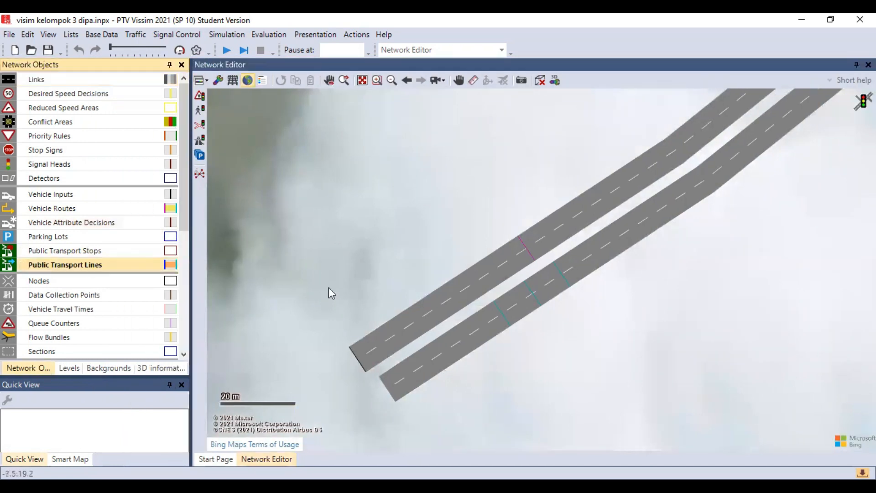
{"action": "right_click", "coordinate": [373, 345]}
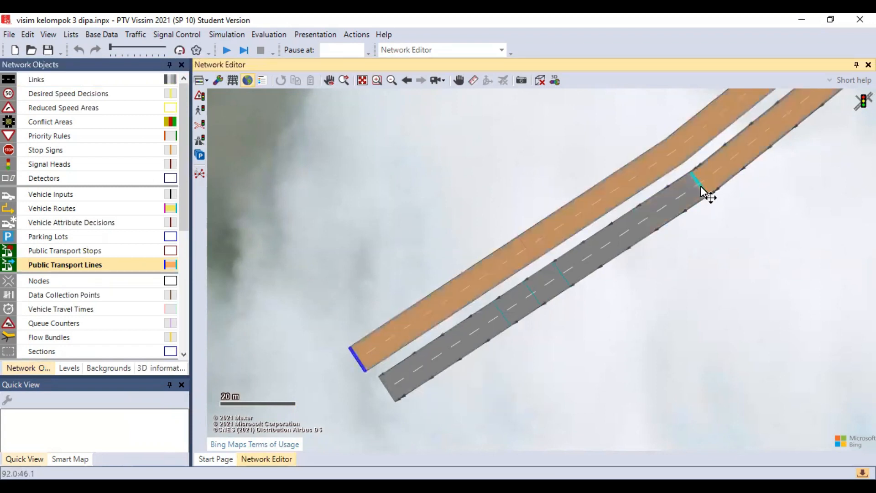
Route the public transport line through the roundabout and end it at the outer end of the northeast exit road
{"action": "key", "text": "Right"}
{"action": "key", "text": "Up"}
{"action": "scroll", "coordinate": [701, 186], "scroll_direction": "down", "scroll_amount": 3}
{"action": "key", "text": "Right"}
{"action": "key", "text": "Up"}
{"action": "key", "text": "Up"}
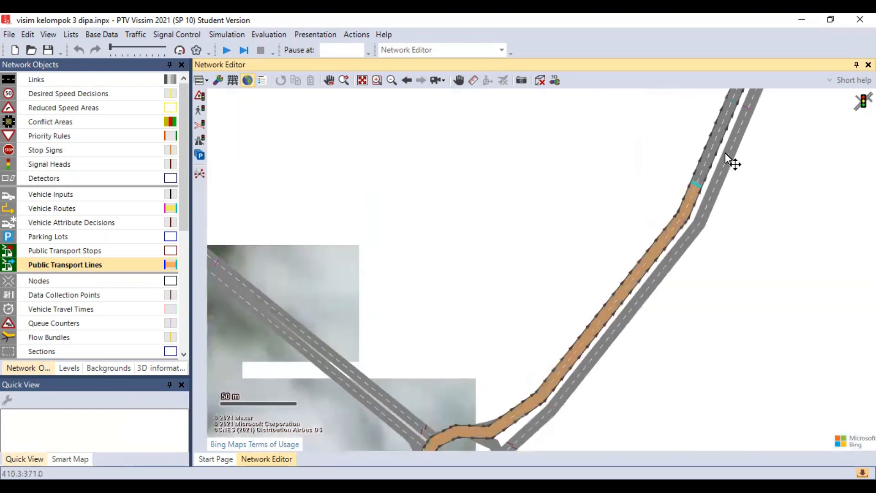
{"action": "key", "text": "Right"}
{"action": "key", "text": "Up"}
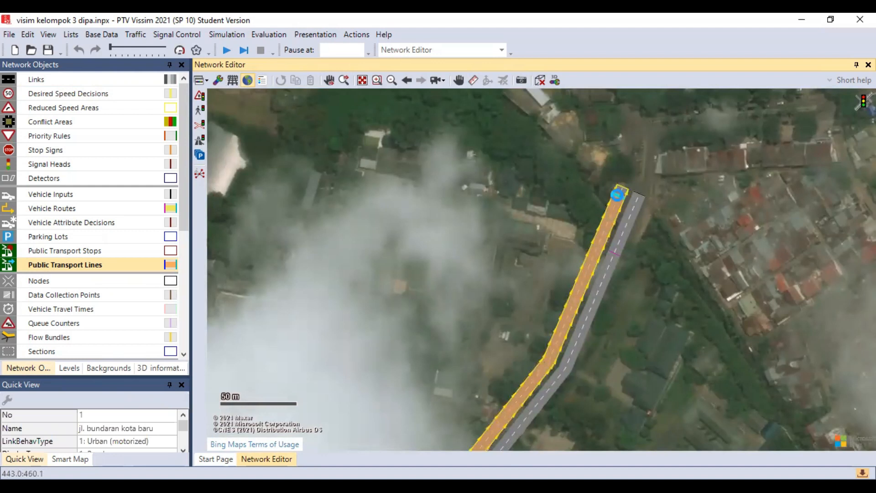
{"action": "left_click", "coordinate": [617, 195]}
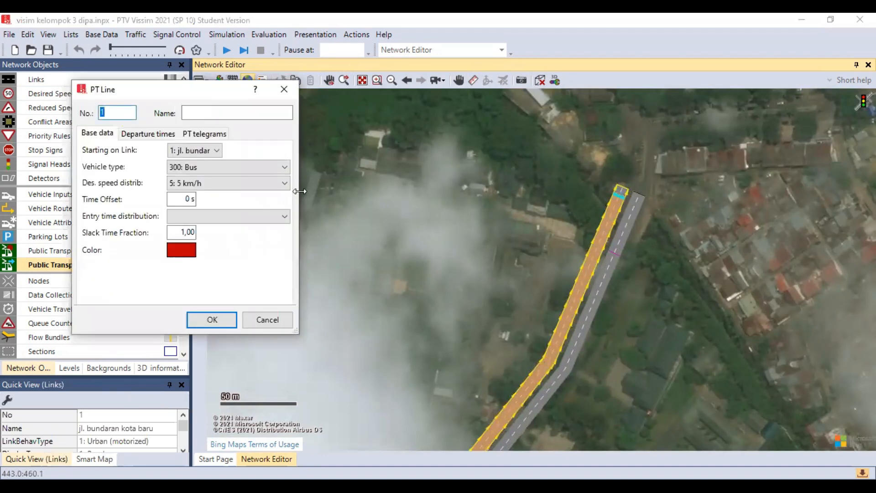
Keep 300: Bus as the public transport line's vehicle type and set its desired speed distribution to 12: 12 km/h
{"action": "left_click", "coordinate": [212, 168]}
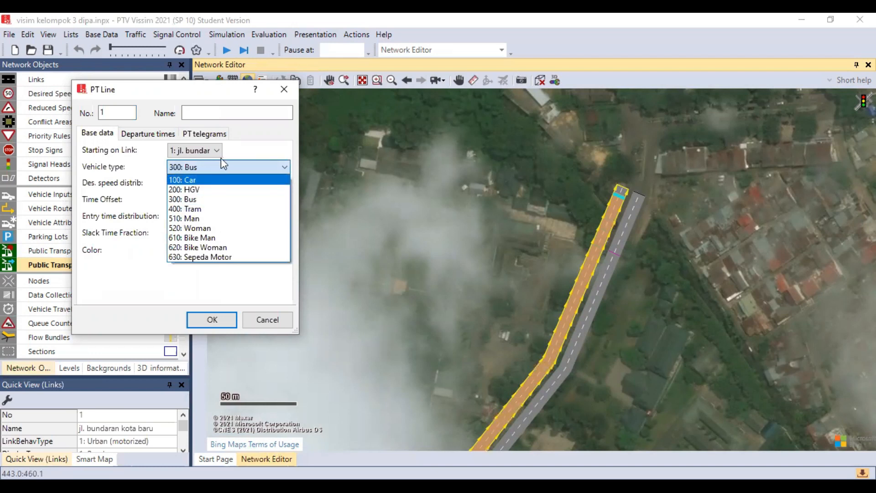
{"action": "left_click", "coordinate": [221, 158]}
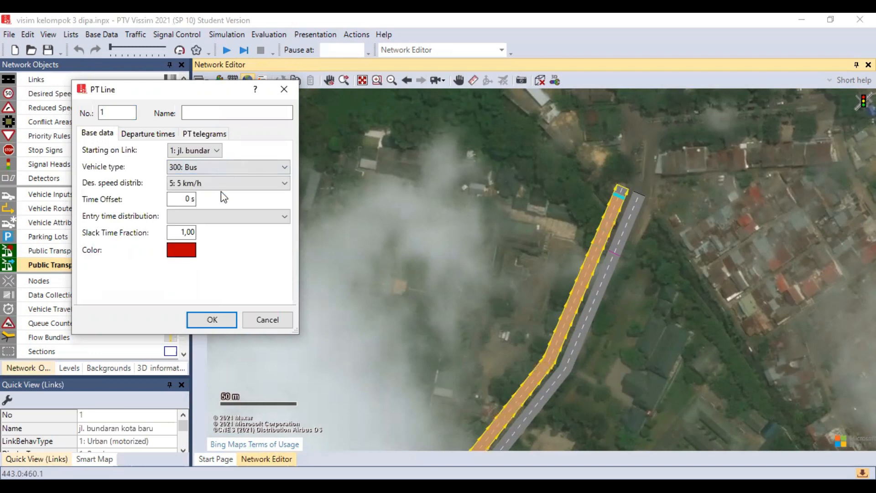
{"action": "left_click", "coordinate": [253, 183]}
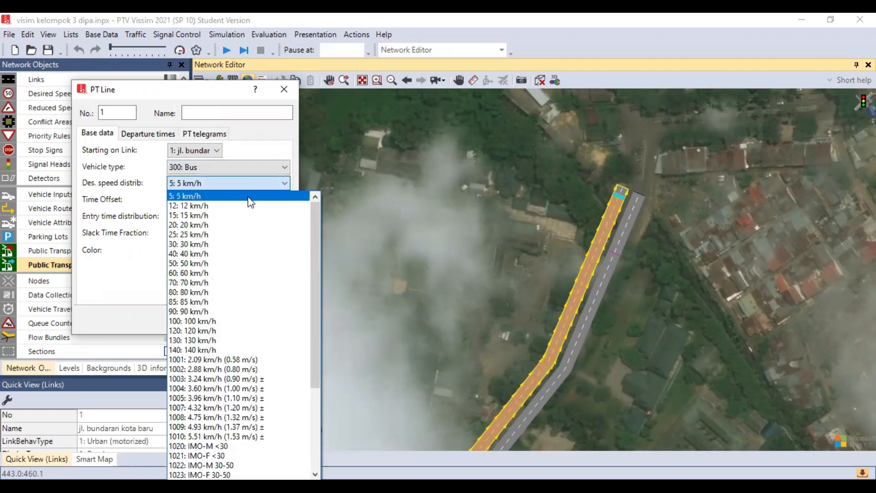
{"action": "left_click", "coordinate": [198, 206]}
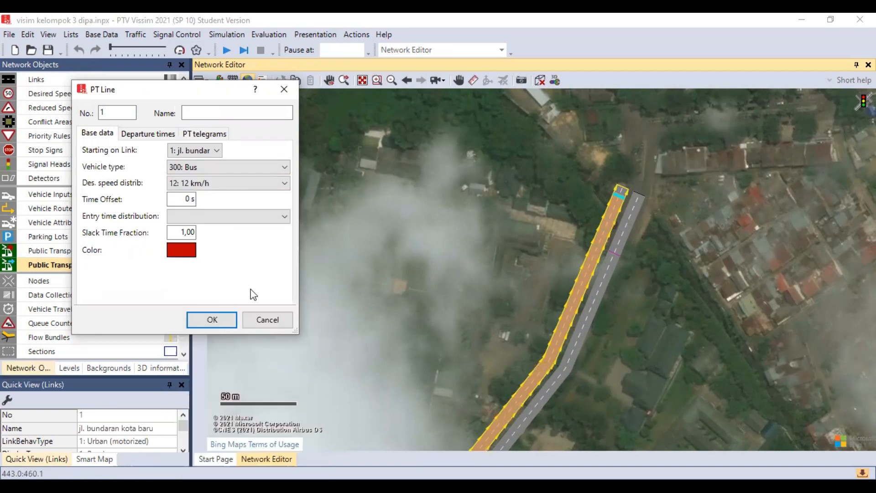
Begin generating the bus line's departure times, with start at 0 s, rate 100 s and end 1200 s
{"action": "left_click", "coordinate": [156, 134]}
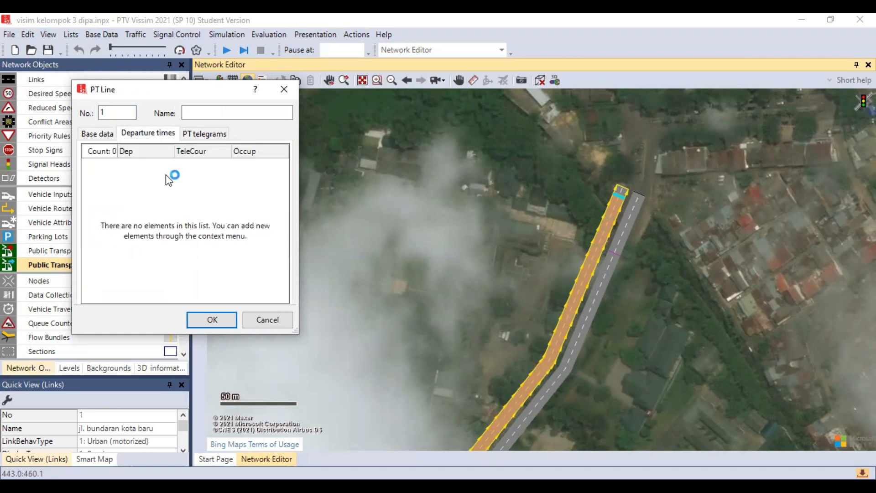
{"action": "right_click", "coordinate": [171, 194]}
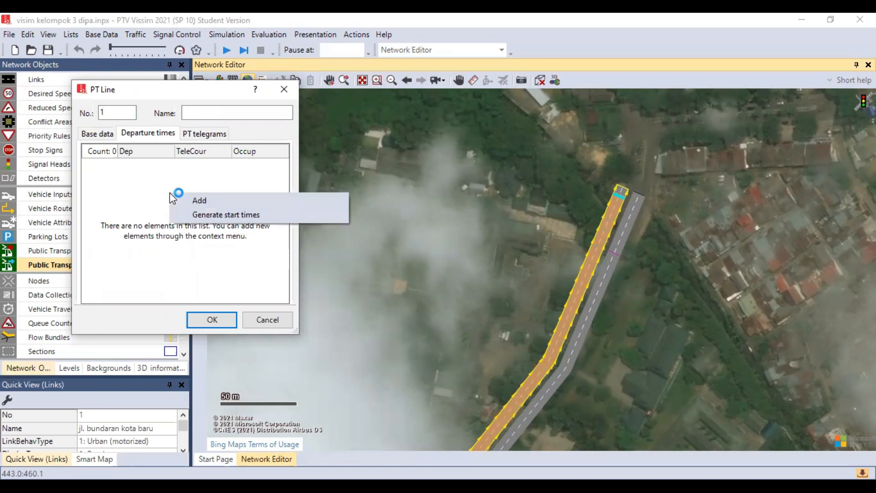
{"action": "left_click", "coordinate": [203, 219]}
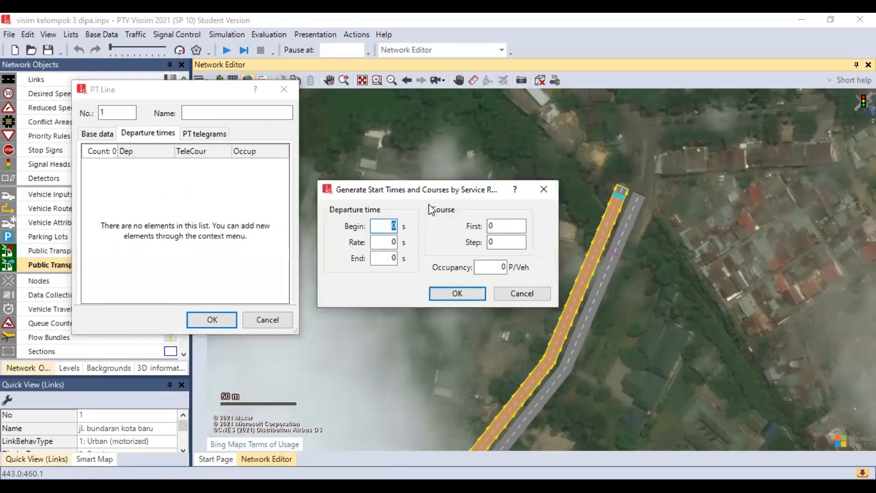
{"action": "key", "text": "Tab"}
{"action": "key", "text": "BackSpace"}
{"action": "type", "text": "100"}
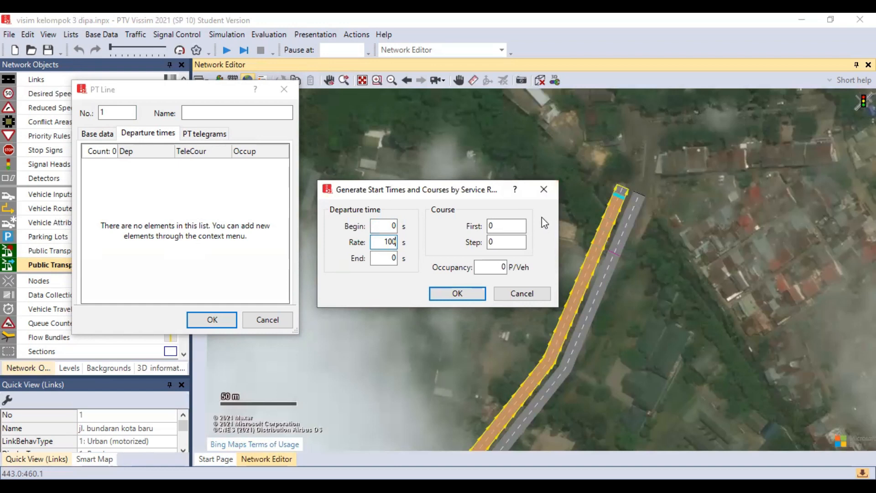
{"action": "left_click", "coordinate": [387, 258]}
{"action": "key", "text": "Delete"}
{"action": "type", "text": "1"}
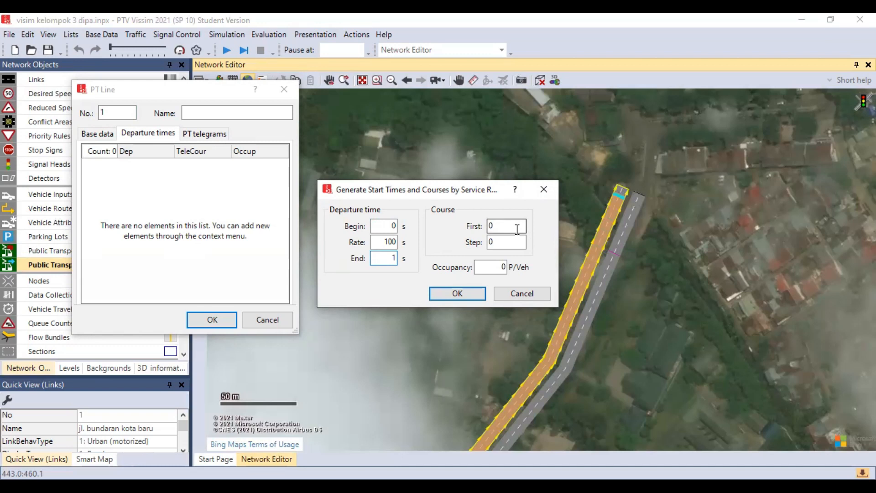
{"action": "type", "text": "200"}
Set the occupancy to 25 P/Veh, generate the bus line's departure times and check the resulting list
{"action": "key", "text": "Tab"}
{"action": "key", "text": "Tab"}
{"action": "key", "text": "Tab"}
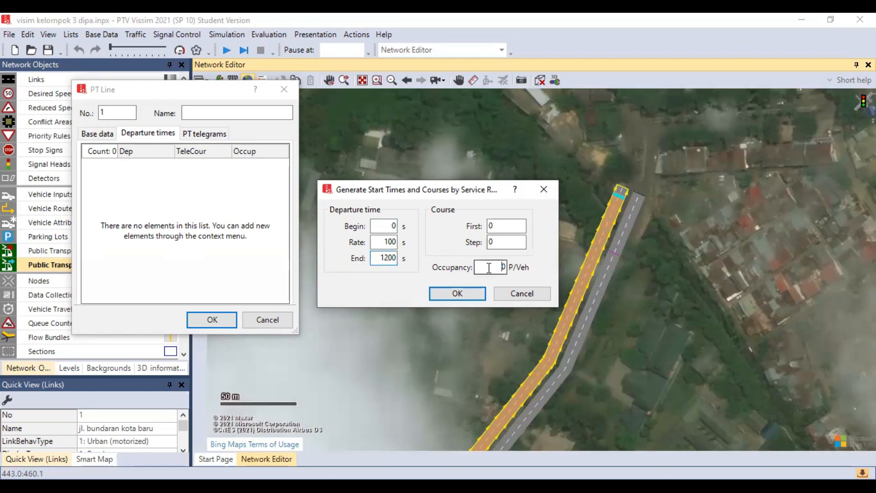
{"action": "key", "text": "BackSpace"}
{"action": "type", "text": "25"}
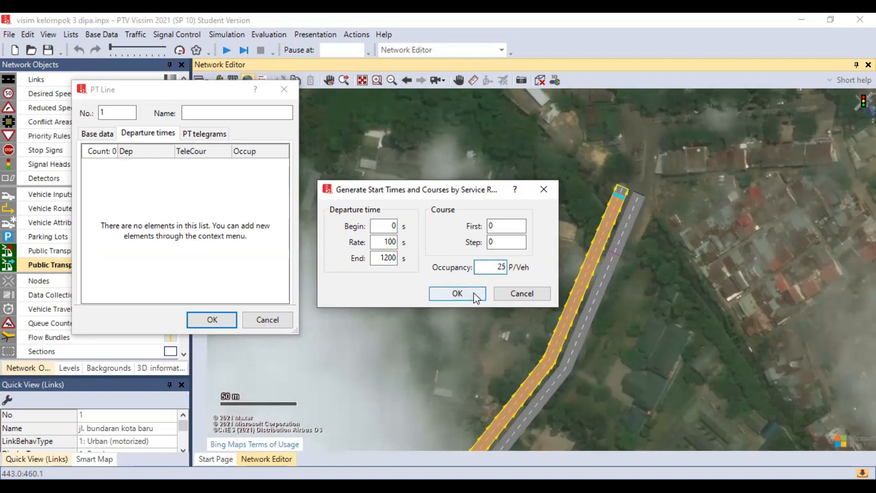
{"action": "left_click", "coordinate": [457, 293]}
{"action": "scroll", "coordinate": [150, 214], "scroll_direction": "down", "scroll_amount": 1}
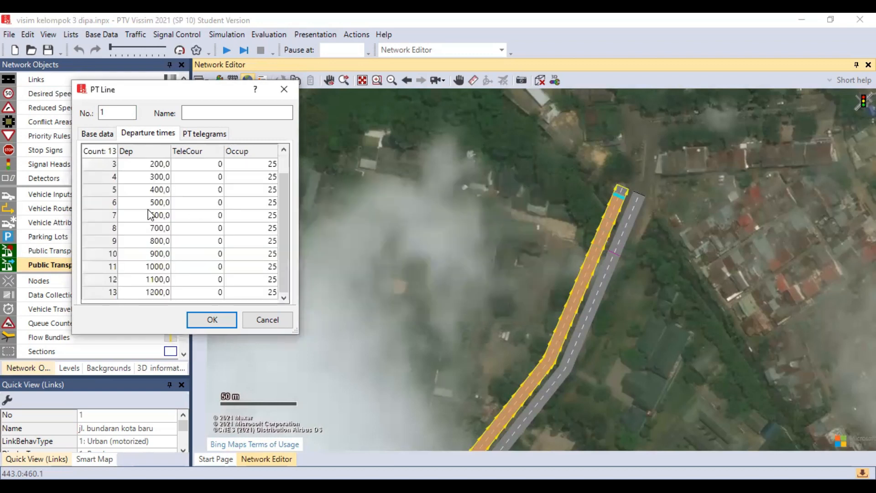
{"action": "left_click_drag", "start_coordinate": [281, 209], "coordinate": [289, 242]}
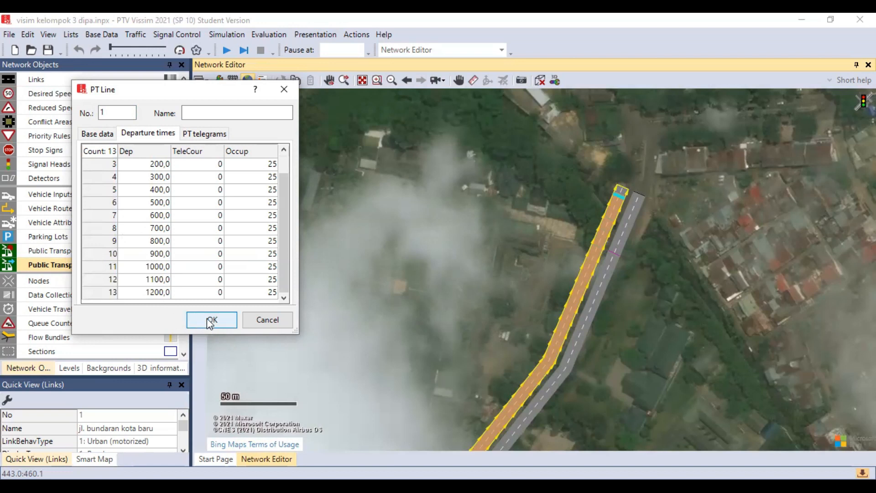
Name the public transport line Jalur Bus and accept its settings
{"action": "left_click", "coordinate": [225, 110]}
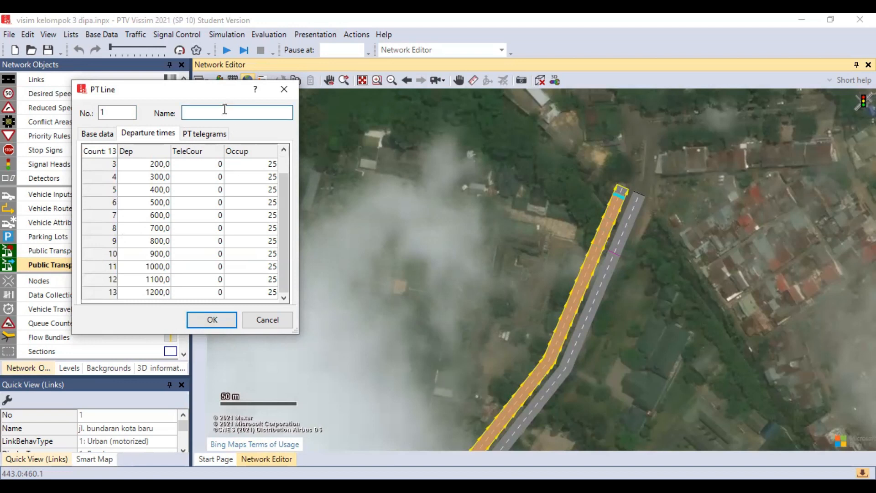
{"action": "type", "text": "Jalur Bus"}
{"action": "left_click", "coordinate": [209, 320]}
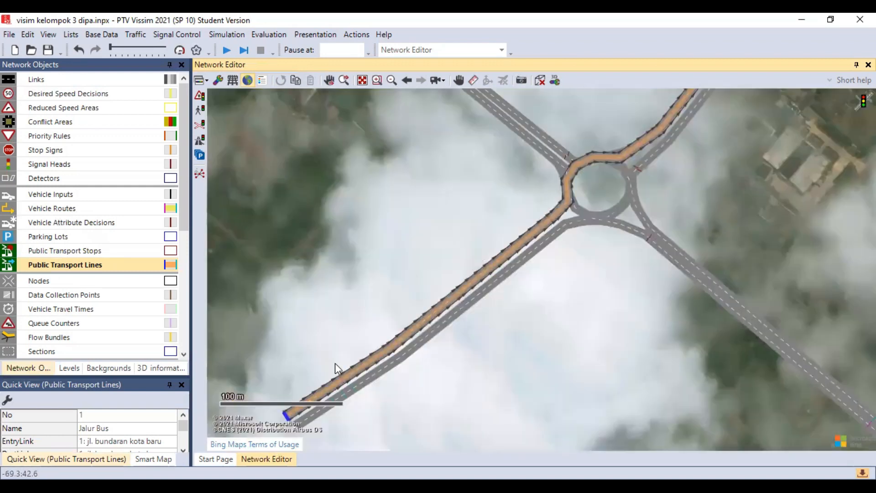
Place a public transport stop about 3 m long on lane 2 of link 1, at about 81 m along the southwest road
{"action": "scroll", "coordinate": [335, 363], "scroll_direction": "up", "scroll_amount": 3}
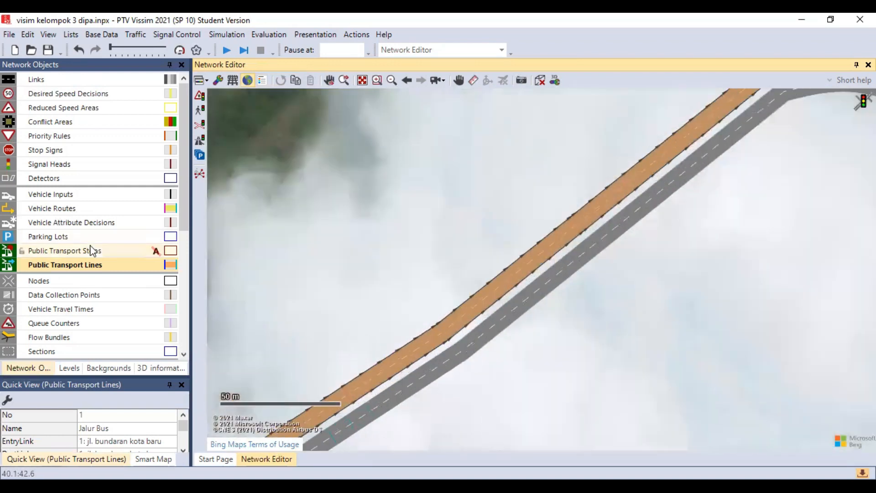
{"action": "left_click", "coordinate": [162, 252]}
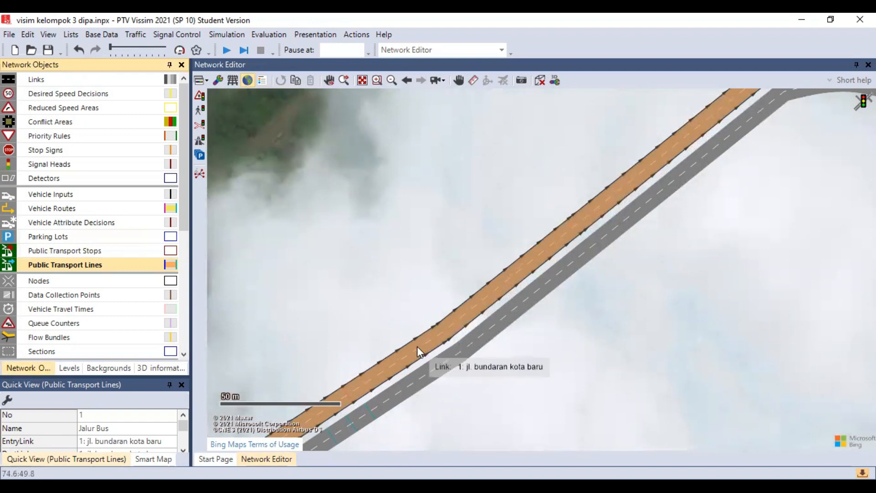
{"action": "left_click", "coordinate": [87, 251]}
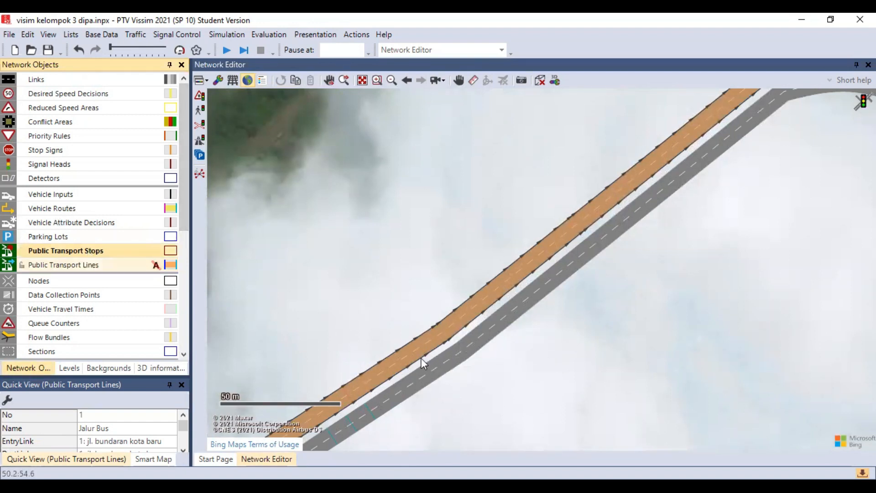
{"action": "left_click", "coordinate": [399, 357]}
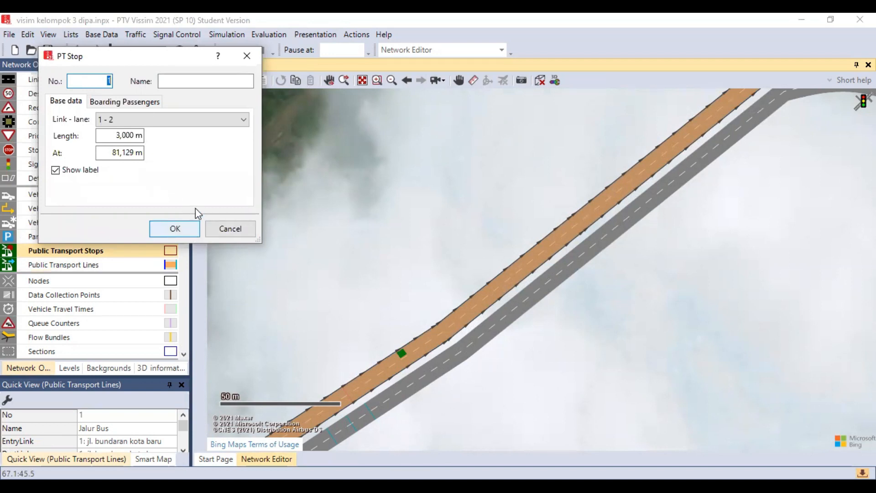
{"action": "left_click", "coordinate": [194, 229]}
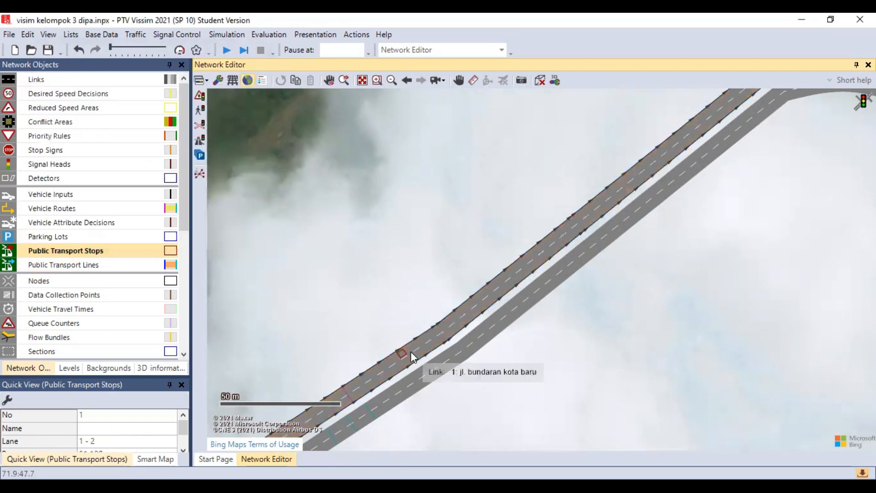
Lengthen the public transport stop along its lane up to the bend in the southwest road
{"action": "scroll", "coordinate": [411, 351], "scroll_direction": "up", "scroll_amount": 1}
{"action": "scroll", "coordinate": [411, 351], "scroll_direction": "up", "scroll_amount": 1}
{"action": "scroll", "coordinate": [411, 351], "scroll_direction": "up", "scroll_amount": 2}
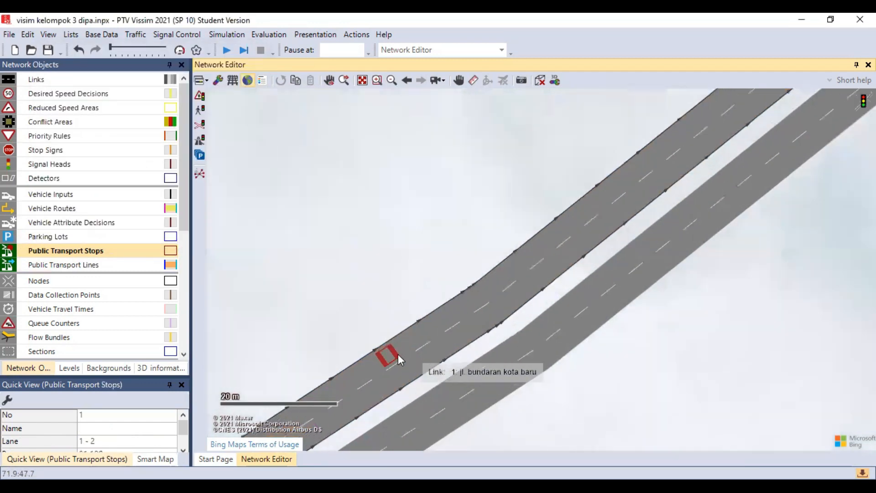
{"action": "left_click_drag", "start_coordinate": [390, 352], "coordinate": [494, 279]}
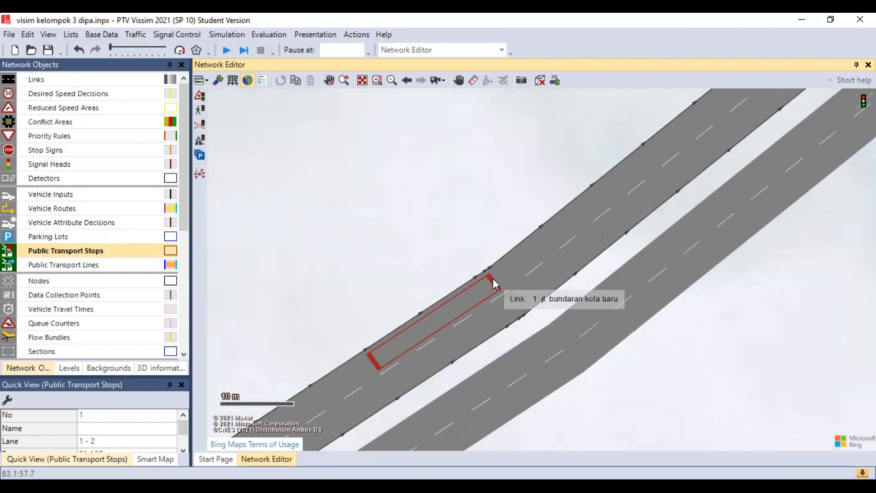
{"action": "left_click", "coordinate": [445, 281]}
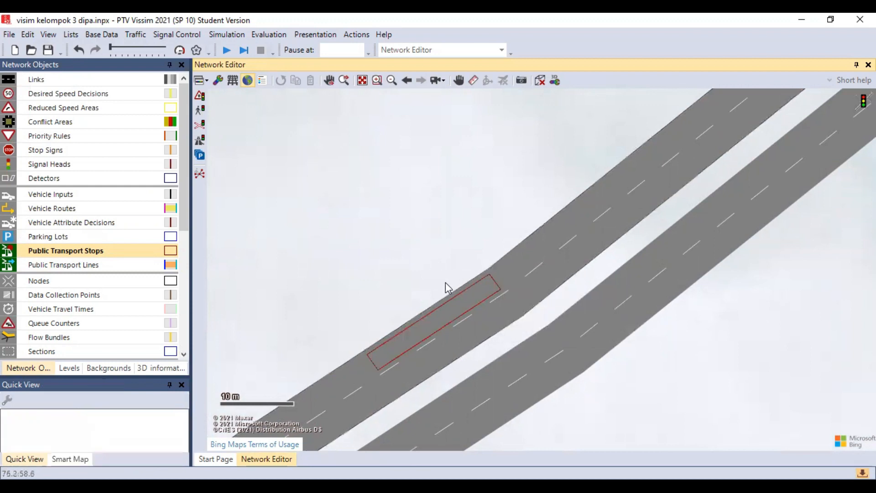
{"action": "right_click", "coordinate": [448, 313]}
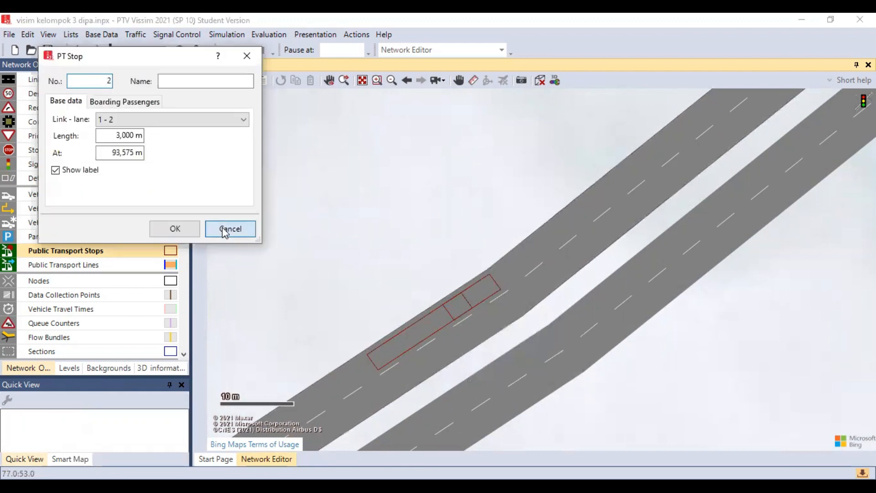
{"action": "left_click", "coordinate": [229, 228]}
Add a lay-by to the public transport stop, and move the stop from the bay back onto lane 2 of link 1
{"action": "right_click", "coordinate": [426, 333]}
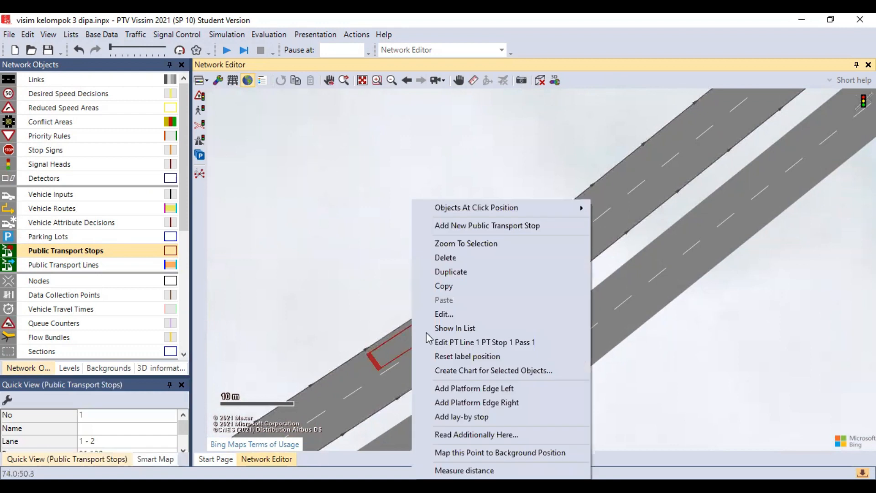
{"action": "left_click", "coordinate": [519, 420]}
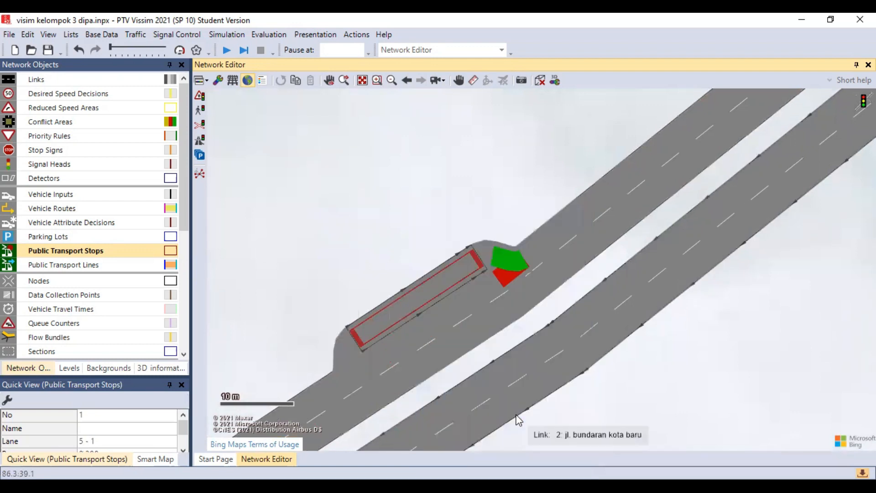
{"action": "left_click", "coordinate": [412, 301]}
{"action": "left_click_drag", "start_coordinate": [413, 302], "coordinate": [427, 319]}
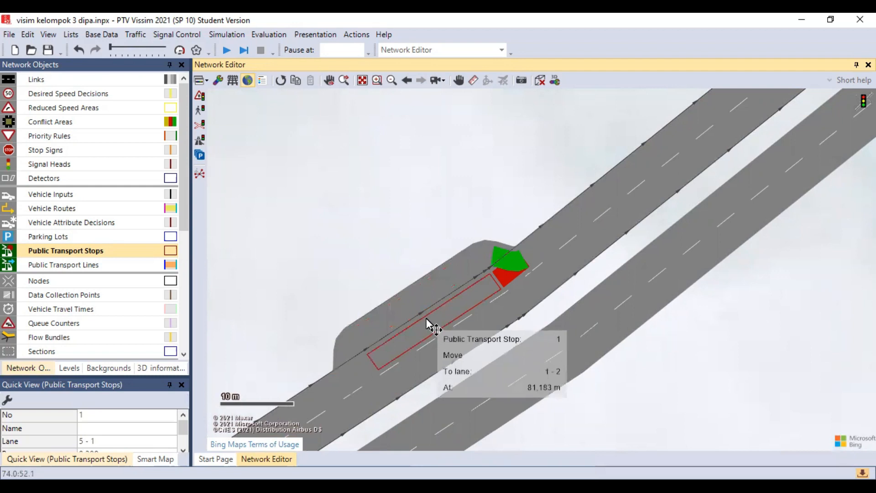
{"action": "left_click_drag", "start_coordinate": [426, 318], "coordinate": [426, 319]}
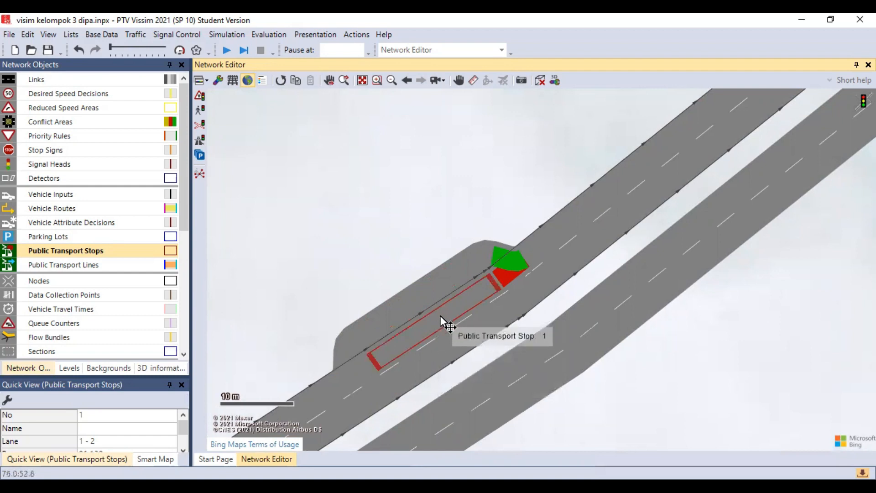
Add a platform edge on the left side of the public transport stop
{"action": "right_click", "coordinate": [440, 316]}
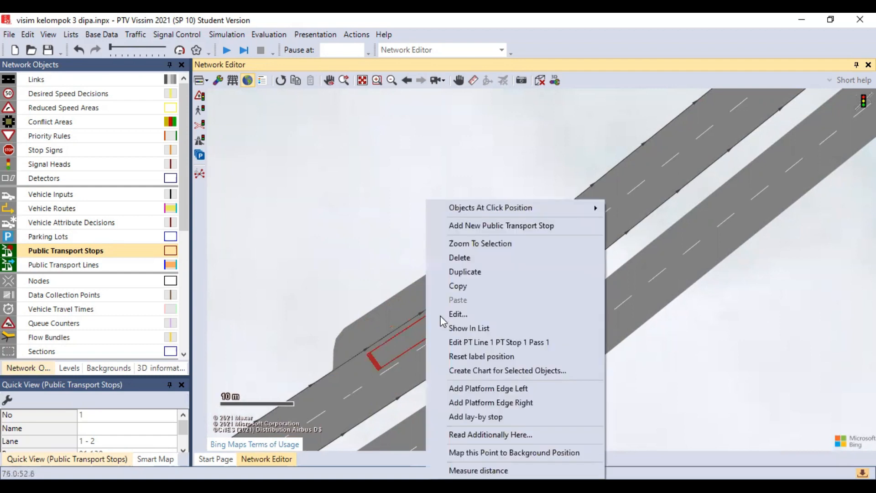
{"action": "left_click", "coordinate": [489, 392]}
{"action": "left_click_drag", "start_coordinate": [451, 286], "coordinate": [456, 291]}
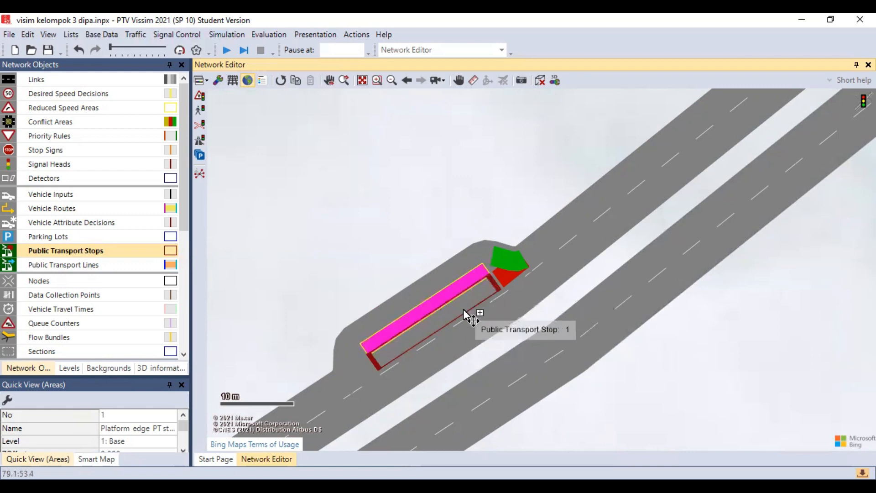
{"action": "scroll", "coordinate": [463, 309], "scroll_direction": "up", "scroll_amount": 4}
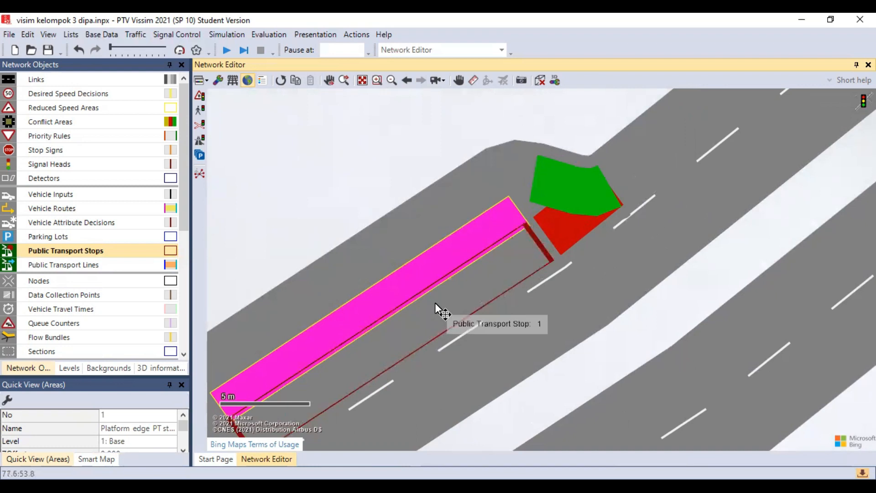
{"action": "scroll", "coordinate": [438, 309], "scroll_direction": "down", "scroll_amount": 3}
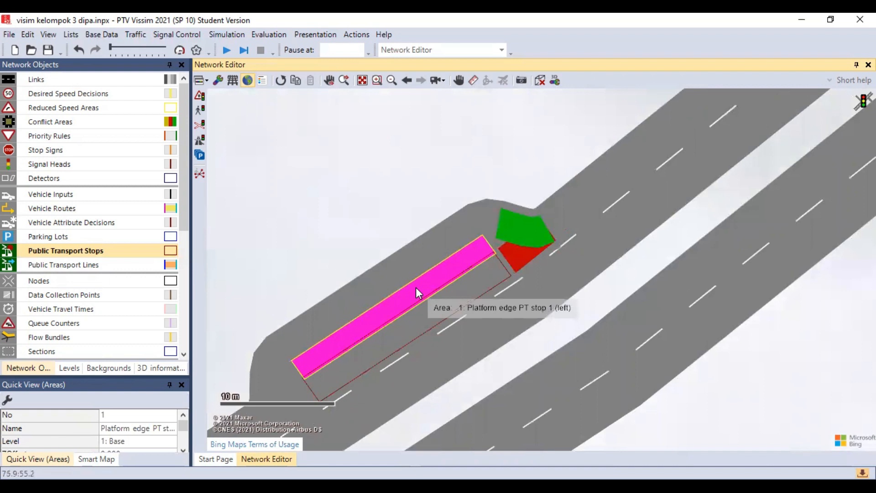
Review the platform edge area's behavior and public transport settings, and close them without changes
{"action": "double_click", "coordinate": [415, 286]}
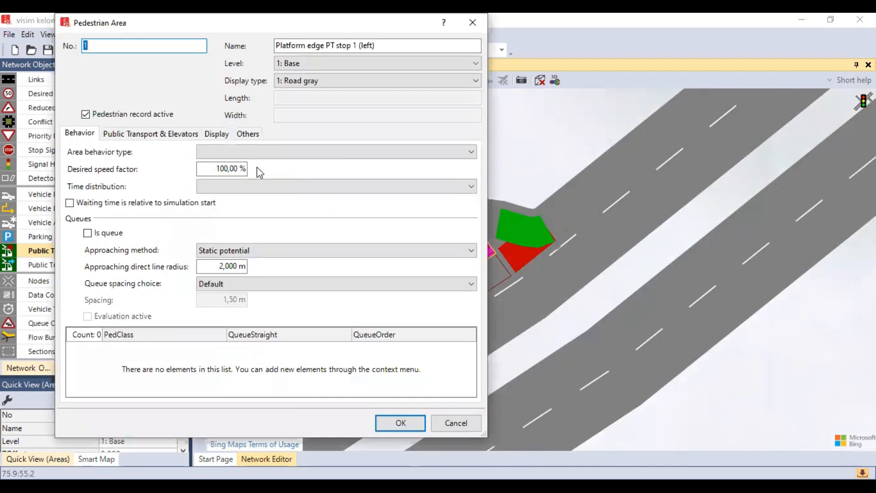
{"action": "left_click", "coordinate": [172, 139]}
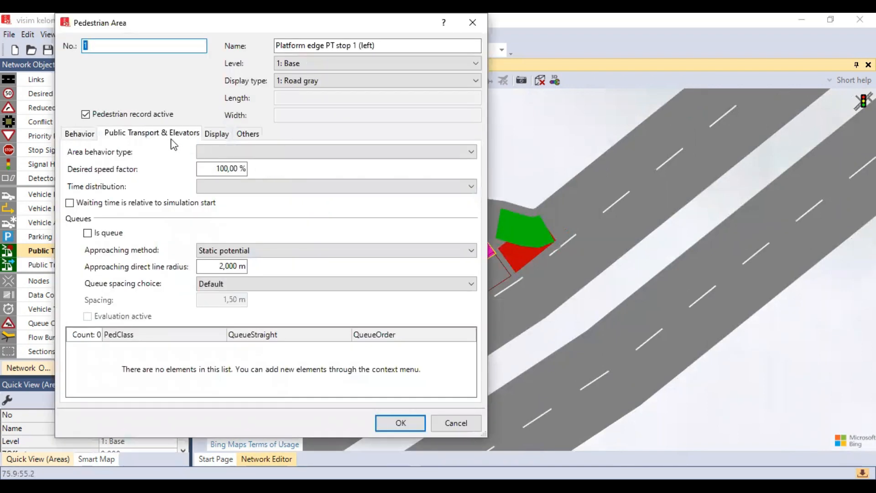
{"action": "left_click", "coordinate": [82, 134]}
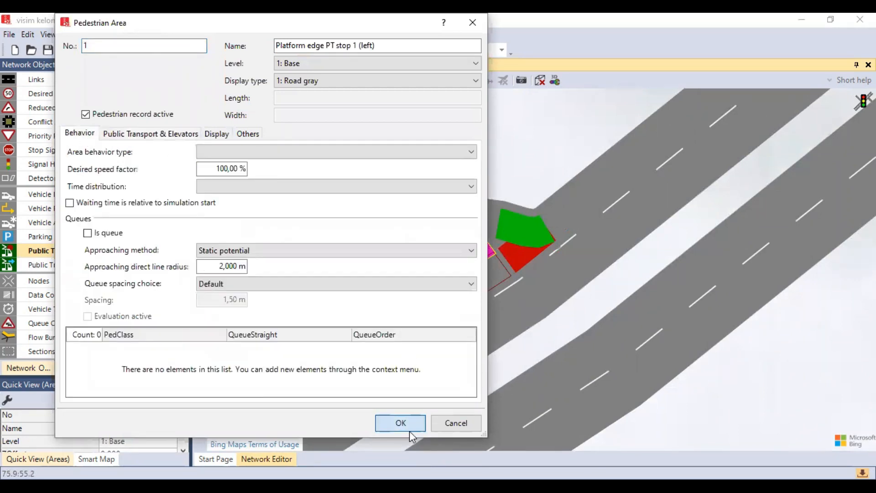
{"action": "left_click", "coordinate": [401, 422]}
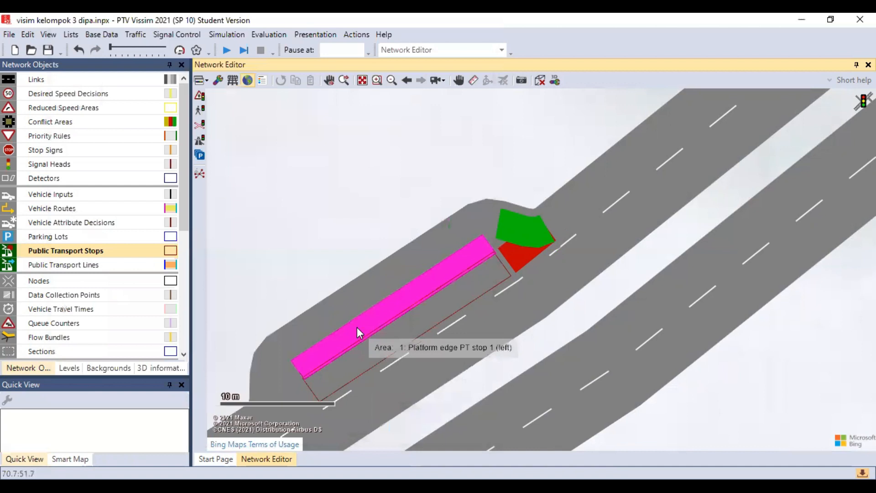
Duplicate the platform edge area and place the copy alongside its outer edge, offset about -1.1 m in X and 1.4 m in Y
{"action": "right_click", "coordinate": [356, 327]}
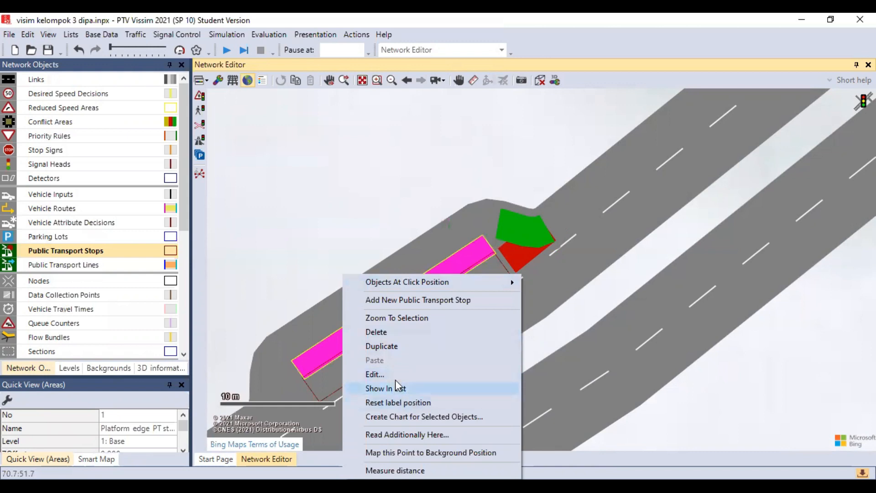
{"action": "left_click", "coordinate": [374, 347]}
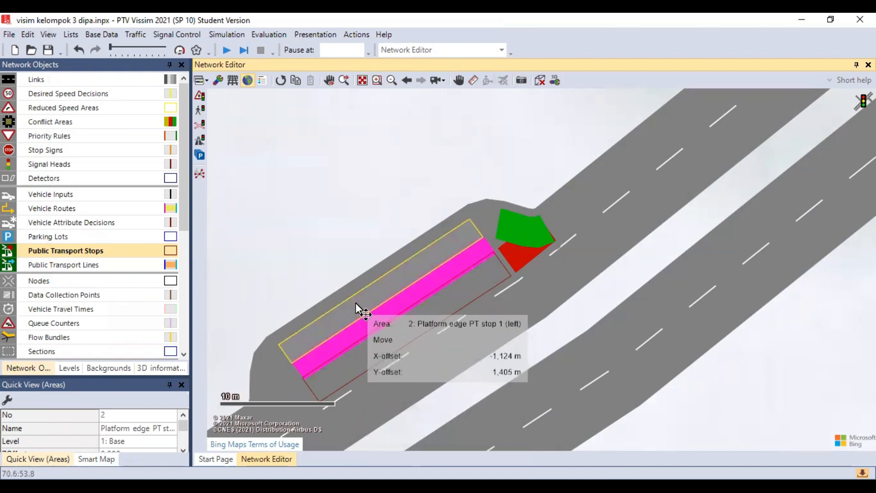
{"action": "left_click", "coordinate": [355, 303]}
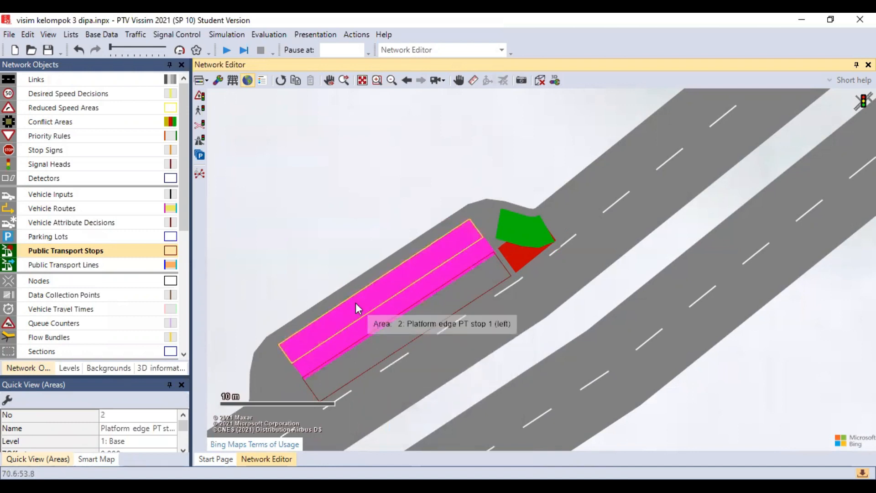
Set the copied platform edge area's public transport usage to Waiting area for PT stop 1
{"action": "double_click", "coordinate": [355, 302]}
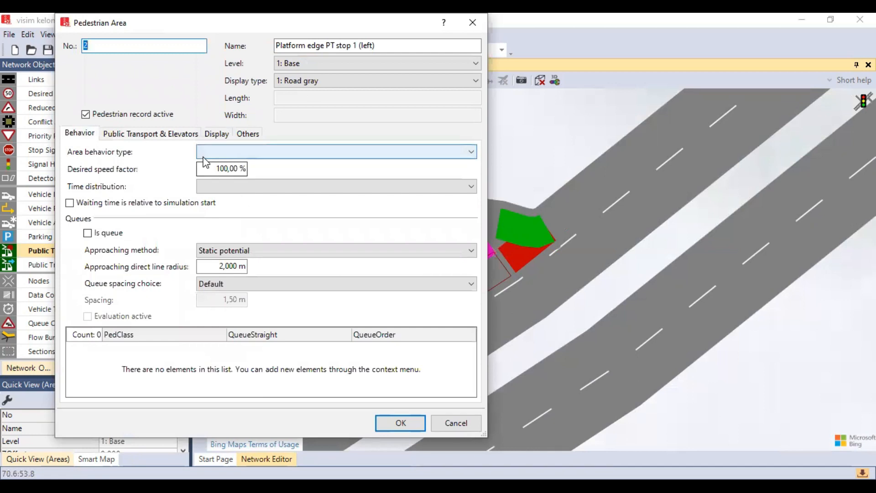
{"action": "left_click", "coordinate": [161, 136]}
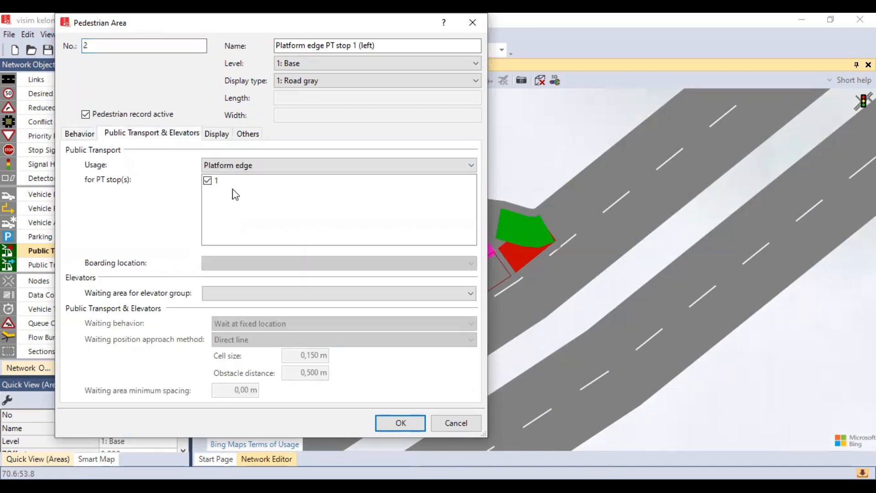
{"action": "left_click", "coordinate": [295, 163]}
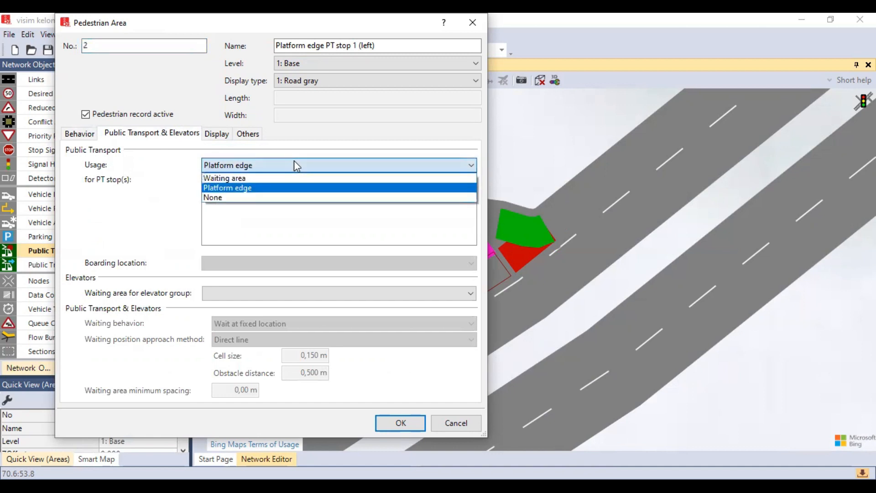
{"action": "left_click", "coordinate": [275, 177]}
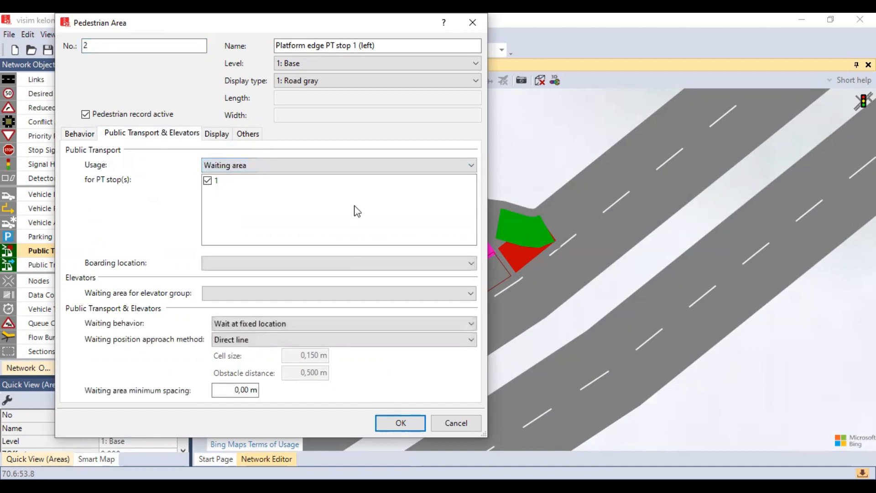
{"action": "left_click", "coordinate": [354, 167]}
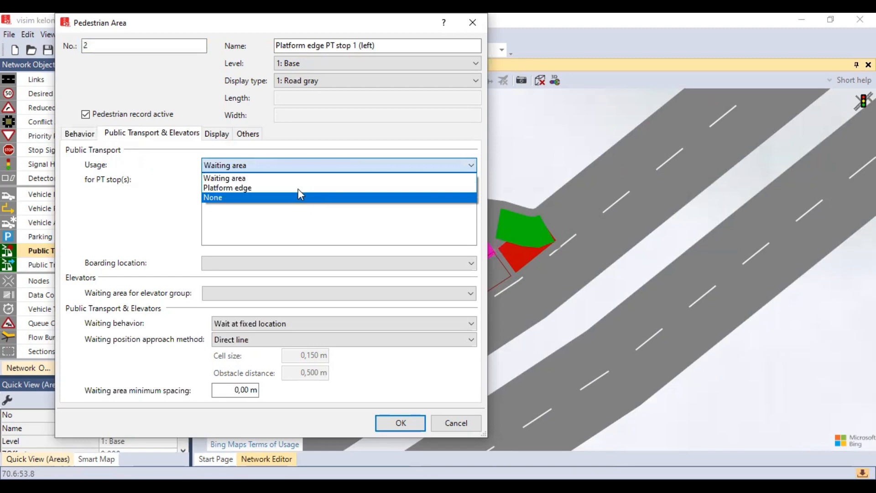
{"action": "left_click", "coordinate": [299, 166]}
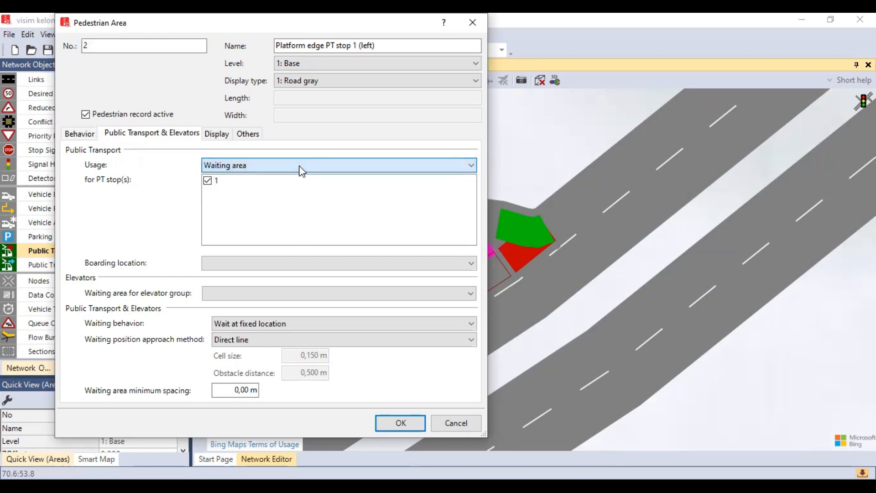
{"action": "left_click", "coordinate": [401, 424]}
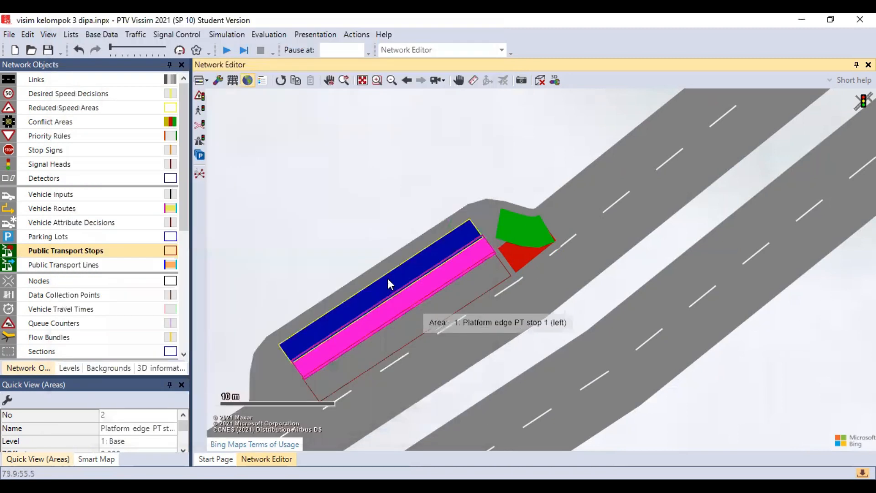
Duplicate the waiting area and place the copy along its outer edge, offset about -1.1 m in X and 1.5 m in Y
{"action": "right_click", "coordinate": [387, 279]}
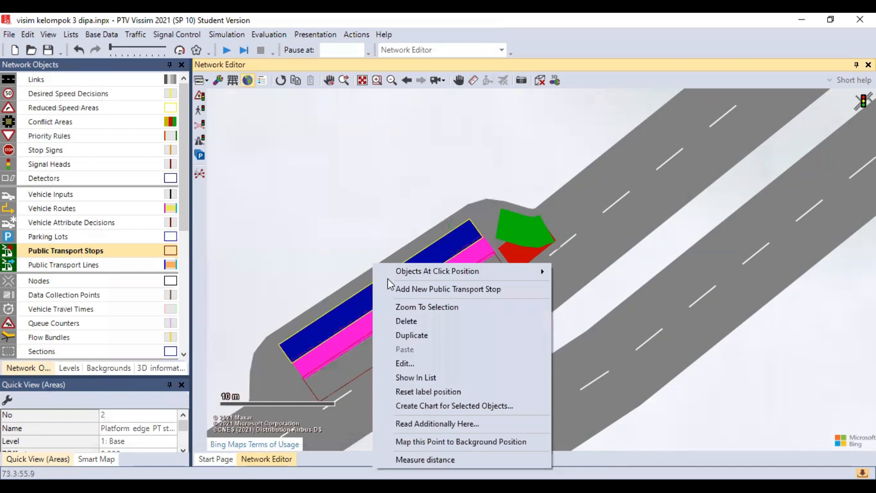
{"action": "left_click", "coordinate": [406, 337]}
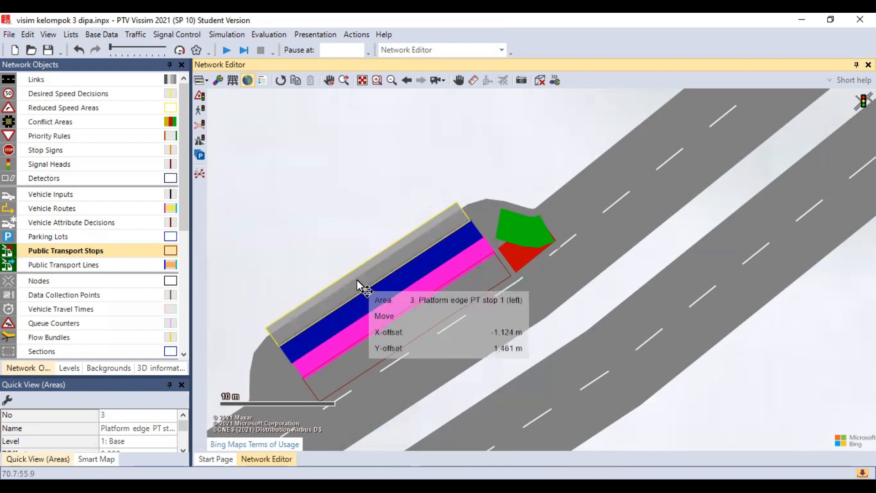
{"action": "left_click", "coordinate": [357, 280]}
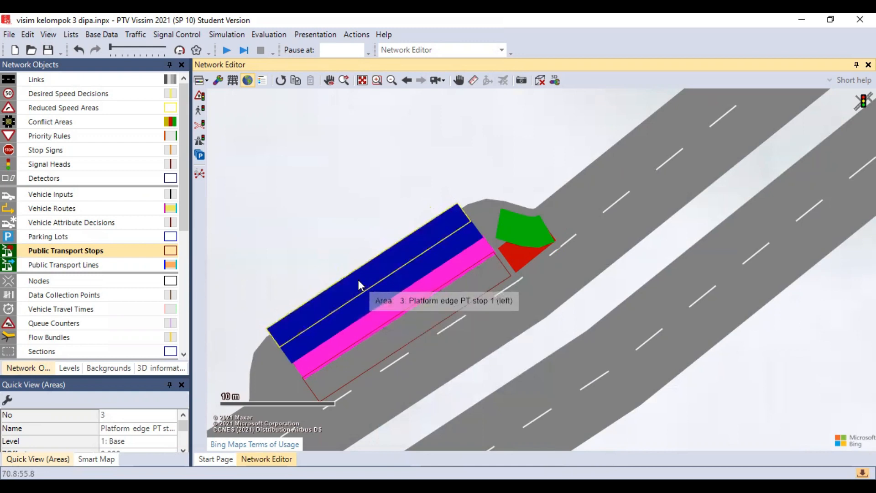
Set the public transport usage of the outermost copied area to None
{"action": "double_click", "coordinate": [358, 280]}
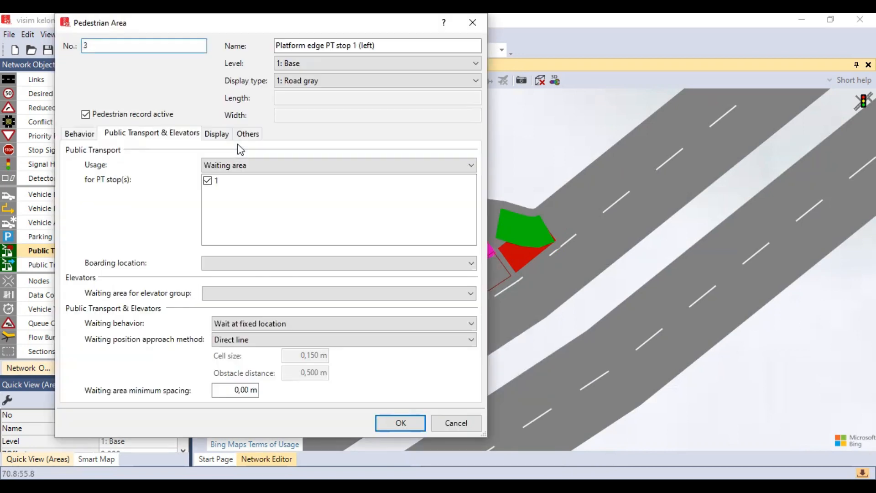
{"action": "left_click", "coordinate": [252, 166]}
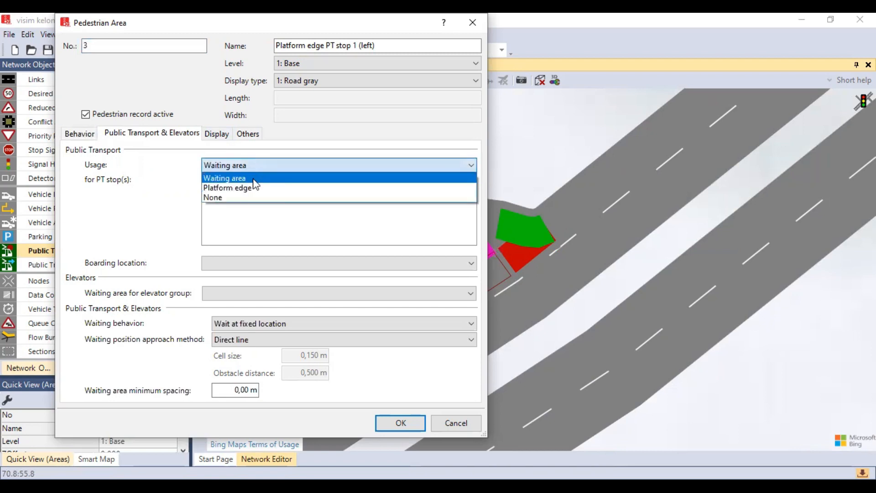
{"action": "left_click", "coordinate": [246, 196]}
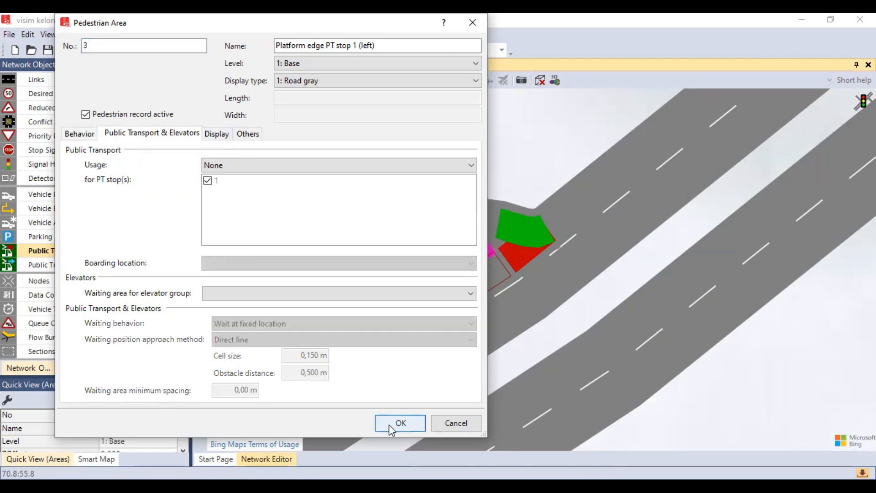
{"action": "left_click", "coordinate": [397, 419]}
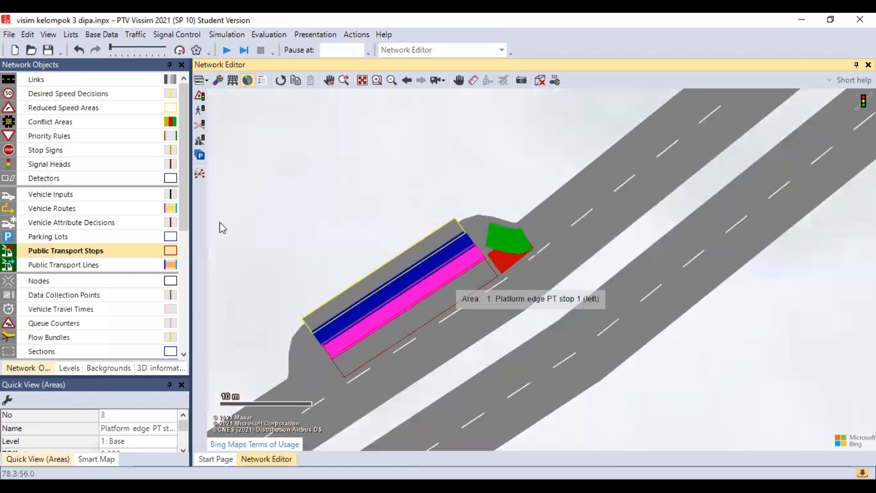
Open the Jalur Bus line's settings at PT stop 1 and disable alighting and boarding on the right side
{"action": "left_click", "coordinate": [105, 264]}
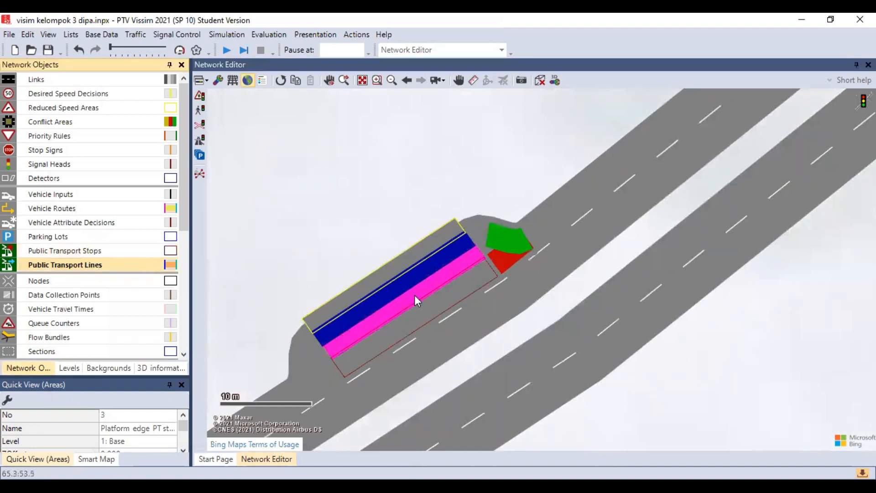
{"action": "left_click", "coordinate": [424, 316]}
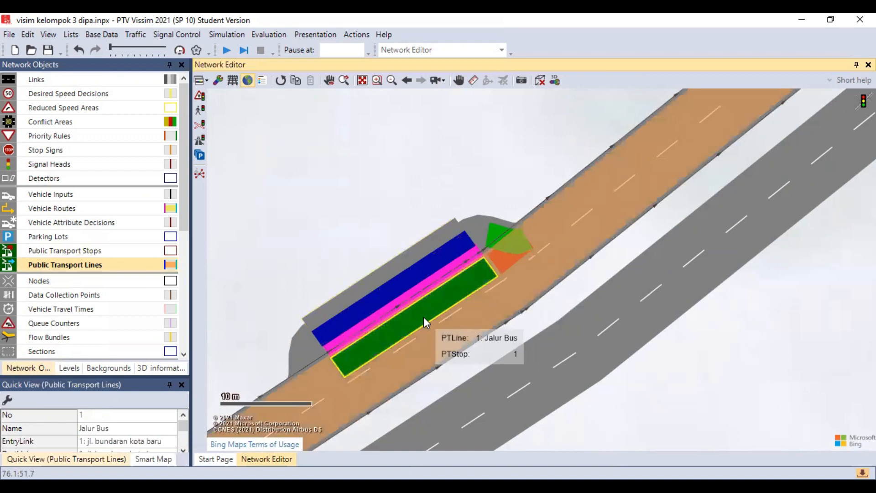
{"action": "double_click", "coordinate": [424, 316]}
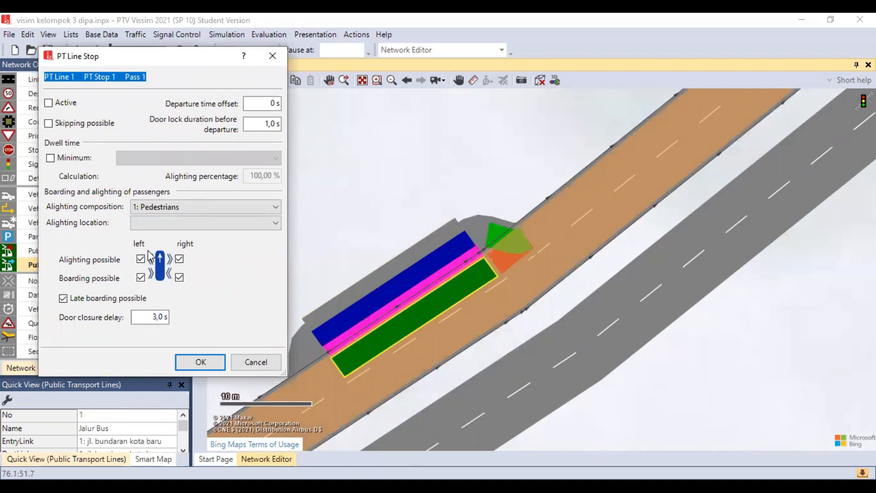
{"action": "left_click", "coordinate": [179, 259]}
{"action": "left_click", "coordinate": [179, 259]}
{"action": "left_click", "coordinate": [179, 260]}
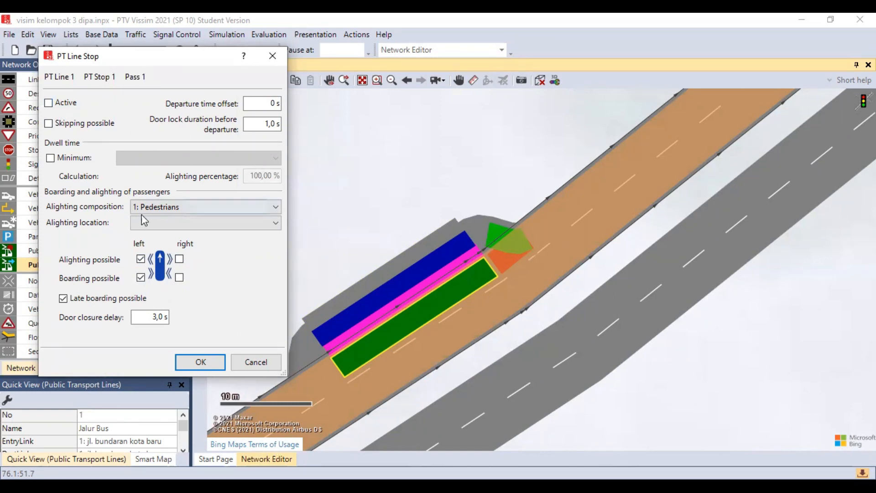
Activate the stop for the Jalur Bus line and set its alighting percentage to 90%
{"action": "left_click", "coordinate": [58, 101]}
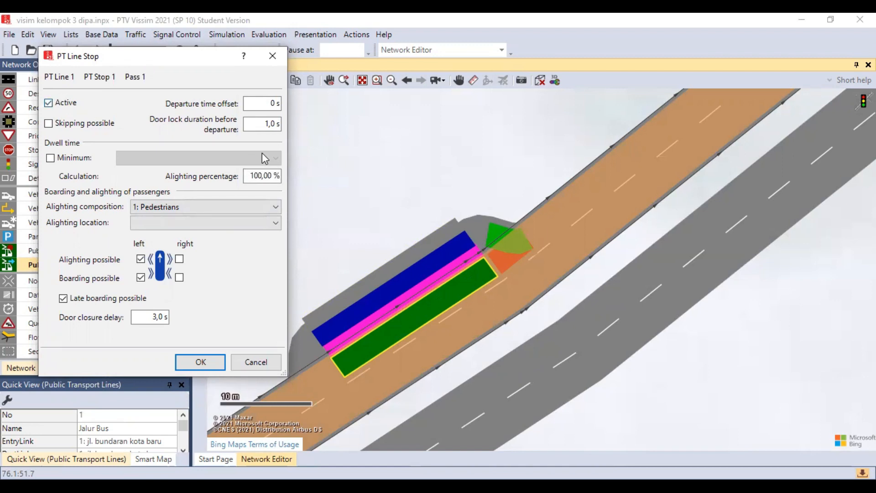
{"action": "left_click_drag", "start_coordinate": [246, 177], "coordinate": [298, 177]}
{"action": "key", "text": "BackSpace"}
{"action": "type", "text": "90"}
{"action": "left_click", "coordinate": [201, 368]}
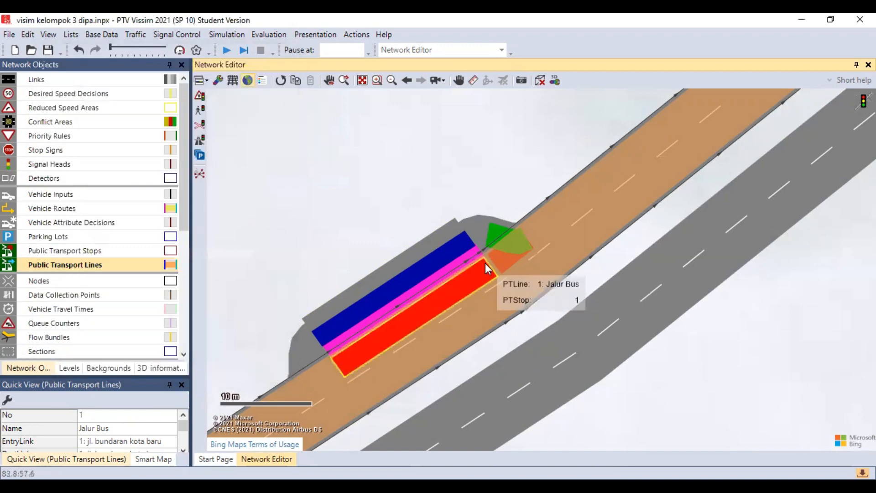
Draw a four-sided pedestrian area about 8.5 m long beyond the bus stop, keeping the default Pedestrian area gray display type
{"action": "scroll", "coordinate": [56, 265], "scroll_direction": "down", "scroll_amount": 5}
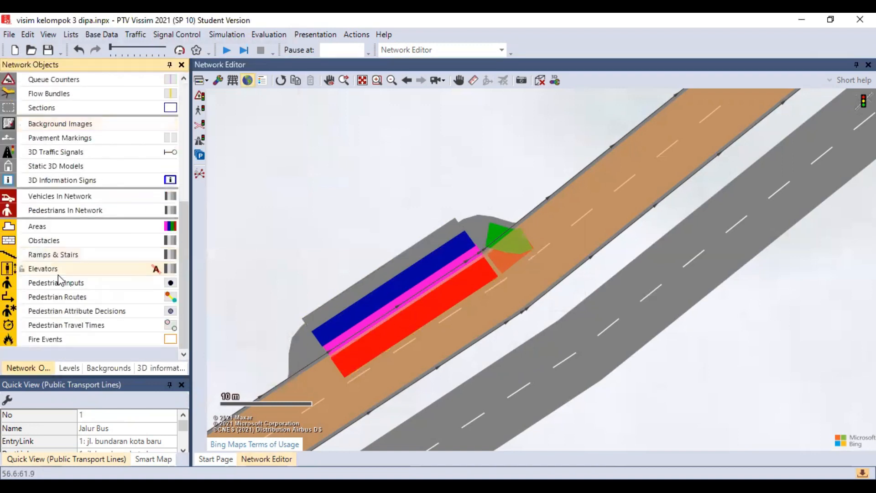
{"action": "left_click", "coordinate": [40, 226]}
{"action": "left_click", "coordinate": [41, 228]}
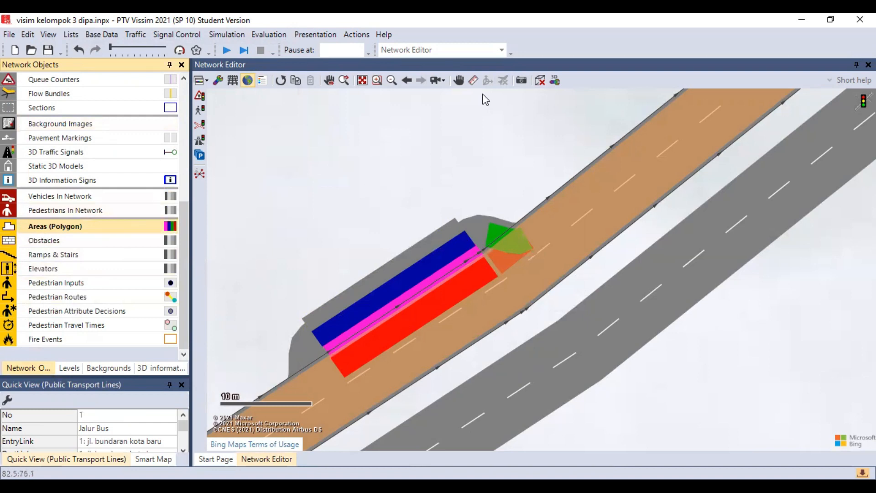
{"action": "right_click", "coordinate": [478, 119], "text": "ctrl"}
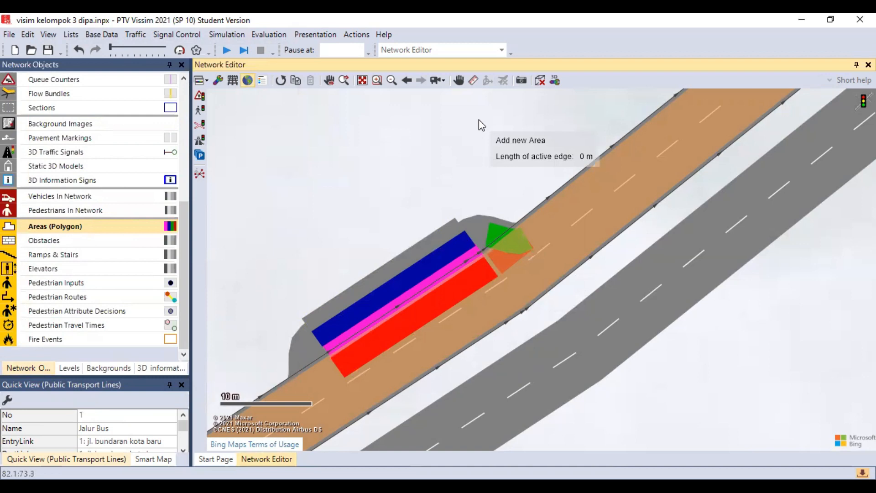
{"action": "left_click", "coordinate": [557, 125]}
{"action": "left_click", "coordinate": [550, 156]}
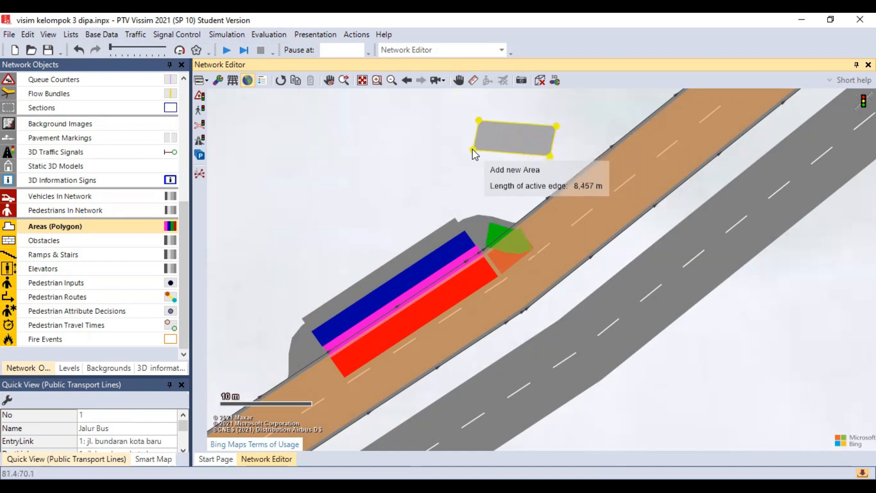
{"action": "left_click", "coordinate": [473, 149]}
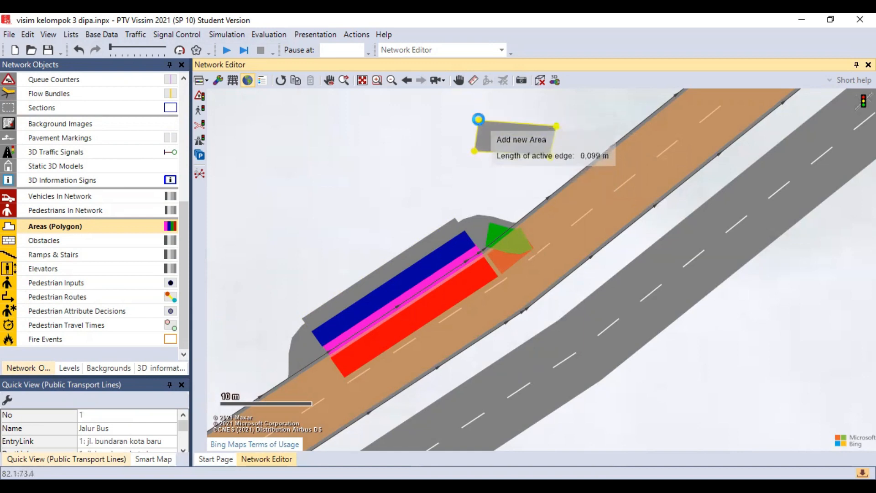
{"action": "left_click", "coordinate": [478, 120]}
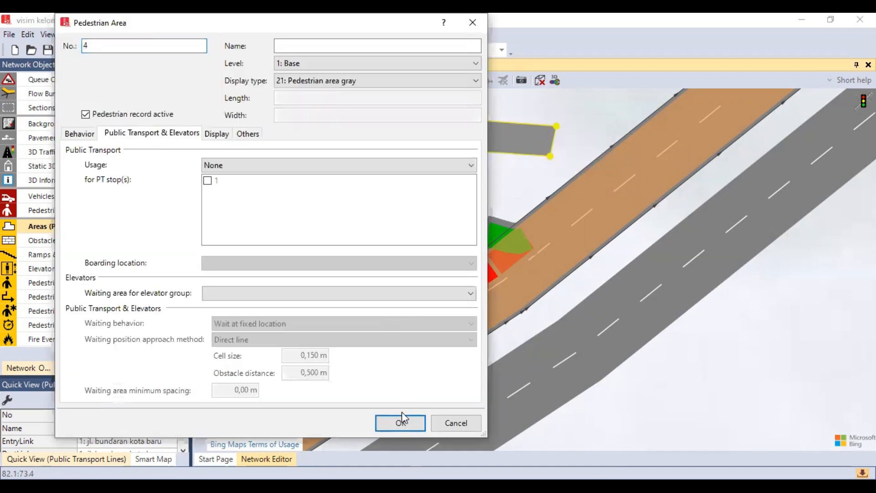
{"action": "left_click", "coordinate": [400, 423]}
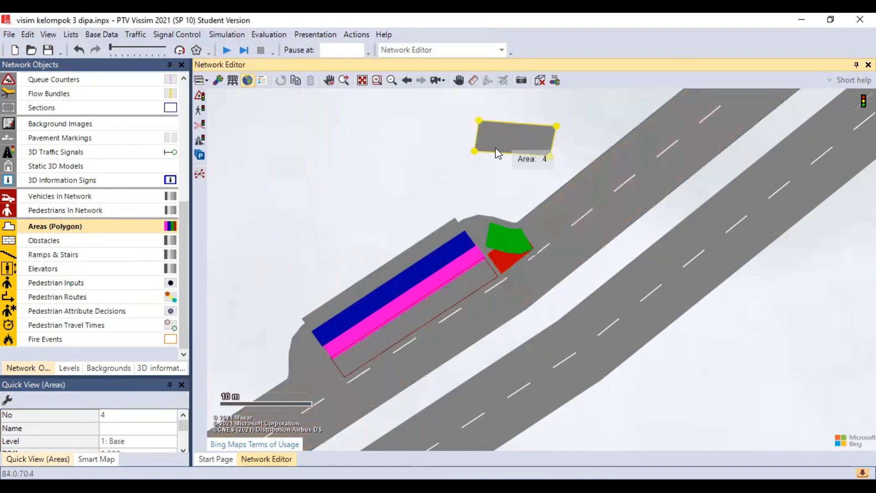
Draw a narrow pedestrian area about 12 m long linking the detached pedestrian area to the near end of the waiting area
{"action": "right_click", "coordinate": [496, 149]}
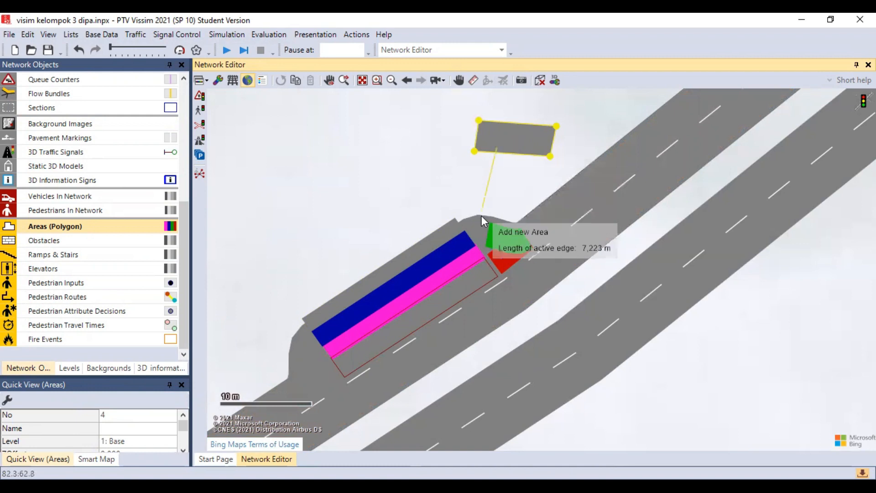
{"action": "left_click", "coordinate": [463, 234]}
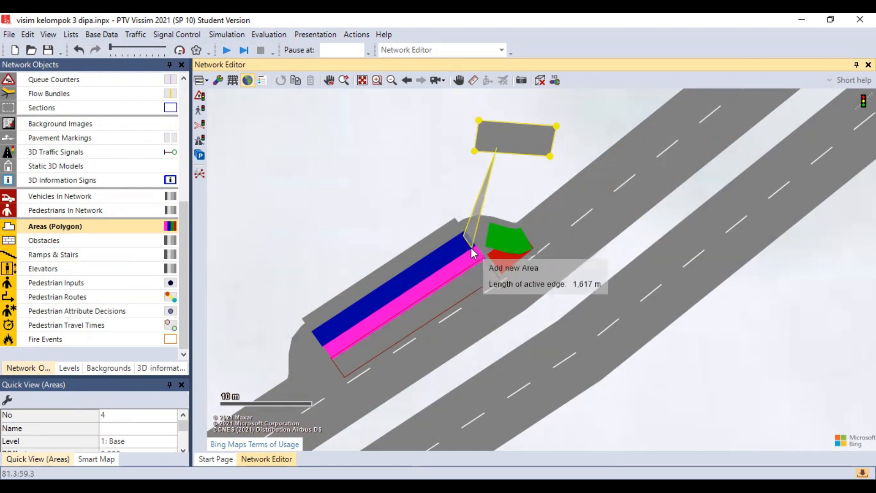
{"action": "left_click", "coordinate": [472, 247]}
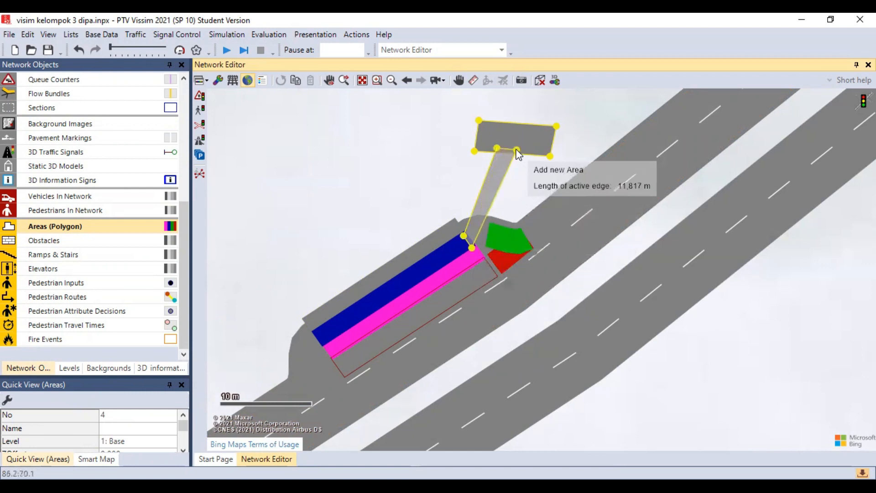
{"action": "left_click", "coordinate": [511, 152]}
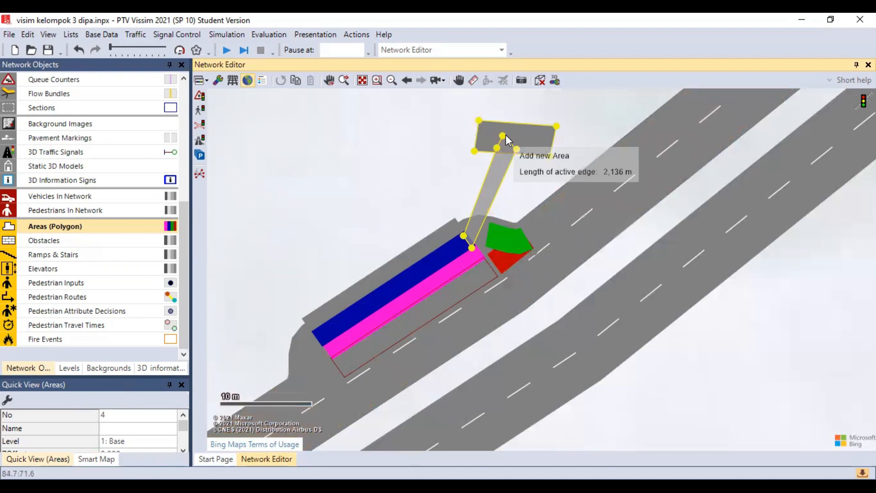
{"action": "left_click", "coordinate": [516, 150]}
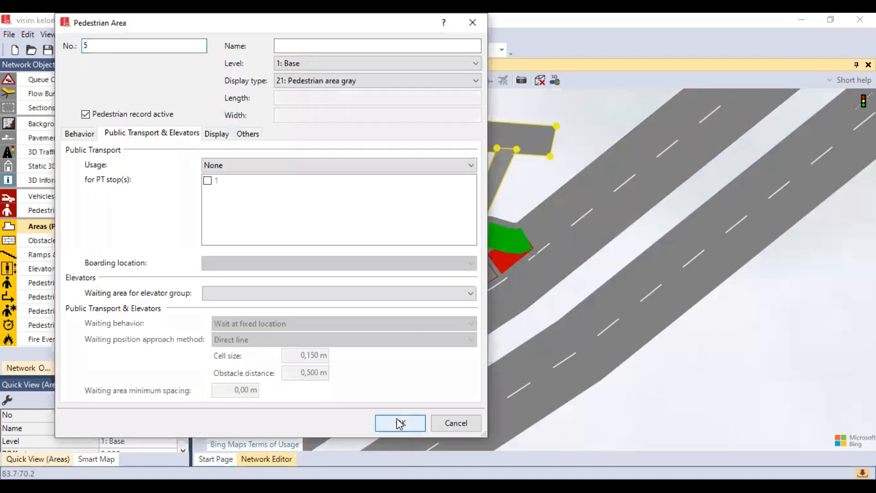
{"action": "key", "text": "Return"}
Move the connecting area's lower corner slightly inward so that it lies within the waiting area, clear of the platform edge
{"action": "scroll", "coordinate": [455, 245], "scroll_direction": "up", "scroll_amount": 3}
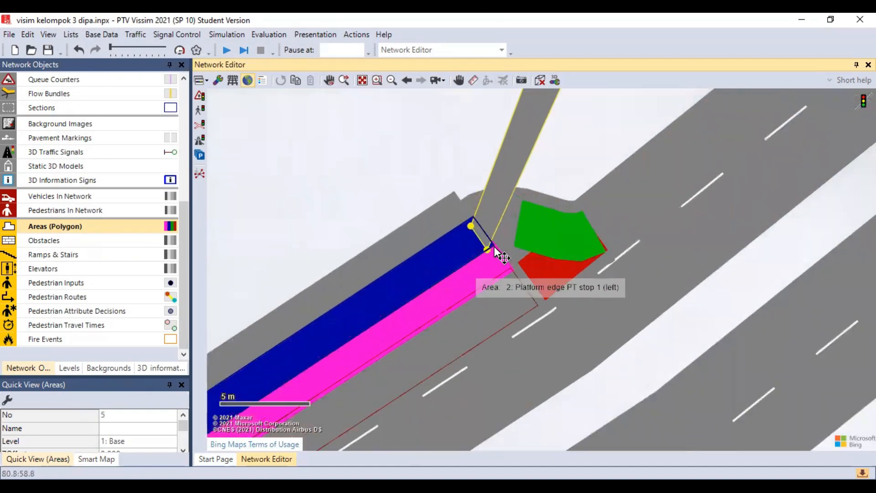
{"action": "left_click_drag", "start_coordinate": [483, 246], "coordinate": [481, 242]}
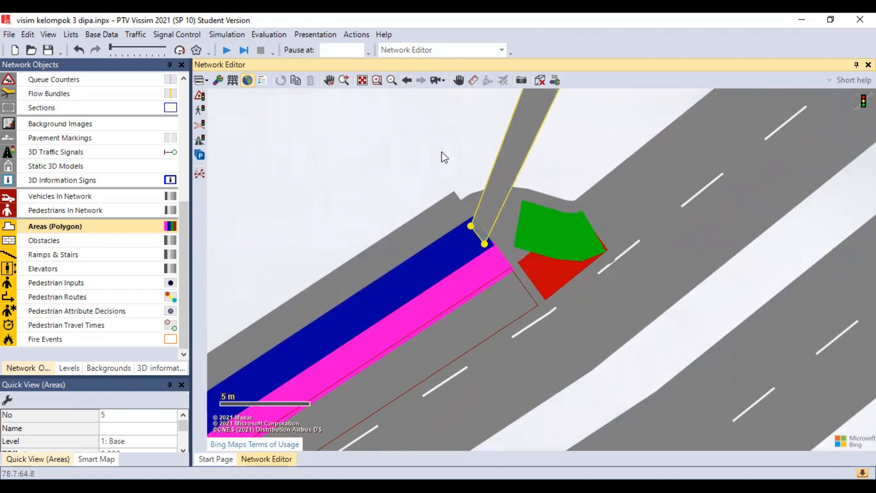
{"action": "scroll", "coordinate": [444, 157], "scroll_direction": "down", "scroll_amount": 3}
{"action": "scroll", "coordinate": [443, 156], "scroll_direction": "down", "scroll_amount": 2}
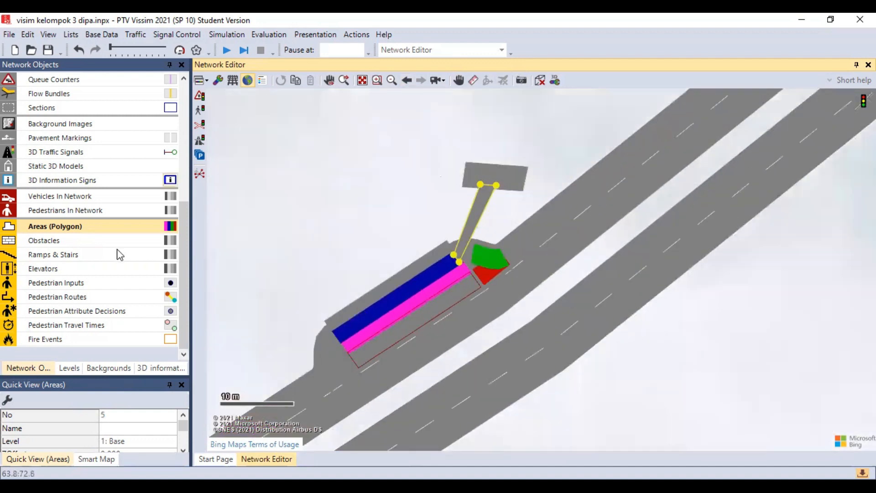
Add static pedestrian routes from the pink platform edge to the outermost strip (area 3) and from that strip to the blue area
{"action": "left_click", "coordinate": [90, 297]}
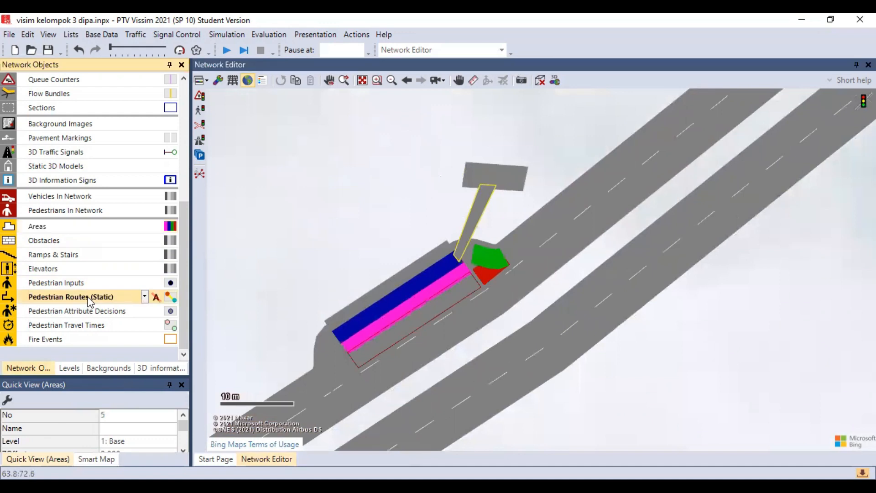
{"action": "right_click", "coordinate": [359, 343]}
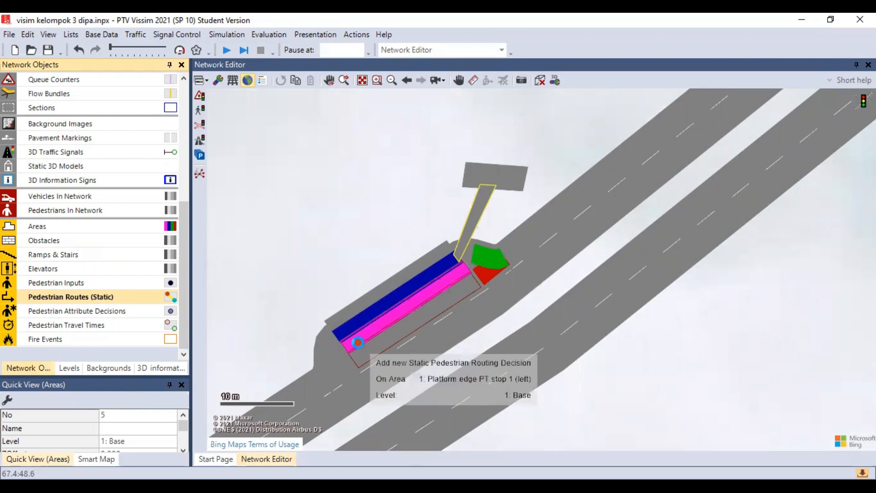
{"action": "left_click", "coordinate": [345, 314]}
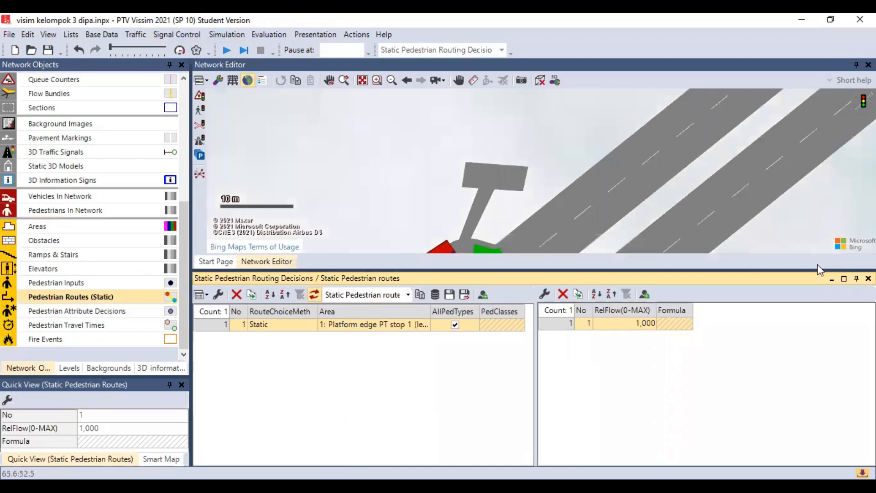
{"action": "left_click", "coordinate": [868, 278]}
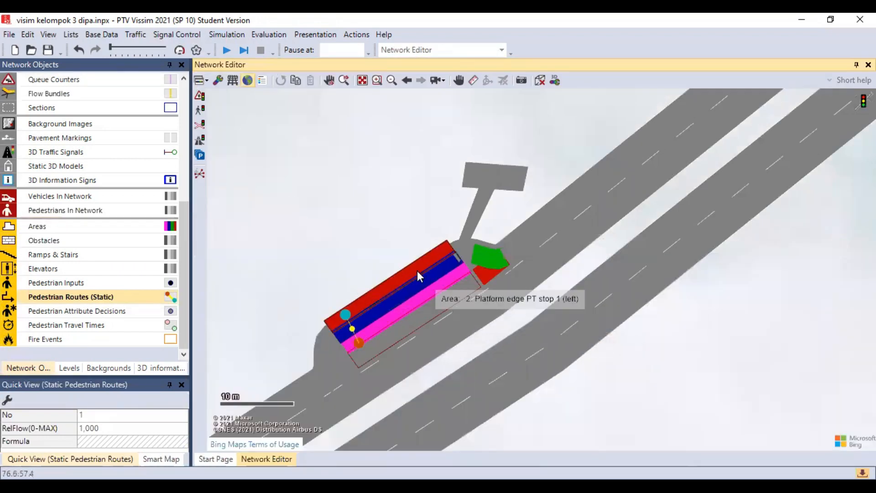
{"action": "right_click", "coordinate": [415, 266], "text": "ctrl"}
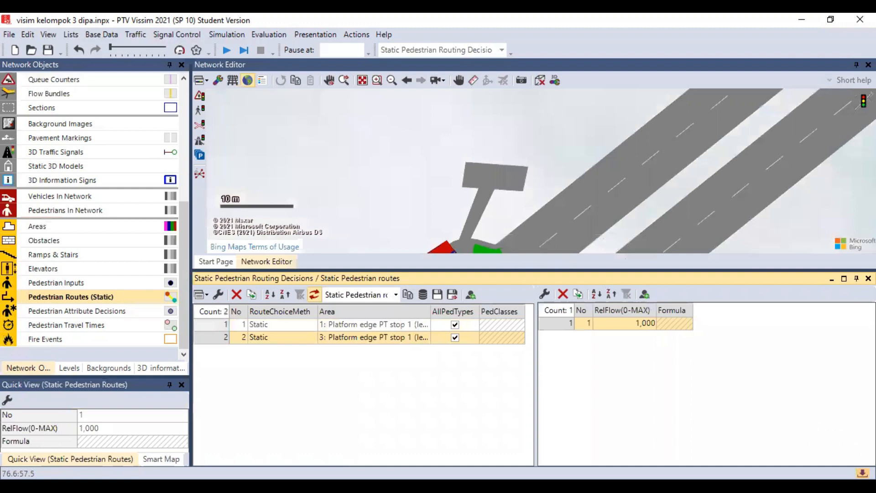
{"action": "left_click", "coordinate": [868, 278]}
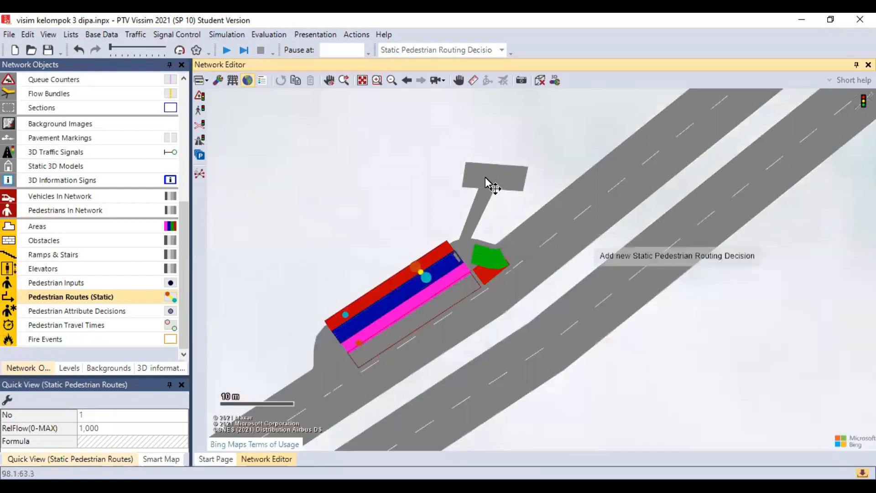
Add a static pedestrian route from the detached pedestrian area (area 4) to the near end of the blue area
{"action": "right_click", "coordinate": [500, 180]}
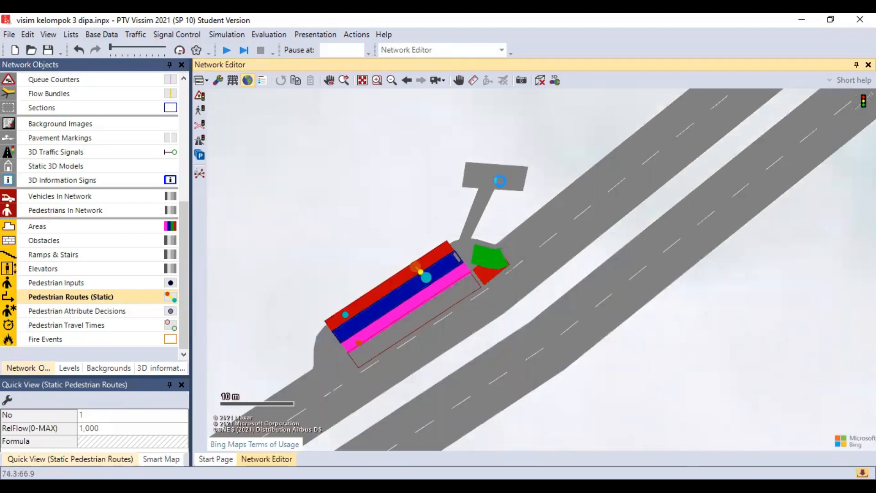
{"action": "left_click", "coordinate": [461, 272]}
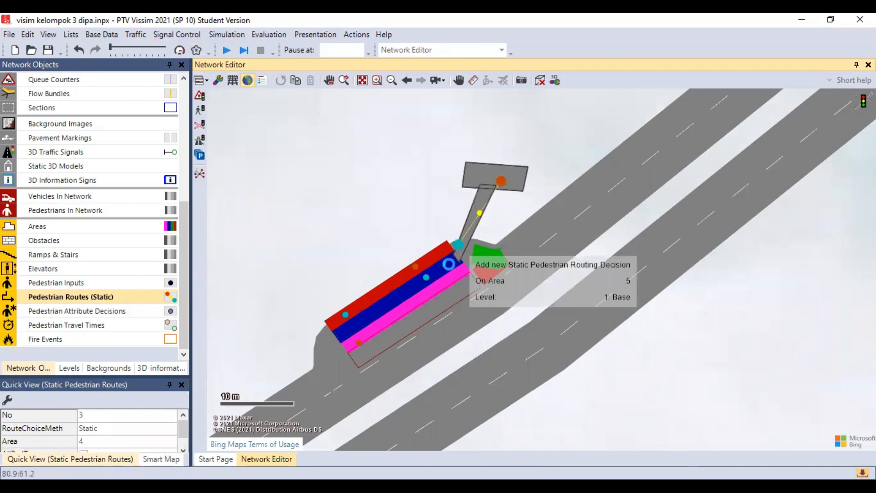
{"action": "right_click", "coordinate": [449, 264]}
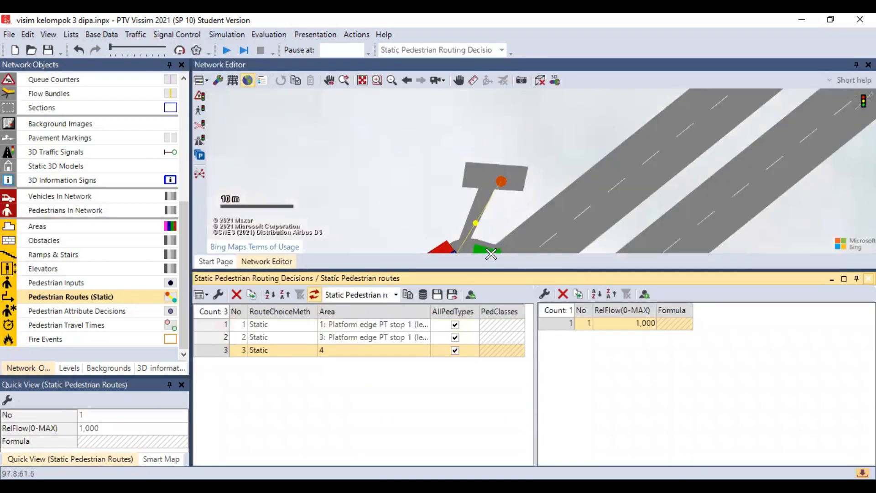
{"action": "left_click", "coordinate": [448, 250]}
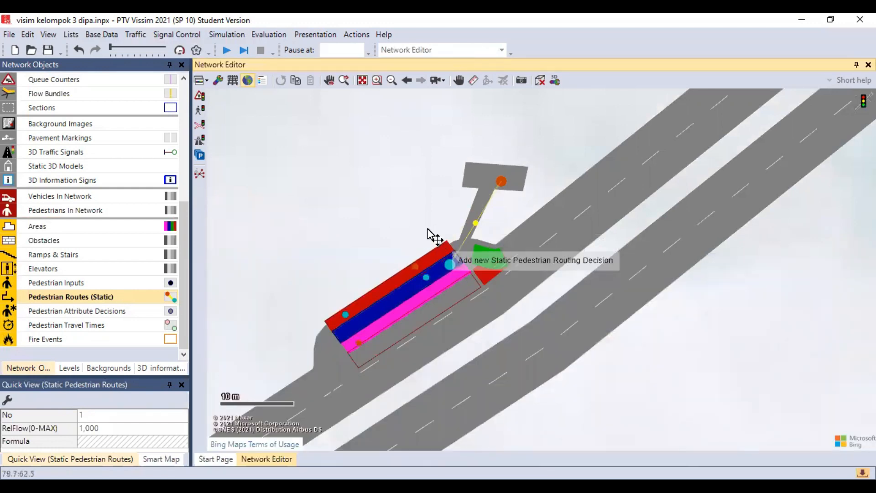
Add a static pedestrian route from the near end of the outermost strip (area 3) to the narrow connecting area (area 5)
{"action": "left_click", "coordinate": [441, 249]}
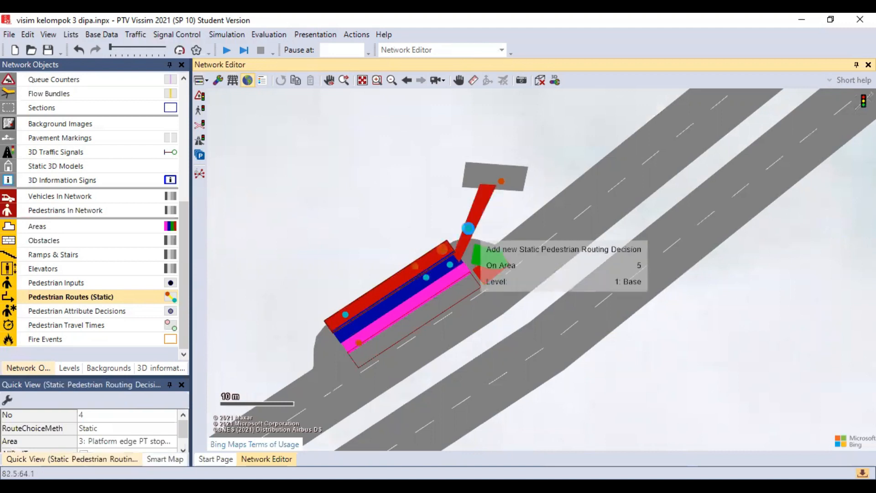
{"action": "left_click", "coordinate": [473, 247]}
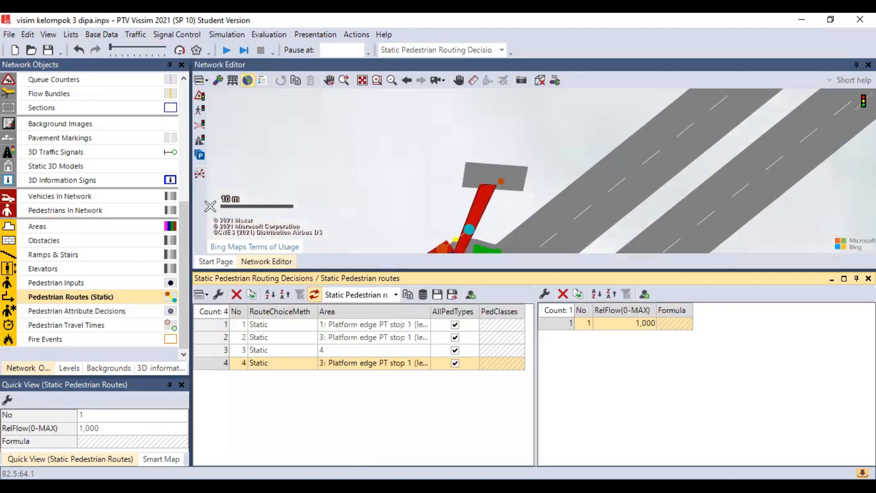
{"action": "left_click", "coordinate": [353, 184]}
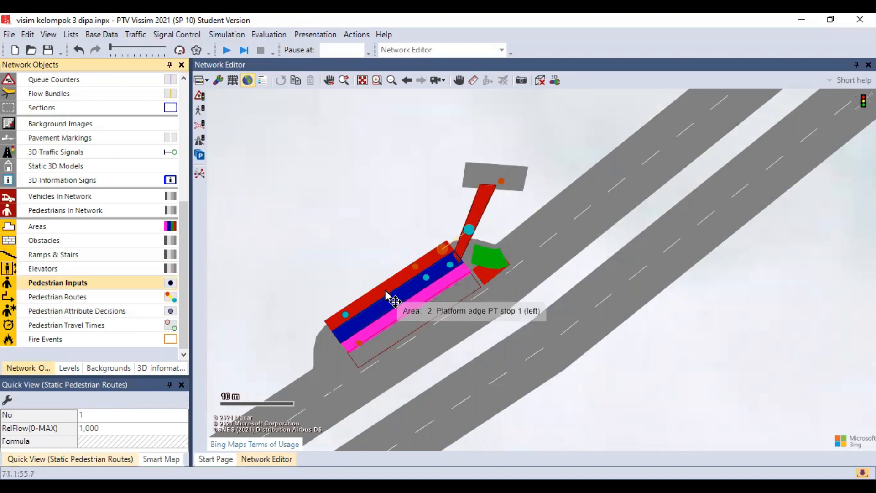
Add a pedestrian input on the outermost strip of the stop (area 3) with a volume of 200
{"action": "right_click", "coordinate": [385, 290]}
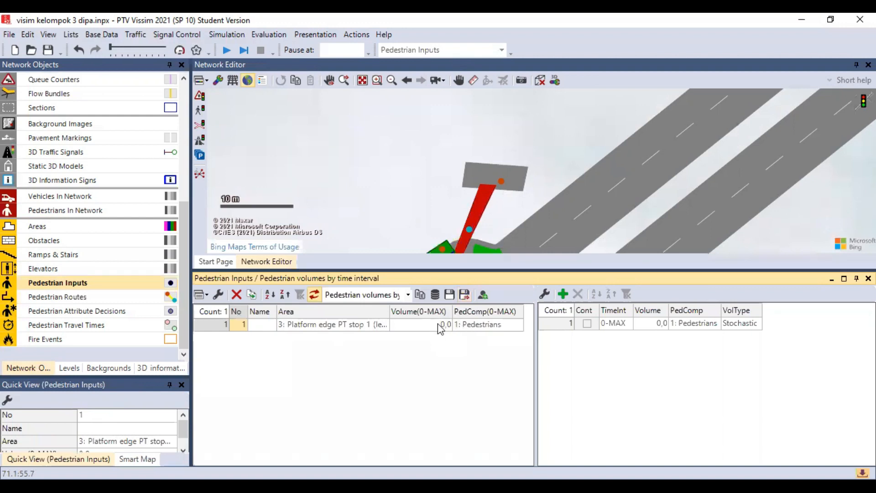
{"action": "left_click", "coordinate": [439, 324]}
{"action": "key", "text": "BackSpace"}
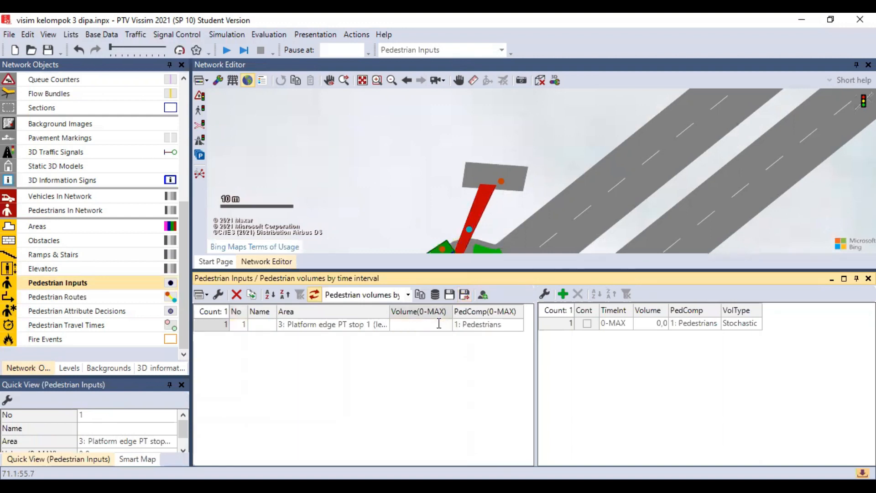
{"action": "type", "text": "200"}
{"action": "key", "text": "Return"}
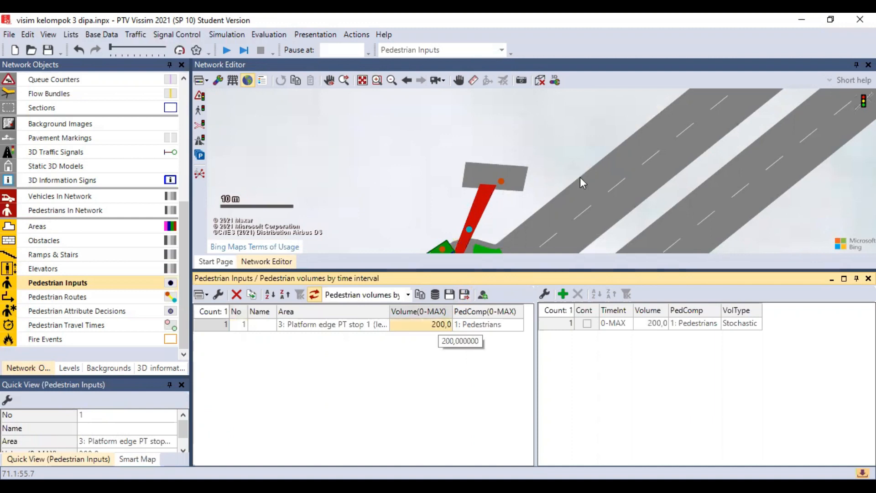
{"action": "left_click", "coordinate": [483, 211]}
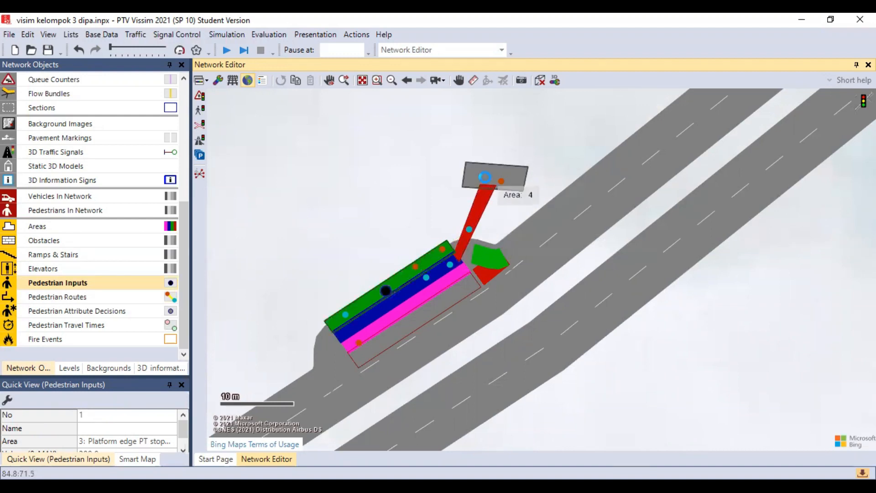
Add a pedestrian input on the detached pedestrian area (area 4) with a volume of 200
{"action": "right_click", "coordinate": [497, 188]}
{"action": "left_click", "coordinate": [525, 196]}
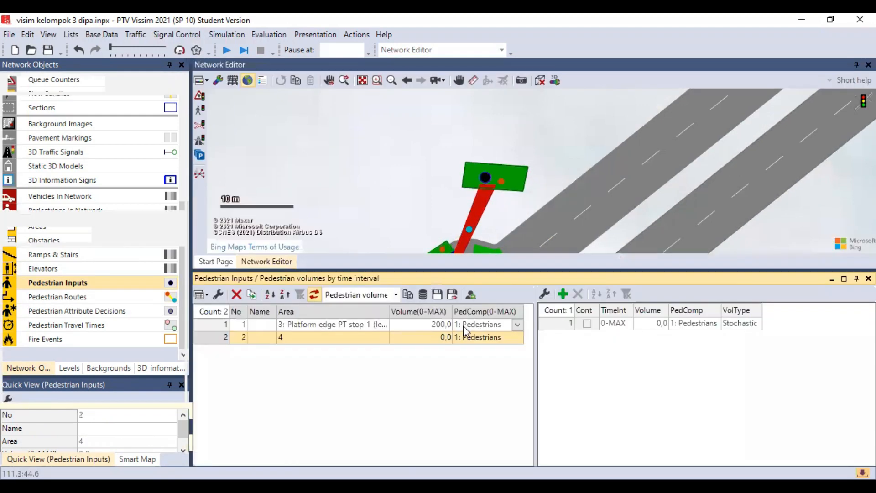
{"action": "left_click", "coordinate": [442, 337]}
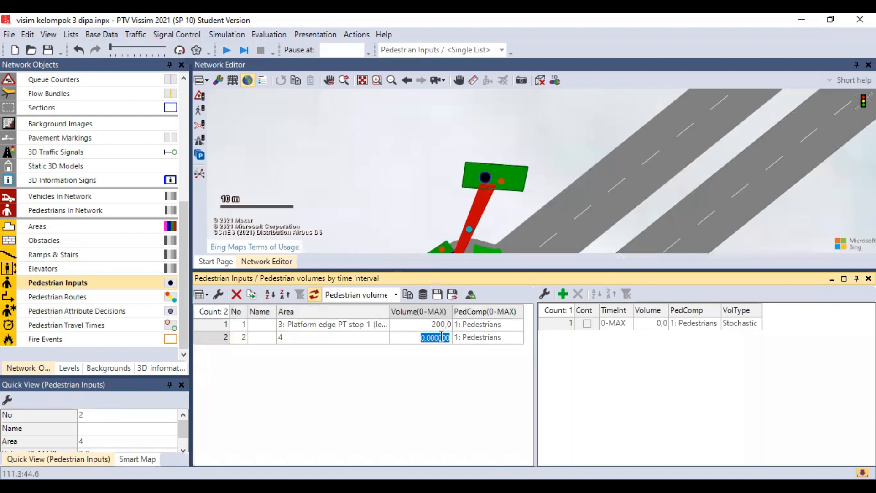
{"action": "type", "text": "100"}
{"action": "key", "text": "Return"}
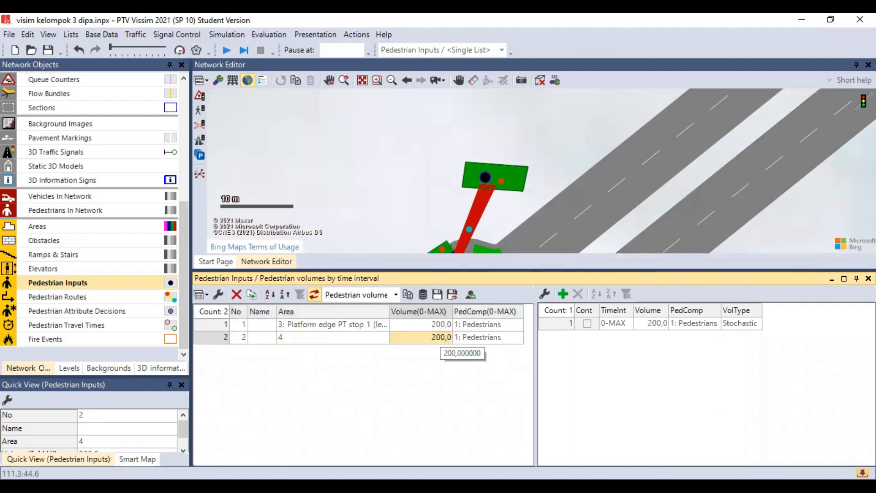
{"action": "left_click", "coordinate": [856, 279]}
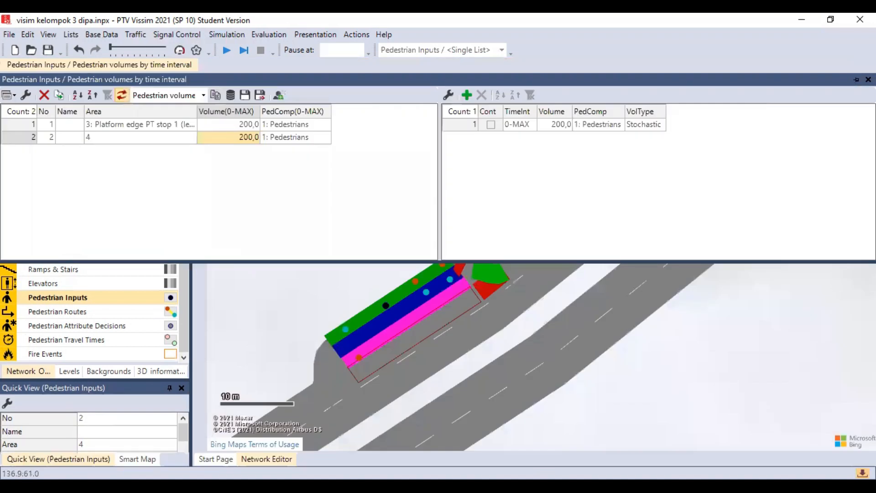
{"action": "left_click", "coordinate": [868, 80]}
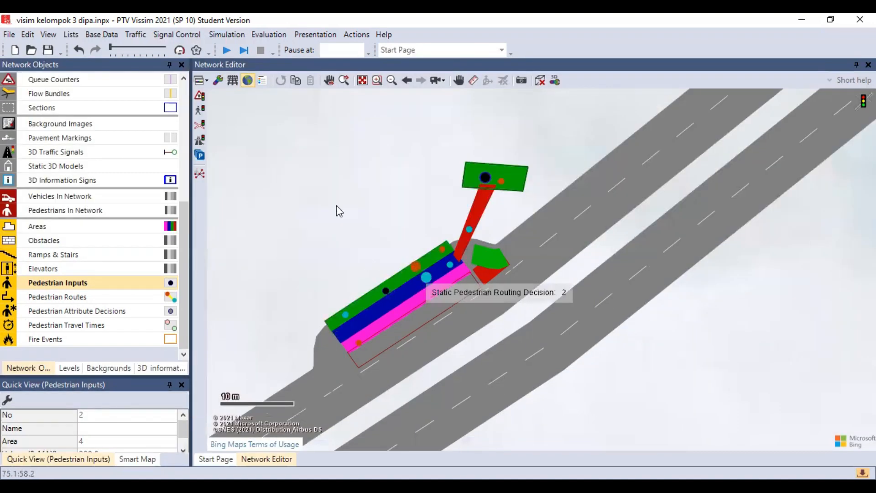
Examine the bus stop and its pedestrian areas in plan and in 3D, ending in the 2D view
{"action": "left_click", "coordinate": [336, 205]}
{"action": "scroll", "coordinate": [412, 279], "scroll_direction": "up", "scroll_amount": 1}
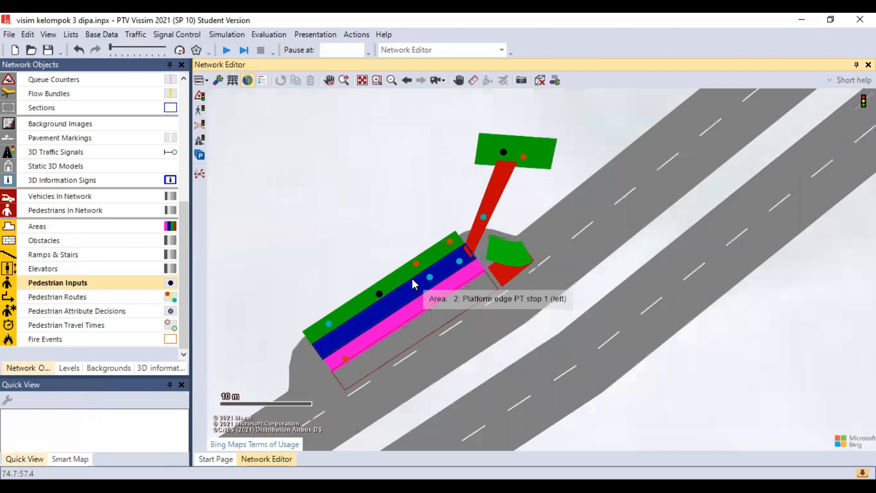
{"action": "scroll", "coordinate": [465, 162], "scroll_direction": "down", "scroll_amount": 1}
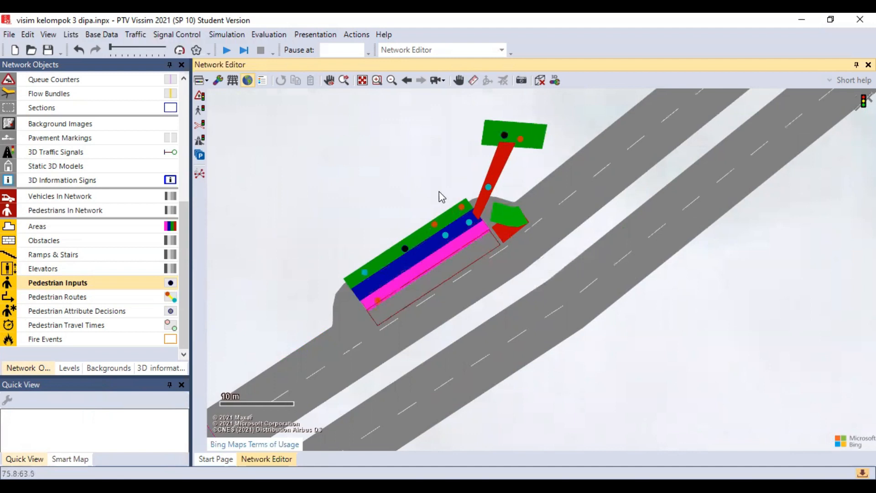
{"action": "left_click", "coordinate": [541, 80]}
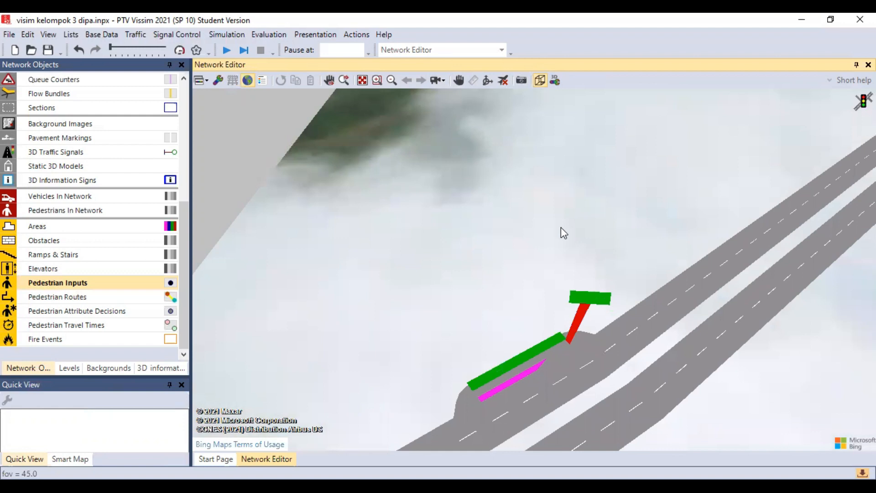
{"action": "left_click", "coordinate": [540, 82]}
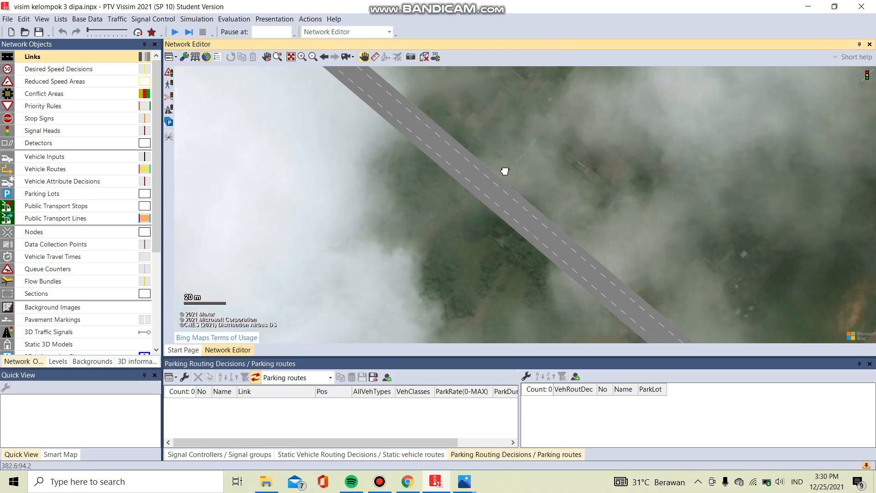
Examine the layout of the roundabout and its four approach roads across the whole network
{"action": "left_click_drag", "start_coordinate": [538, 237], "coordinate": [500, 186]}
{"action": "left_click_drag", "start_coordinate": [419, 144], "coordinate": [529, 250]}
{"action": "left_click_drag", "start_coordinate": [437, 160], "coordinate": [540, 261]}
{"action": "left_click_drag", "start_coordinate": [463, 200], "coordinate": [514, 275]}
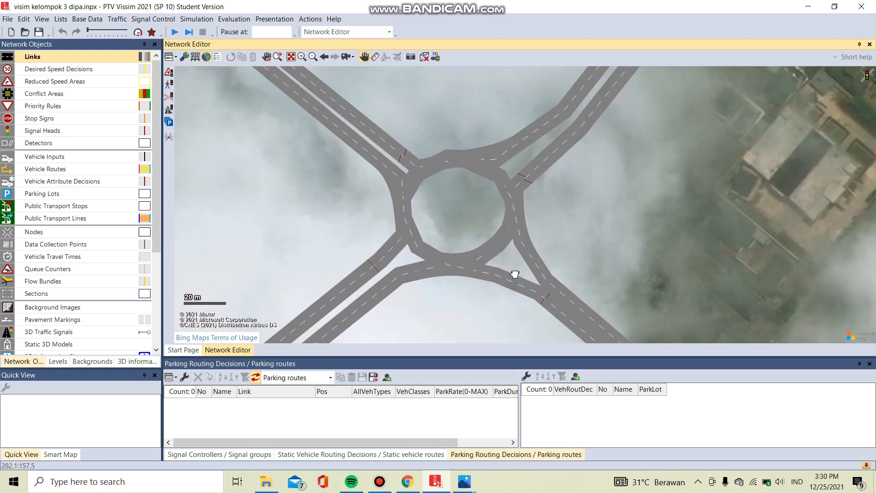
{"action": "scroll", "coordinate": [515, 274], "scroll_direction": "down", "scroll_amount": 1}
{"action": "scroll", "coordinate": [515, 274], "scroll_direction": "down", "scroll_amount": 1}
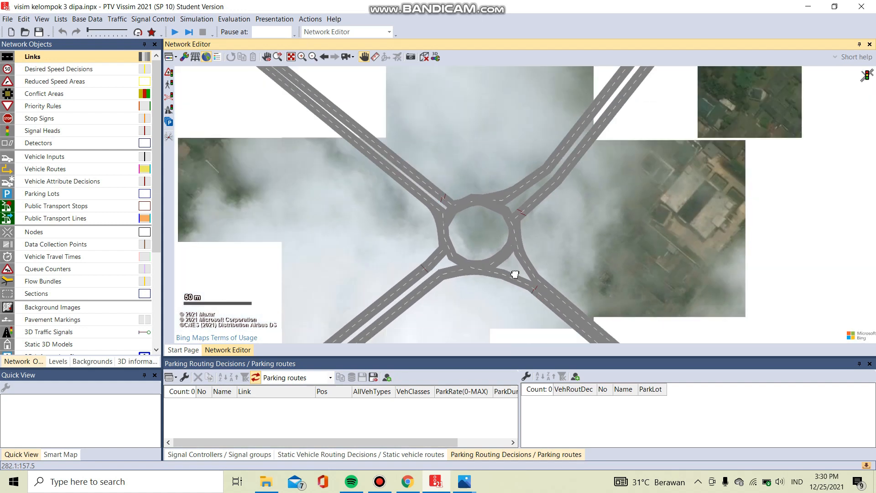
{"action": "left_click_drag", "start_coordinate": [515, 274], "coordinate": [509, 253]}
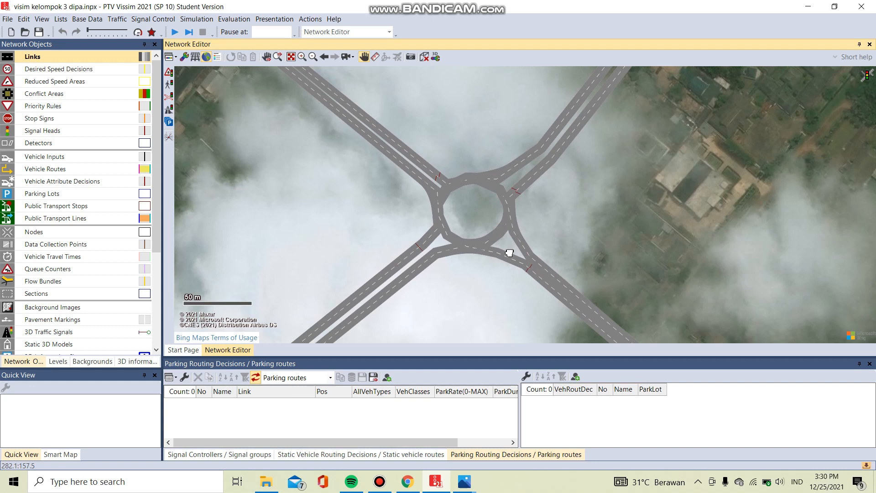
{"action": "left_click_drag", "start_coordinate": [513, 239], "coordinate": [505, 211]}
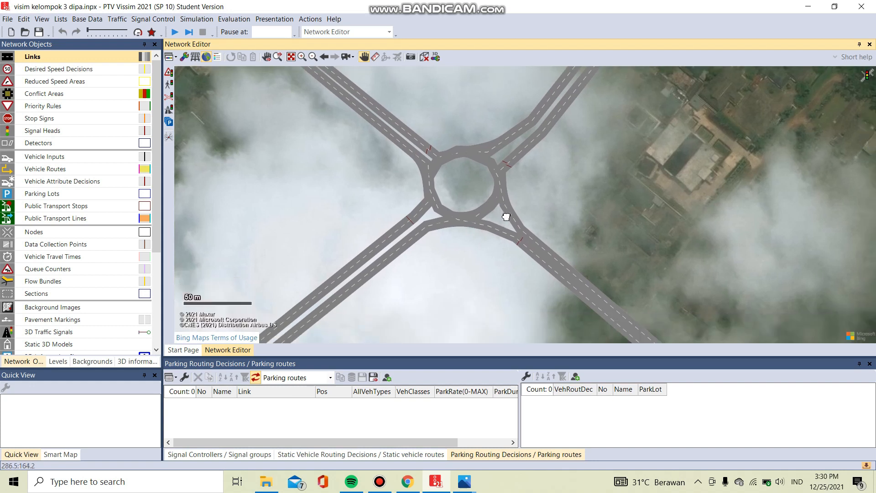
{"action": "scroll", "coordinate": [507, 217], "scroll_direction": "down", "scroll_amount": 1}
{"action": "scroll", "coordinate": [506, 217], "scroll_direction": "down", "scroll_amount": 1}
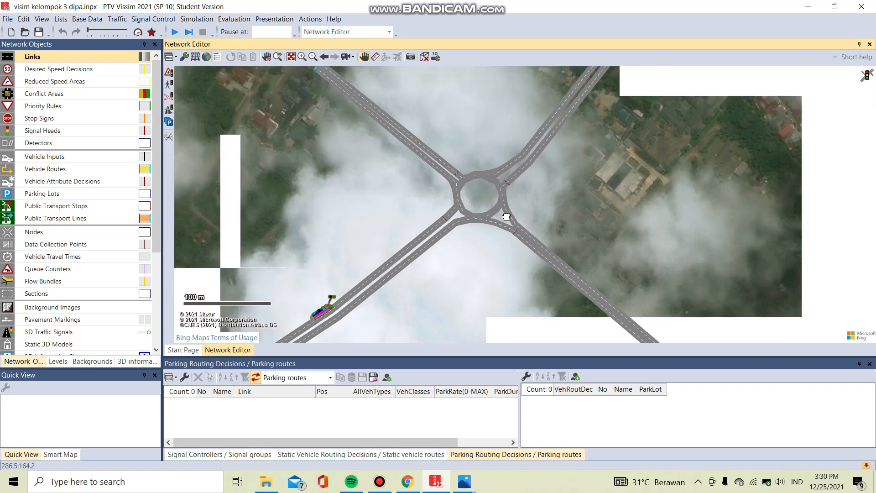
{"action": "left_click_drag", "start_coordinate": [463, 153], "coordinate": [476, 192]}
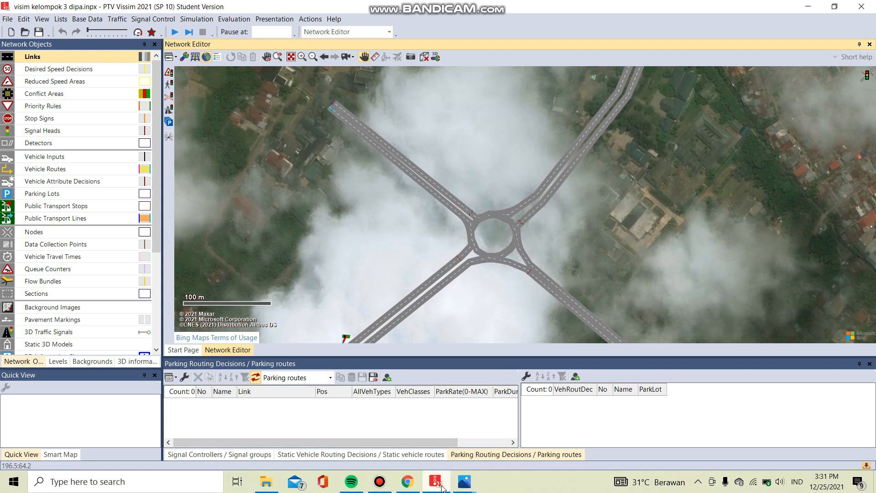
{"action": "left_click", "coordinate": [463, 484]}
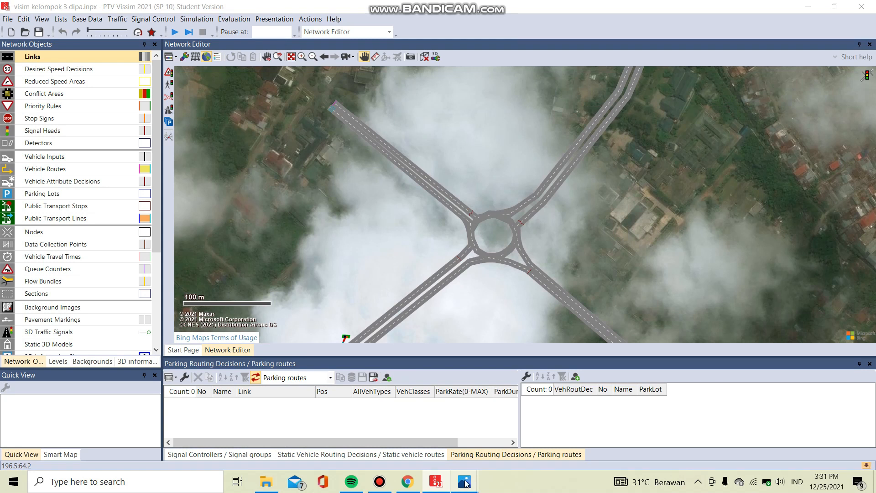
{"action": "mouse_move", "coordinate": [469, 481]}
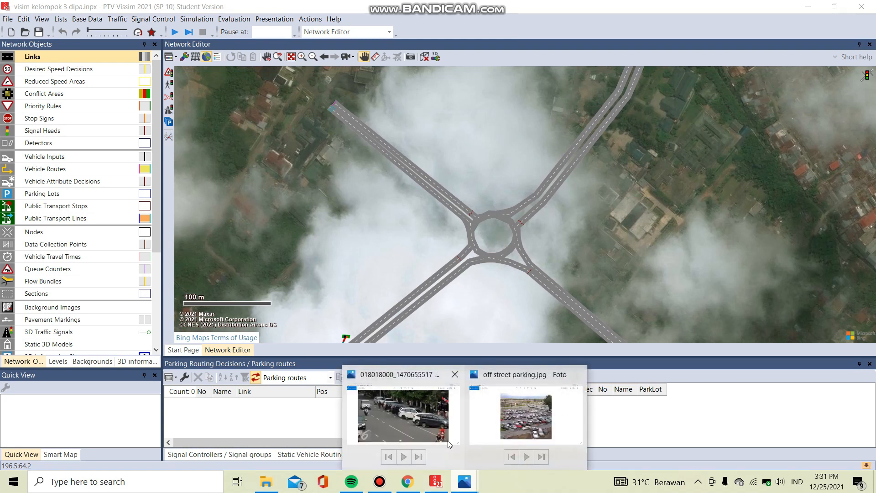
{"action": "left_click", "coordinate": [428, 422]}
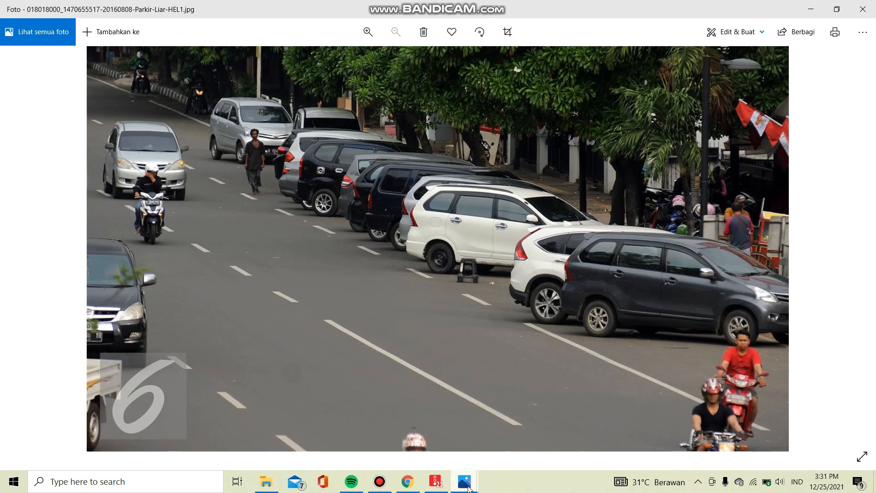
View the off street parking.jpg picture in Photos and switch back to PTV Vissim
{"action": "mouse_move", "coordinate": [469, 488]}
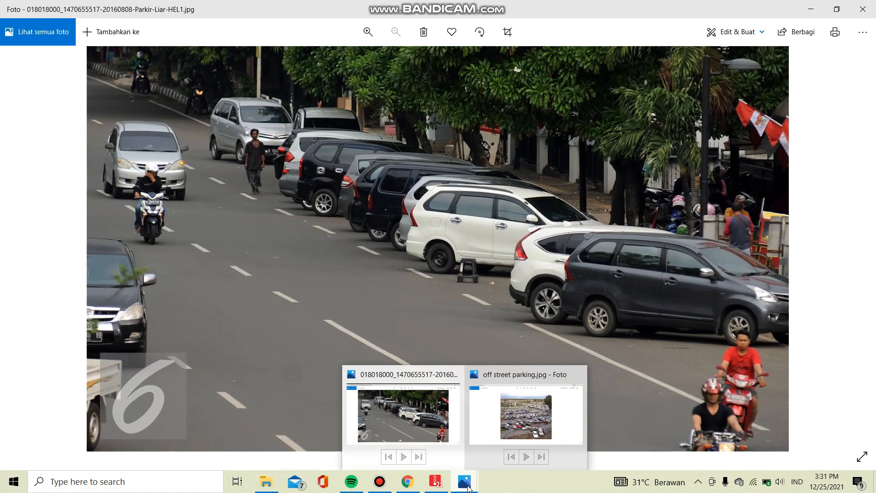
{"action": "left_click", "coordinate": [497, 429]}
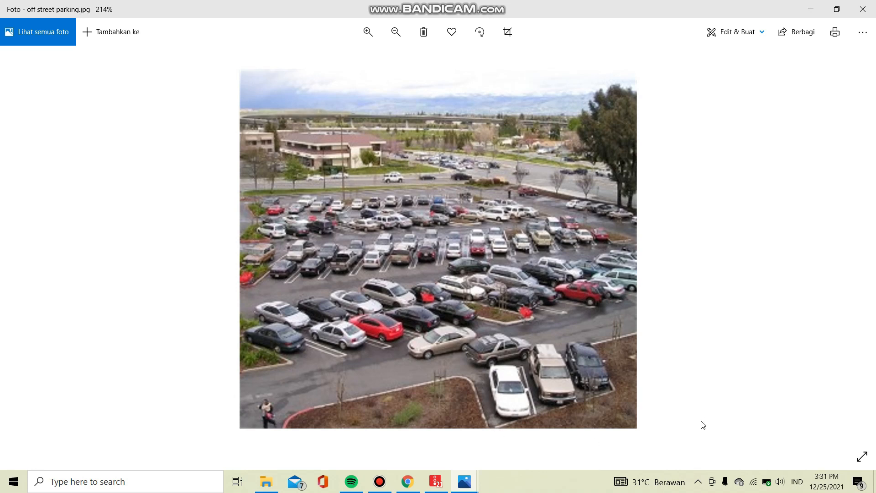
{"action": "left_click", "coordinate": [806, 13]}
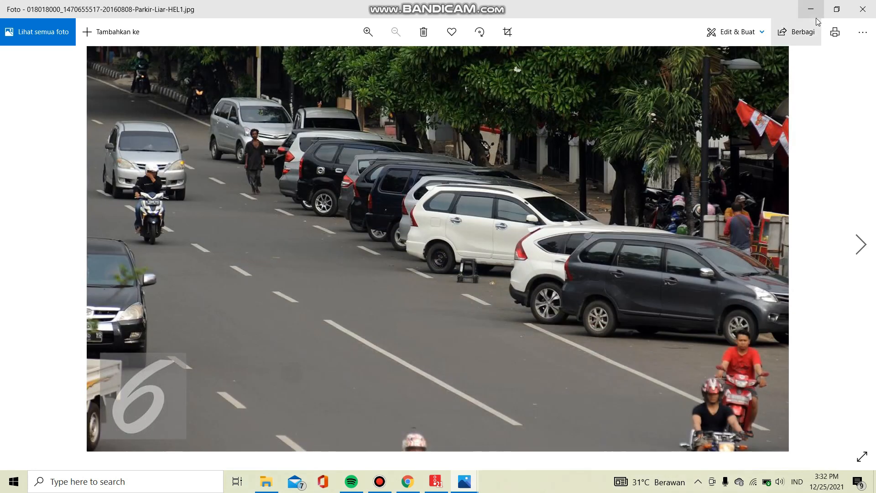
{"action": "left_click", "coordinate": [805, 11]}
Examine the roundabout's southeastern approach road closely for a stretch suitable for on-street parking
{"action": "left_click_drag", "start_coordinate": [511, 255], "coordinate": [454, 182]}
{"action": "left_click_drag", "start_coordinate": [508, 254], "coordinate": [436, 219]}
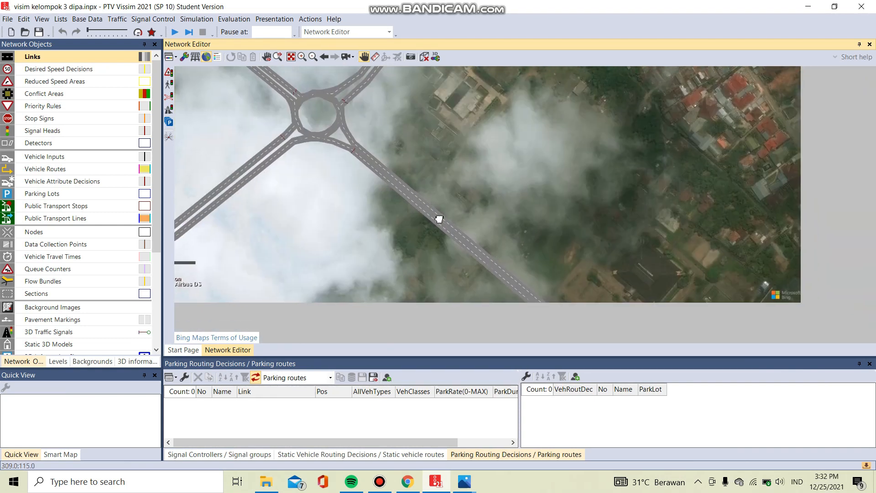
{"action": "left_click_drag", "start_coordinate": [471, 250], "coordinate": [464, 237]}
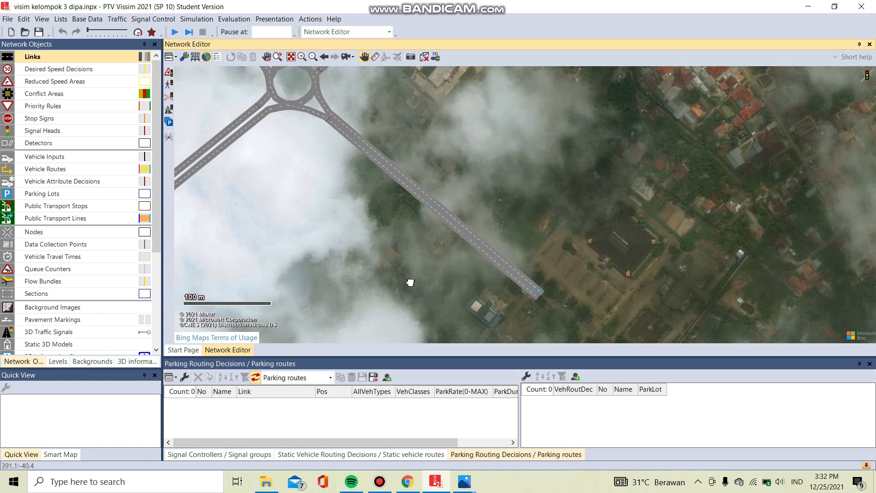
{"action": "scroll", "coordinate": [489, 267], "scroll_direction": "up", "scroll_amount": 1}
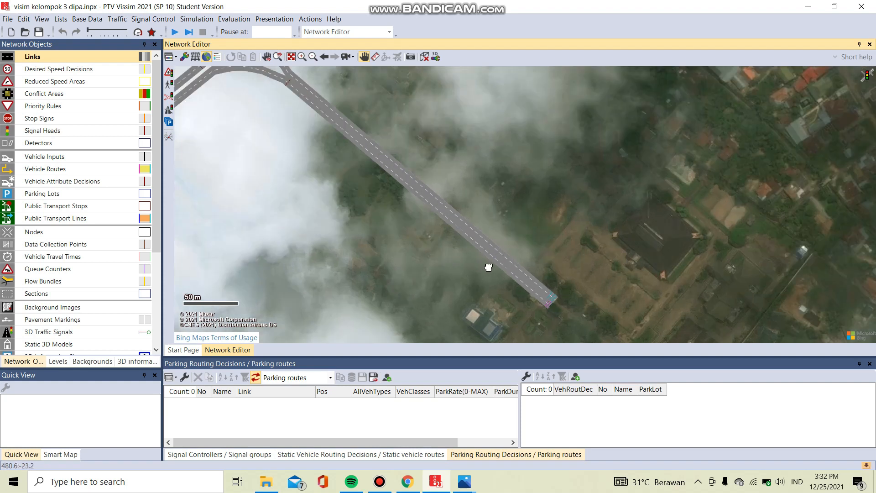
{"action": "scroll", "coordinate": [488, 267], "scroll_direction": "up", "scroll_amount": 2}
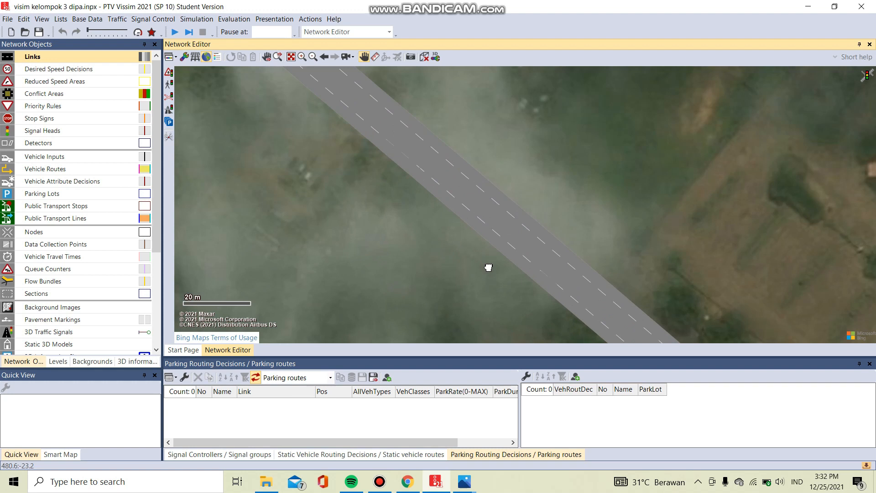
{"action": "scroll", "coordinate": [488, 267], "scroll_direction": "up", "scroll_amount": 1}
{"action": "left_click_drag", "start_coordinate": [488, 268], "coordinate": [385, 184]}
{"action": "left_click", "coordinate": [363, 60]}
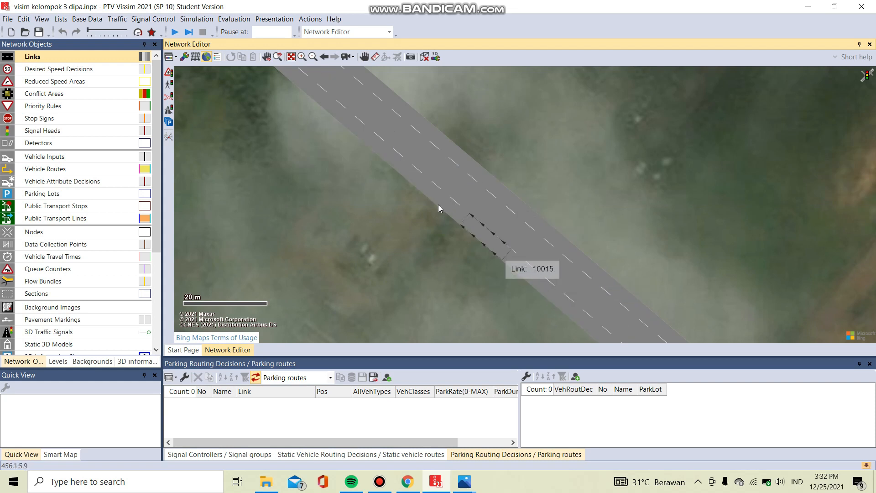
{"action": "left_click", "coordinate": [365, 59]}
{"action": "left_click_drag", "start_coordinate": [484, 223], "coordinate": [412, 81]}
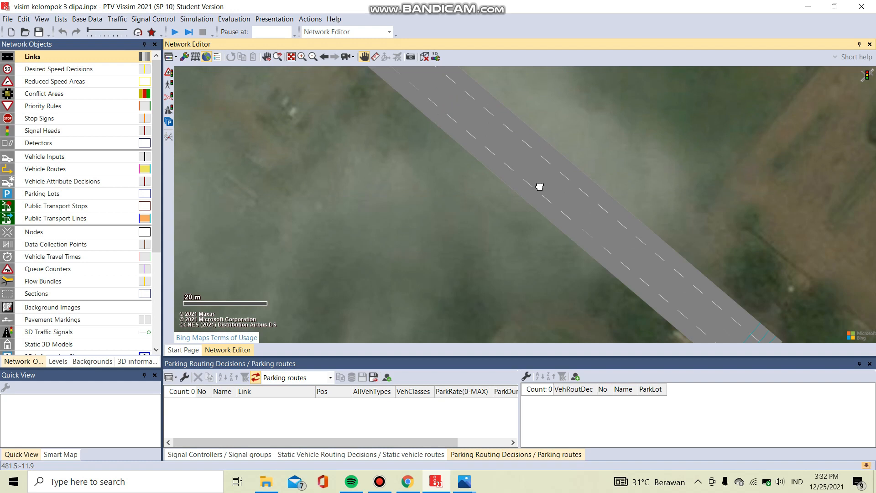
{"action": "left_click_drag", "start_coordinate": [551, 194], "coordinate": [387, 98]}
{"action": "left_click_drag", "start_coordinate": [425, 147], "coordinate": [483, 190]}
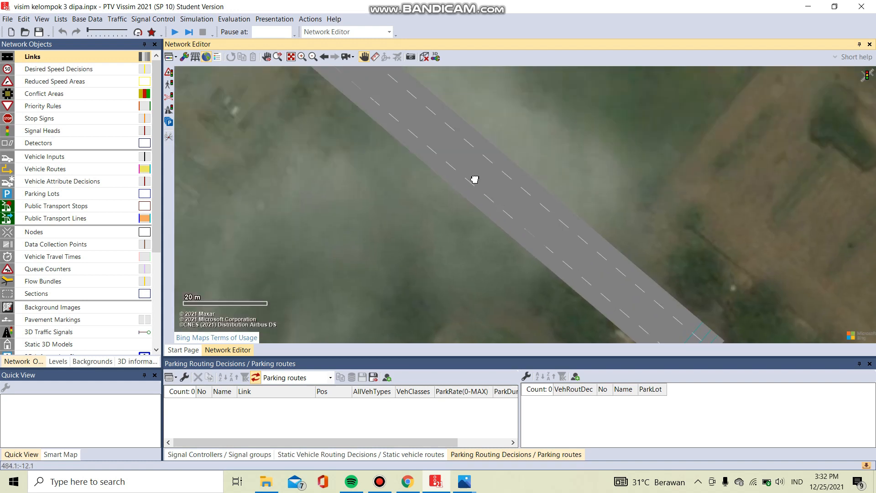
{"action": "scroll", "coordinate": [474, 180], "scroll_direction": "down", "scroll_amount": 1}
{"action": "left_click", "coordinate": [364, 57]}
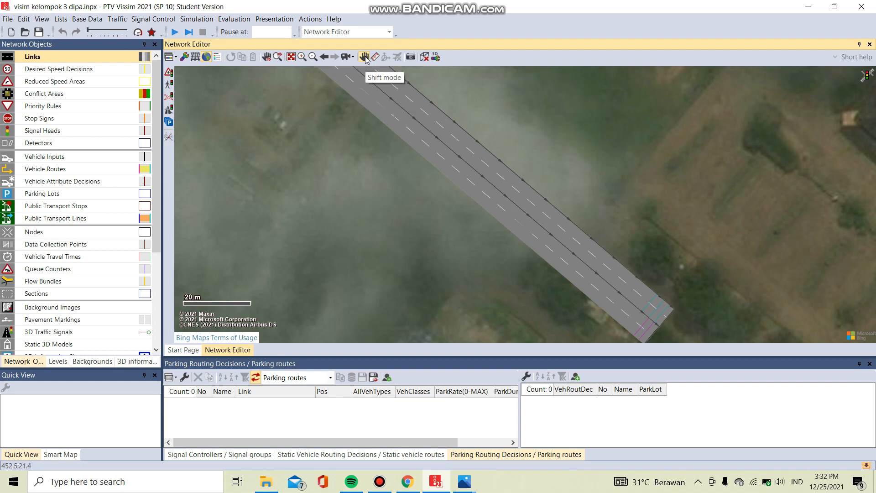
Split link 8 of jl. bundaran kota baru at 42.88 m into a second link numbered 10, with the connector generated automatically
{"action": "right_click", "coordinate": [466, 180]}
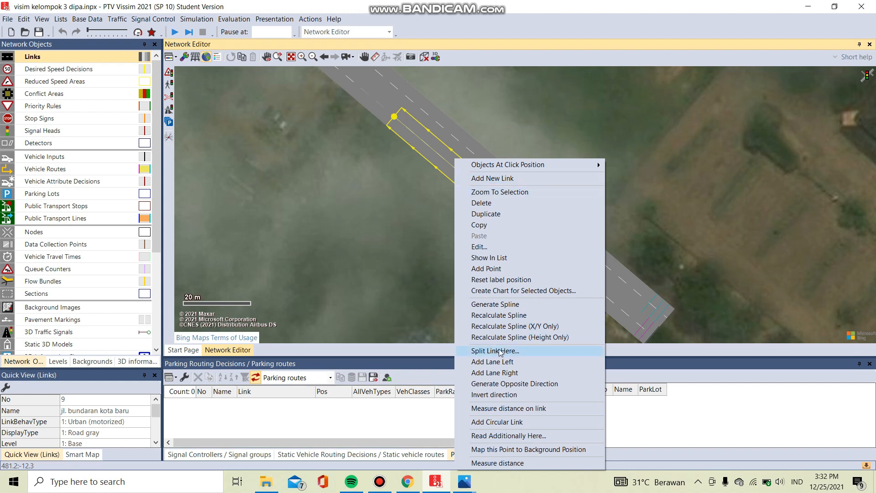
{"action": "left_click", "coordinate": [283, 245]}
{"action": "left_click_drag", "start_coordinate": [304, 139], "coordinate": [491, 278]}
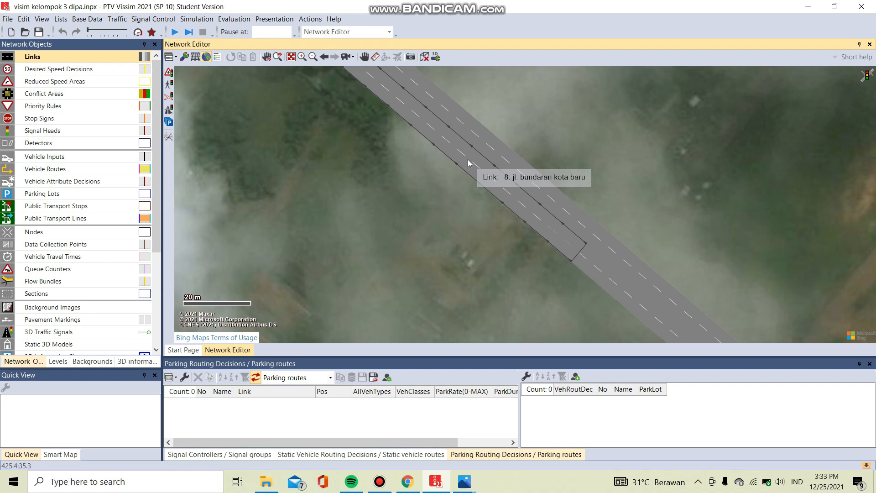
{"action": "right_click", "coordinate": [468, 161]}
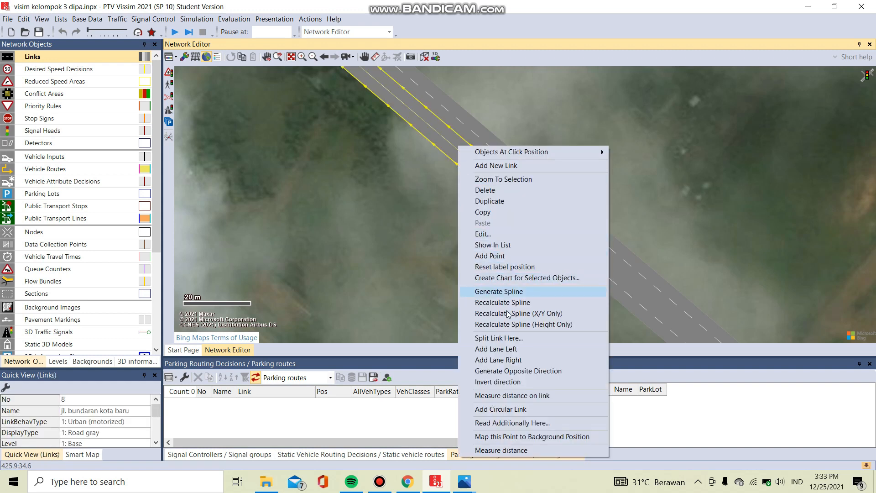
{"action": "left_click", "coordinate": [498, 338]}
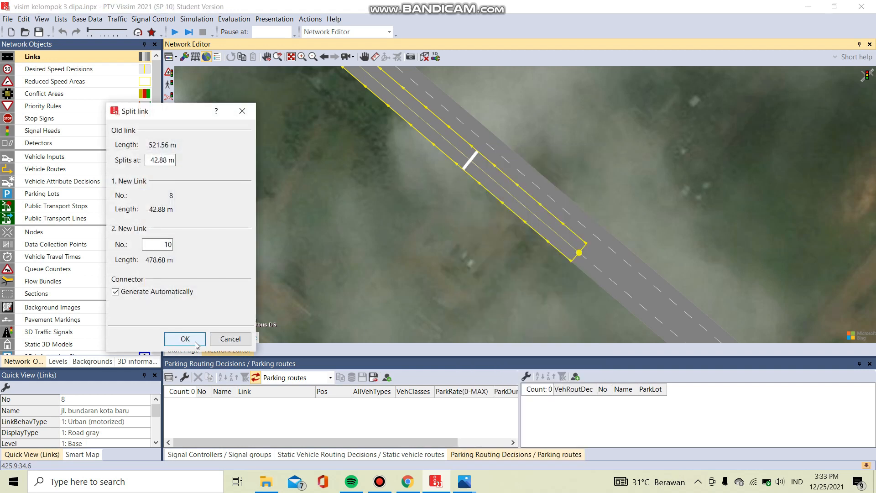
{"action": "left_click", "coordinate": [196, 343]}
Delete the old connector joining link 9 to link 8 and undo the last change
{"action": "left_click", "coordinate": [551, 253]}
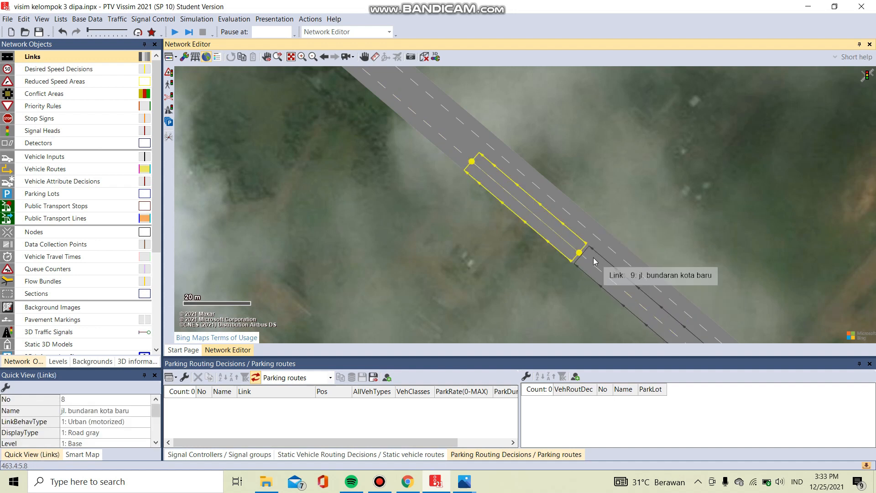
{"action": "left_click", "coordinate": [555, 244]}
{"action": "key", "text": "Delete"}
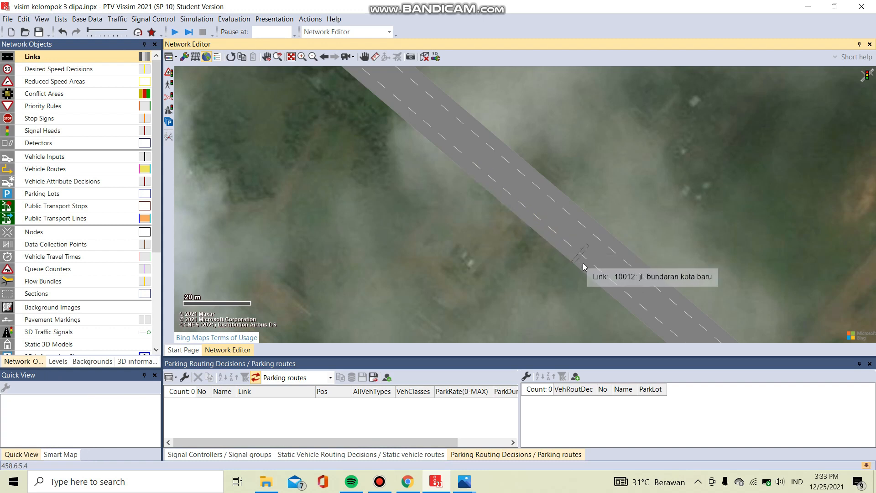
{"action": "left_click", "coordinate": [549, 237]}
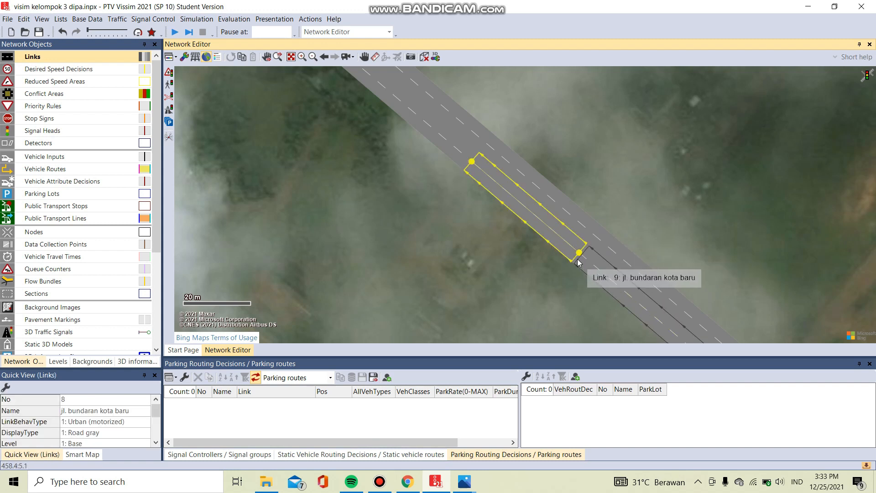
{"action": "key", "text": "Delete"}
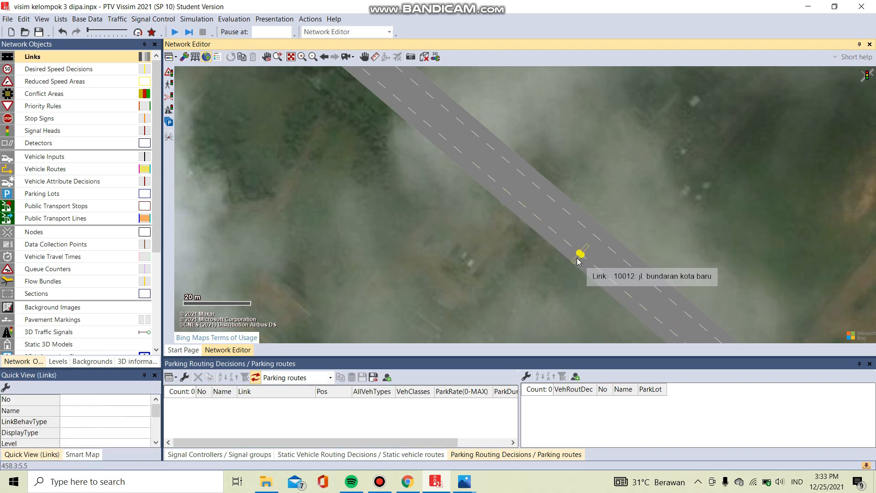
{"action": "key", "text": "ctrl+z"}
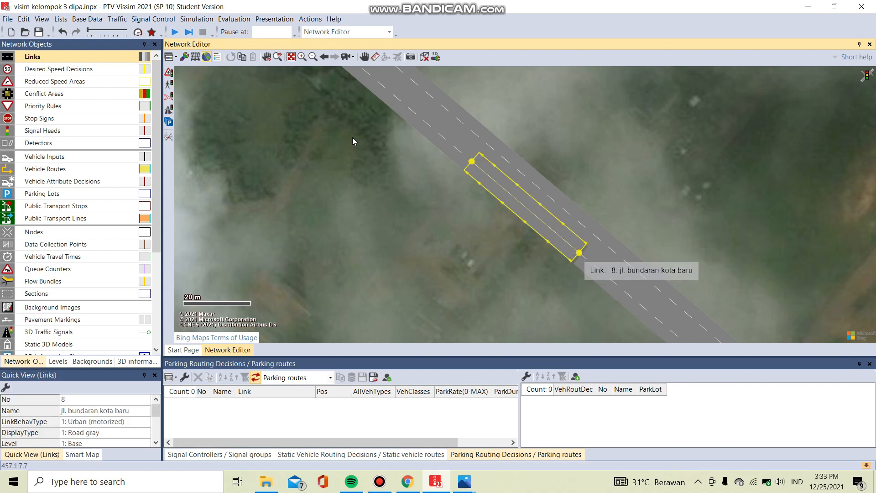
{"action": "left_click", "coordinate": [63, 32]}
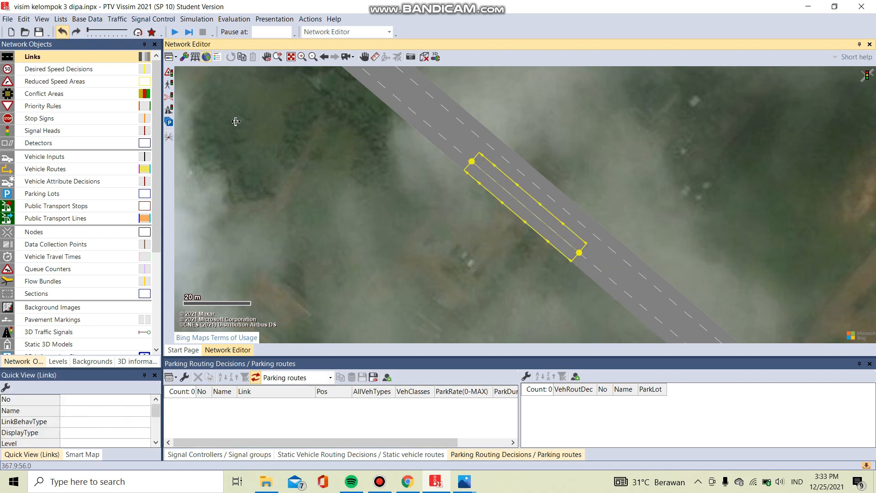
Add a lane on the left side of link 8, the short section of jl. bundaran kota baru
{"action": "right_click", "coordinate": [529, 222]}
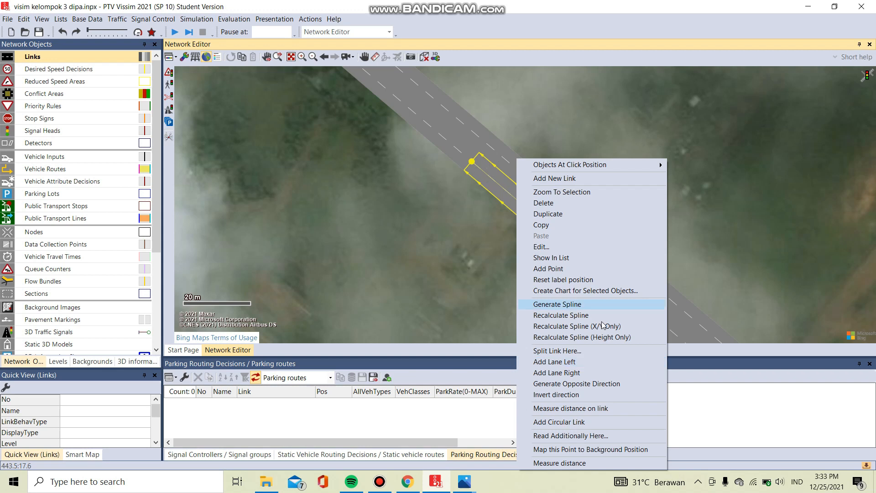
{"action": "left_click", "coordinate": [598, 360]}
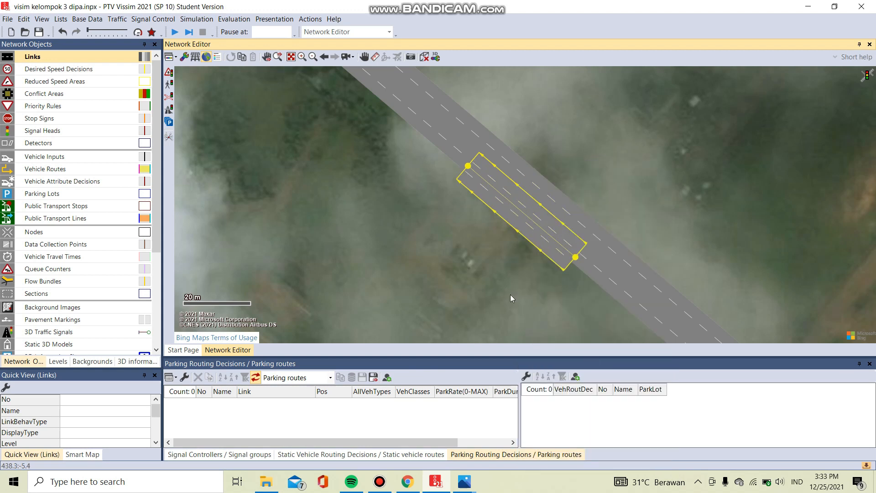
{"action": "left_click", "coordinate": [554, 278]}
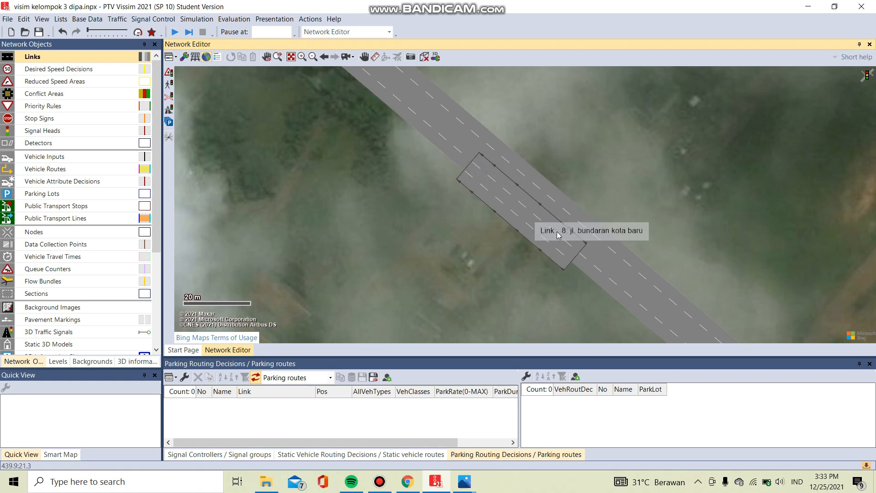
Connect lanes 1 and 2 of link 9 to lanes 2 and 3 of link 8 with a connector using 3 spline points
{"action": "left_click", "coordinate": [597, 272]}
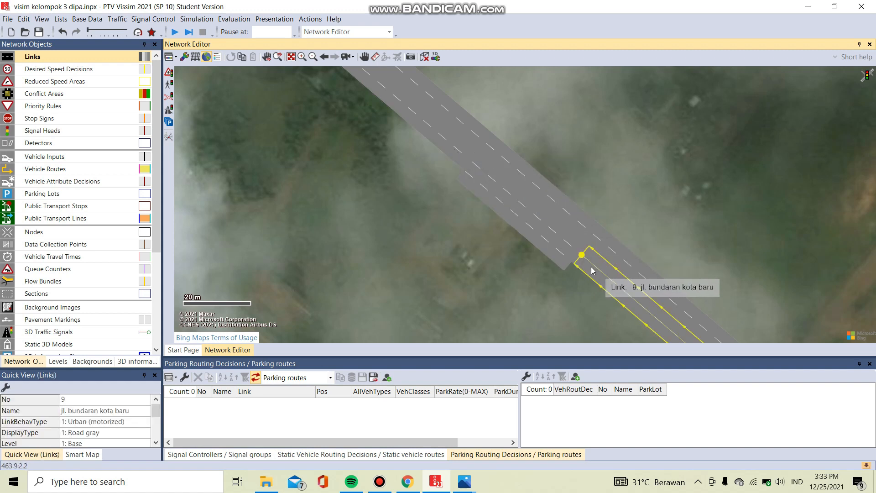
{"action": "left_click", "coordinate": [543, 247], "text": "ctrl"}
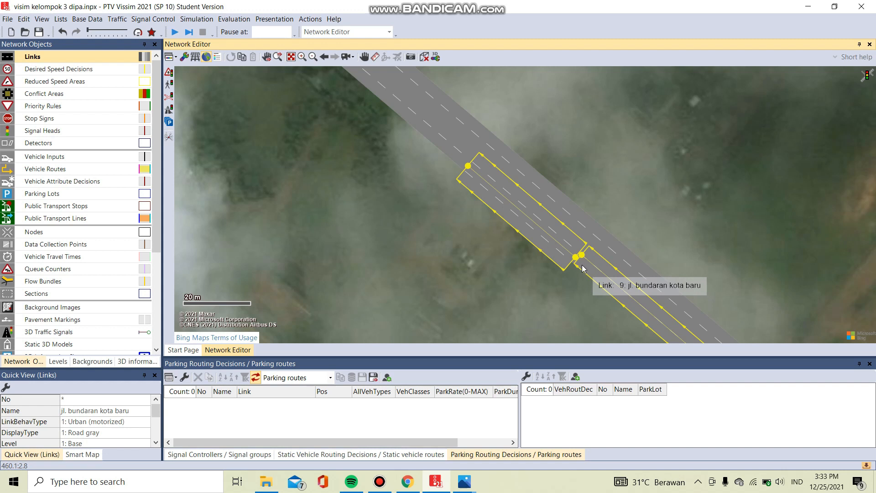
{"action": "left_click", "coordinate": [75, 56]}
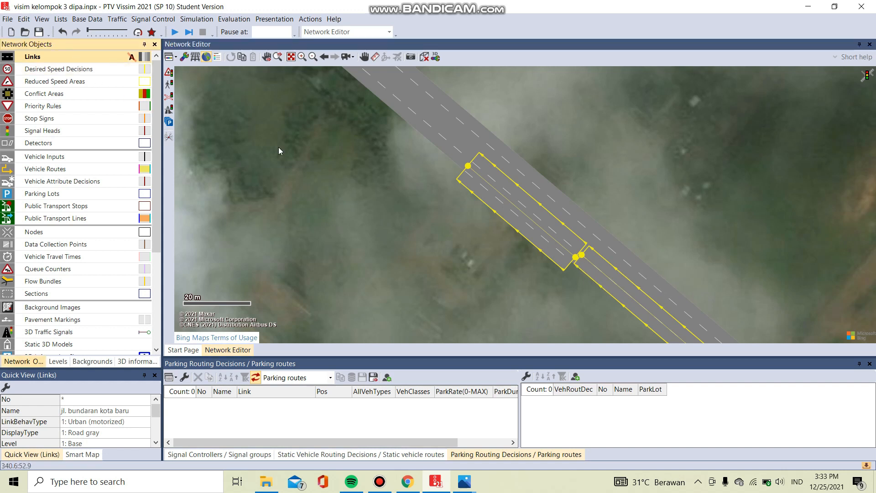
{"action": "left_click", "coordinate": [578, 262]}
{"action": "left_click_drag", "start_coordinate": [578, 262], "coordinate": [561, 262]}
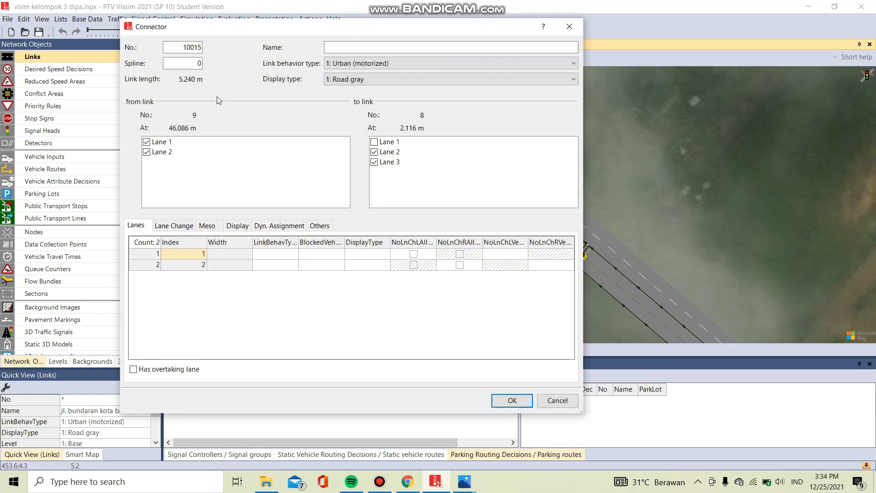
{"action": "left_click", "coordinate": [199, 64]}
{"action": "key", "text": "BackSpace"}
{"action": "left_click", "coordinate": [503, 401]}
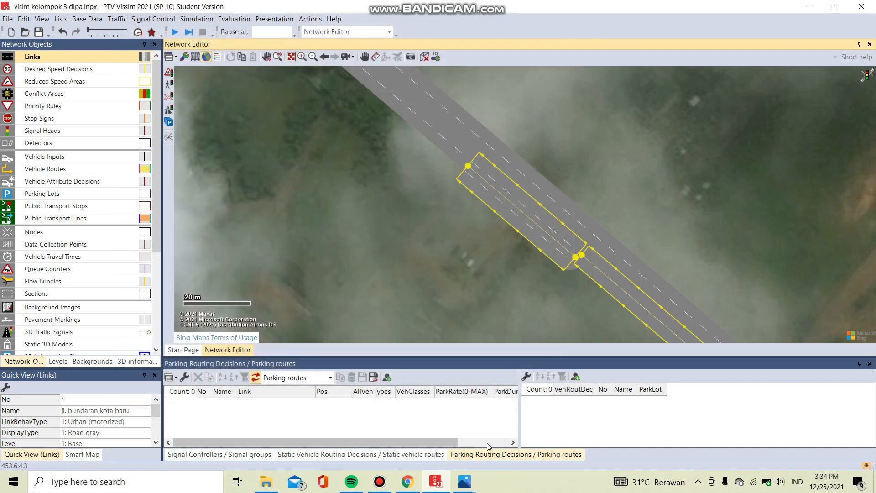
{"action": "left_click", "coordinate": [574, 319]}
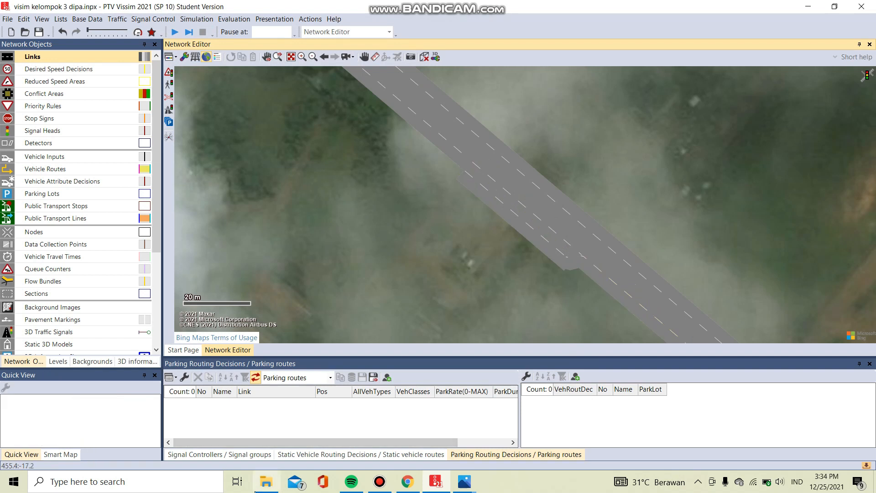
Connect lanes 2 and 3 of link 8 to lanes 1 and 2 of link 10 with a connector using 3 spline points
{"action": "left_click", "coordinate": [567, 263]}
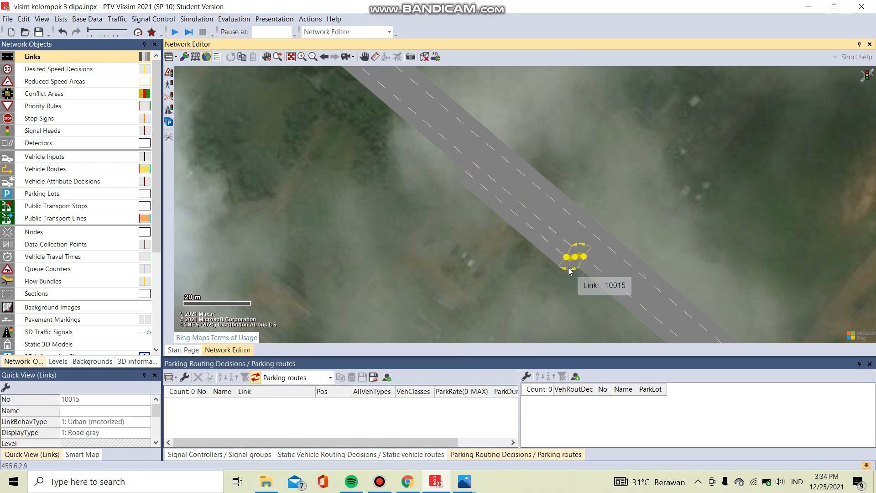
{"action": "left_click", "coordinate": [456, 158]}
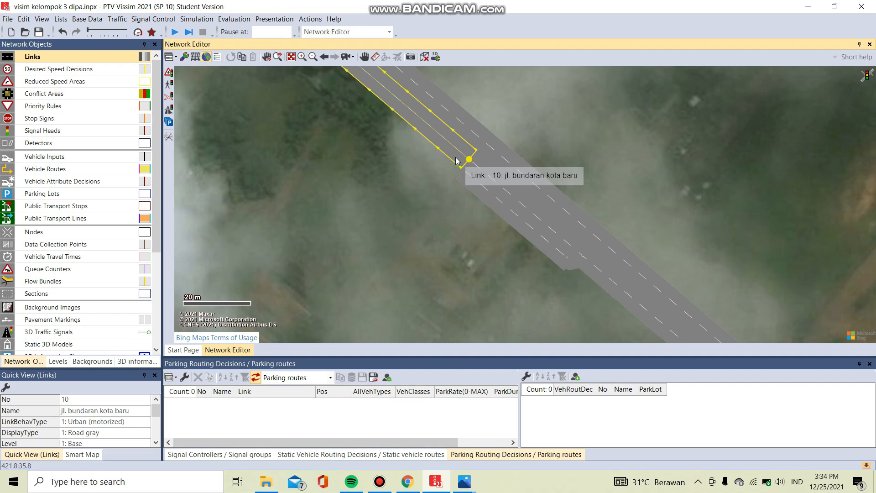
{"action": "left_click", "coordinate": [463, 181]}
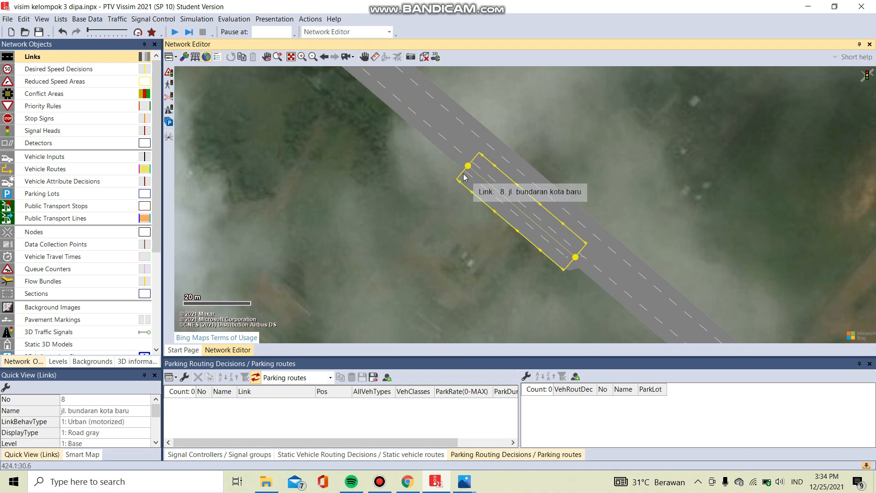
{"action": "left_click_drag", "start_coordinate": [463, 181], "coordinate": [452, 150]}
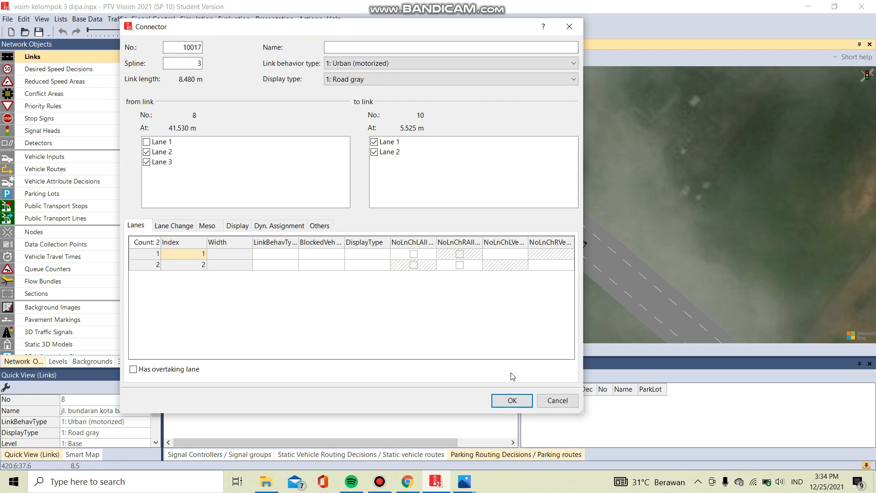
{"action": "left_click", "coordinate": [512, 400]}
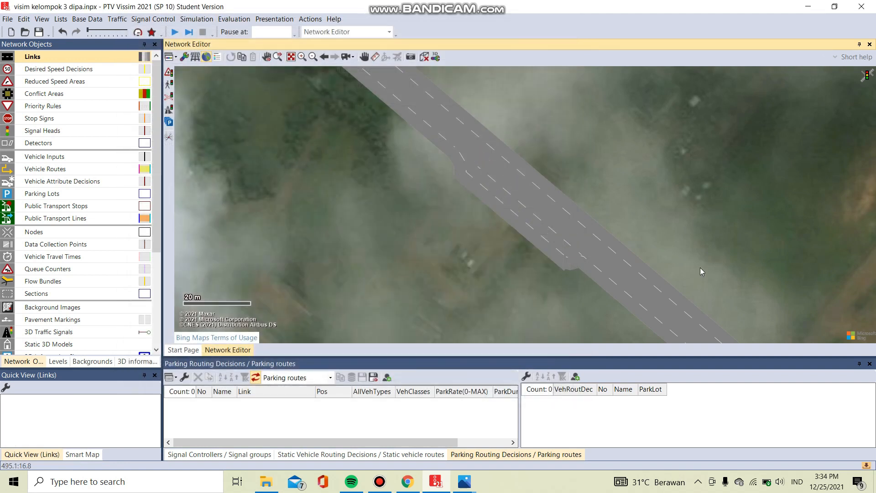
Replace the connector from link 9 to link 8 with one running from about 45.5 m to 1.7 m, using 3 spline points
{"action": "left_click", "coordinate": [592, 269]}
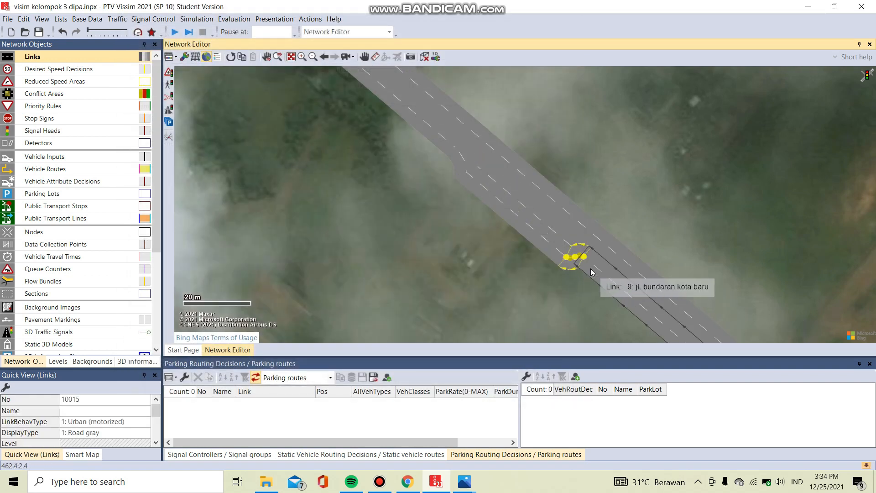
{"action": "key", "text": "Delete"}
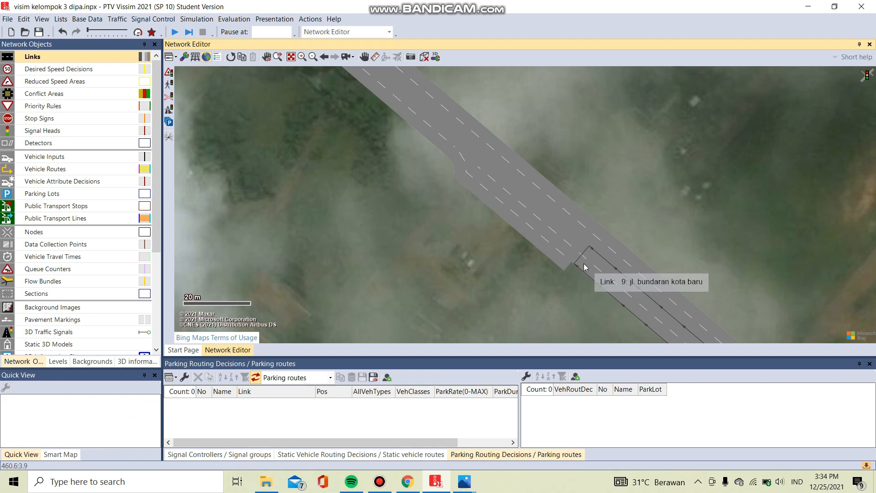
{"action": "left_click_drag", "start_coordinate": [583, 265], "coordinate": [565, 259]}
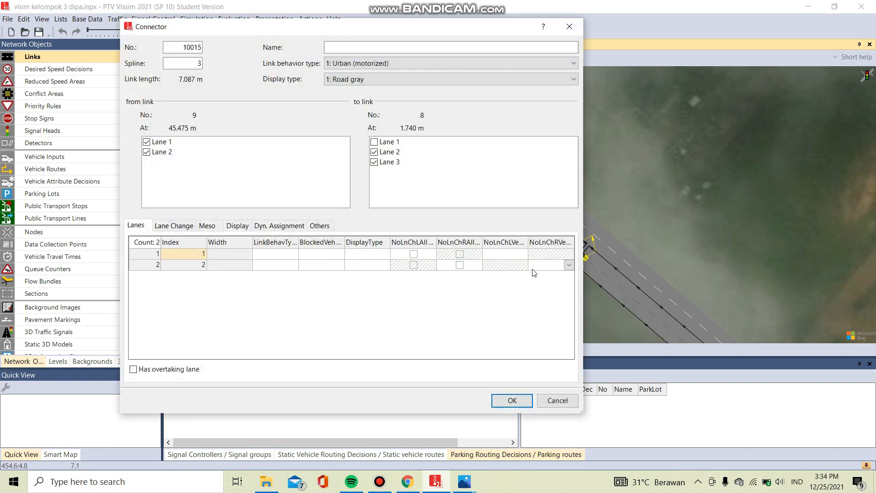
{"action": "left_click", "coordinate": [512, 401]}
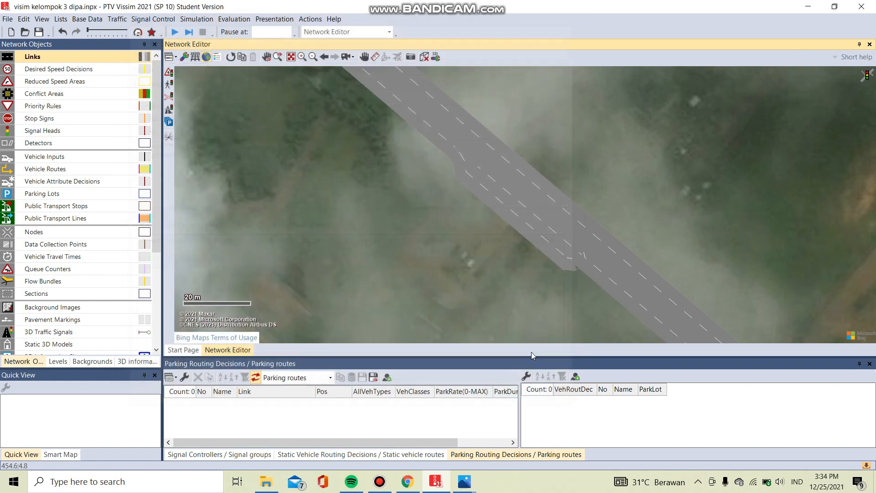
Replace the link 9 to link 8 connector with one from about 40.5 m to 0.7 m, joining lanes 1-2 to lanes 2-3 with 3 spline points
{"action": "left_click", "coordinate": [570, 270]}
{"action": "key", "text": "Delete"}
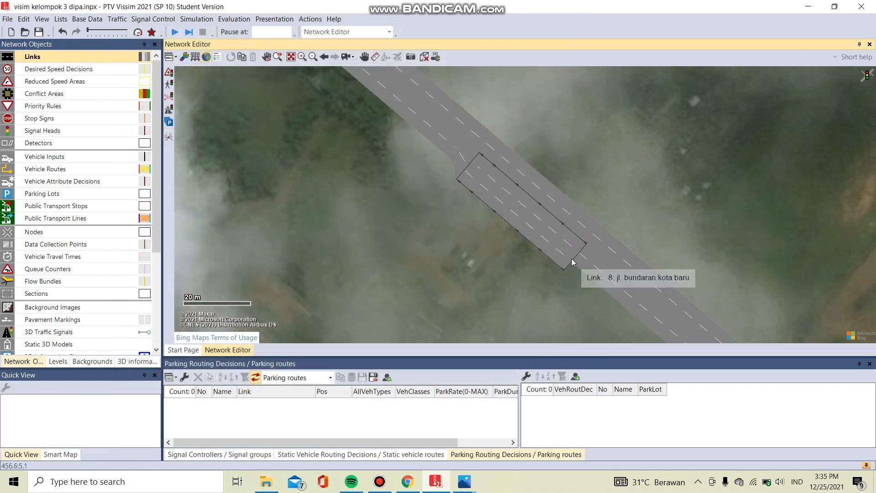
{"action": "left_click_drag", "start_coordinate": [596, 269], "coordinate": [566, 263]}
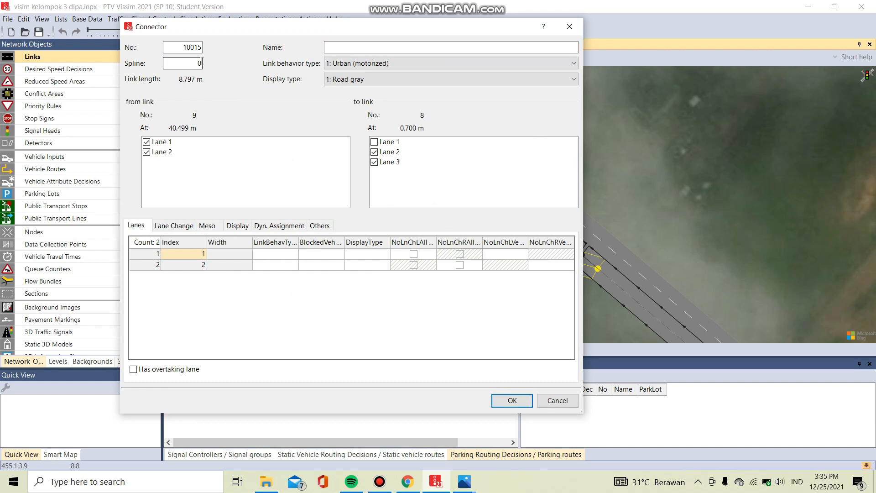
{"action": "key", "text": "BackSpace"}
{"action": "type", "text": "3"}
{"action": "key", "text": "Return"}
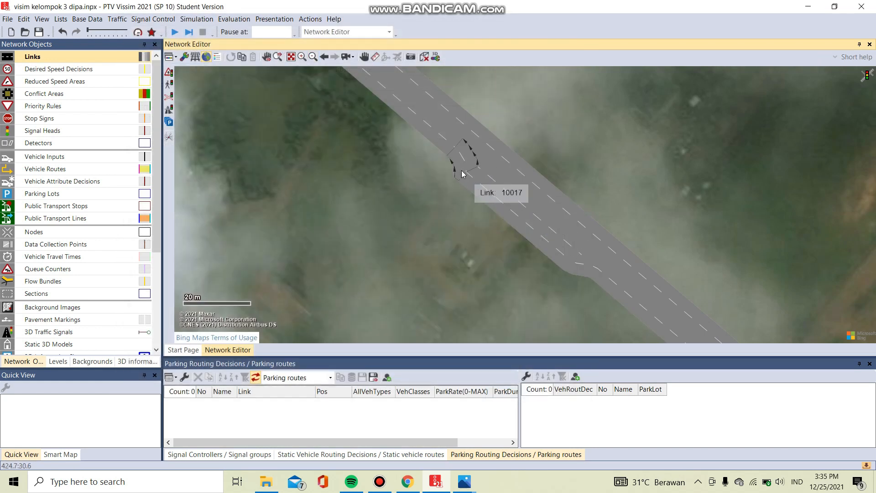
Replace the link 8 to link 10 connector with one from about 40.8 m to 10.8 m, joining lanes 2-3 to lanes 1-2 with 3 spline points
{"action": "left_click", "coordinate": [456, 168]}
{"action": "left_click", "coordinate": [459, 171]}
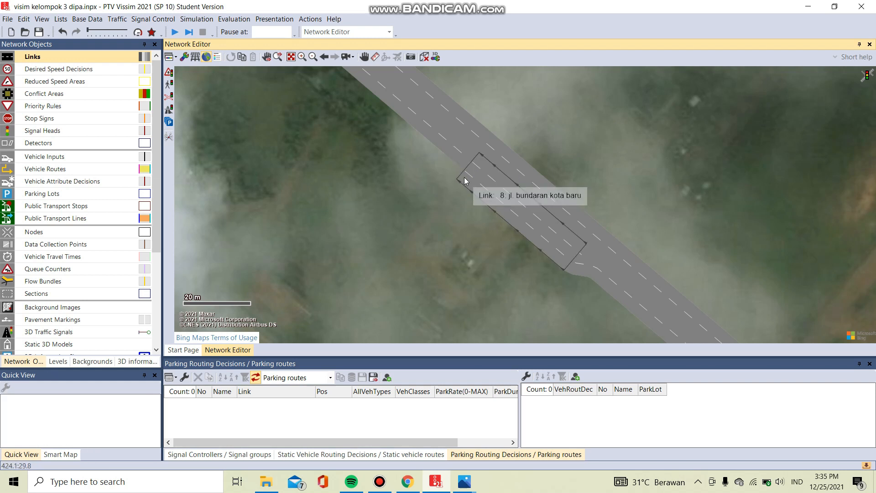
{"action": "left_click_drag", "start_coordinate": [465, 181], "coordinate": [435, 143]}
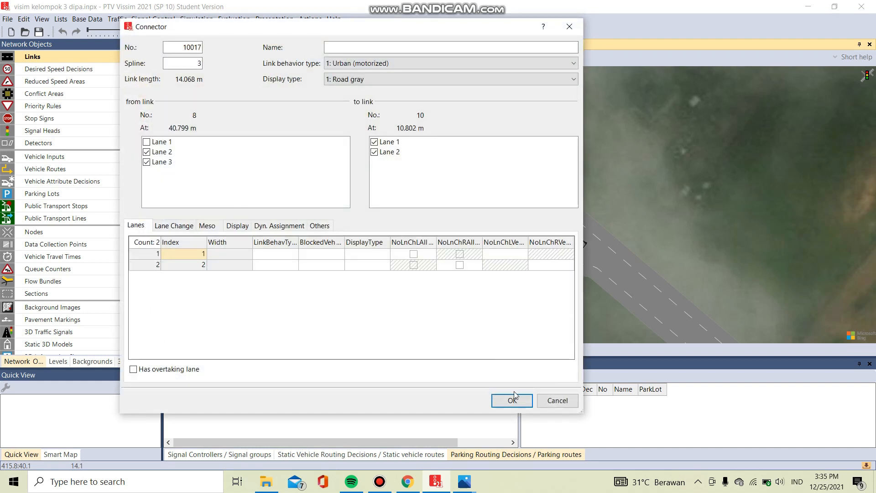
{"action": "left_click", "coordinate": [512, 400]}
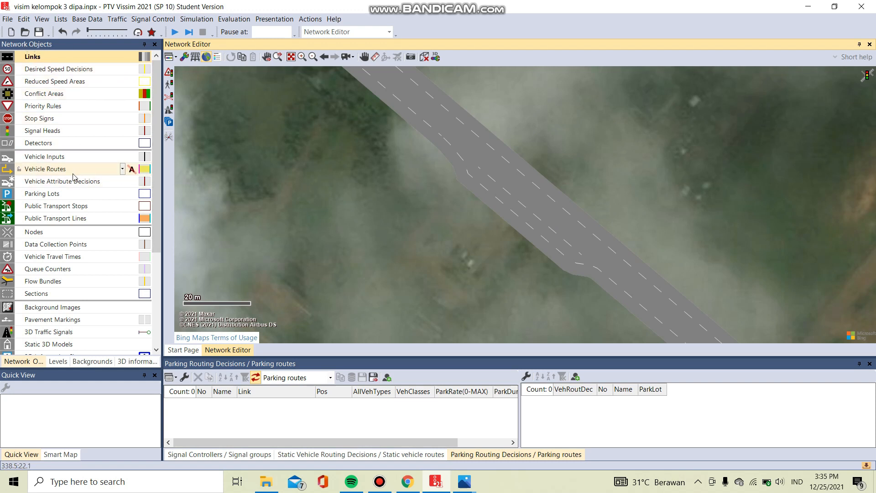
Draw a real-spaces parking lot about 38.9 m long on lane 3 of link 8, with each space 4 m long
{"action": "left_click", "coordinate": [61, 195]}
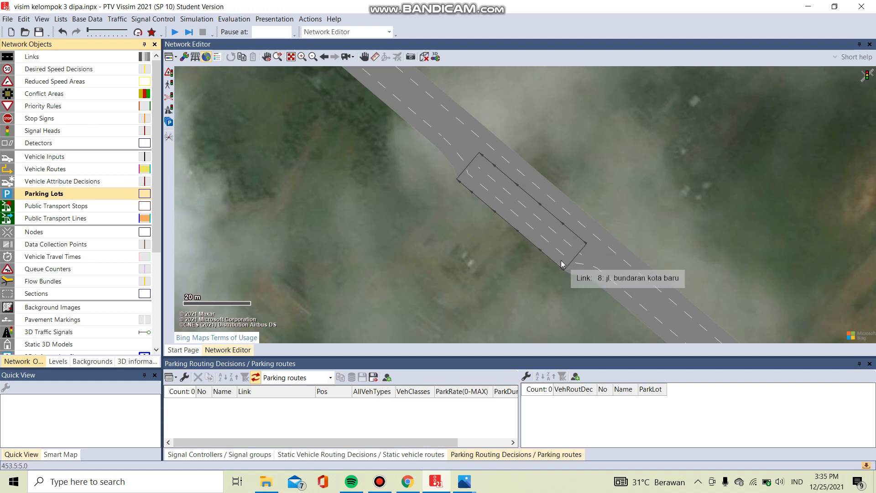
{"action": "left_click_drag", "start_coordinate": [562, 264], "coordinate": [463, 175]}
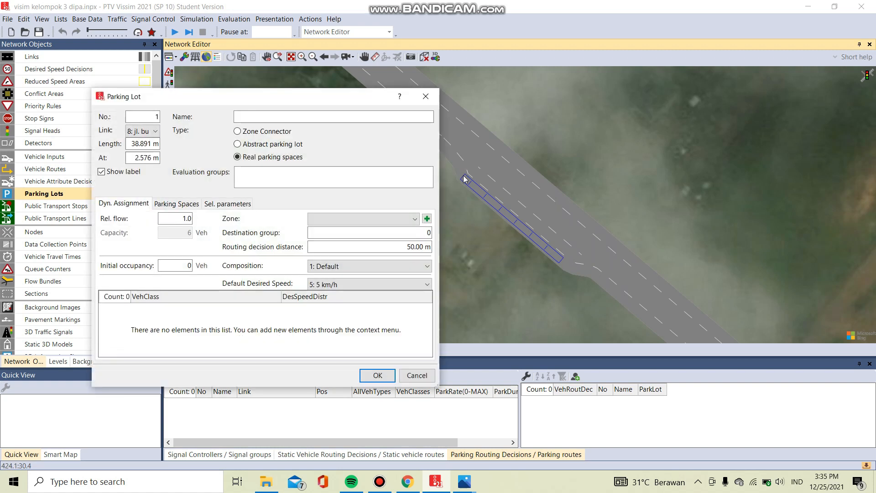
{"action": "left_click", "coordinate": [136, 147]}
{"action": "left_click", "coordinate": [177, 205]}
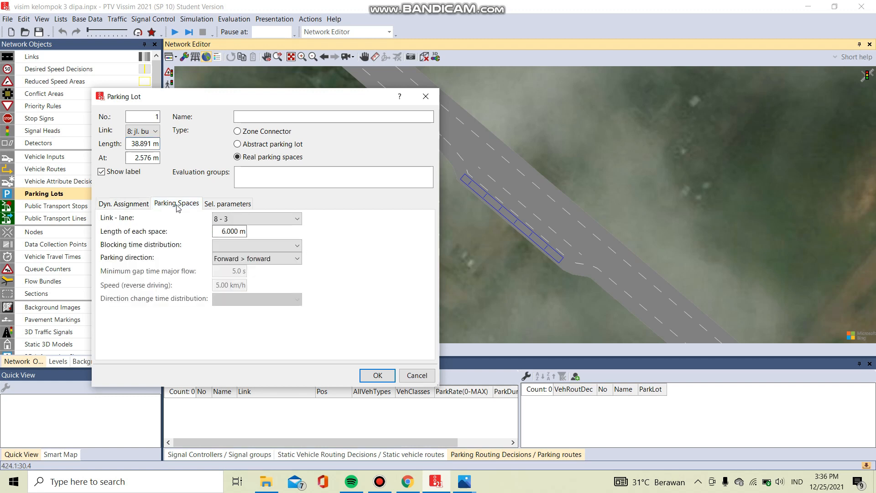
{"action": "left_click", "coordinate": [227, 234]}
{"action": "left_click", "coordinate": [378, 377]}
Name the parking lot "parkir on street 1" and stretch its upstream end slightly toward the start of link 8
{"action": "left_click", "coordinate": [272, 119]}
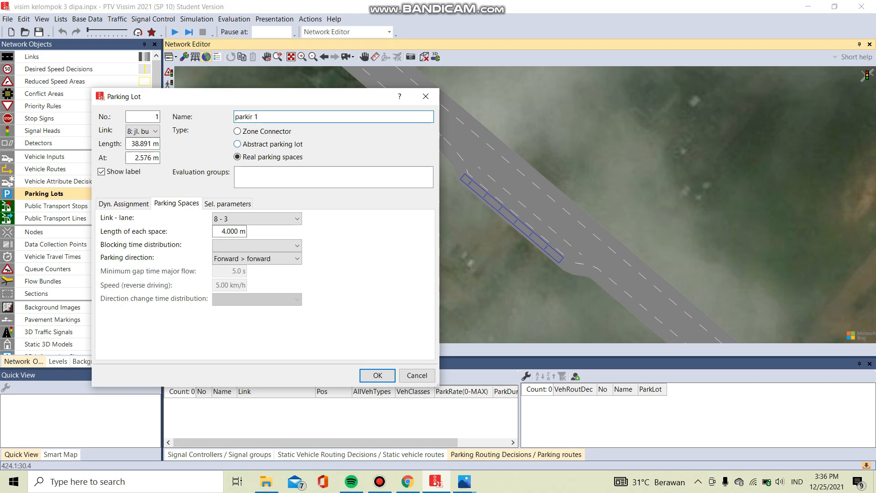
{"action": "left_click", "coordinate": [255, 117]}
{"action": "type", "text": "on street"}
{"action": "left_click", "coordinate": [377, 374]}
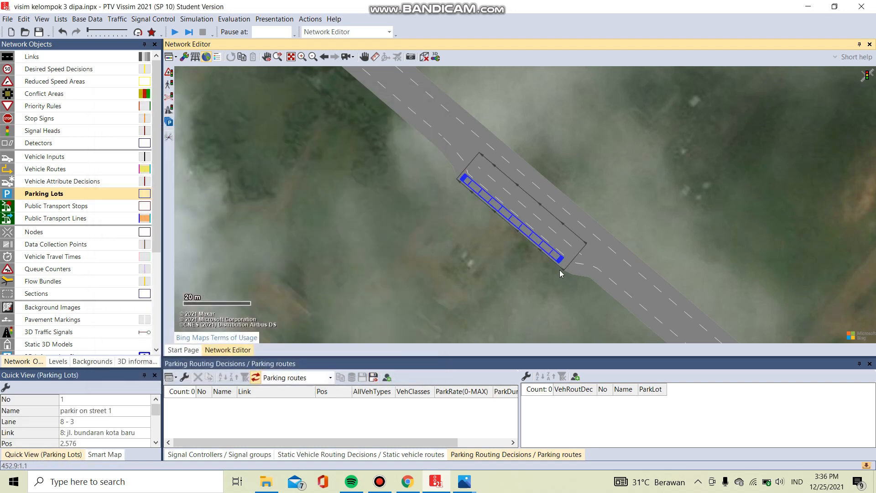
{"action": "left_click_drag", "start_coordinate": [562, 260], "coordinate": [566, 265]}
{"action": "scroll", "coordinate": [566, 264], "scroll_direction": "up", "scroll_amount": 1}
{"action": "left_click", "coordinate": [535, 314]}
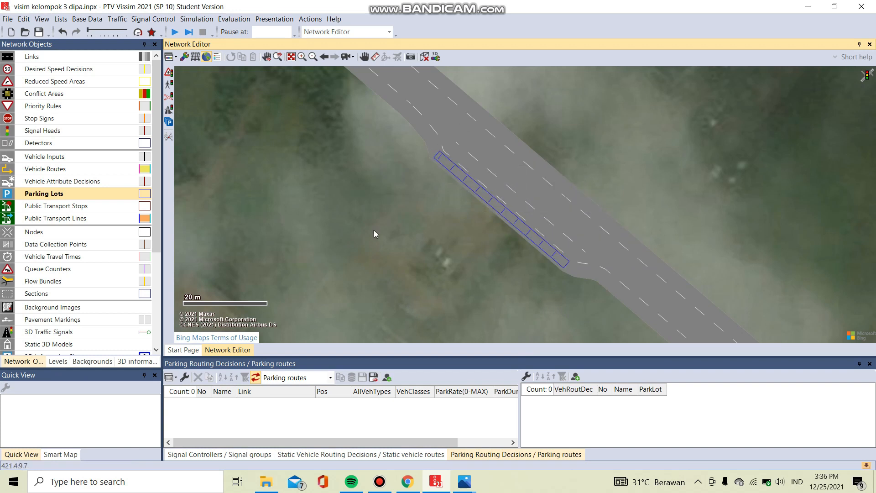
Create a static vehicle route from a decision about 1.9 m along link 9 to about 11.9 m along the link 8 to link 10 connector
{"action": "left_click_drag", "start_coordinate": [455, 268], "coordinate": [407, 221]}
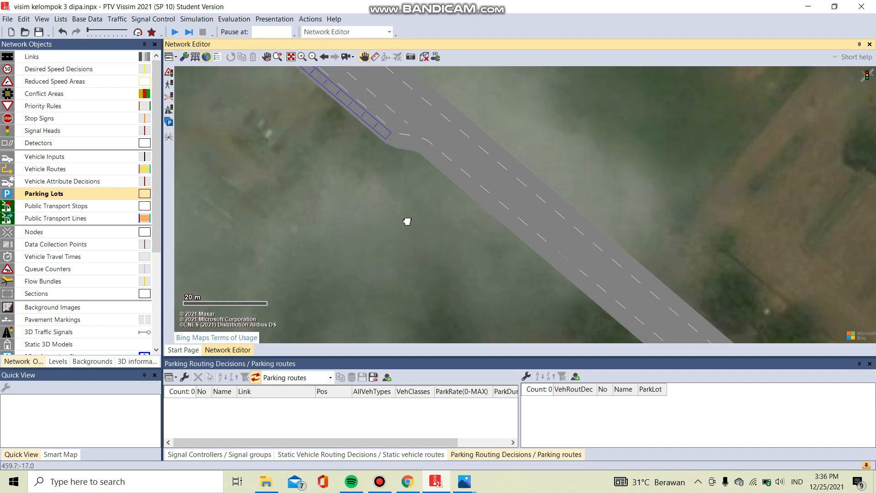
{"action": "left_click_drag", "start_coordinate": [417, 197], "coordinate": [406, 232]}
{"action": "scroll", "coordinate": [477, 238], "scroll_direction": "down", "scroll_amount": 2}
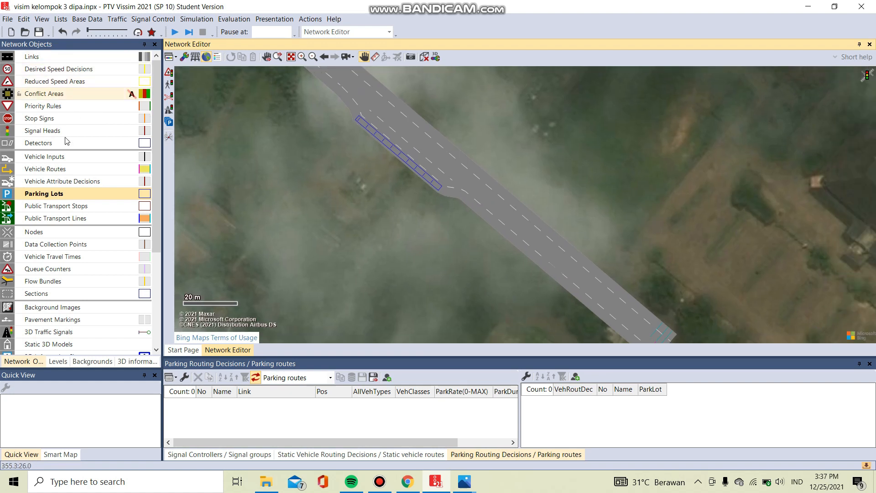
{"action": "left_click", "coordinate": [58, 170]}
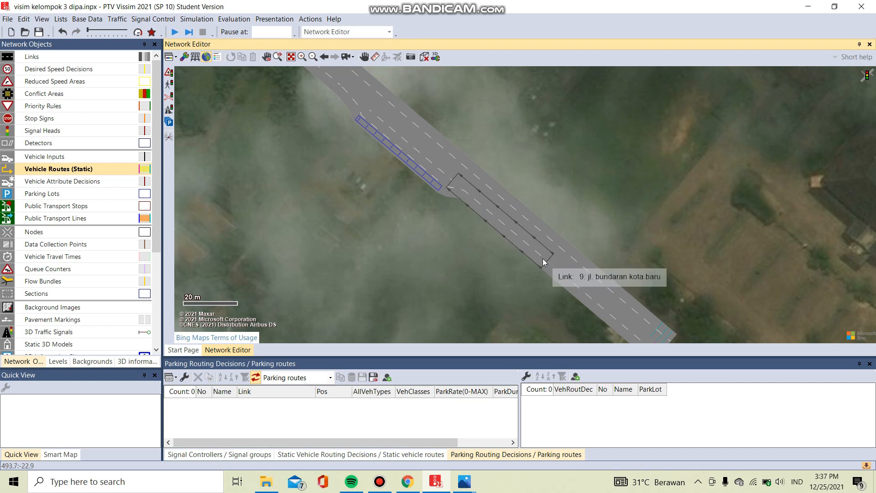
{"action": "right_click", "coordinate": [543, 260]}
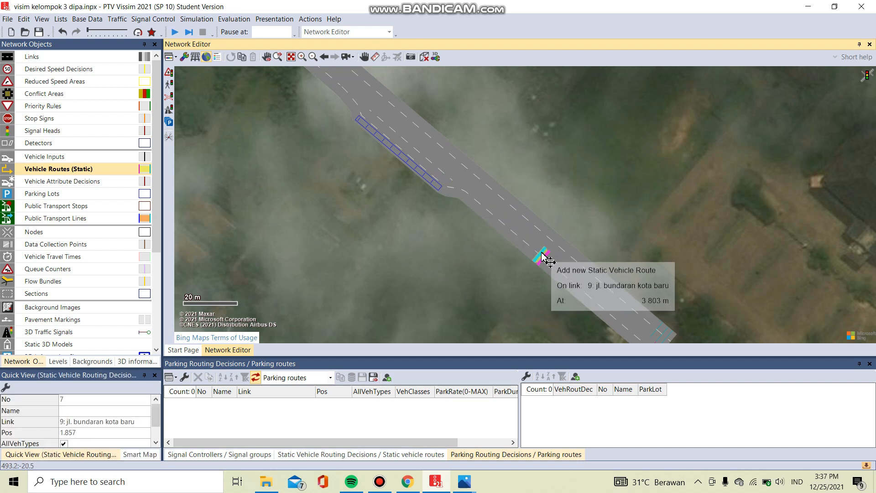
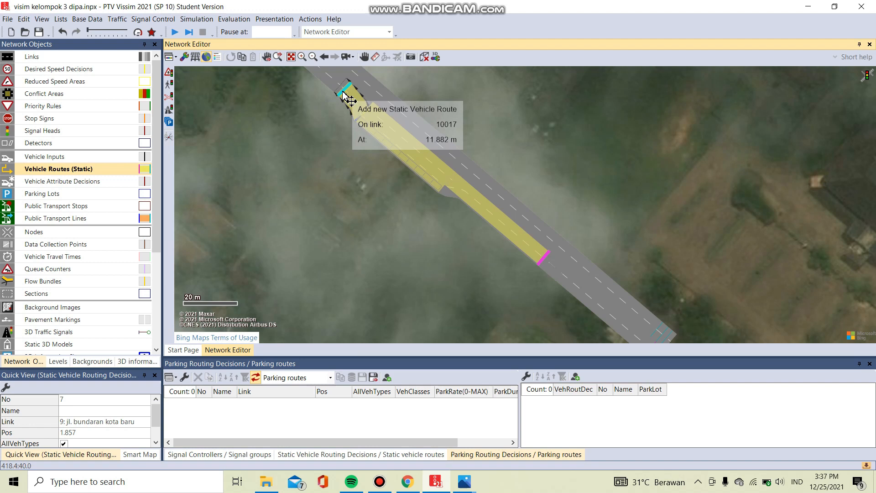
{"action": "left_click", "coordinate": [344, 95]}
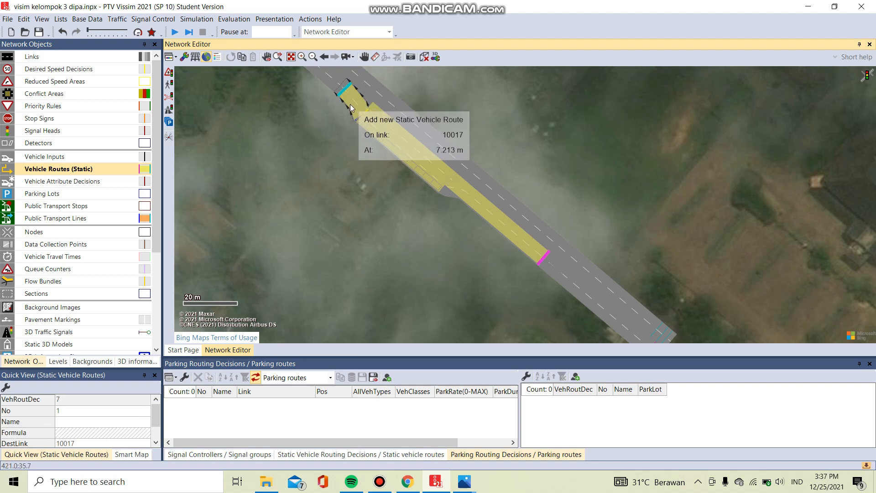
{"action": "left_click", "coordinate": [265, 160]}
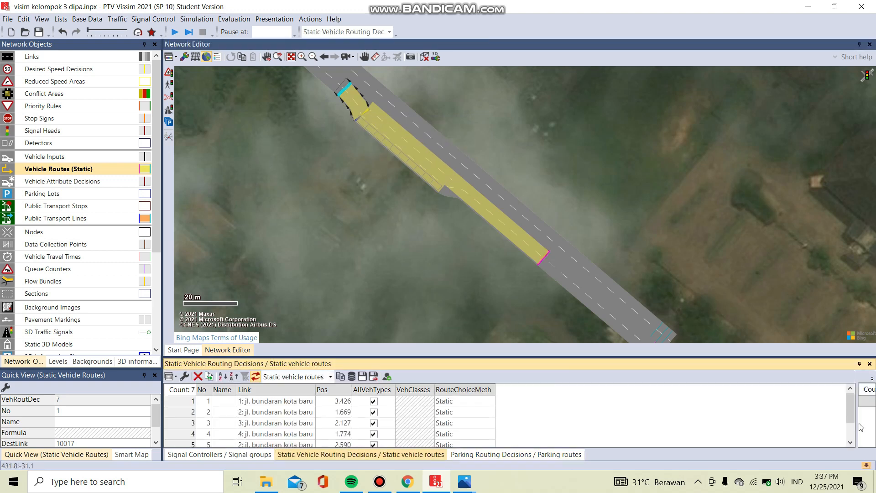
Restrict the static routing decision on link 9 to the vehicle class 10: Car instead of all vehicle types
{"action": "scroll", "coordinate": [849, 414], "scroll_direction": "down", "scroll_amount": 1}
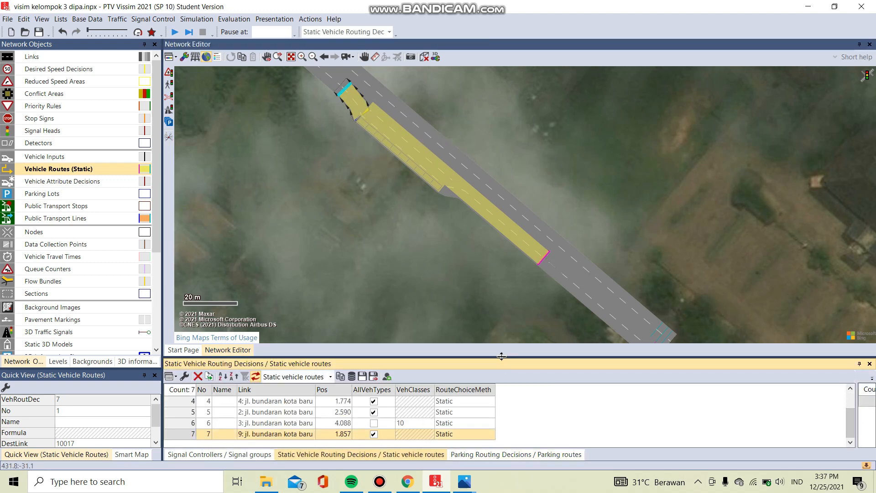
{"action": "left_click_drag", "start_coordinate": [505, 357], "coordinate": [484, 292]}
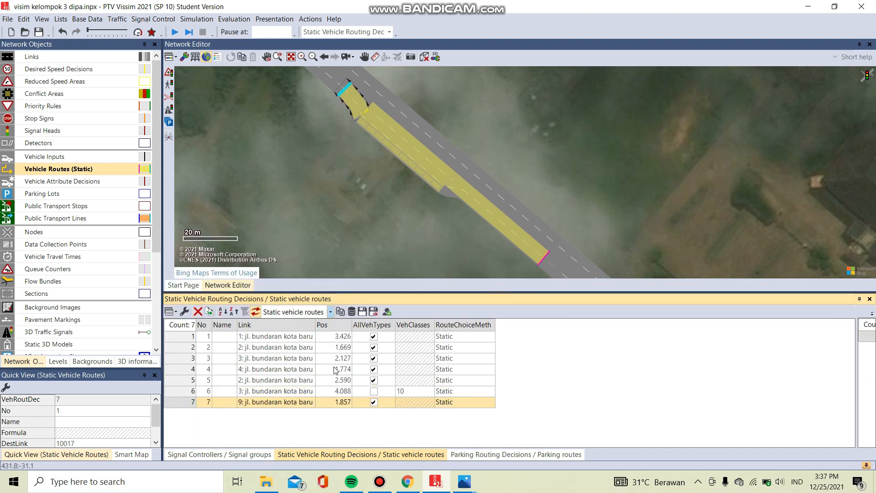
{"action": "left_click", "coordinate": [400, 406]}
{"action": "left_click", "coordinate": [373, 402]}
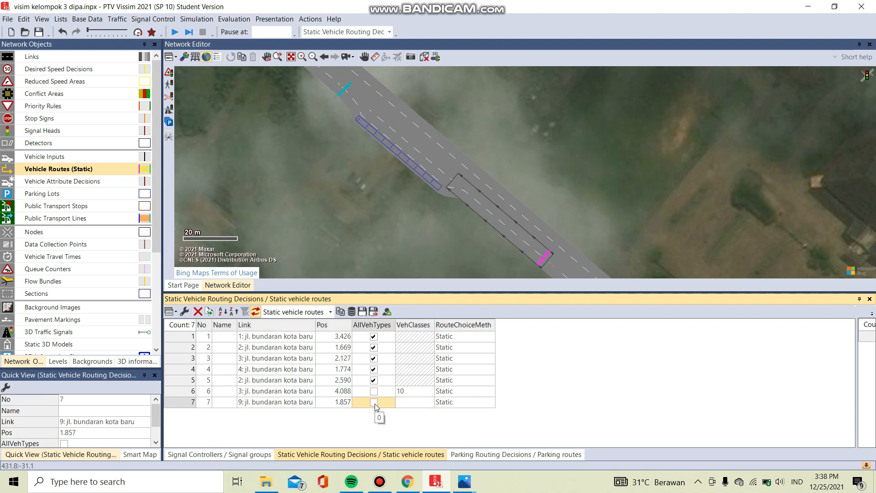
{"action": "left_click", "coordinate": [431, 404]}
{"action": "left_click", "coordinate": [429, 402]}
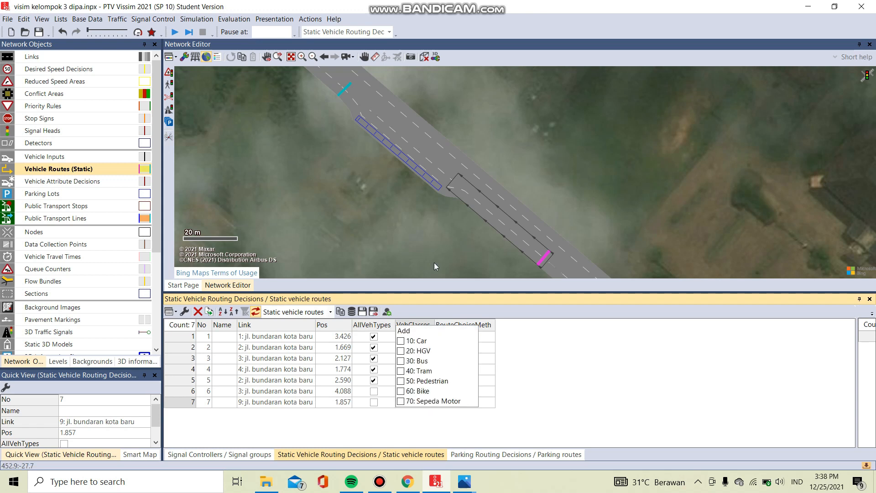
{"action": "left_click", "coordinate": [401, 341]}
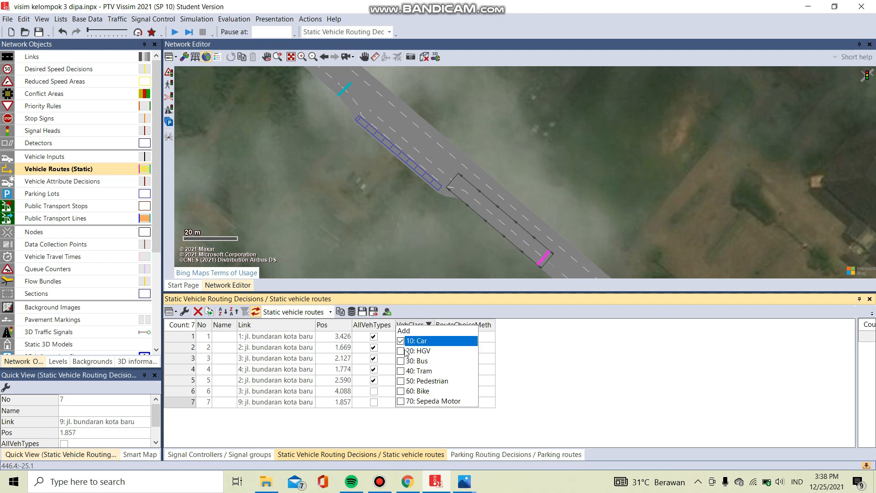
{"action": "left_click", "coordinate": [621, 405]}
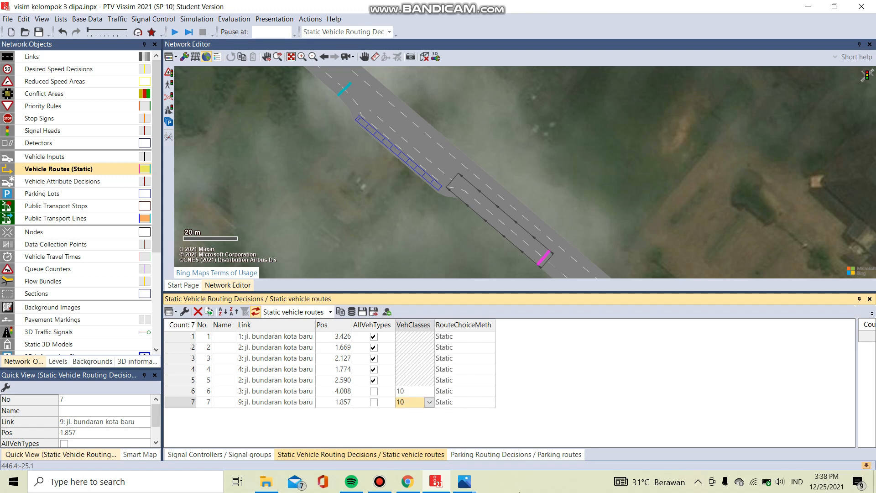
Add new vehicle class 80 to the static routing decision on link 9 and check its class selection
{"action": "left_click", "coordinate": [429, 402]}
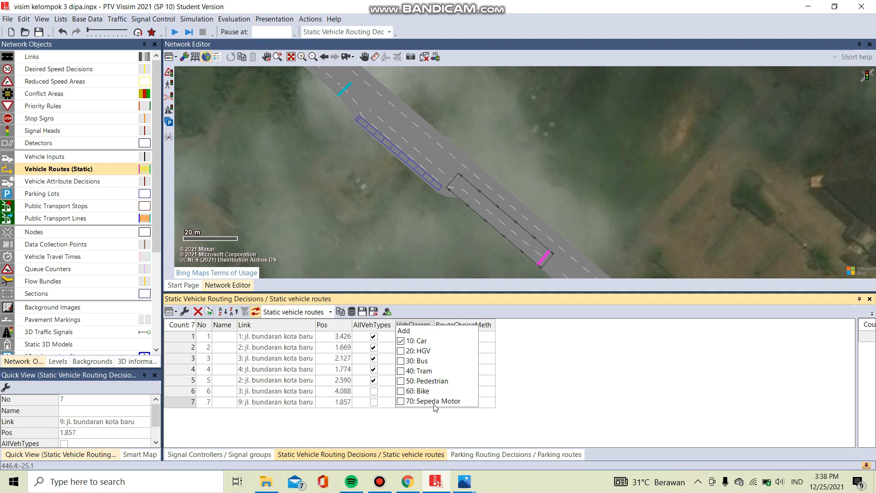
{"action": "left_click", "coordinate": [415, 332]}
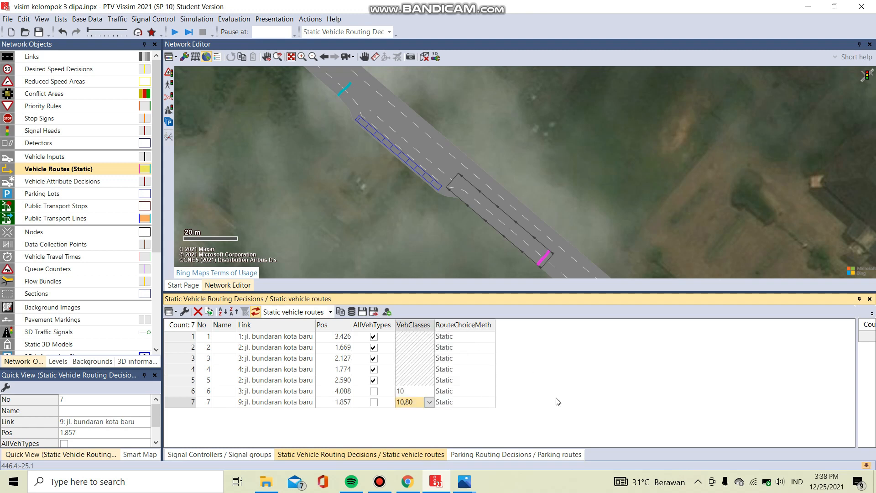
{"action": "left_click", "coordinate": [429, 403]}
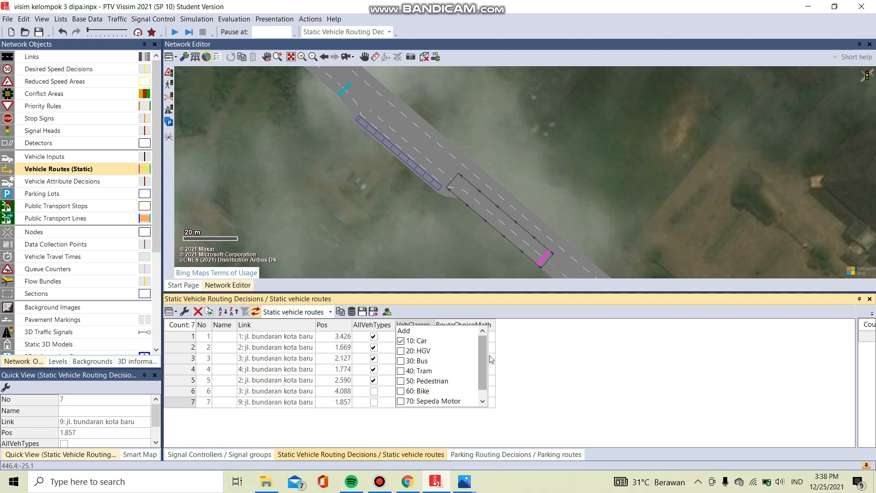
{"action": "left_click", "coordinate": [444, 416]}
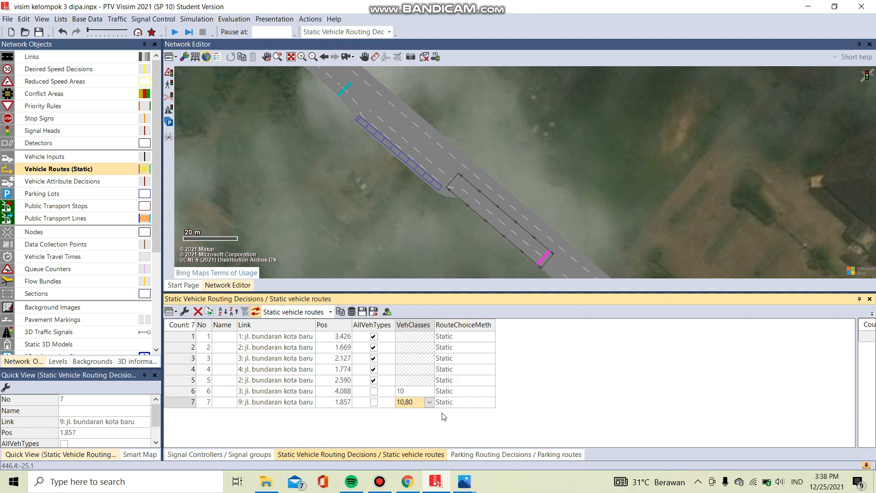
Clear vehicle classes 10: Car and 80 from the static routing decision on link 9 and apply it to all vehicle types
{"action": "left_click", "coordinate": [375, 403]}
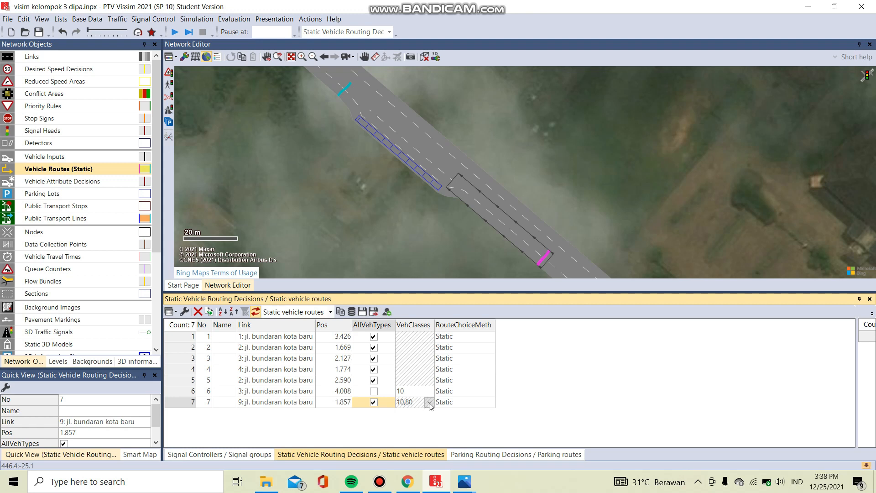
{"action": "left_click", "coordinate": [396, 403]}
{"action": "left_click", "coordinate": [374, 402]}
{"action": "left_click", "coordinate": [431, 403]}
{"action": "left_click", "coordinate": [430, 402]}
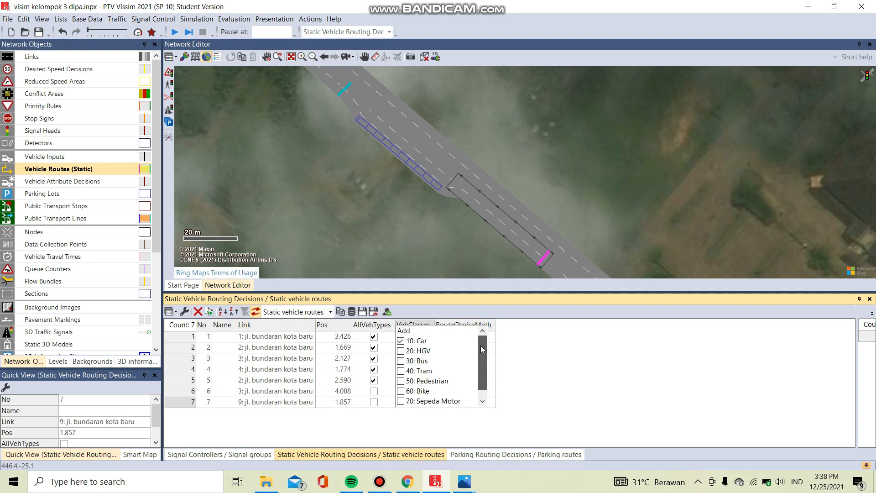
{"action": "left_click", "coordinate": [401, 340]}
{"action": "scroll", "coordinate": [479, 360], "scroll_direction": "down", "scroll_amount": 1}
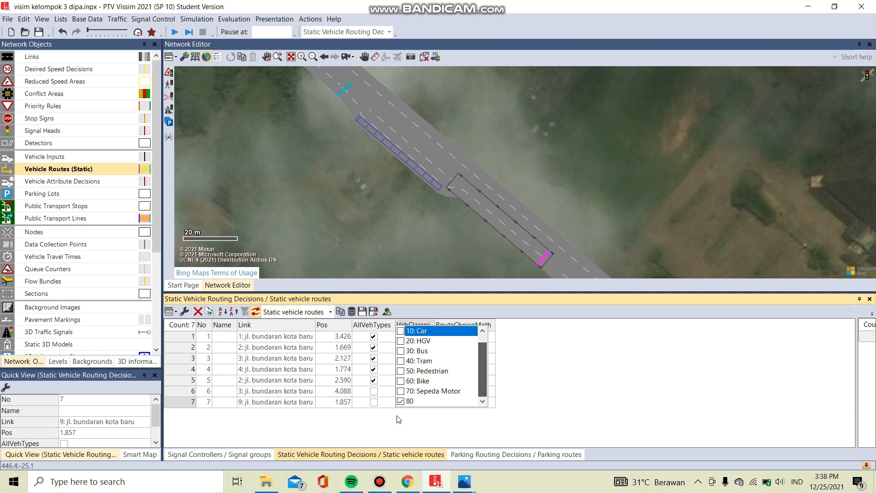
{"action": "left_click", "coordinate": [400, 402]}
{"action": "left_click", "coordinate": [479, 411]}
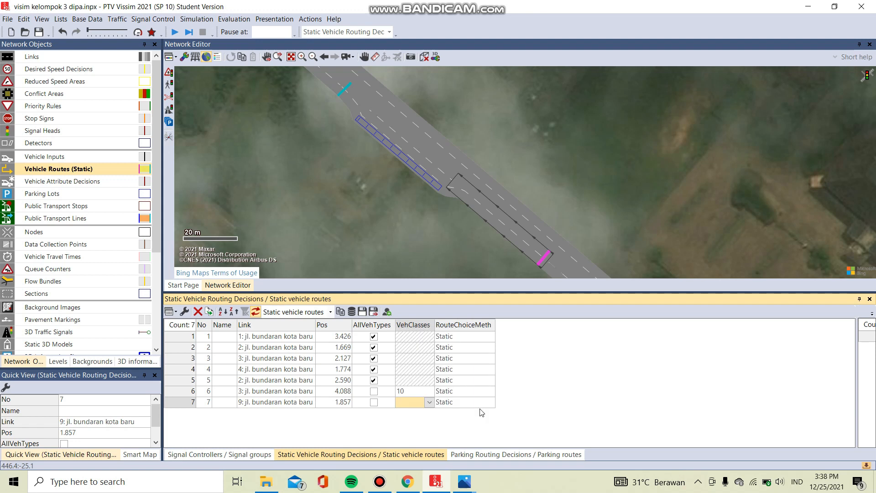
{"action": "left_click", "coordinate": [377, 404]}
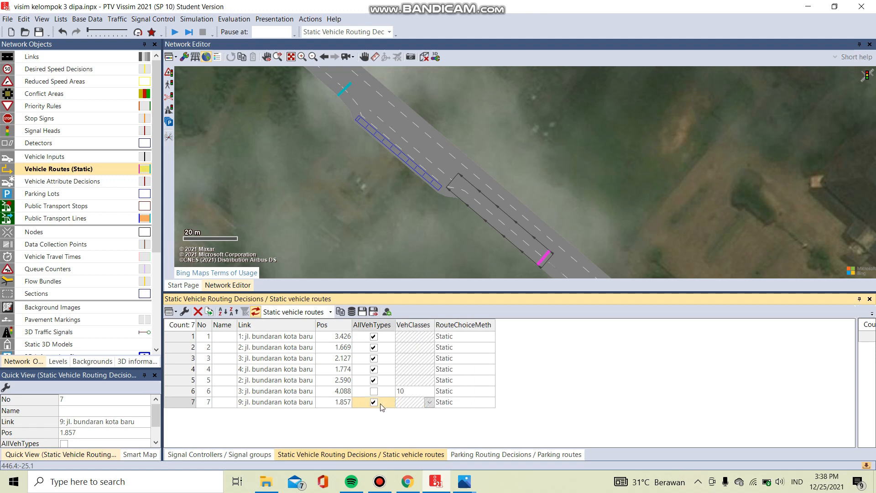
{"action": "left_click", "coordinate": [624, 227]}
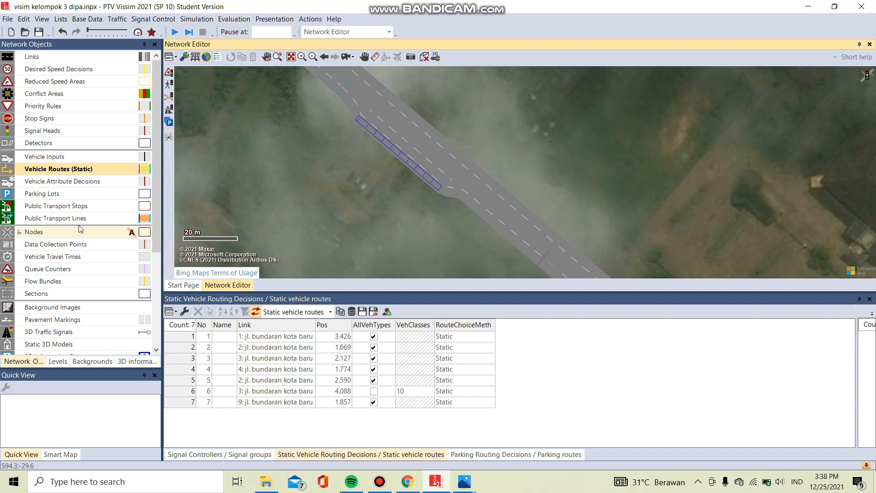
Create a parking lot route from a decision about 3.1 m along link 9 to the parking lot "parkir on street 1"
{"action": "left_click", "coordinate": [108, 157]}
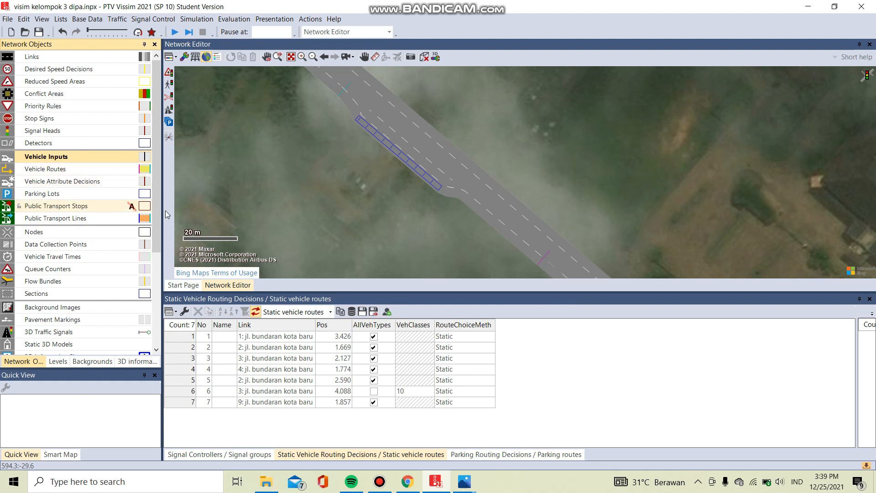
{"action": "left_click", "coordinate": [109, 171]}
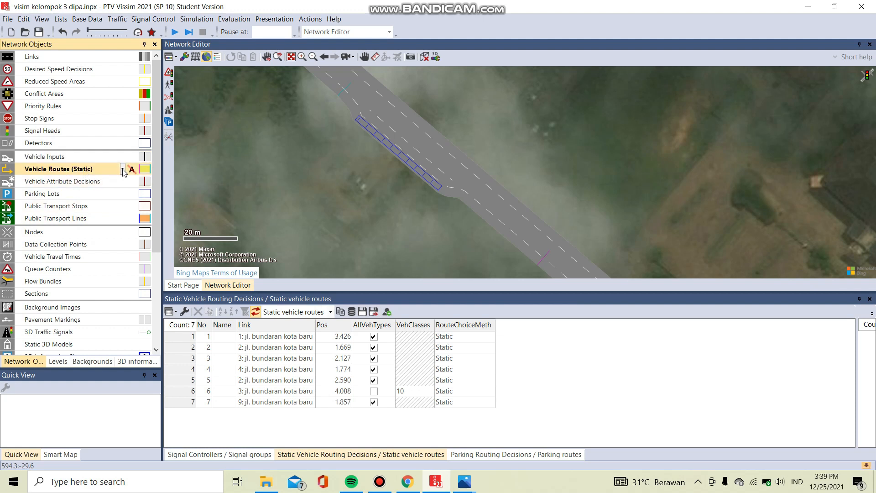
{"action": "left_click", "coordinate": [123, 170]}
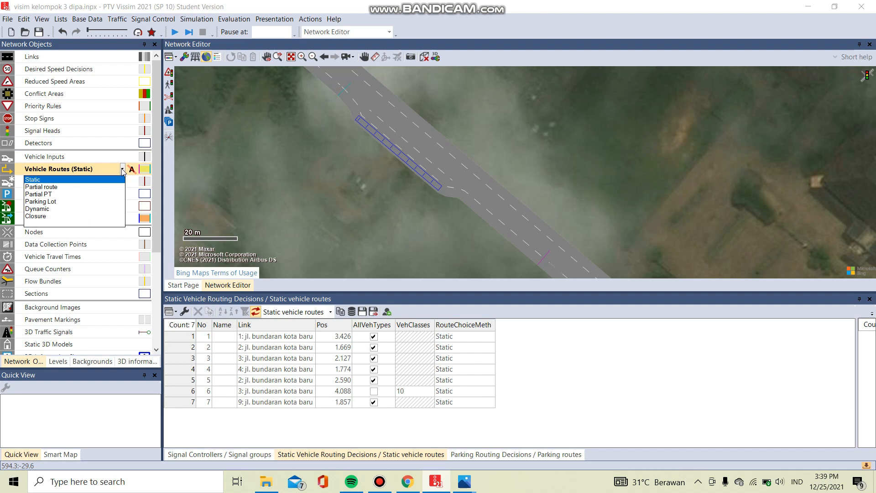
{"action": "left_click", "coordinate": [79, 201]}
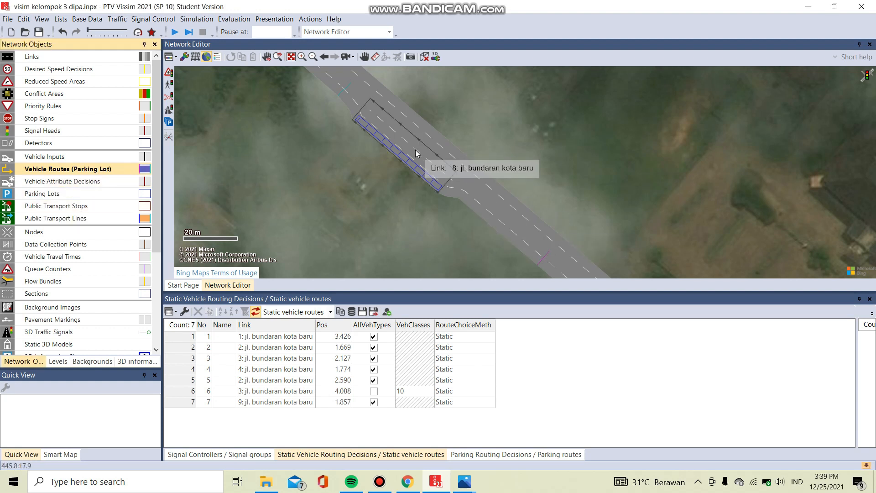
{"action": "scroll", "coordinate": [415, 151], "scroll_direction": "up", "scroll_amount": 1}
{"action": "left_click", "coordinate": [364, 56]}
{"action": "left_click_drag", "start_coordinate": [438, 196], "coordinate": [397, 161]}
{"action": "left_click_drag", "start_coordinate": [470, 203], "coordinate": [485, 222]}
{"action": "left_click", "coordinate": [364, 57]}
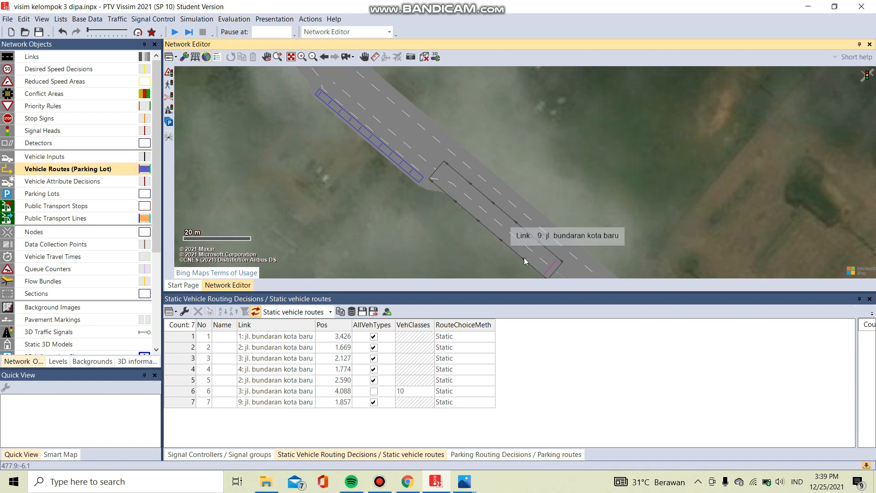
{"action": "right_click", "coordinate": [546, 267], "text": "ctrl"}
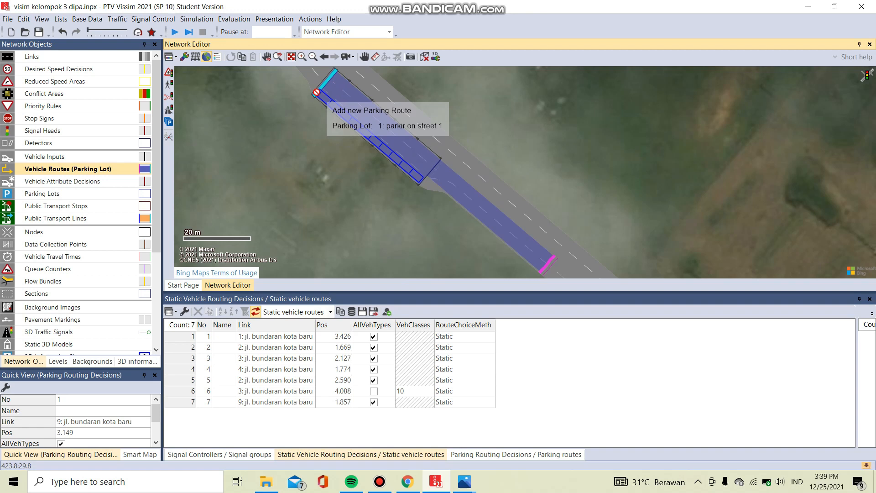
{"action": "left_click", "coordinate": [316, 92]}
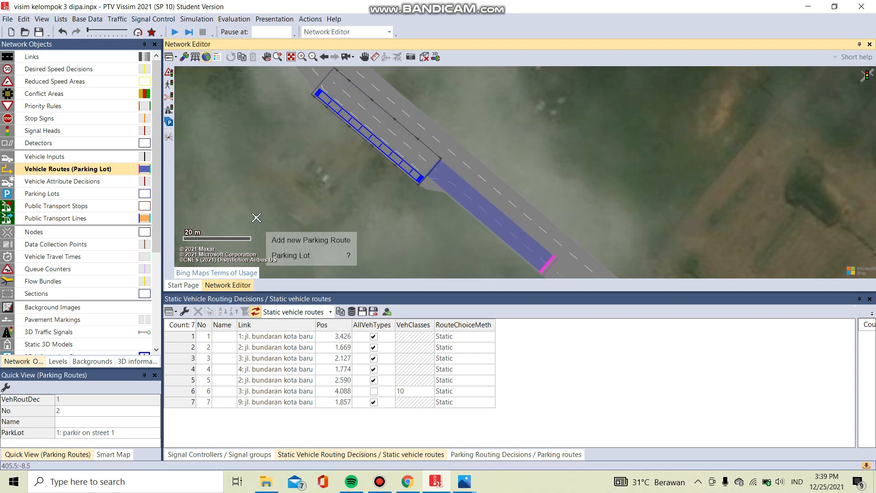
{"action": "left_click", "coordinate": [341, 222]}
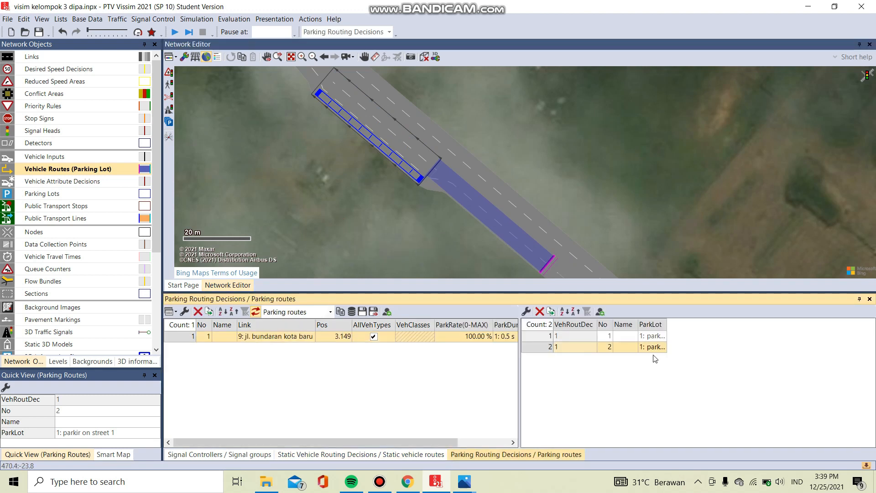
Delete both parking routes belonging to the parking routing decision on link 9
{"action": "left_click", "coordinate": [544, 313]}
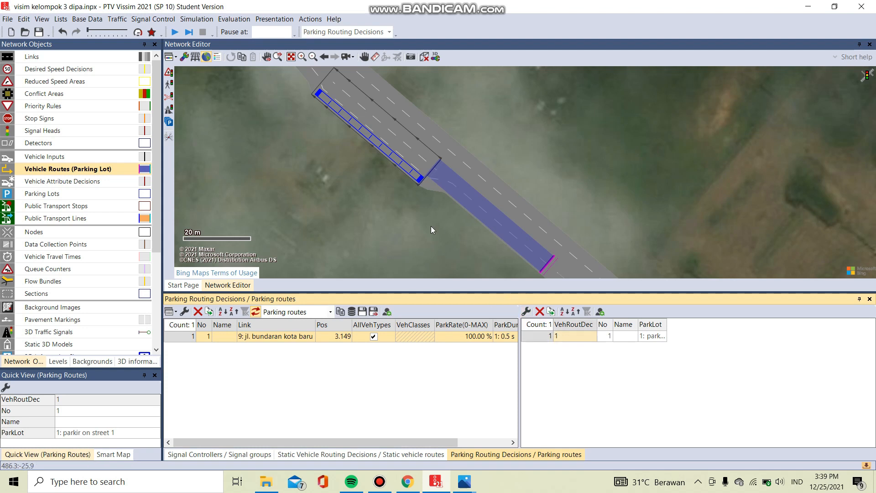
{"action": "scroll", "coordinate": [413, 124], "scroll_direction": "up", "scroll_amount": 3}
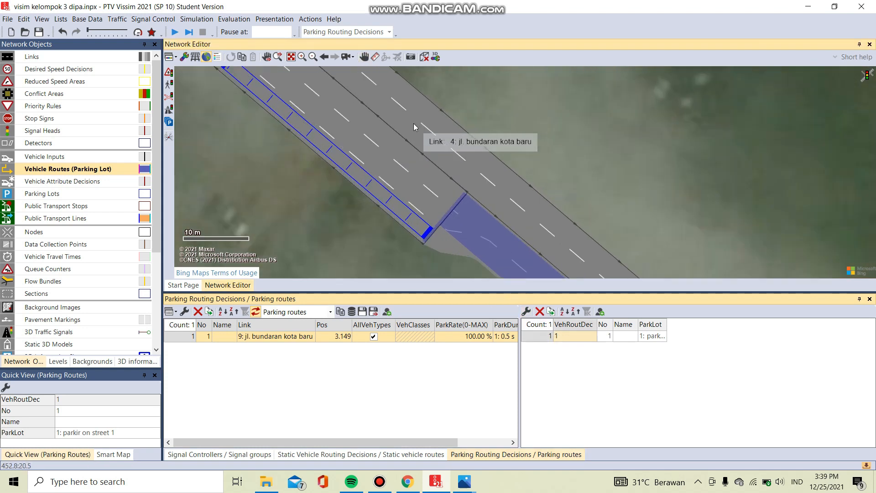
{"action": "left_click", "coordinate": [414, 124]}
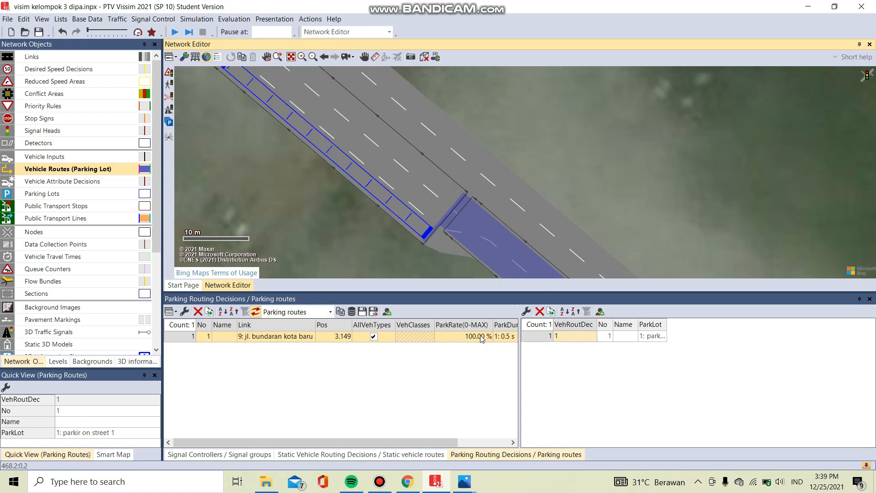
{"action": "left_click", "coordinate": [539, 312]}
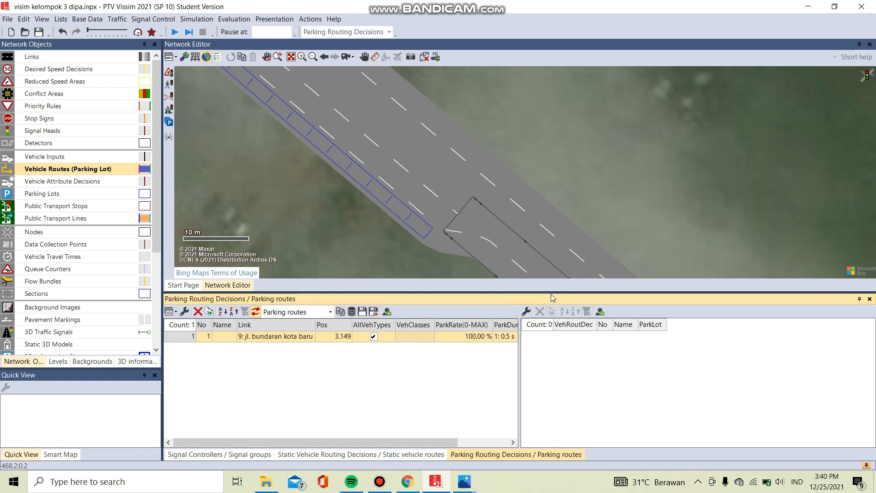
Delete the parking routing decision on link 9
{"action": "scroll", "coordinate": [416, 163], "scroll_direction": "down", "scroll_amount": 2}
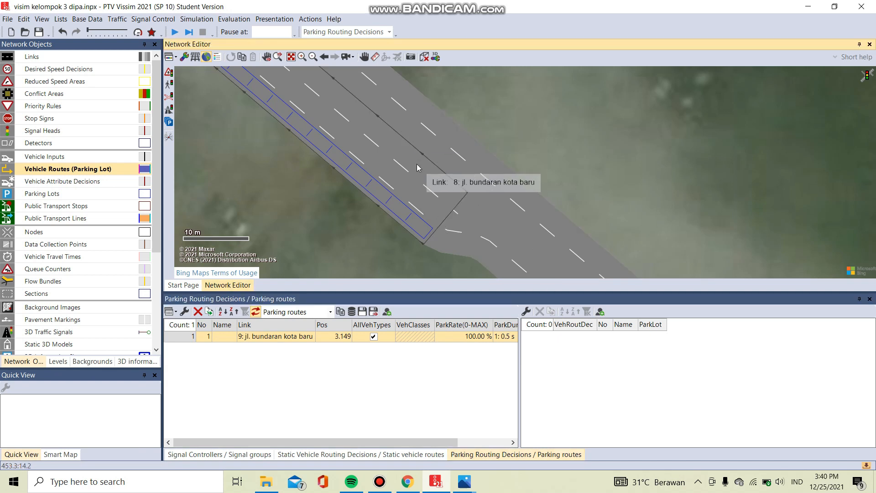
{"action": "left_click", "coordinate": [368, 59]}
{"action": "left_click_drag", "start_coordinate": [445, 186], "coordinate": [418, 143]}
{"action": "scroll", "coordinate": [406, 157], "scroll_direction": "up", "scroll_amount": 3}
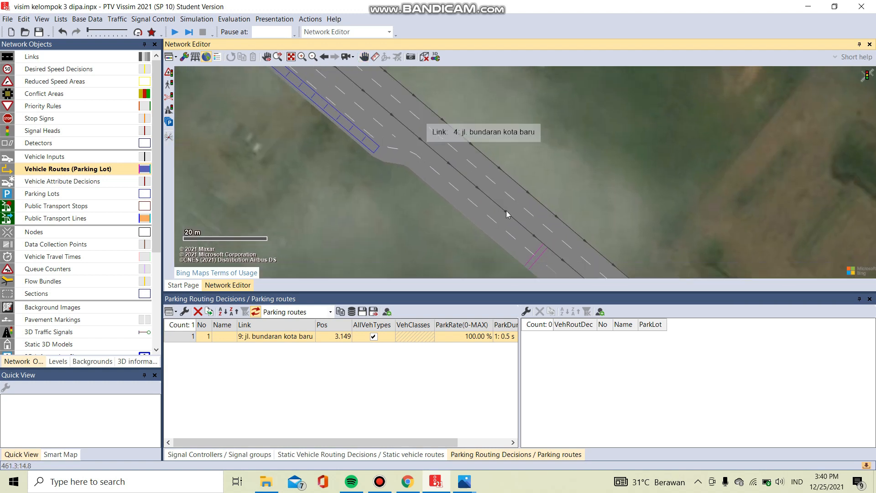
{"action": "left_click", "coordinate": [538, 256]}
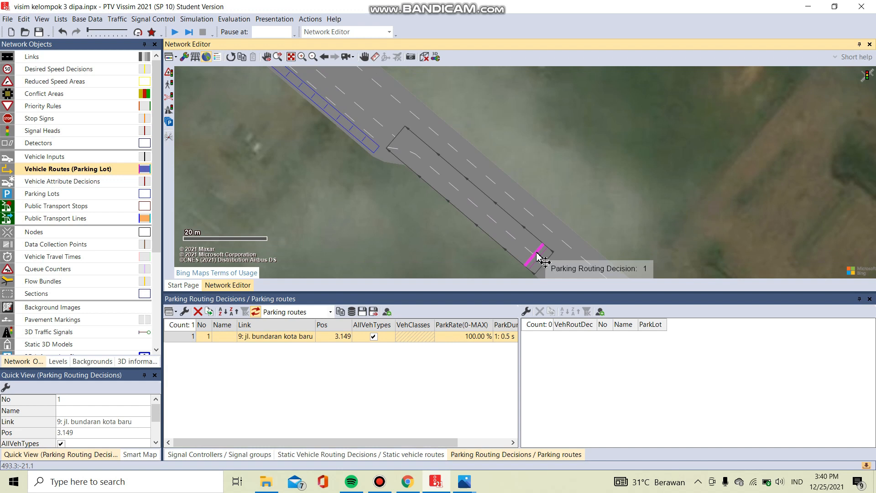
{"action": "left_click", "coordinate": [533, 254]}
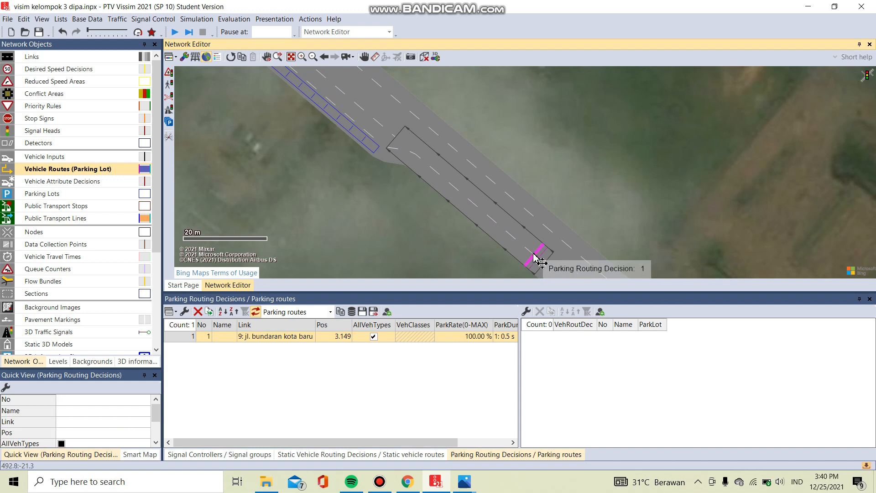
{"action": "key", "text": "Delete"}
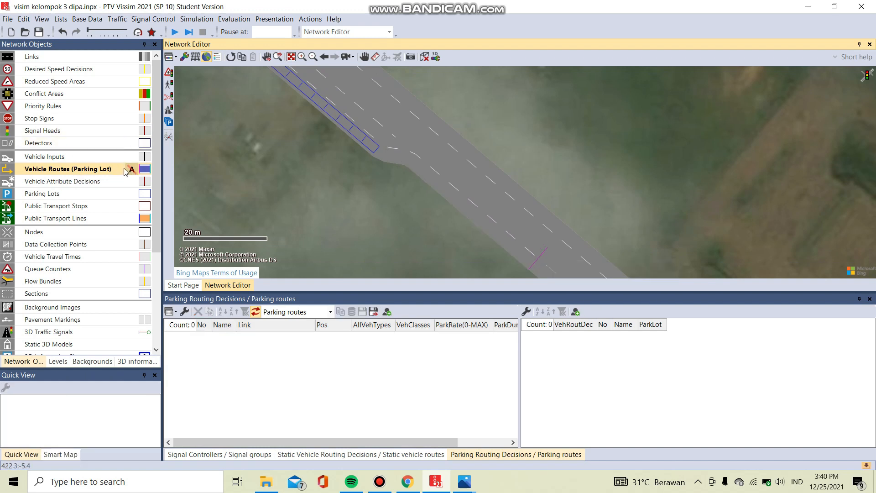
Try a new parking lot route from a decision about 2.95 m along link 9 to "parkir on street 1"
{"action": "right_click", "coordinate": [536, 257]}
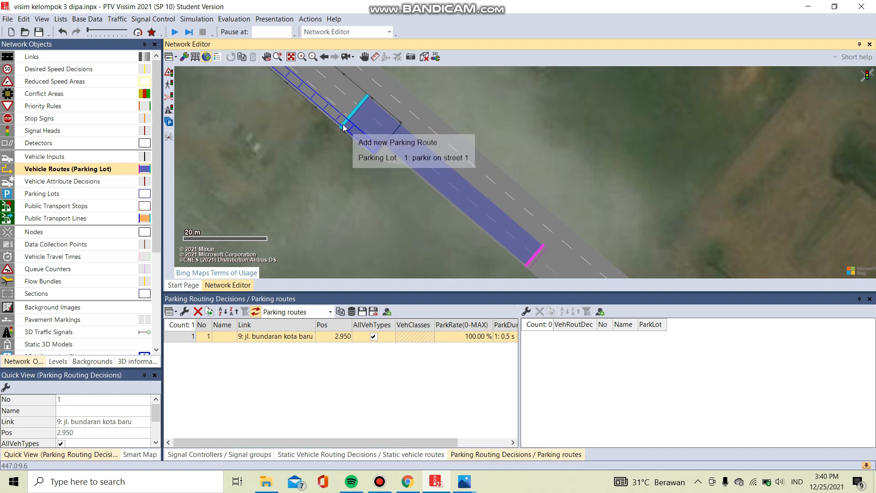
{"action": "left_click", "coordinate": [343, 128]}
{"action": "left_click", "coordinate": [366, 56]}
{"action": "left_click_drag", "start_coordinate": [290, 118], "coordinate": [357, 160]}
{"action": "left_click", "coordinate": [366, 59]}
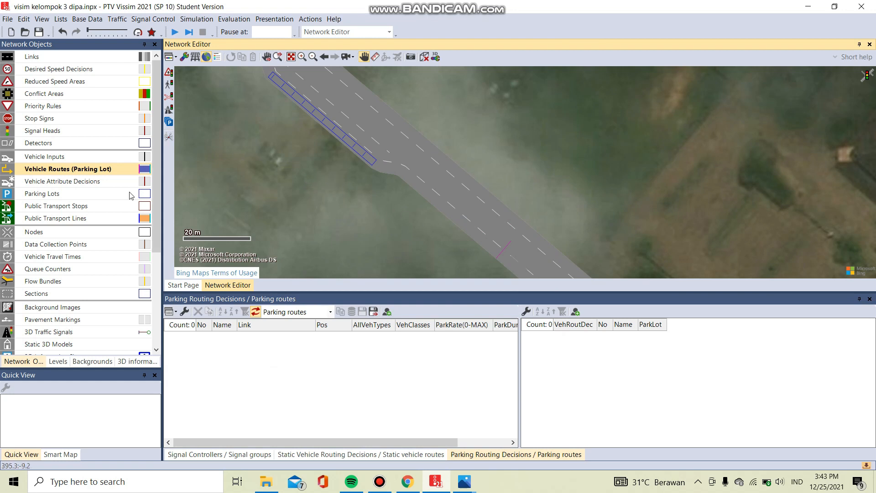
Create a parking lot route from a decision about 3.1 m along link 9 to the parking lot "parkir on street 1"
{"action": "mouse_move", "coordinate": [124, 172]}
{"action": "left_click", "coordinate": [122, 170]}
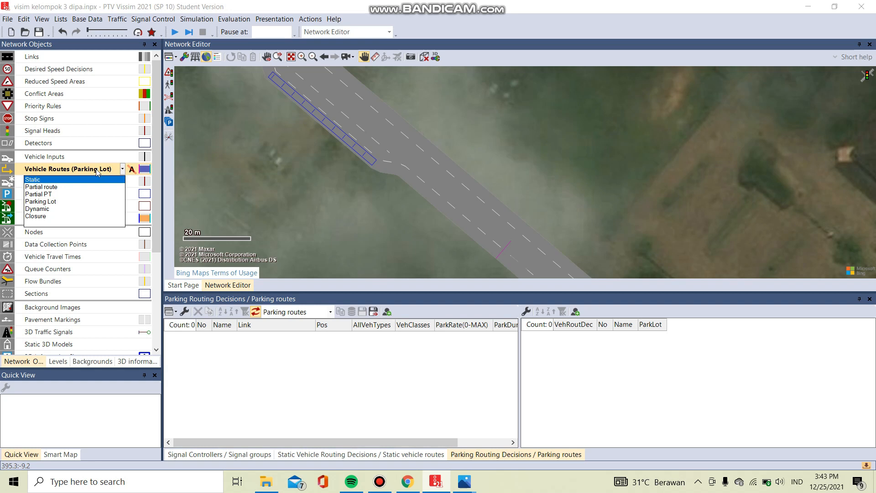
{"action": "left_click", "coordinate": [57, 202]}
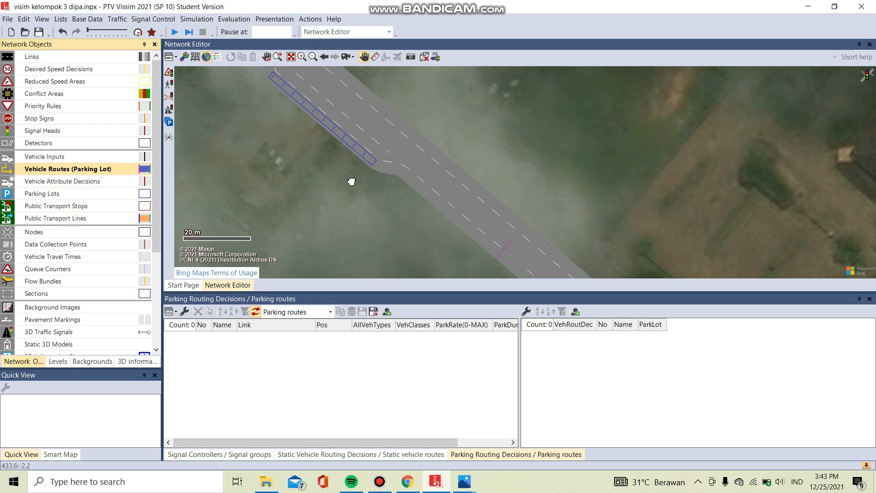
{"action": "left_click", "coordinate": [365, 59]}
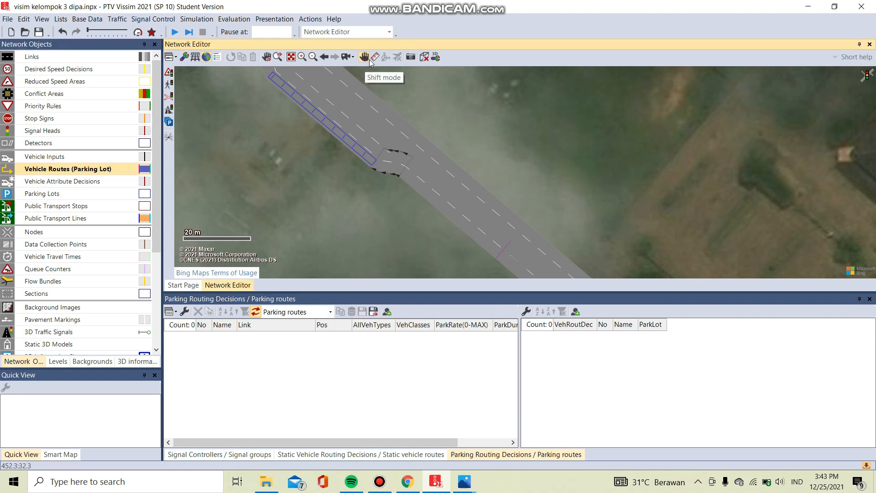
{"action": "right_click", "coordinate": [500, 252]}
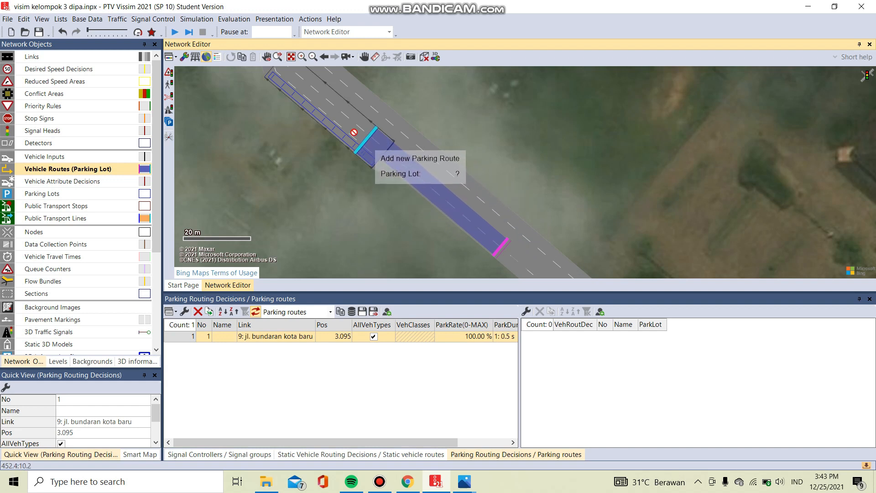
{"action": "left_click", "coordinate": [273, 75]}
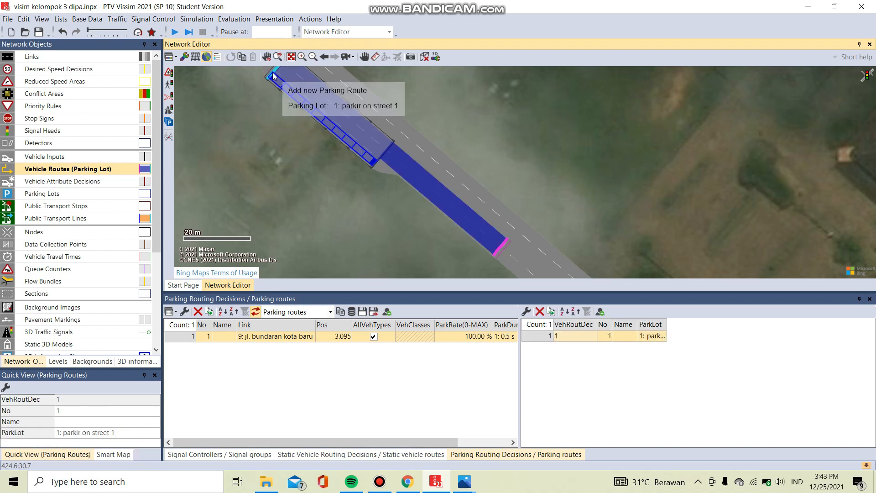
{"action": "left_click", "coordinate": [314, 174]}
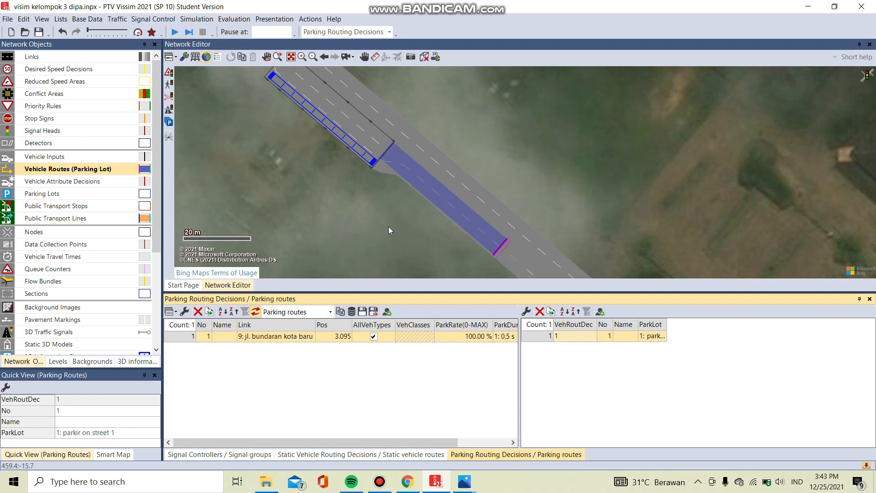
Save the network changes and run the continuous simulation, observing traffic at the on-street parking lot
{"action": "left_click", "coordinate": [175, 32]}
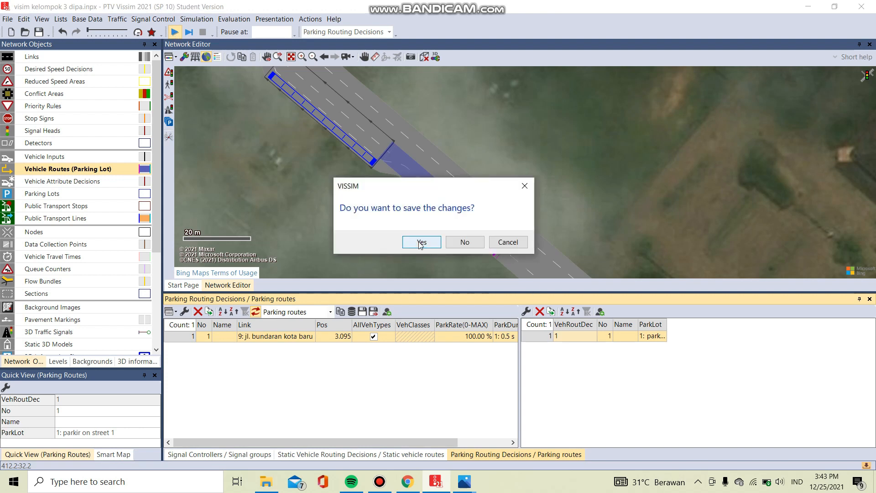
{"action": "left_click", "coordinate": [421, 243]}
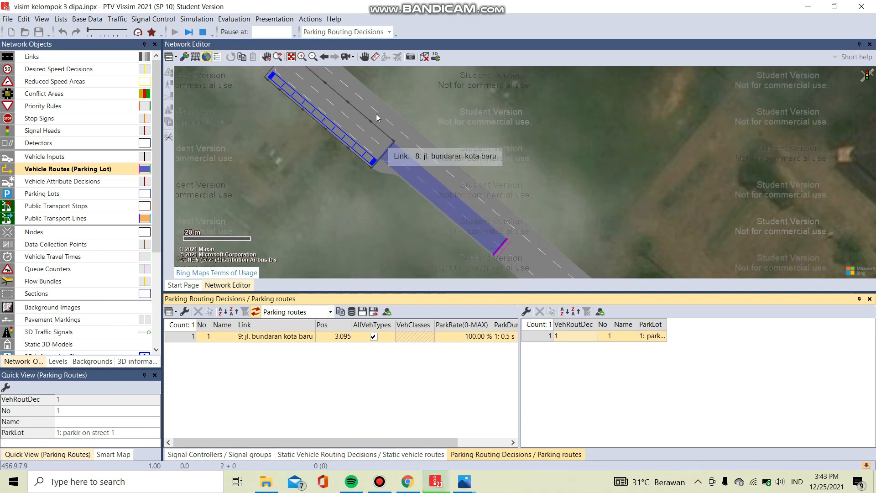
{"action": "left_click", "coordinate": [364, 57]}
{"action": "left_click_drag", "start_coordinate": [315, 162], "coordinate": [371, 204]}
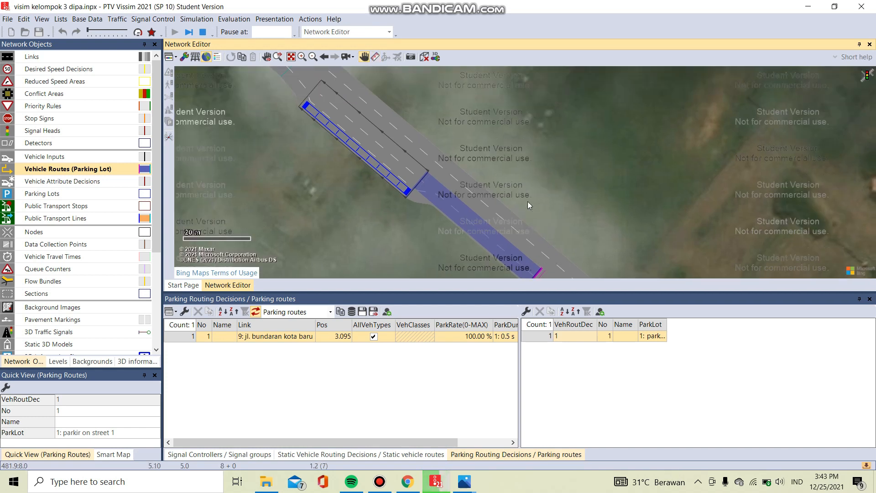
{"action": "left_click", "coordinate": [583, 185]}
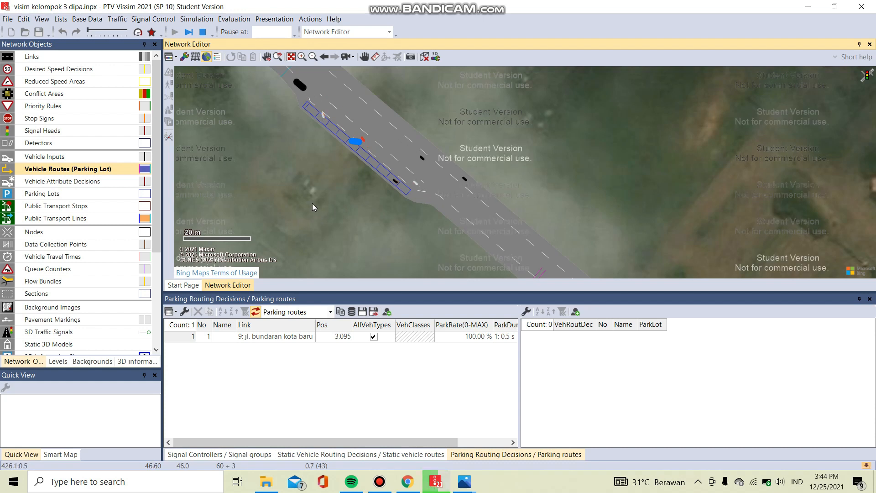
Stop the running simulation, show its warnings and close the message list
{"action": "left_click", "coordinate": [203, 33]}
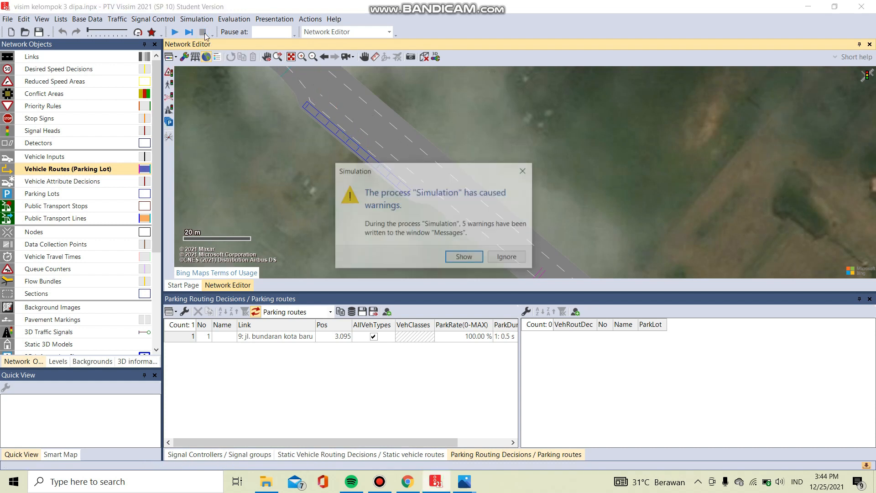
{"action": "left_click", "coordinate": [482, 256]}
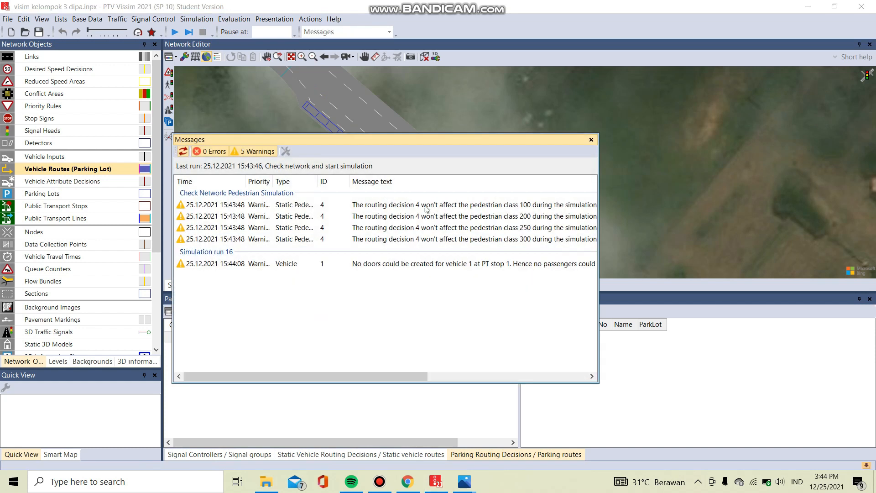
{"action": "left_click", "coordinate": [592, 140]}
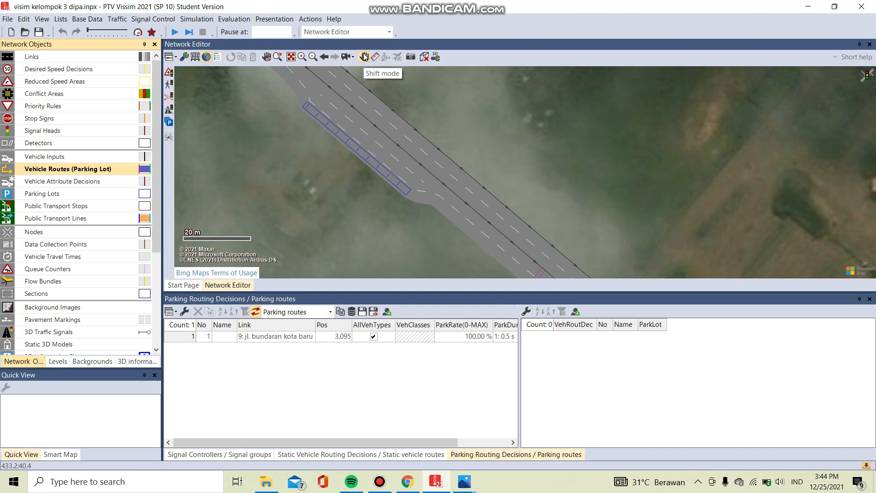
{"action": "left_click", "coordinate": [379, 482]}
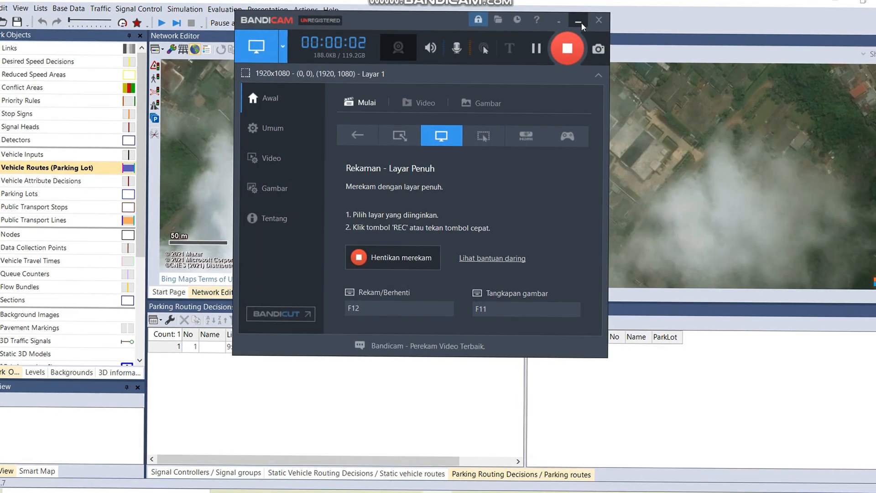
{"action": "left_click", "coordinate": [580, 23]}
Draw a car park with a drive aisle about 20 m long on the open ground beside the parallel roads, roughly parallel to them
{"action": "left_click_drag", "start_coordinate": [591, 134], "coordinate": [471, 226]}
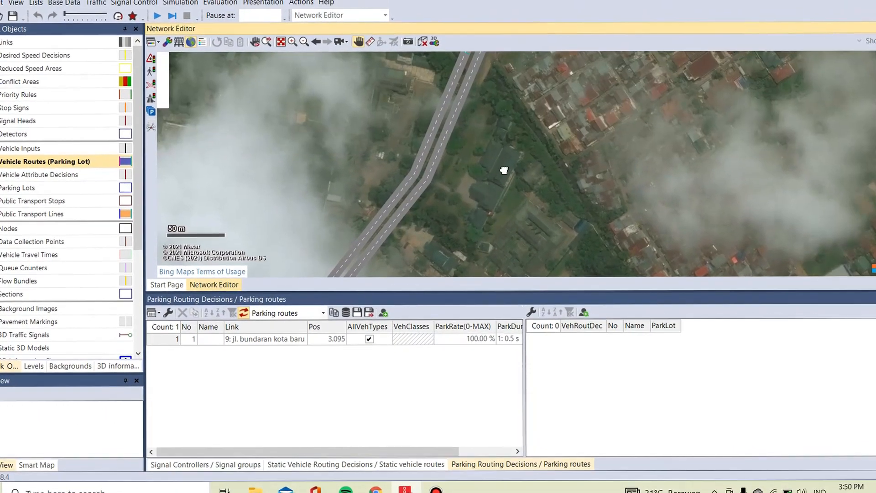
{"action": "left_click_drag", "start_coordinate": [510, 140], "coordinate": [473, 193]}
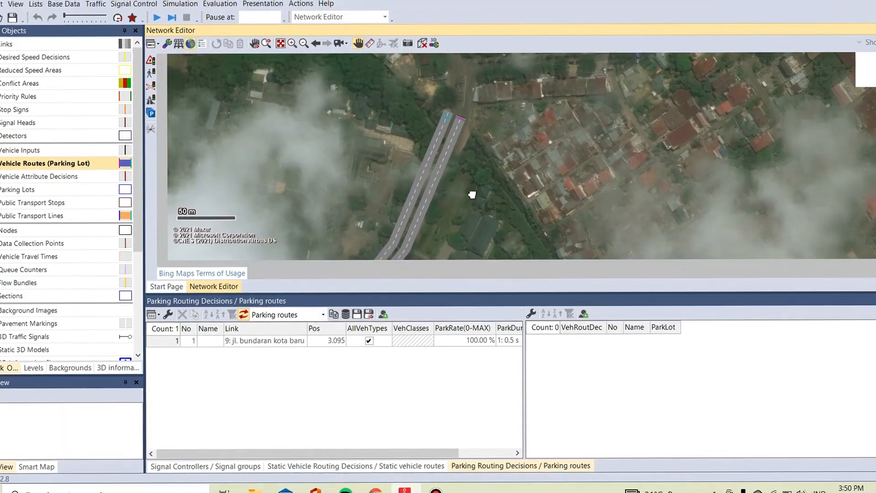
{"action": "scroll", "coordinate": [472, 195], "scroll_direction": "up", "scroll_amount": 1}
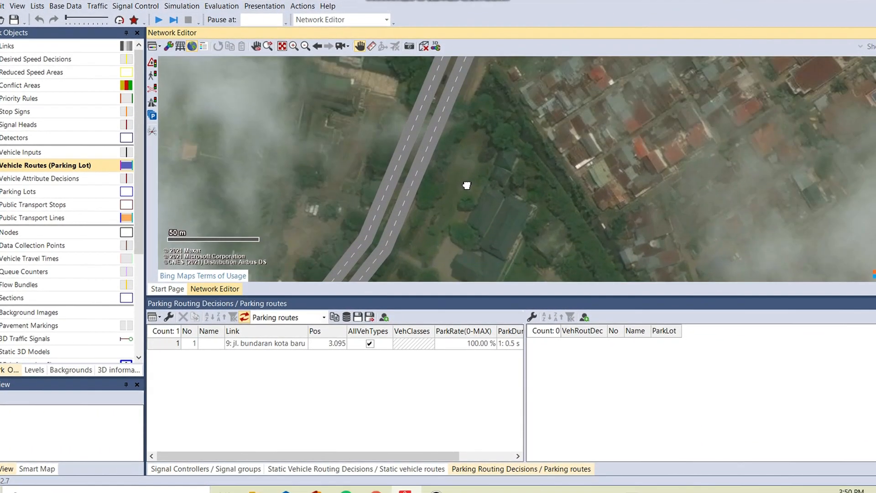
{"action": "scroll", "coordinate": [466, 185], "scroll_direction": "up", "scroll_amount": 1}
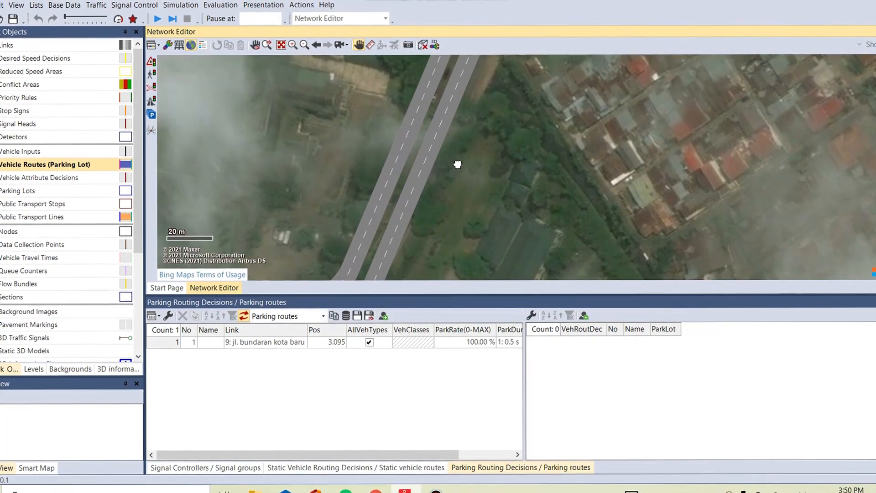
{"action": "scroll", "coordinate": [459, 160], "scroll_direction": "up", "scroll_amount": 1}
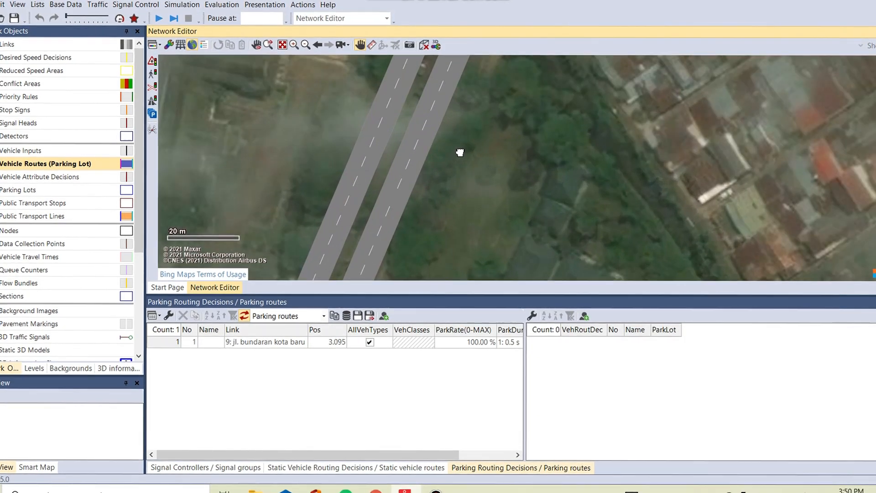
{"action": "left_click_drag", "start_coordinate": [465, 153], "coordinate": [457, 160]}
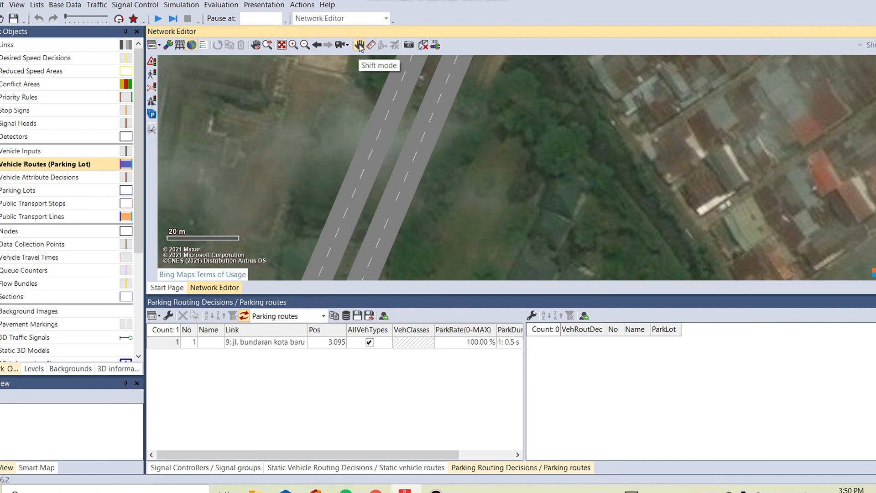
{"action": "left_click_drag", "start_coordinate": [491, 172], "coordinate": [487, 169]}
{"action": "left_click_drag", "start_coordinate": [553, 214], "coordinate": [554, 185]}
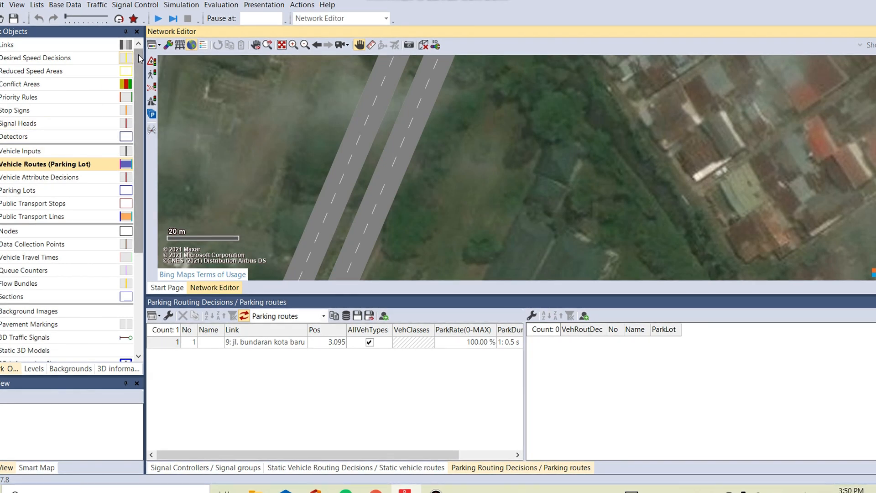
{"action": "left_click", "coordinate": [153, 116]}
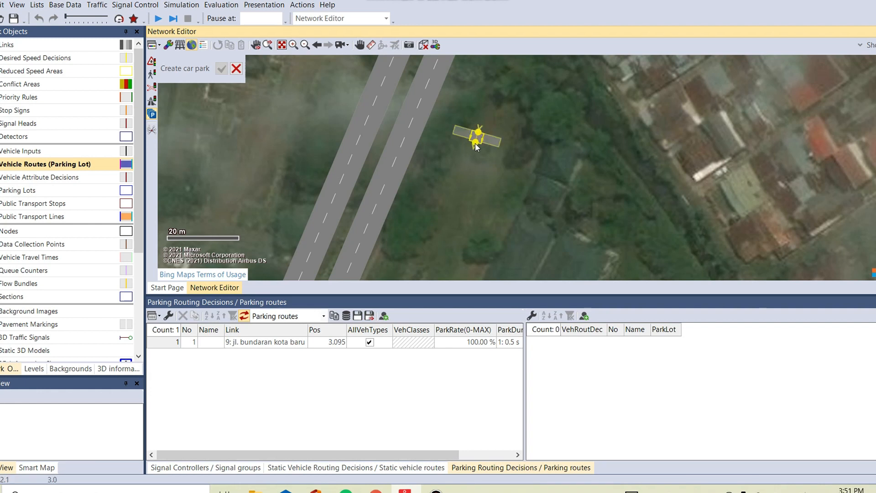
{"action": "left_click_drag", "start_coordinate": [474, 153], "coordinate": [452, 198]}
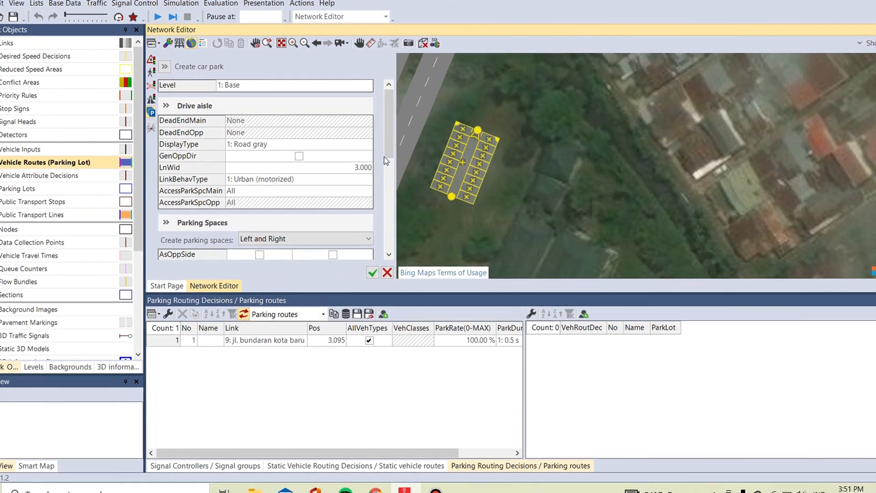
Try the car park's spaces on the left only and on the right only, and return the option to Left and Right
{"action": "mouse_move", "coordinate": [390, 149]}
{"action": "left_mouse_down"}
{"action": "mouse_move", "coordinate": [391, 196]}
{"action": "mouse_move", "coordinate": [395, 139]}
{"action": "left_mouse_up"}
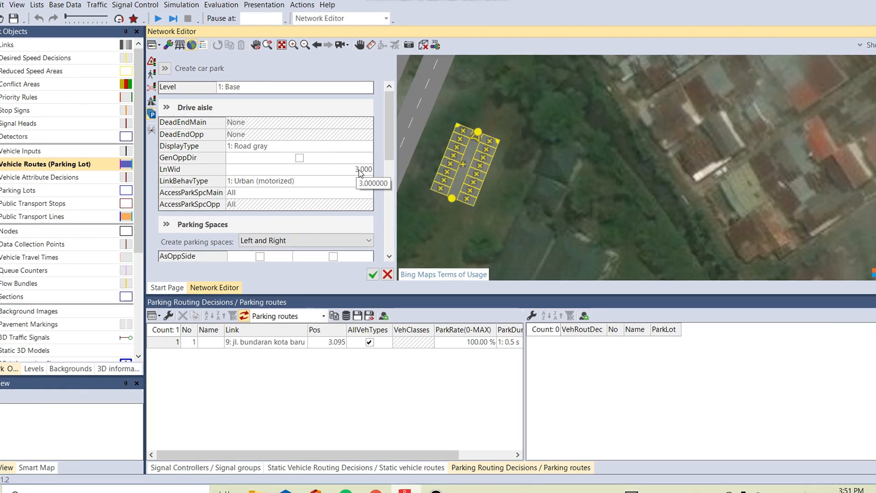
{"action": "mouse_move", "coordinate": [390, 147]}
{"action": "left_mouse_down"}
{"action": "mouse_move", "coordinate": [389, 181]}
{"action": "mouse_move", "coordinate": [391, 163]}
{"action": "left_mouse_up"}
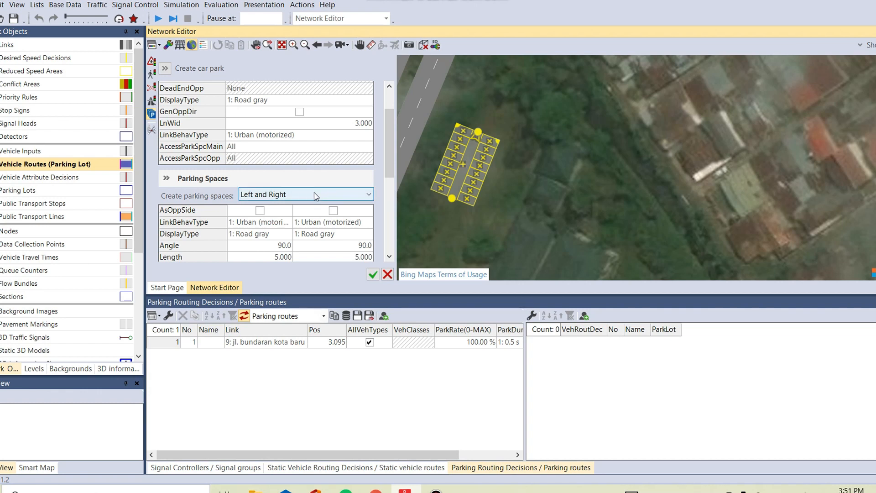
{"action": "left_click", "coordinate": [363, 195]}
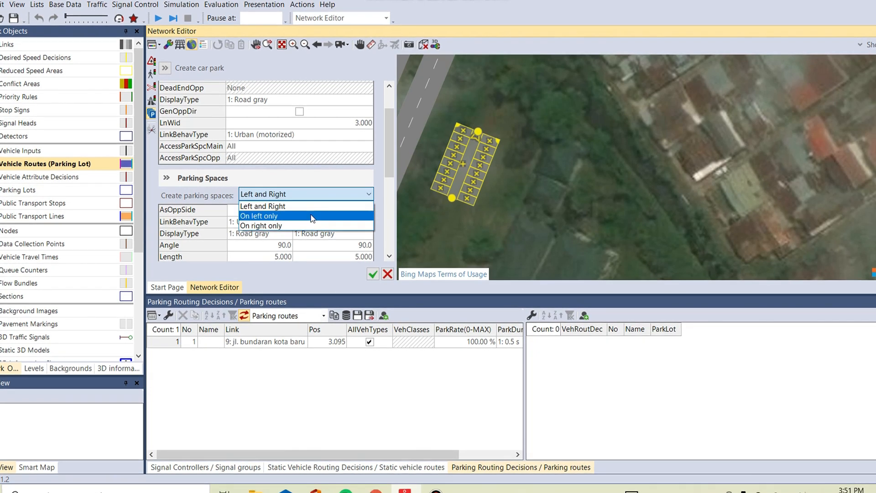
{"action": "left_click", "coordinate": [259, 216]}
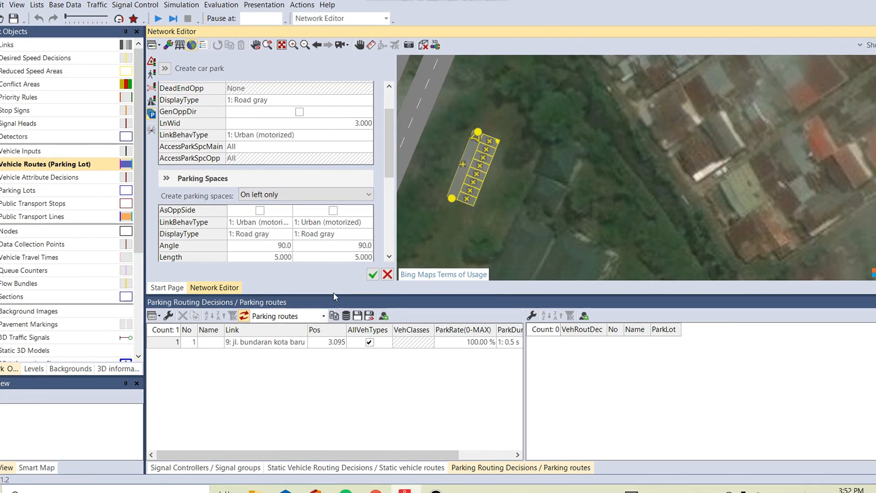
{"action": "left_click", "coordinate": [371, 195]}
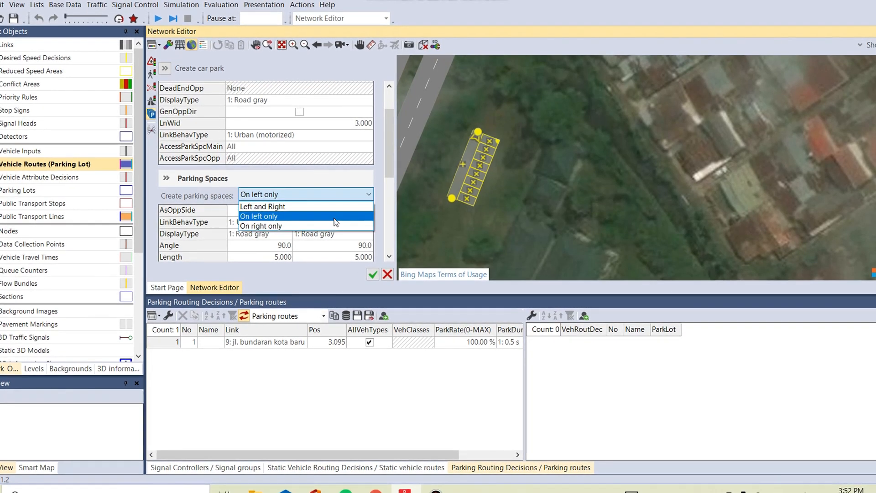
{"action": "left_click", "coordinate": [329, 225]}
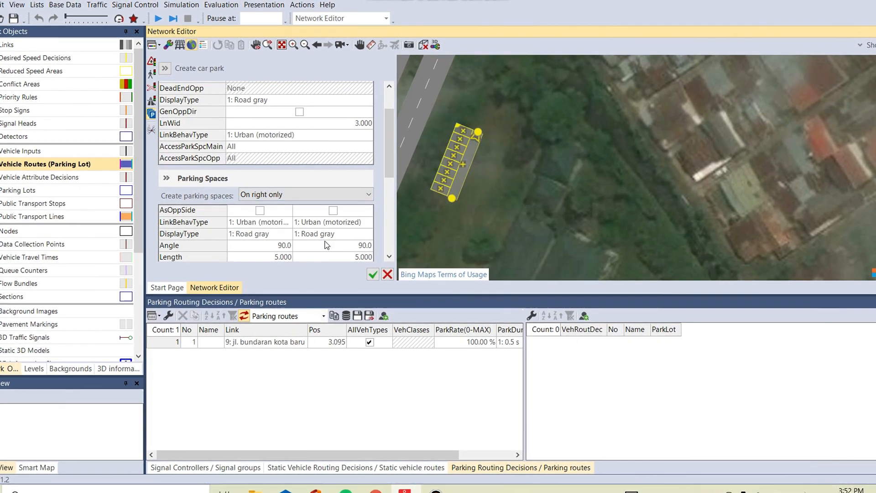
{"action": "left_click", "coordinate": [368, 196]}
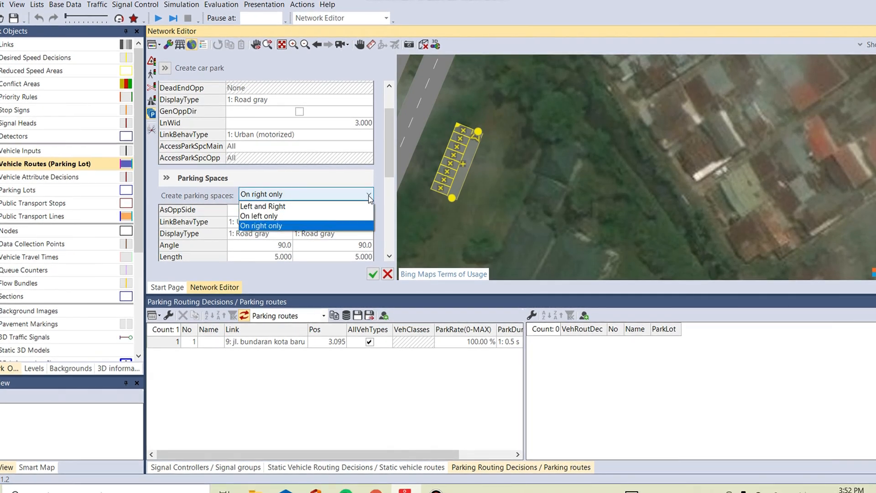
{"action": "left_click", "coordinate": [342, 210]}
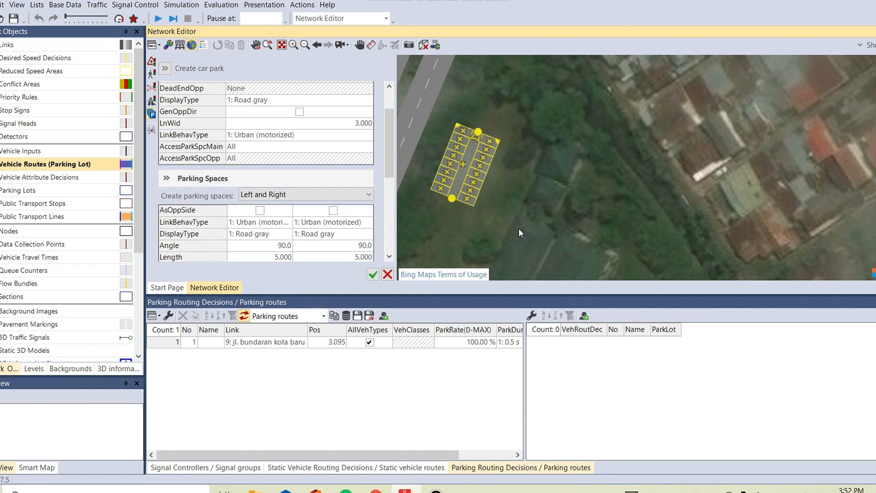
Set the parking space angle to 45 degrees for both sides of the new car park
{"action": "scroll", "coordinate": [284, 193], "scroll_direction": "down", "scroll_amount": 3}
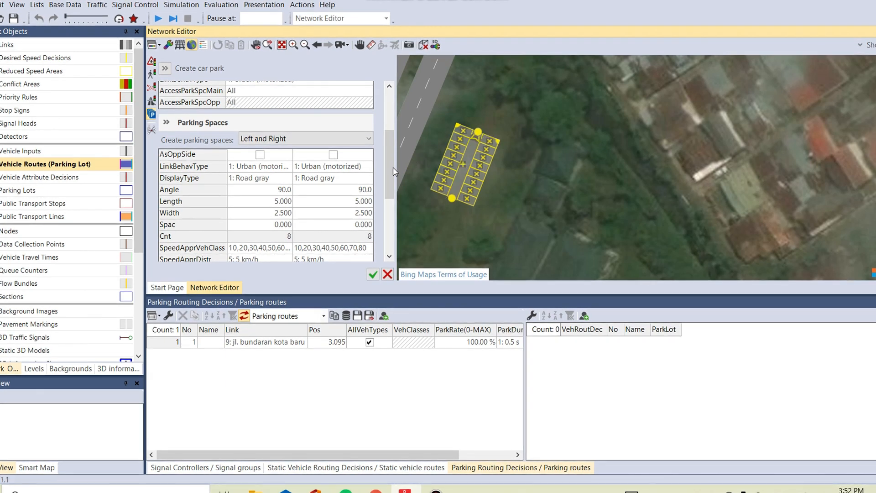
{"action": "left_click", "coordinate": [285, 191]}
{"action": "left_click", "coordinate": [285, 191]}
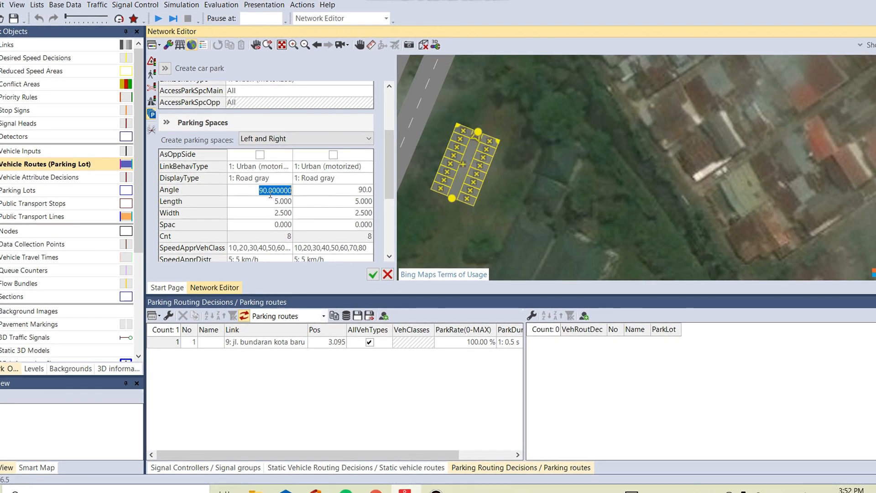
{"action": "type", "text": "9"}
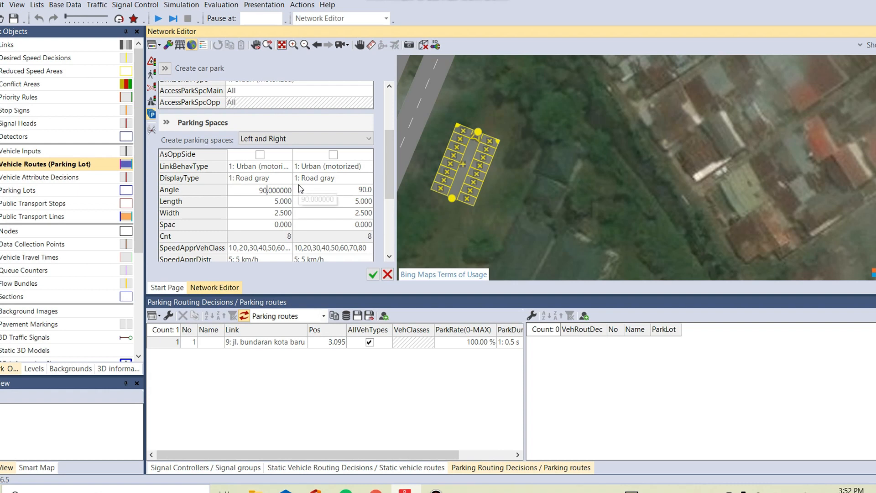
{"action": "key", "text": "Return"}
{"action": "key", "text": "BackSpace"}
{"action": "type", "text": "45"}
{"action": "left_click", "coordinate": [369, 191]}
{"action": "left_click", "coordinate": [369, 191]}
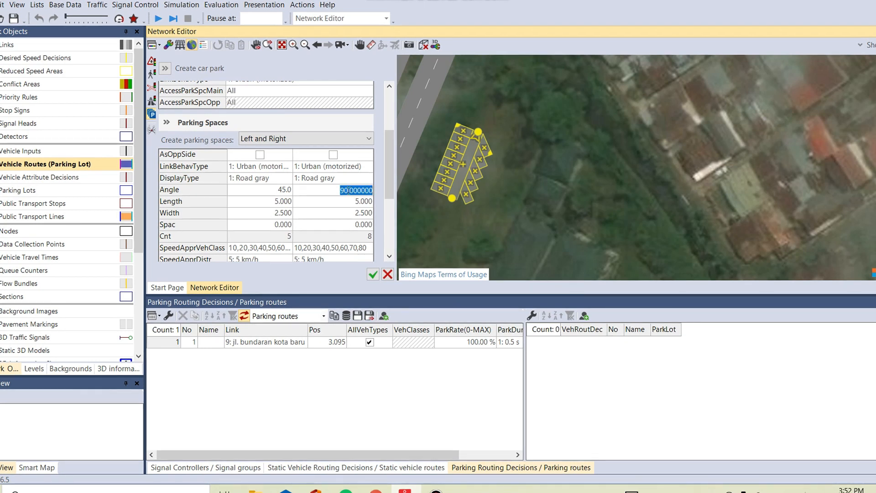
{"action": "key", "text": "BackSpace"}
{"action": "key", "text": "Return"}
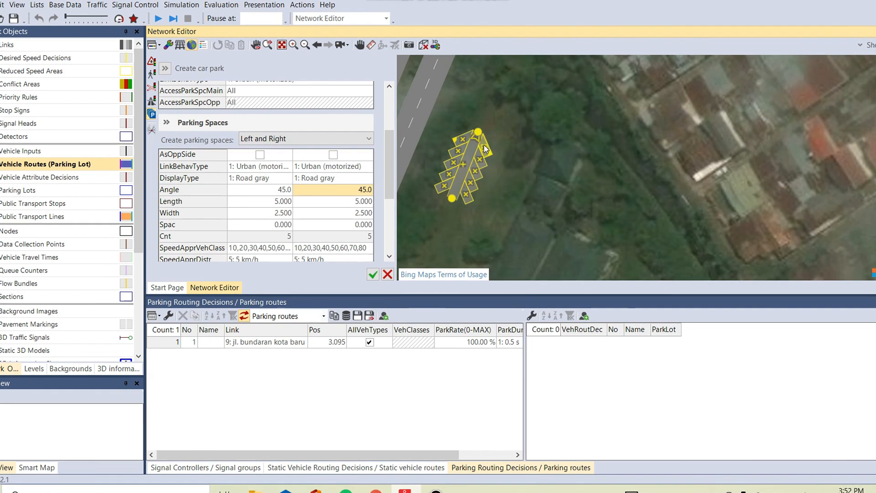
Set the approach speed distribution to 20 km/h for the spaces on both sides of the aisle
{"action": "left_click_drag", "start_coordinate": [389, 155], "coordinate": [389, 191]}
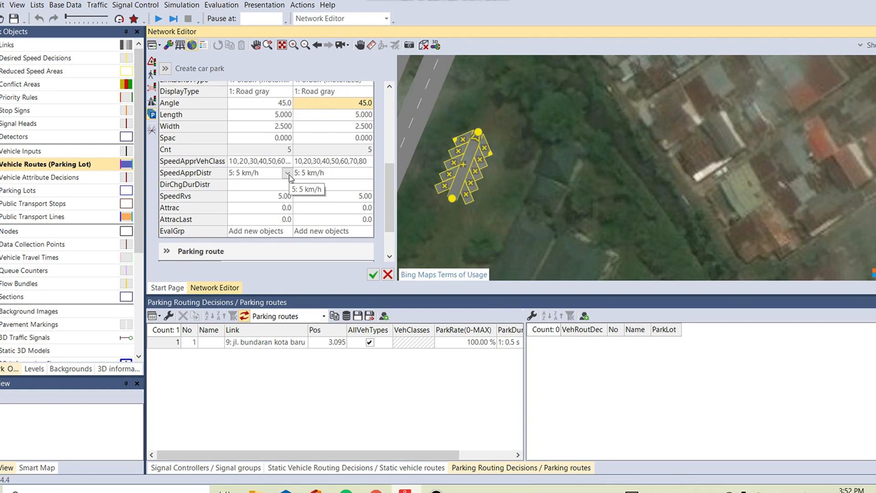
{"action": "left_click", "coordinate": [287, 173]}
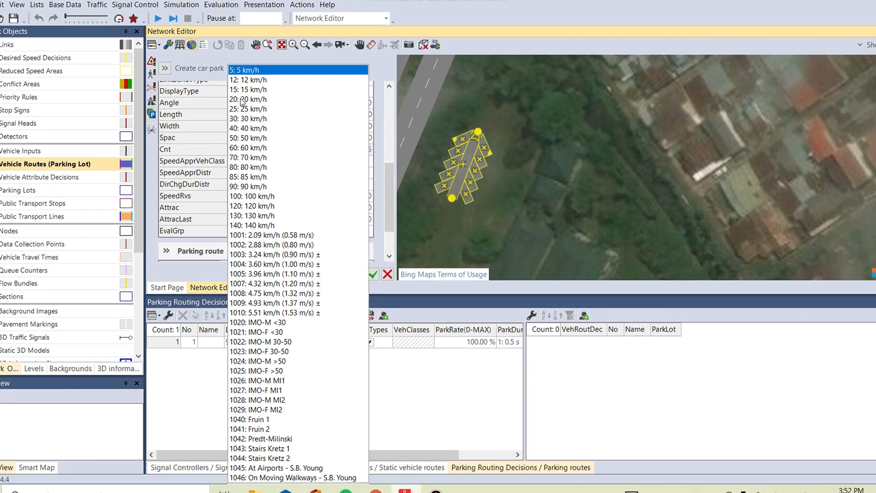
{"action": "left_click", "coordinate": [242, 100]}
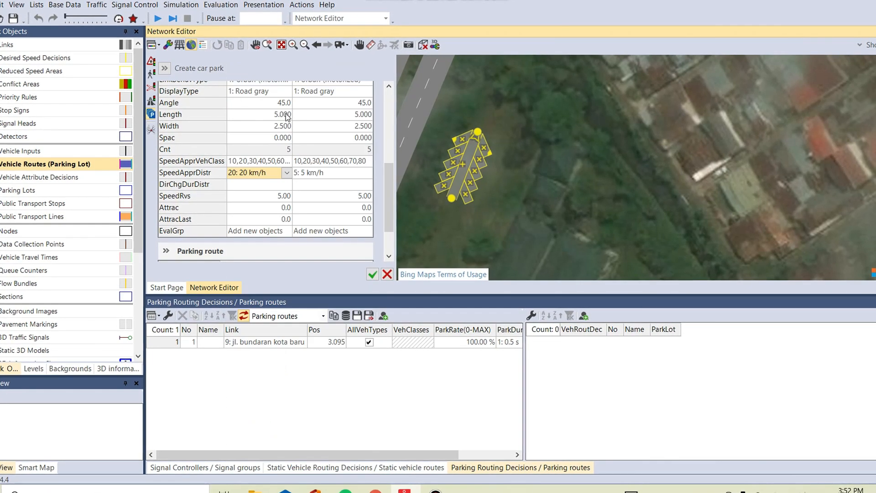
{"action": "left_click", "coordinate": [355, 172]}
{"action": "left_click", "coordinate": [329, 100]}
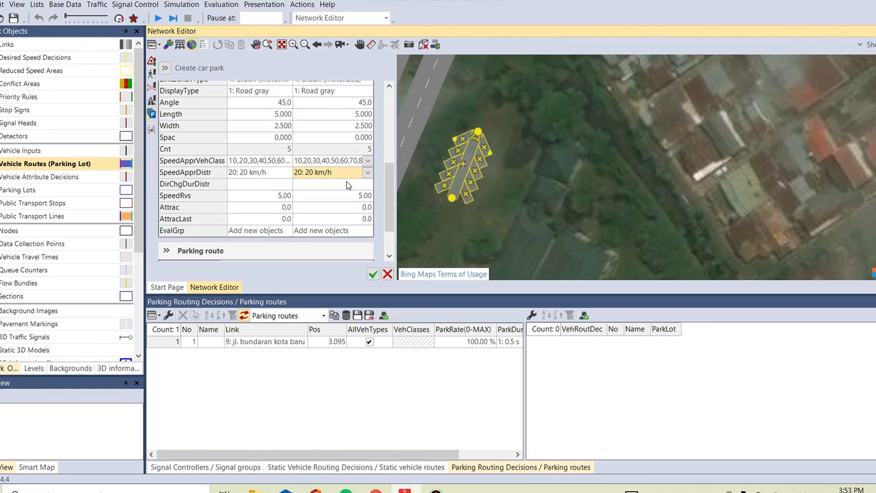
Set the car park's parking route to a 60 % parking rate and the 20 s parking duration distribution
{"action": "scroll", "coordinate": [386, 202], "scroll_direction": "down", "scroll_amount": 3}
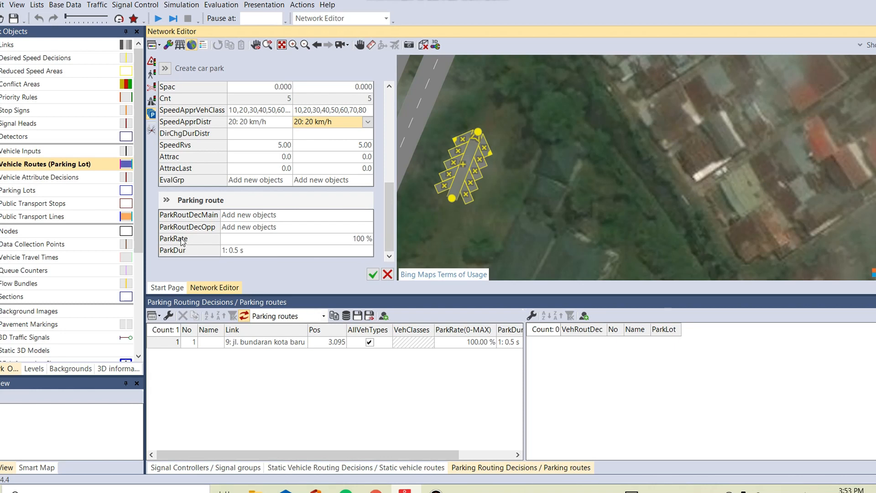
{"action": "left_click", "coordinate": [361, 237]}
{"action": "left_click", "coordinate": [360, 237]}
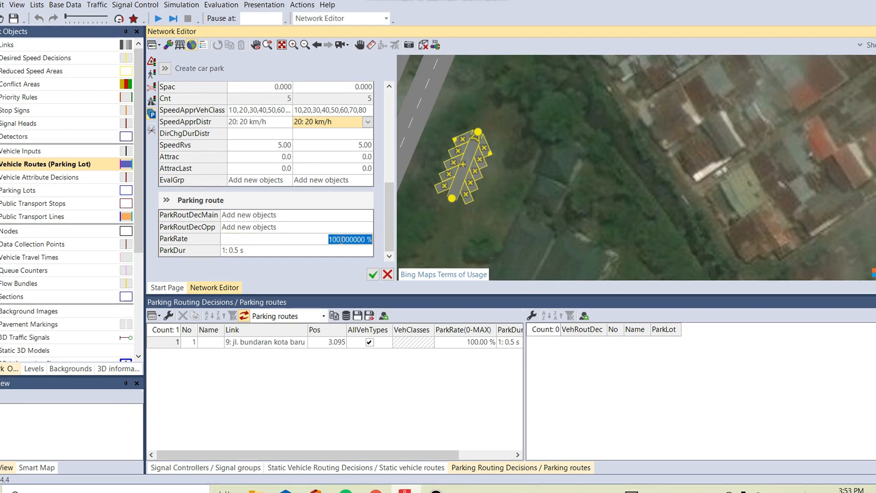
{"action": "left_click", "coordinate": [340, 239]}
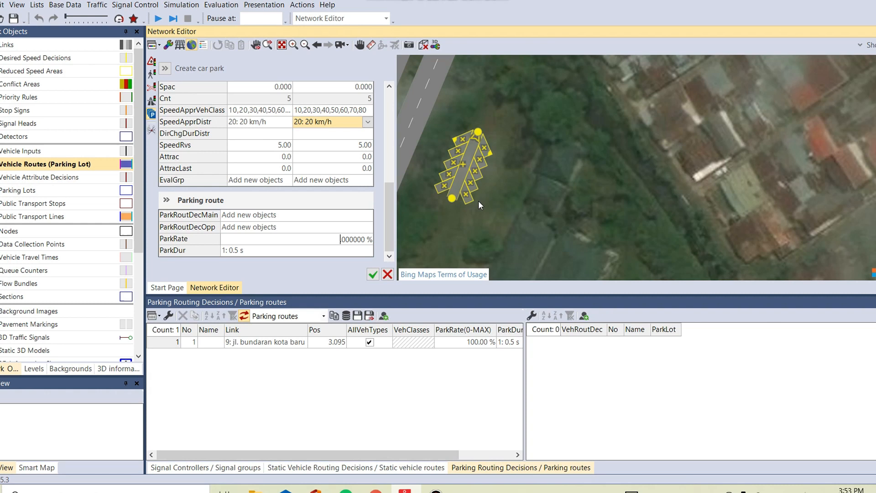
{"action": "type", "text": "60."}
{"action": "left_click", "coordinate": [340, 252]}
{"action": "left_click", "coordinate": [368, 251]}
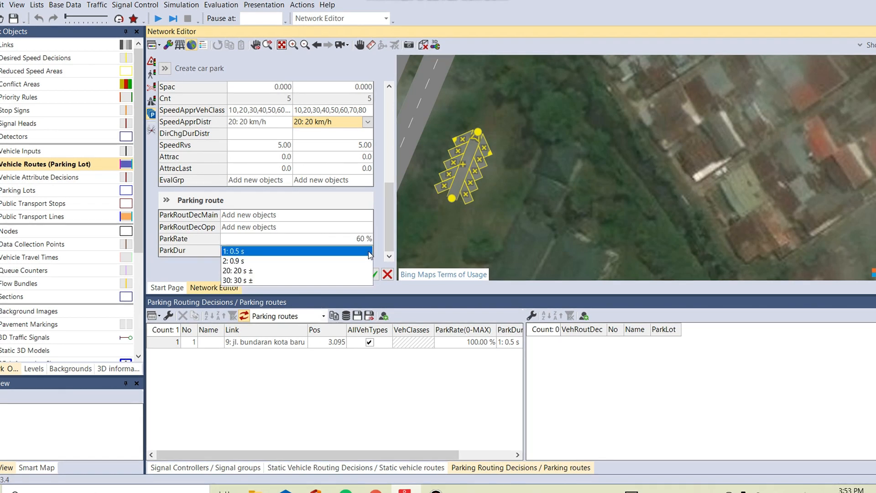
{"action": "left_click", "coordinate": [318, 274]}
{"action": "scroll", "coordinate": [374, 192], "scroll_direction": "up", "scroll_amount": 1}
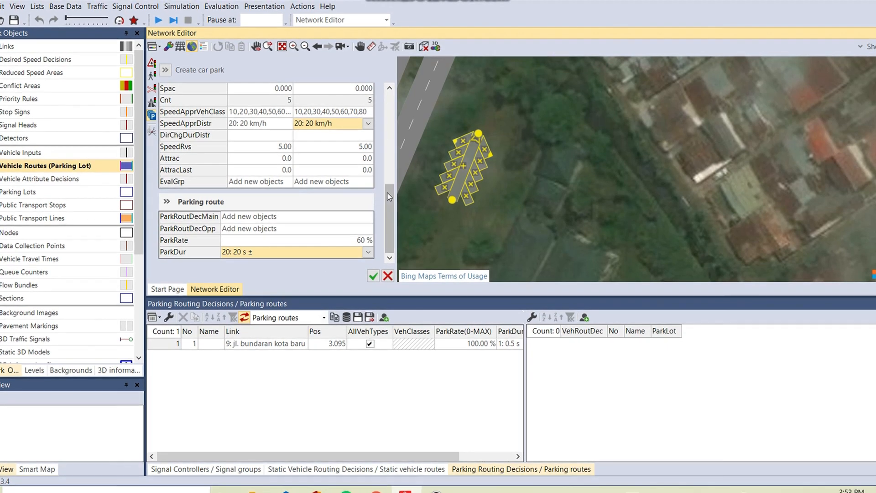
Review the car park's space and parking route settings and create the car park
{"action": "scroll", "coordinate": [395, 188], "scroll_direction": "up", "scroll_amount": 5}
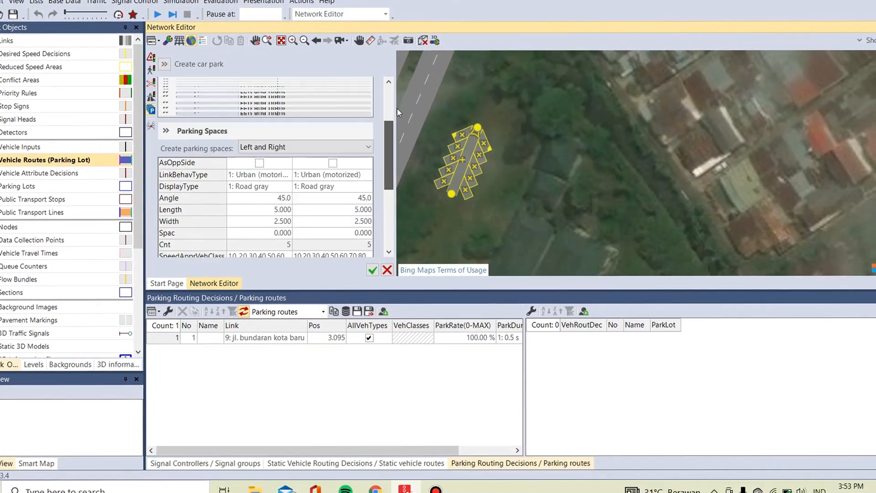
{"action": "scroll", "coordinate": [388, 201], "scroll_direction": "down", "scroll_amount": 5}
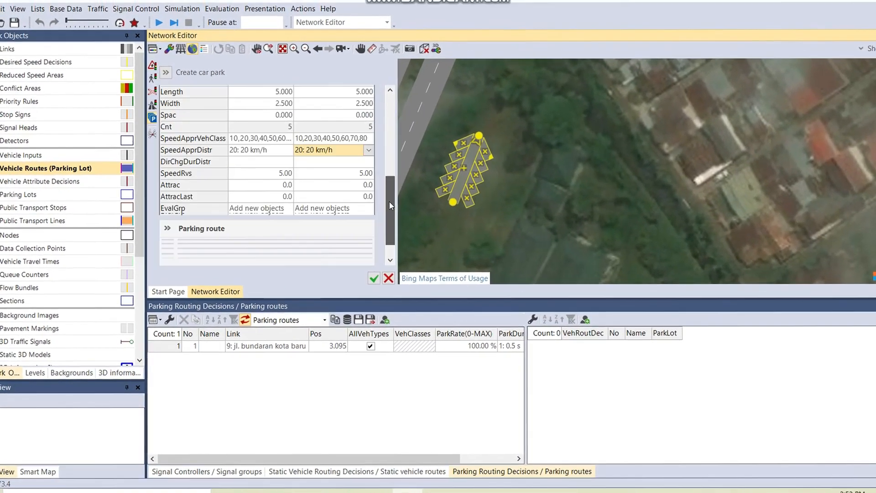
{"action": "scroll", "coordinate": [383, 137], "scroll_direction": "up", "scroll_amount": 8}
{"action": "scroll", "coordinate": [391, 183], "scroll_direction": "down", "scroll_amount": 8}
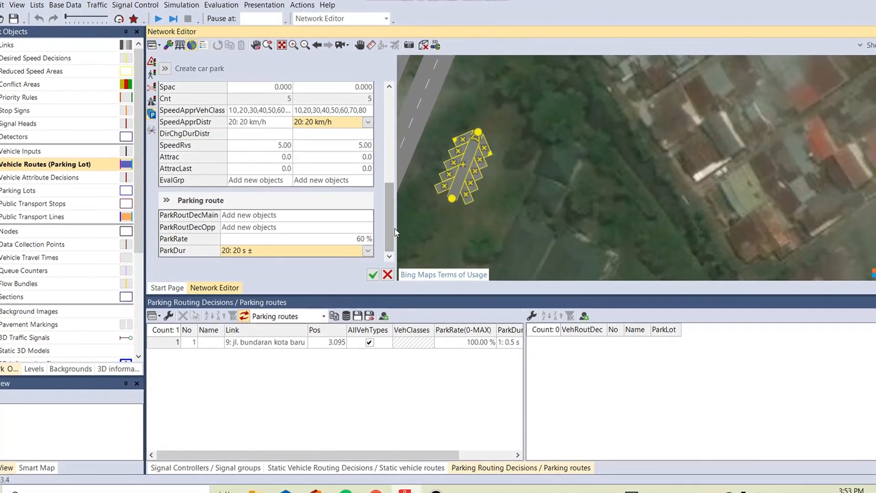
{"action": "left_click", "coordinate": [372, 274]}
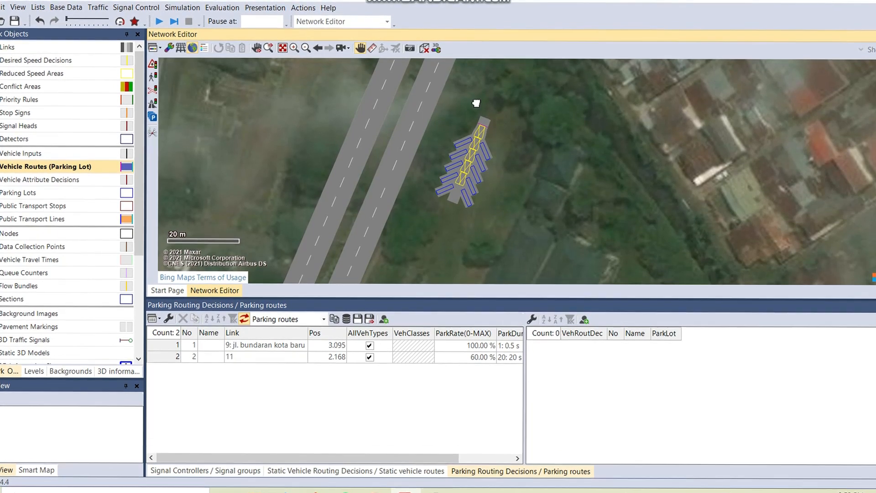
Connect lane 2 of road link 2 to the start of the car park aisle with an entry connector about 27 m long
{"action": "left_click_drag", "start_coordinate": [476, 103], "coordinate": [450, 140]}
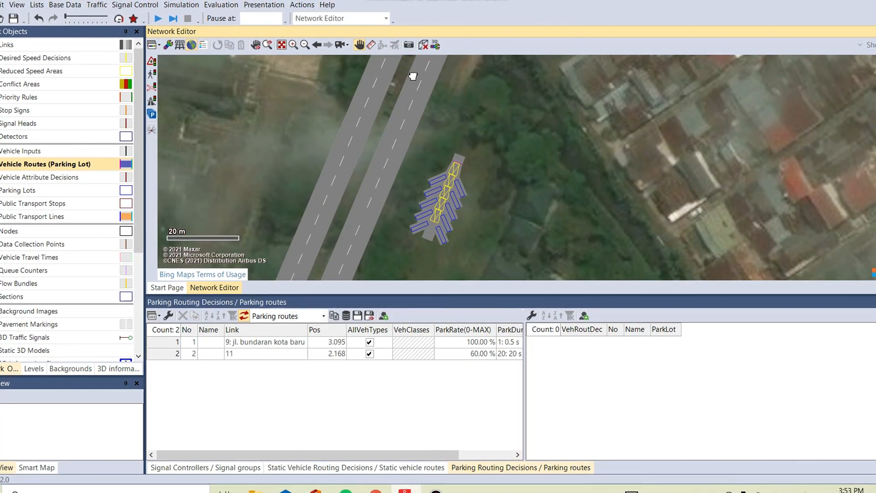
{"action": "left_click", "coordinate": [50, 45]}
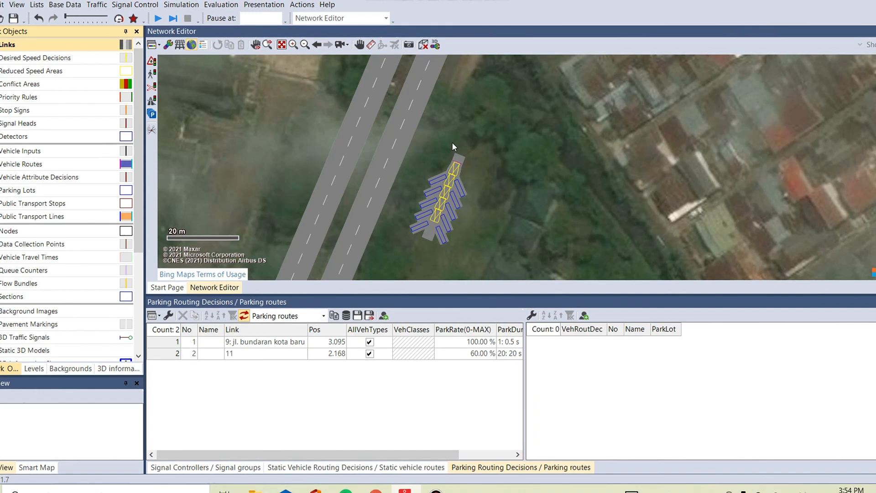
{"action": "mouse_move", "coordinate": [437, 62]}
{"action": "left_mouse_down"}
{"action": "mouse_move", "coordinate": [438, 106]}
{"action": "mouse_move", "coordinate": [460, 156]}
{"action": "left_mouse_up"}
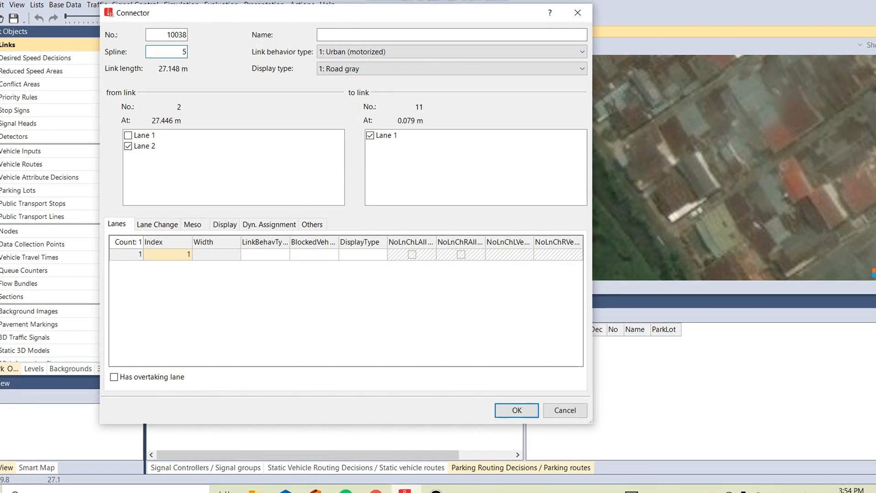
{"action": "left_click", "coordinate": [517, 413]}
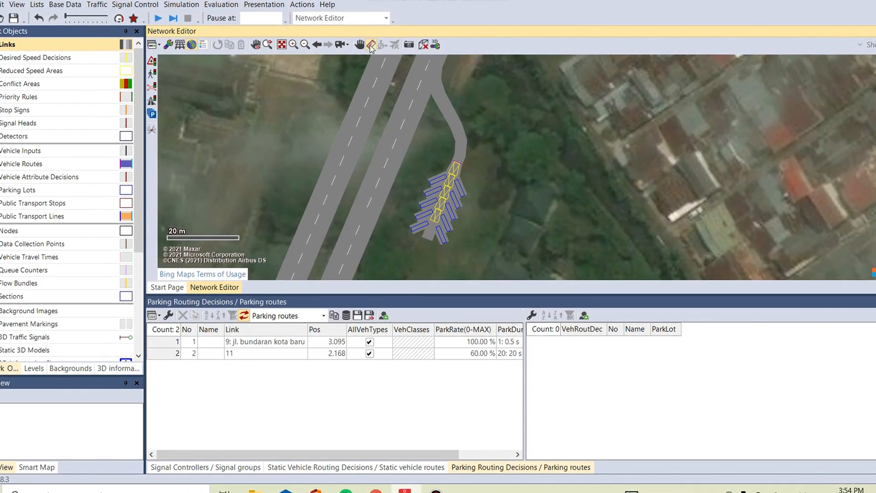
Connect the far end of the car park aisle to lane 2 of link 6 with an exit connector about 28 m long
{"action": "left_click_drag", "start_coordinate": [476, 126], "coordinate": [493, 45]}
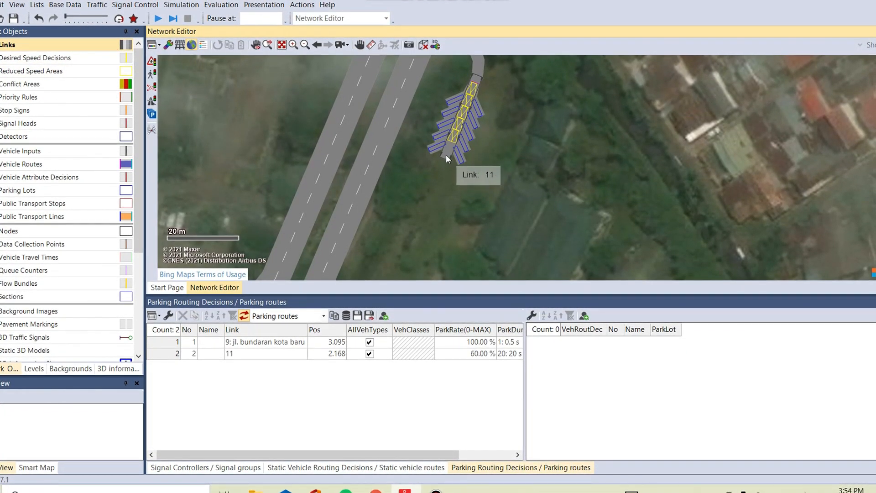
{"action": "left_click_drag", "start_coordinate": [447, 159], "coordinate": [365, 203]}
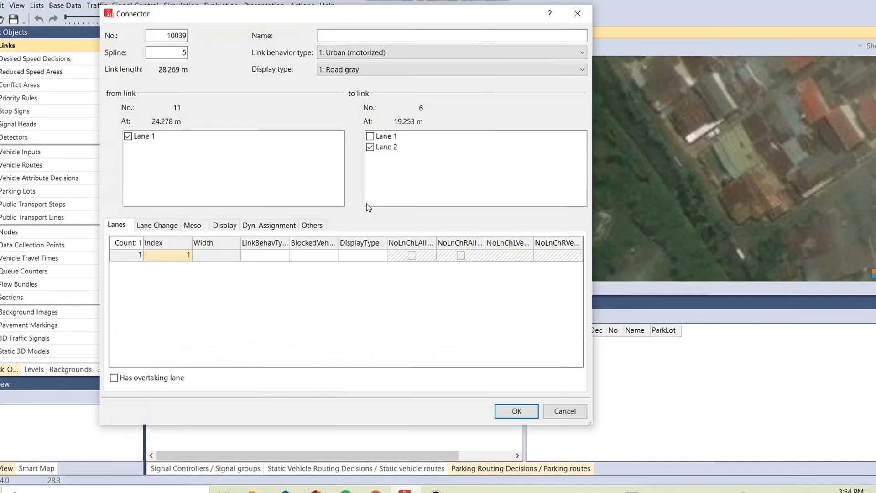
{"action": "left_click", "coordinate": [524, 413]}
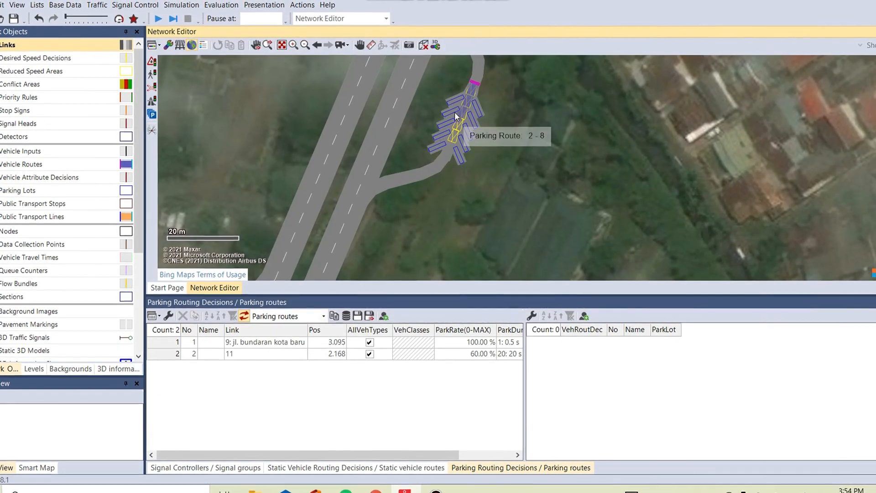
Move the car park's parking routing decision upstream onto link 2 at about 3.4 m, completing all its routes as shown
{"action": "left_click", "coordinate": [361, 50]}
{"action": "left_click_drag", "start_coordinate": [485, 127], "coordinate": [452, 174]}
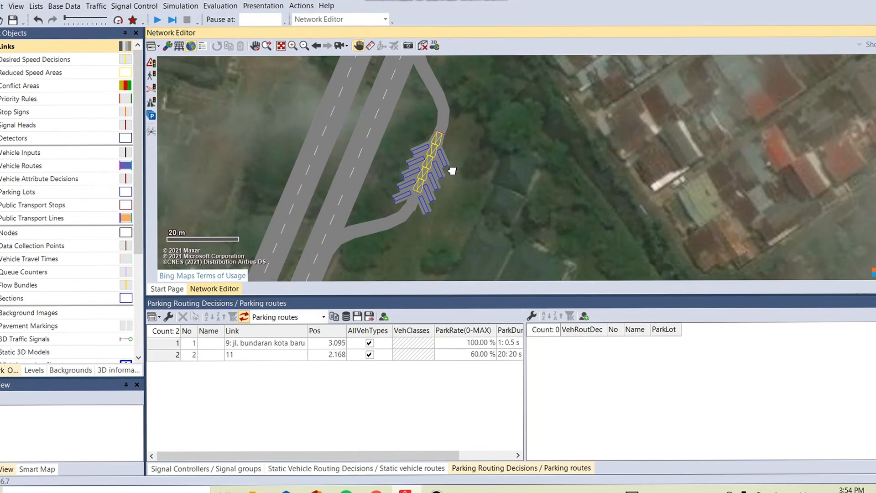
{"action": "scroll", "coordinate": [464, 140], "scroll_direction": "down", "scroll_amount": 1}
{"action": "left_click_drag", "start_coordinate": [466, 117], "coordinate": [460, 139]}
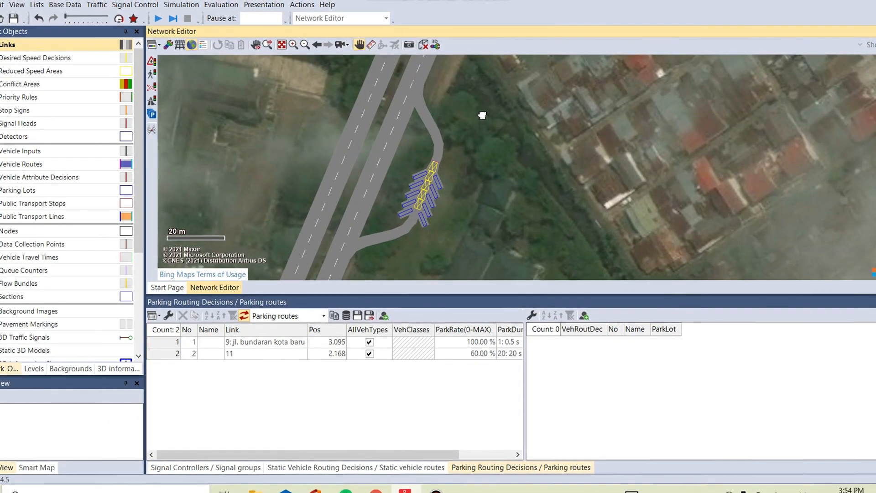
{"action": "left_click_drag", "start_coordinate": [491, 205], "coordinate": [487, 194]}
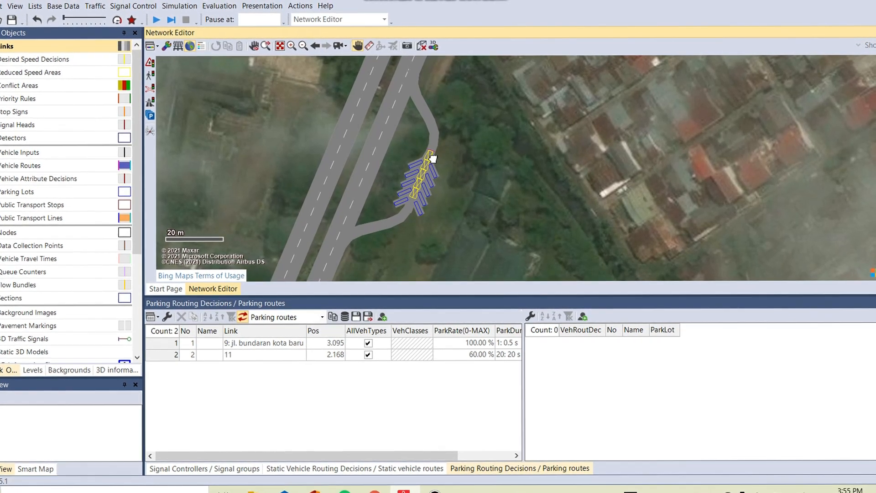
{"action": "scroll", "coordinate": [433, 158], "scroll_direction": "up", "scroll_amount": 5}
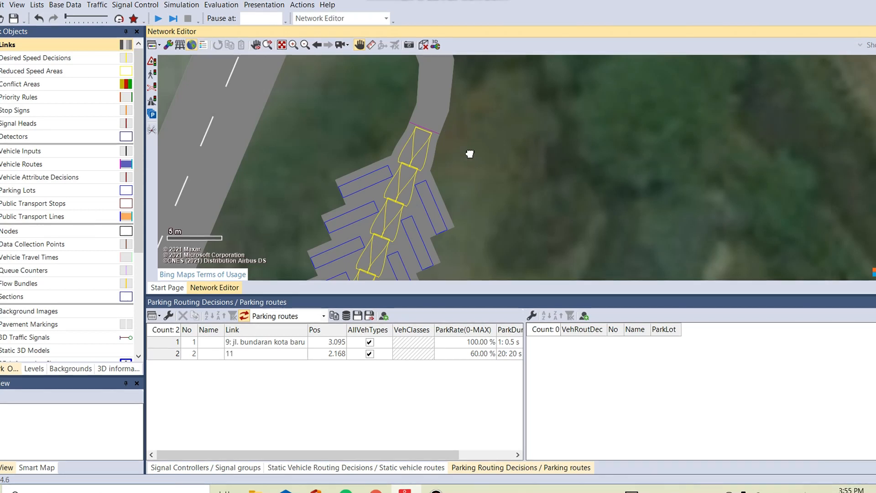
{"action": "left_click_drag", "start_coordinate": [504, 156], "coordinate": [509, 188]}
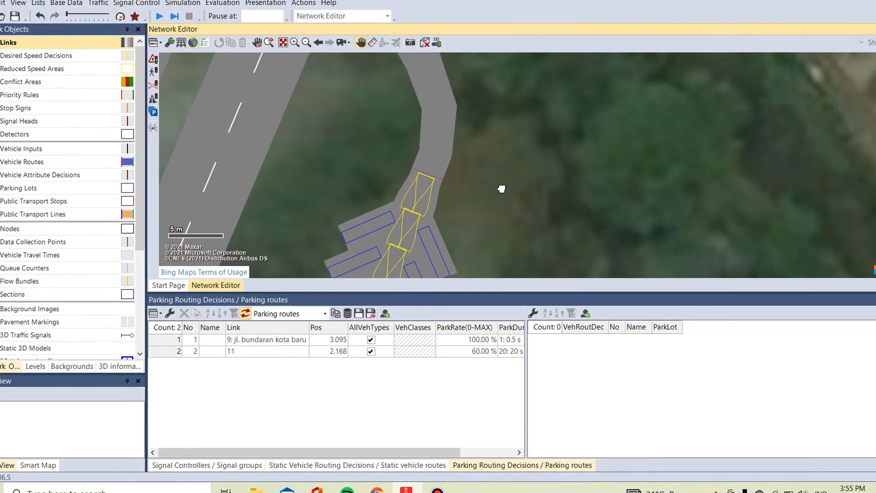
{"action": "scroll", "coordinate": [509, 188], "scroll_direction": "down", "scroll_amount": 5}
{"action": "left_click_drag", "start_coordinate": [493, 136], "coordinate": [494, 190]}
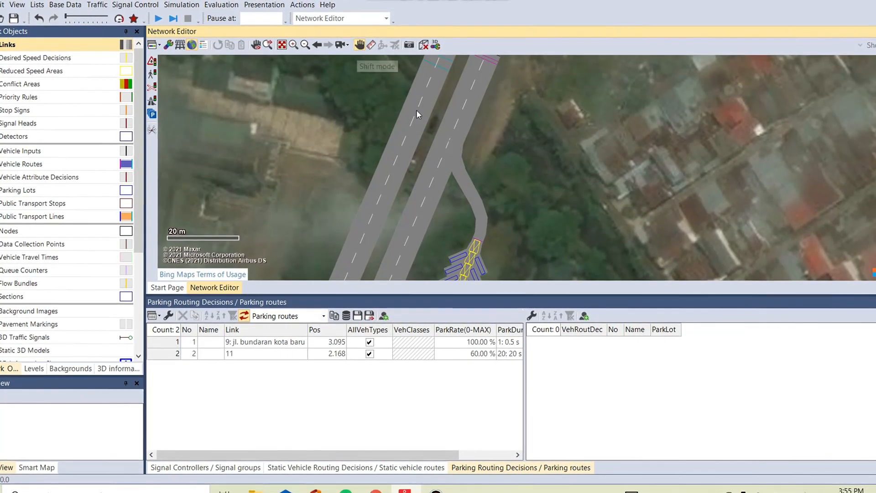
{"action": "mouse_move", "coordinate": [476, 242]}
{"action": "left_mouse_down"}
{"action": "mouse_move", "coordinate": [456, 161]}
{"action": "mouse_move", "coordinate": [484, 62]}
{"action": "left_mouse_up"}
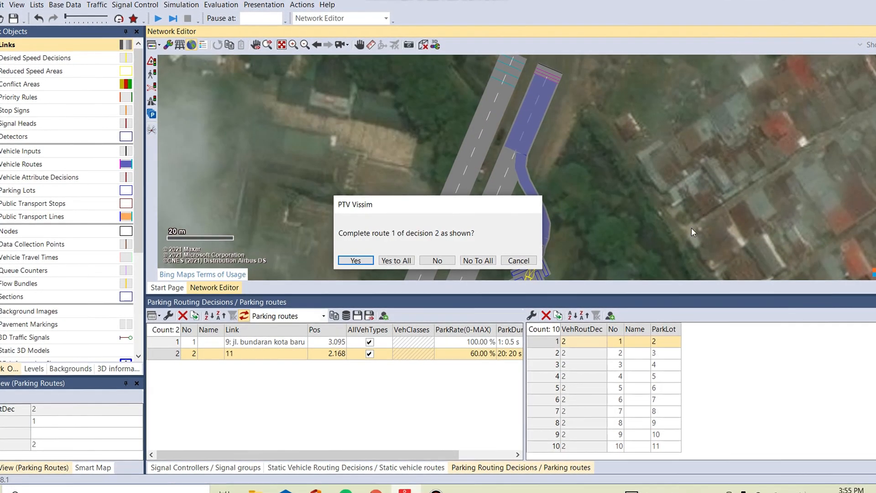
{"action": "left_click", "coordinate": [396, 261]}
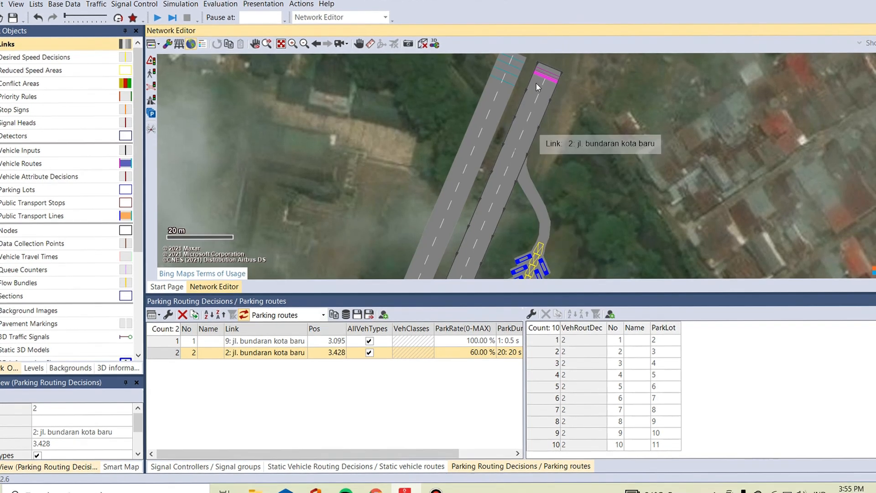
Restrict the parking routing decision on link 2 to the vehicle classes Car, Bus and Sepeda Motor instead of all vehicle types
{"action": "right_click", "coordinate": [535, 63]}
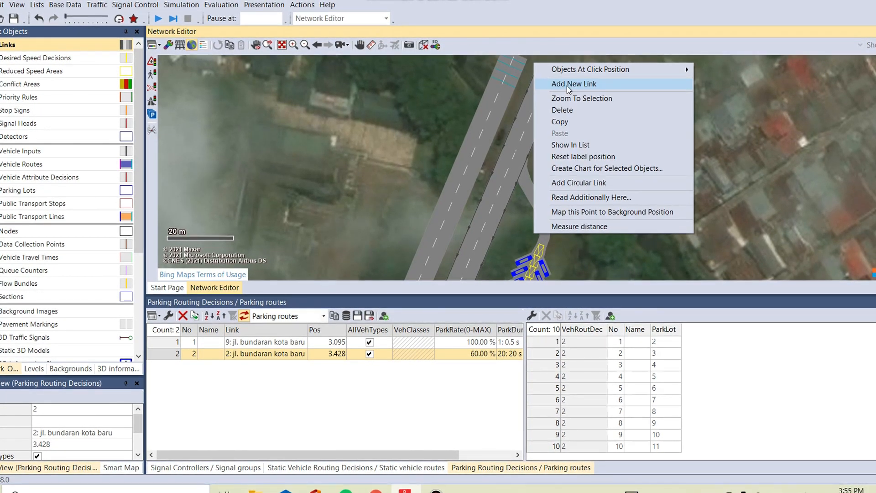
{"action": "left_click", "coordinate": [601, 147]}
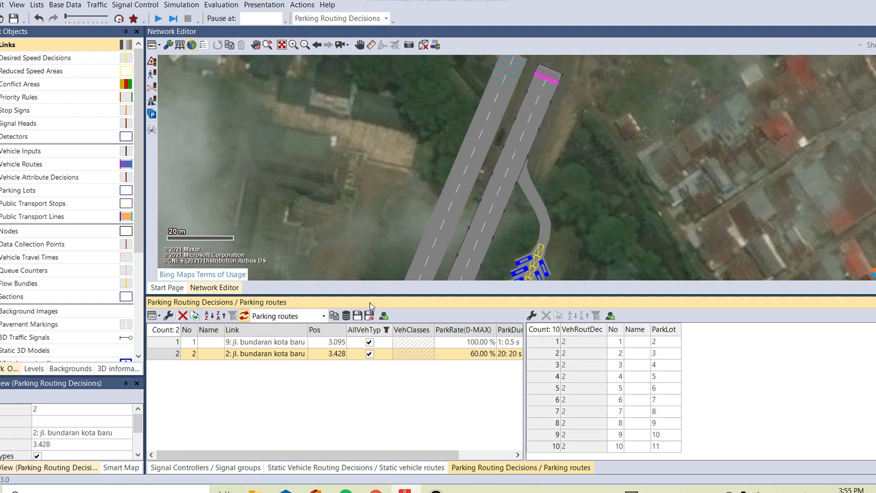
{"action": "left_click", "coordinate": [369, 354]}
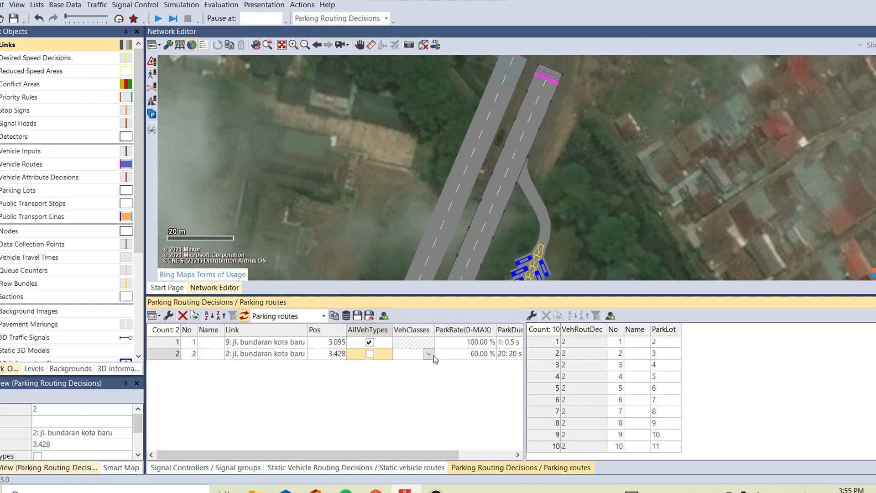
{"action": "left_click", "coordinate": [432, 354]}
{"action": "left_click", "coordinate": [430, 355]}
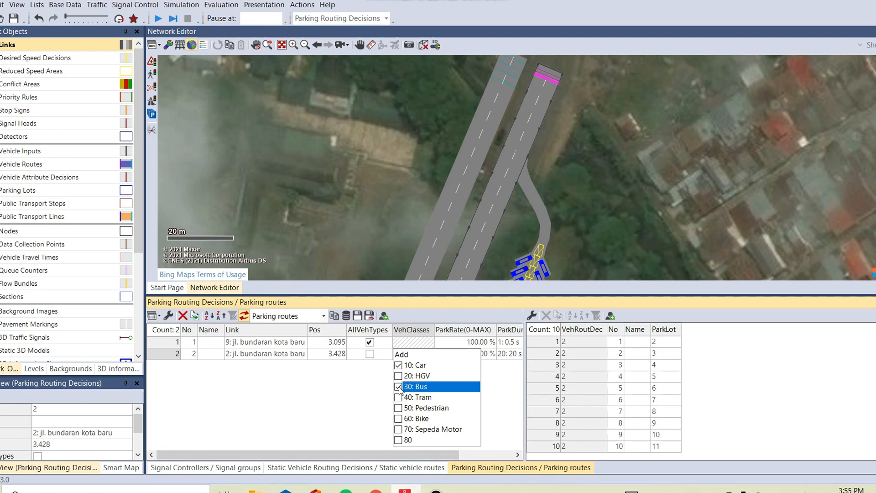
{"action": "left_click", "coordinate": [399, 430]}
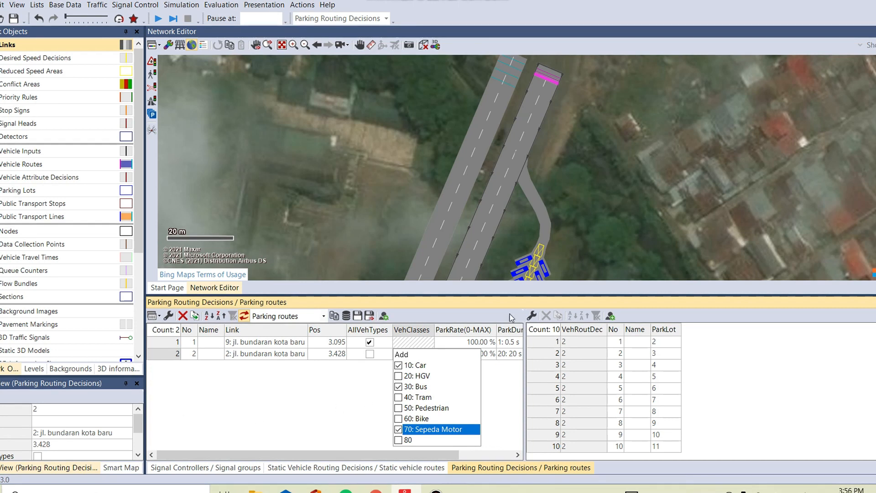
{"action": "left_click", "coordinate": [340, 444]}
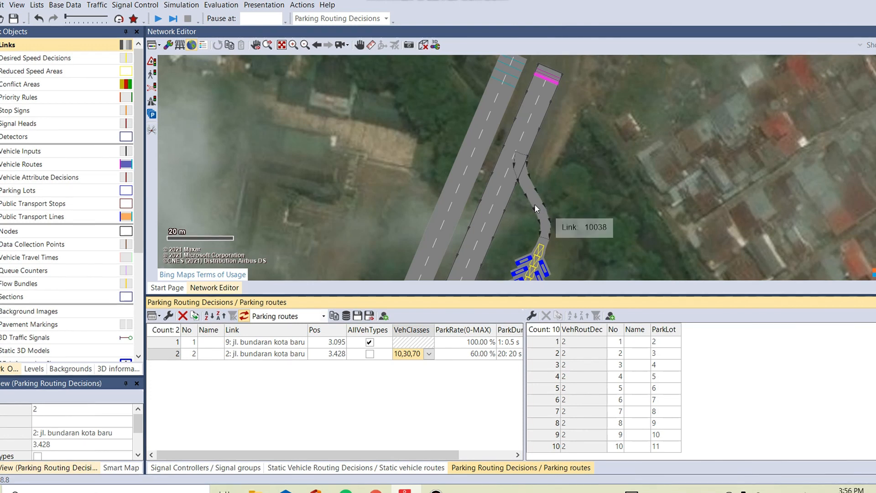
Save the changes and start the continuous simulation with the car park and its entrance in view
{"action": "left_click", "coordinate": [364, 46]}
{"action": "left_click_drag", "start_coordinate": [614, 211], "coordinate": [601, 142]}
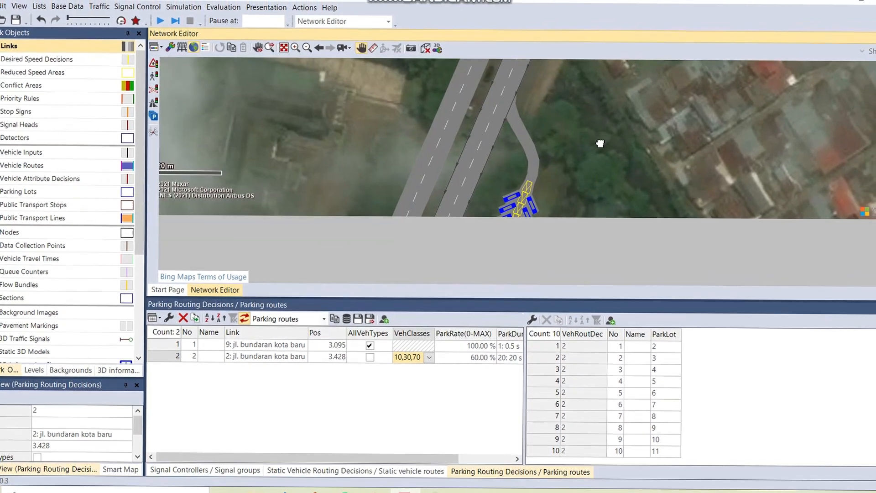
{"action": "left_click_drag", "start_coordinate": [564, 179], "coordinate": [562, 212]}
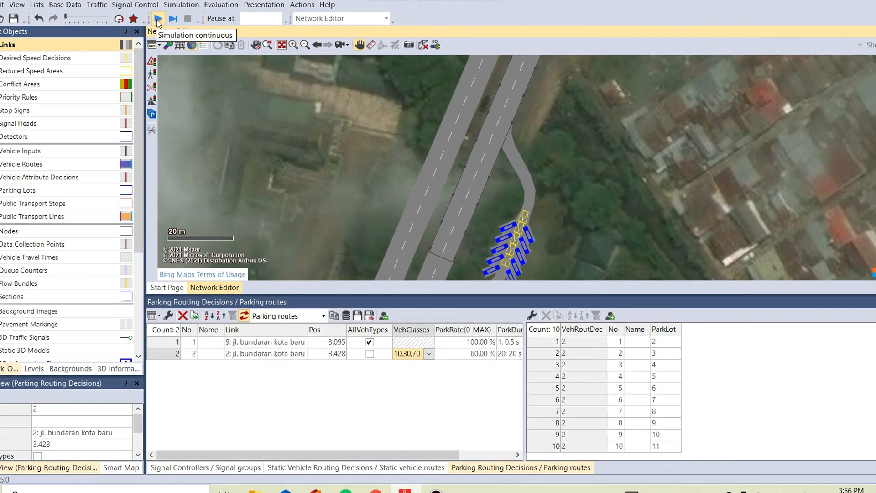
{"action": "left_click", "coordinate": [158, 19]}
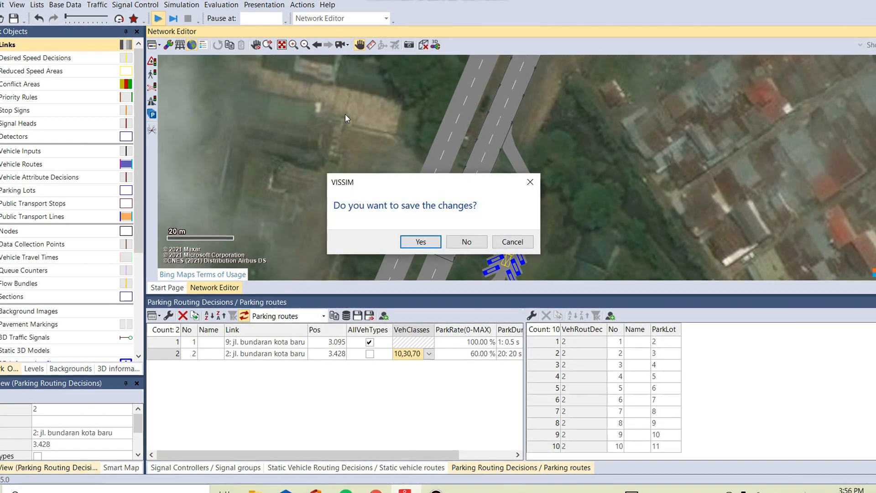
{"action": "left_click", "coordinate": [420, 240]}
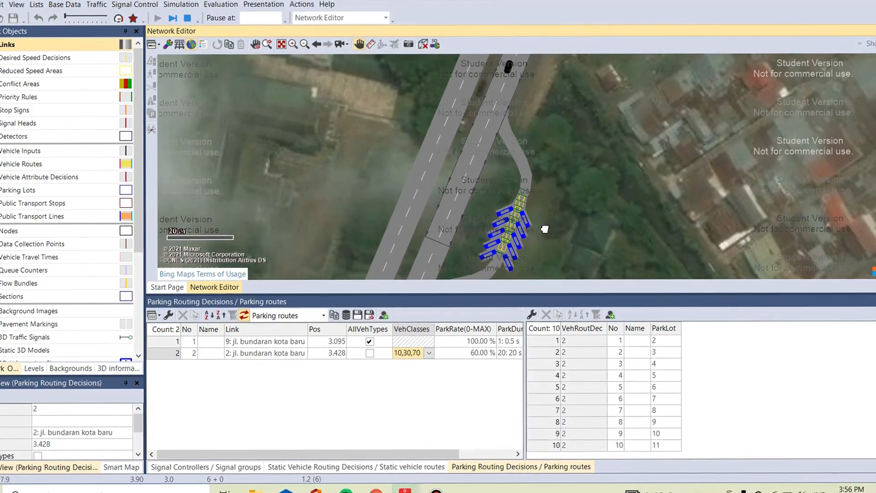
Examine the vehicles using the parking lots in the running simulation, stop the run, and show its warning messages
{"action": "left_click_drag", "start_coordinate": [546, 229], "coordinate": [544, 214]}
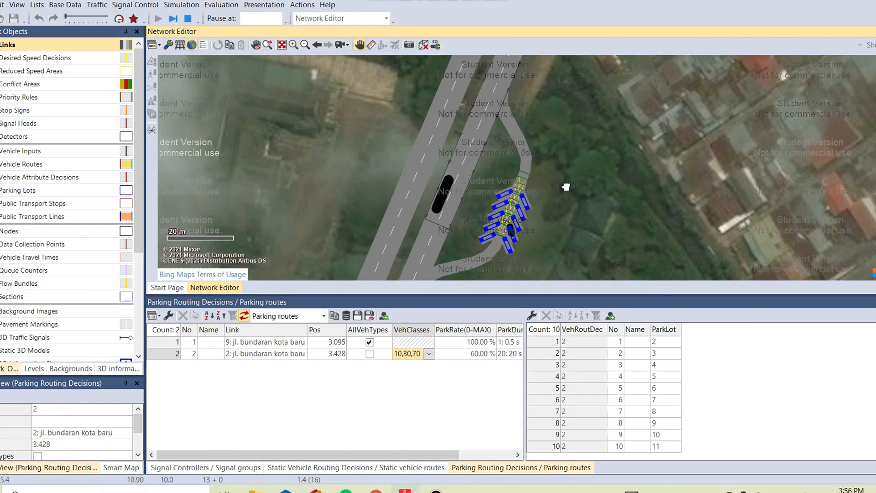
{"action": "left_click_drag", "start_coordinate": [508, 224], "coordinate": [508, 207]}
{"action": "scroll", "coordinate": [514, 207], "scroll_direction": "up", "scroll_amount": 1}
{"action": "scroll", "coordinate": [514, 207], "scroll_direction": "up", "scroll_amount": 2}
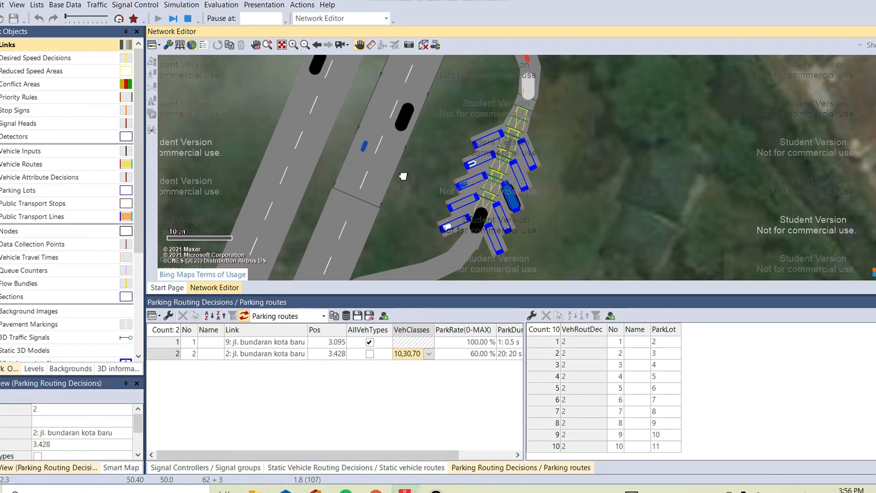
{"action": "left_click", "coordinate": [188, 19]}
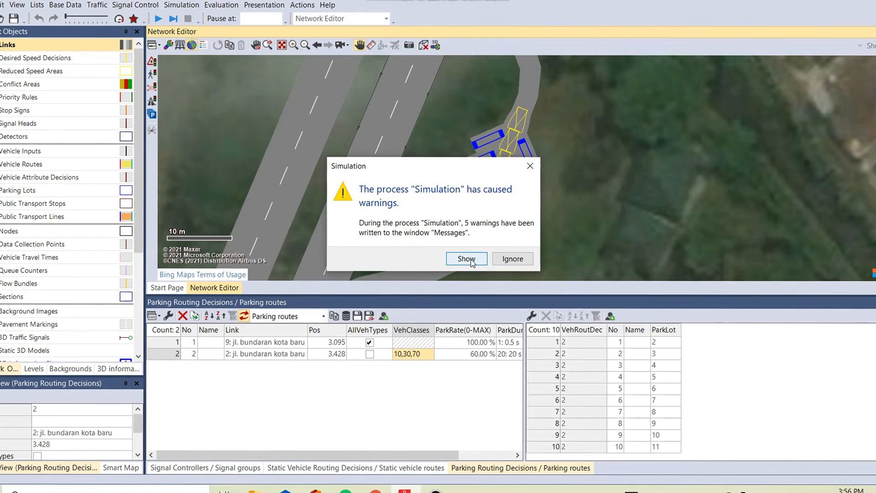
{"action": "left_click", "coordinate": [467, 259]}
{"action": "left_click", "coordinate": [602, 135]}
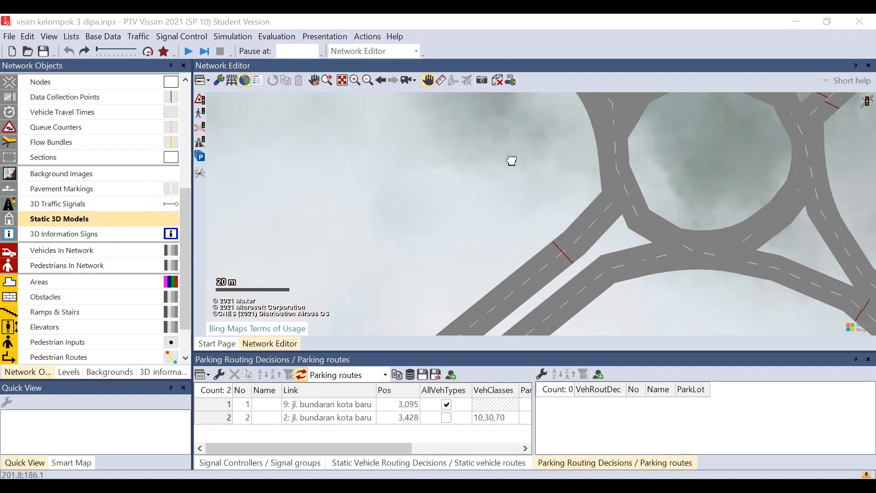
{"action": "left_click", "coordinate": [422, 83]}
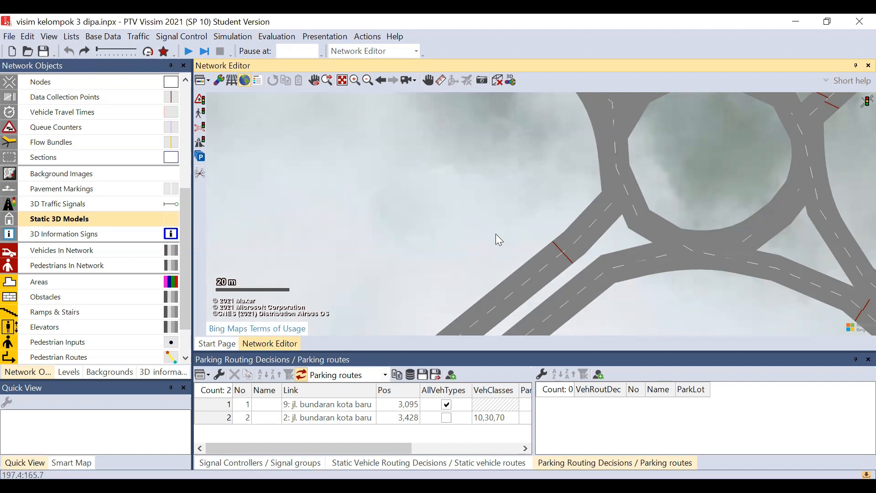
{"action": "scroll", "coordinate": [495, 233], "scroll_direction": "up", "scroll_amount": 3}
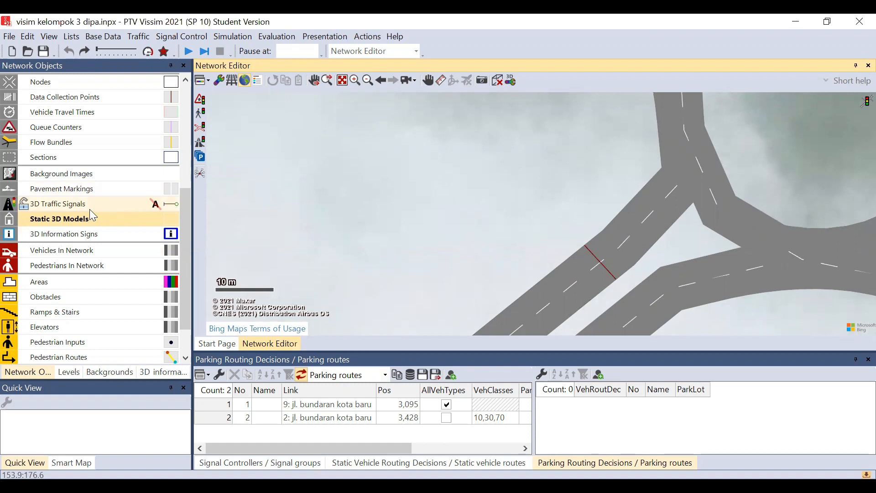
{"action": "left_click", "coordinate": [72, 190]}
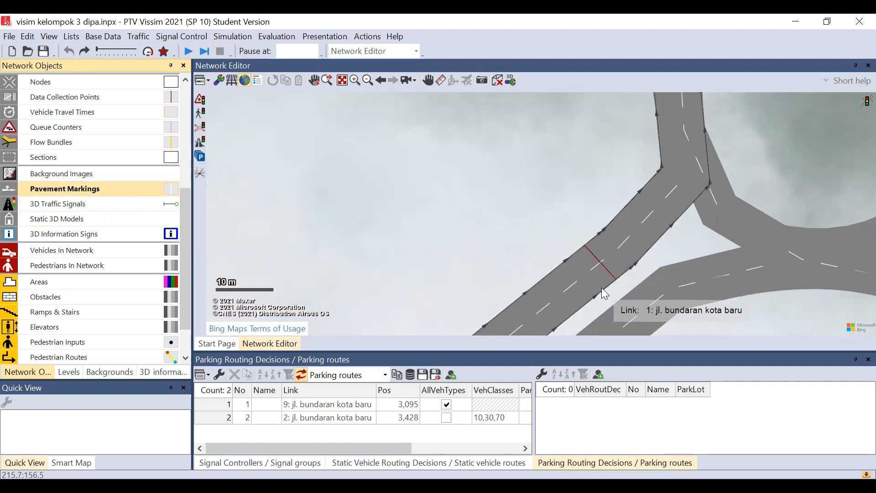
{"action": "left_click", "coordinate": [425, 78]}
{"action": "left_click_drag", "start_coordinate": [488, 206], "coordinate": [536, 163]}
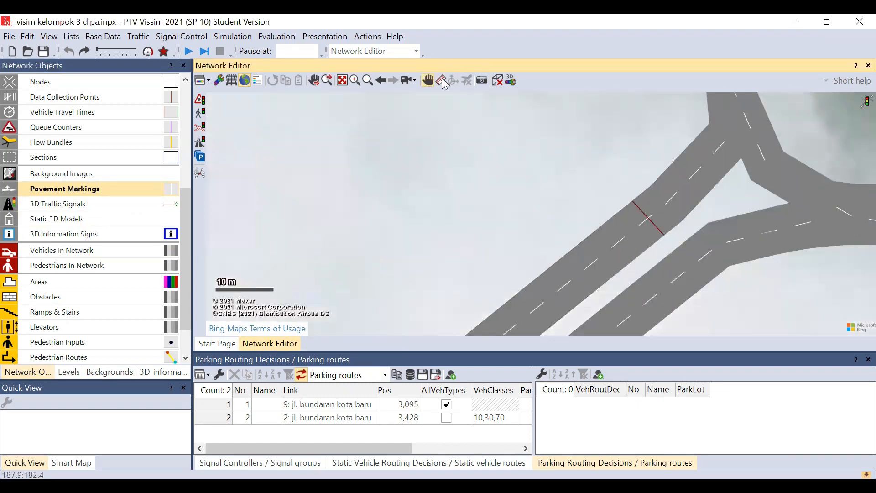
{"action": "right_click", "coordinate": [595, 250]}
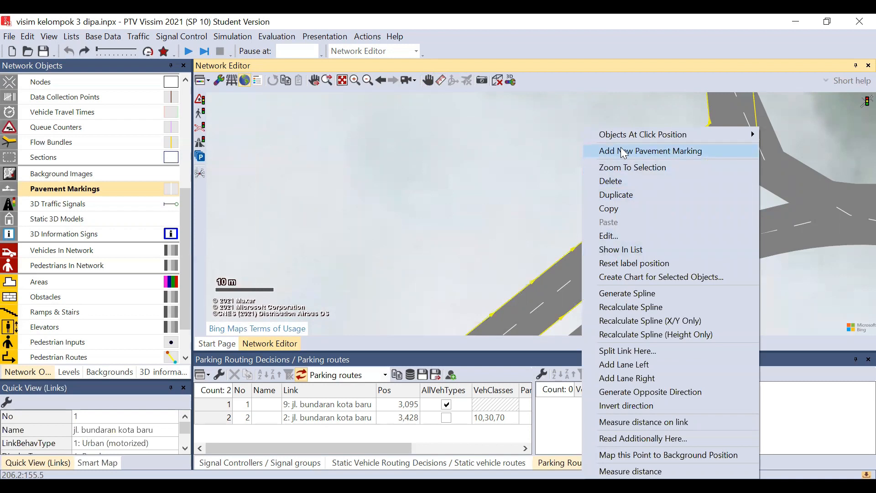
{"action": "left_click", "coordinate": [652, 151]}
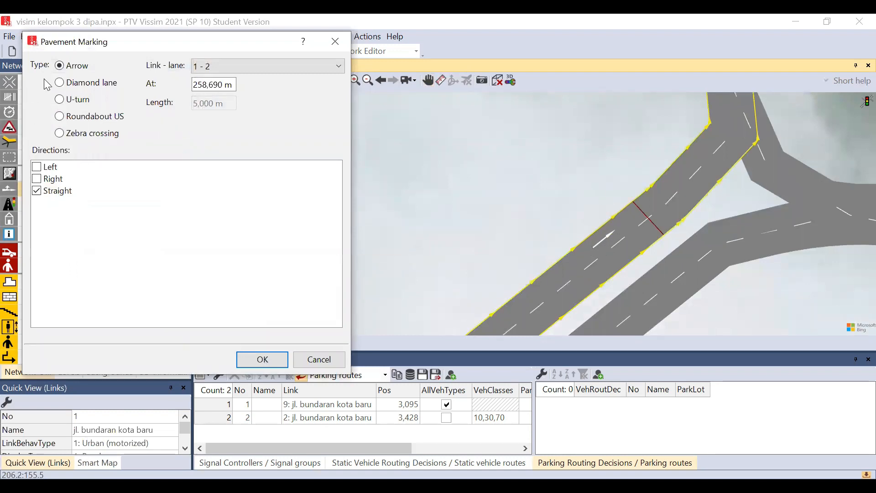
{"action": "left_click", "coordinate": [81, 88]}
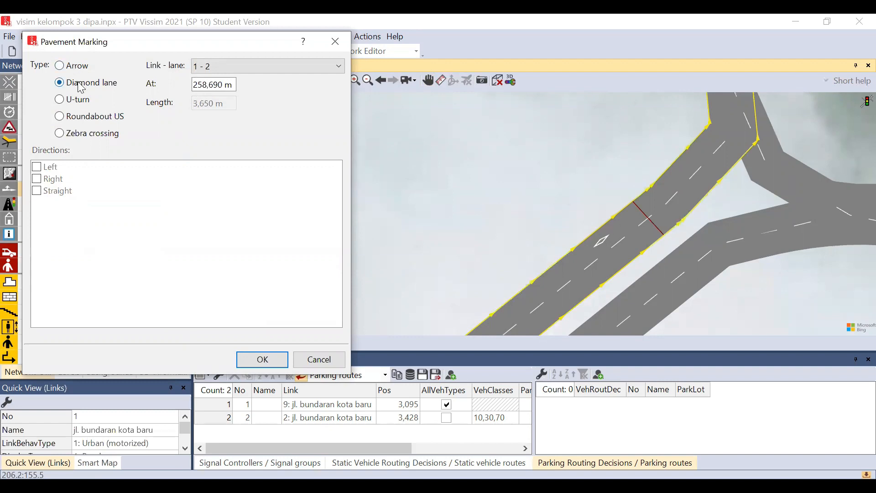
{"action": "left_click", "coordinate": [80, 104]}
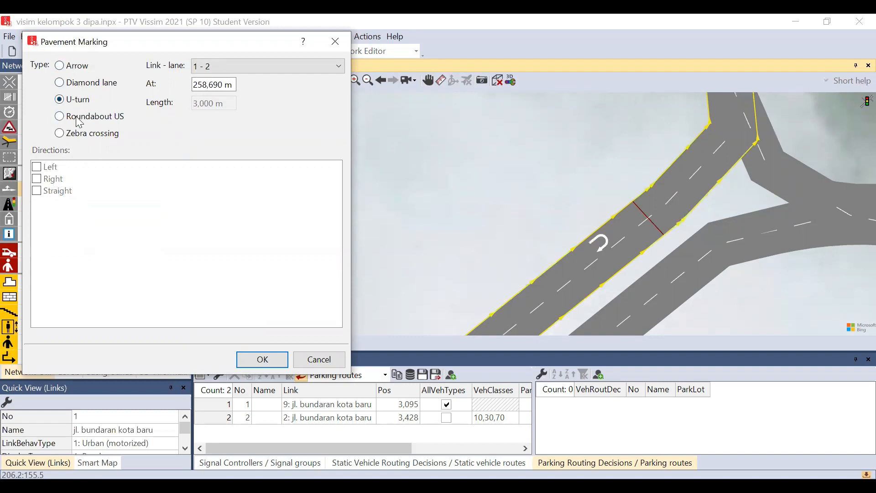
{"action": "left_click", "coordinate": [79, 120]}
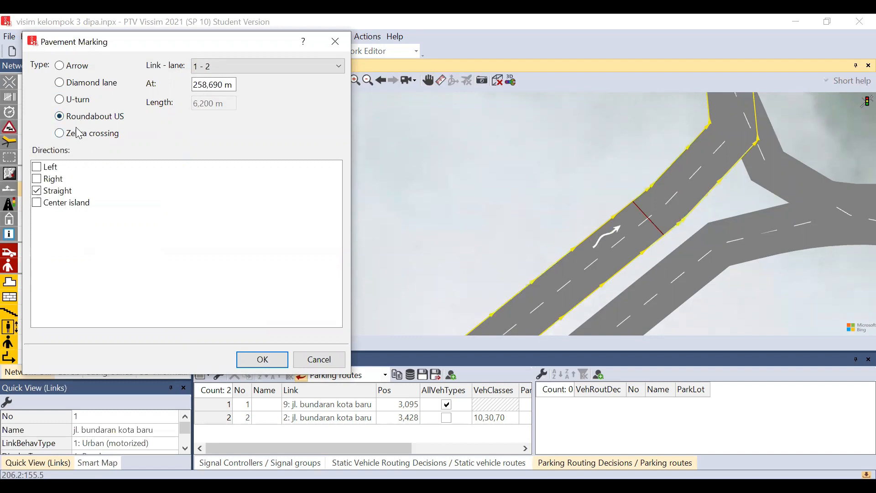
{"action": "left_click", "coordinate": [79, 136]}
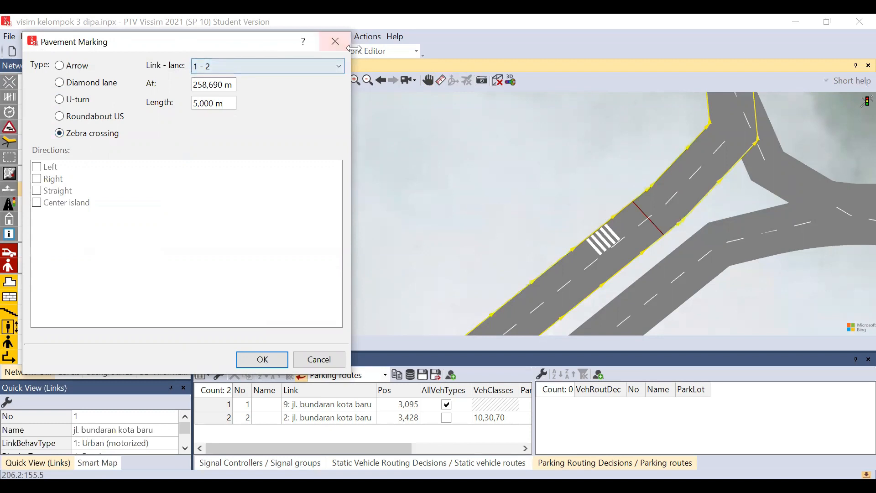
{"action": "left_click", "coordinate": [335, 51]}
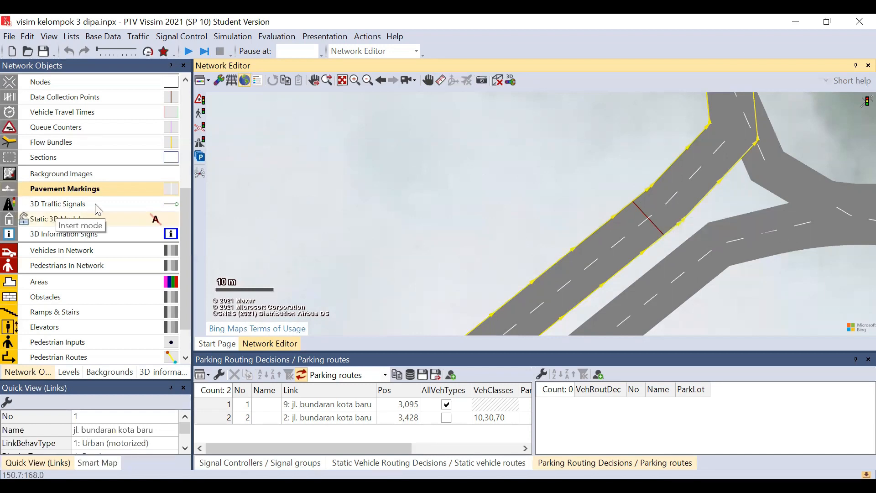
Draw a one-lane link about 8 m long in the empty area beside the road, with a lane width of 3.50
{"action": "left_click_drag", "start_coordinate": [186, 226], "coordinate": [185, 98]}
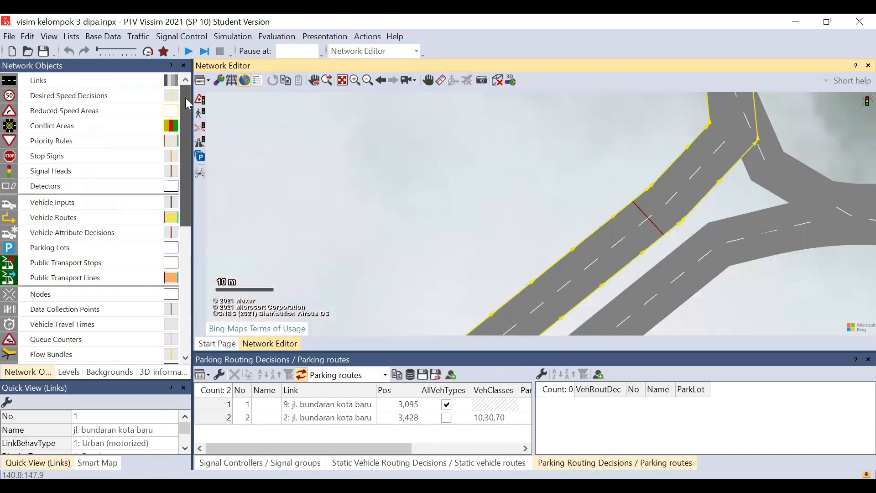
{"action": "left_click", "coordinate": [107, 80]}
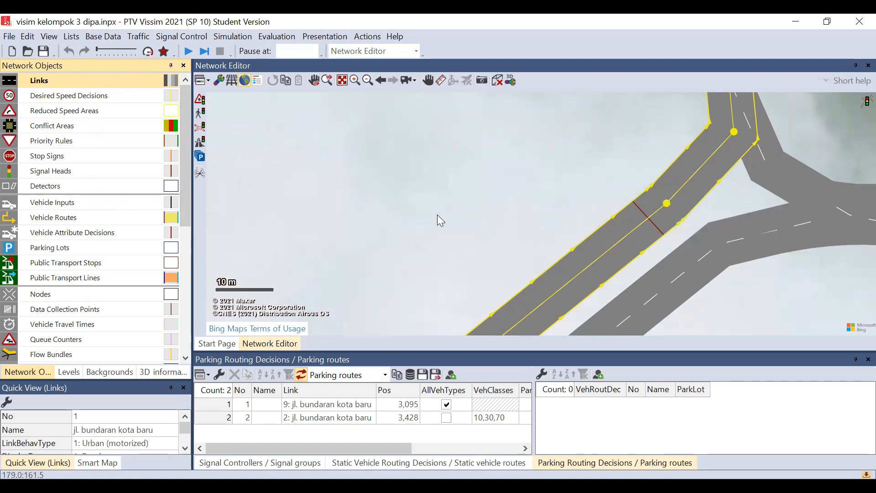
{"action": "mouse_move", "coordinate": [437, 214]}
{"action": "left_mouse_down"}
{"action": "mouse_move", "coordinate": [492, 192]}
{"action": "mouse_move", "coordinate": [481, 200]}
{"action": "left_mouse_up"}
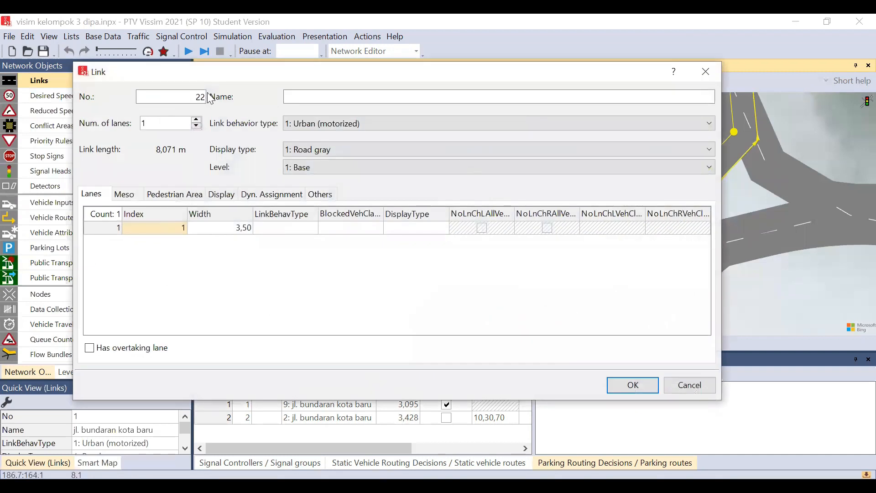
{"action": "left_click", "coordinate": [625, 387]}
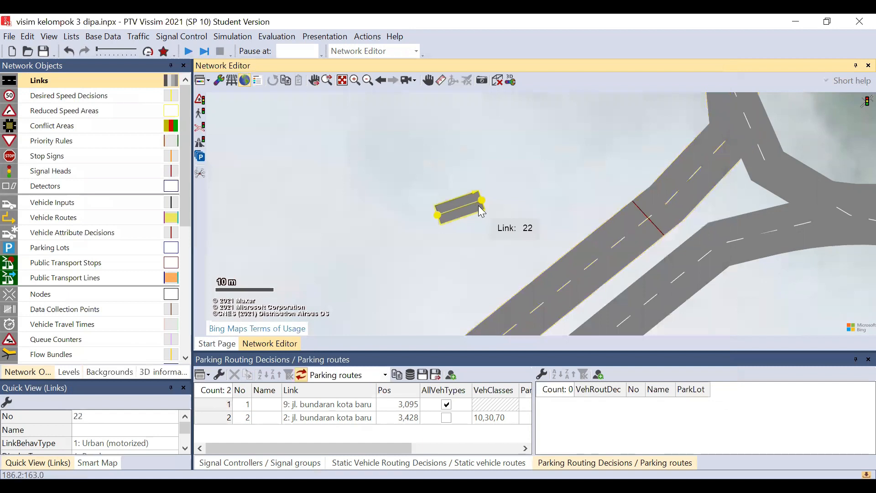
Reposition the new short link and its end points so it lies straight across the two-lane road, just past the red signal head line
{"action": "left_click_drag", "start_coordinate": [640, 179], "coordinate": [675, 223]}
{"action": "left_click_drag", "start_coordinate": [635, 202], "coordinate": [646, 190]}
{"action": "left_click_drag", "start_coordinate": [674, 228], "coordinate": [675, 231]}
{"action": "left_click_drag", "start_coordinate": [648, 204], "coordinate": [648, 205]}
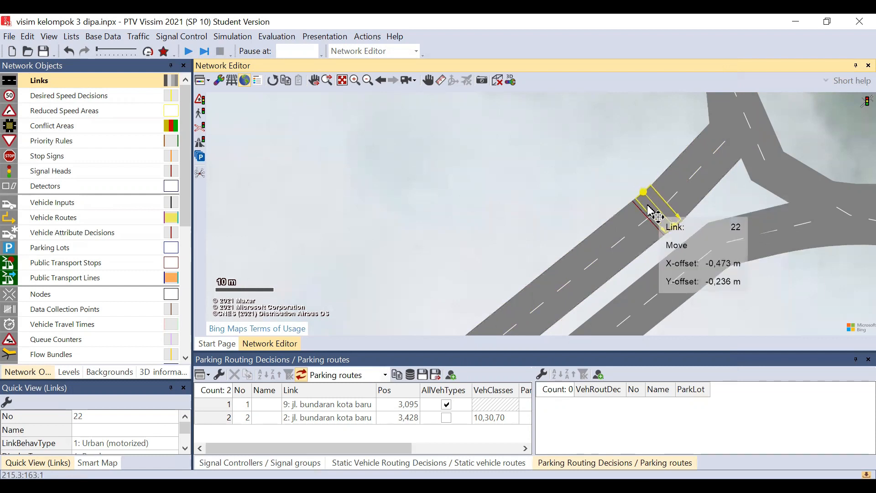
{"action": "left_click", "coordinate": [617, 195]}
{"action": "left_click", "coordinate": [667, 208]}
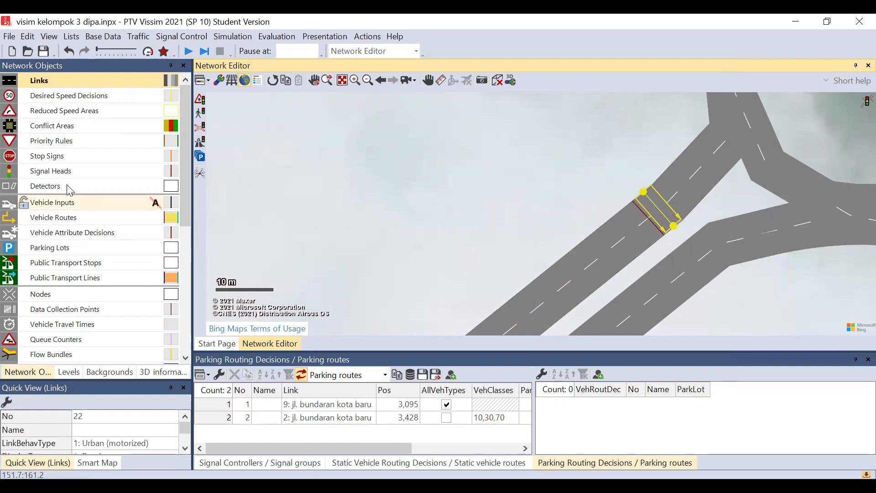
Add a zebra crossing pavement marking, 5 m long, on the short link crossing the road
{"action": "scroll", "coordinate": [70, 190], "scroll_direction": "down", "scroll_amount": 3}
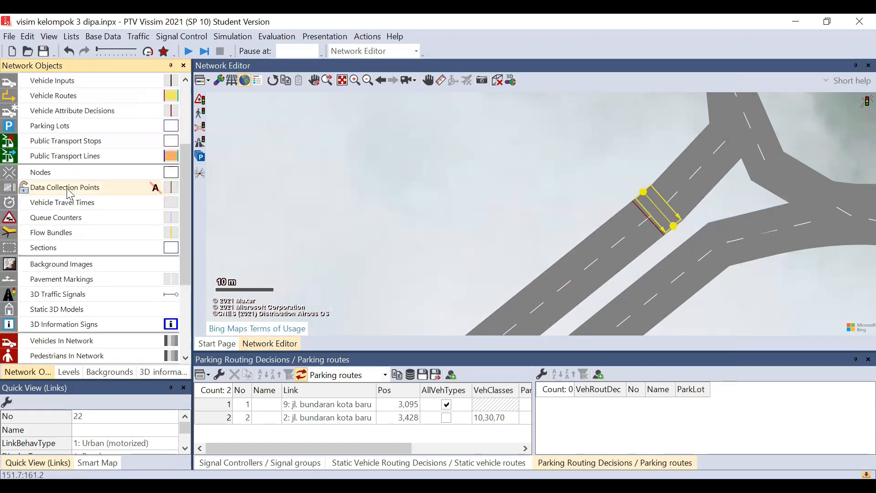
{"action": "scroll", "coordinate": [70, 190], "scroll_direction": "down", "scroll_amount": 1}
{"action": "left_click", "coordinate": [78, 239]}
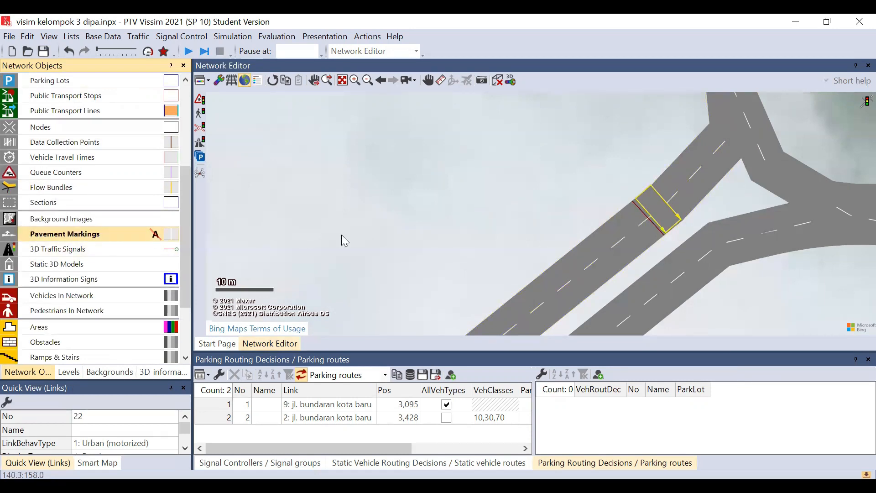
{"action": "right_click", "coordinate": [660, 214]}
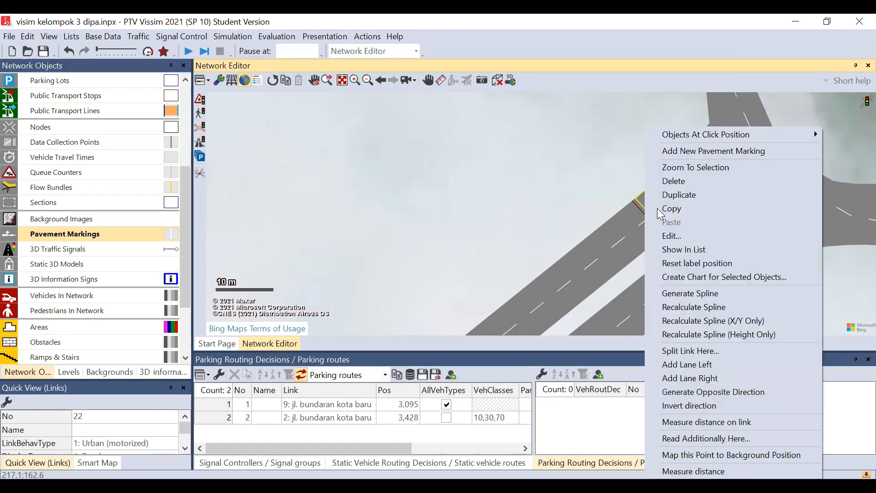
{"action": "left_click", "coordinate": [692, 155]}
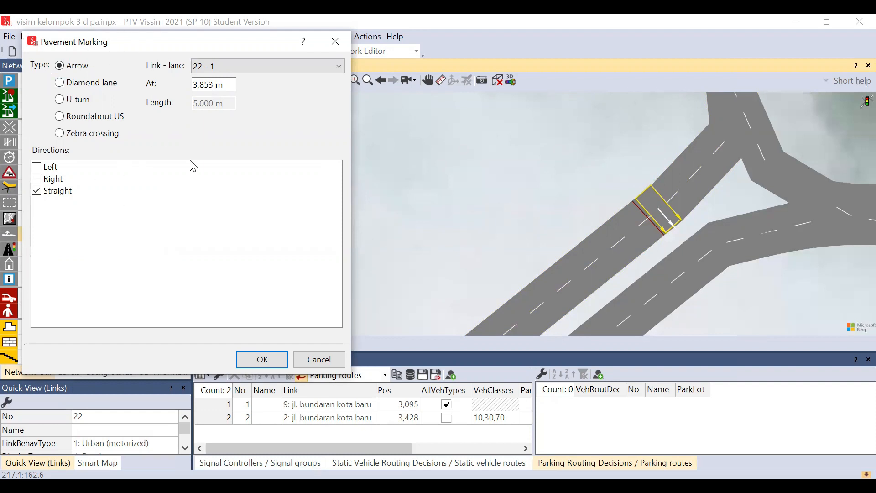
{"action": "left_click", "coordinate": [90, 136]}
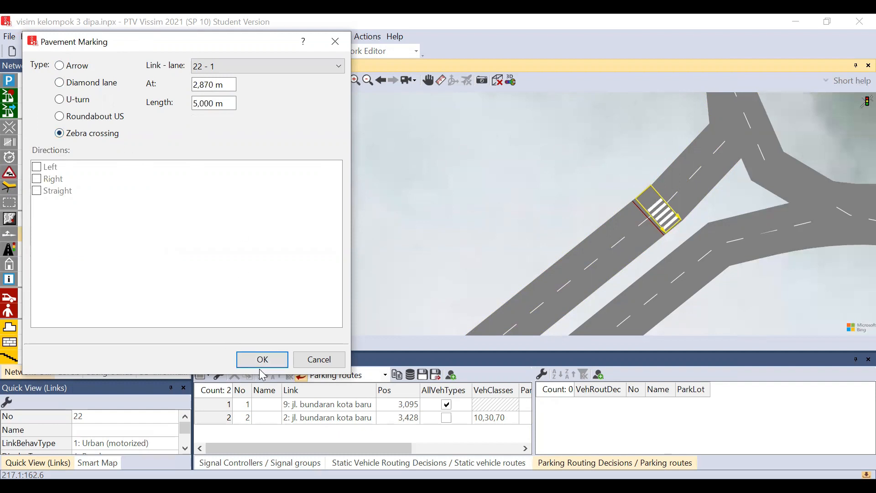
{"action": "left_click", "coordinate": [263, 360]}
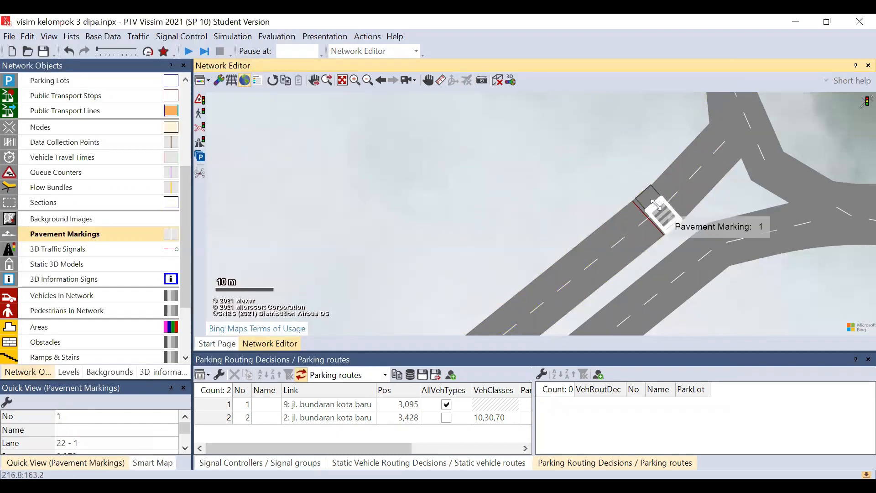
Stretch the zebra crossing marking to about 7.8 m so its stripes span the full width of the road
{"action": "left_click_drag", "start_coordinate": [656, 206], "coordinate": [640, 192]}
{"action": "left_click", "coordinate": [579, 177]}
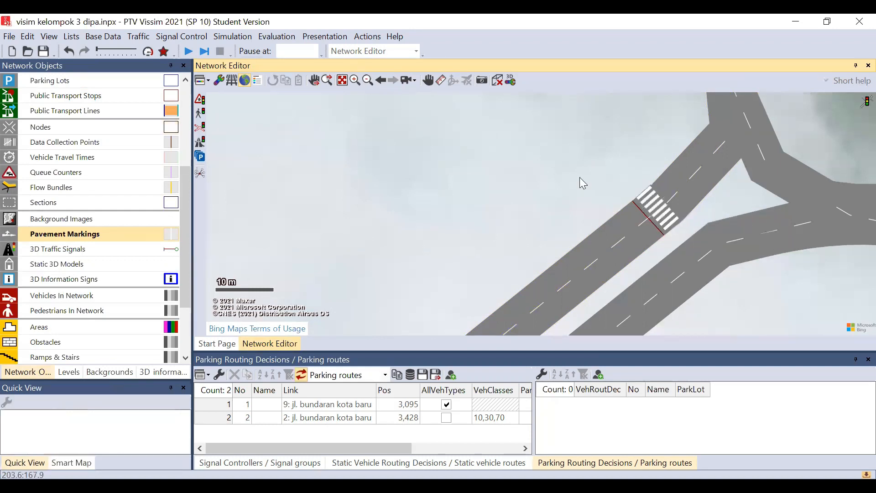
{"action": "left_click", "coordinate": [678, 224]}
{"action": "left_click", "coordinate": [683, 226]}
{"action": "left_click", "coordinate": [671, 223]}
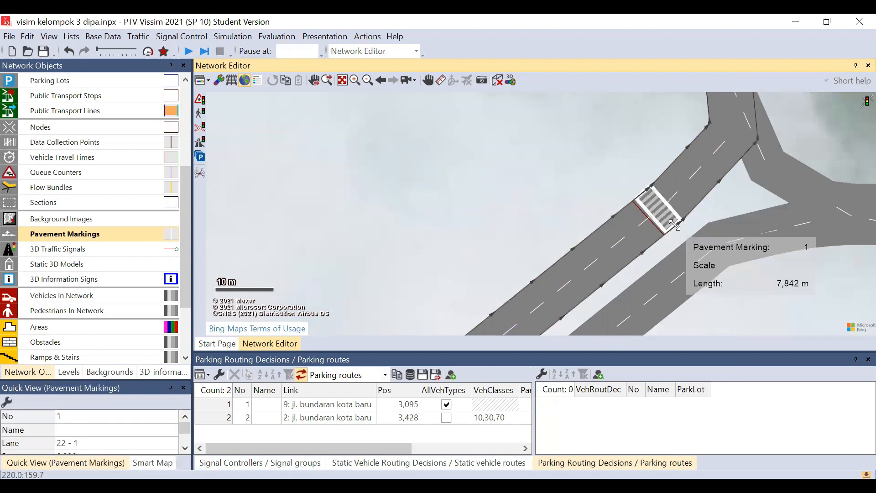
{"action": "left_click", "coordinate": [524, 203]}
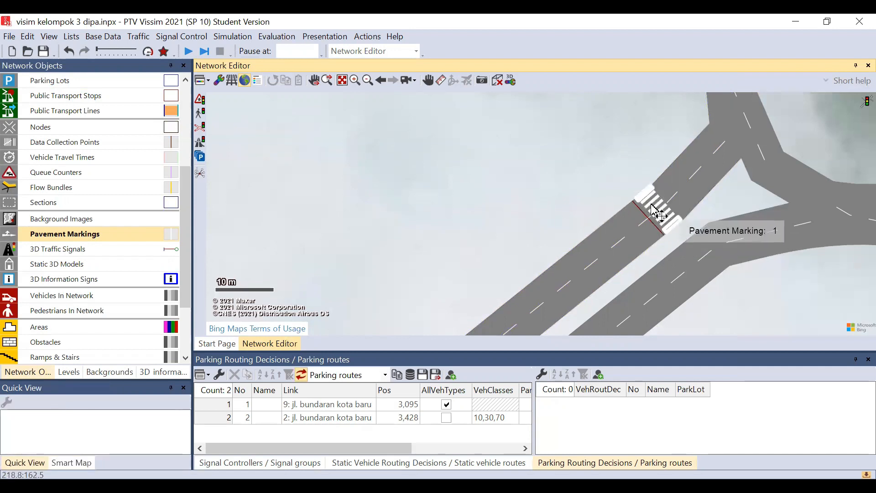
{"action": "left_click", "coordinate": [666, 219]}
{"action": "left_click", "coordinate": [562, 201]}
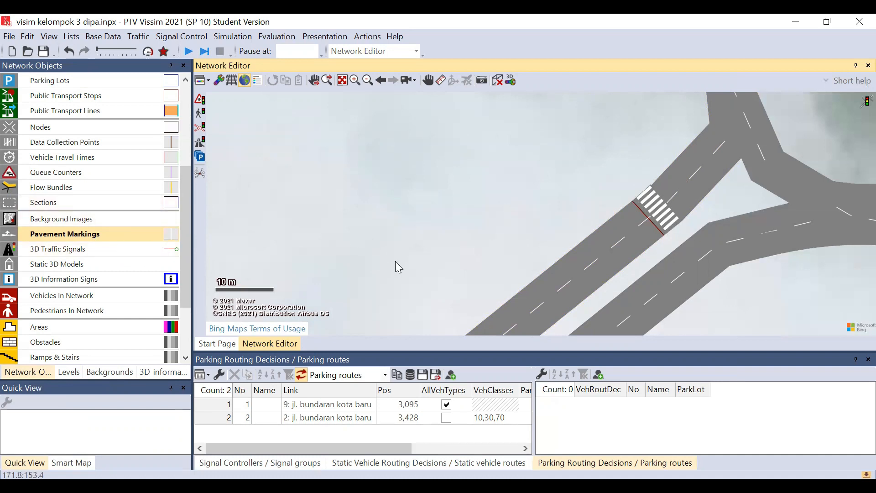
Create a new 3D traffic signal at the roadside, just beside the red signal head line and zebra crossing
{"action": "left_click", "coordinate": [103, 250]}
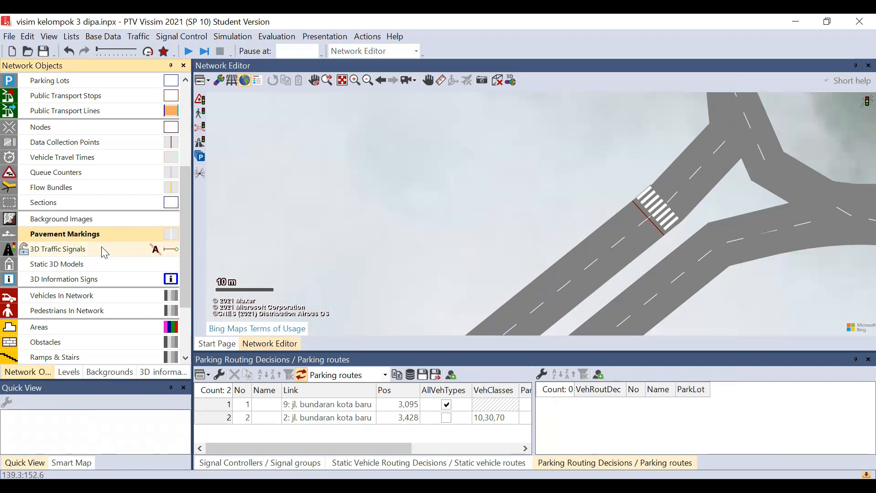
{"action": "left_click", "coordinate": [102, 250]}
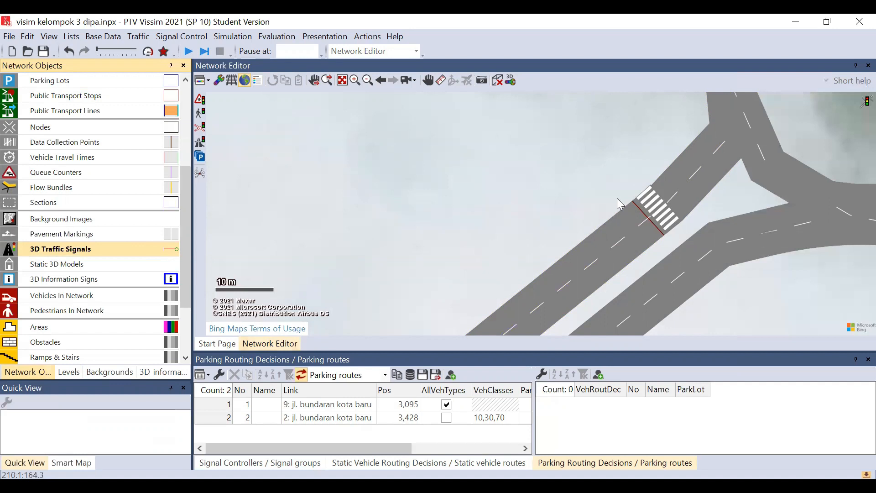
{"action": "right_click", "coordinate": [659, 241]}
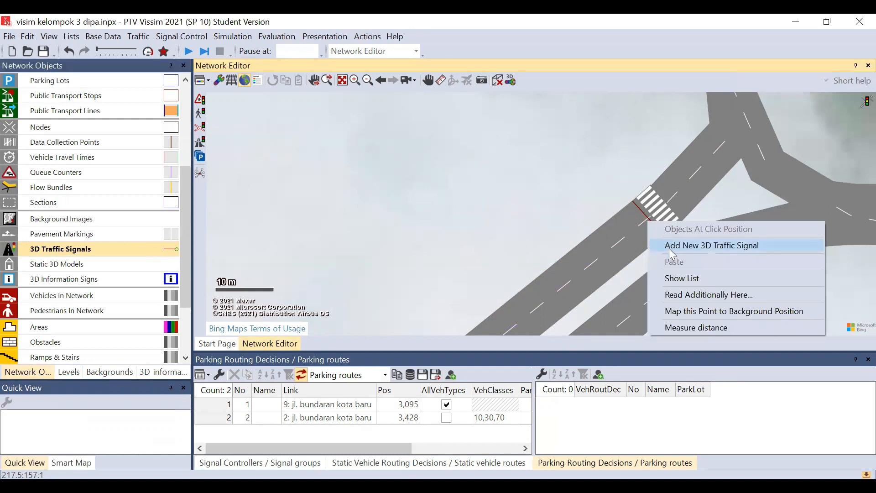
{"action": "left_click", "coordinate": [671, 247]}
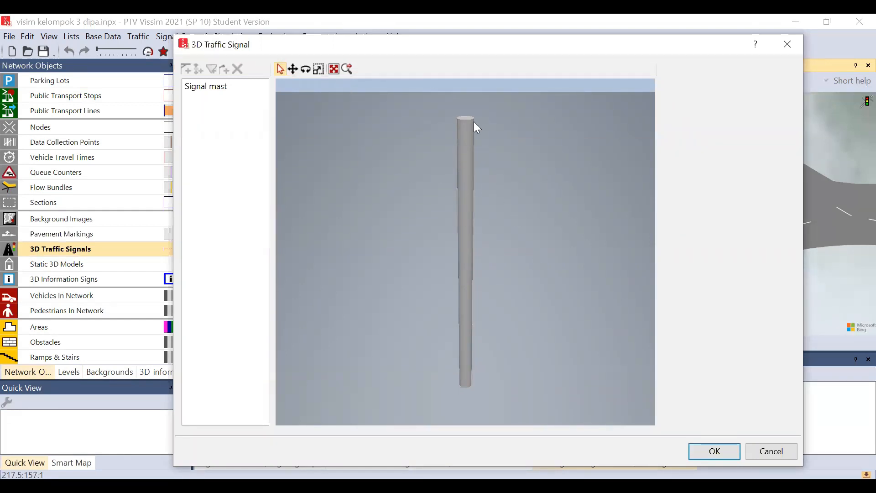
Add an arm to the signal mast and widen the properties area so its settings are readable
{"action": "left_click", "coordinate": [467, 196]}
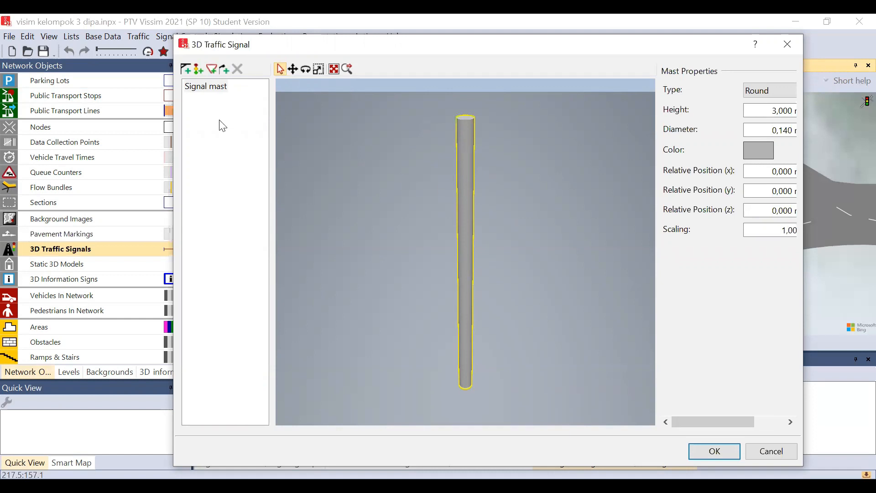
{"action": "left_click", "coordinate": [184, 70]}
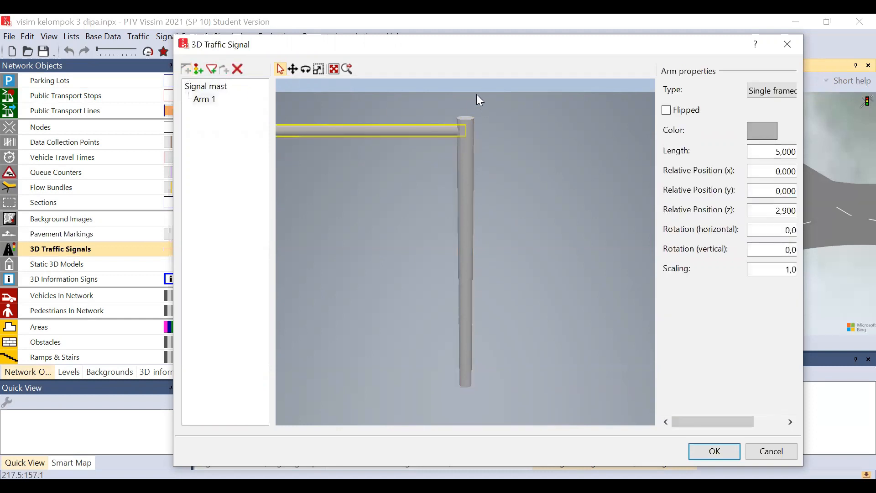
{"action": "left_click_drag", "start_coordinate": [706, 421], "coordinate": [683, 418]}
{"action": "left_click_drag", "start_coordinate": [730, 421], "coordinate": [732, 337]}
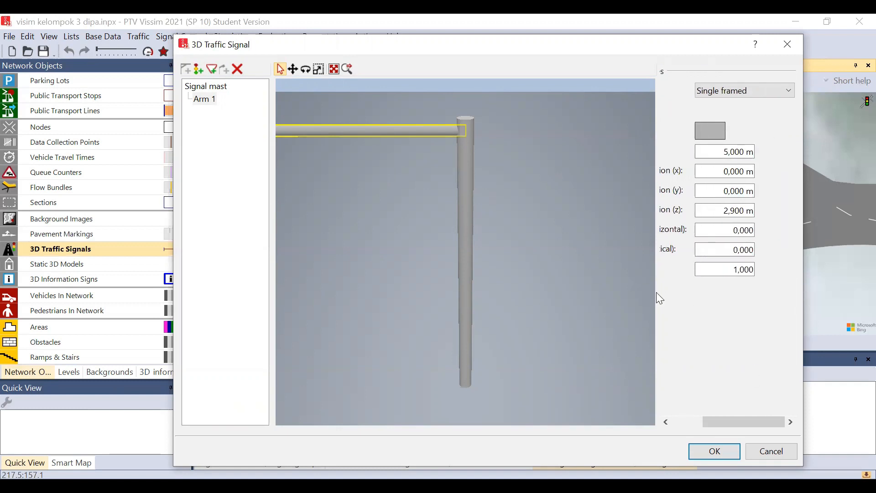
{"action": "left_click_drag", "start_coordinate": [658, 294], "coordinate": [614, 292]}
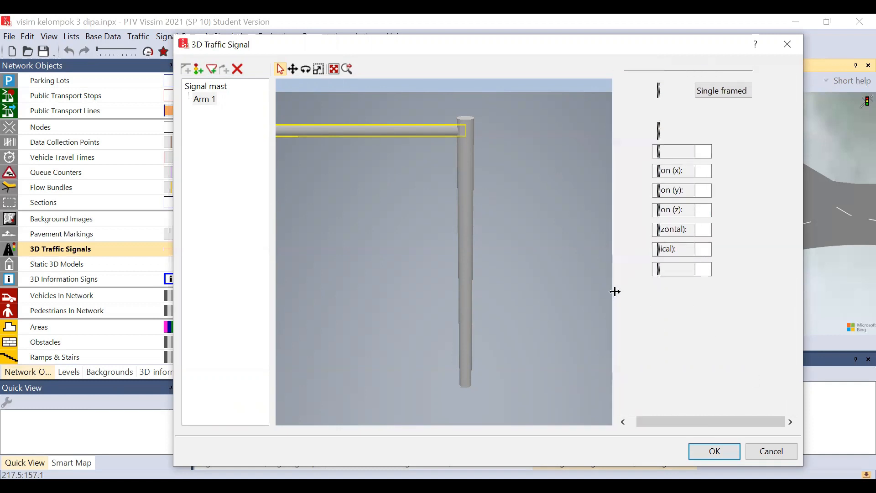
Try the Double framed (down) and Double framed (up) types on the mast arm, and return it to Single framed
{"action": "left_click", "coordinate": [720, 94]}
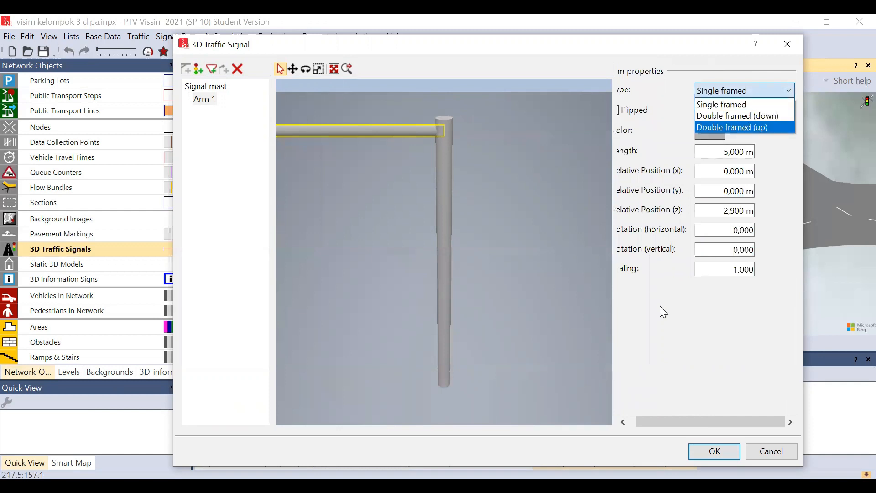
{"action": "left_click", "coordinate": [435, 218]}
{"action": "scroll", "coordinate": [434, 217], "scroll_direction": "down", "scroll_amount": 4}
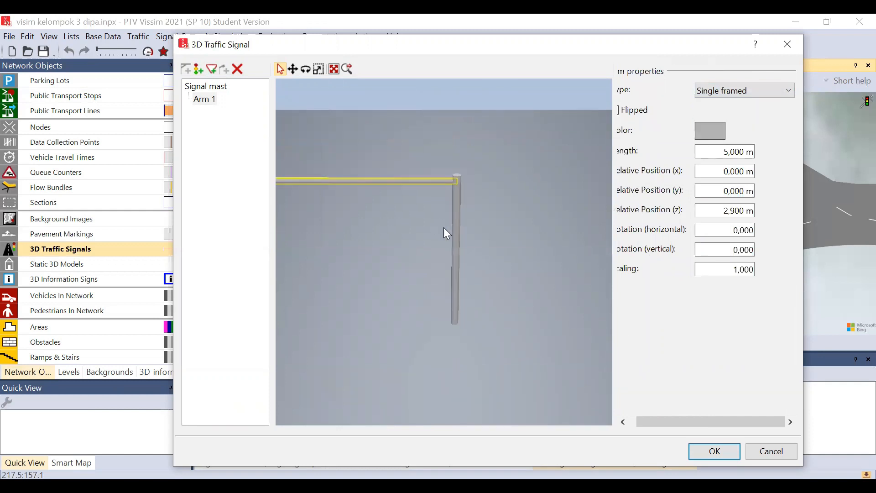
{"action": "key", "text": "Left"}
{"action": "key", "text": "Left"}
{"action": "key", "text": "Left"}
{"action": "key", "text": "Left"}
{"action": "key", "text": "Left"}
{"action": "key", "text": "Left"}
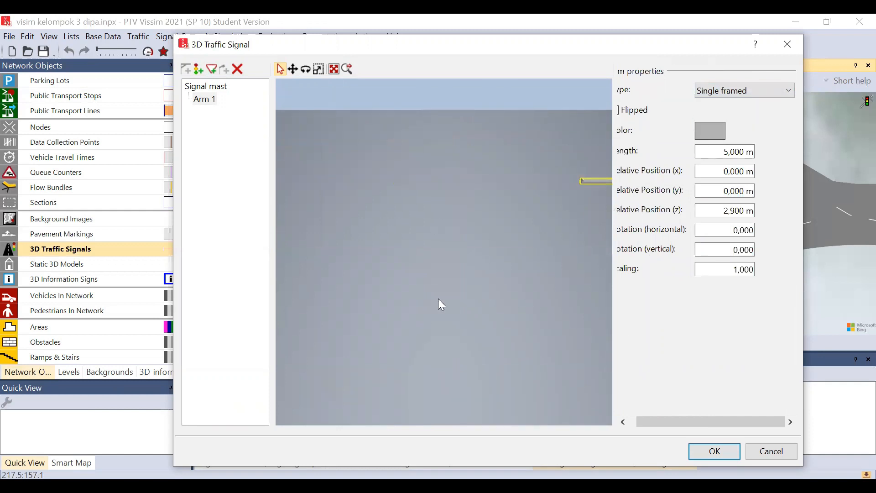
{"action": "key", "text": "Right"}
{"action": "key", "text": "Right"}
{"action": "key", "text": "Right"}
{"action": "key", "text": "Right"}
{"action": "key", "text": "Right"}
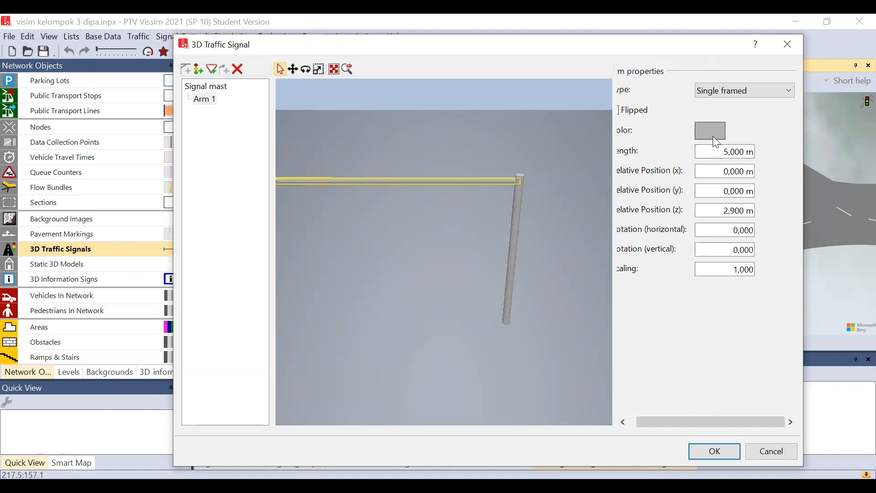
{"action": "left_click", "coordinate": [760, 89]}
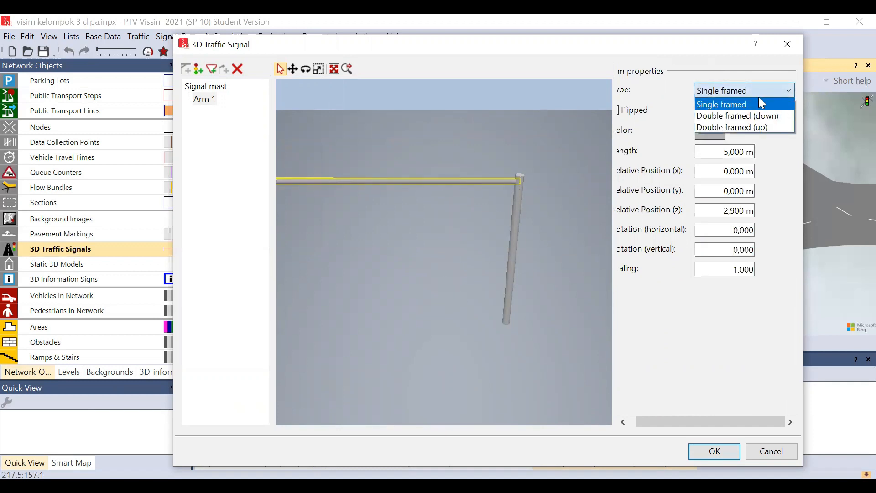
{"action": "left_click", "coordinate": [753, 122]}
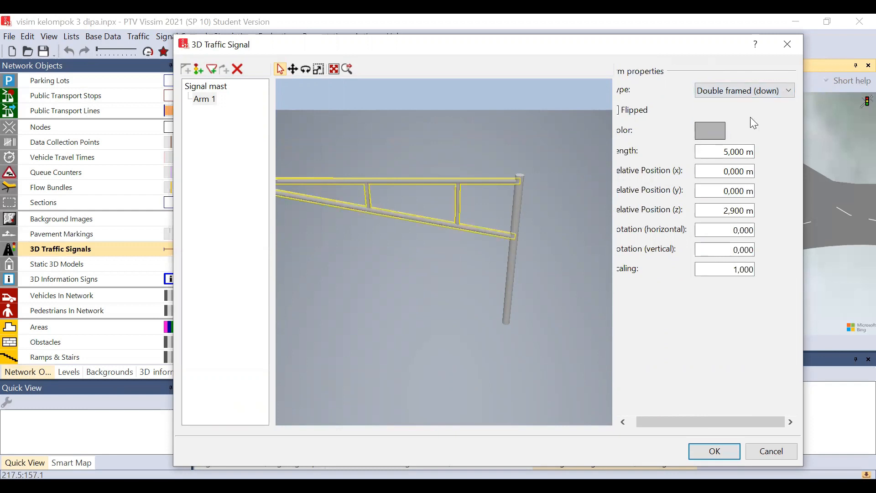
{"action": "left_click", "coordinate": [745, 94]}
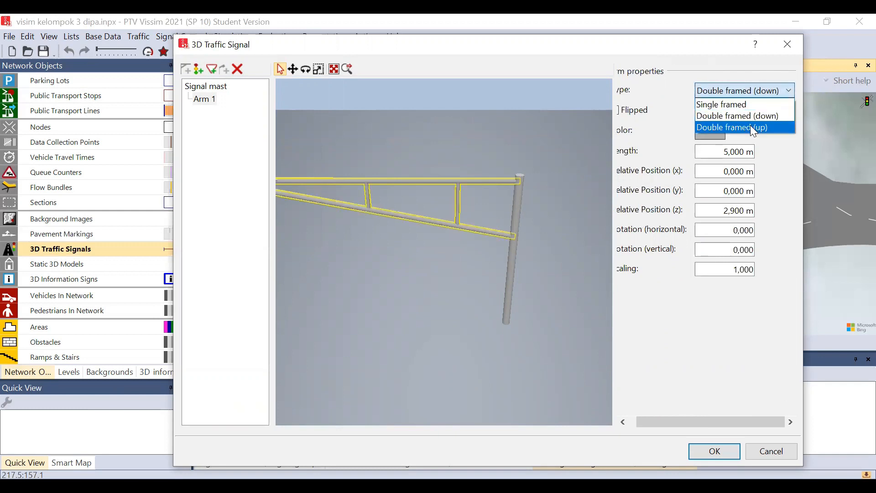
{"action": "left_click", "coordinate": [751, 125]}
{"action": "left_click", "coordinate": [749, 93]}
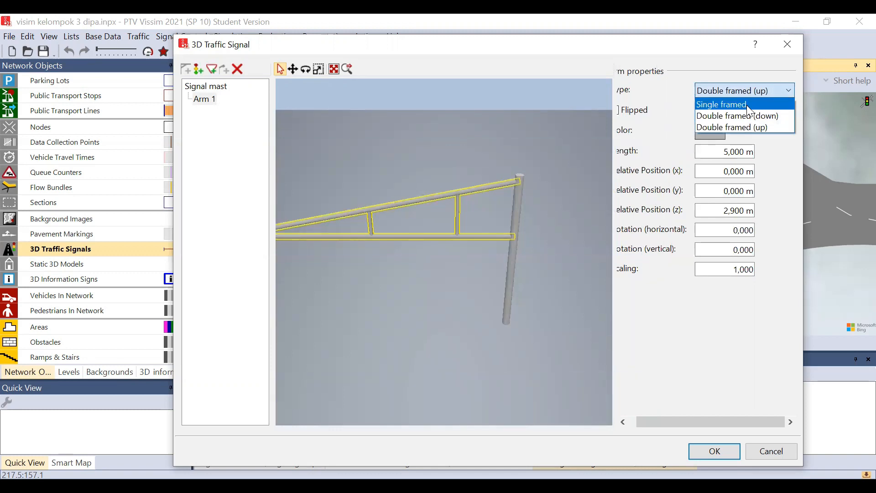
{"action": "left_click", "coordinate": [749, 106]}
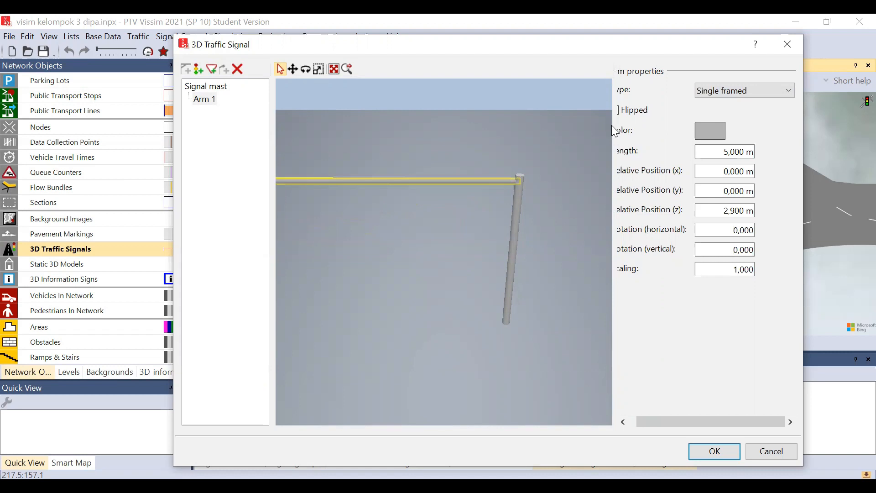
Add a signal head to the horizontal arm of the signal mast
{"action": "left_click", "coordinate": [533, 258]}
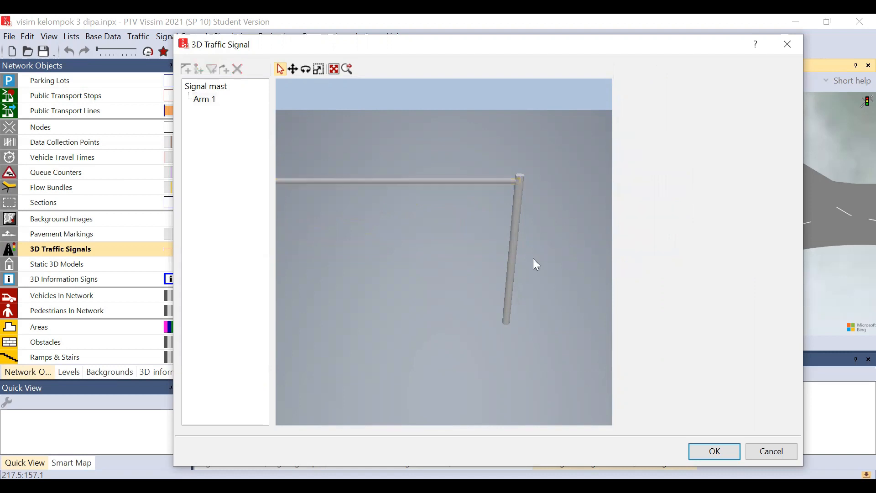
{"action": "key", "text": "Left"}
{"action": "key", "text": "Left"}
{"action": "scroll", "coordinate": [538, 258], "scroll_direction": "right", "scroll_amount": 8}
{"action": "scroll", "coordinate": [539, 258], "scroll_direction": "left", "scroll_amount": 9}
{"action": "scroll", "coordinate": [538, 258], "scroll_direction": "right", "scroll_amount": 10}
{"action": "scroll", "coordinate": [532, 258], "scroll_direction": "left", "scroll_amount": 6}
{"action": "scroll", "coordinate": [532, 258], "scroll_direction": "down", "scroll_amount": 2}
{"action": "scroll", "coordinate": [532, 257], "scroll_direction": "up", "scroll_amount": 1}
{"action": "scroll", "coordinate": [532, 257], "scroll_direction": "right", "scroll_amount": 3}
{"action": "scroll", "coordinate": [532, 258], "scroll_direction": "left", "scroll_amount": 4}
{"action": "scroll", "coordinate": [532, 258], "scroll_direction": "right", "scroll_amount": 3}
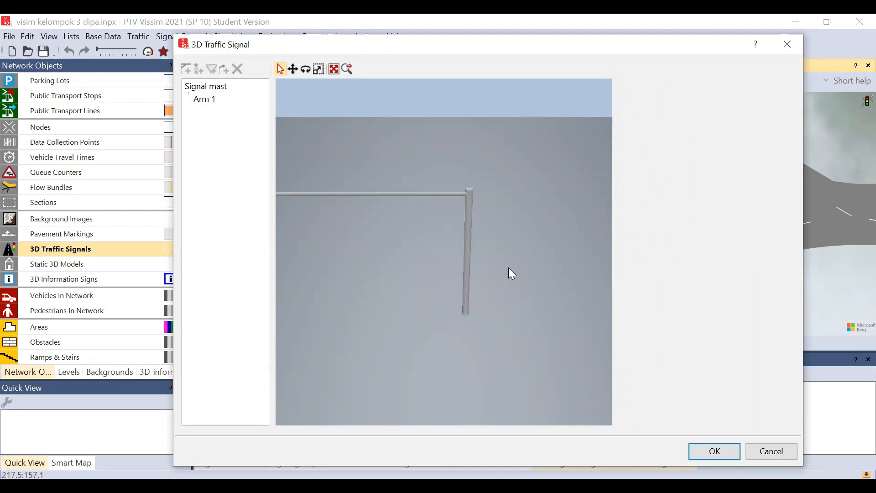
{"action": "left_click", "coordinate": [440, 195]}
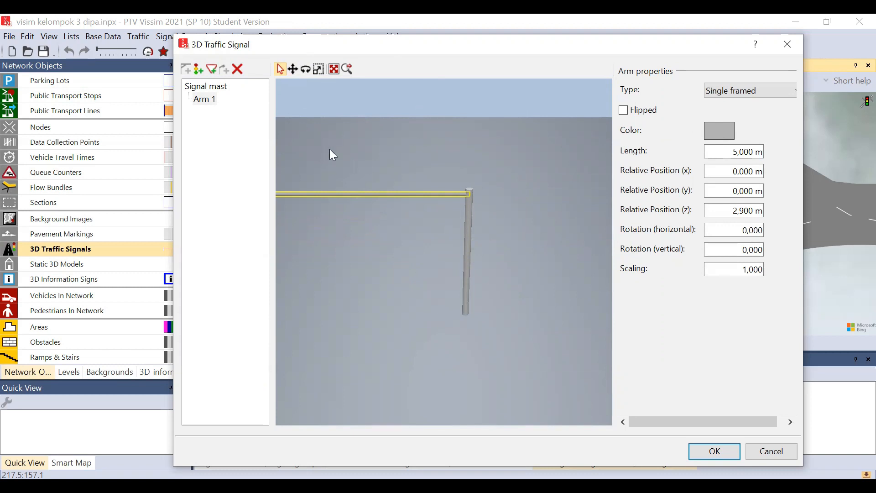
{"action": "left_click", "coordinate": [199, 68]}
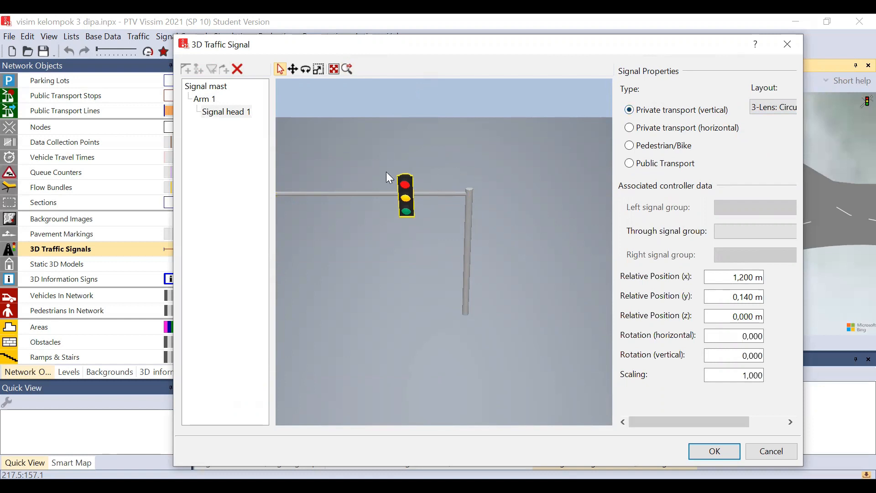
Try the Private transport (horizontal), Pedestrian/Bike and Public Transport types on the signal head, and return it to Private transport (vertical)
{"action": "left_click", "coordinate": [665, 129]}
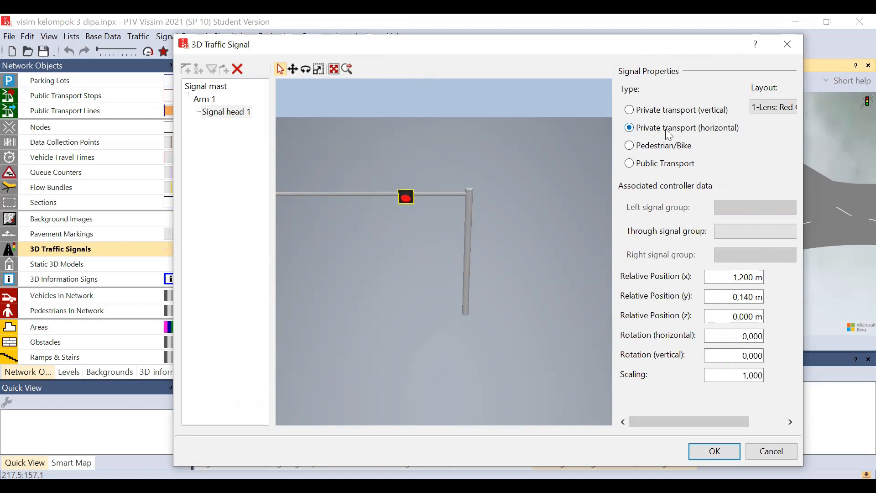
{"action": "left_click", "coordinate": [766, 108]}
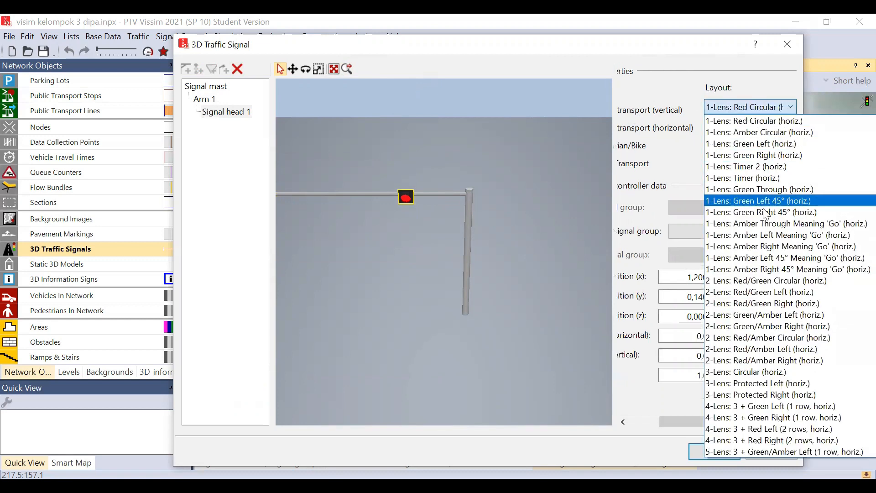
{"action": "scroll", "coordinate": [767, 135], "scroll_direction": "down", "scroll_amount": 1}
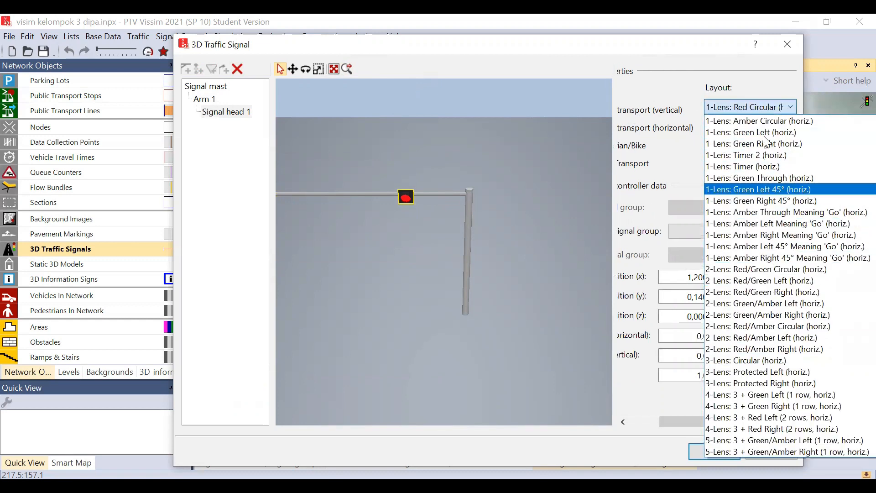
{"action": "left_click", "coordinate": [761, 110]}
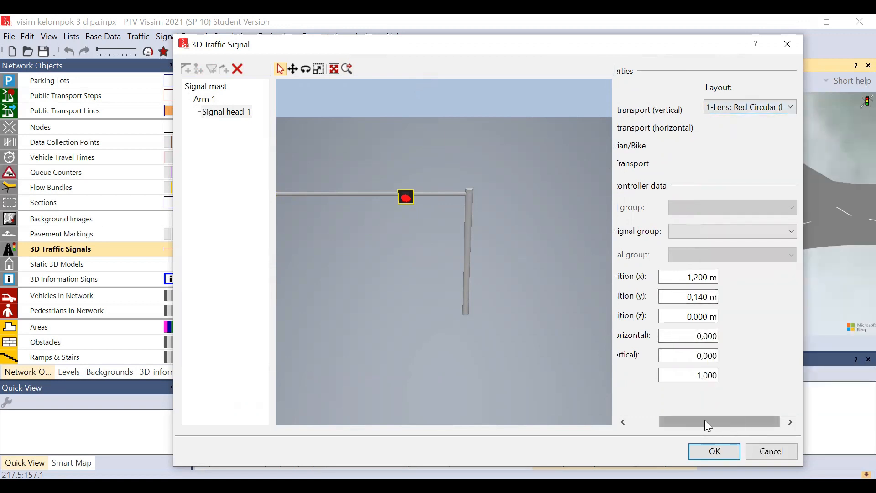
{"action": "scroll", "coordinate": [708, 425], "scroll_direction": "left", "scroll_amount": 3}
{"action": "left_click", "coordinate": [673, 148]}
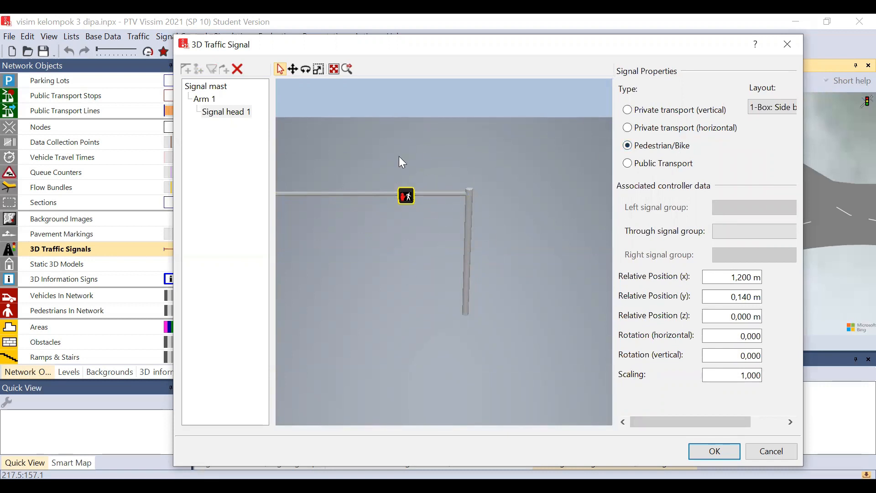
{"action": "left_click", "coordinate": [673, 165]}
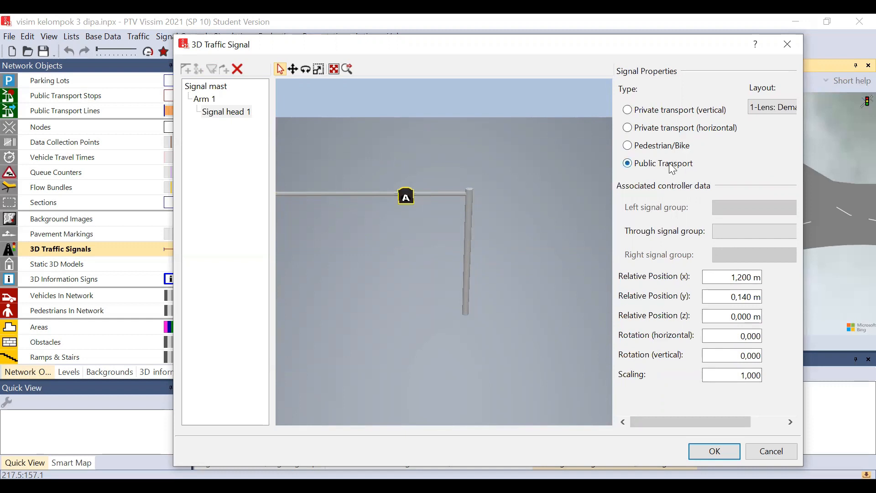
{"action": "left_click", "coordinate": [643, 115]}
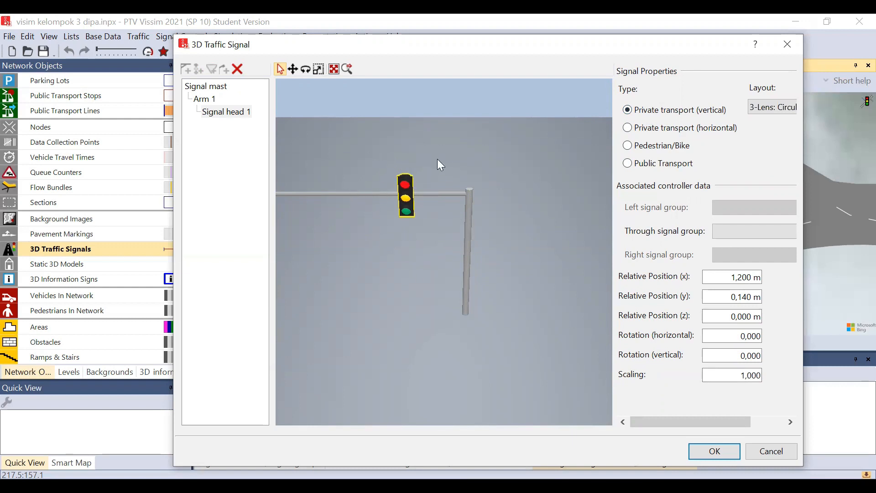
Move the signal head along the arm so it sits in front of the top of the vertical mast
{"action": "left_click", "coordinate": [294, 69]}
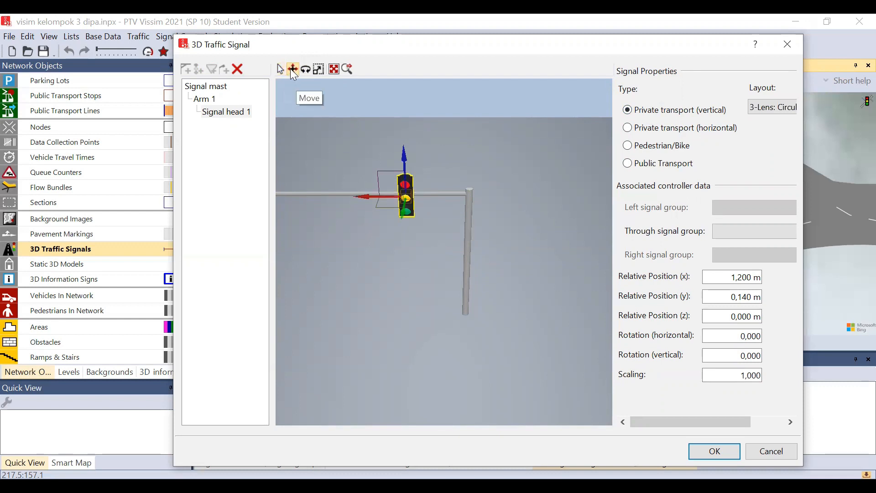
{"action": "left_click_drag", "start_coordinate": [400, 176], "coordinate": [429, 191]}
{"action": "left_click", "coordinate": [452, 133]}
{"action": "left_click", "coordinate": [469, 185]}
{"action": "left_click", "coordinate": [417, 164]}
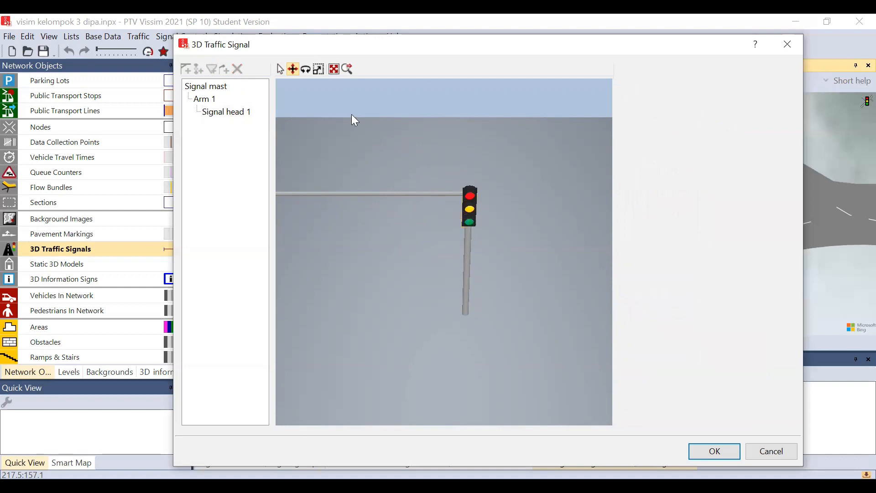
Add a second signal head to the arm and raise it to a relative z position of about 0.063 m
{"action": "left_click", "coordinate": [405, 195]}
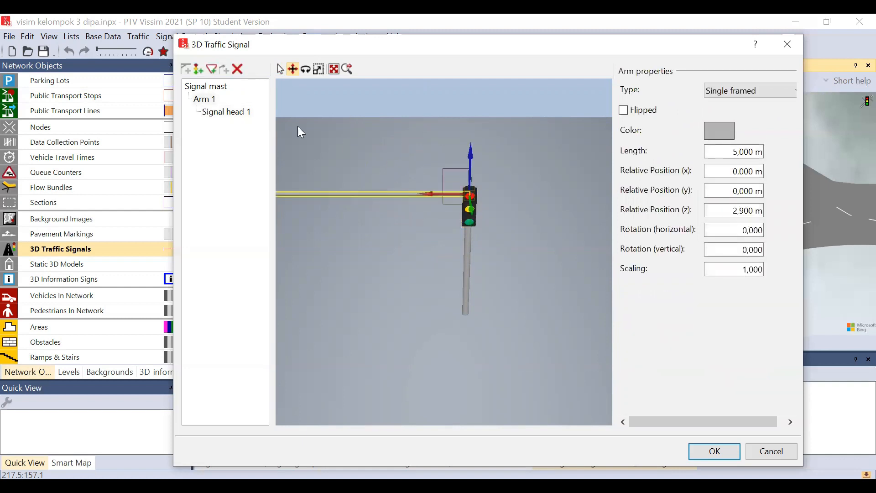
{"action": "left_click", "coordinate": [197, 69]}
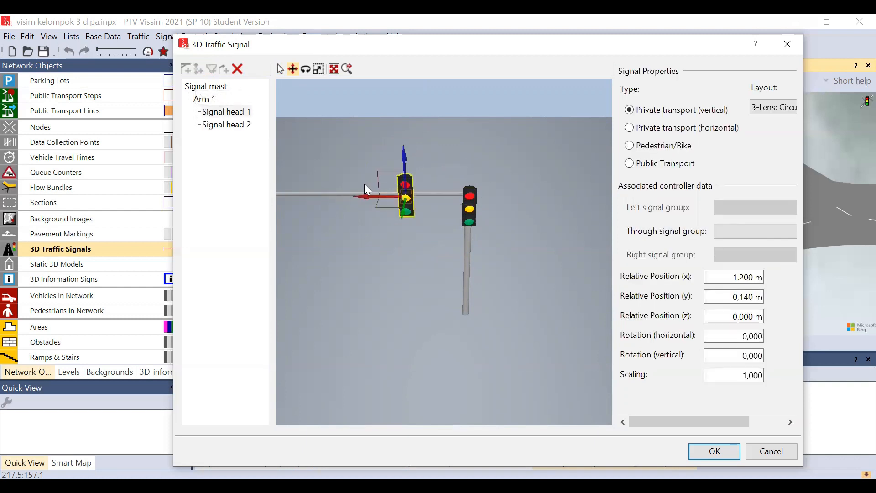
{"action": "left_click_drag", "start_coordinate": [402, 156], "coordinate": [393, 153]}
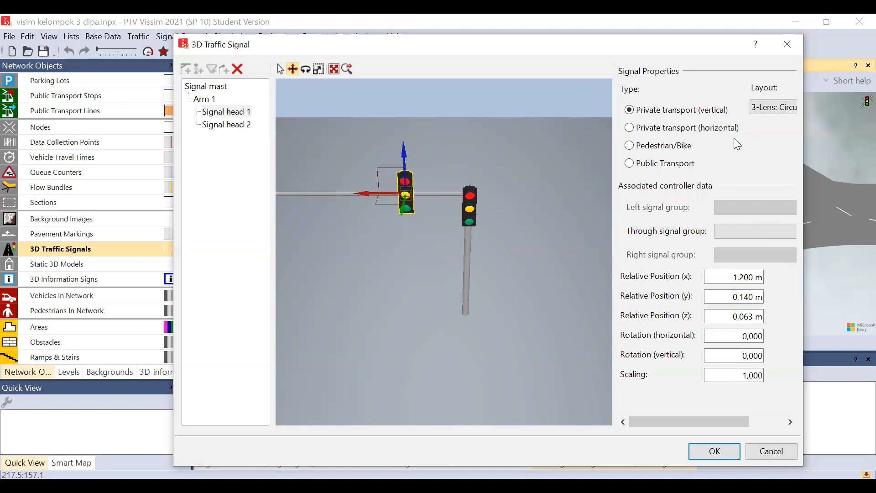
Change the signal head on the arm to Private transport (horizontal) with the 3-Lens: Circular (horiz.) layout
{"action": "left_click", "coordinate": [676, 130]}
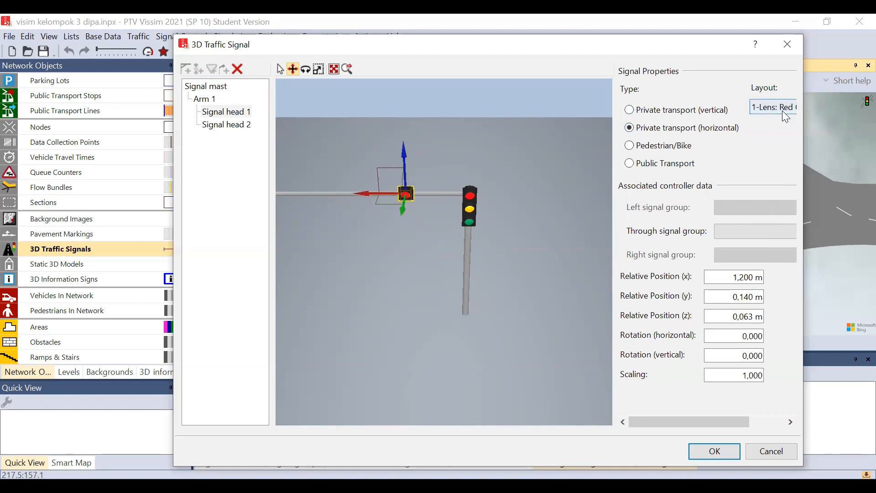
{"action": "left_click", "coordinate": [778, 107]}
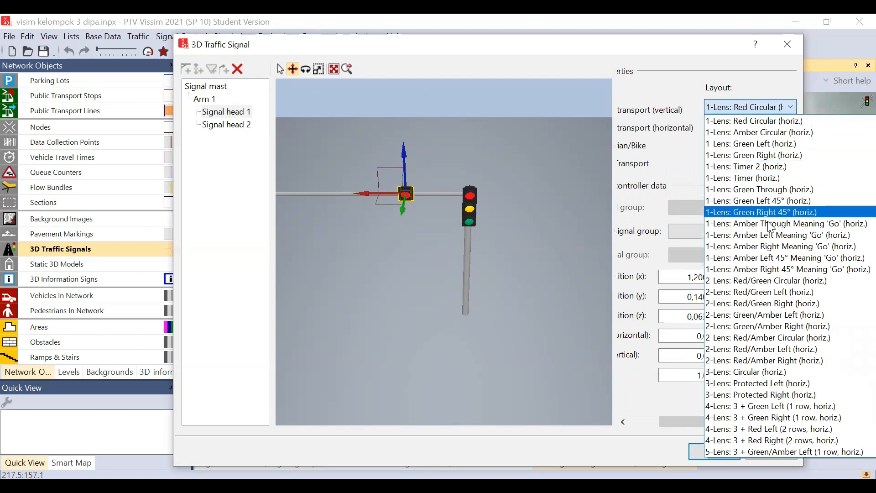
{"action": "left_click", "coordinate": [776, 372]}
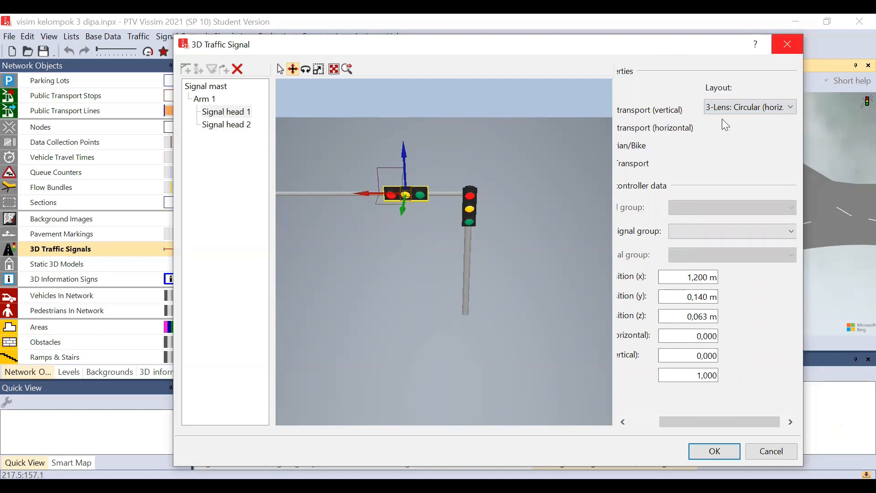
{"action": "left_click", "coordinate": [517, 218]}
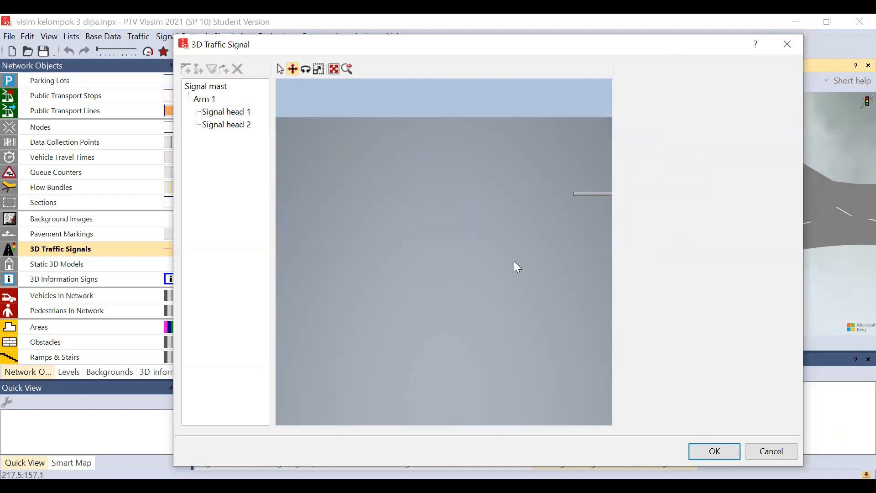
Set the length of the signal mast's horizontal arm to 3 m
{"action": "left_click_drag", "start_coordinate": [589, 297], "coordinate": [435, 186]}
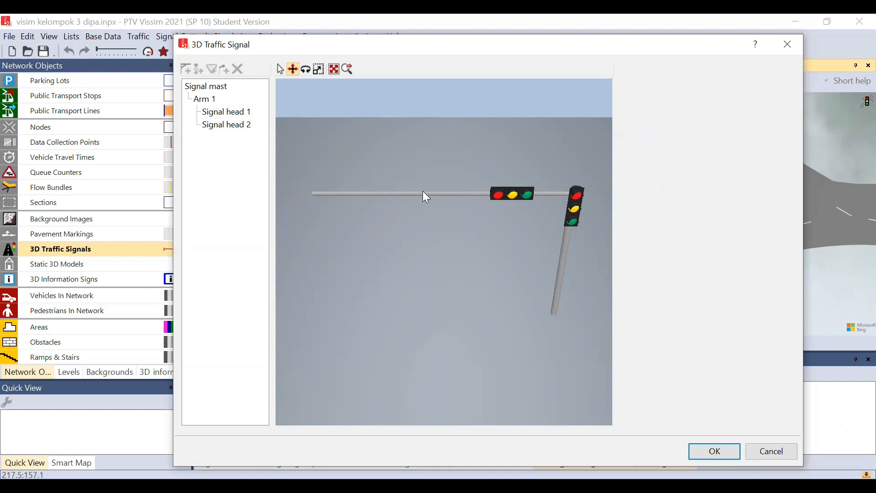
{"action": "left_click", "coordinate": [425, 194]}
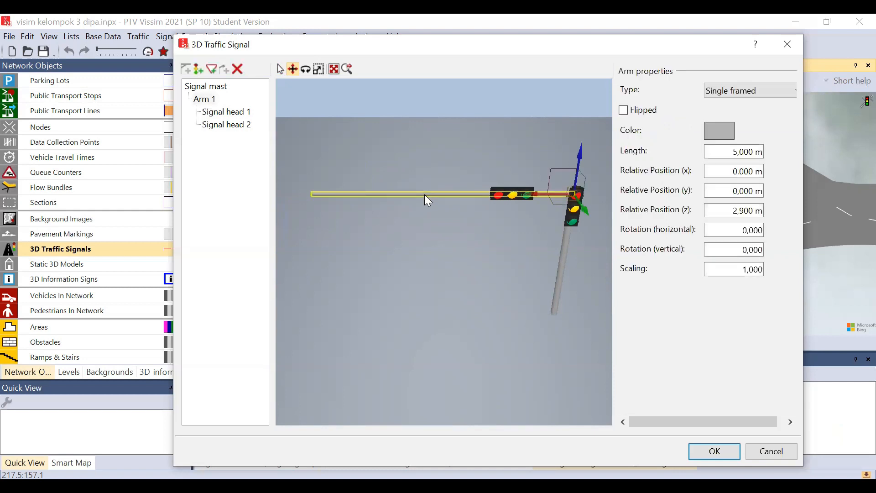
{"action": "left_click", "coordinate": [738, 152]}
{"action": "left_click_drag", "start_coordinate": [677, 424], "coordinate": [756, 436]}
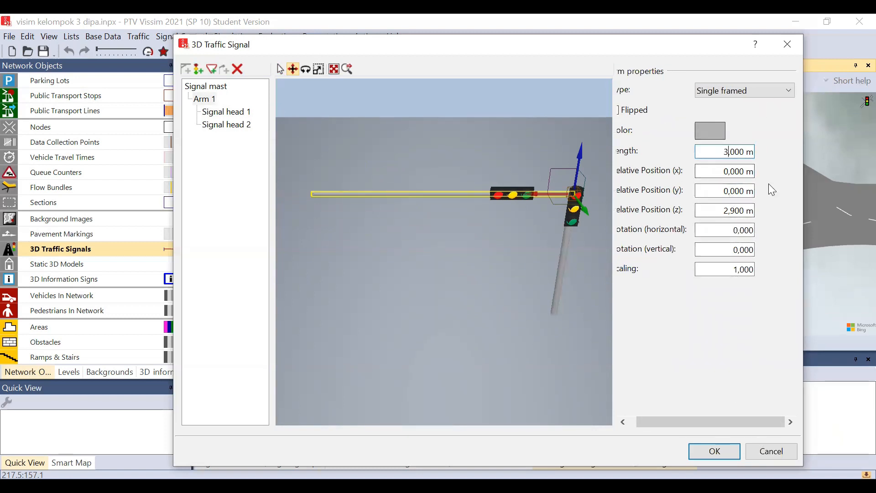
{"action": "left_click", "coordinate": [741, 172]}
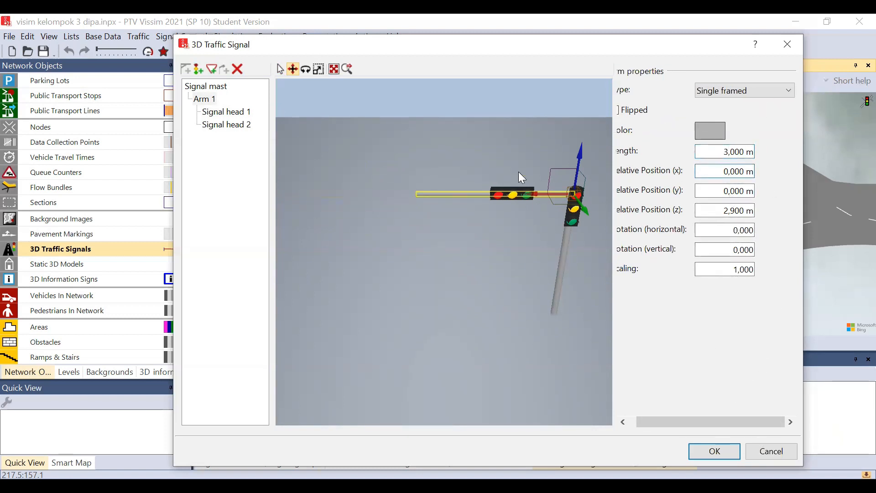
{"action": "left_click", "coordinate": [513, 238]}
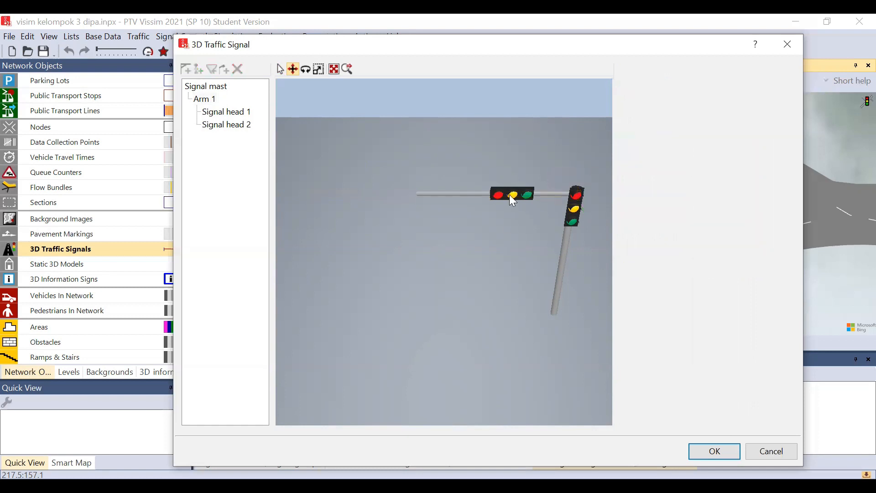
Shift the horizontal signal head along the arm towards its free end and accept the 3D traffic signal
{"action": "left_click", "coordinate": [510, 194]}
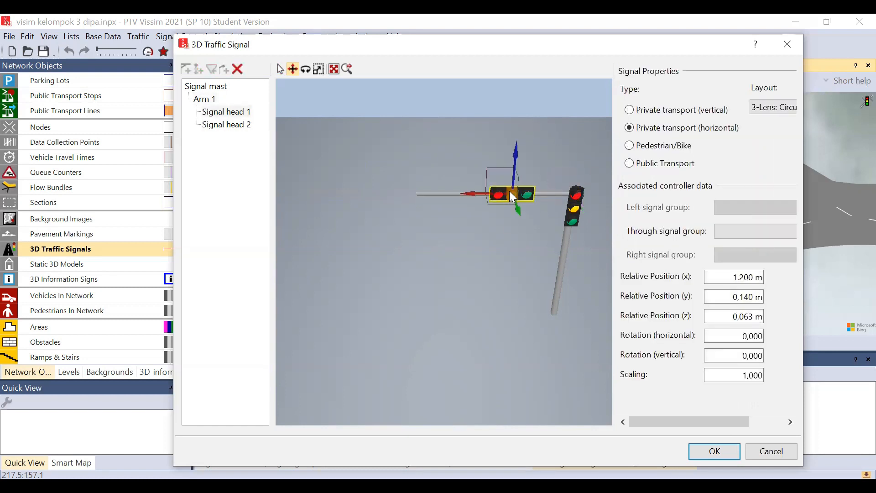
{"action": "left_click_drag", "start_coordinate": [509, 184], "coordinate": [484, 185]}
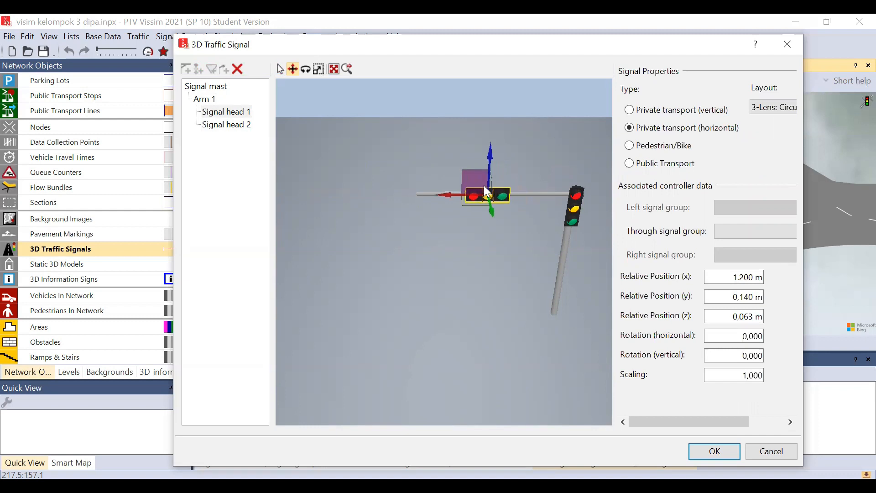
{"action": "left_click", "coordinate": [494, 265]}
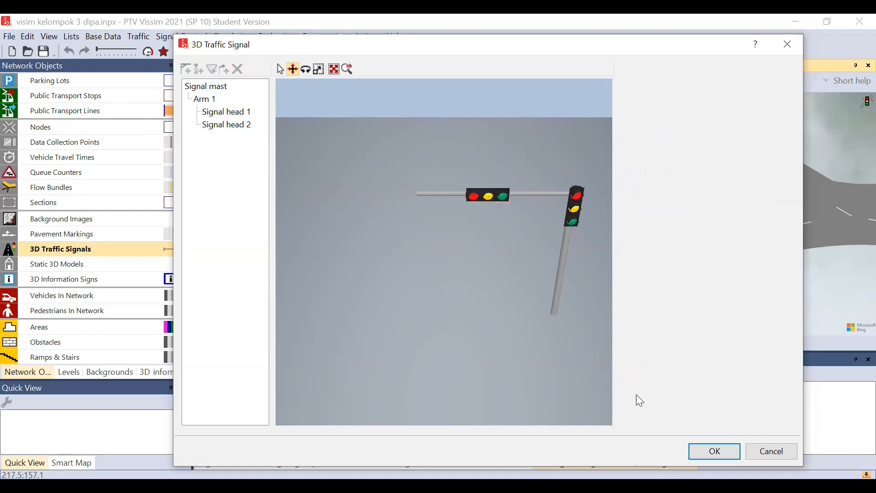
{"action": "left_click", "coordinate": [715, 451]}
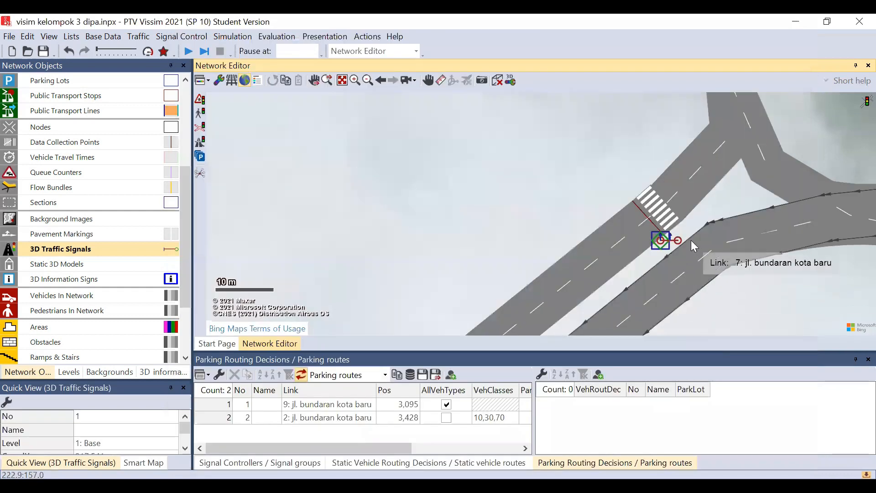
Rotate the 3D traffic signal so its arm extends over the road along the stop line before the crosswalk
{"action": "left_click_drag", "start_coordinate": [680, 247], "coordinate": [654, 234]}
{"action": "left_click", "coordinate": [672, 227]}
{"action": "left_click", "coordinate": [700, 204]}
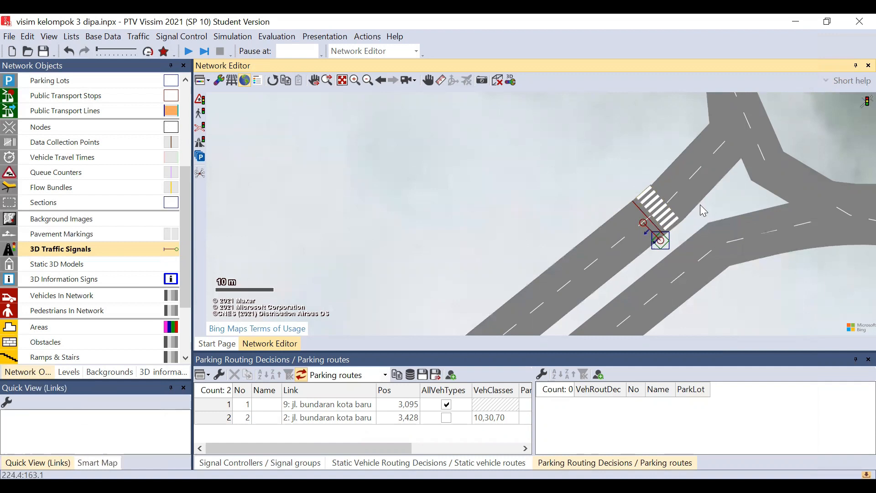
Position the 3D traffic signal so its mast stands at the road edge beside the crosswalk's stop line
{"action": "left_click_drag", "start_coordinate": [678, 259], "coordinate": [686, 253]}
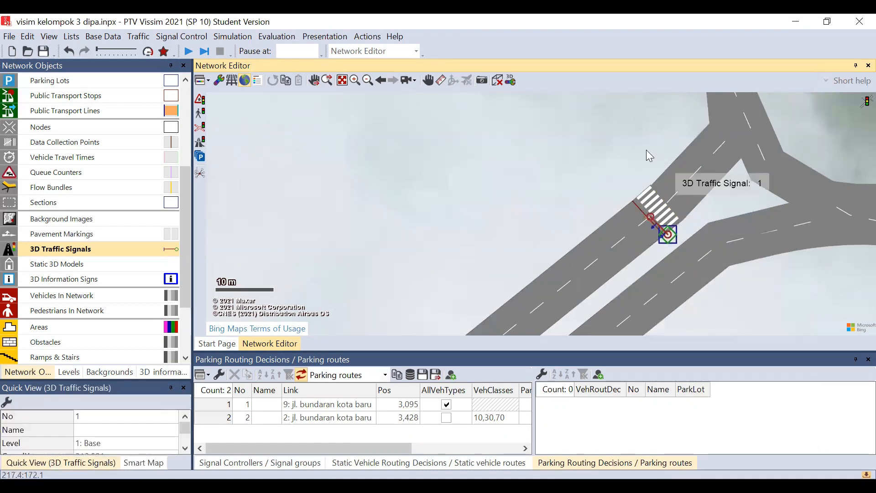
{"action": "left_click", "coordinate": [546, 116]}
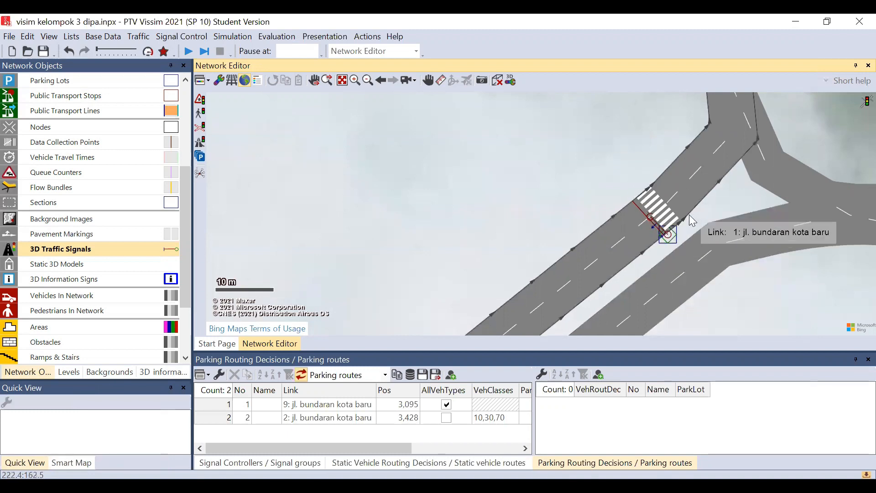
{"action": "left_click", "coordinate": [685, 250]}
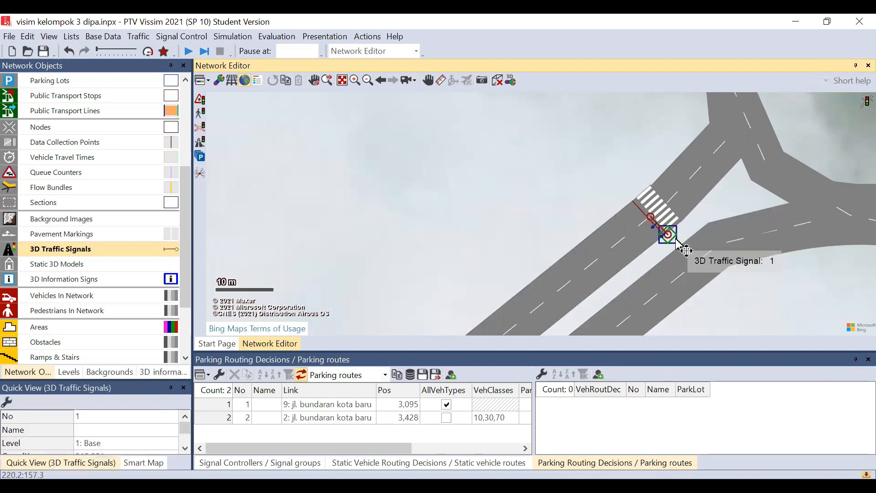
{"action": "left_click_drag", "start_coordinate": [685, 250], "coordinate": [680, 253]}
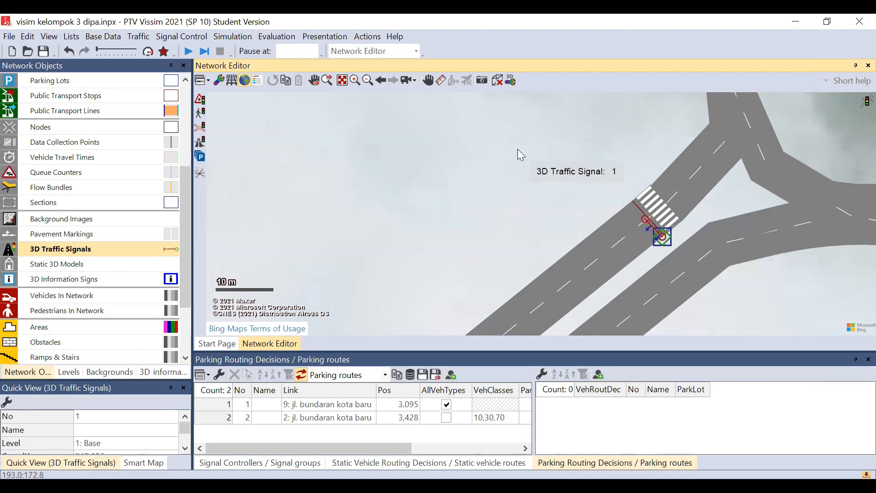
{"action": "left_click", "coordinate": [517, 149]}
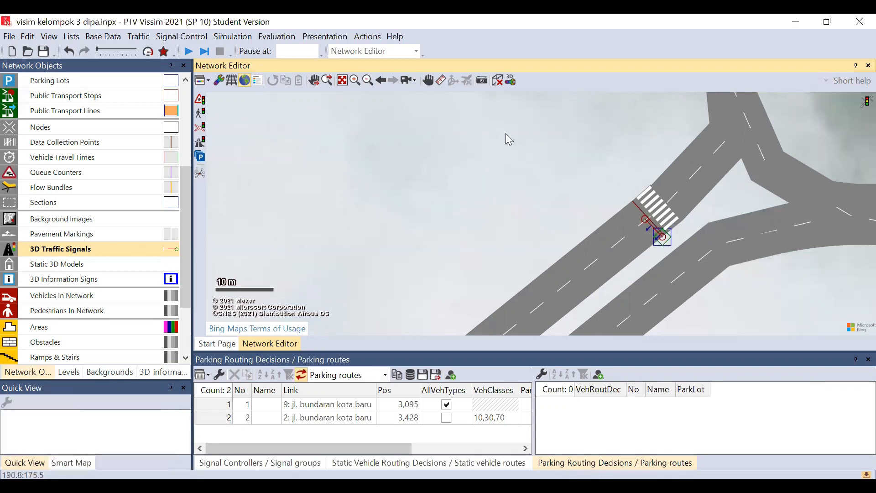
Inspect the traffic signal and crosswalk at driver's perspective in 3D mode, and return to the 2D network view
{"action": "left_click", "coordinate": [501, 82]}
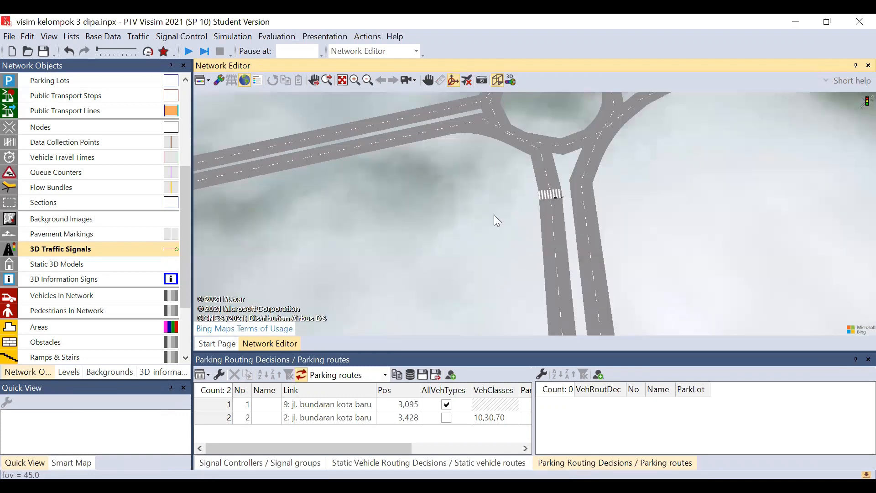
{"action": "scroll", "coordinate": [516, 226], "scroll_direction": "up", "scroll_amount": 6}
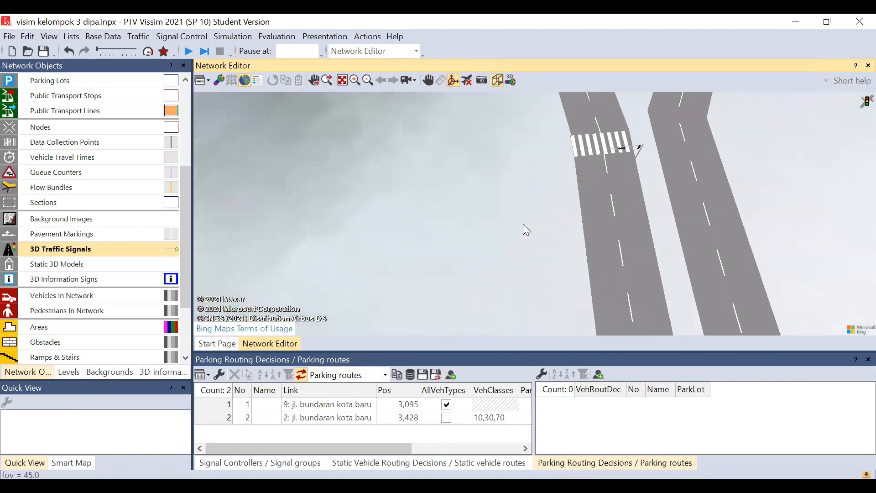
{"action": "left_click_drag", "start_coordinate": [704, 193], "coordinate": [692, 174]}
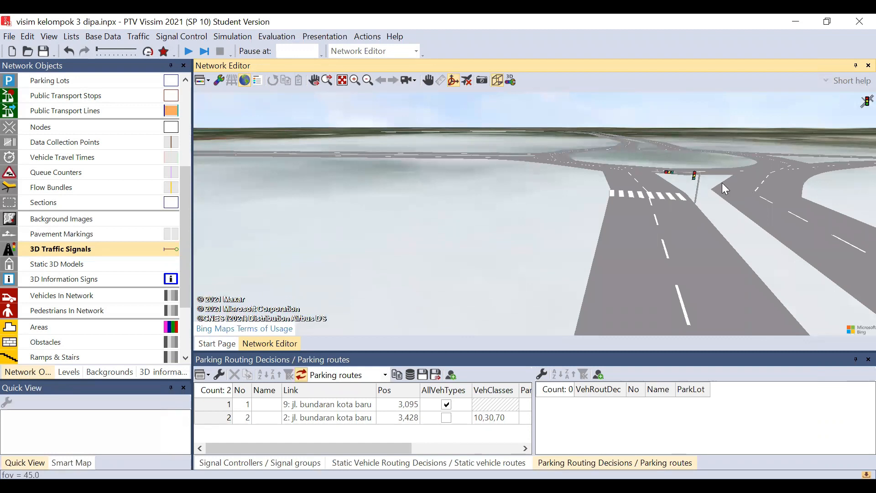
{"action": "left_click", "coordinate": [497, 80]}
Move the traffic signal's vertical head in front of the mast top and its horizontal head slightly closer to the mast
{"action": "double_click", "coordinate": [657, 232]}
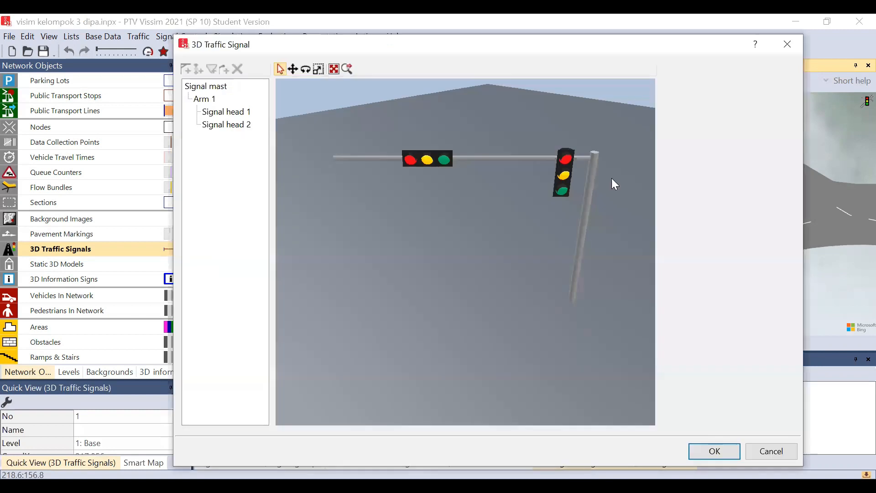
{"action": "left_click", "coordinate": [565, 168]}
{"action": "left_click", "coordinate": [293, 69]}
{"action": "left_click_drag", "start_coordinate": [549, 161], "coordinate": [579, 152]}
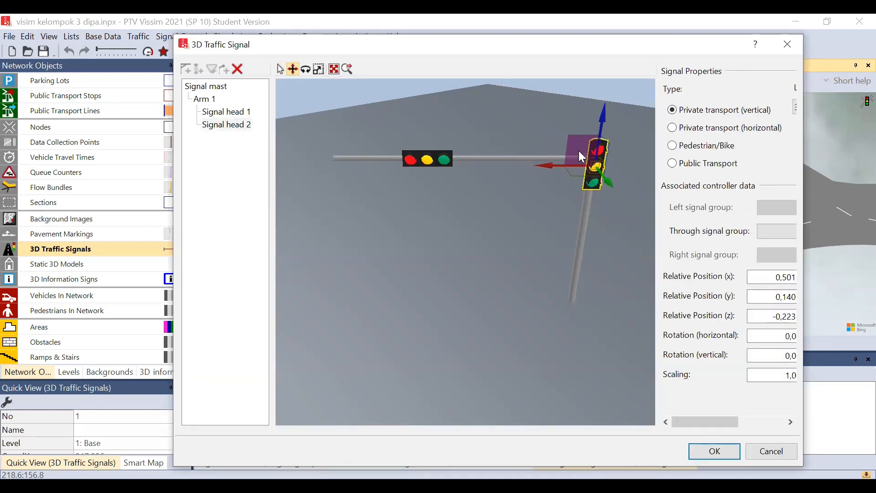
{"action": "left_click", "coordinate": [434, 155]}
{"action": "mouse_move", "coordinate": [402, 133]}
{"action": "left_mouse_down"}
{"action": "mouse_move", "coordinate": [424, 134]}
{"action": "mouse_move", "coordinate": [415, 133]}
{"action": "left_mouse_up"}
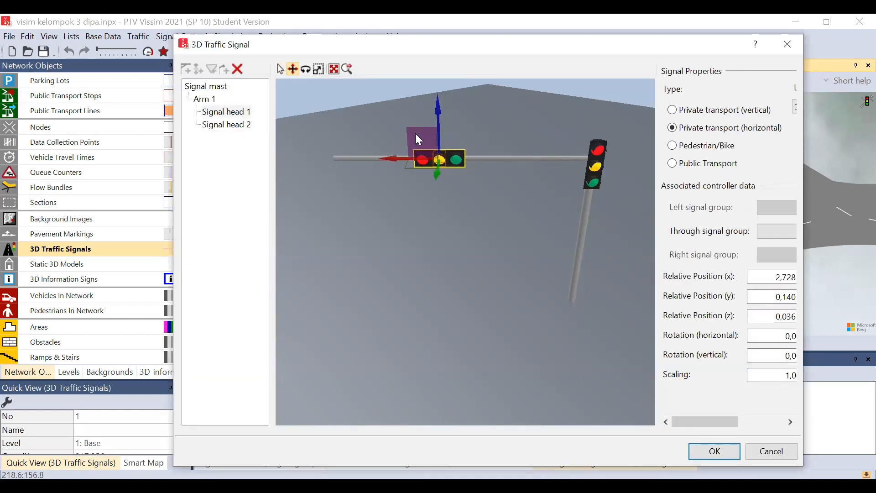
{"action": "left_click", "coordinate": [715, 451]}
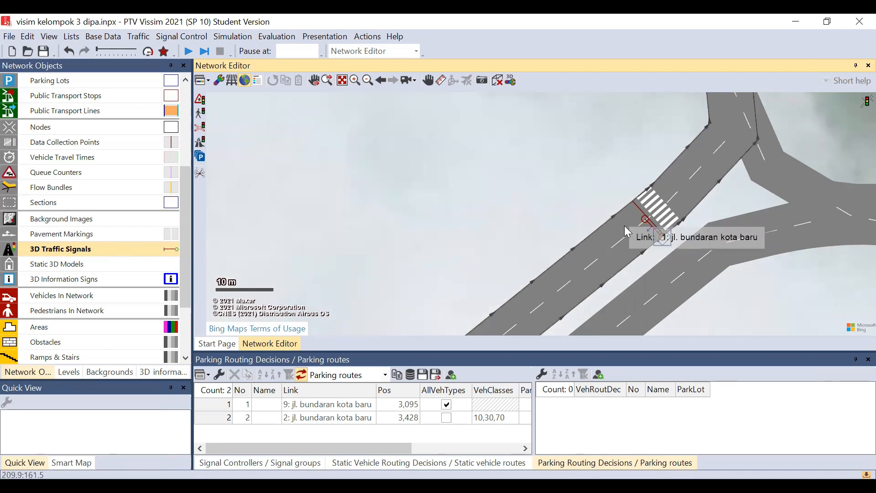
Add a new 3D traffic signal at the road edge just before the existing signal and attach a traffic sign to its mast
{"action": "right_click", "coordinate": [648, 251]}
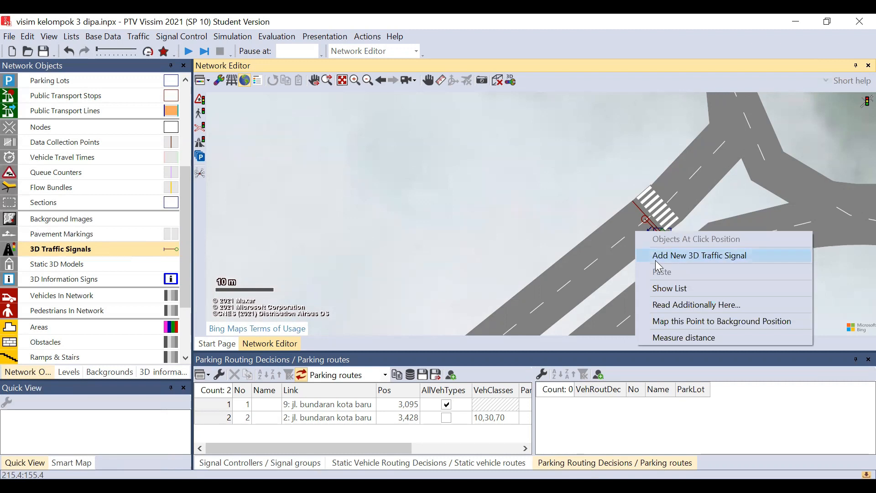
{"action": "left_click", "coordinate": [656, 261]}
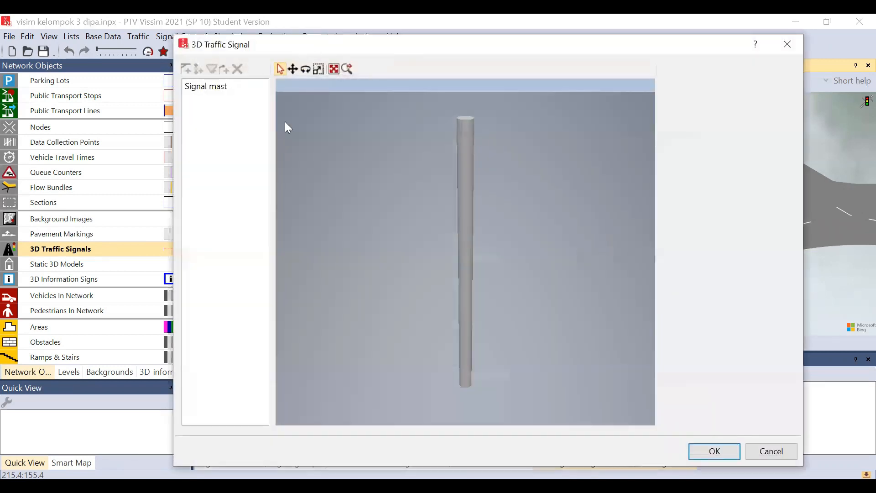
{"action": "left_click", "coordinate": [465, 179]}
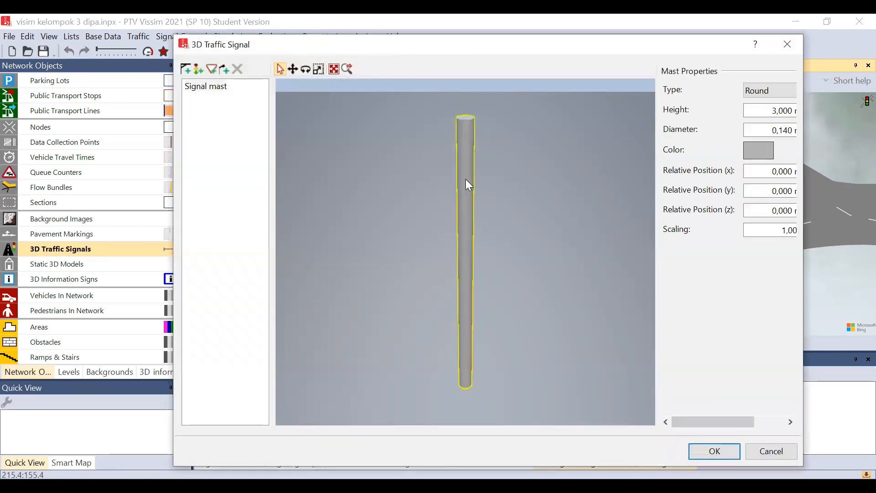
{"action": "left_click", "coordinate": [212, 69]}
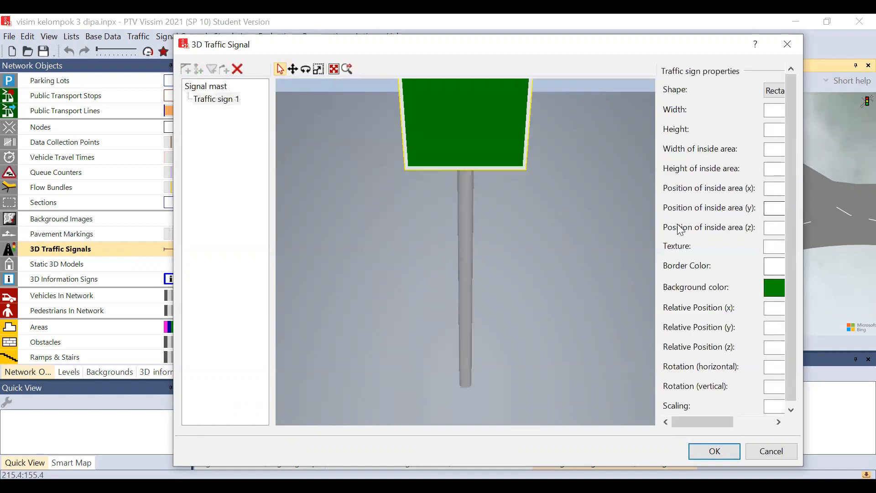
Change the traffic sign's shape to Circle, with the whole sign and its properties in view
{"action": "scroll", "coordinate": [598, 229], "scroll_direction": "down", "scroll_amount": 5}
{"action": "scroll", "coordinate": [529, 224], "scroll_direction": "up", "scroll_amount": 5}
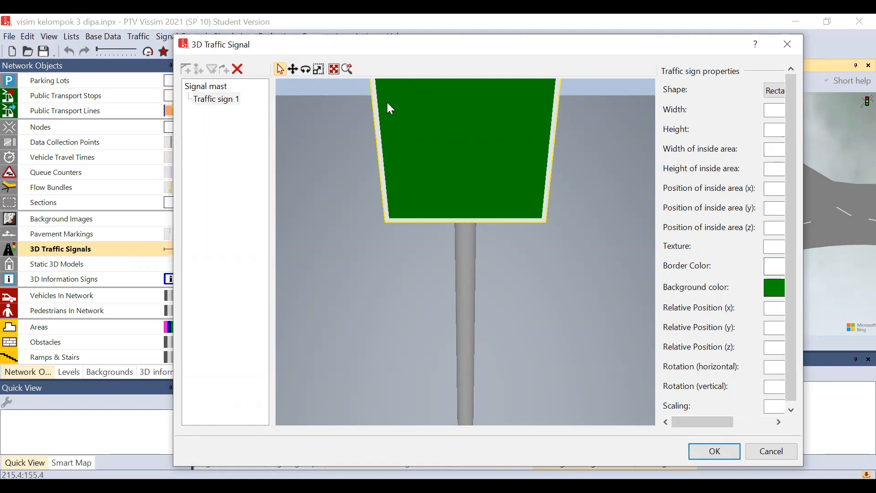
{"action": "left_click_drag", "start_coordinate": [695, 418], "coordinate": [744, 418]}
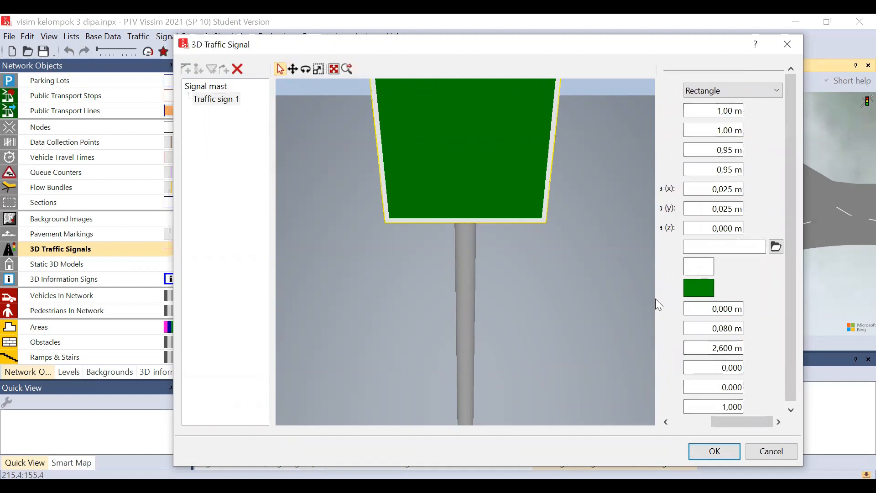
{"action": "left_click_drag", "start_coordinate": [657, 297], "coordinate": [627, 301]}
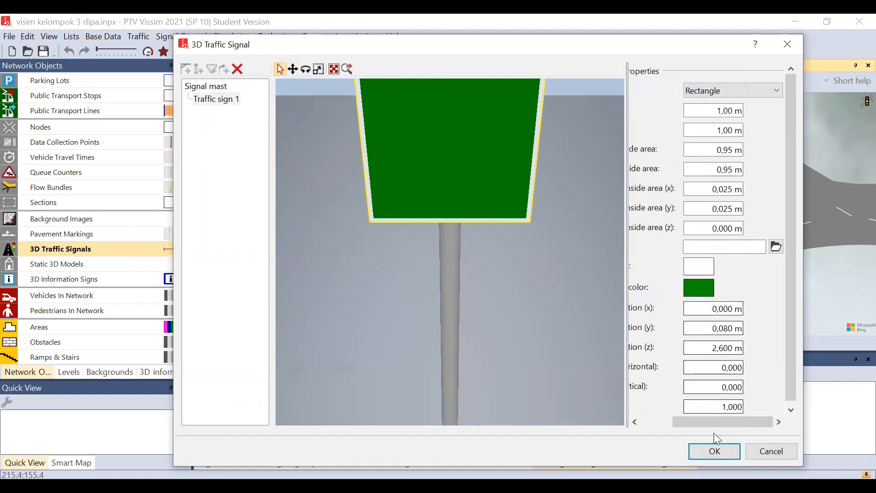
{"action": "left_click_drag", "start_coordinate": [673, 419], "coordinate": [640, 416]}
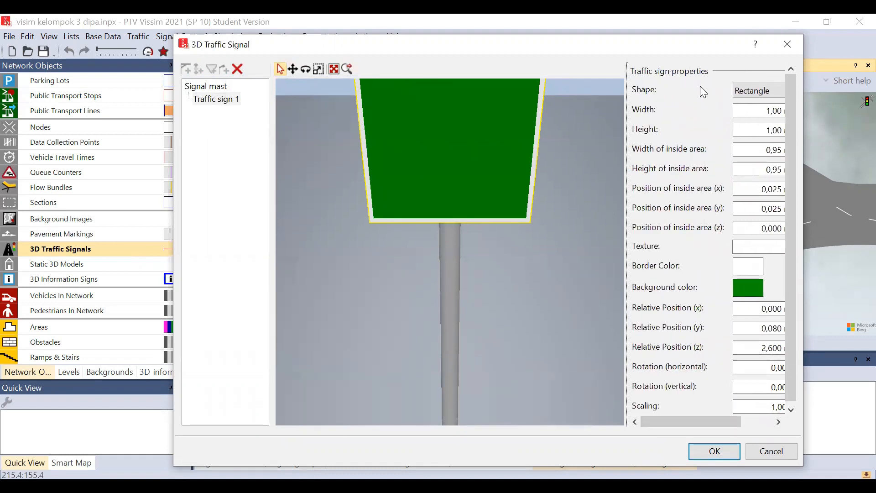
{"action": "left_click", "coordinate": [747, 91]}
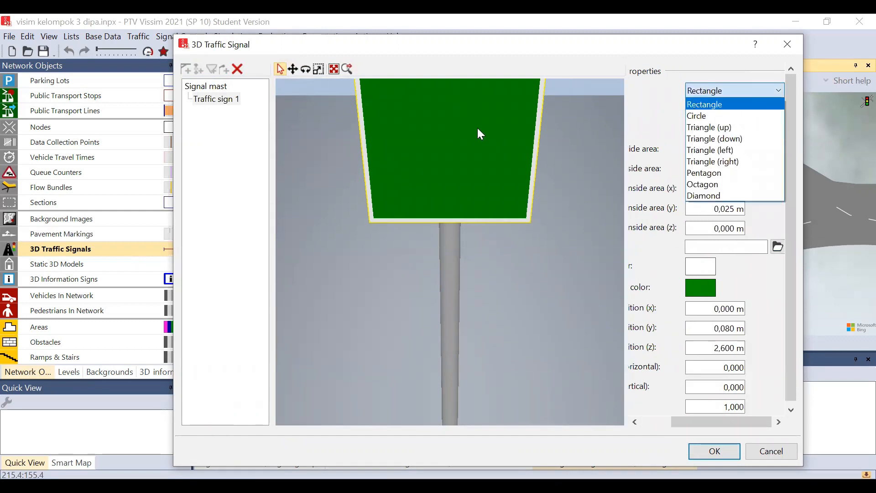
{"action": "left_click", "coordinate": [501, 189]}
{"action": "left_click", "coordinate": [737, 90]}
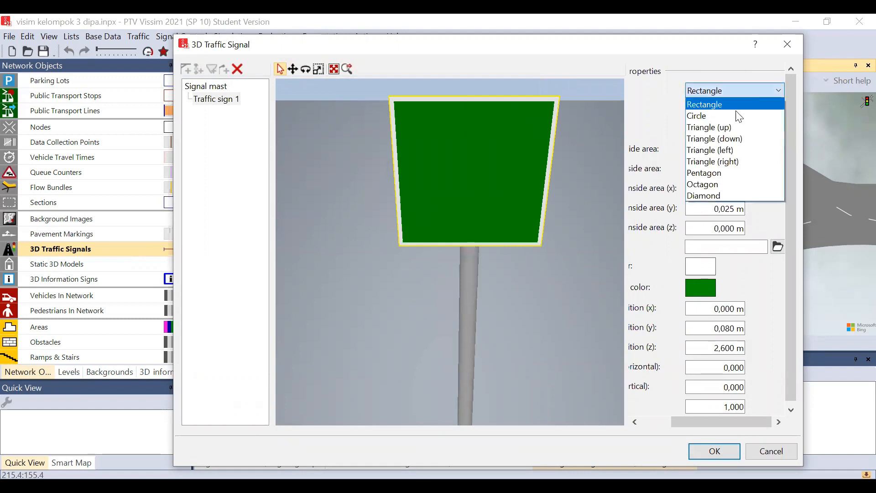
{"action": "left_click", "coordinate": [737, 115]}
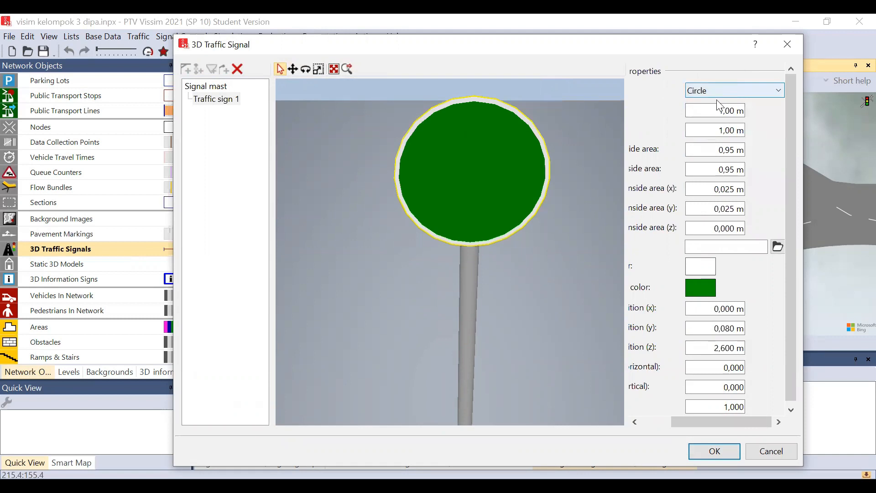
Try the Triangle (up), Pentagon, Octagon and Diamond shapes on the traffic sign, and return it to Circle
{"action": "scroll", "coordinate": [720, 92], "scroll_direction": "down", "scroll_amount": 1}
{"action": "left_click", "coordinate": [719, 92]}
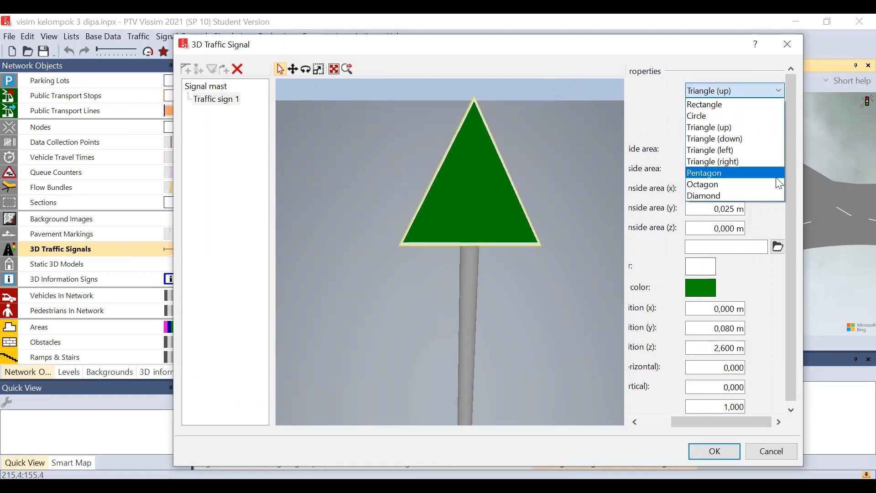
{"action": "left_click", "coordinate": [734, 173]}
{"action": "left_click", "coordinate": [737, 90]}
{"action": "left_click", "coordinate": [719, 186]}
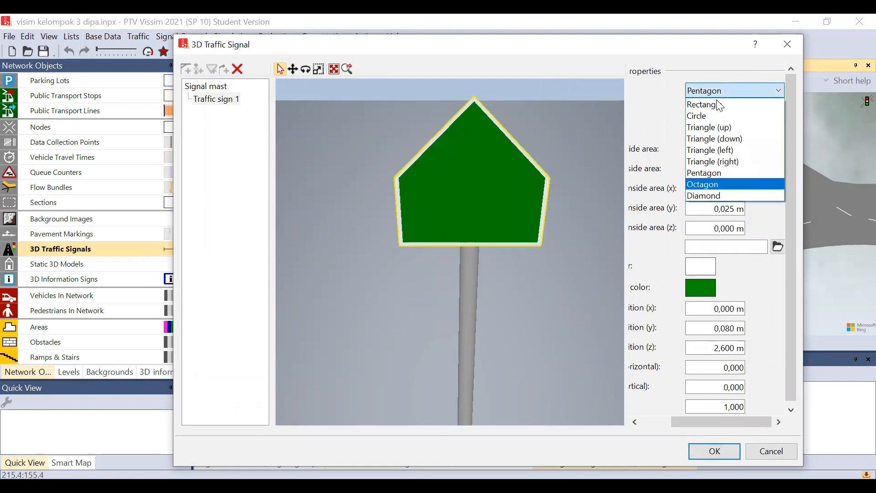
{"action": "left_click", "coordinate": [717, 90]}
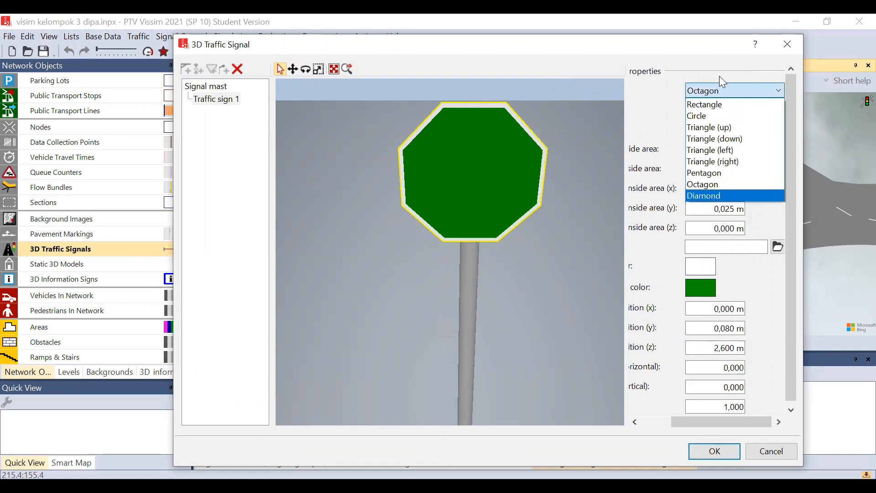
{"action": "left_click", "coordinate": [721, 196]}
{"action": "left_click", "coordinate": [720, 91]}
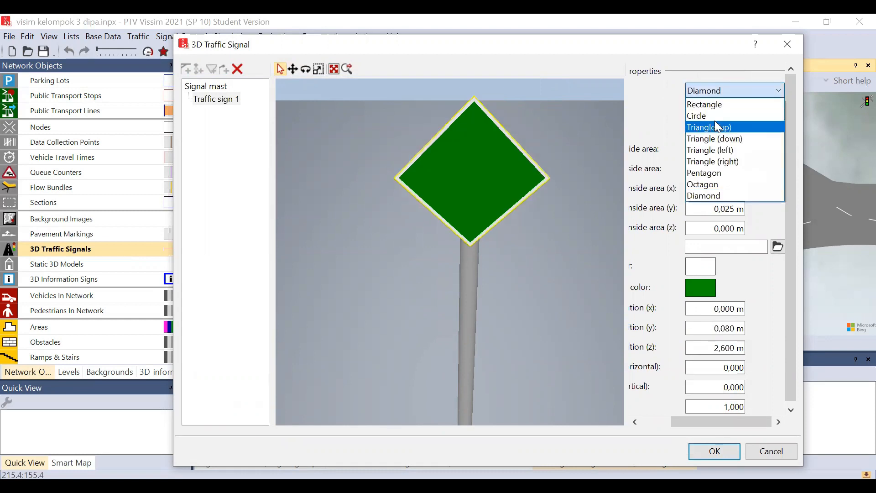
{"action": "left_click", "coordinate": [718, 117]}
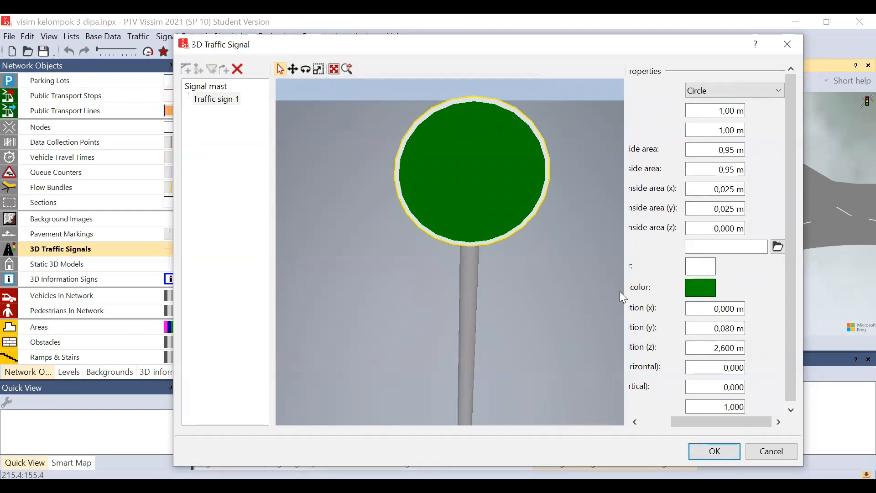
Set the traffic sign's background color to a blue-violet shade
{"action": "left_click", "coordinate": [713, 286]}
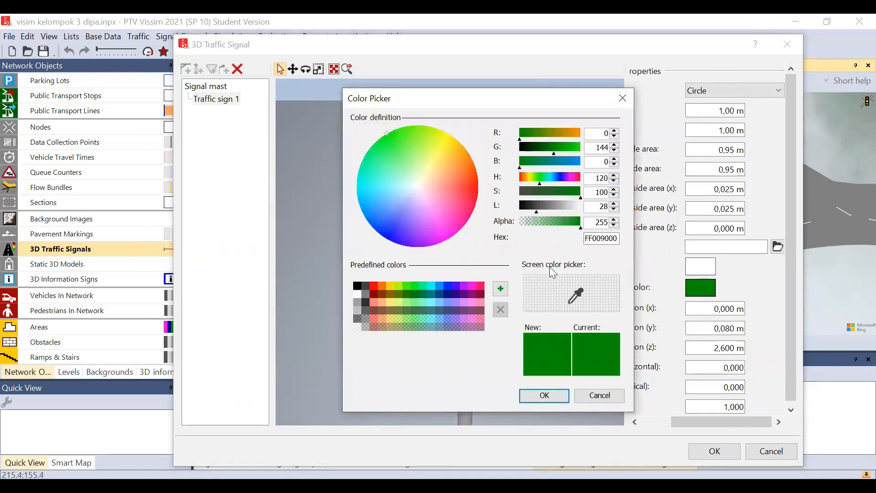
{"action": "left_click", "coordinate": [415, 239]}
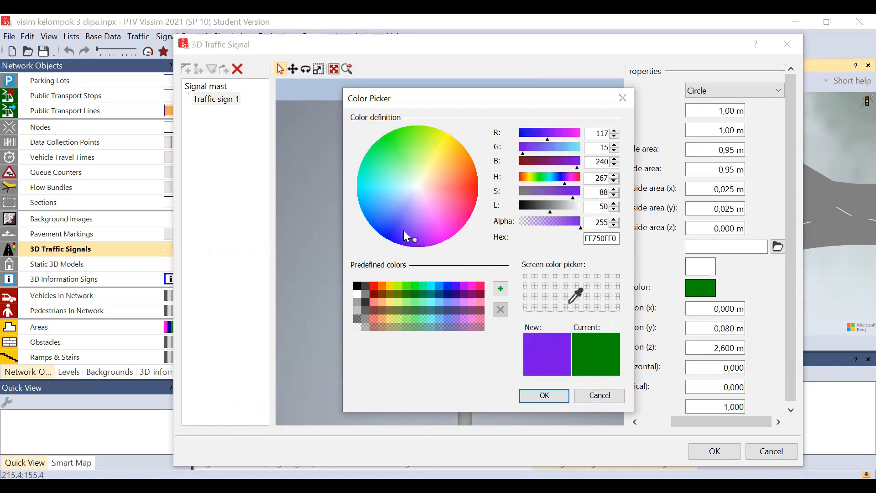
{"action": "left_click", "coordinate": [402, 226]}
{"action": "left_click", "coordinate": [543, 395]}
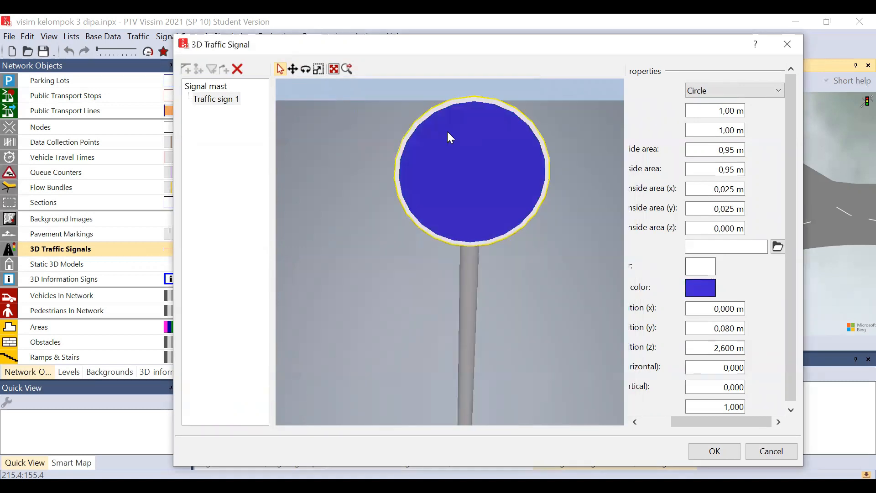
Apply the texture StVO 267 - Do Not Enter.png from the Signs folder to the traffic sign and accept the 3D signal
{"action": "left_click_drag", "start_coordinate": [727, 424], "coordinate": [690, 423]}
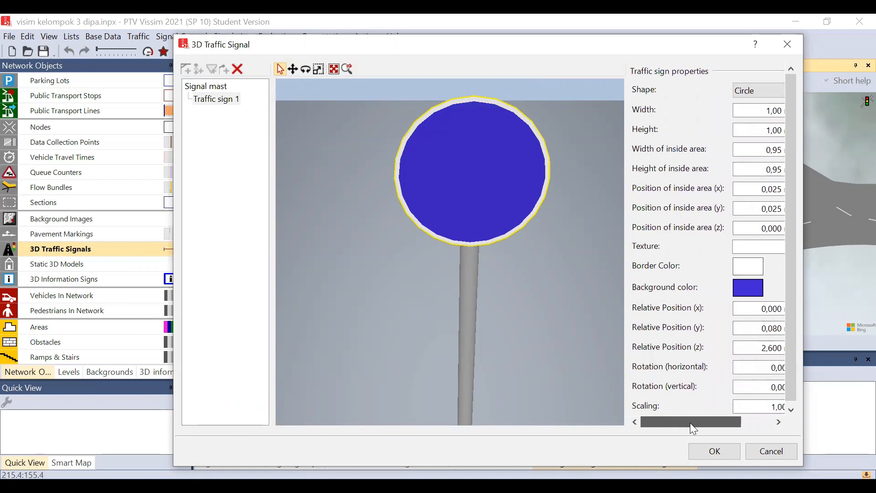
{"action": "left_click_drag", "start_coordinate": [689, 422], "coordinate": [770, 426]}
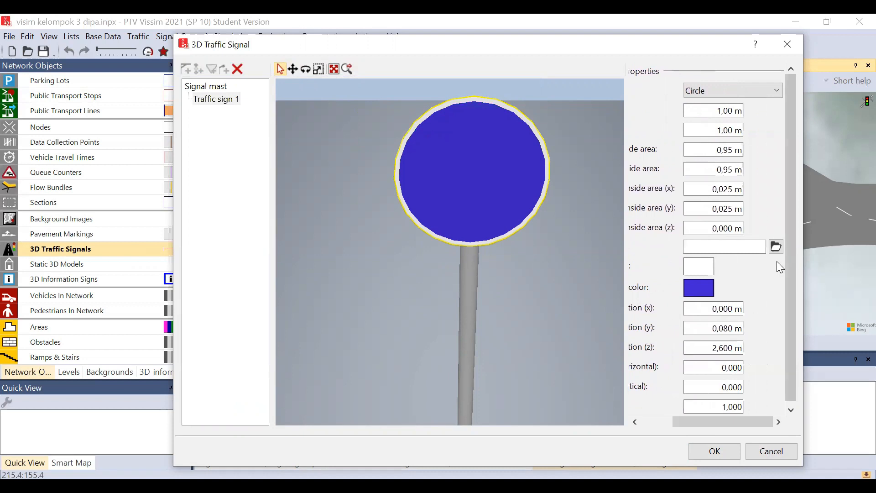
{"action": "left_click", "coordinate": [776, 248]}
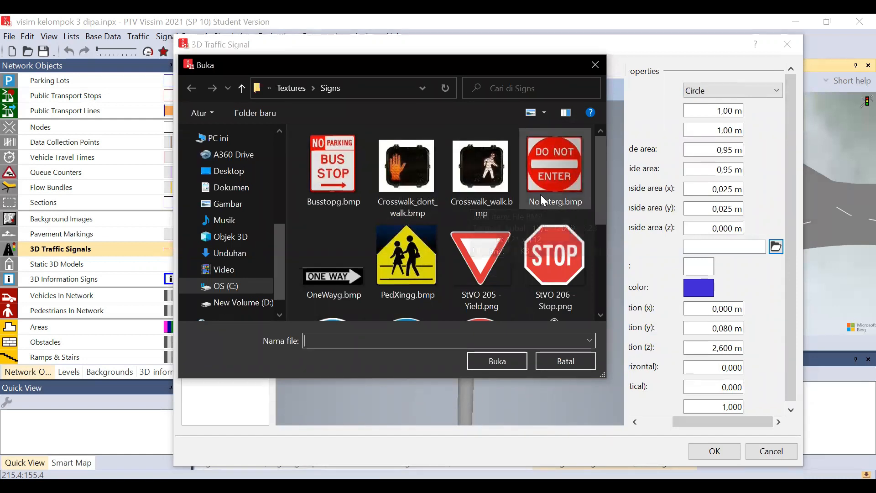
{"action": "scroll", "coordinate": [540, 194], "scroll_direction": "down", "scroll_amount": 4}
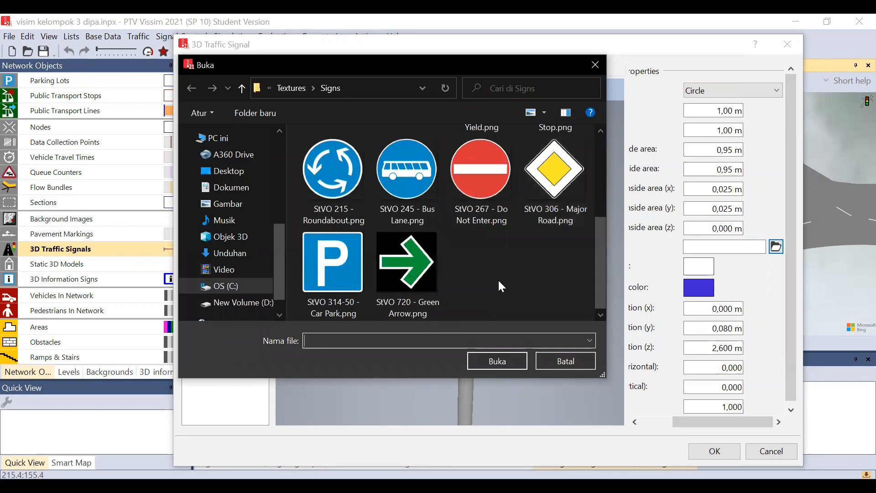
{"action": "scroll", "coordinate": [499, 282], "scroll_direction": "up", "scroll_amount": 3}
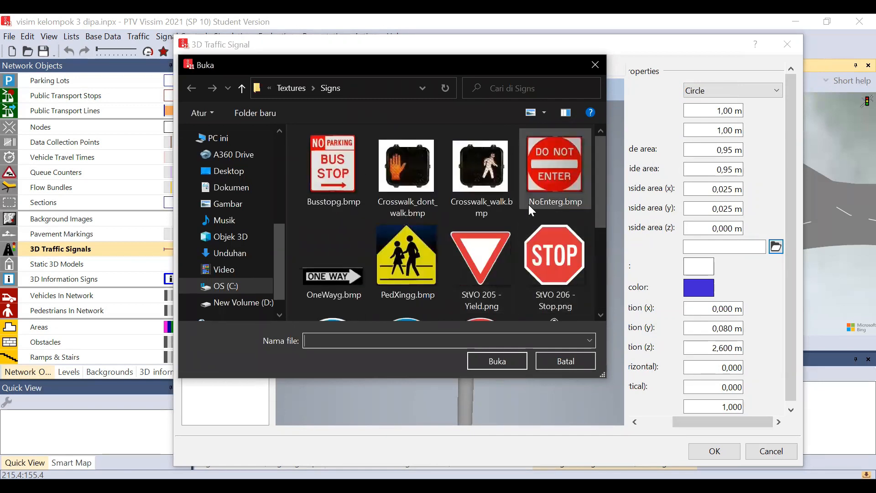
{"action": "scroll", "coordinate": [502, 228], "scroll_direction": "down", "scroll_amount": 3}
{"action": "double_click", "coordinate": [494, 201]}
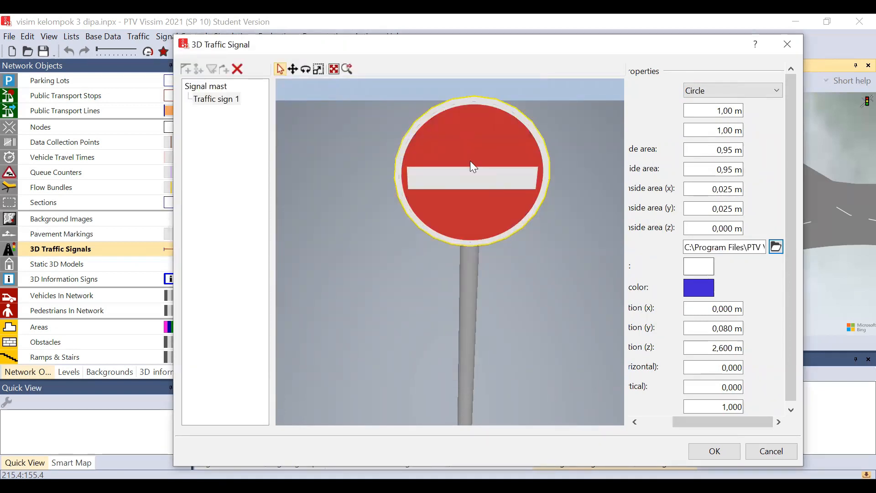
{"action": "left_click", "coordinate": [704, 451]}
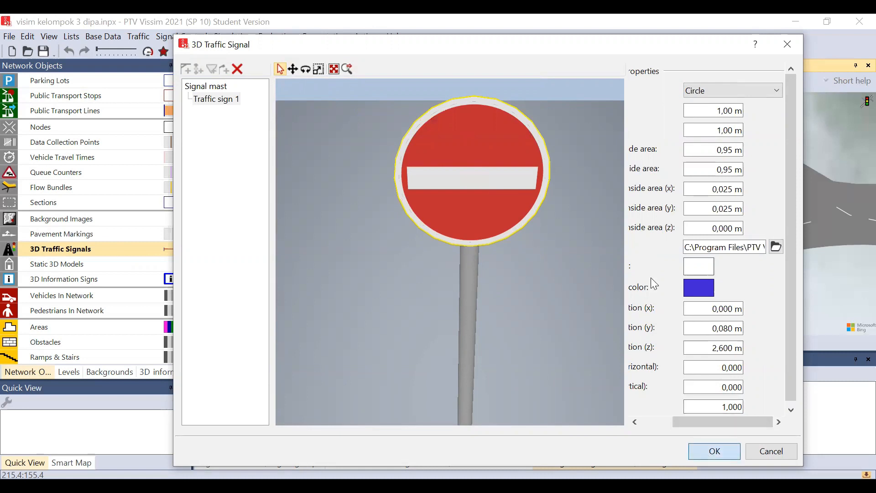
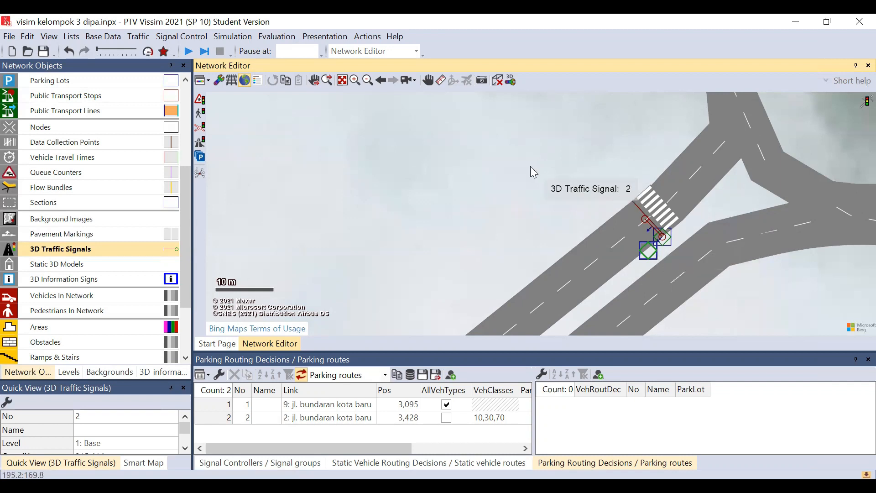
Add a new 3D traffic signal at the road edge before the traffic sign, attach a street light to its mast, and turn the light over the road
{"action": "right_click", "coordinate": [633, 273]}
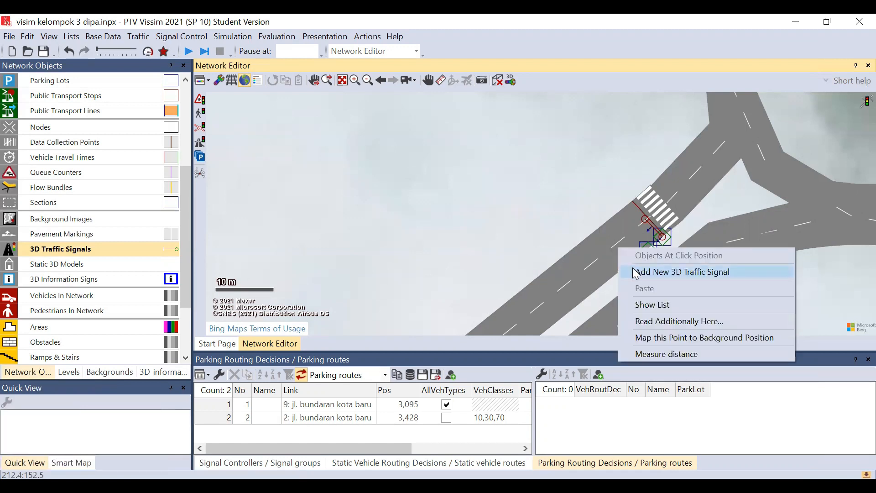
{"action": "left_click", "coordinate": [636, 272]}
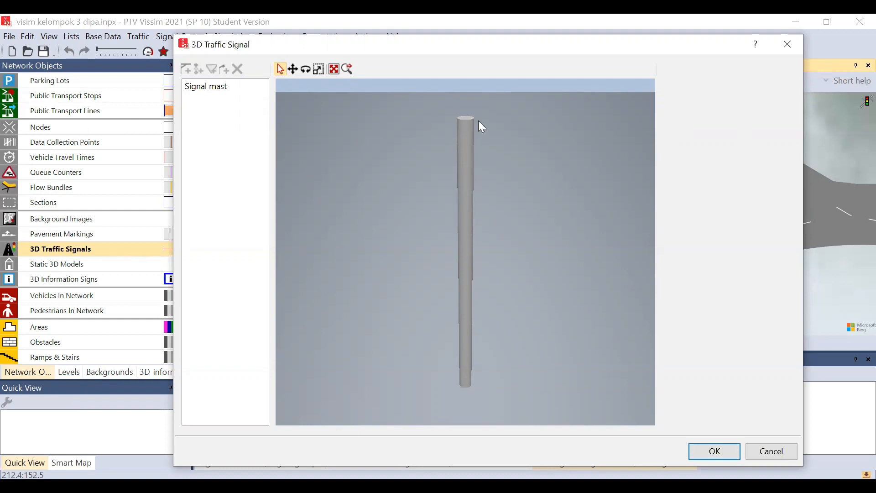
{"action": "left_click", "coordinate": [465, 140]}
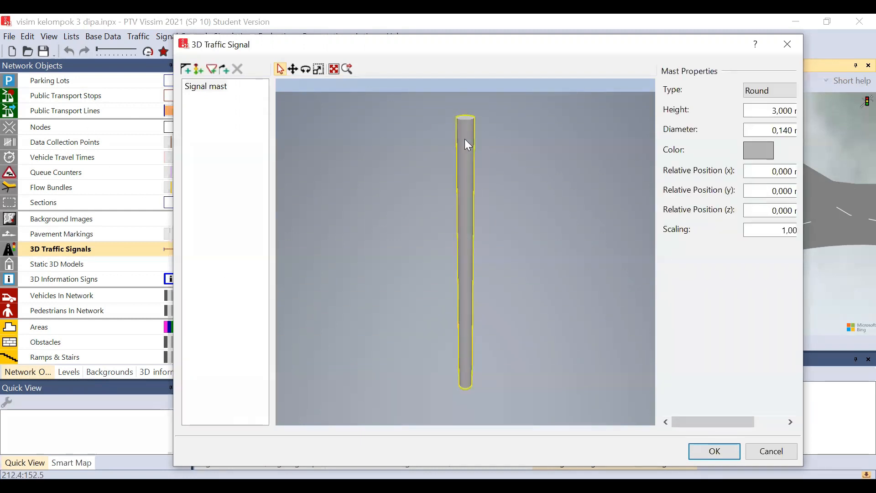
{"action": "left_click", "coordinate": [224, 70]}
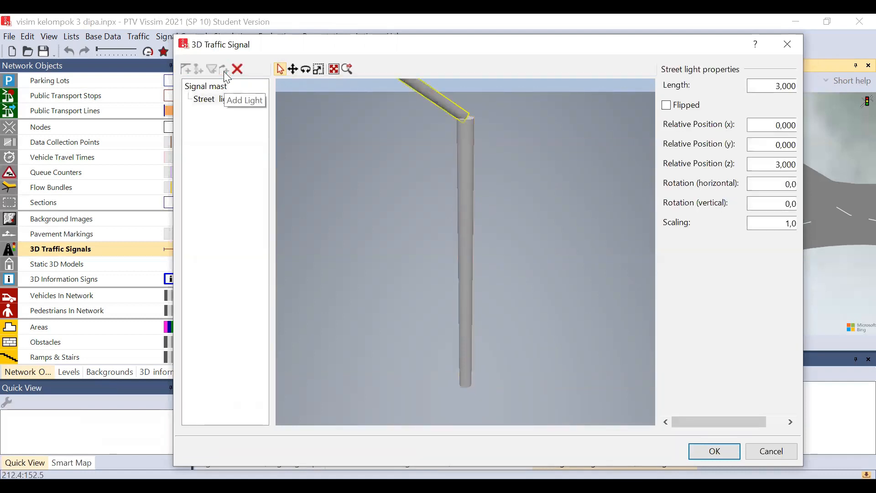
{"action": "scroll", "coordinate": [493, 188], "scroll_direction": "down", "scroll_amount": 4}
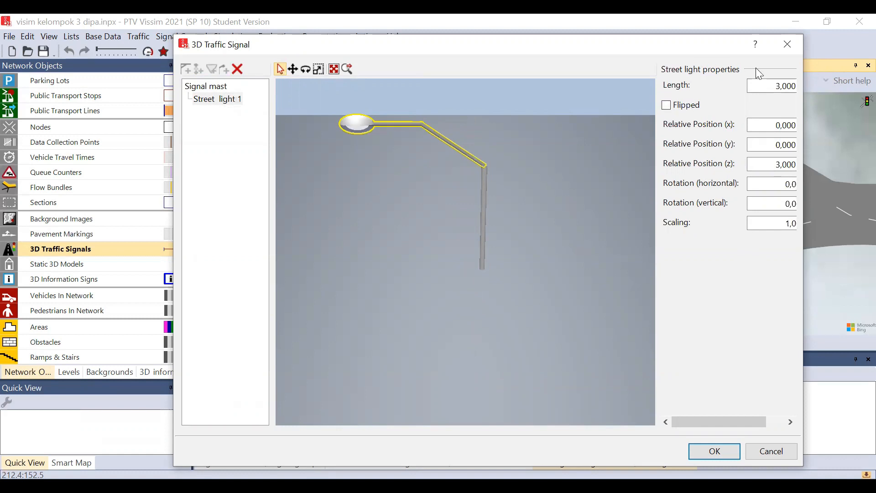
{"action": "left_click_drag", "start_coordinate": [722, 421], "coordinate": [684, 421]}
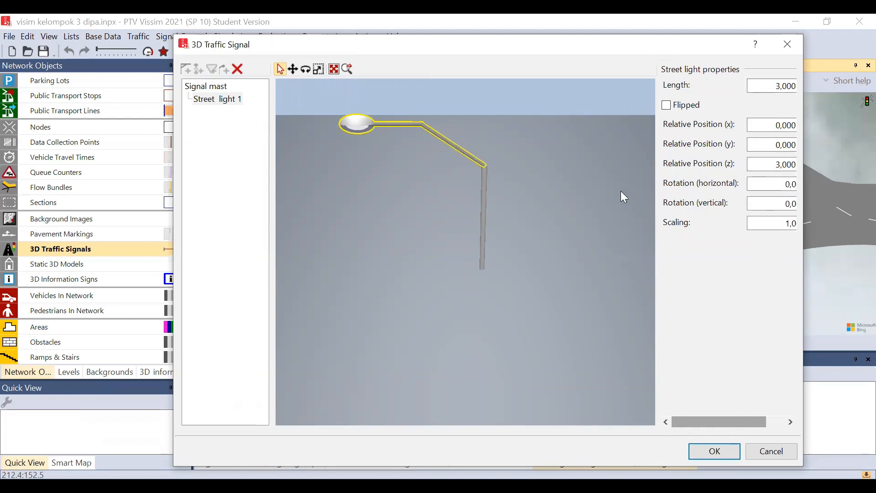
{"action": "left_click", "coordinate": [714, 450]}
{"action": "left_click_drag", "start_coordinate": [657, 270], "coordinate": [623, 254]}
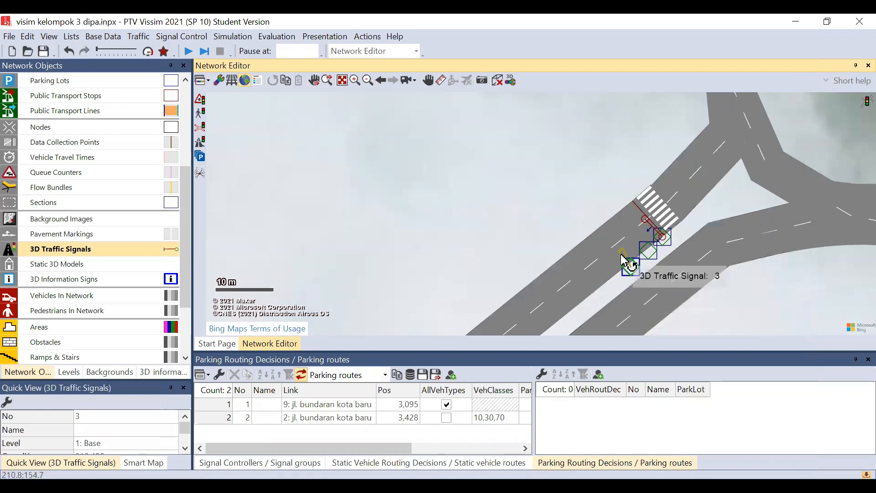
{"action": "left_click_drag", "start_coordinate": [629, 269], "coordinate": [624, 259]}
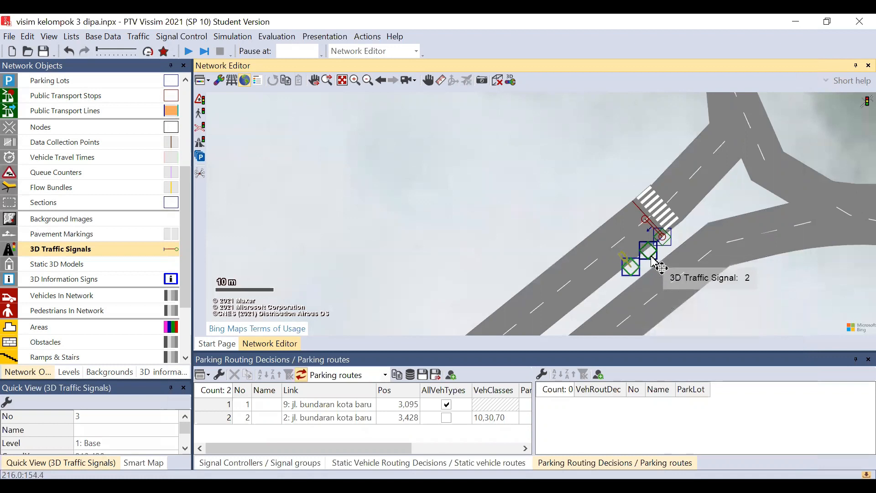
Move the traffic sign's mast across to the opposite road edge, offset about -7.1 m in X and 7.0 m in Y, and select the street light
{"action": "left_click_drag", "start_coordinate": [646, 255], "coordinate": [606, 213]}
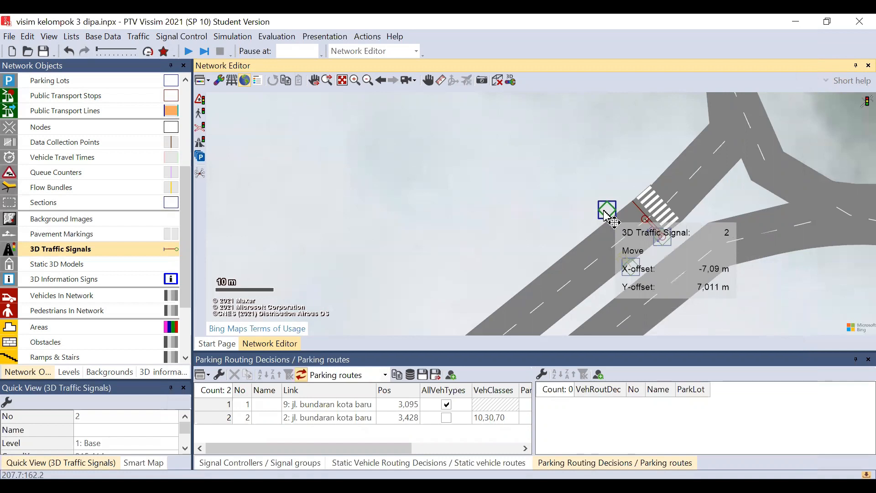
{"action": "left_click_drag", "start_coordinate": [605, 213], "coordinate": [606, 213]}
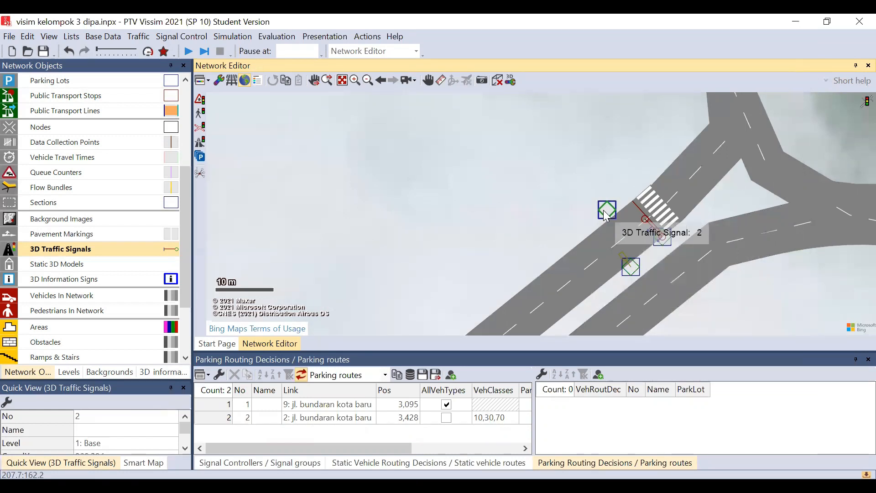
{"action": "left_click", "coordinate": [623, 282]}
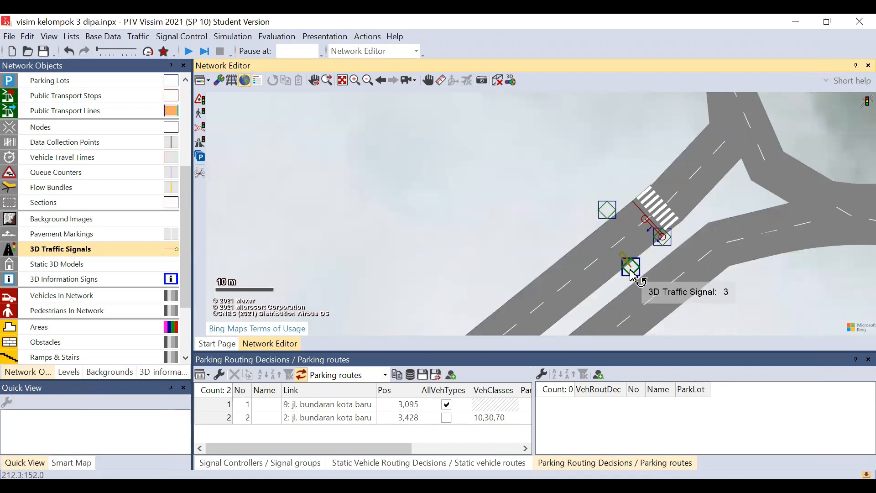
{"action": "left_click", "coordinate": [631, 274]}
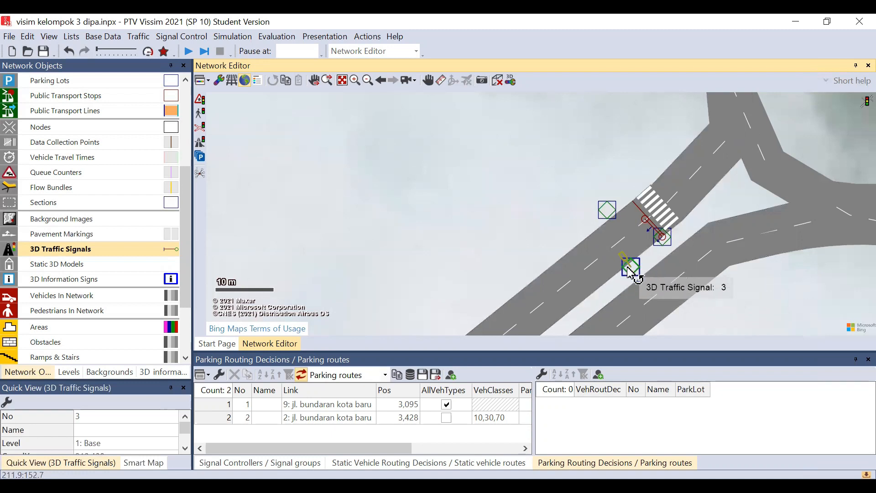
Duplicate the street light farther from the crossing along the median and turn the two lights over opposite carriageways
{"action": "left_click", "coordinate": [617, 290]}
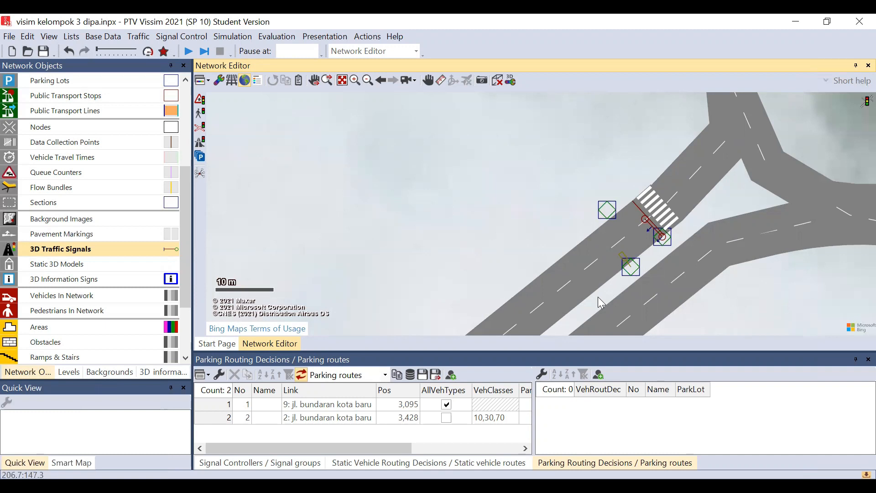
{"action": "right_click", "coordinate": [598, 296], "text": "ctrl"}
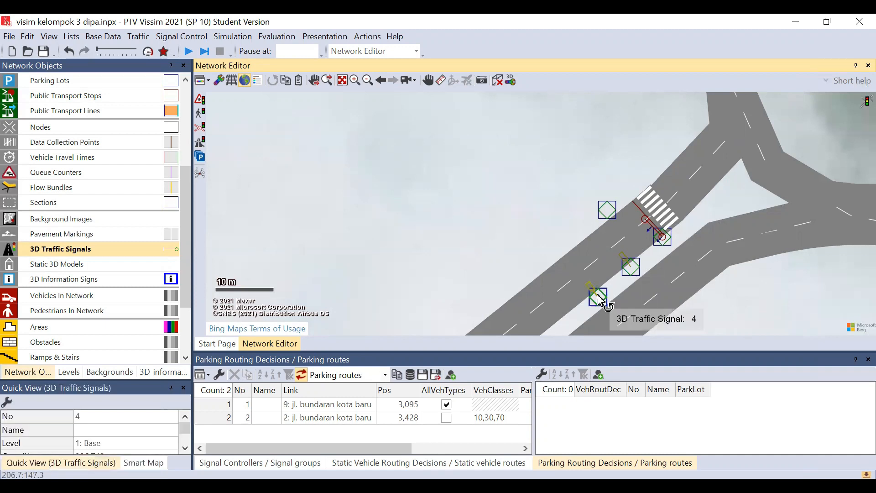
{"action": "left_click_drag", "start_coordinate": [598, 296], "coordinate": [627, 306]}
{"action": "left_click_drag", "start_coordinate": [629, 263], "coordinate": [619, 252]}
{"action": "left_click", "coordinate": [492, 220]}
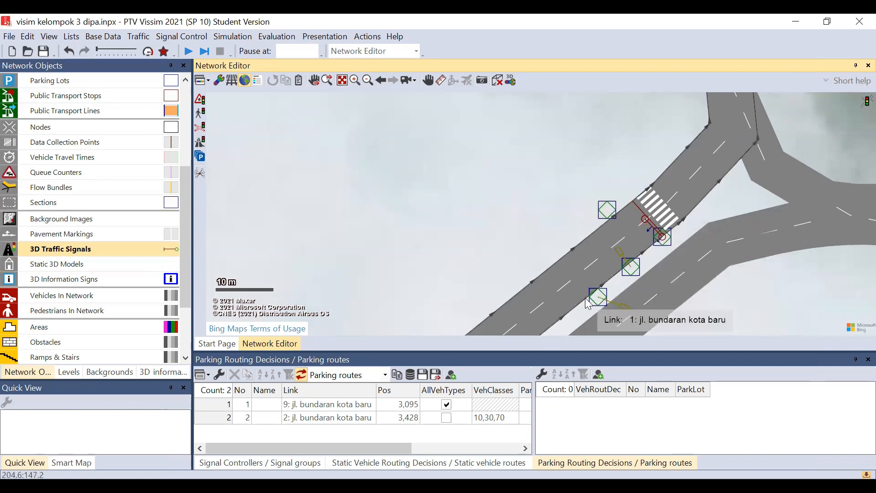
{"action": "left_click_drag", "start_coordinate": [597, 298], "coordinate": [622, 313]}
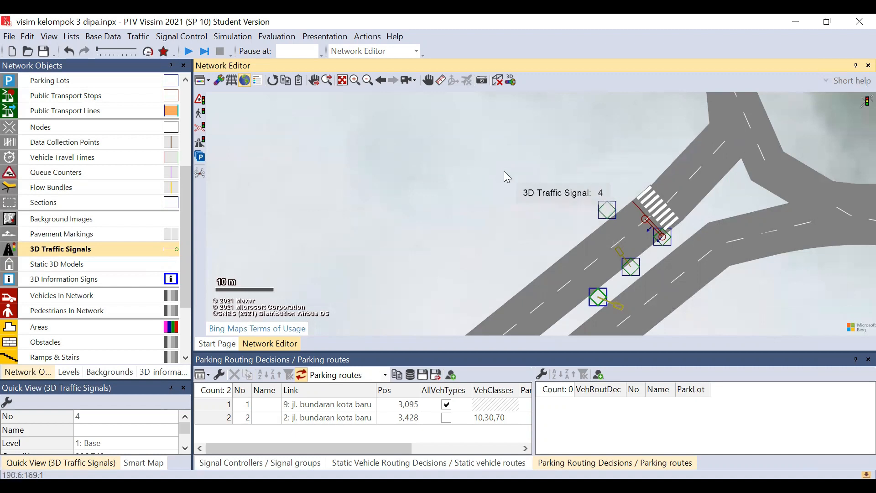
Start a new static 3D model on the open ground beside the pedestrian crossing and browse the directory of default models
{"action": "left_click", "coordinate": [103, 264]}
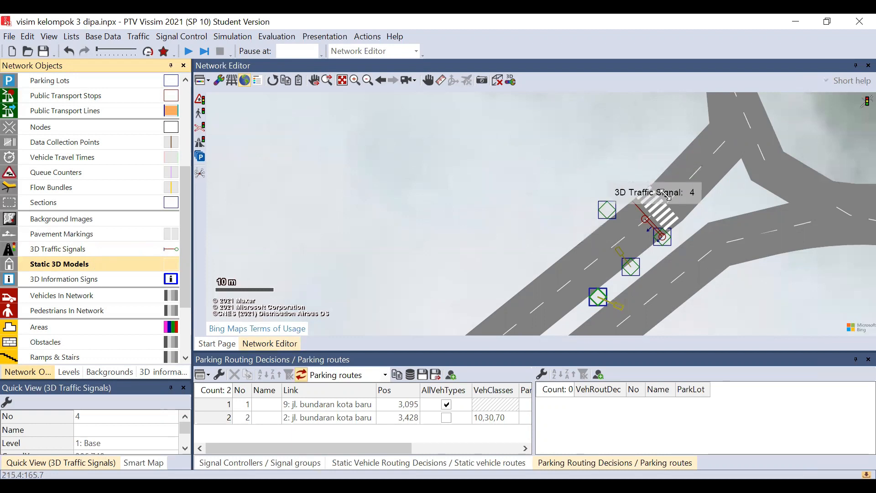
{"action": "left_click", "coordinate": [427, 80]}
{"action": "left_click_drag", "start_coordinate": [570, 184], "coordinate": [626, 73]}
{"action": "left_click_drag", "start_coordinate": [517, 179], "coordinate": [605, 189]}
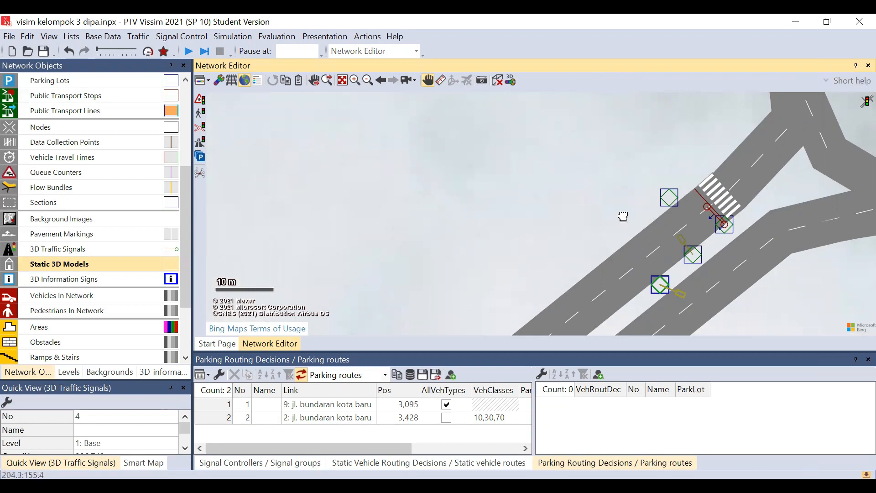
{"action": "left_click", "coordinate": [427, 82]}
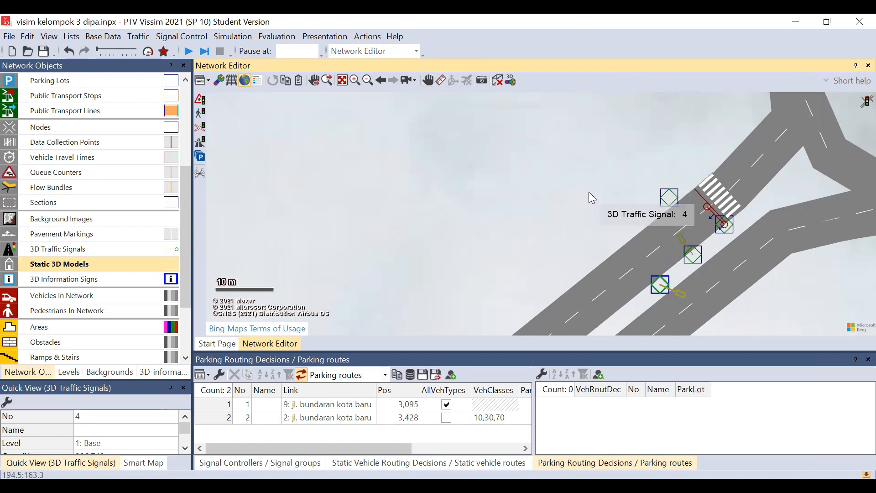
{"action": "right_click", "coordinate": [575, 186]}
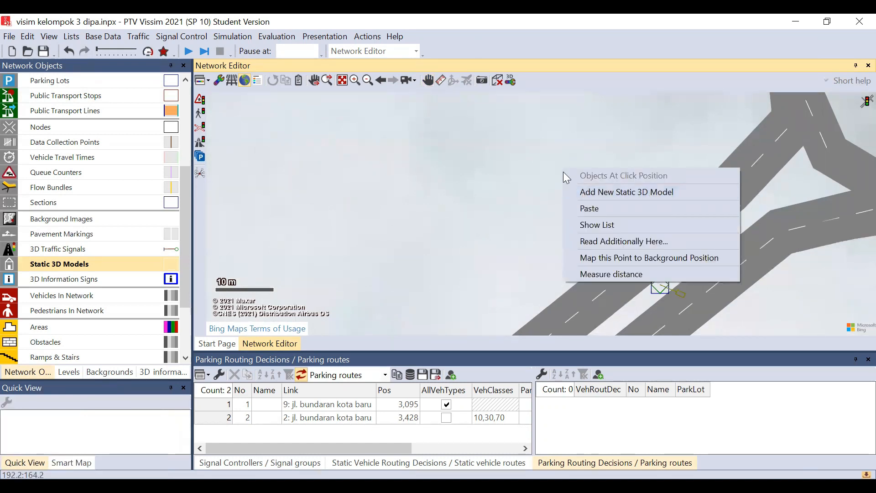
{"action": "left_click", "coordinate": [516, 170]}
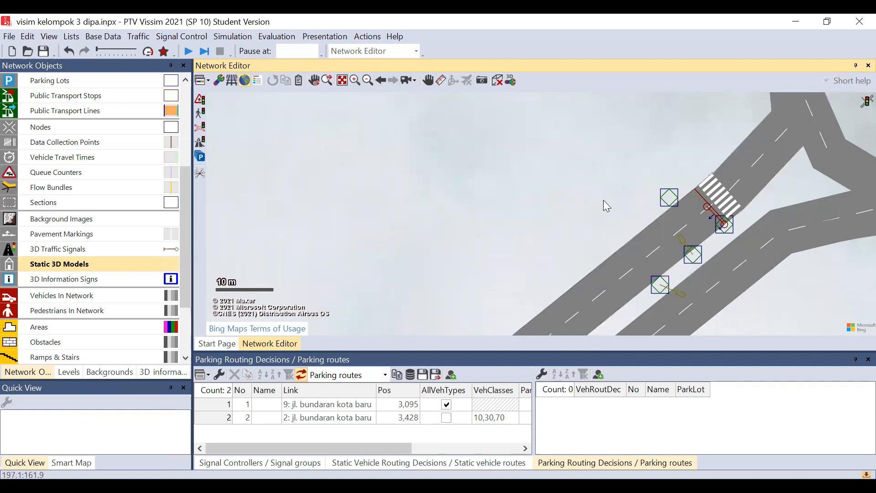
{"action": "right_click", "coordinate": [592, 187]}
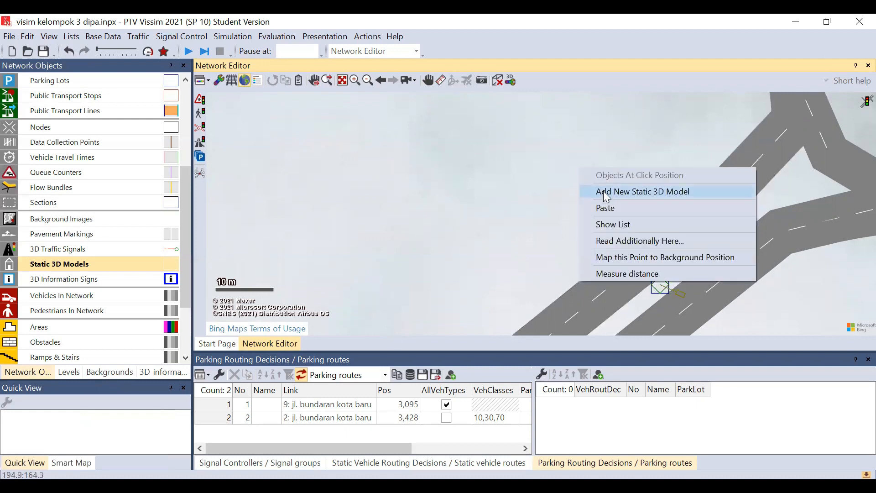
{"action": "left_click", "coordinate": [606, 197]}
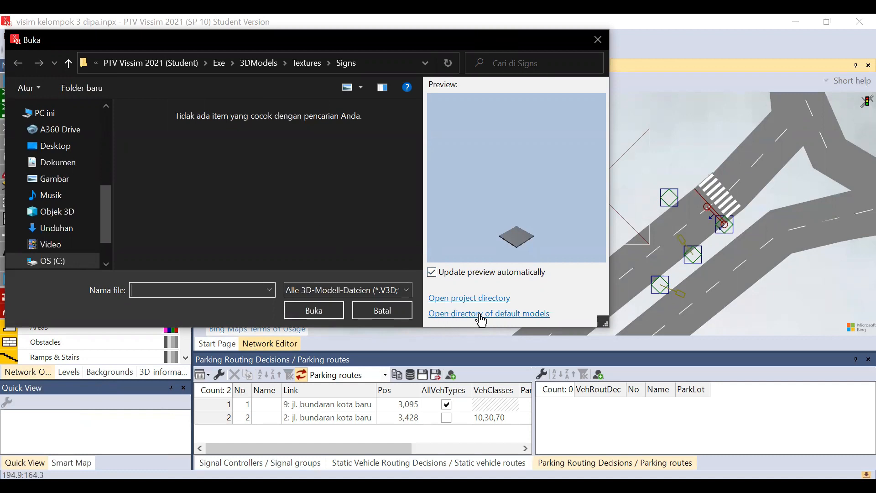
{"action": "left_click", "coordinate": [522, 315]}
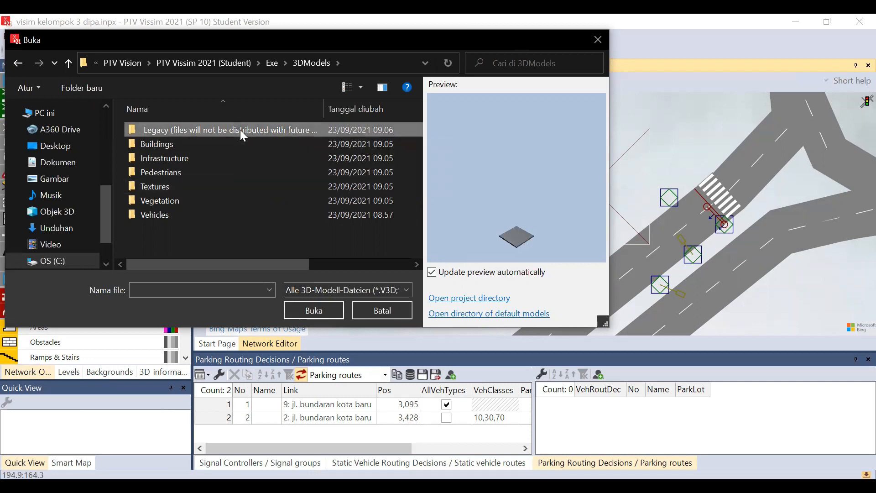
Preview the airport terminal, hotel, house, office and school models in the Buildings folder
{"action": "double_click", "coordinate": [189, 143]}
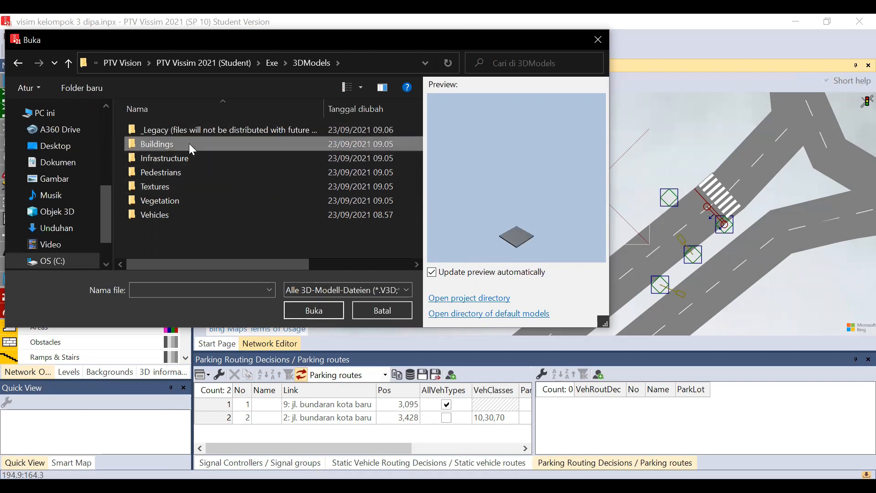
{"action": "left_click", "coordinate": [189, 131]}
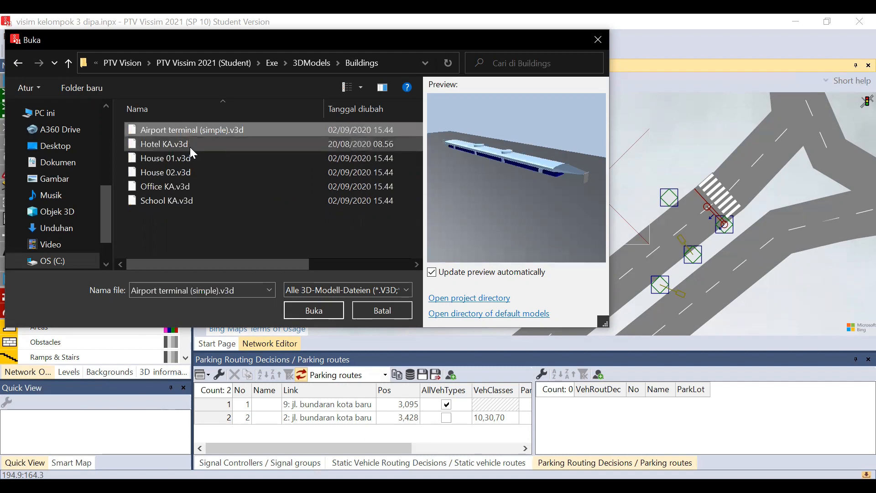
{"action": "left_click", "coordinate": [198, 145]}
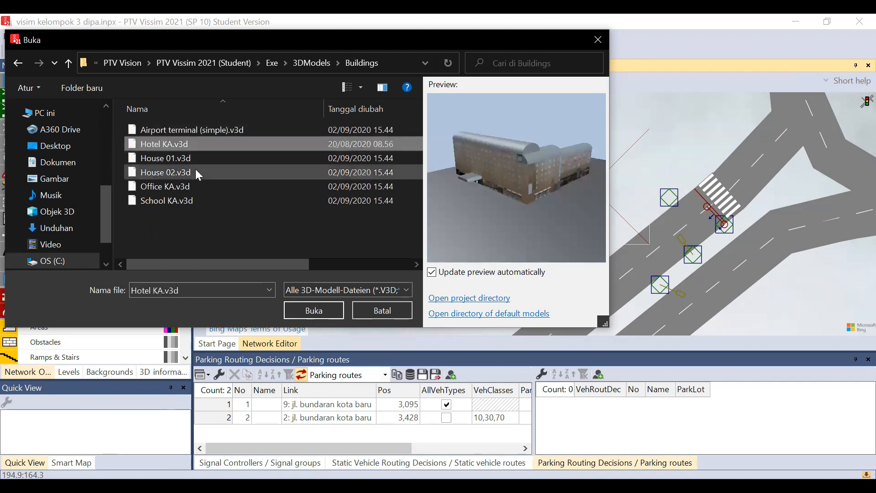
{"action": "left_click", "coordinate": [199, 173]}
{"action": "left_click", "coordinate": [204, 187]}
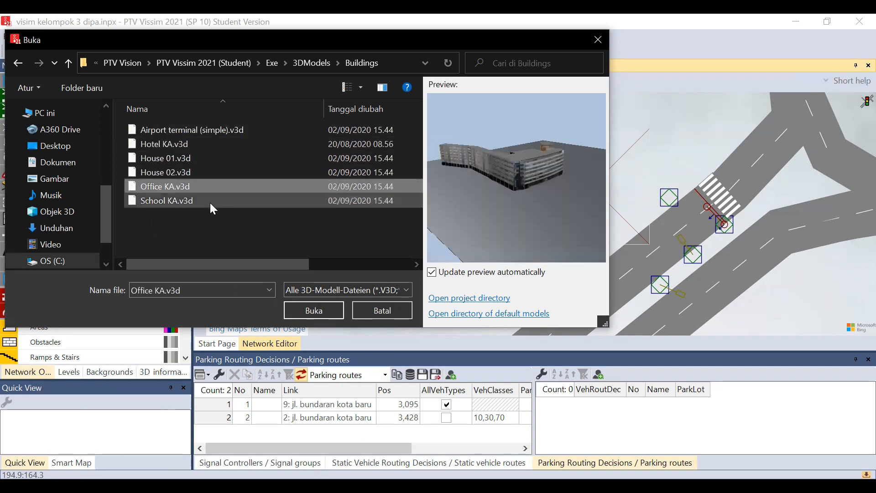
{"action": "left_click", "coordinate": [237, 201]}
Preview the bench, cone, PT stop and trashcan models in the Infrastructure folder
{"action": "left_click", "coordinate": [18, 63]}
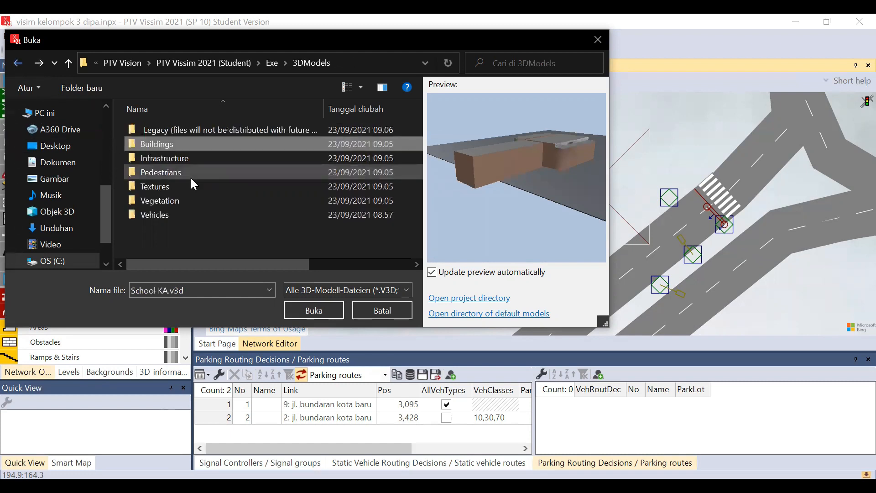
{"action": "double_click", "coordinate": [180, 157]}
{"action": "left_click", "coordinate": [184, 172]}
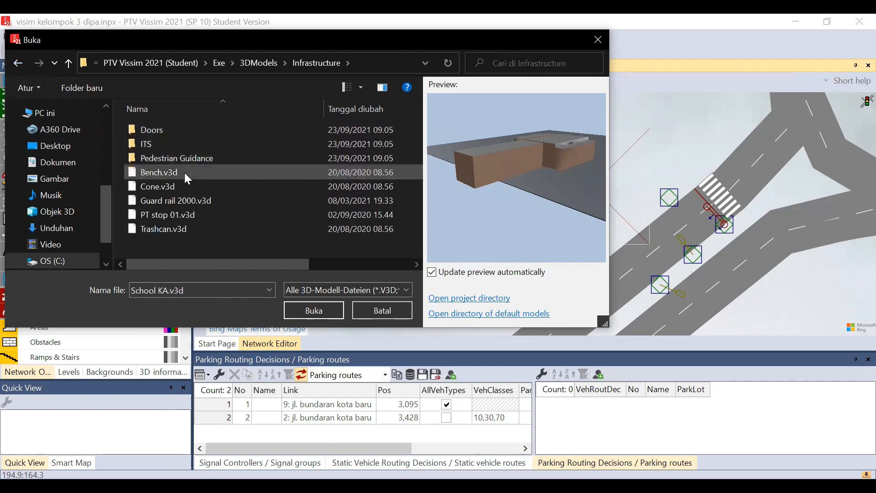
{"action": "left_click", "coordinate": [186, 186]}
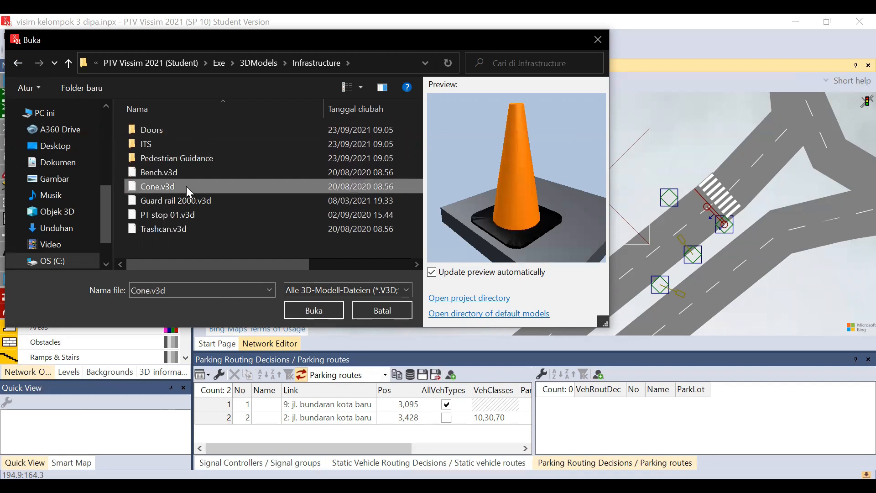
{"action": "left_click", "coordinate": [198, 217]}
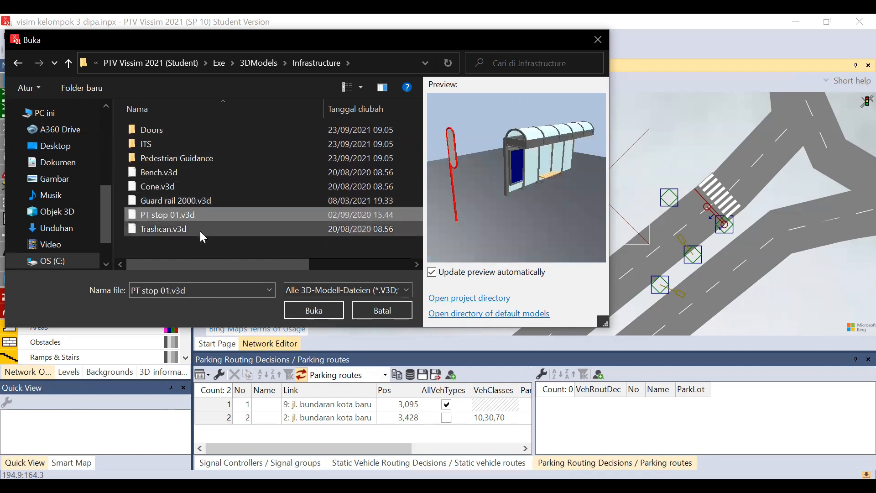
{"action": "left_click", "coordinate": [200, 229]}
Preview models in the ITS and Pedestrian Guidance subfolders, including the control column, connection bars and Post 850
{"action": "left_click", "coordinate": [164, 152]}
{"action": "double_click", "coordinate": [156, 140]}
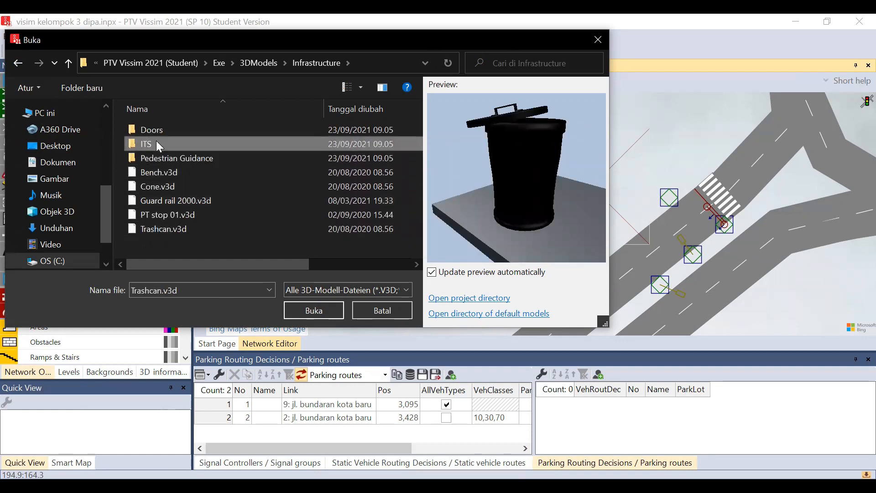
{"action": "left_click", "coordinate": [171, 130]}
{"action": "left_click", "coordinate": [175, 159]}
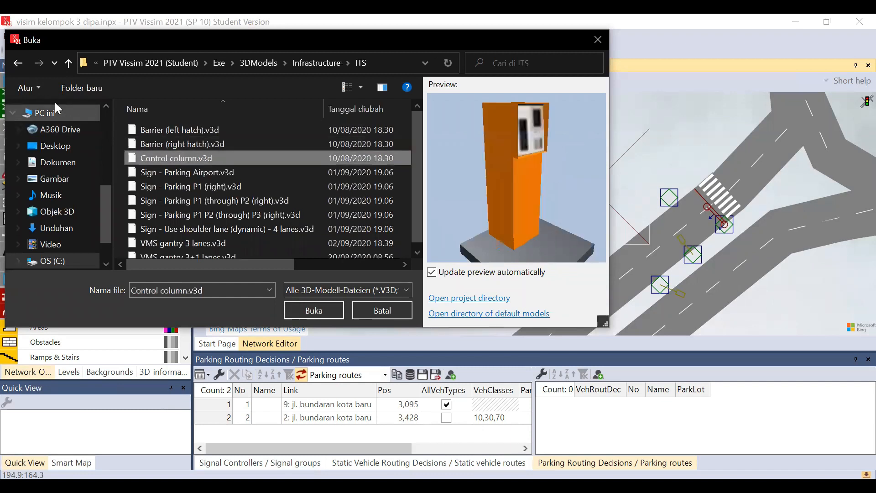
{"action": "left_click", "coordinate": [19, 63]}
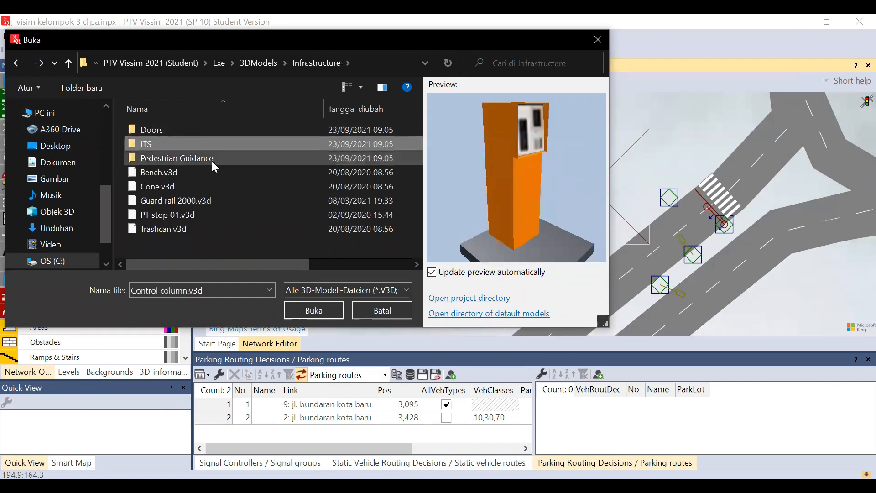
{"action": "double_click", "coordinate": [212, 159]}
{"action": "left_click", "coordinate": [205, 130]}
{"action": "left_click", "coordinate": [216, 145]}
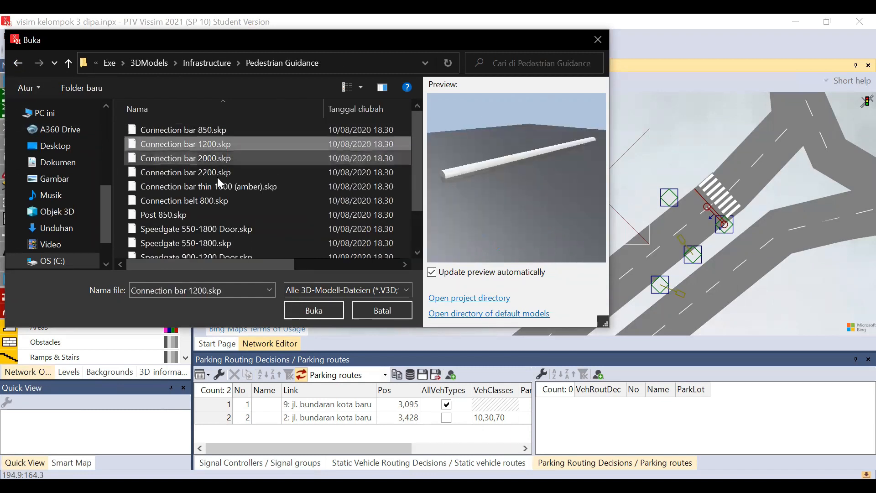
{"action": "left_click", "coordinate": [219, 186]}
{"action": "left_click", "coordinate": [226, 216]}
{"action": "left_click", "coordinate": [18, 63]}
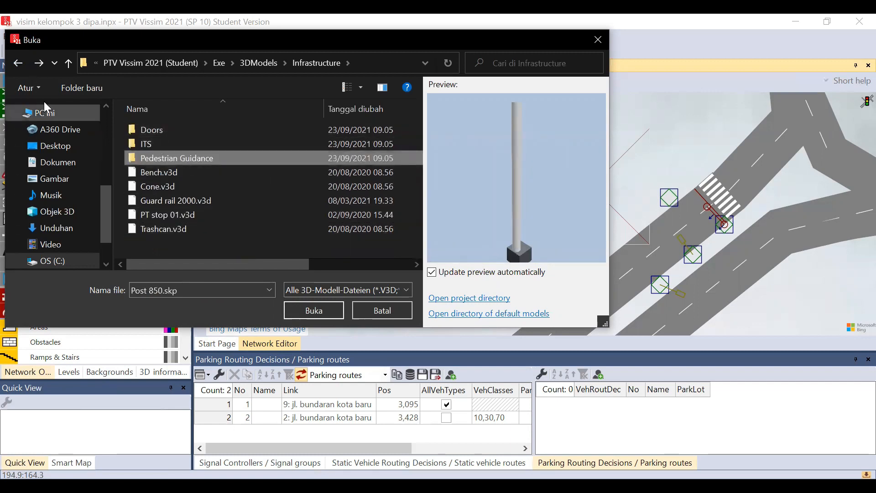
Insert House 01.v3d from the Buildings folder as the static 3D model, keeping its yaw, pitch and roll angles at 0
{"action": "left_click", "coordinate": [18, 63]}
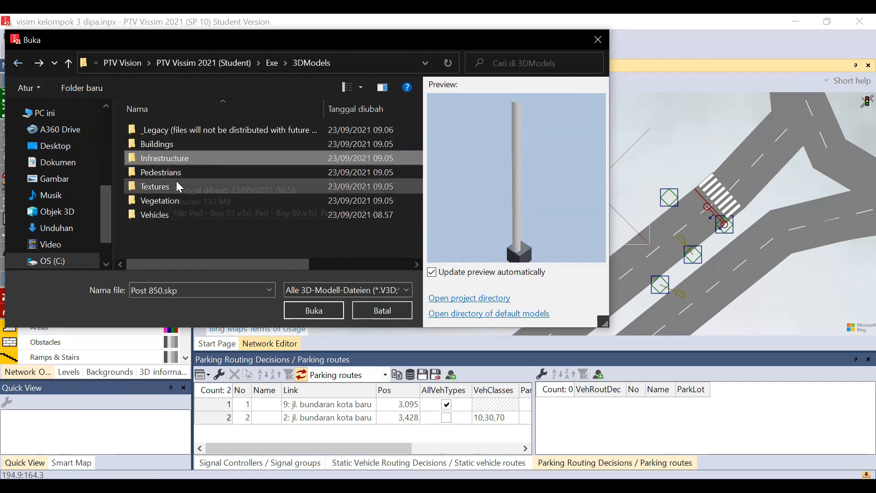
{"action": "double_click", "coordinate": [186, 146]}
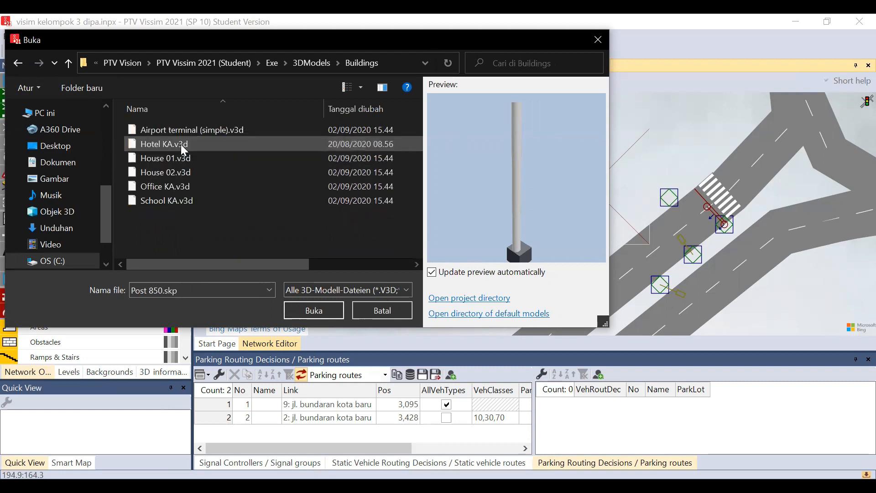
{"action": "left_click", "coordinate": [210, 158]}
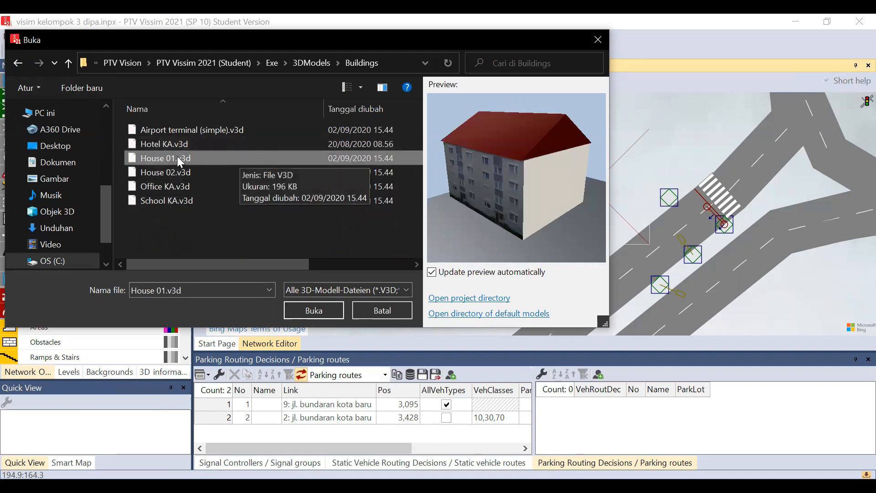
{"action": "left_click", "coordinate": [299, 312]}
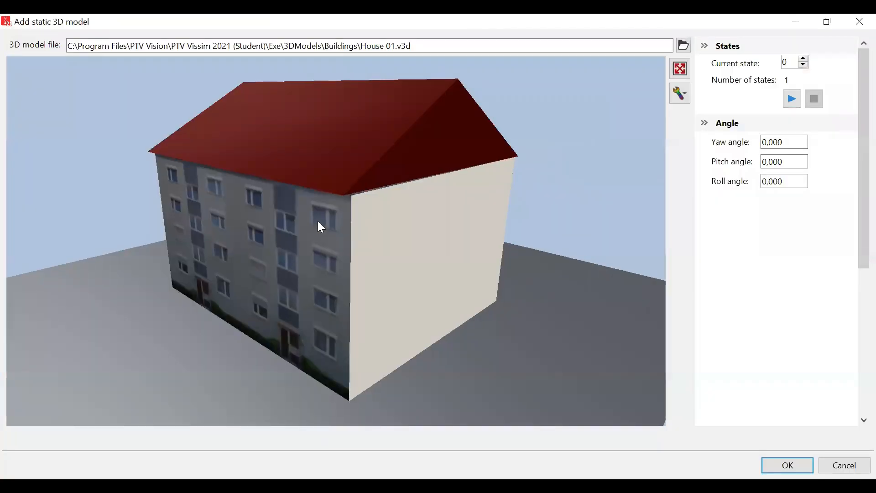
{"action": "left_click_drag", "start_coordinate": [317, 221], "coordinate": [330, 264]}
{"action": "scroll", "coordinate": [342, 218], "scroll_direction": "down", "scroll_amount": 2}
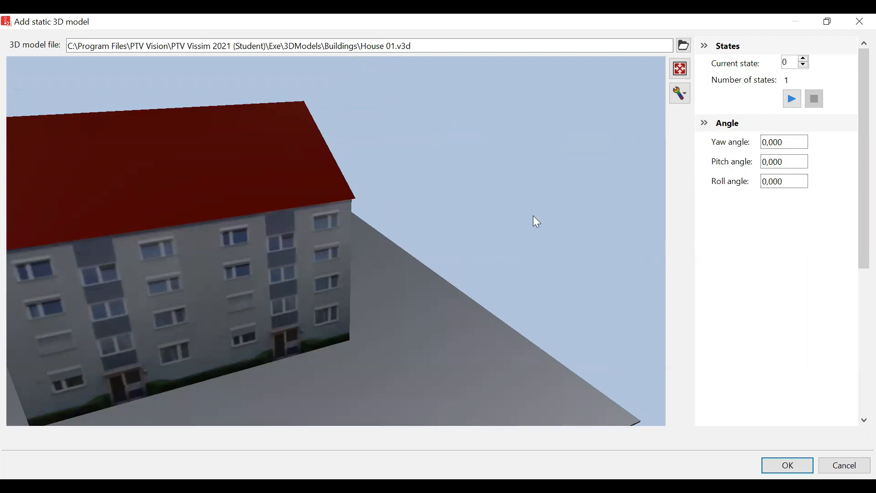
{"action": "mouse_move", "coordinate": [407, 274]}
{"action": "left_mouse_down"}
{"action": "mouse_move", "coordinate": [356, 258]}
{"action": "mouse_move", "coordinate": [396, 265]}
{"action": "left_mouse_up"}
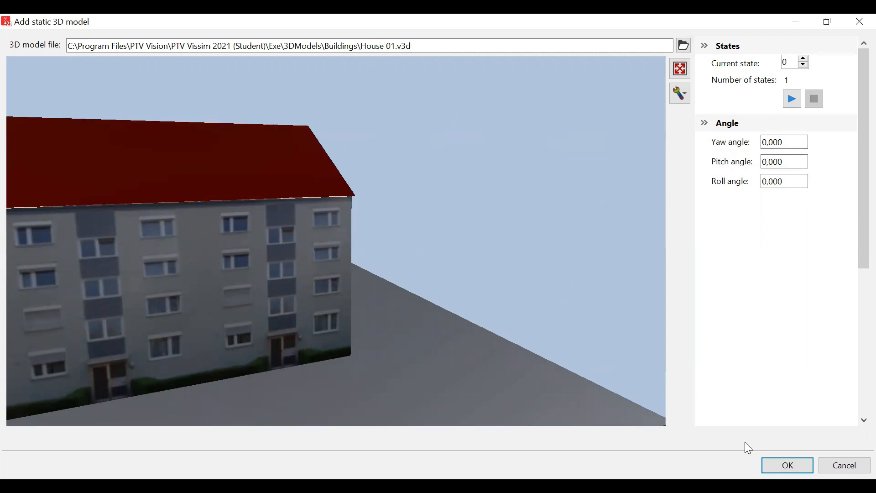
{"action": "left_click", "coordinate": [787, 465]}
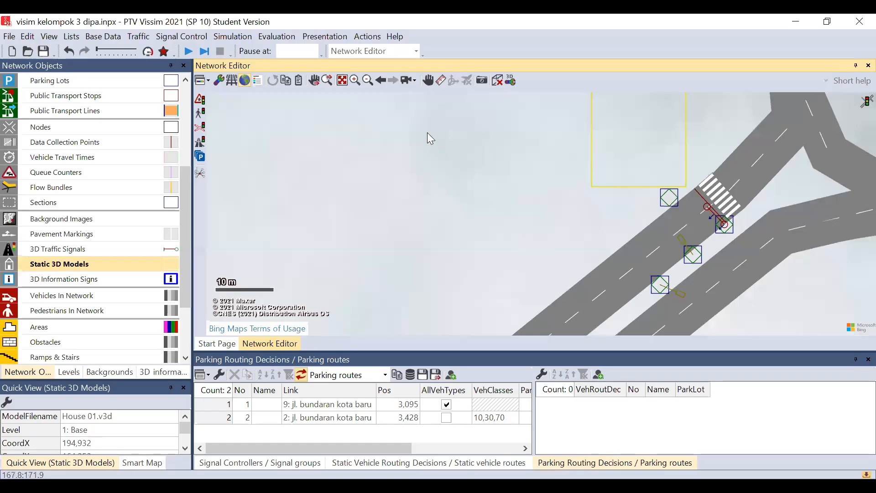
Examine the house beside the crossing in 3D, return to the 2D plan and select the house
{"action": "left_click", "coordinate": [427, 132]}
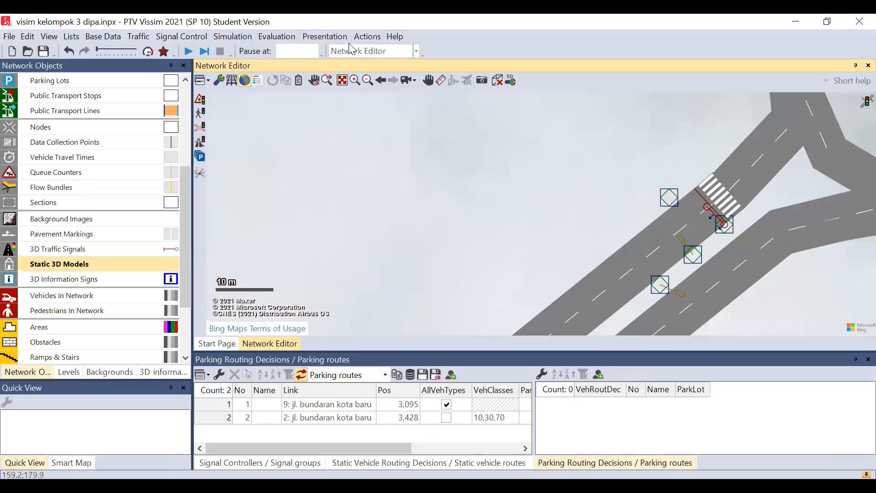
{"action": "left_click", "coordinate": [497, 80]}
{"action": "left_click_drag", "start_coordinate": [557, 206], "coordinate": [451, 121]}
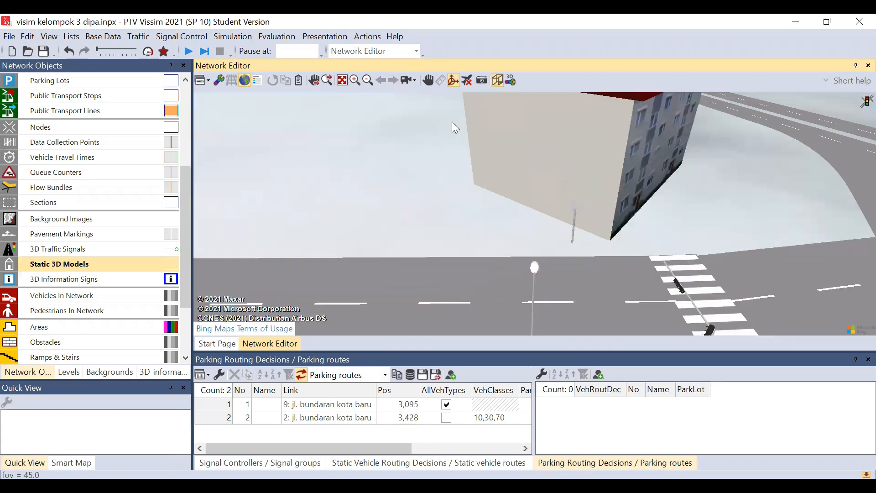
{"action": "left_click", "coordinate": [498, 81]}
{"action": "left_click", "coordinate": [667, 157]}
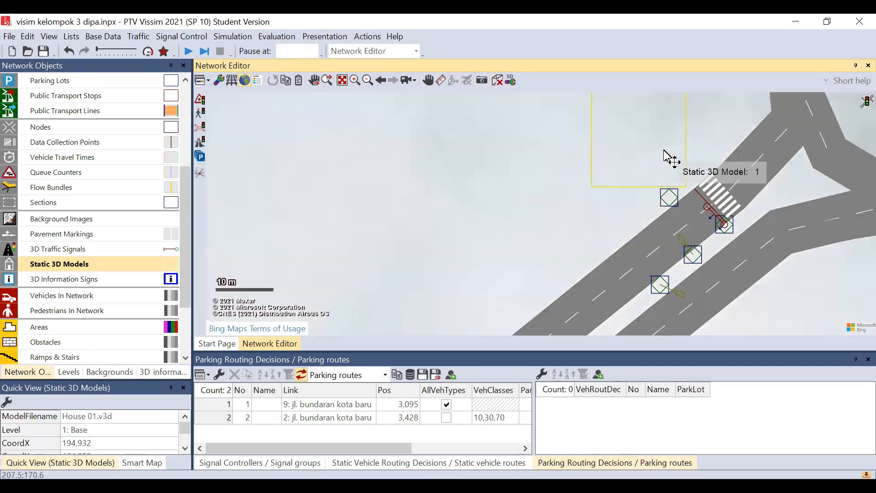
Set the yaw angle of the house beside the crossing to 50 and check its orientation in 3D
{"action": "double_click", "coordinate": [671, 146]}
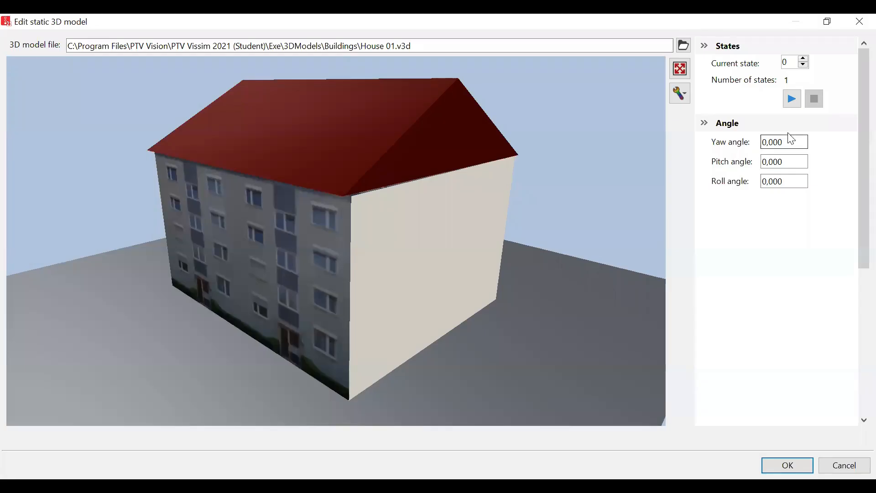
{"action": "double_click", "coordinate": [765, 142]}
{"action": "type", "text": "99"}
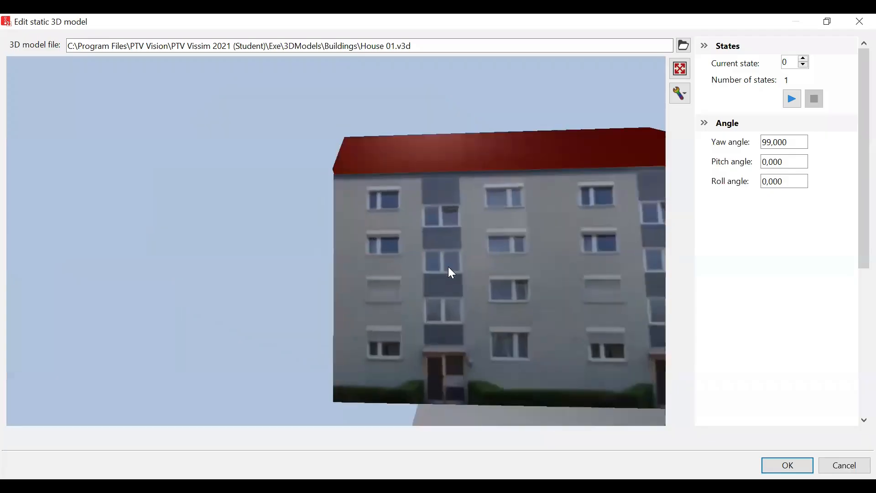
{"action": "double_click", "coordinate": [767, 142]}
{"action": "key", "text": "BackSpace"}
{"action": "type", "text": "50"}
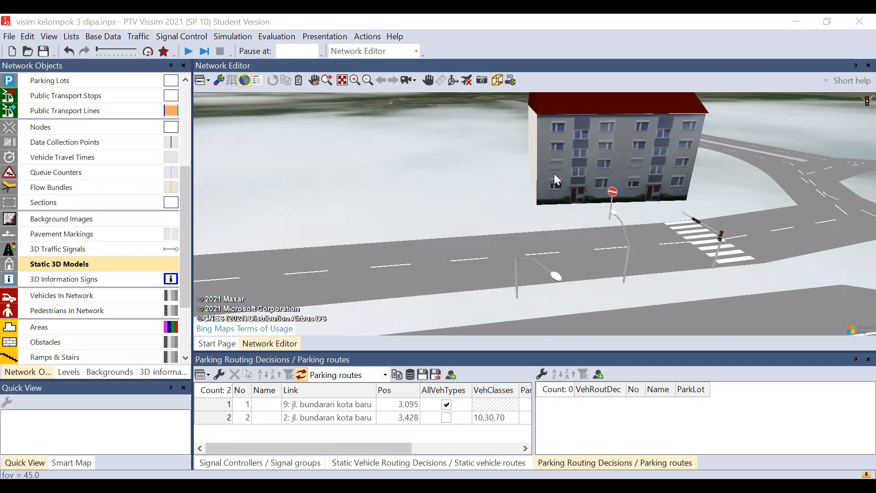
{"action": "left_click_drag", "start_coordinate": [555, 176], "coordinate": [535, 93]}
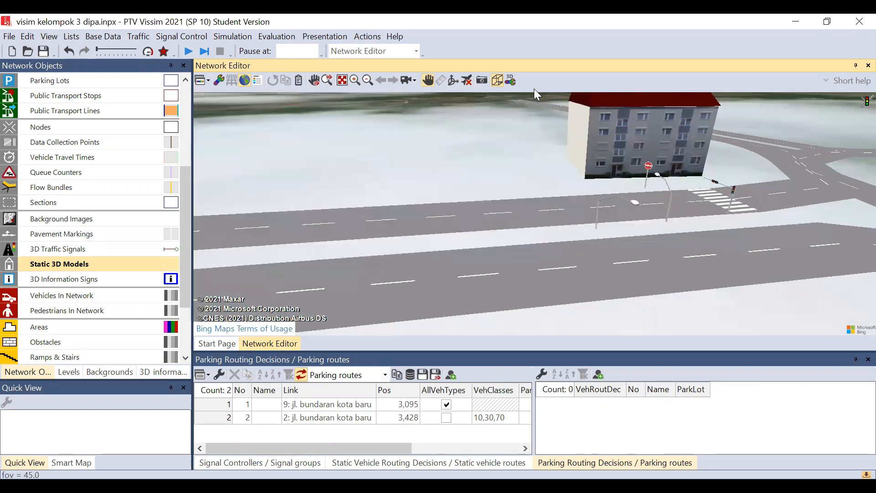
{"action": "left_click", "coordinate": [496, 81]}
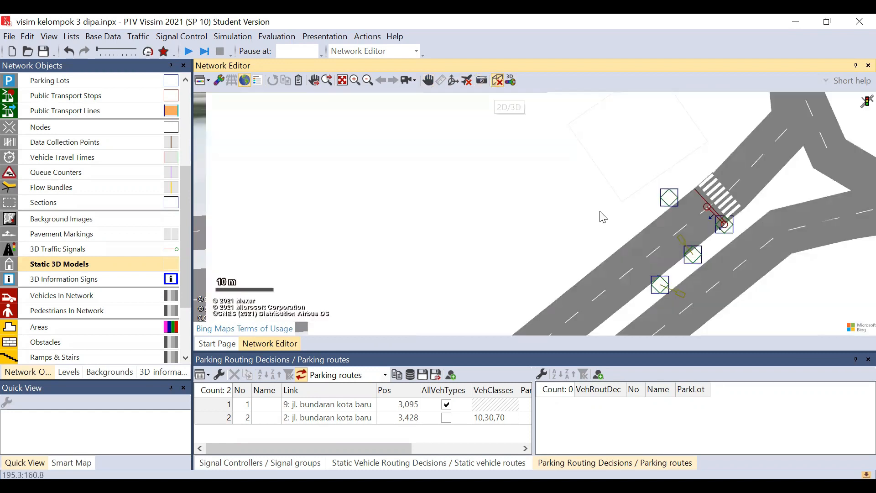
Duplicate the rotated house and place the copy farther southwest, beside the road
{"action": "left_click", "coordinate": [630, 158]}
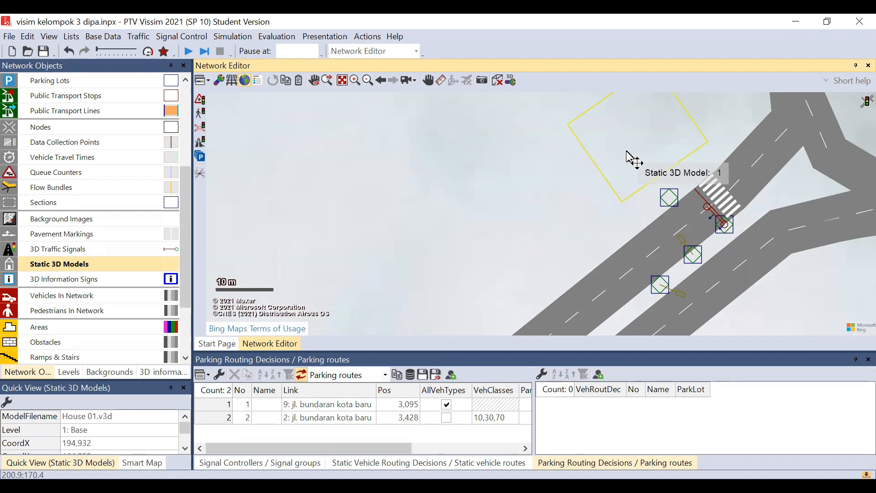
{"action": "left_click", "coordinate": [518, 229]}
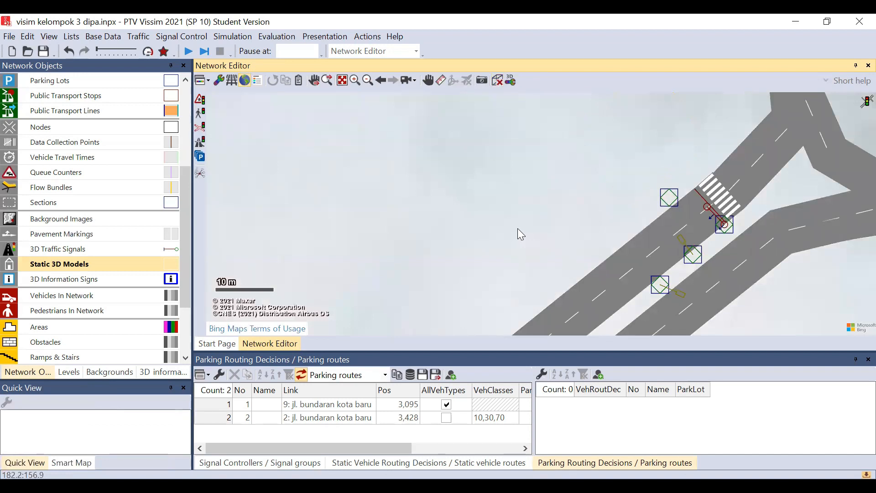
{"action": "right_click", "coordinate": [518, 229]}
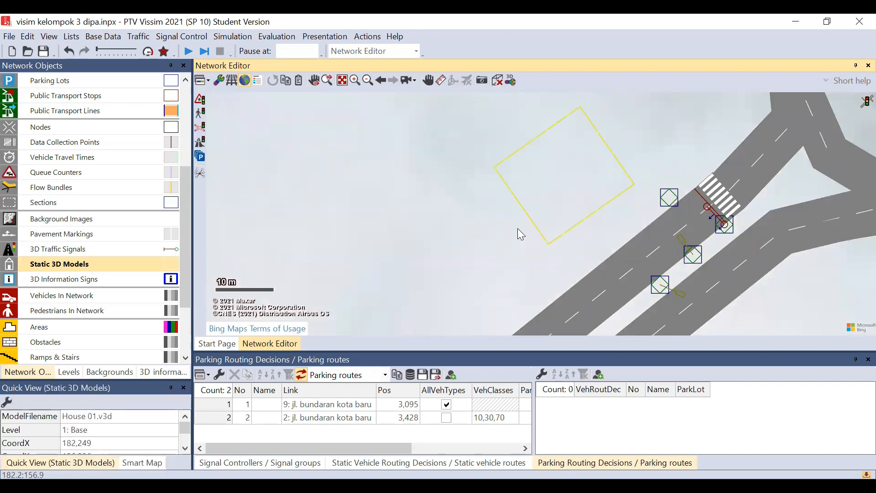
{"action": "left_click_drag", "start_coordinate": [550, 195], "coordinate": [488, 243]}
{"action": "left_click", "coordinate": [421, 262]}
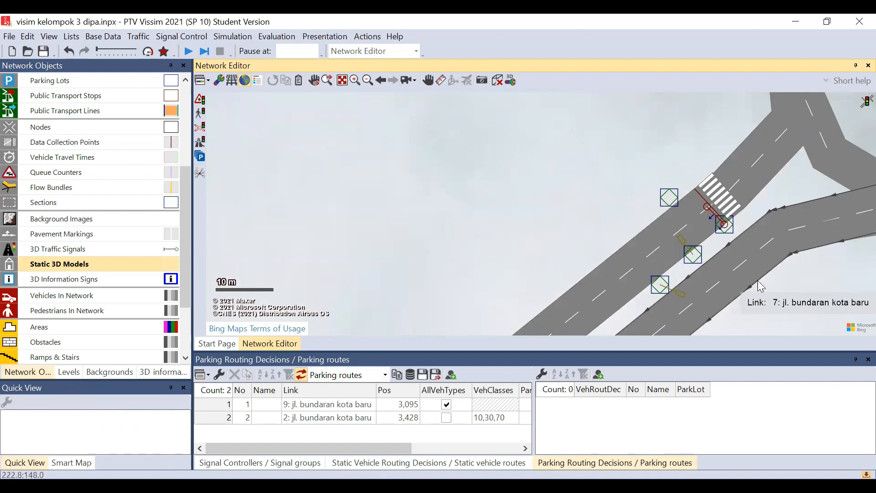
Start adding a static 3D model in the empty area northwest of the road and open the Vegetation model folder
{"action": "scroll", "coordinate": [669, 228], "scroll_direction": "down", "scroll_amount": 10}
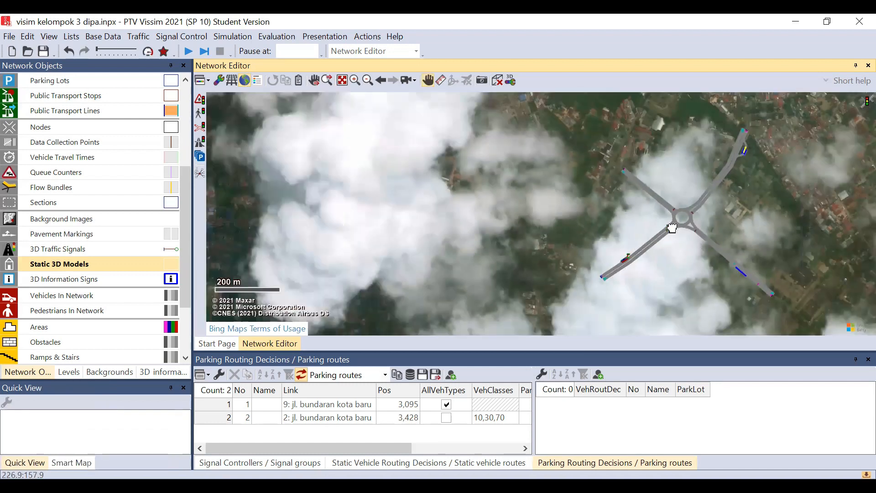
{"action": "scroll", "coordinate": [672, 228], "scroll_direction": "up", "scroll_amount": 10}
{"action": "left_click", "coordinate": [75, 264]}
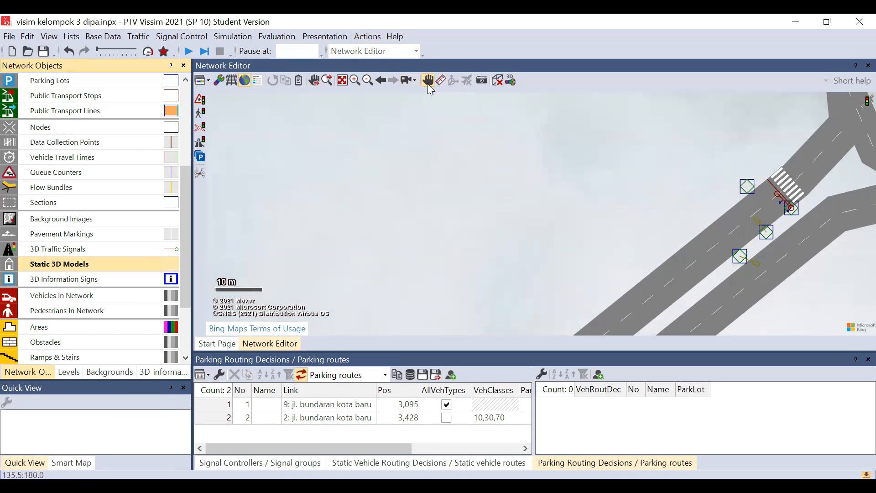
{"action": "left_click", "coordinate": [428, 85]}
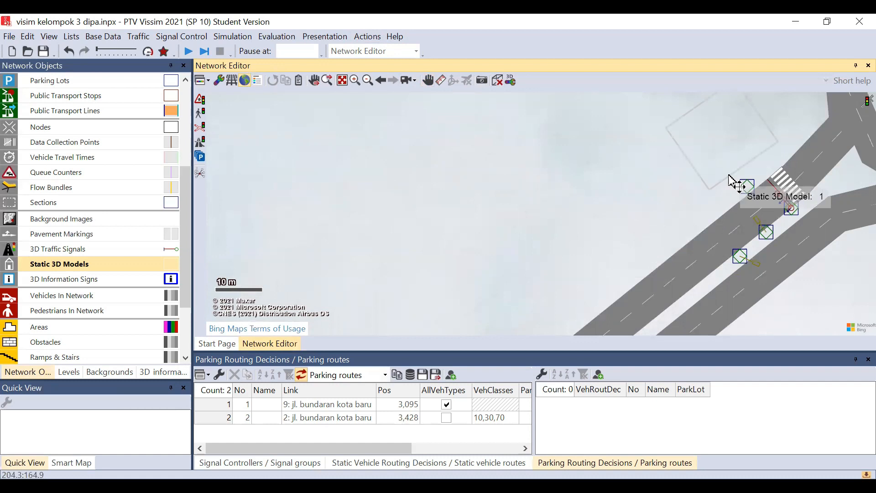
{"action": "right_click", "coordinate": [517, 271]}
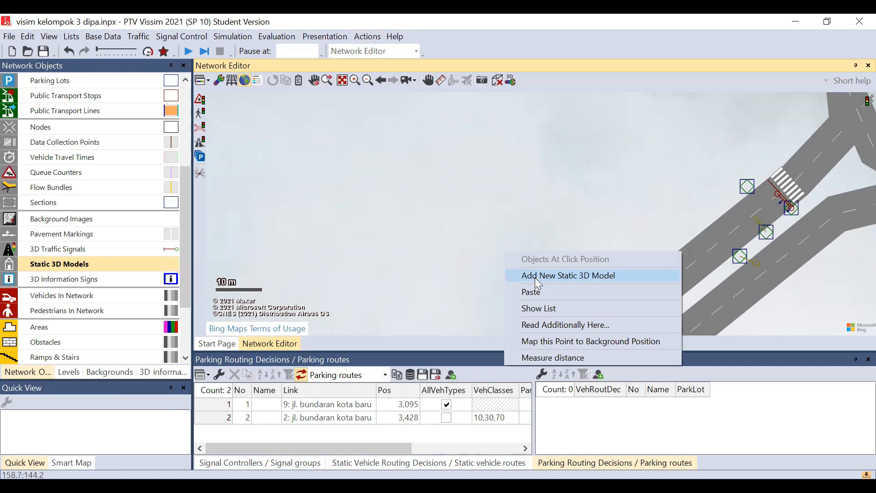
{"action": "left_click", "coordinate": [535, 278]}
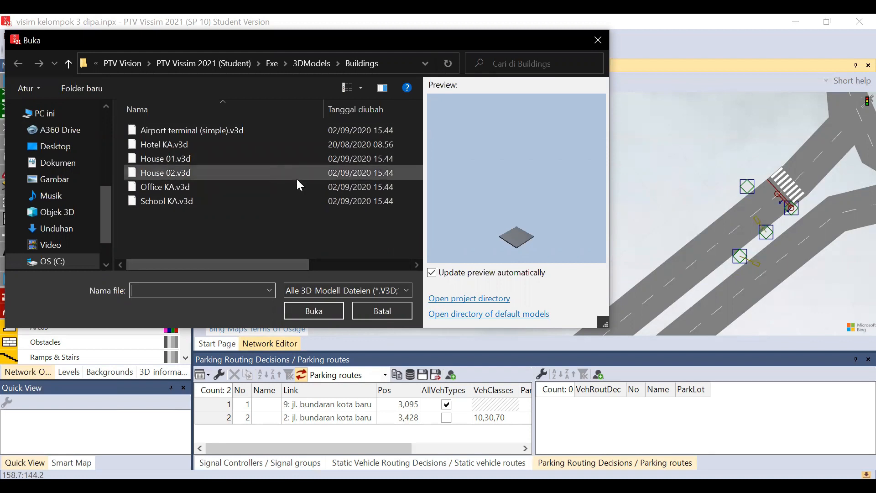
{"action": "left_click", "coordinate": [492, 319]}
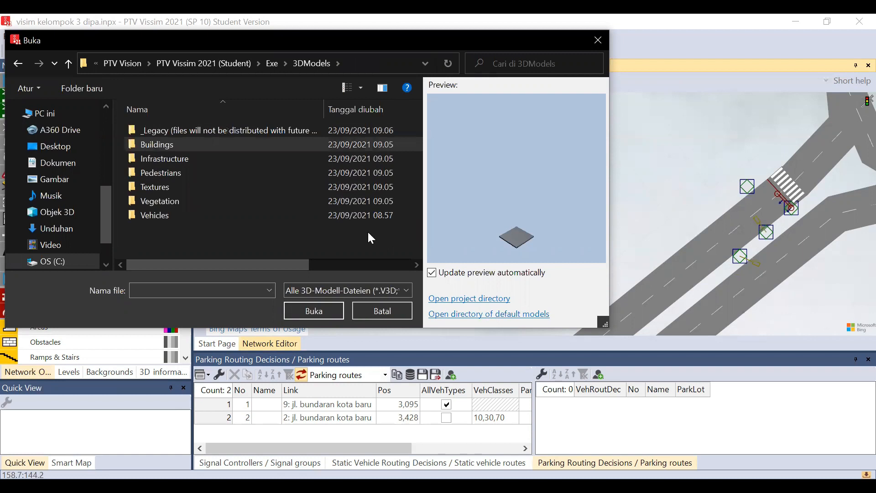
{"action": "double_click", "coordinate": [231, 199]}
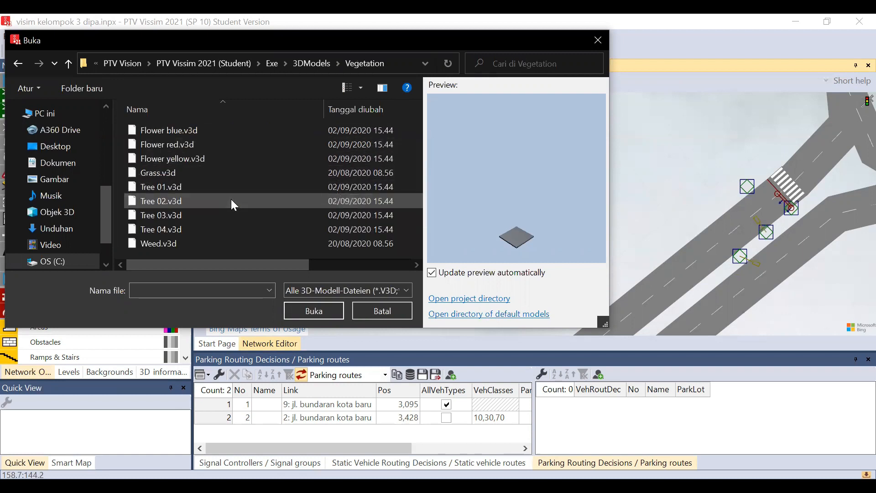
Preview the flower, grass, tree and weed models in the Vegetation folder
{"action": "left_click", "coordinate": [215, 131]}
{"action": "left_click", "coordinate": [210, 145]}
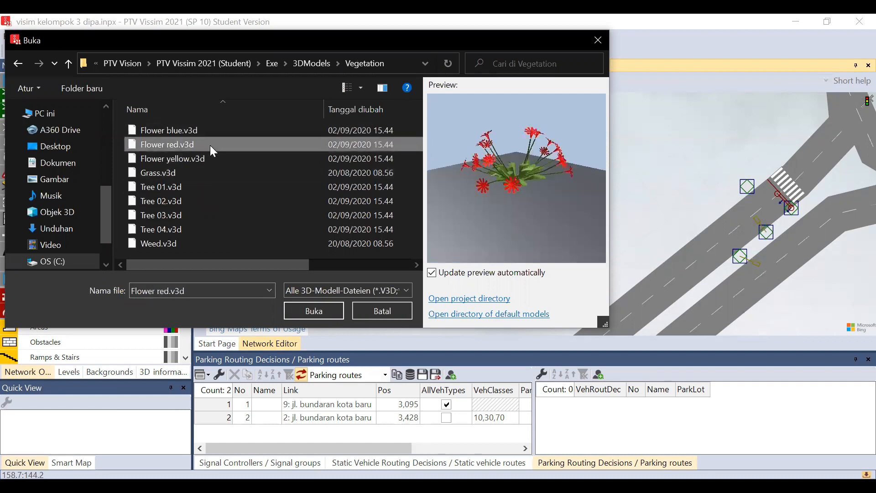
{"action": "left_click", "coordinate": [199, 175]}
{"action": "left_click", "coordinate": [192, 192]}
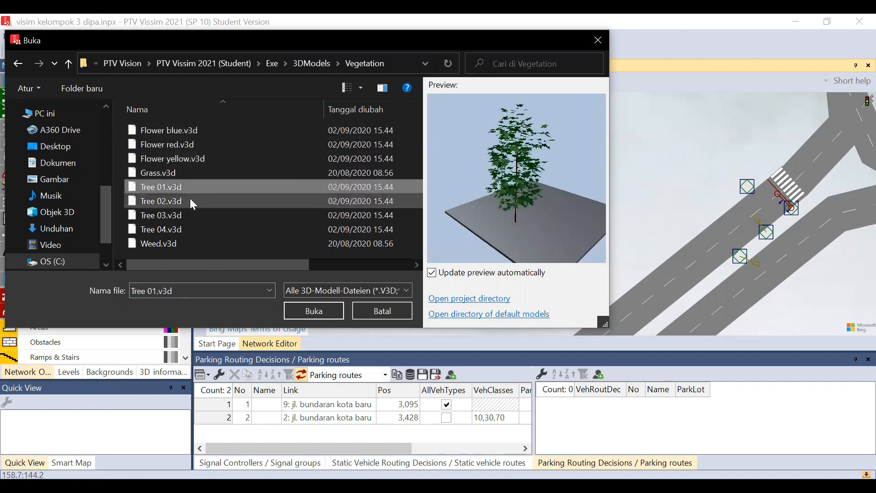
{"action": "left_click", "coordinate": [191, 200]}
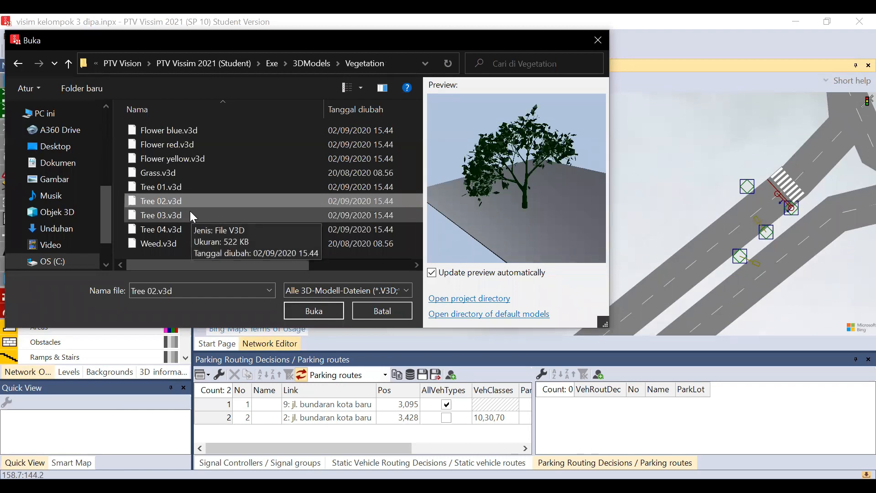
{"action": "left_click", "coordinate": [193, 216]}
{"action": "left_click", "coordinate": [190, 230]}
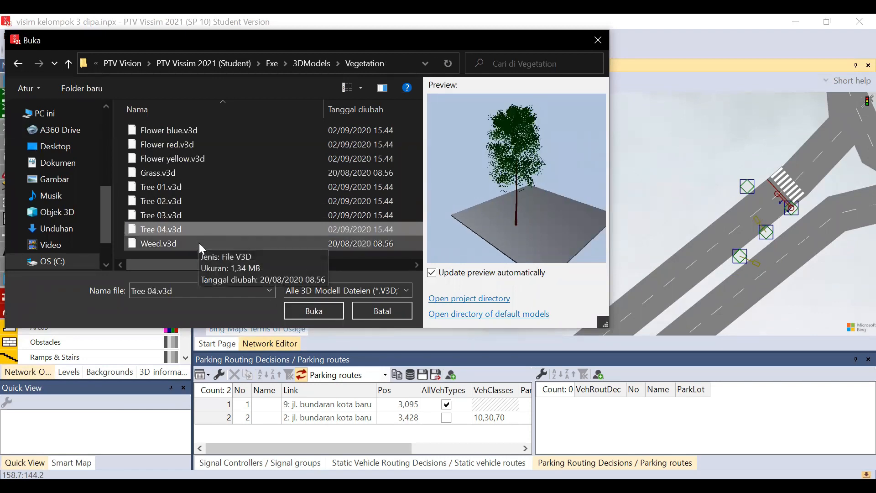
{"action": "left_click", "coordinate": [199, 243]}
{"action": "left_click", "coordinate": [193, 230]}
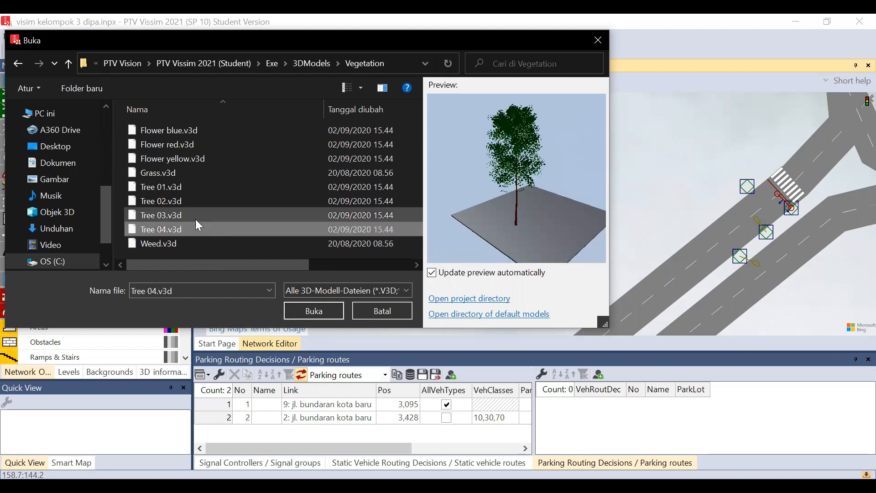
{"action": "left_click", "coordinate": [196, 217]}
{"action": "left_click", "coordinate": [200, 195]}
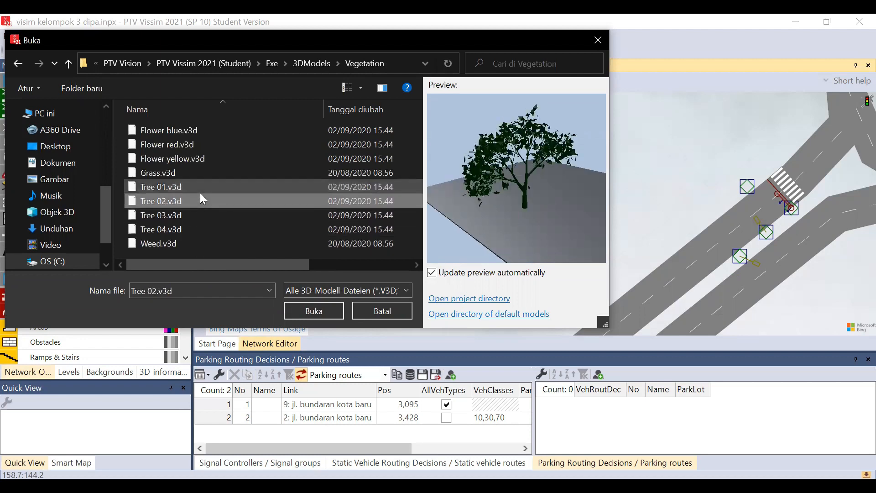
{"action": "left_click", "coordinate": [200, 193]}
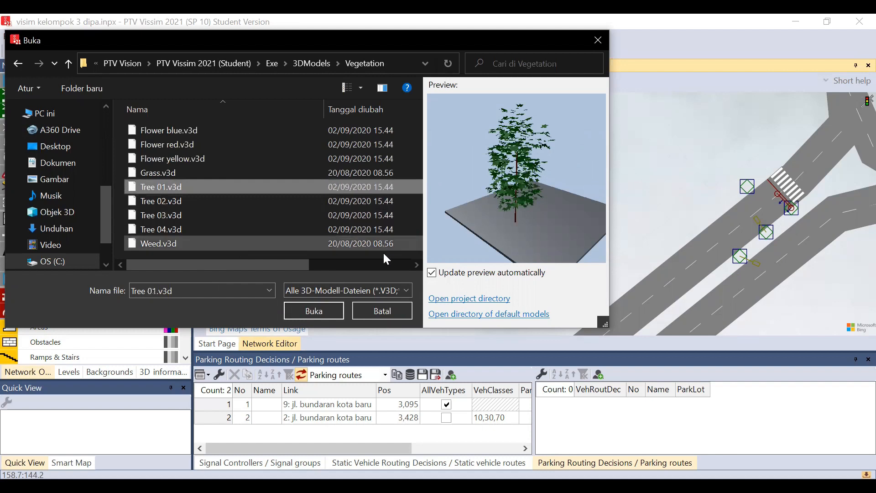
Insert Tree 01.v3d as a static 3D model and move it onto the median southwest of the street lights
{"action": "left_click", "coordinate": [318, 315]}
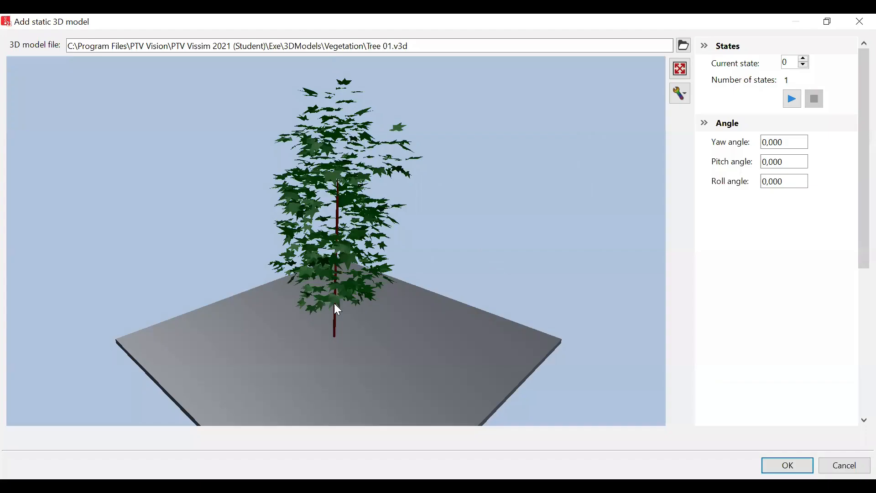
{"action": "left_click_drag", "start_coordinate": [375, 229], "coordinate": [703, 412]}
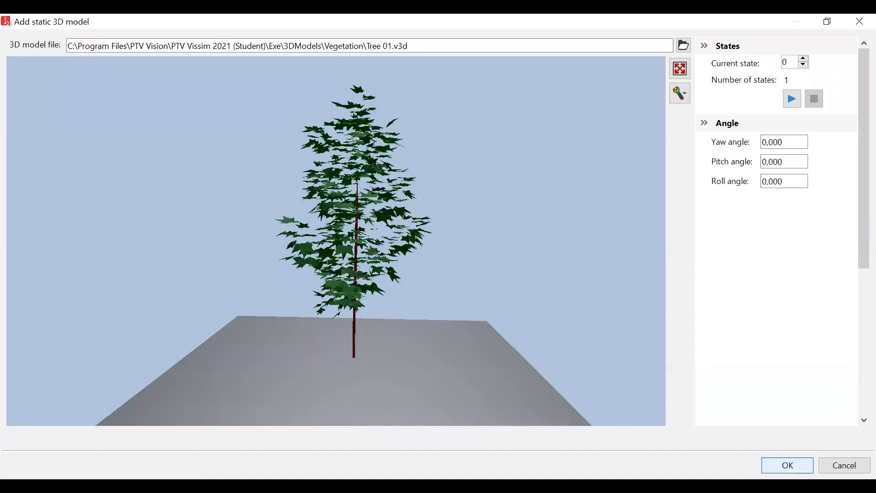
{"action": "left_click", "coordinate": [788, 465]}
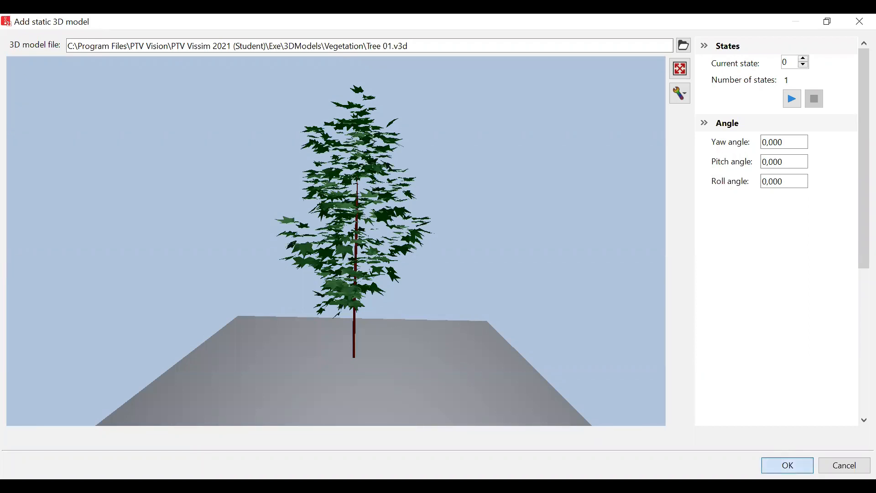
{"action": "left_click_drag", "start_coordinate": [546, 277], "coordinate": [714, 279]}
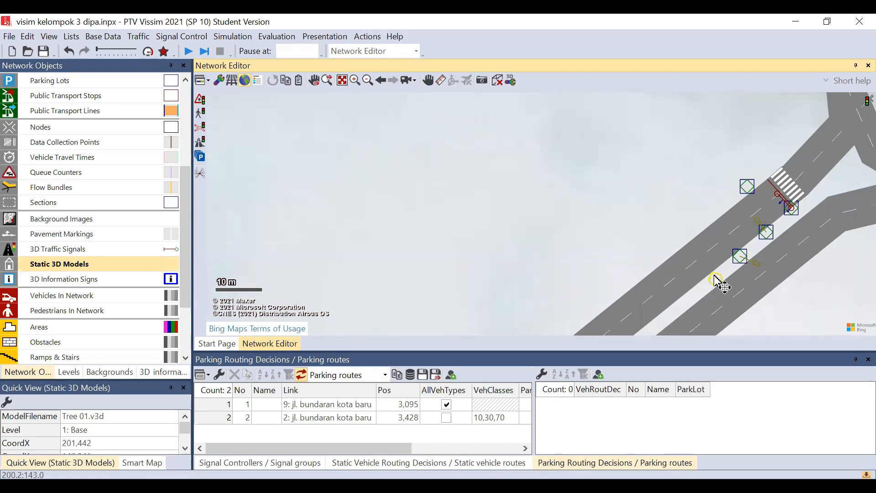
Copy the southwestern street light farther along the median, past the tree, and turn its arm toward the northwestern roadway
{"action": "left_click", "coordinate": [740, 264]}
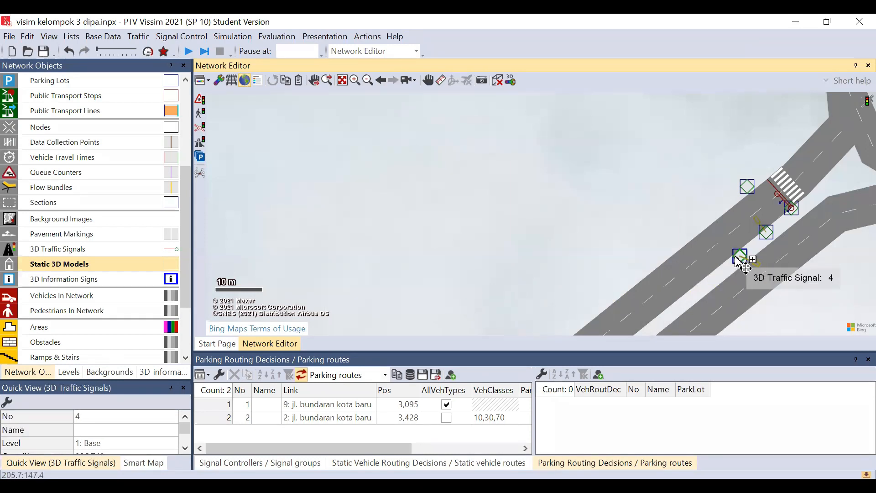
{"action": "left_click", "coordinate": [699, 293]}
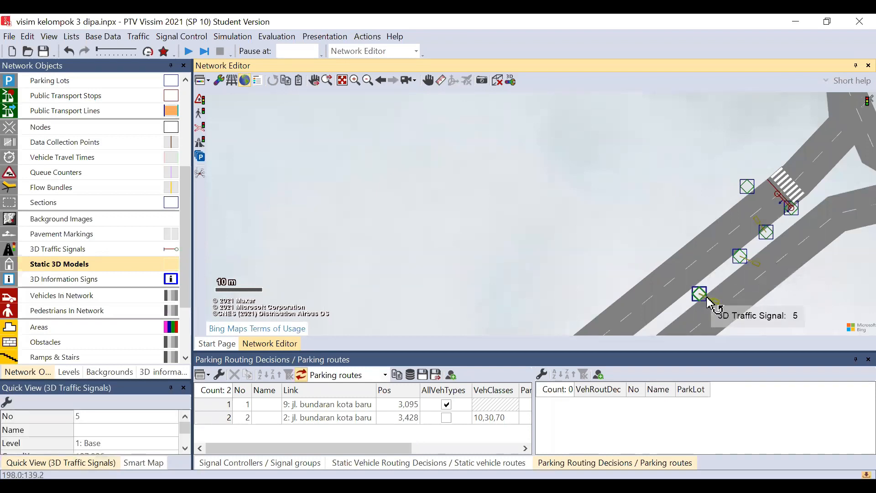
{"action": "mouse_move", "coordinate": [697, 297]}
{"action": "left_mouse_down"}
{"action": "mouse_move", "coordinate": [685, 287]}
{"action": "mouse_move", "coordinate": [700, 295]}
{"action": "left_mouse_up"}
Duplicate the tree farther southwest on the median, beyond the copied street light
{"action": "left_click", "coordinate": [721, 279]}
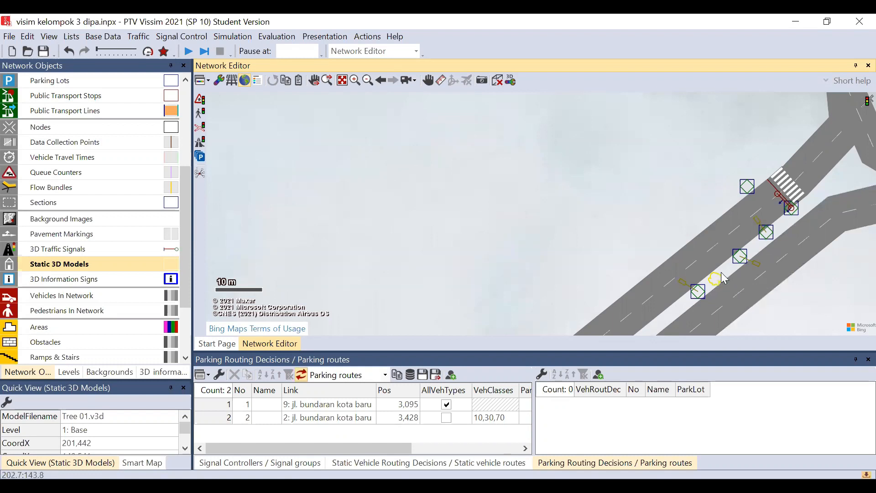
{"action": "left_click", "coordinate": [540, 201]}
{"action": "left_click", "coordinate": [714, 281]}
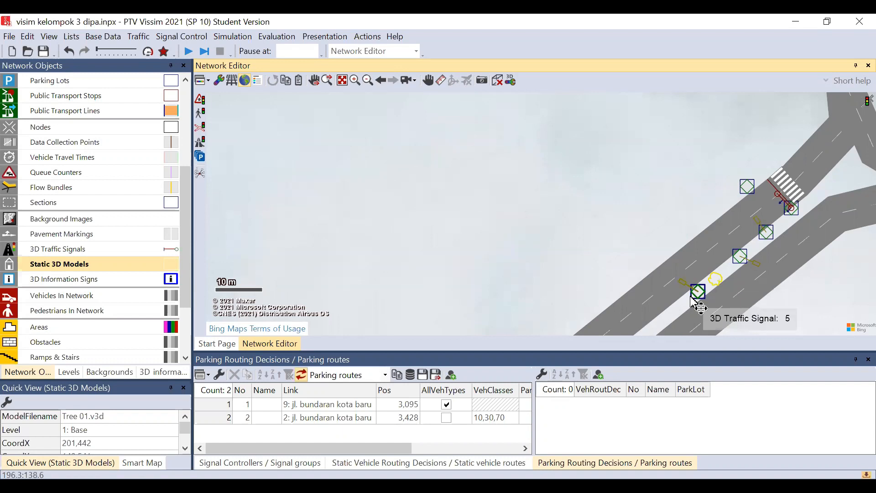
{"action": "left_click", "coordinate": [668, 318]}
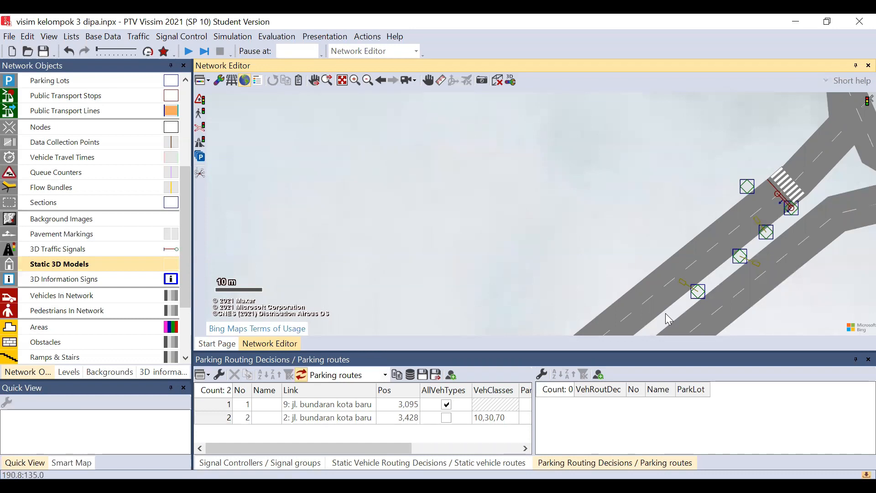
{"action": "right_click", "coordinate": [665, 313]}
{"action": "mouse_move", "coordinate": [665, 314]}
{"action": "left_mouse_down"}
{"action": "mouse_move", "coordinate": [676, 307]}
{"action": "mouse_move", "coordinate": [666, 318]}
{"action": "left_mouse_up"}
{"action": "left_click", "coordinate": [512, 278]}
{"action": "left_click", "coordinate": [619, 228]}
{"action": "left_click", "coordinate": [496, 238]}
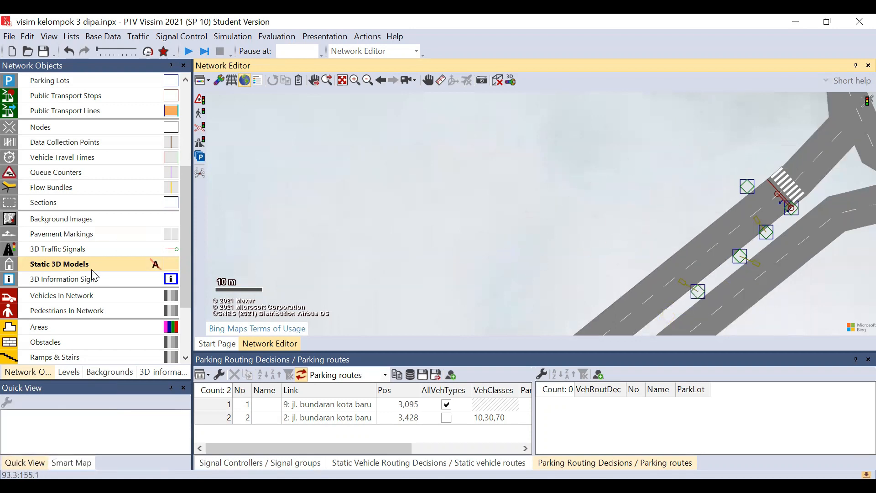
Start a new static 3D model on the open ground northwest of the road and browse to the Pedestrians model folder
{"action": "right_click", "coordinate": [503, 272]}
{"action": "left_click", "coordinate": [520, 275]}
{"action": "left_click", "coordinate": [205, 230]}
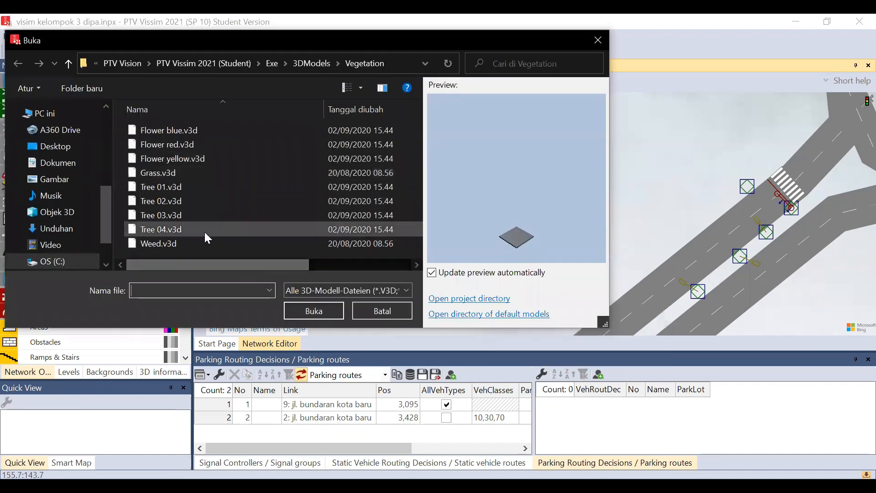
{"action": "left_click", "coordinate": [491, 314]}
{"action": "double_click", "coordinate": [224, 176]}
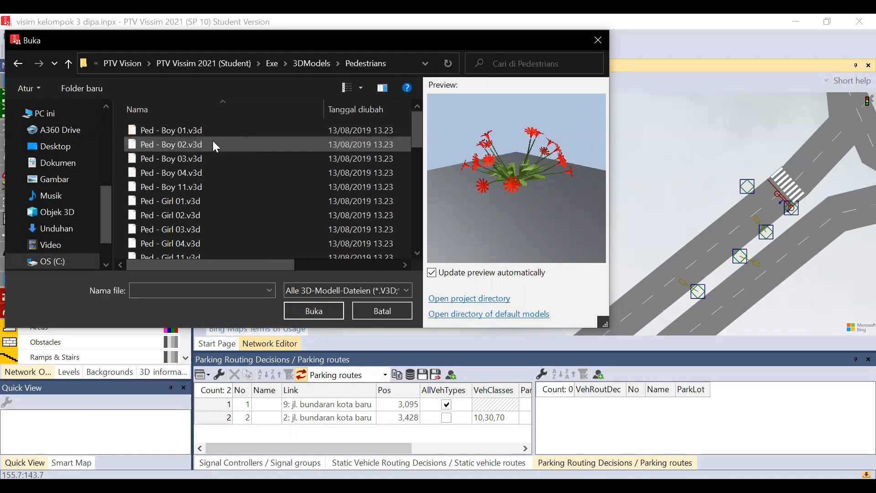
Preview the boy and girl pedestrian models in the Pedestrians folder
{"action": "left_click", "coordinate": [206, 130]}
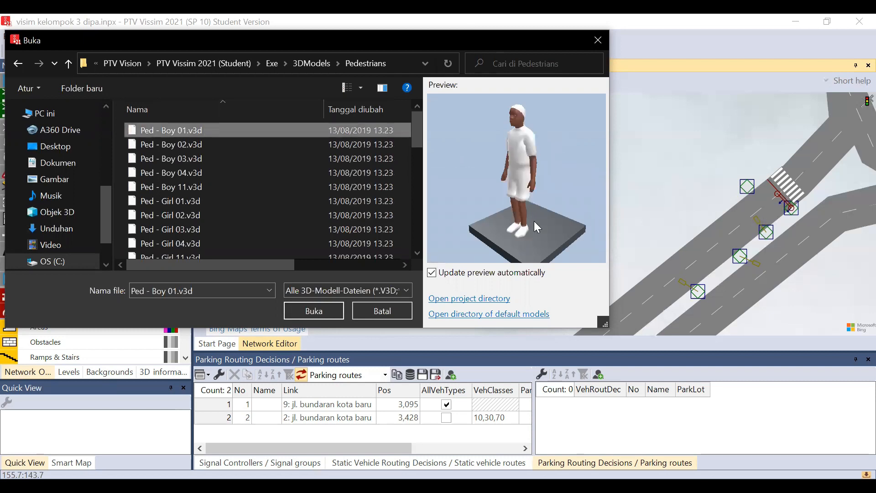
{"action": "left_click", "coordinate": [246, 145]}
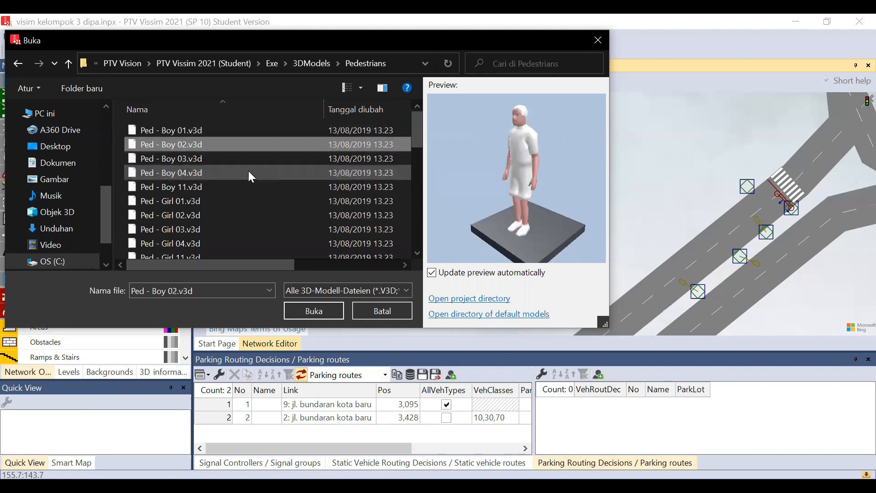
{"action": "left_click", "coordinate": [244, 187]}
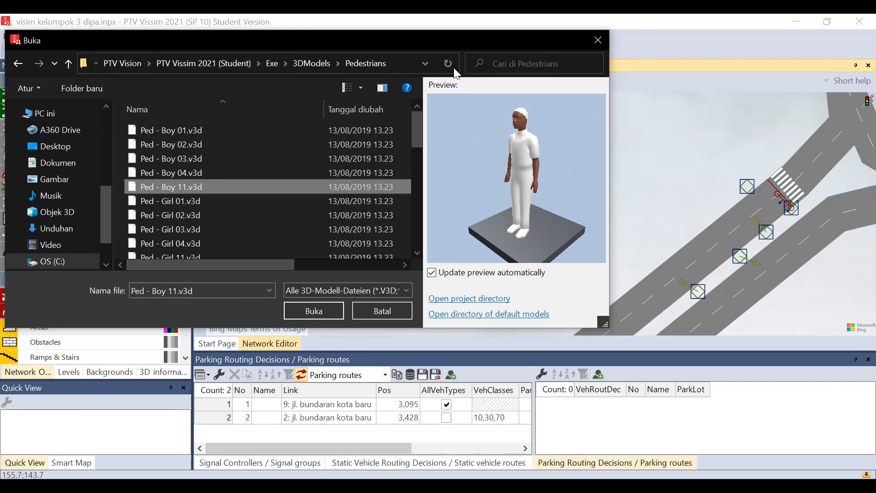
{"action": "left_click_drag", "start_coordinate": [457, 40], "coordinate": [572, 49]}
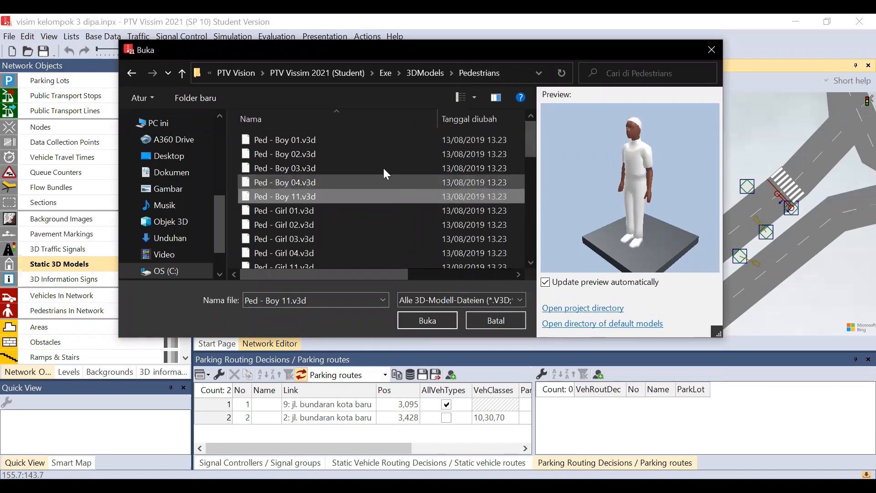
{"action": "left_click", "coordinate": [340, 142]}
{"action": "left_click", "coordinate": [336, 166]}
{"action": "left_click", "coordinate": [341, 196]}
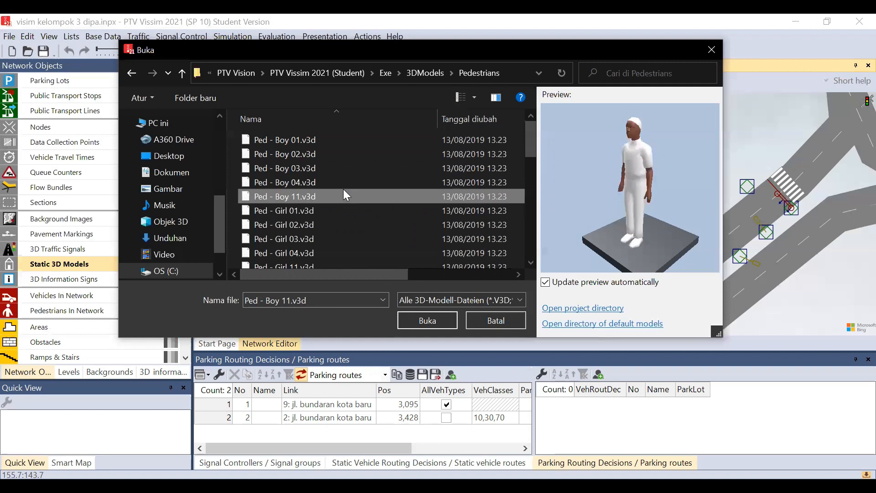
{"action": "left_click", "coordinate": [350, 210]}
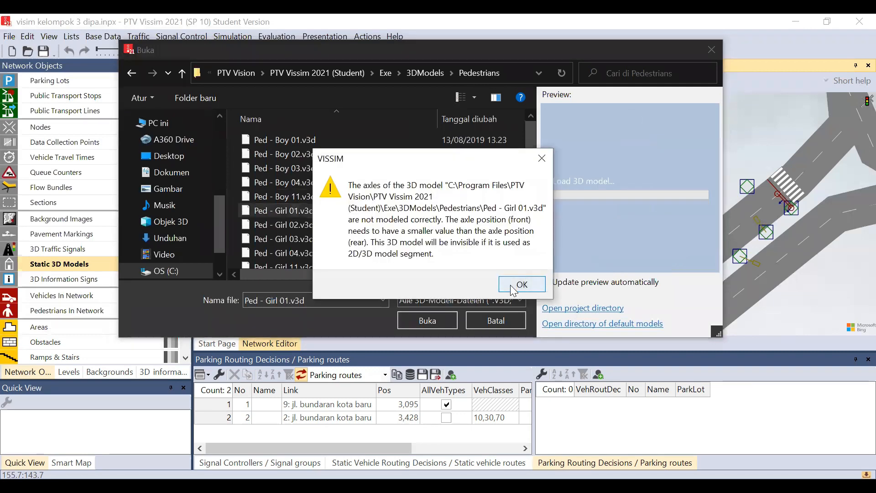
{"action": "left_click", "coordinate": [522, 284]}
{"action": "left_click", "coordinate": [361, 225]}
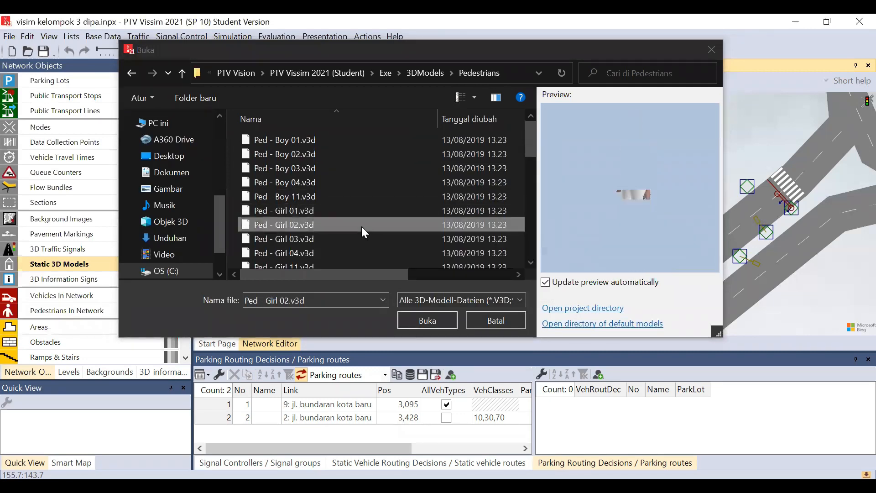
{"action": "left_click", "coordinate": [341, 196]}
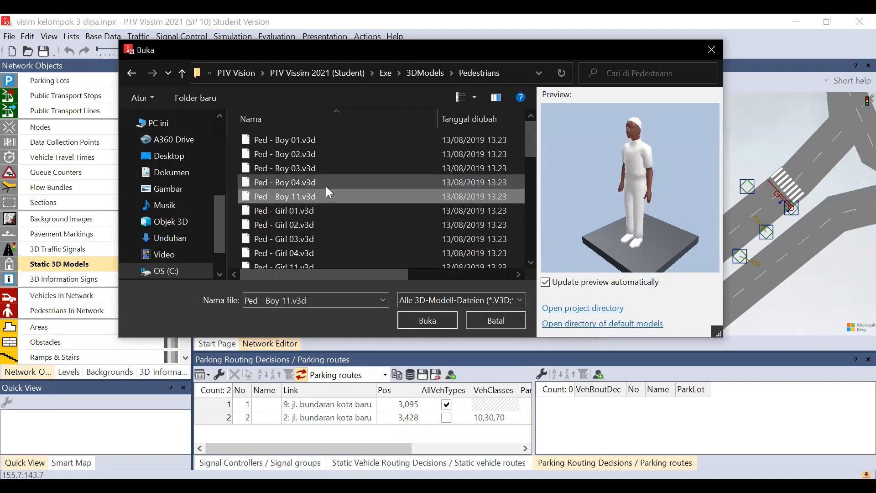
Insert Ped - Boy 01.v3d as a static 3D model, keeping its default state and angles
{"action": "left_click", "coordinate": [327, 144]}
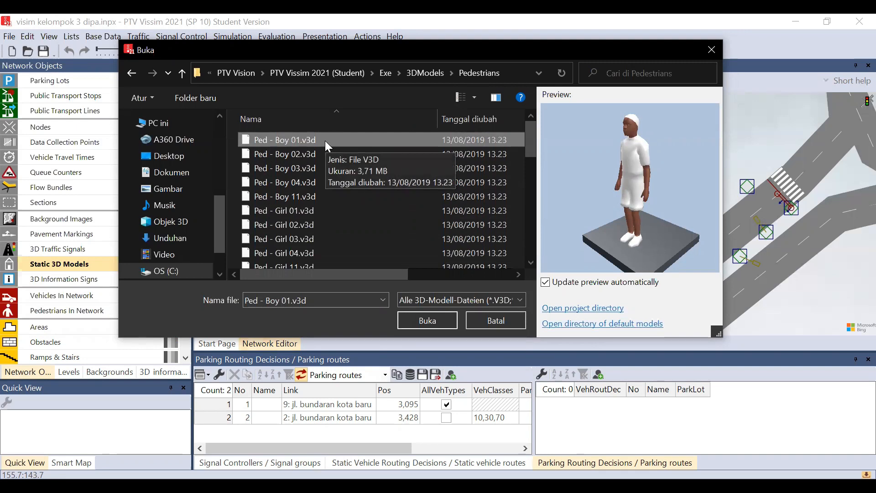
{"action": "left_click", "coordinate": [415, 323]}
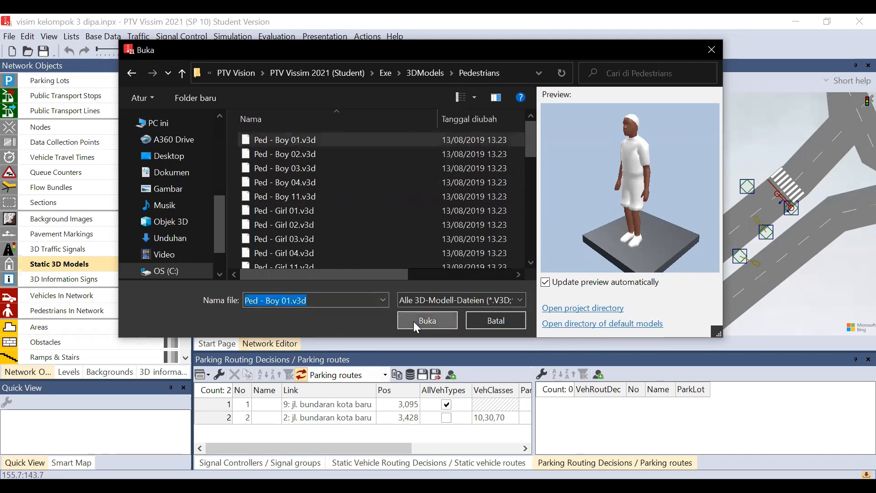
{"action": "left_click", "coordinate": [445, 325]}
{"action": "left_click_drag", "start_coordinate": [348, 165], "coordinate": [516, 173]}
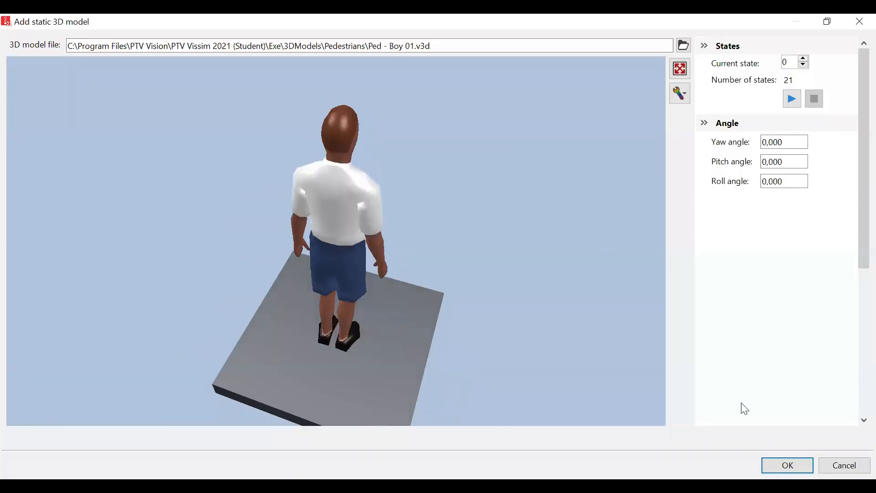
{"action": "left_click", "coordinate": [788, 464]}
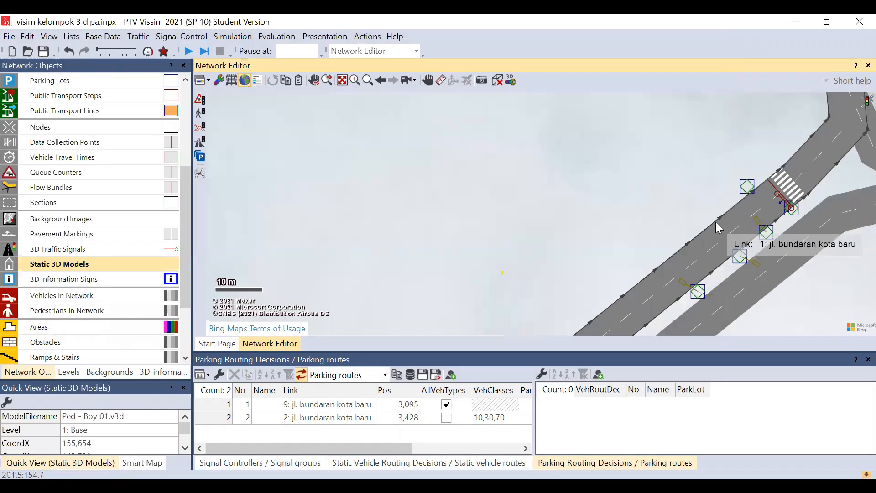
Locate the inserted pedestrian in the 3D view and check which model file it uses
{"action": "left_click_drag", "start_coordinate": [741, 187], "coordinate": [742, 189]}
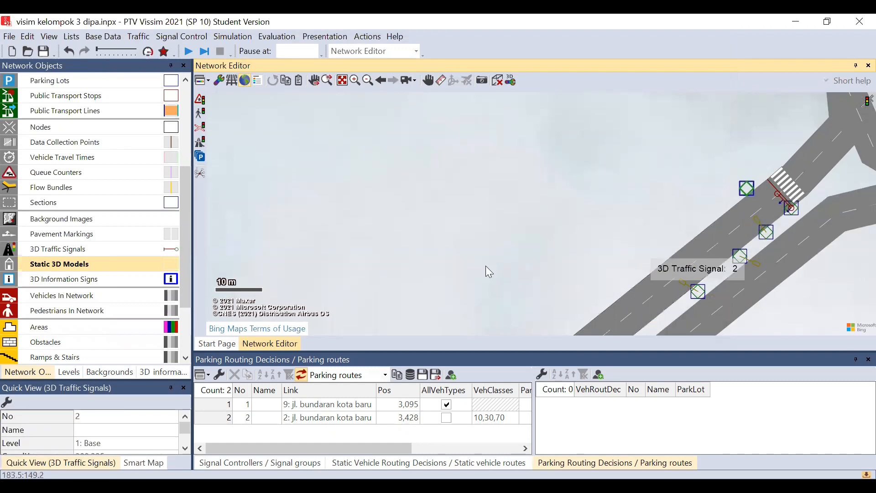
{"action": "left_click", "coordinate": [524, 263]}
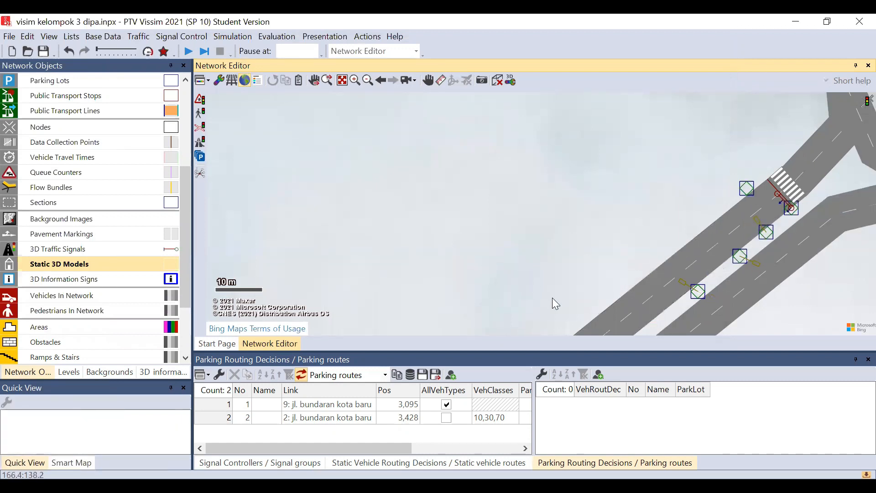
{"action": "left_click", "coordinate": [498, 81]}
{"action": "left_click", "coordinate": [636, 263]}
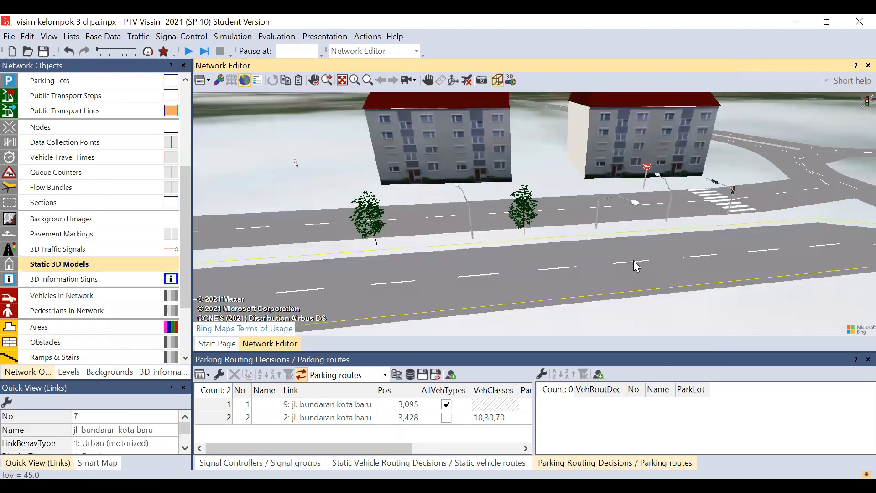
{"action": "left_click", "coordinate": [291, 160]}
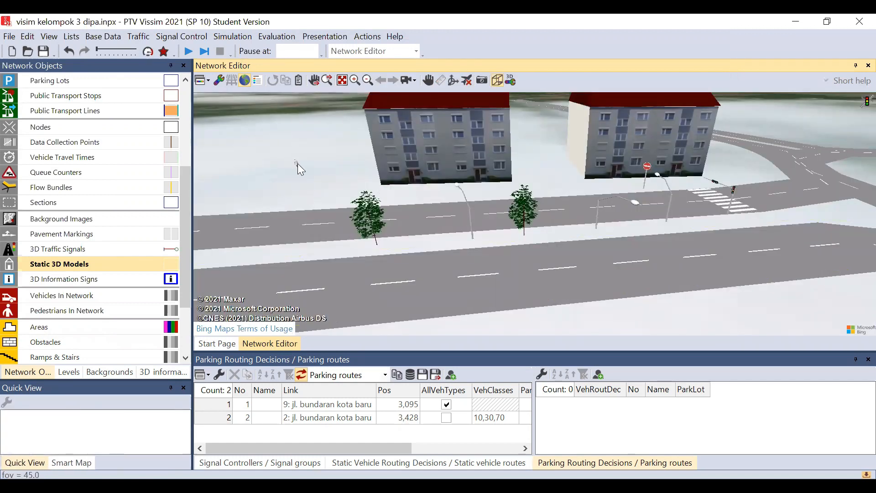
{"action": "left_click", "coordinate": [497, 81]}
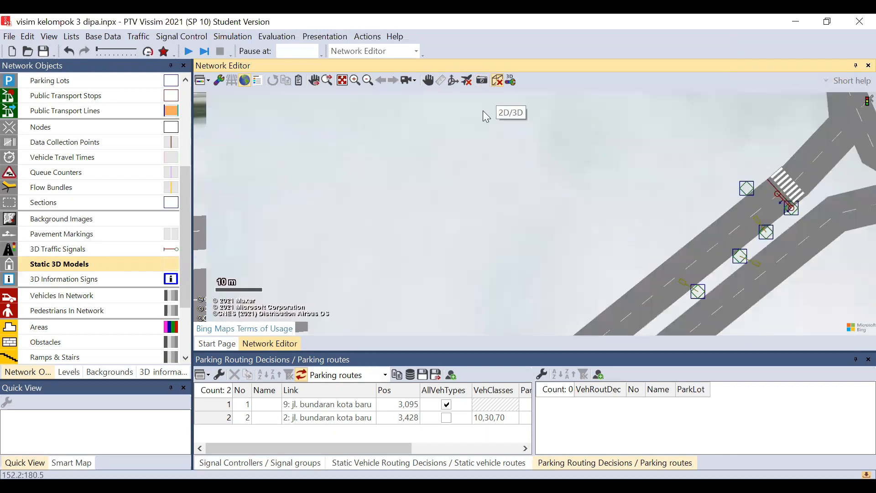
{"action": "scroll", "coordinate": [534, 268], "scroll_direction": "up", "scroll_amount": 3}
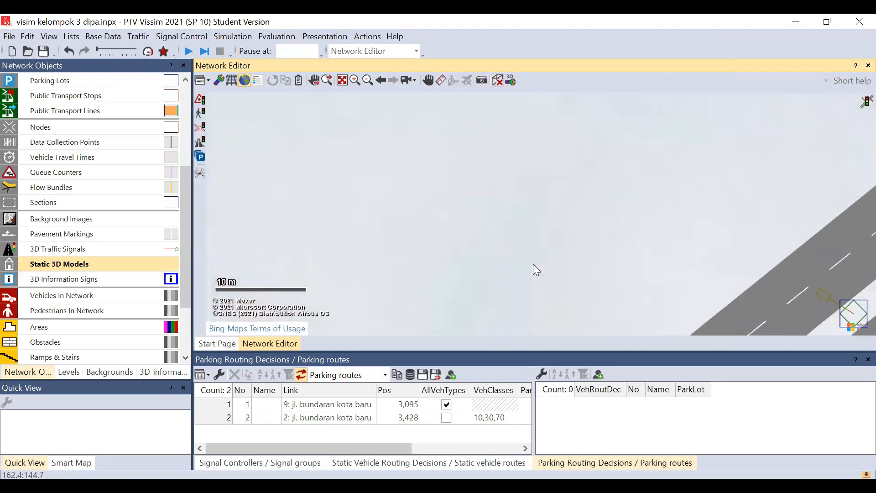
{"action": "left_click", "coordinate": [497, 81]}
{"action": "scroll", "coordinate": [438, 203], "scroll_direction": "up", "scroll_amount": 5}
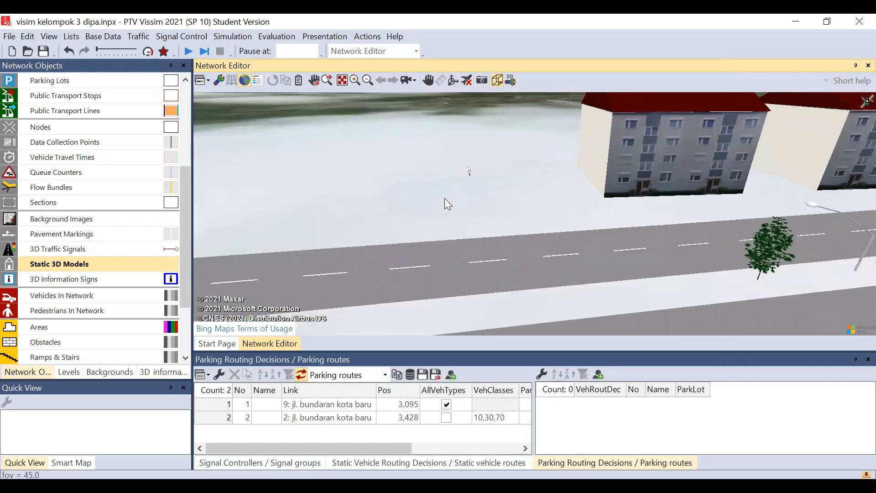
{"action": "left_click", "coordinate": [458, 184]}
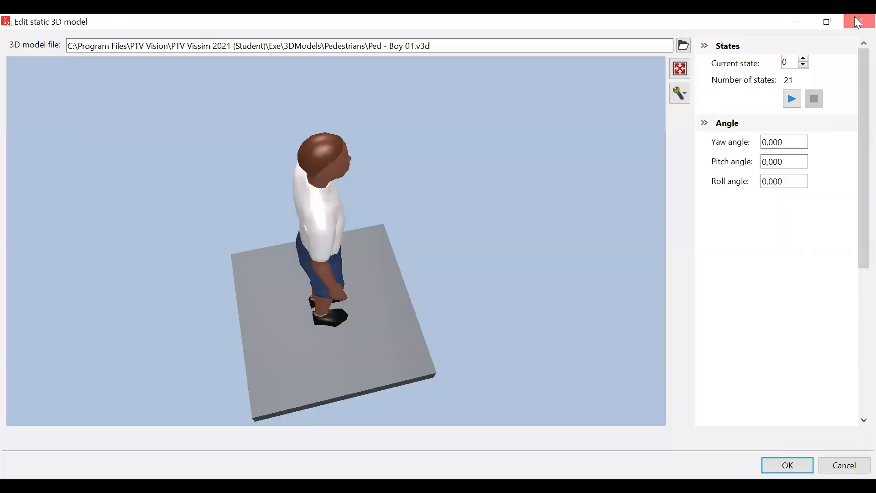
{"action": "left_click", "coordinate": [855, 18]}
Move the boy pedestrian past the nearer apartment building to the roadside between the Do Not Enter sign and the crosswalk
{"action": "left_click_drag", "start_coordinate": [458, 185], "coordinate": [768, 226]}
{"action": "key", "text": "Right"}
{"action": "key", "text": "Right"}
{"action": "key", "text": "Right"}
{"action": "key", "text": "Right"}
{"action": "key", "text": "Right"}
{"action": "key", "text": "Right"}
{"action": "key", "text": "Right"}
{"action": "key", "text": "Right"}
{"action": "key", "text": "Right"}
{"action": "key", "text": "Right"}
{"action": "key", "text": "Right"}
{"action": "key", "text": "Right"}
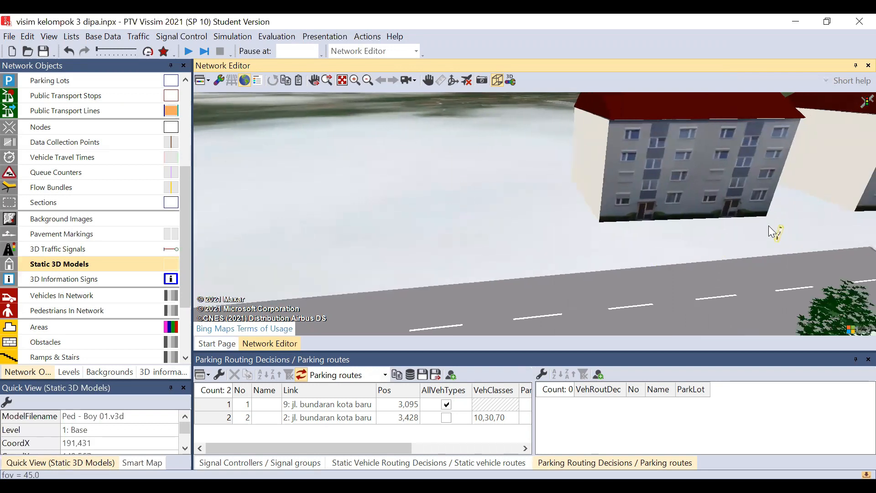
{"action": "key", "text": "Right"}
{"action": "key", "text": "Right"}
{"action": "key", "text": "Right"}
{"action": "key", "text": "Right"}
{"action": "key", "text": "Right"}
{"action": "key", "text": "Right"}
{"action": "left_click", "coordinate": [488, 235]}
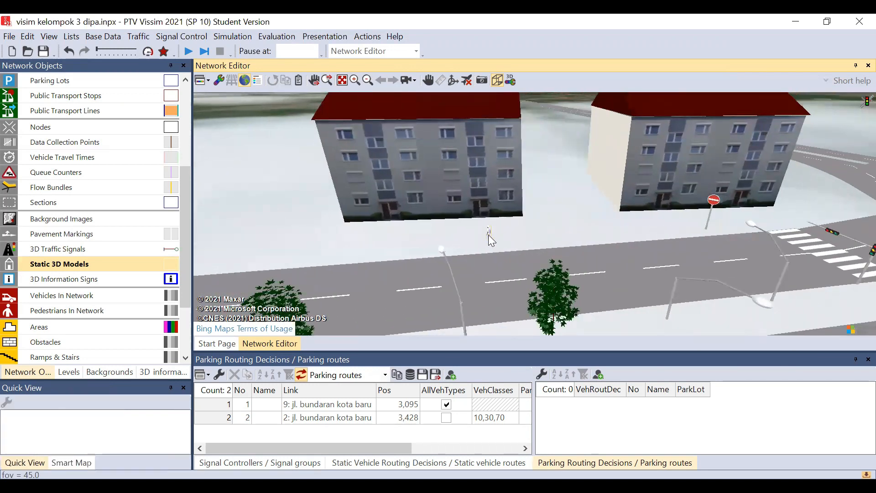
{"action": "left_click_drag", "start_coordinate": [487, 233], "coordinate": [743, 227]}
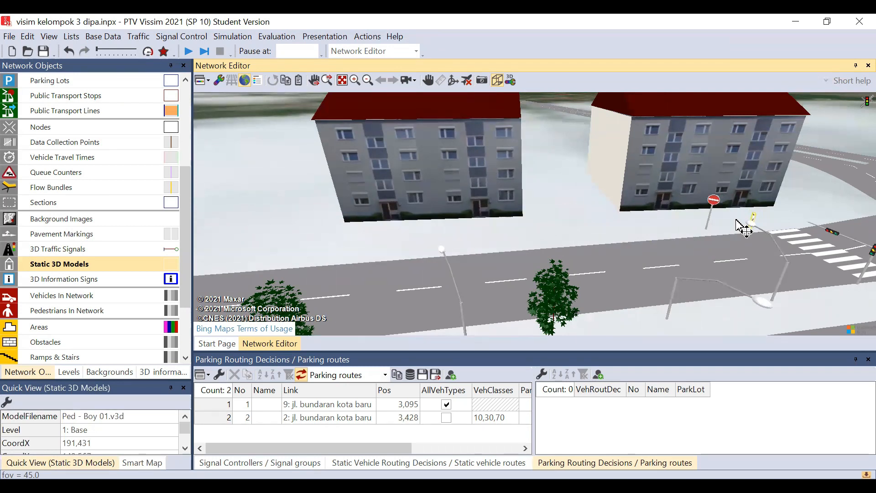
{"action": "left_click_drag", "start_coordinate": [736, 220], "coordinate": [735, 220]}
{"action": "left_click", "coordinate": [620, 227]}
Examine the 3D street scene around the crosswalk, traffic signals, pedestrian, street lights, trees and apartment buildings
{"action": "key", "text": "Right"}
{"action": "key", "text": "Right"}
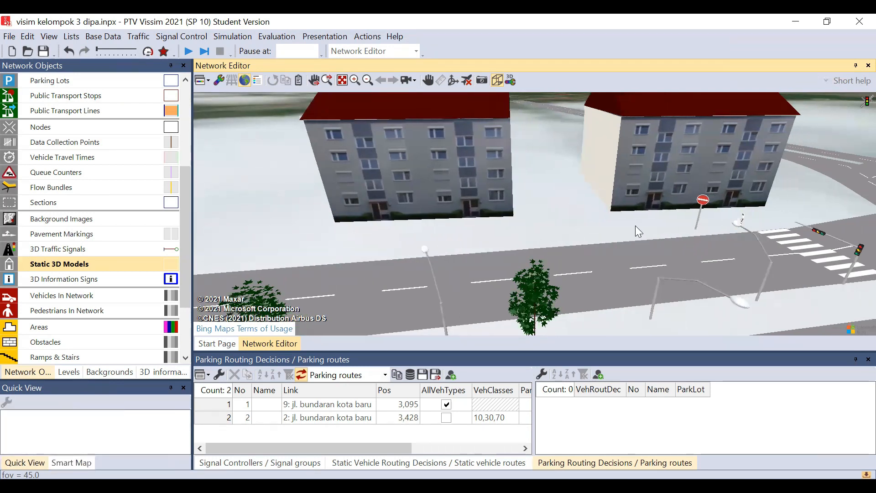
{"action": "key", "text": "Right"}
{"action": "key", "text": "Right"}
{"action": "key", "text": "Right"}
{"action": "key", "text": "Right"}
{"action": "key", "text": "Right"}
{"action": "key", "text": "Right"}
{"action": "key", "text": "Right"}
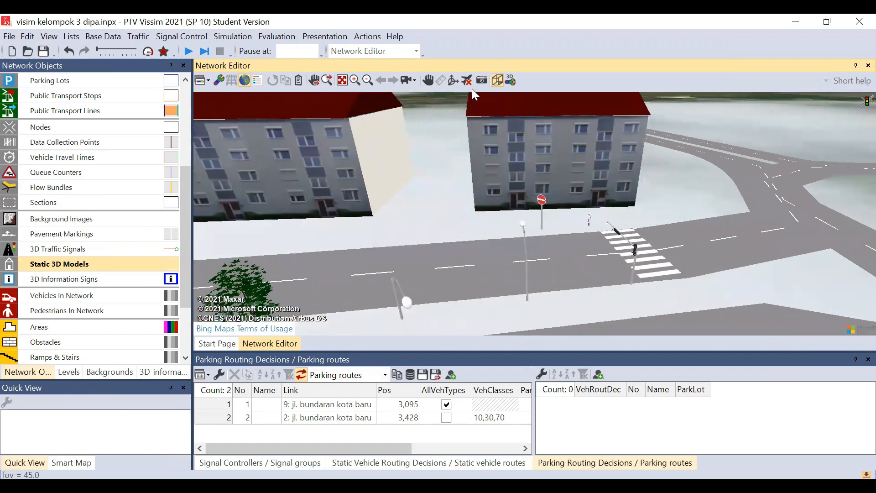
{"action": "key", "text": "Left"}
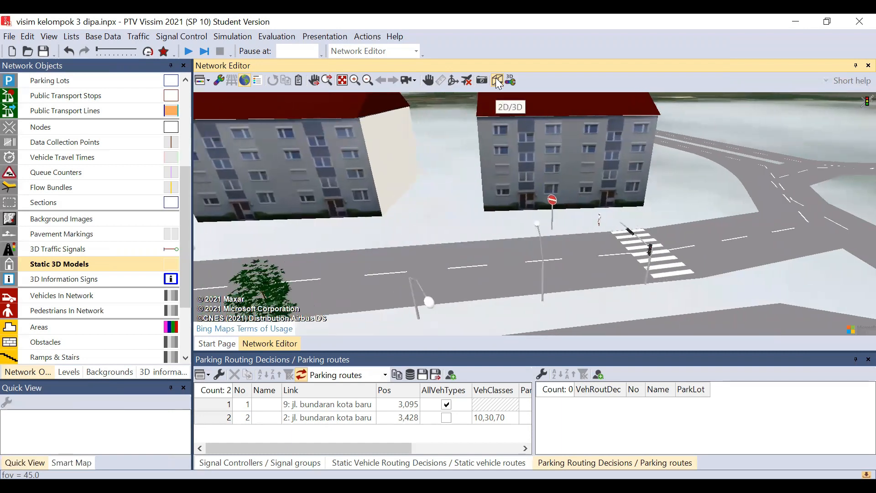
{"action": "key", "text": "Left"}
{"action": "key", "text": "Left"}
{"action": "key", "text": "Left"}
{"action": "key", "text": "Left"}
{"action": "key", "text": "Left"}
{"action": "key", "text": "Left"}
{"action": "key", "text": "Left"}
{"action": "key", "text": "Left"}
{"action": "key", "text": "Left"}
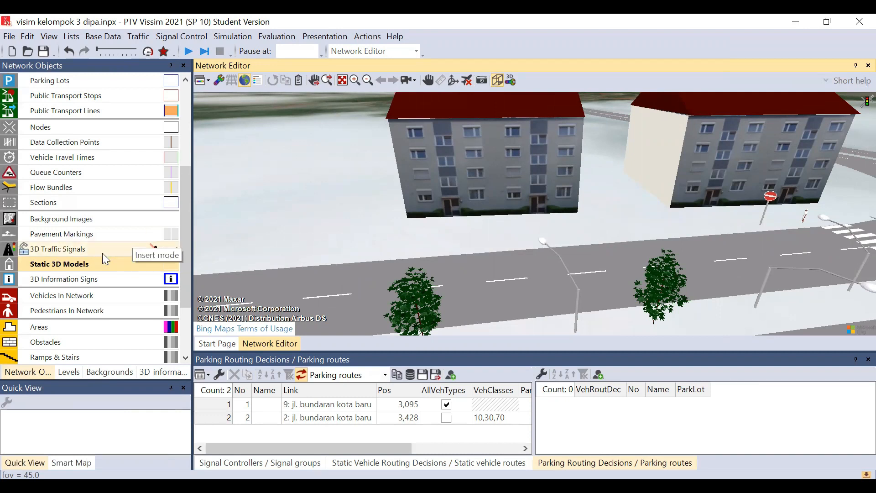
{"action": "left_click_drag", "start_coordinate": [689, 209], "coordinate": [680, 209]}
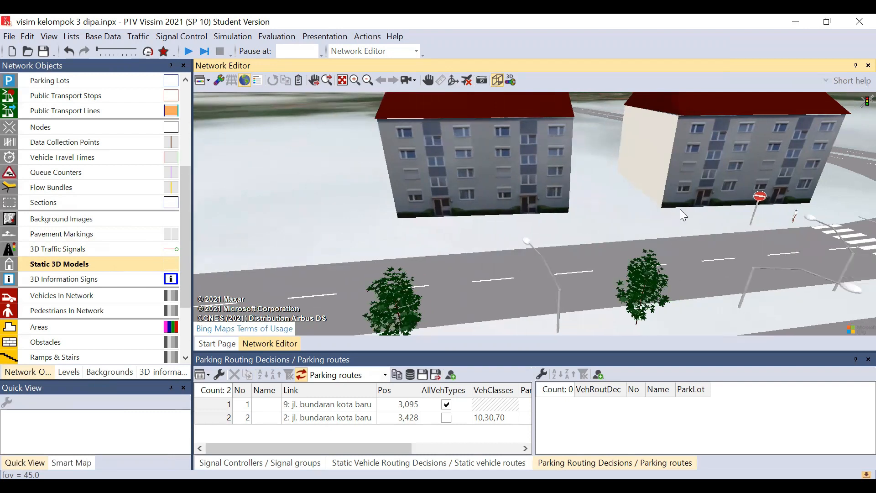
{"action": "key", "text": "Right"}
{"action": "key", "text": "Right"}
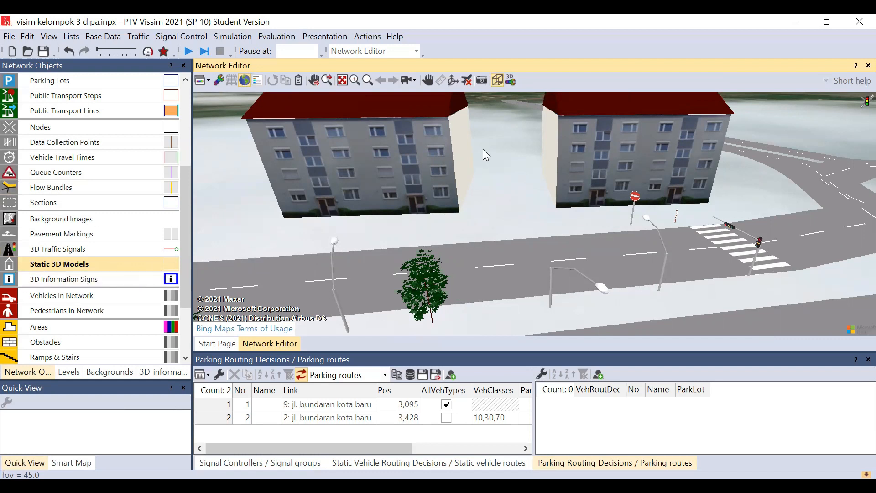
{"action": "scroll", "coordinate": [442, 151], "scroll_direction": "up", "scroll_amount": 1}
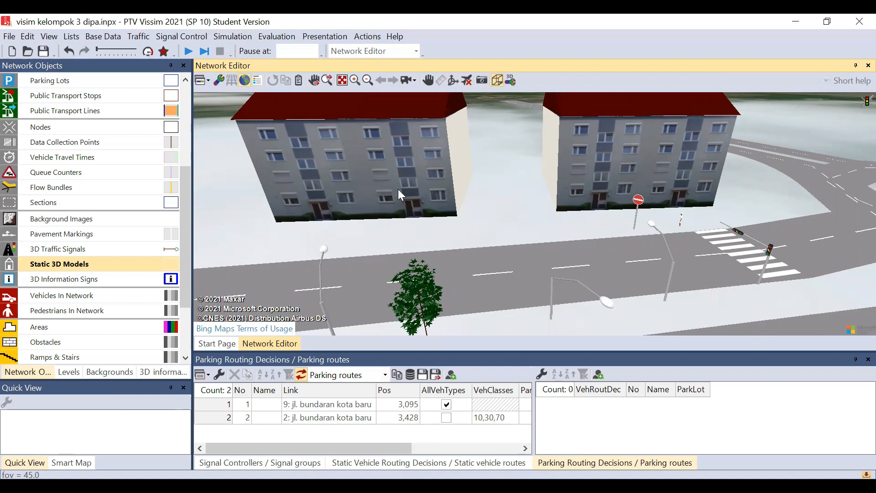
{"action": "scroll", "coordinate": [440, 196], "scroll_direction": "down", "scroll_amount": 4}
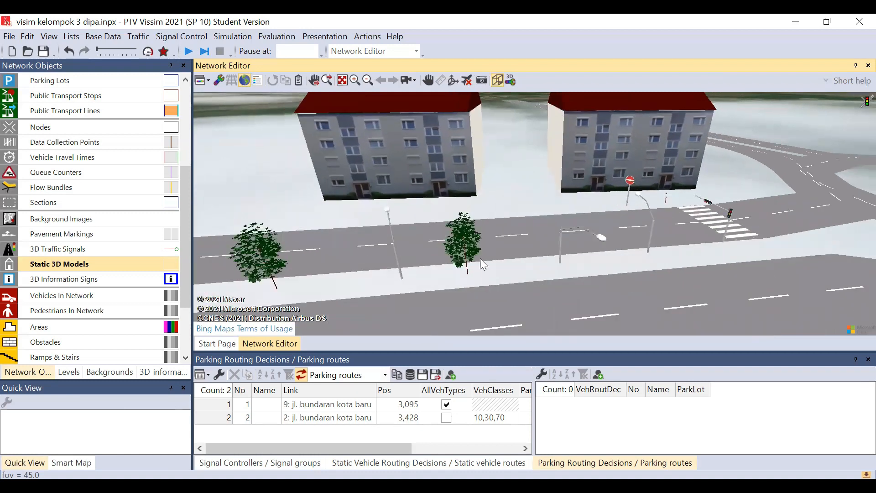
{"action": "left_click", "coordinate": [461, 239]}
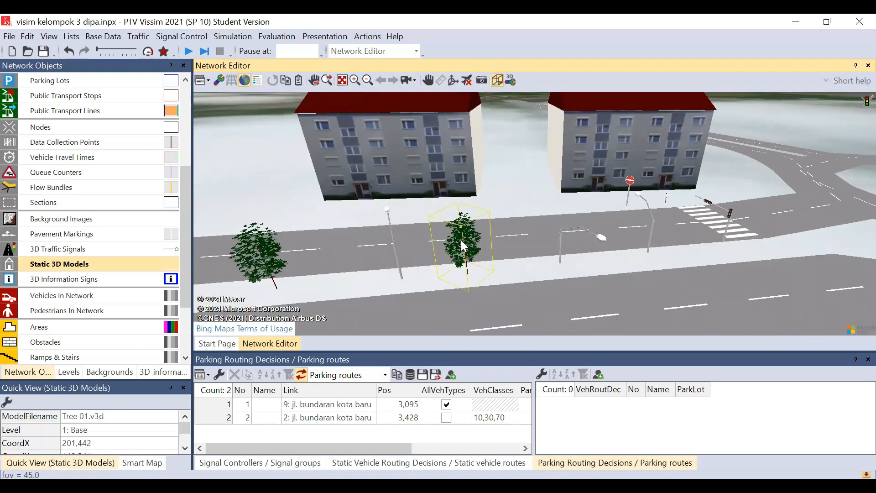
{"action": "scroll", "coordinate": [667, 206], "scroll_direction": "up", "scroll_amount": 2}
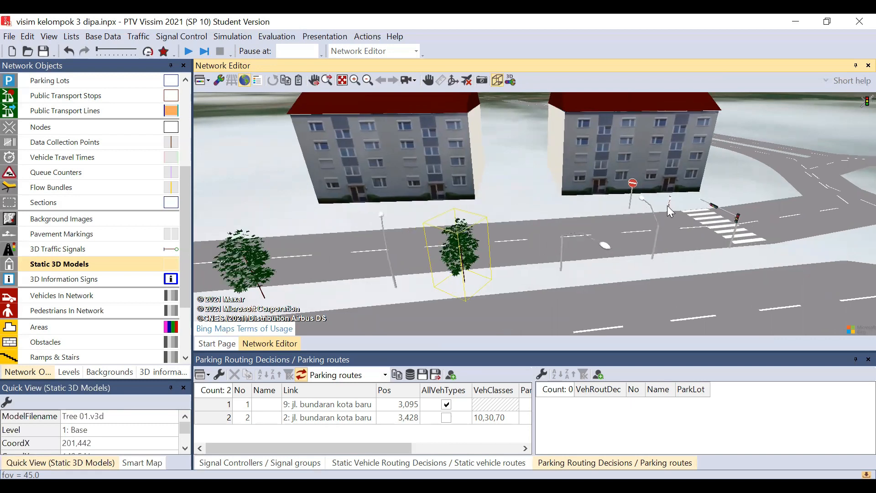
Check the boy pedestrian's placement between the Do Not Enter sign and the crosswalk in the 3D view
{"action": "left_click", "coordinate": [691, 219]}
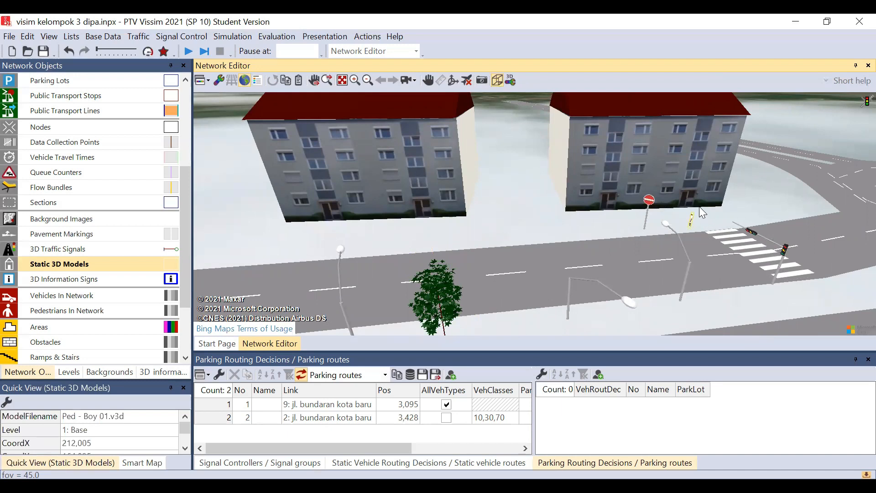
{"action": "left_click", "coordinate": [546, 197]}
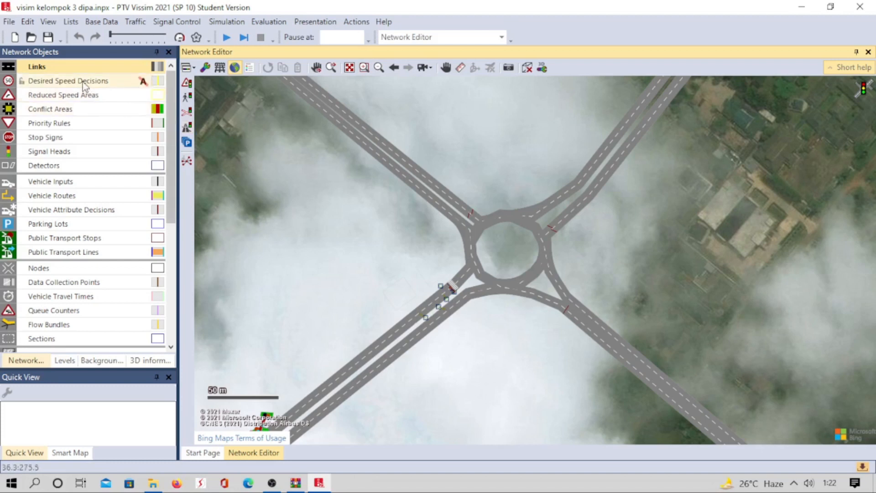
Show the Links list with its lanes and review the link and connector names, behaviour types and display types
{"action": "right_click", "coordinate": [120, 71]}
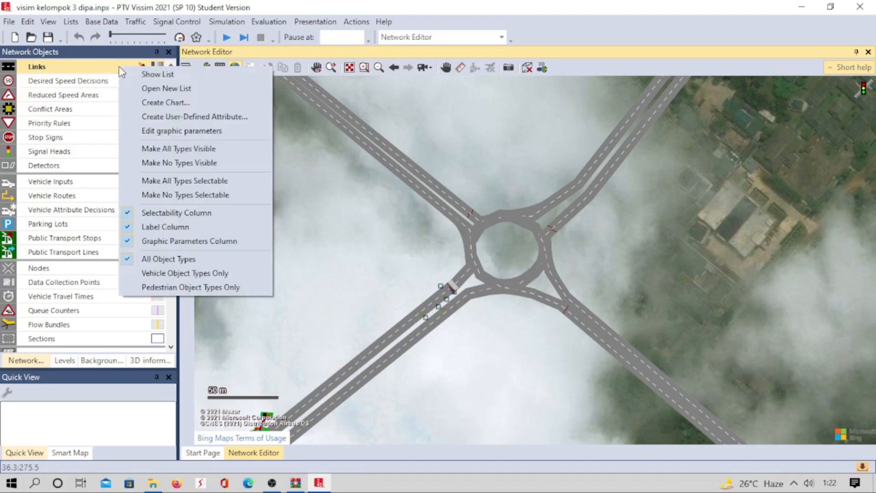
{"action": "left_click", "coordinate": [159, 76]}
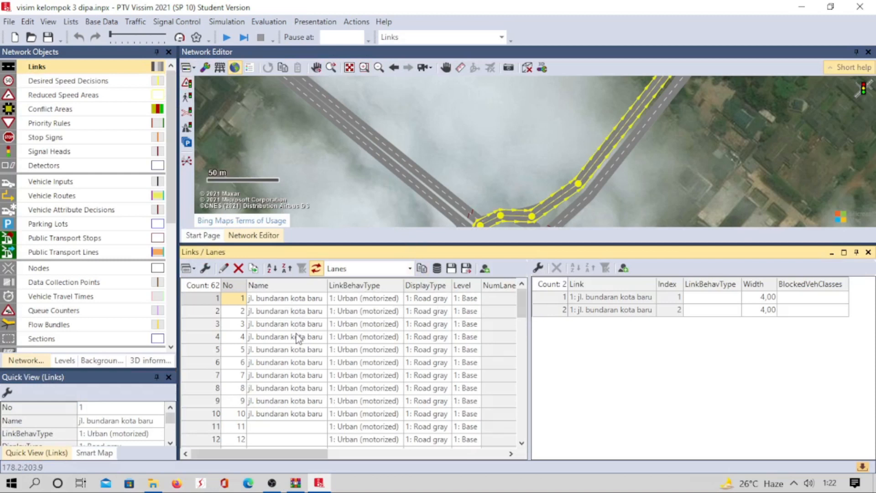
{"action": "scroll", "coordinate": [319, 324], "scroll_direction": "down", "scroll_amount": 6}
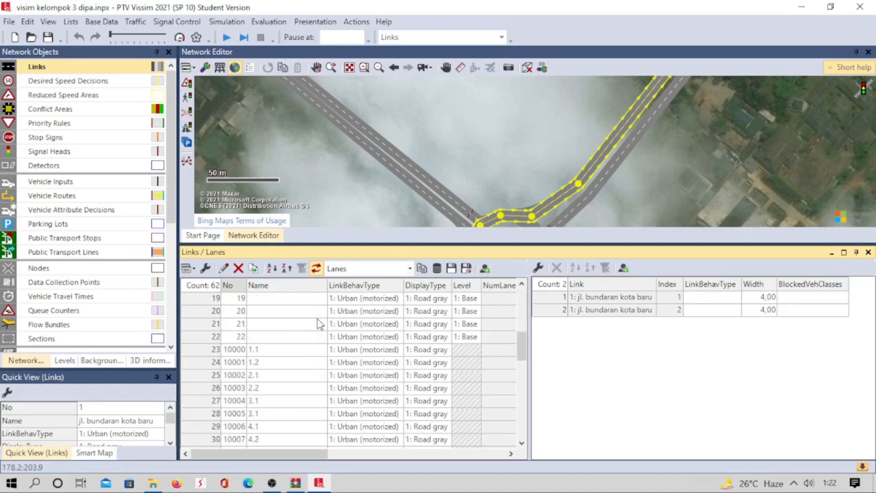
{"action": "scroll", "coordinate": [317, 319], "scroll_direction": "down", "scroll_amount": 11}
{"action": "scroll", "coordinate": [318, 324], "scroll_direction": "up", "scroll_amount": 16}
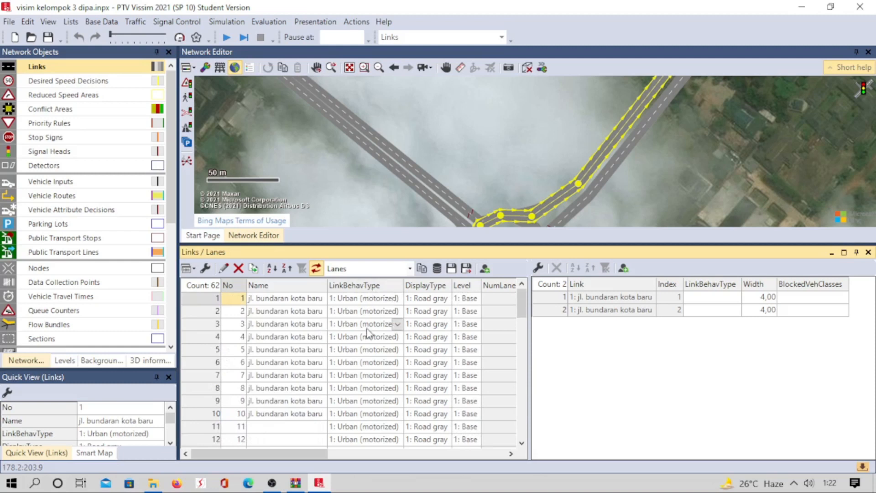
{"action": "scroll", "coordinate": [369, 337], "scroll_direction": "down", "scroll_amount": 7}
{"action": "scroll", "coordinate": [369, 339], "scroll_direction": "down", "scroll_amount": 10}
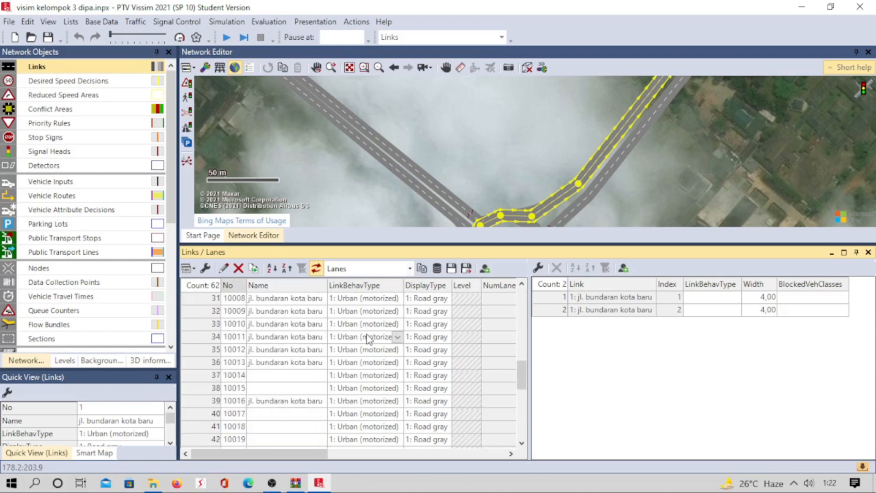
{"action": "scroll", "coordinate": [363, 335], "scroll_direction": "up", "scroll_amount": 9}
{"action": "scroll", "coordinate": [354, 329], "scroll_direction": "up", "scroll_amount": 3}
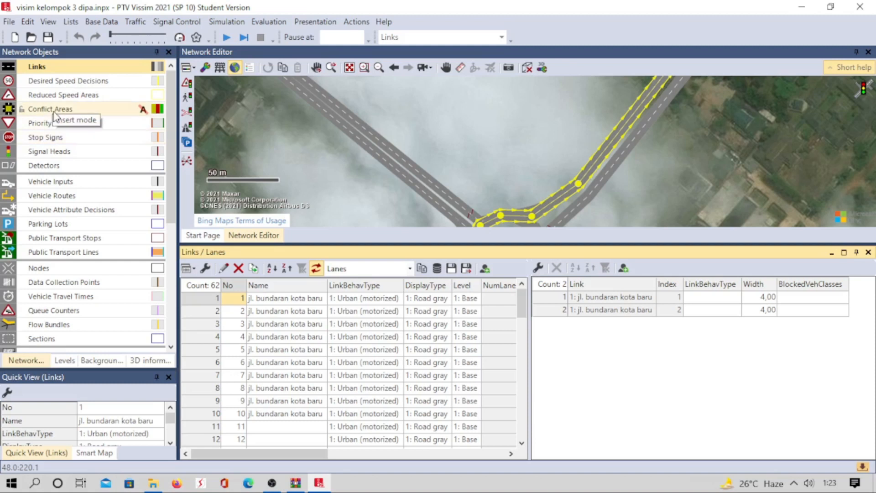
Show the Conflict Areas list and review the link pairs and their statuses through the whole list
{"action": "left_click", "coordinate": [71, 112]}
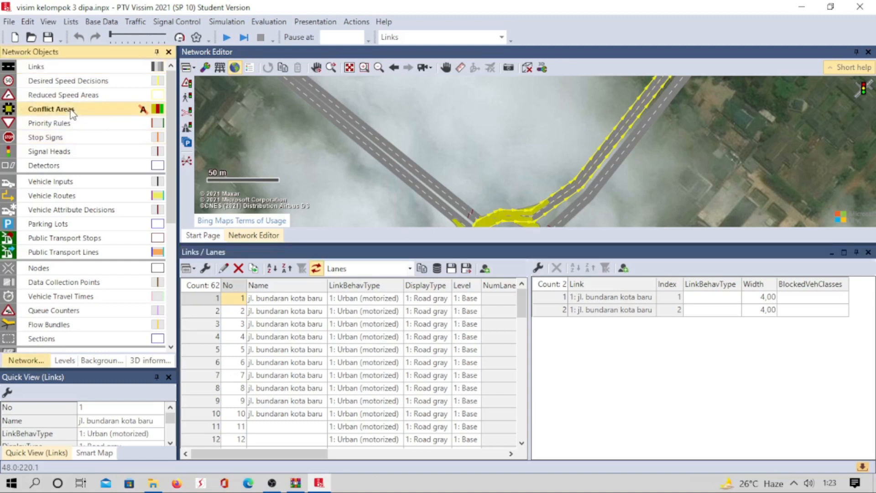
{"action": "right_click", "coordinate": [97, 110]}
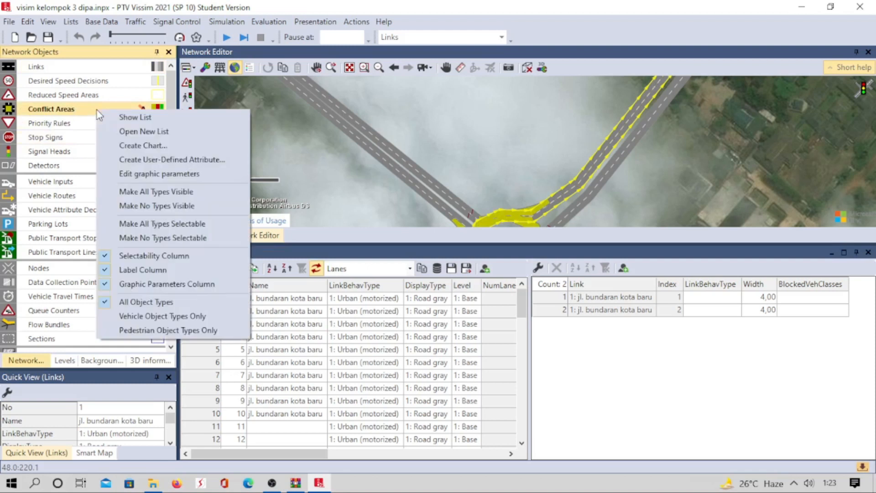
{"action": "left_click", "coordinate": [149, 117]}
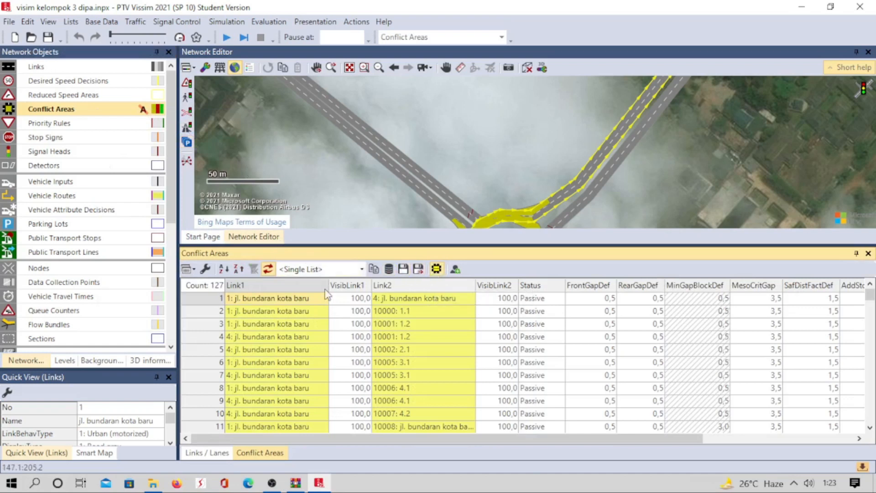
{"action": "scroll", "coordinate": [327, 311], "scroll_direction": "down", "scroll_amount": 2}
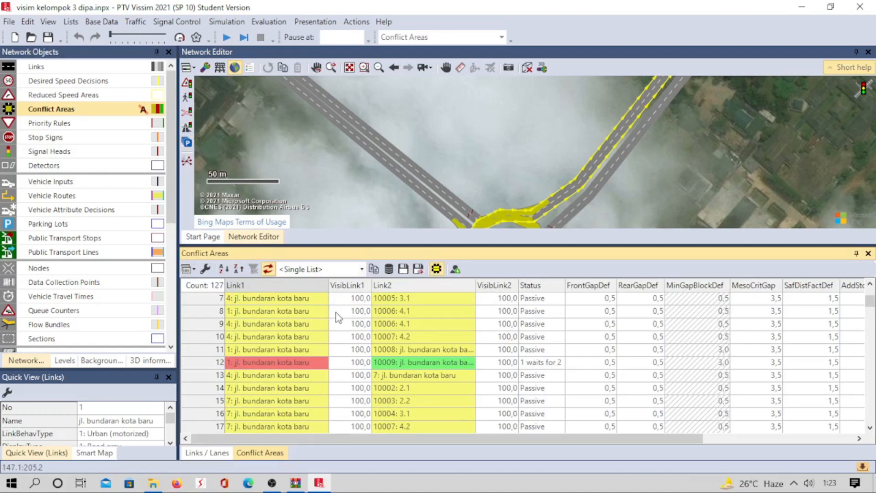
{"action": "scroll", "coordinate": [320, 323], "scroll_direction": "down", "scroll_amount": 1}
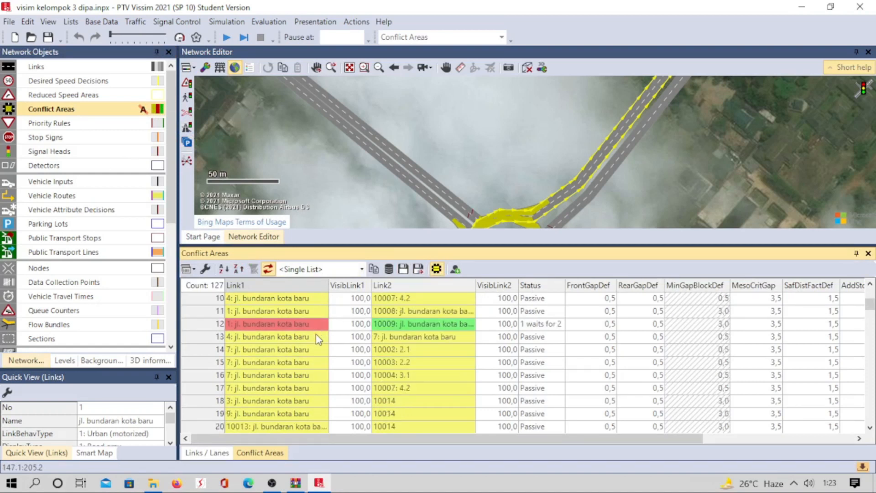
{"action": "scroll", "coordinate": [318, 339], "scroll_direction": "down", "scroll_amount": 3}
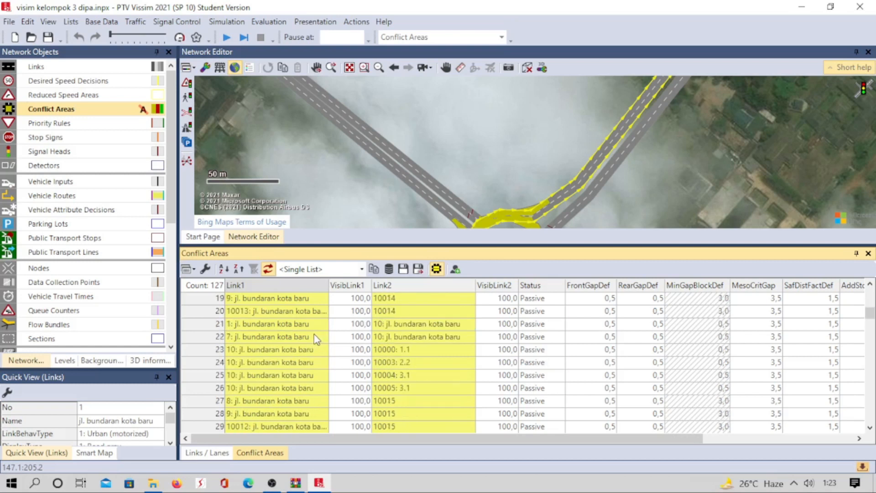
{"action": "scroll", "coordinate": [315, 338], "scroll_direction": "down", "scroll_amount": 11}
{"action": "scroll", "coordinate": [314, 336], "scroll_direction": "down", "scroll_amount": 16}
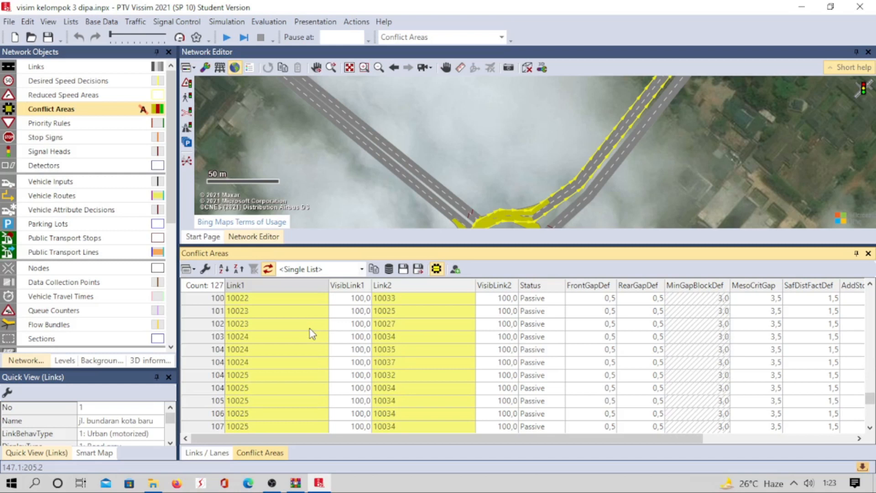
{"action": "scroll", "coordinate": [310, 330], "scroll_direction": "down", "scroll_amount": 6}
{"action": "scroll", "coordinate": [311, 329], "scroll_direction": "up", "scroll_amount": 16}
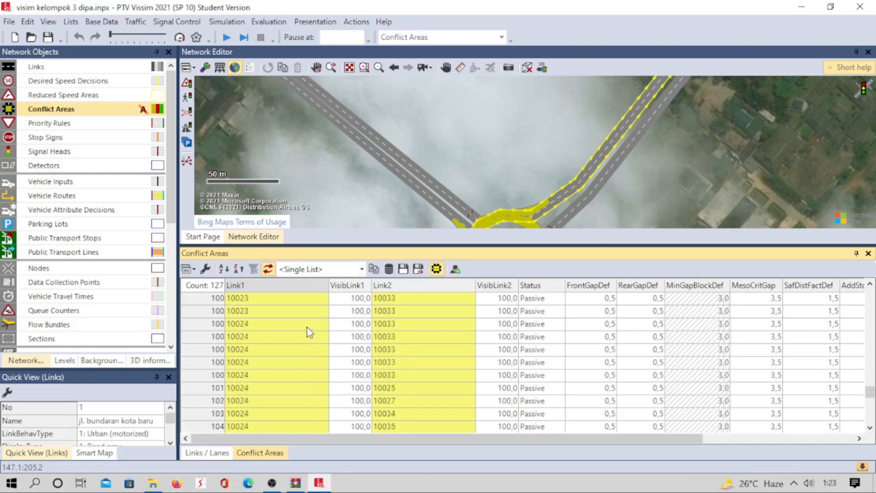
{"action": "scroll", "coordinate": [308, 329], "scroll_direction": "up", "scroll_amount": 20}
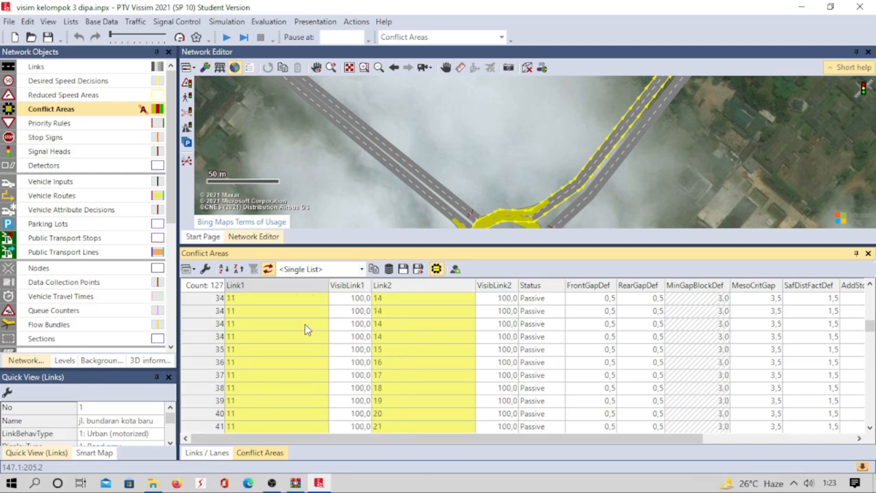
{"action": "scroll", "coordinate": [308, 329], "scroll_direction": "up", "scroll_amount": 2}
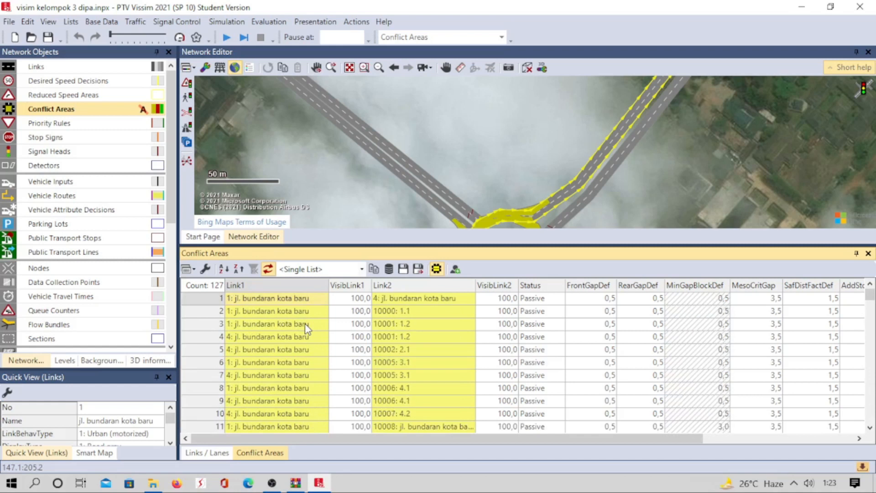
Show the Signal Heads list, followed by the Vehicle Inputs list with volumes by time interval
{"action": "left_click", "coordinate": [64, 152]}
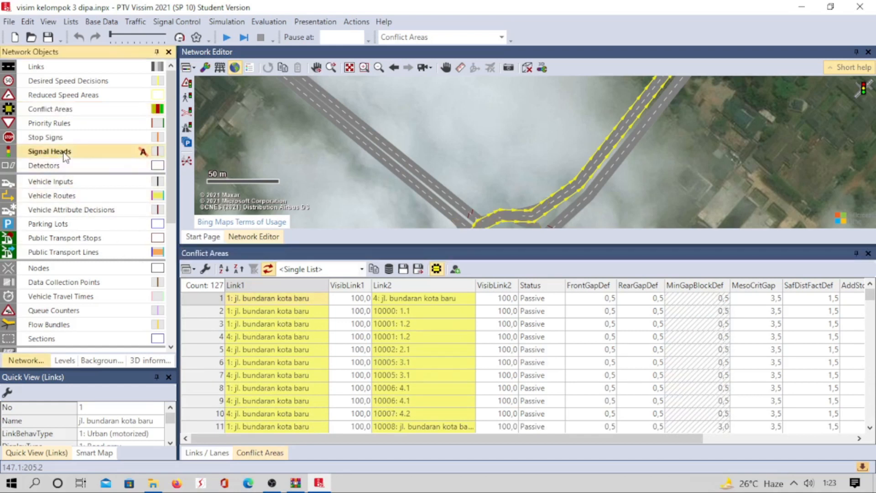
{"action": "right_click", "coordinate": [64, 152]}
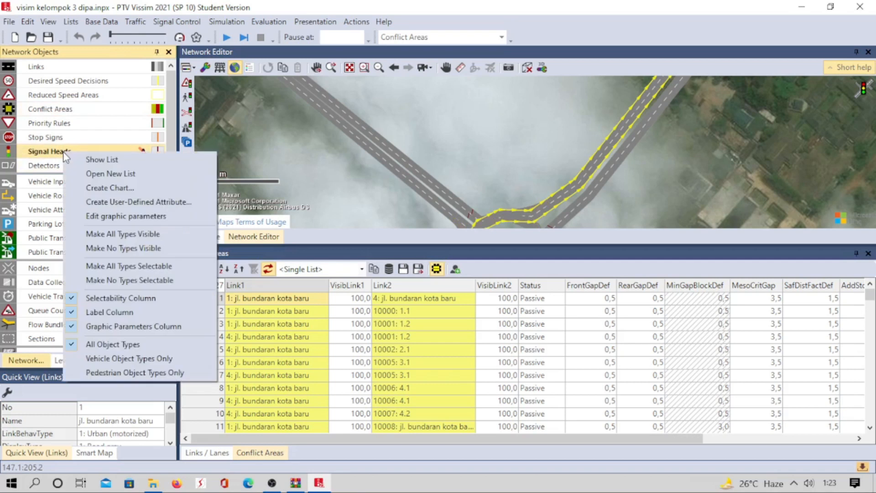
{"action": "left_click", "coordinate": [115, 159]}
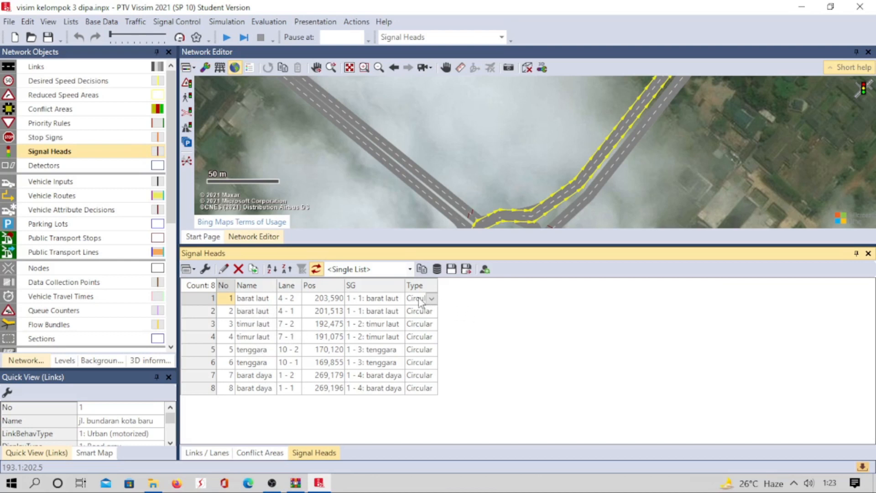
{"action": "right_click", "coordinate": [87, 183]}
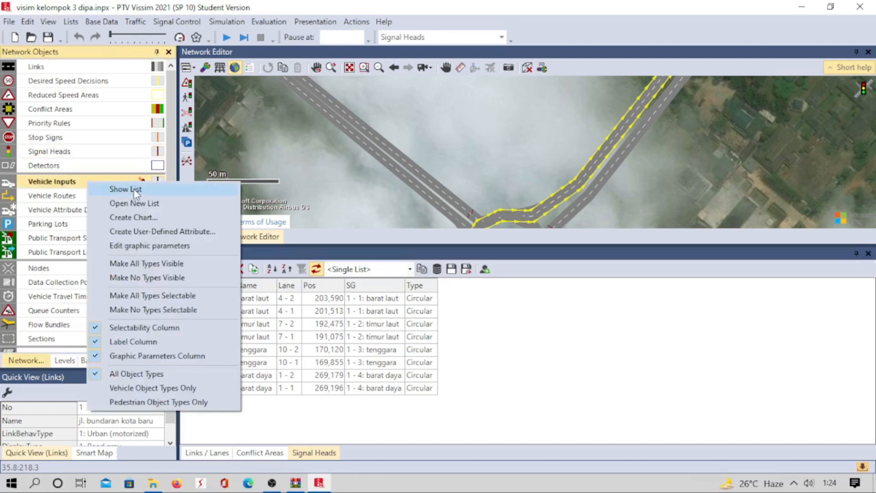
{"action": "left_click", "coordinate": [134, 190]}
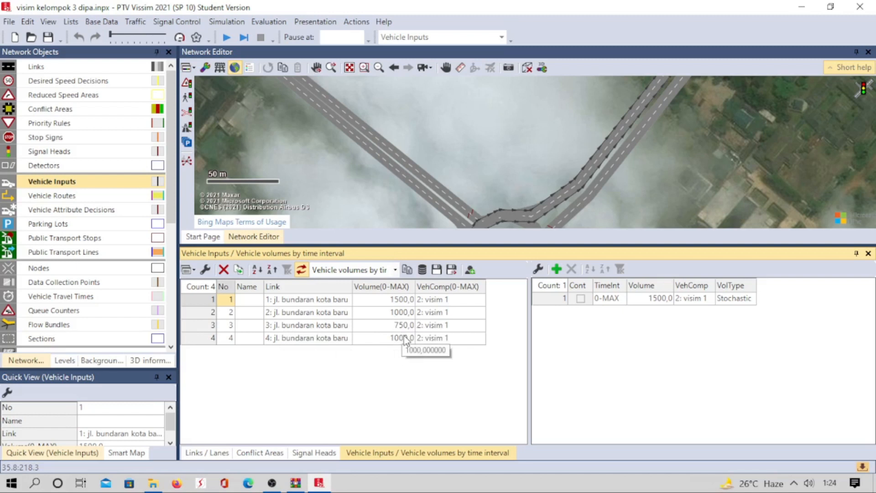
Show the static vehicle routing decisions list, followed by the partial vehicle routing decisions list
{"action": "right_click", "coordinate": [83, 200]}
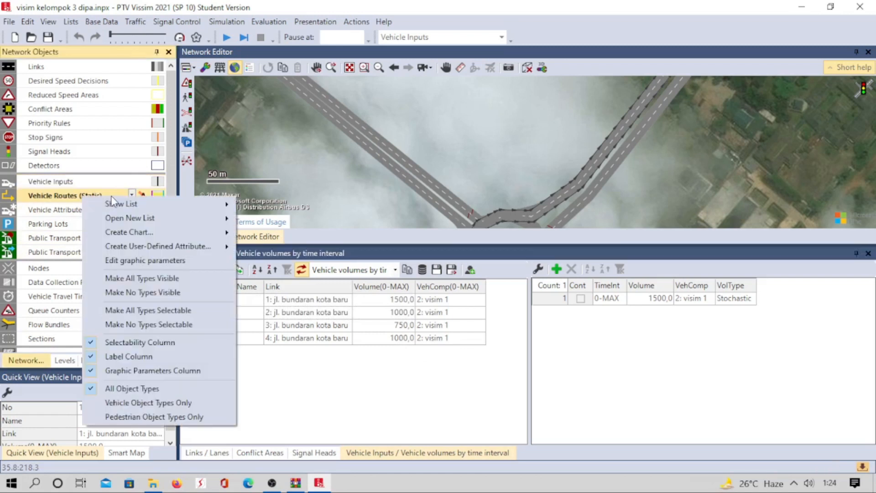
{"action": "mouse_move", "coordinate": [133, 206]}
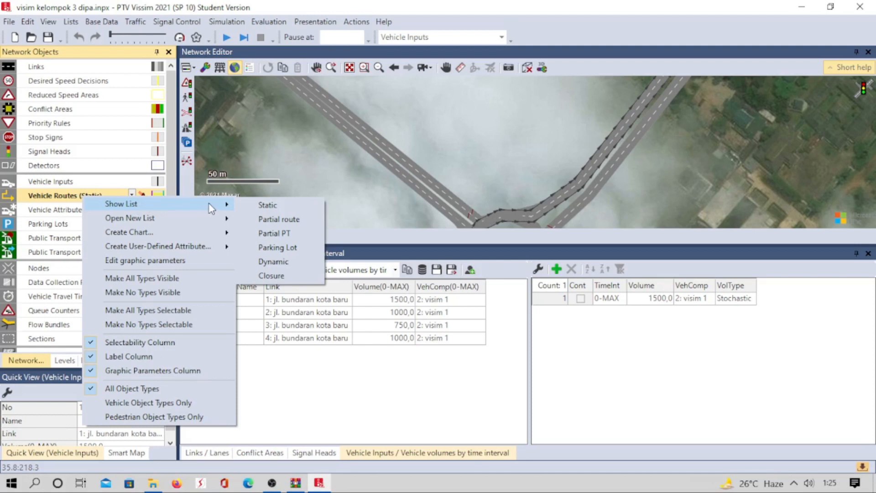
{"action": "left_click", "coordinate": [275, 207]}
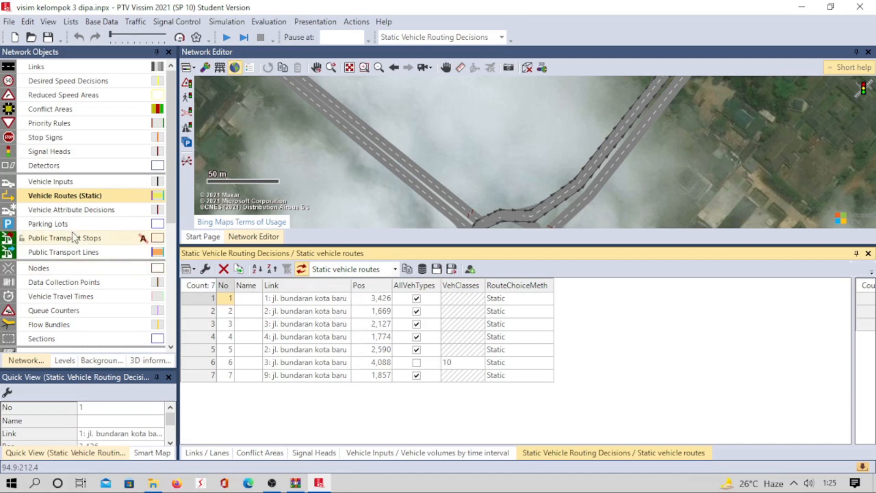
{"action": "left_click", "coordinate": [88, 197]}
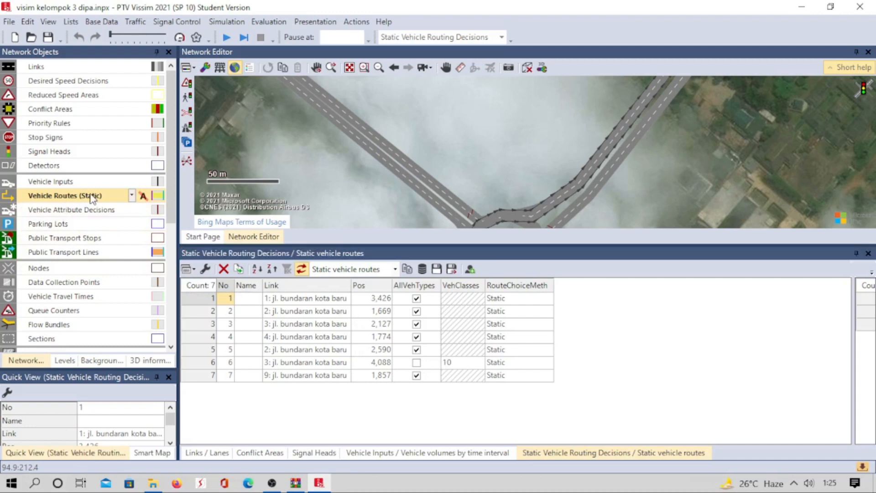
{"action": "right_click", "coordinate": [117, 195]}
{"action": "mouse_move", "coordinate": [158, 201]}
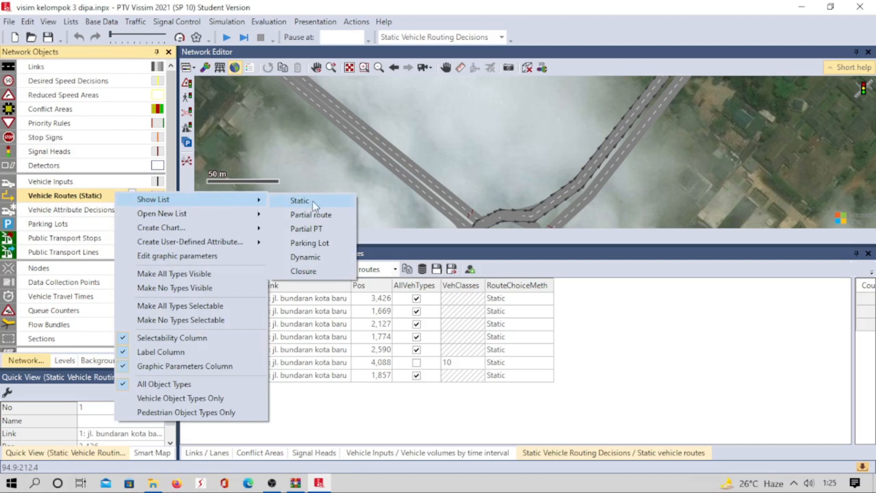
{"action": "left_click", "coordinate": [322, 215]}
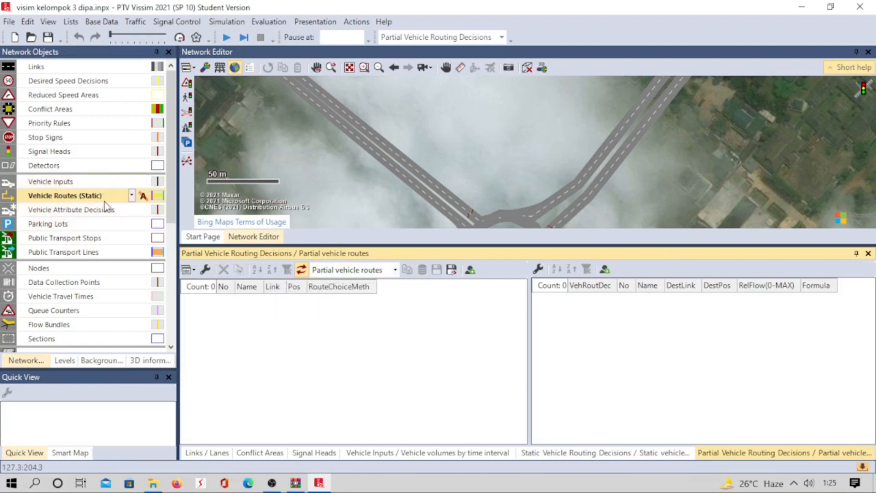
Show the Parking Lots list and review the lane, length, type and capacity of each parking lot
{"action": "left_click", "coordinate": [48, 223]}
{"action": "right_click", "coordinate": [71, 229]}
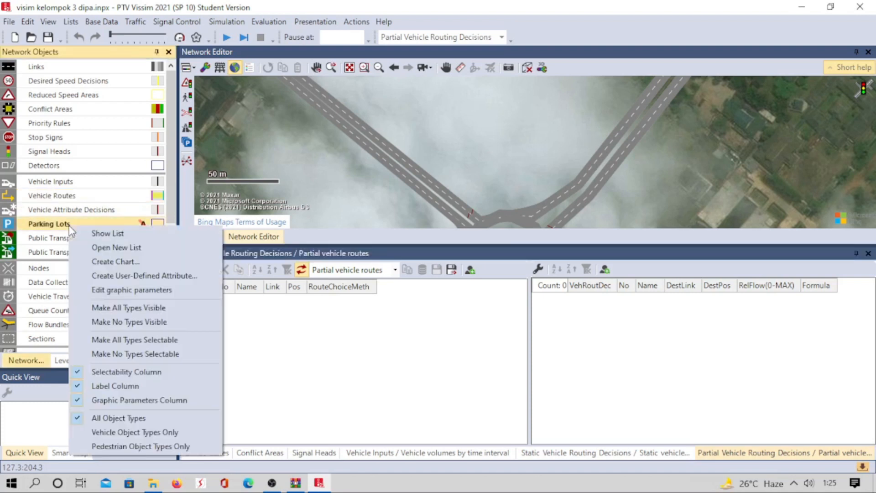
{"action": "left_click", "coordinate": [121, 232]}
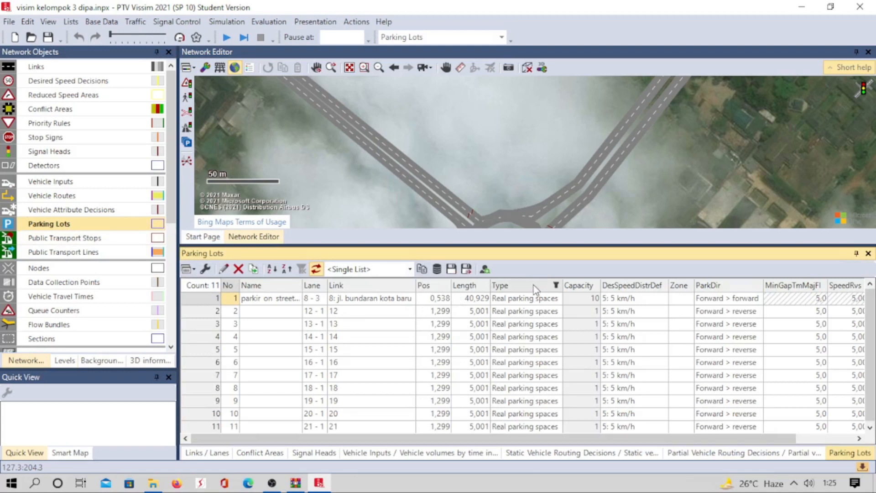
{"action": "scroll", "coordinate": [533, 285], "scroll_direction": "down", "scroll_amount": 1}
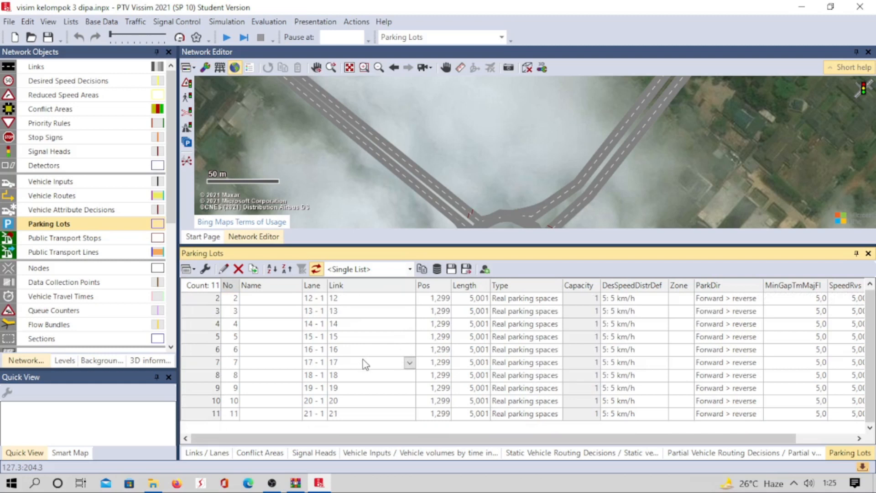
{"action": "scroll", "coordinate": [502, 354], "scroll_direction": "up", "scroll_amount": 1}
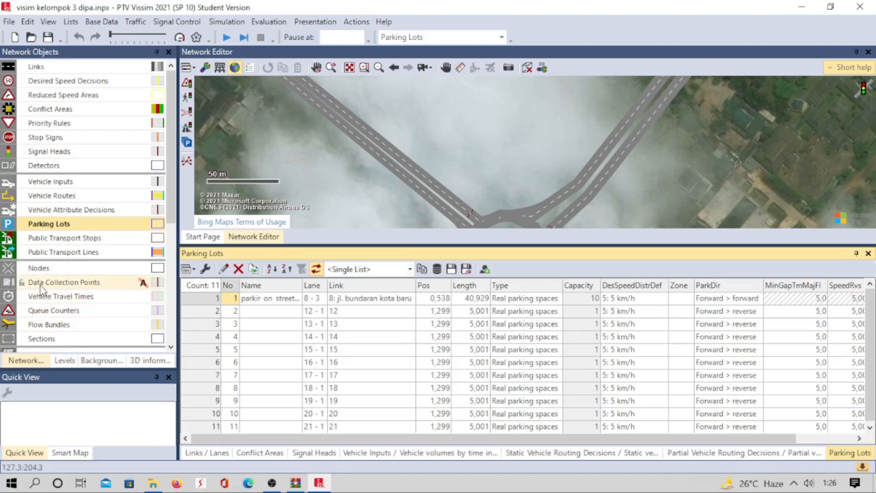
Show the Public Transport Stops list with its boarding volumes
{"action": "left_click", "coordinate": [72, 243]}
{"action": "right_click", "coordinate": [73, 242]}
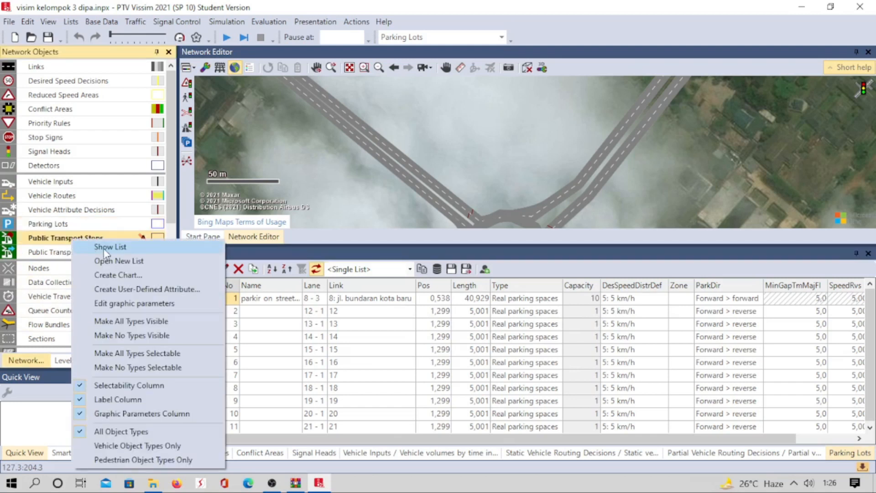
{"action": "left_click", "coordinate": [119, 246]}
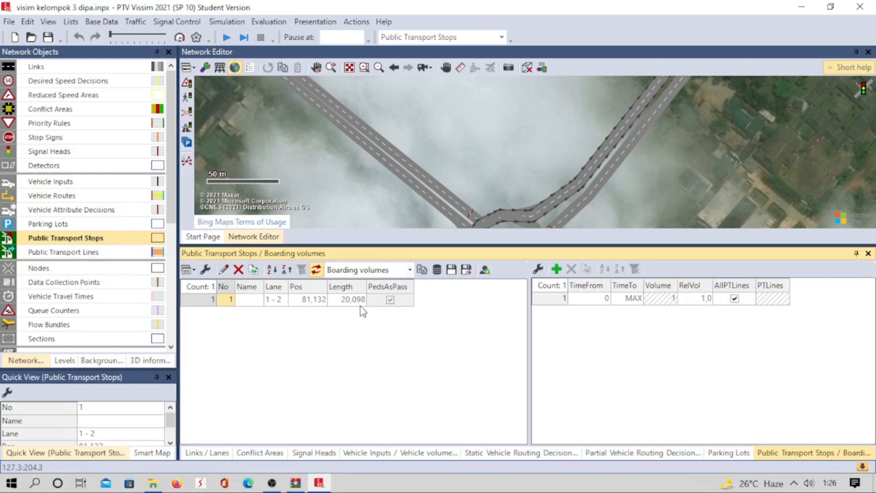
Show the Public Transport Lines list with its line stops
{"action": "left_click", "coordinate": [74, 254]}
{"action": "right_click", "coordinate": [75, 256]}
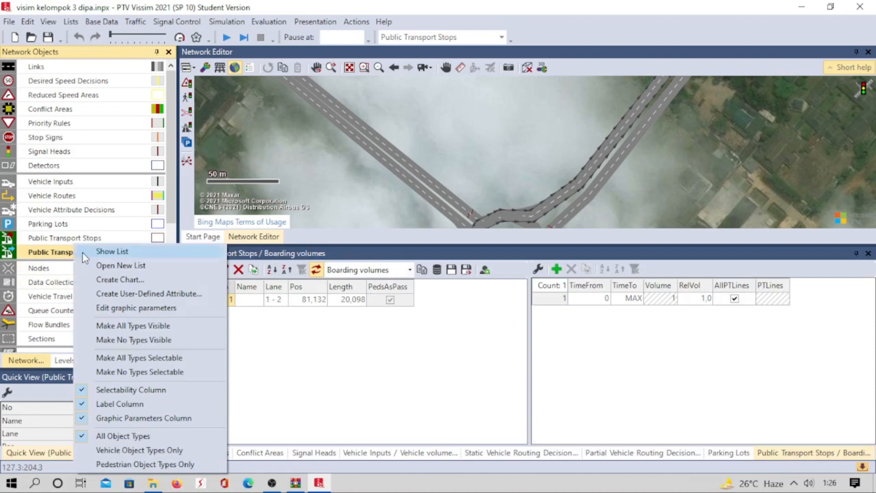
{"action": "left_click", "coordinate": [119, 248]}
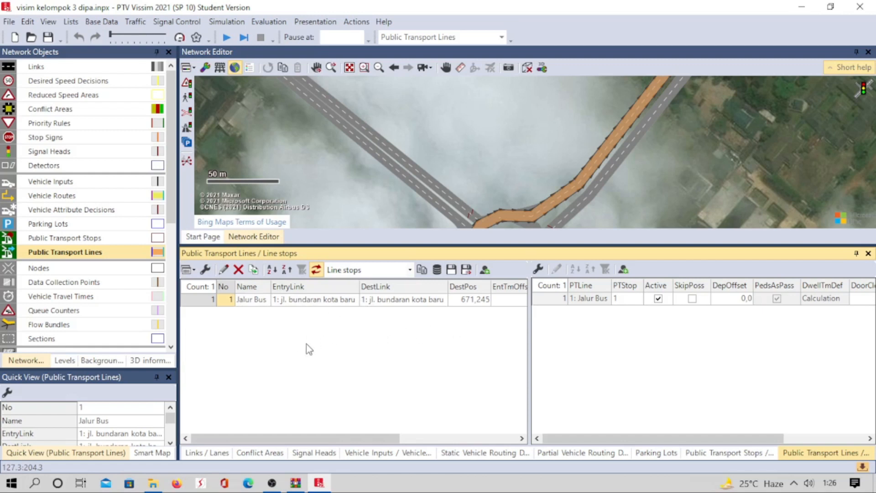
Close all the open attribute lists and clear the selection in the network
{"action": "left_click", "coordinate": [868, 254]}
{"action": "left_click", "coordinate": [868, 253]}
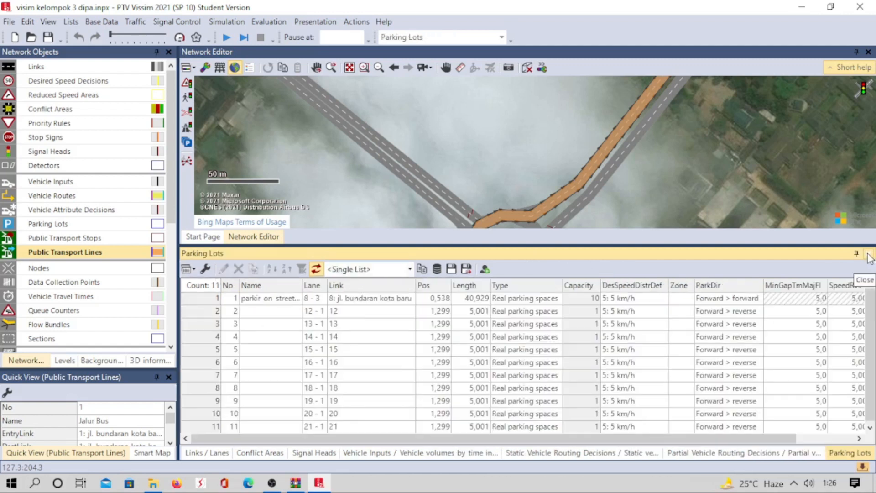
{"action": "left_click", "coordinate": [868, 254]}
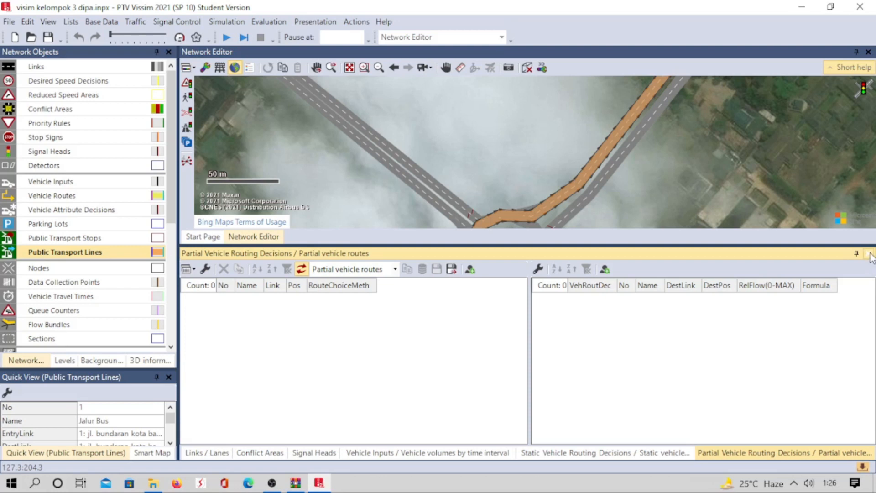
{"action": "left_click", "coordinate": [868, 254]}
{"action": "left_click", "coordinate": [868, 254]}
{"action": "left_click", "coordinate": [868, 253]}
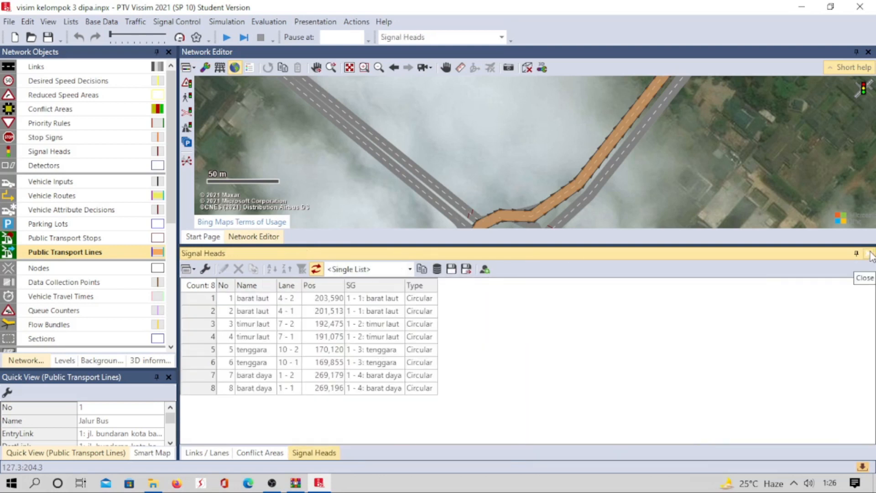
{"action": "left_click", "coordinate": [869, 254]}
{"action": "left_click", "coordinate": [868, 254]}
{"action": "left_click", "coordinate": [869, 253]}
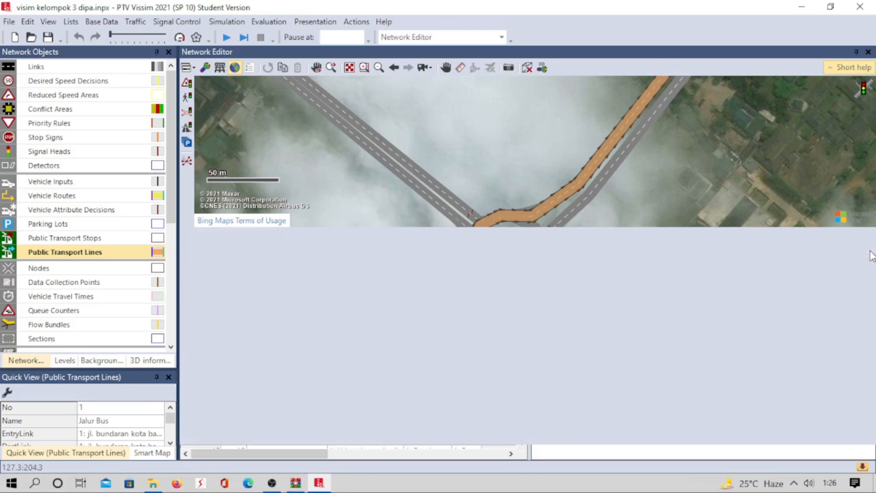
{"action": "left_click", "coordinate": [451, 378]}
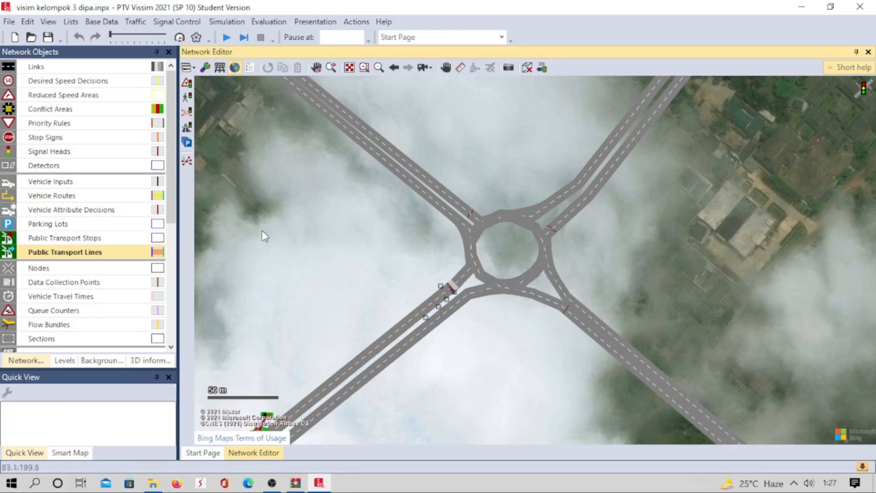
Add a new driving behavior to the Driving Behaviors base data and name it JAMBI
{"action": "left_click", "coordinate": [101, 19]}
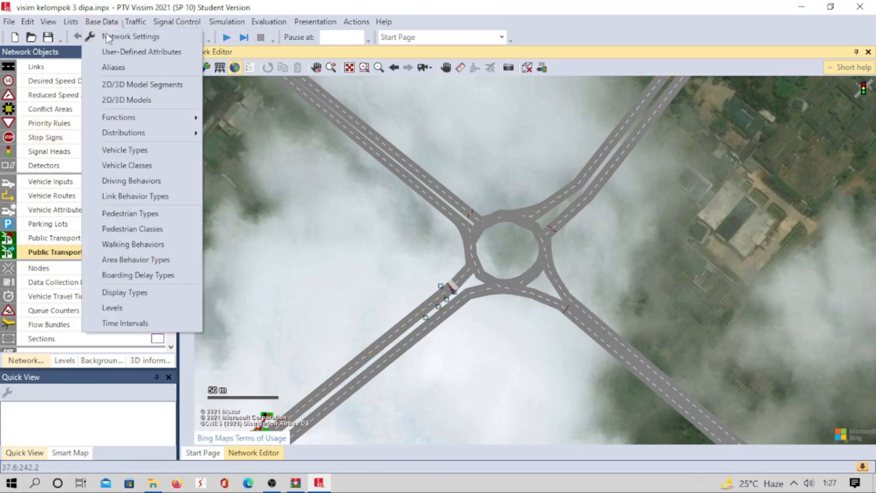
{"action": "left_click", "coordinate": [141, 185]}
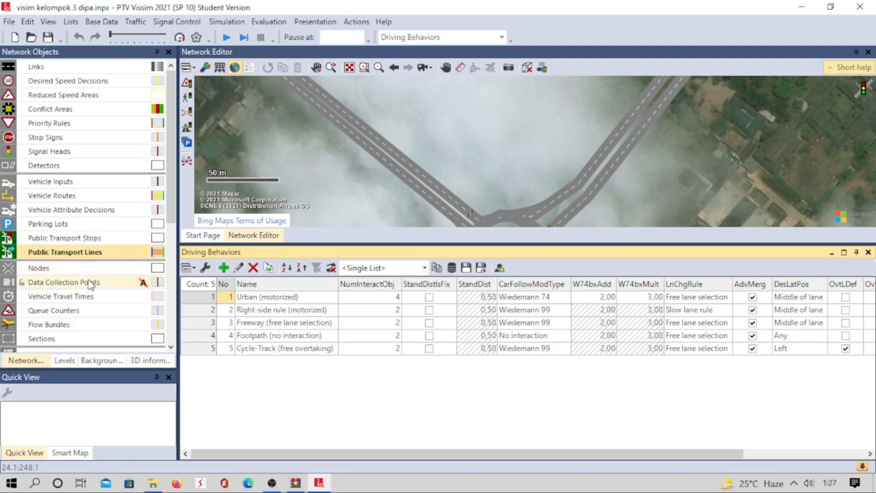
{"action": "left_click", "coordinate": [224, 267]}
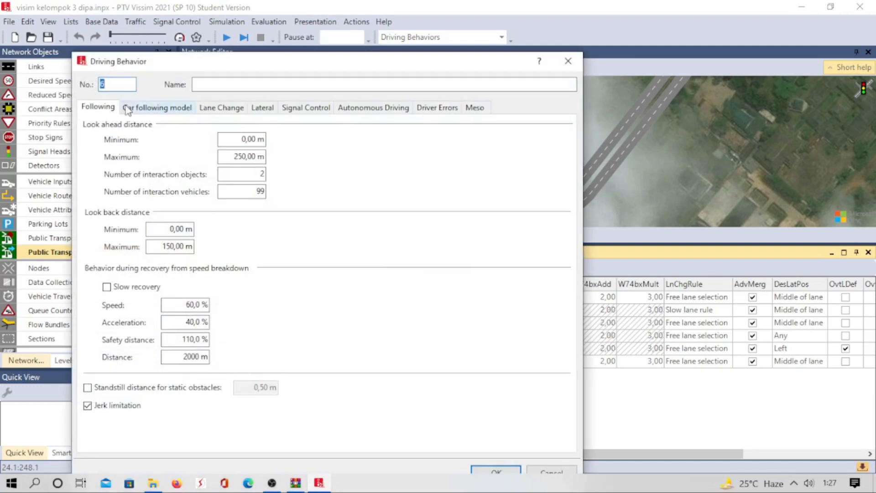
{"action": "left_click", "coordinate": [211, 85]}
{"action": "type", "text": "JAMBI"}
Set both the additive and multiplicative parts of safety distance to 0,6 in JAMBI's Wiedemann 74 car following model
{"action": "left_click", "coordinate": [163, 109]}
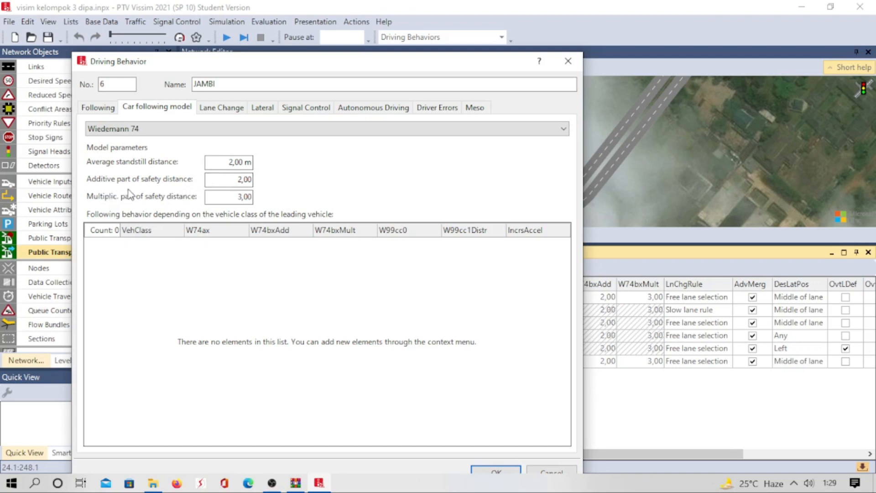
{"action": "double_click", "coordinate": [232, 180]}
{"action": "key", "text": "BackSpace"}
{"action": "type", "text": "0,6"}
{"action": "left_click", "coordinate": [232, 199]}
{"action": "left_click_drag", "start_coordinate": [233, 199], "coordinate": [257, 201]}
{"action": "key", "text": "BackSpace"}
{"action": "type", "text": "0,6"}
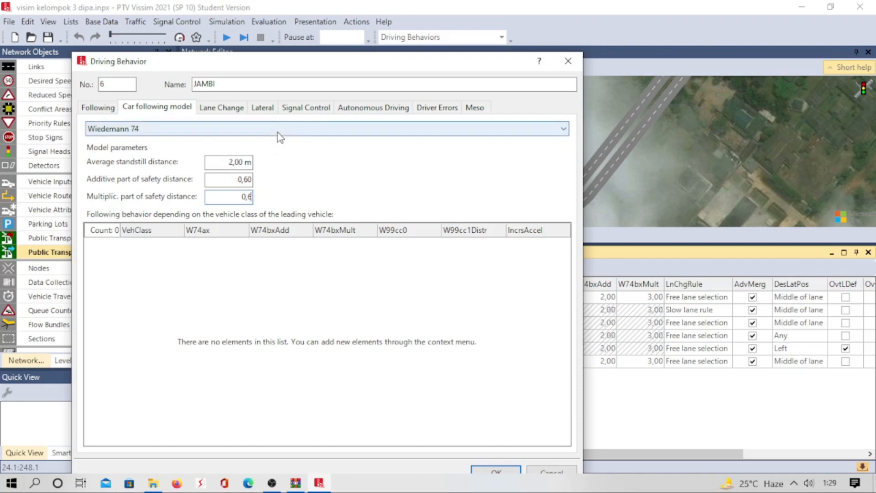
Set JAMBI's lateral behavior to Any position at free flow, observing adjacent lanes and overtaking left and right by default
{"action": "left_click", "coordinate": [263, 110]}
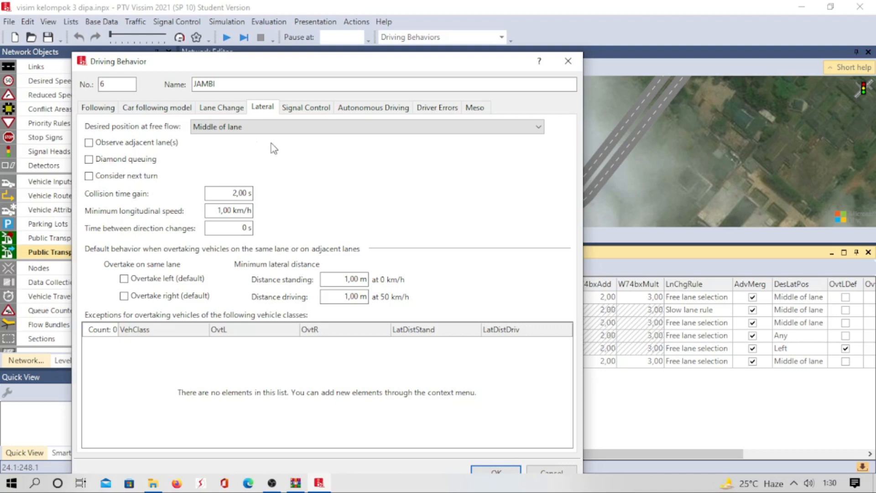
{"action": "left_click", "coordinate": [543, 132]}
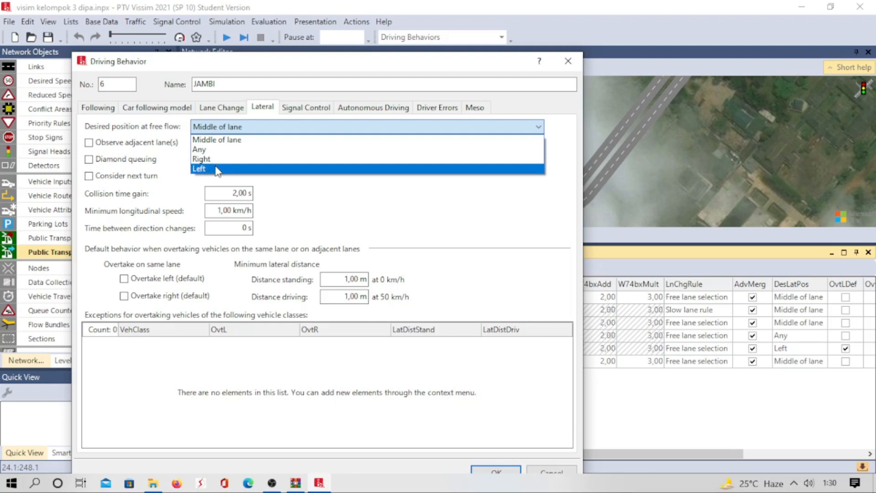
{"action": "left_click", "coordinate": [200, 151]}
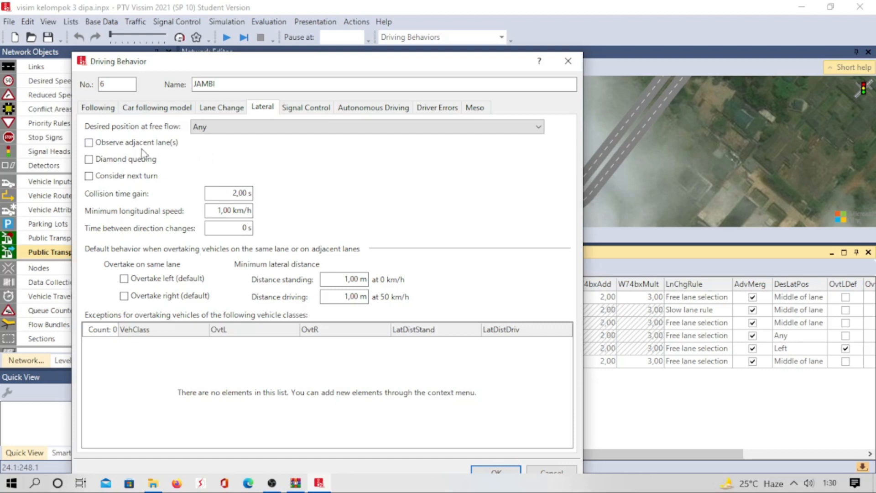
{"action": "left_click", "coordinate": [89, 143]}
{"action": "left_click", "coordinate": [126, 280]}
{"action": "left_click", "coordinate": [123, 296]}
{"action": "left_click", "coordinate": [493, 472]}
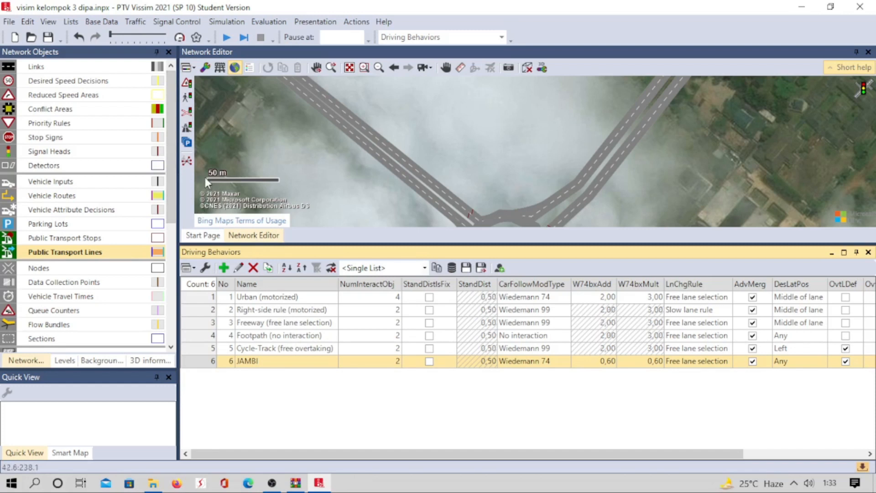
Add a link behavior type named JAMBI and assign it the default driving behavior 6: JAMBI
{"action": "left_click", "coordinate": [102, 22]}
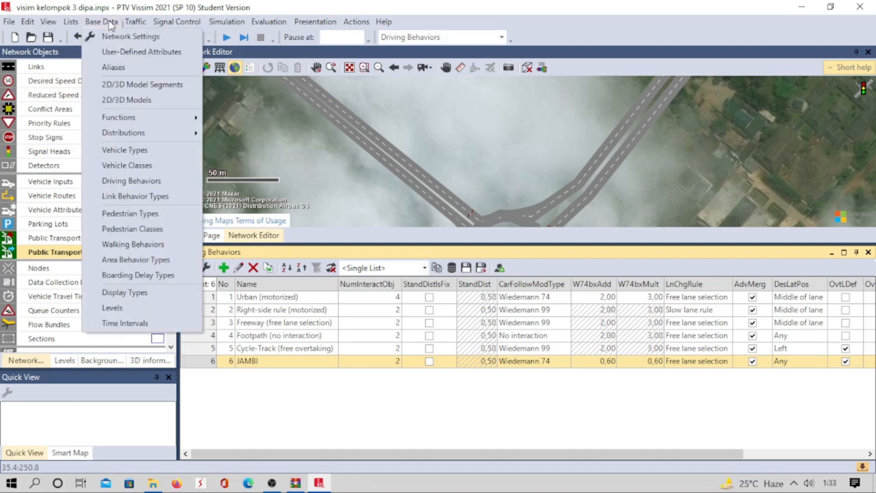
{"action": "left_click", "coordinate": [140, 195]}
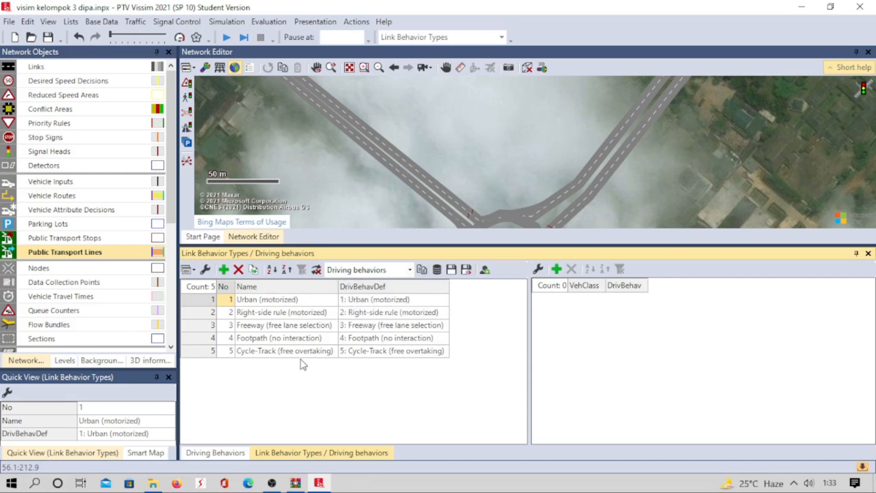
{"action": "left_click", "coordinate": [225, 271]}
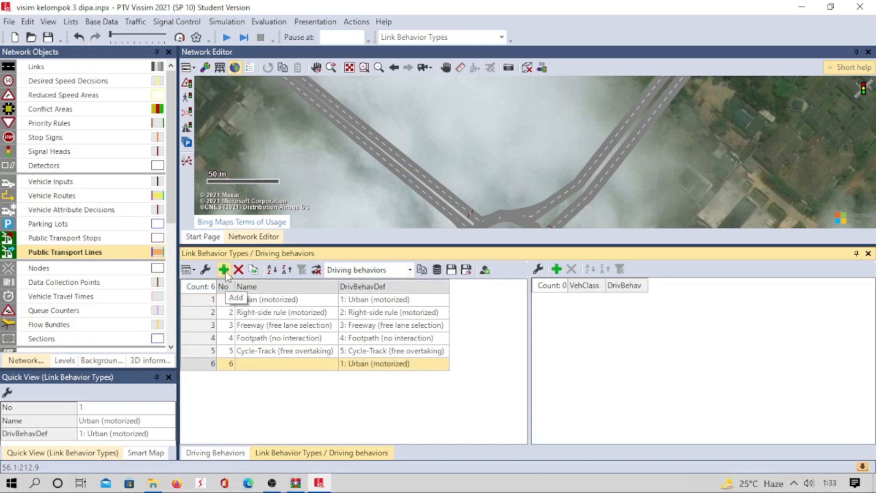
{"action": "left_click", "coordinate": [273, 363]}
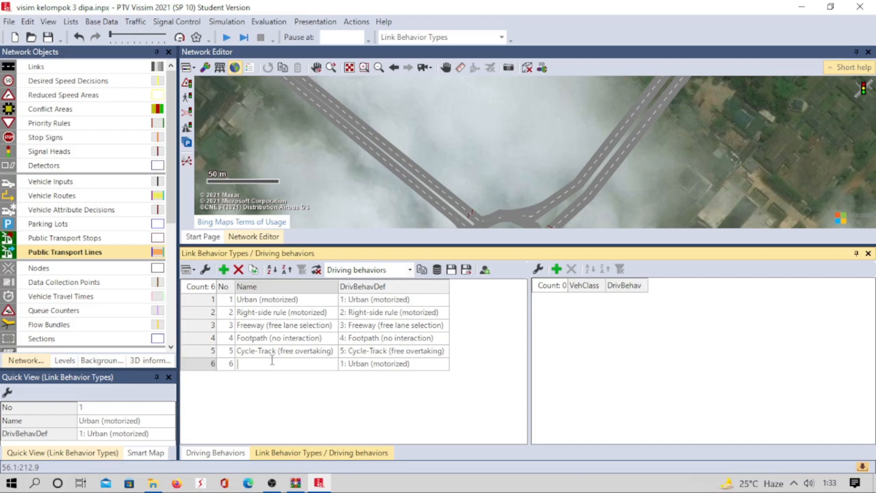
{"action": "type", "text": "JAMBI"}
{"action": "left_click", "coordinate": [442, 364]}
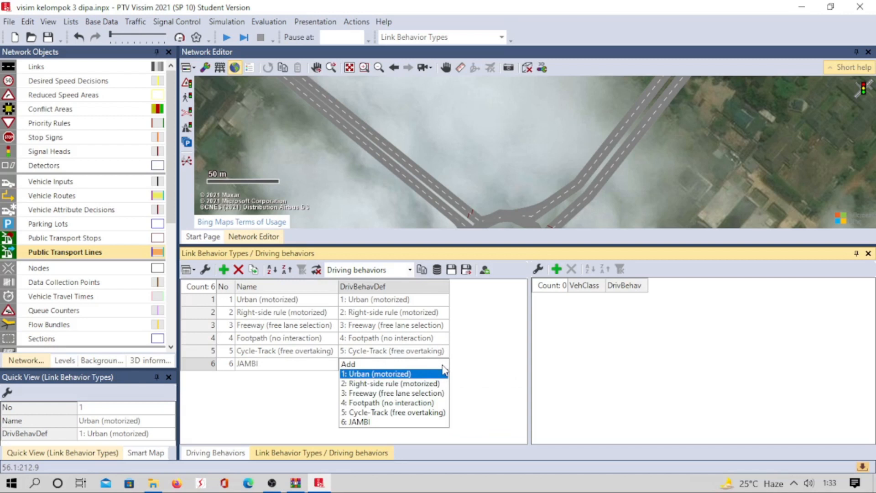
{"action": "left_click", "coordinate": [359, 422]}
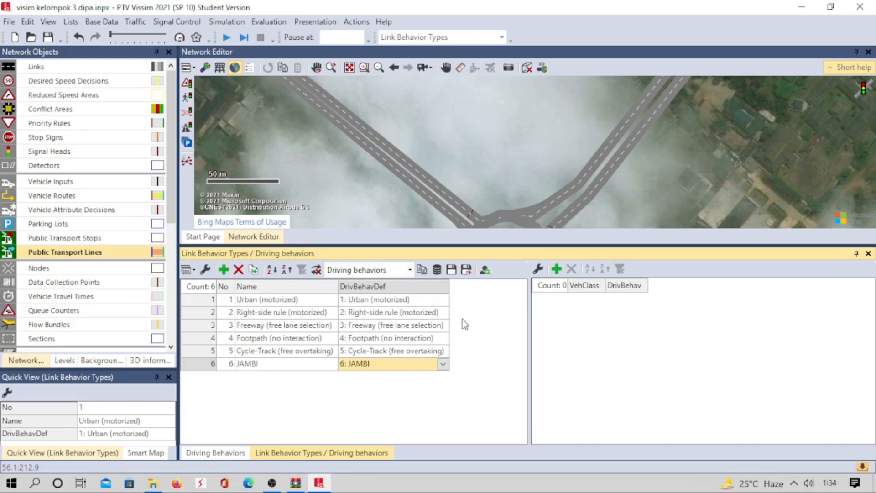
Show the Links list and set the link behavior type of all links to 6: JAMBI
{"action": "left_click", "coordinate": [95, 69]}
{"action": "right_click", "coordinate": [95, 70]}
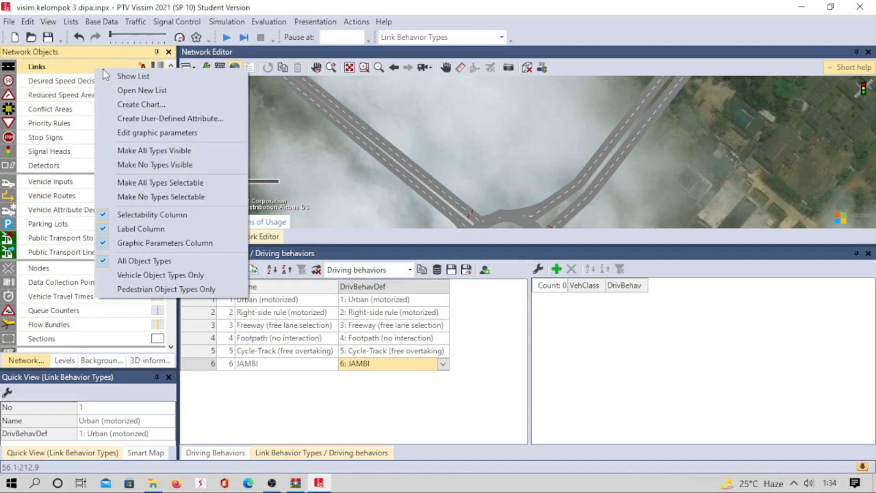
{"action": "left_click", "coordinate": [150, 74]}
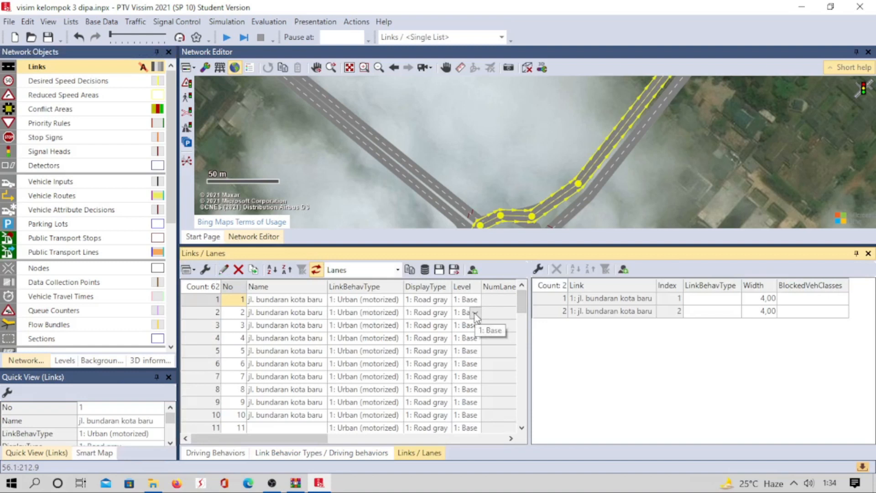
{"action": "left_click", "coordinate": [374, 290]}
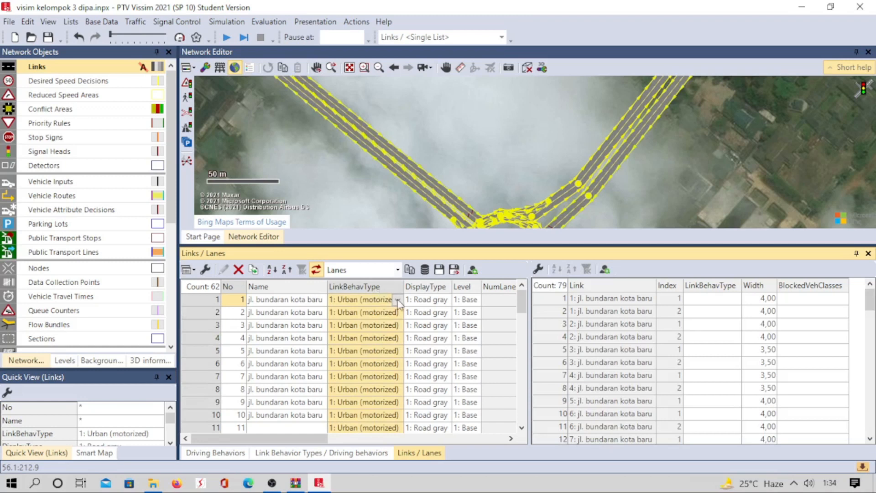
{"action": "left_click", "coordinate": [397, 301]}
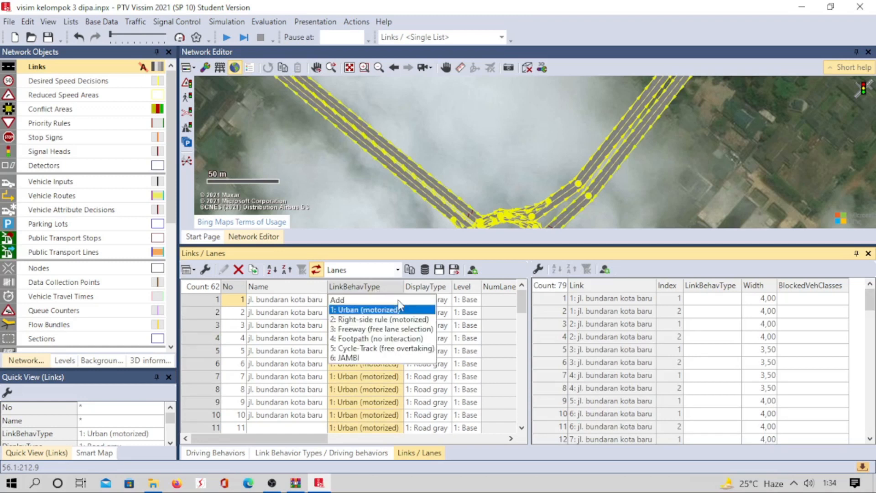
{"action": "left_click", "coordinate": [357, 359]}
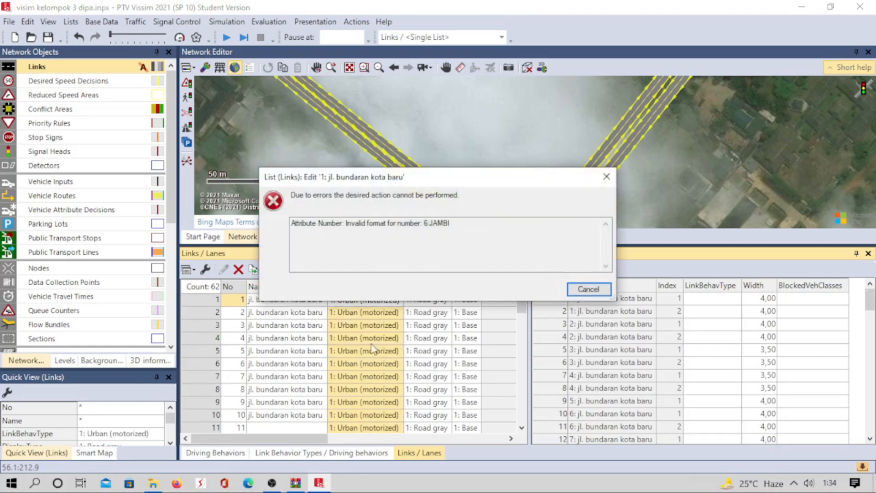
{"action": "left_click", "coordinate": [608, 291]}
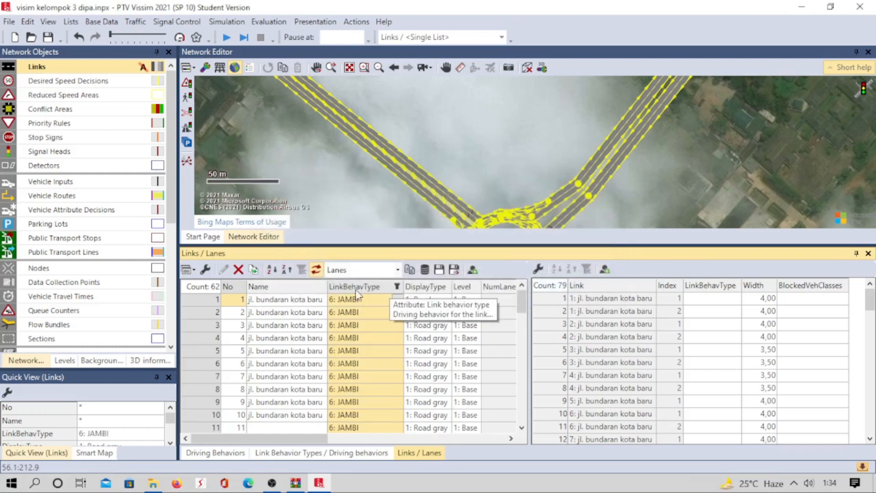
{"action": "scroll", "coordinate": [365, 321], "scroll_direction": "down", "scroll_amount": 5}
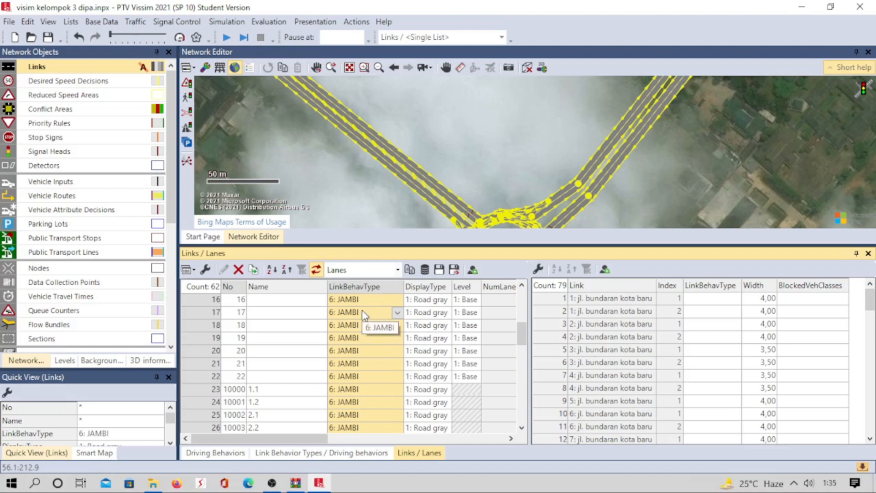
{"action": "scroll", "coordinate": [364, 315], "scroll_direction": "down", "scroll_amount": 10}
{"action": "scroll", "coordinate": [374, 337], "scroll_direction": "up", "scroll_amount": 15}
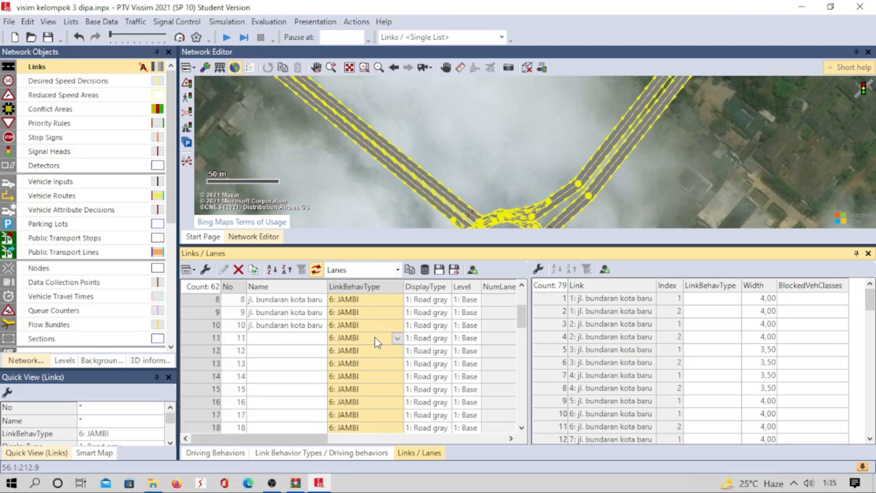
Close the Links, Link Behavior Types and Driving Behaviors lists
{"action": "left_click", "coordinate": [868, 253]}
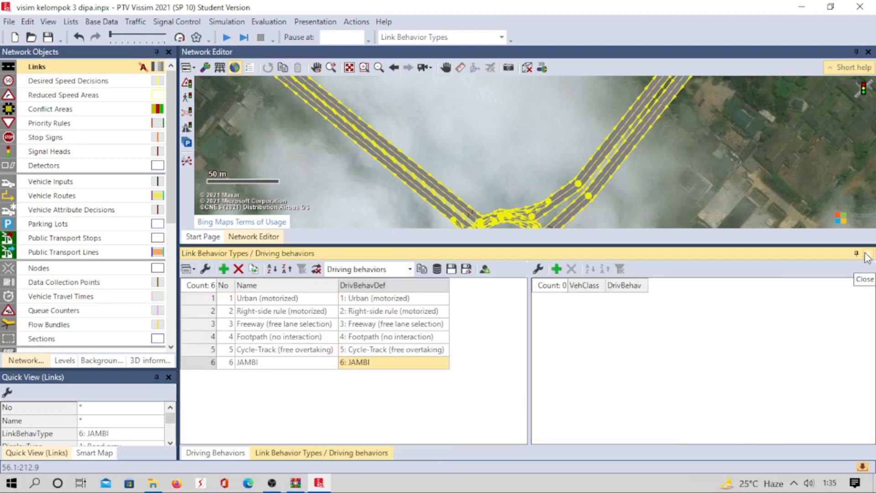
{"action": "left_click", "coordinate": [868, 253]}
{"action": "left_click", "coordinate": [868, 254]}
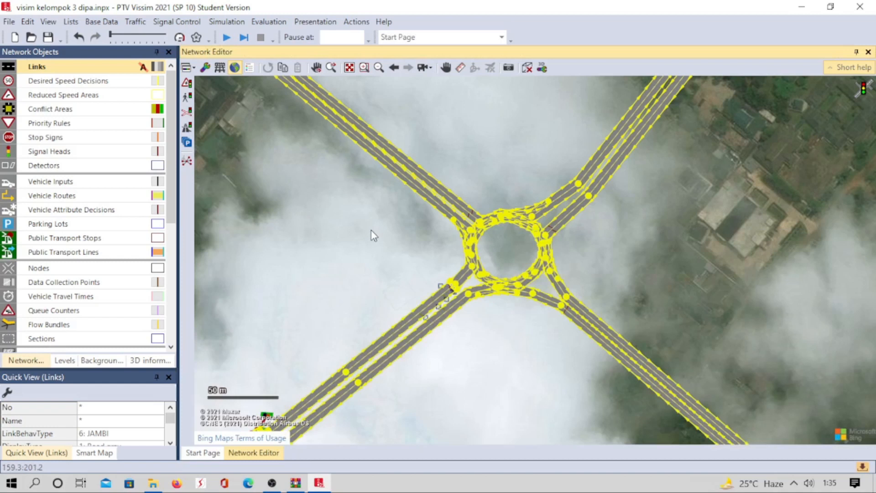
Start the continuous simulation and switch the network display to 3D
{"action": "left_click", "coordinate": [224, 38]}
{"action": "left_click", "coordinate": [430, 242]}
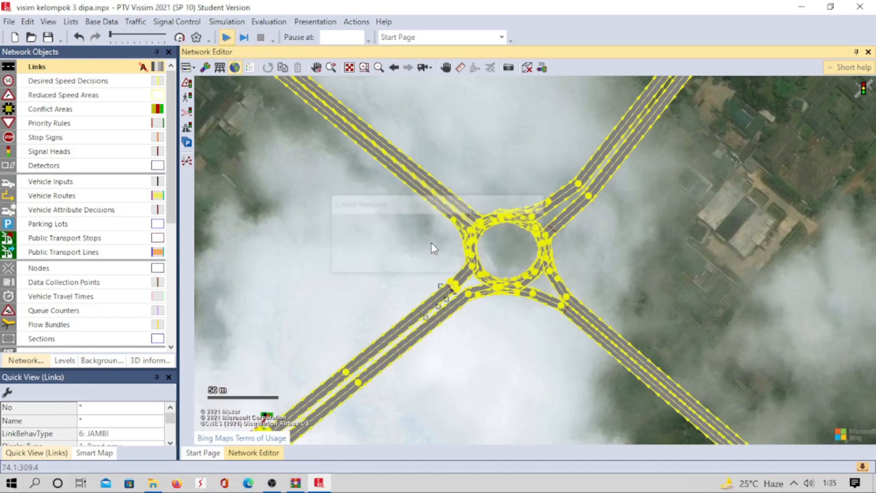
{"action": "left_click", "coordinate": [527, 67]}
Examine the simulated traffic at the signalized approaches and around the roundabout from several 3D viewpoints
{"action": "left_click_drag", "start_coordinate": [733, 284], "coordinate": [731, 240]}
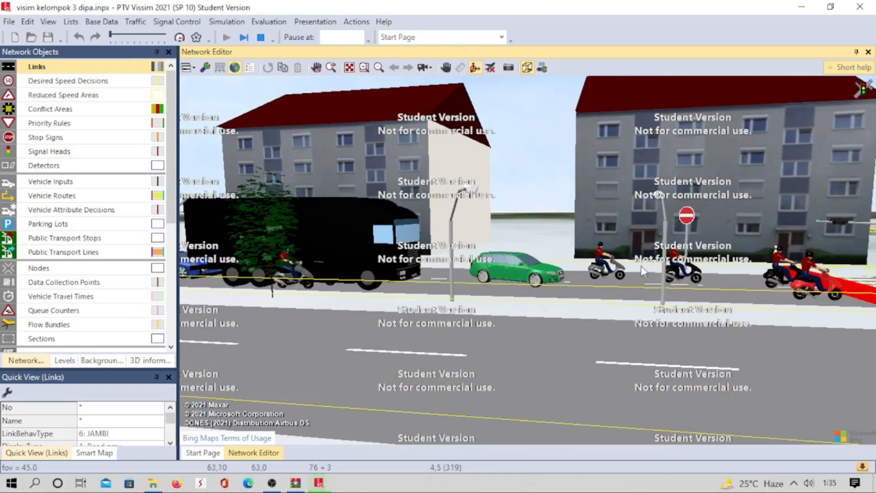
{"action": "left_click_drag", "start_coordinate": [440, 297], "coordinate": [510, 305]}
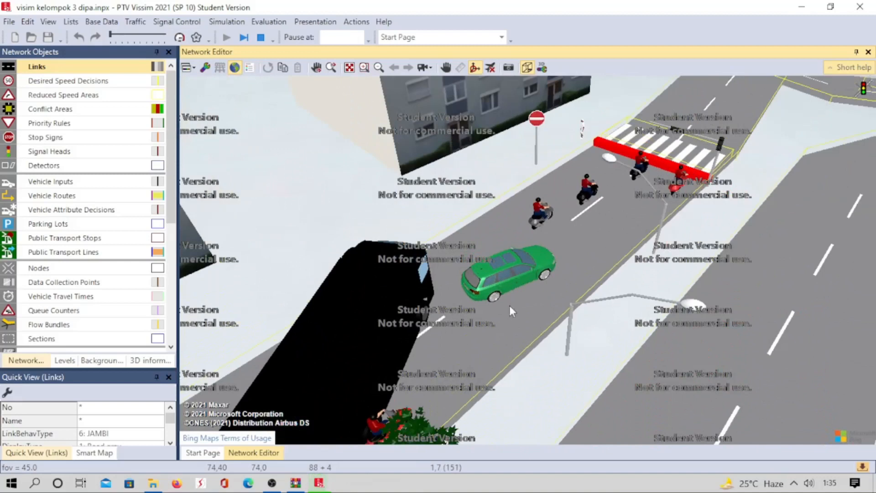
{"action": "scroll", "coordinate": [636, 177], "scroll_direction": "down", "scroll_amount": 3}
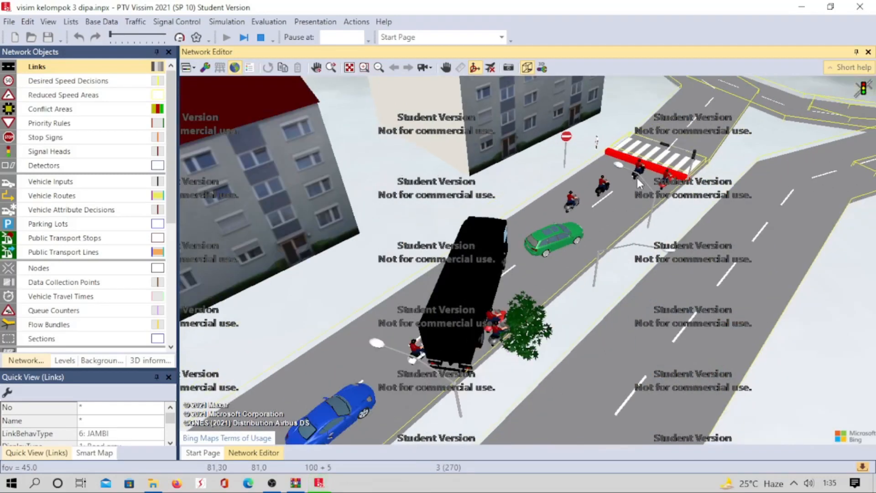
{"action": "left_click_drag", "start_coordinate": [672, 111], "coordinate": [662, 246]}
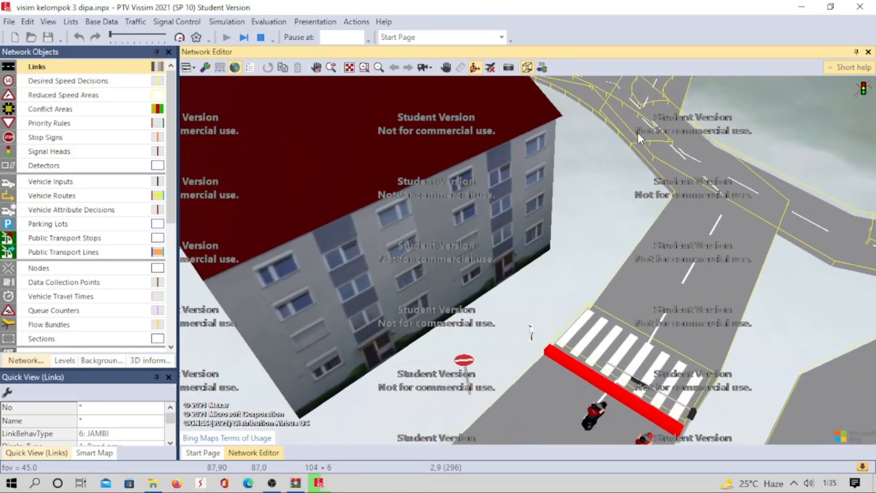
{"action": "scroll", "coordinate": [637, 133], "scroll_direction": "down", "scroll_amount": 2}
{"action": "left_click_drag", "start_coordinate": [636, 137], "coordinate": [357, 214]}
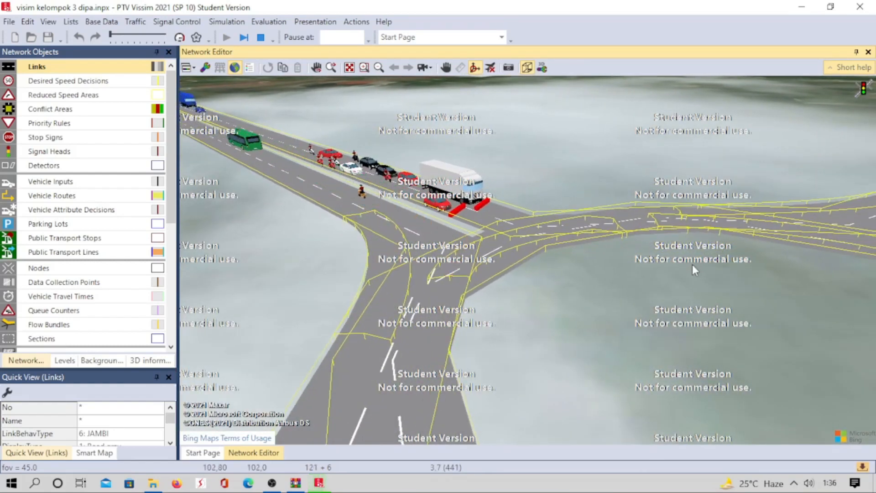